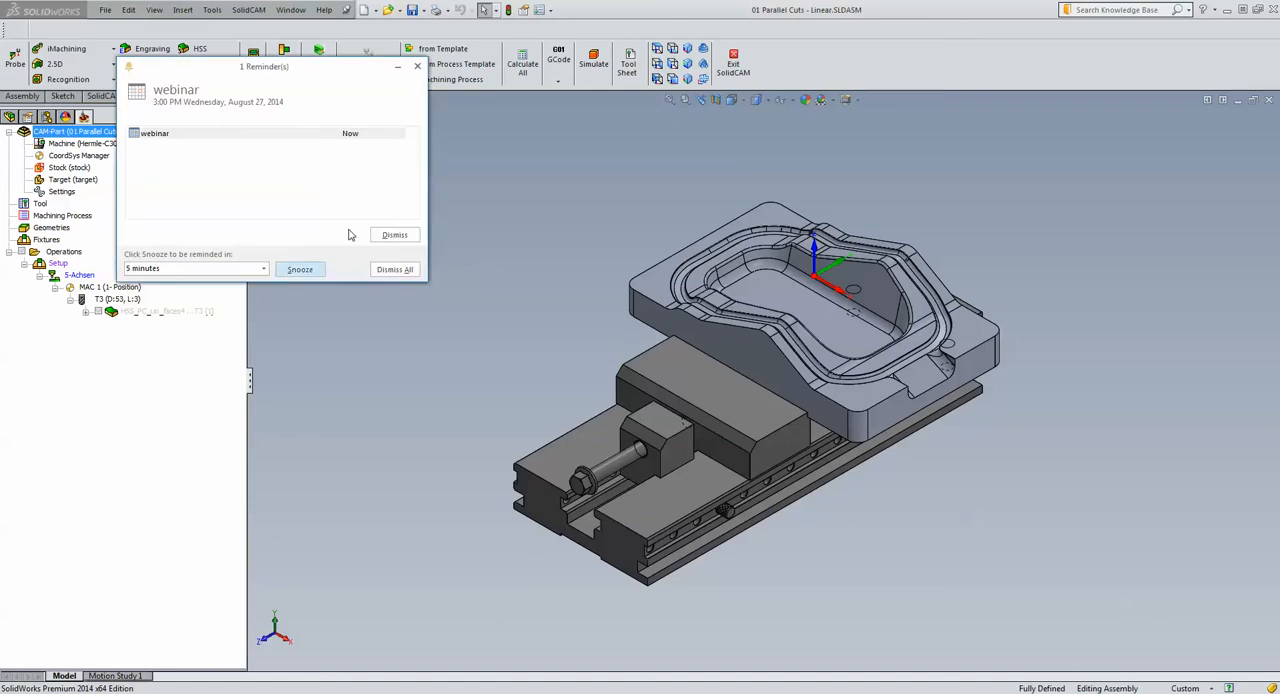
Dismiss all pending calendar reminders
left_click(394, 270)
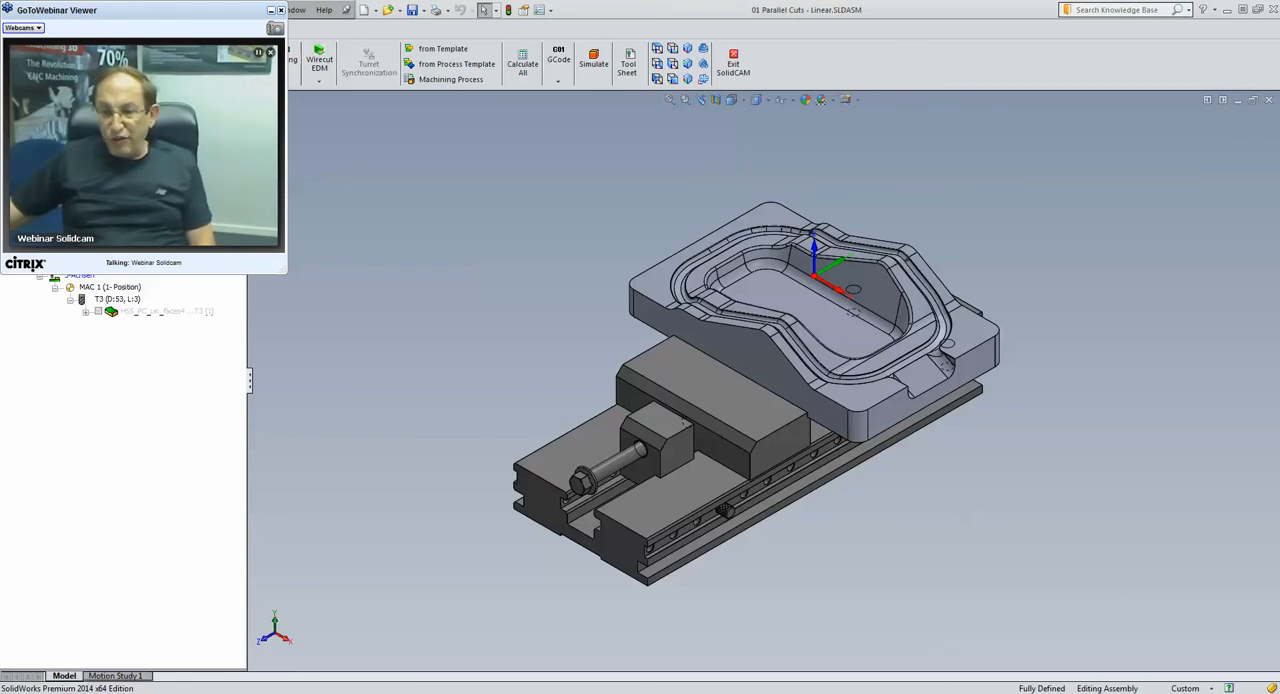
Switch to Windows Media Player and play the recorded webinar clip
mouse_move(920, 692)
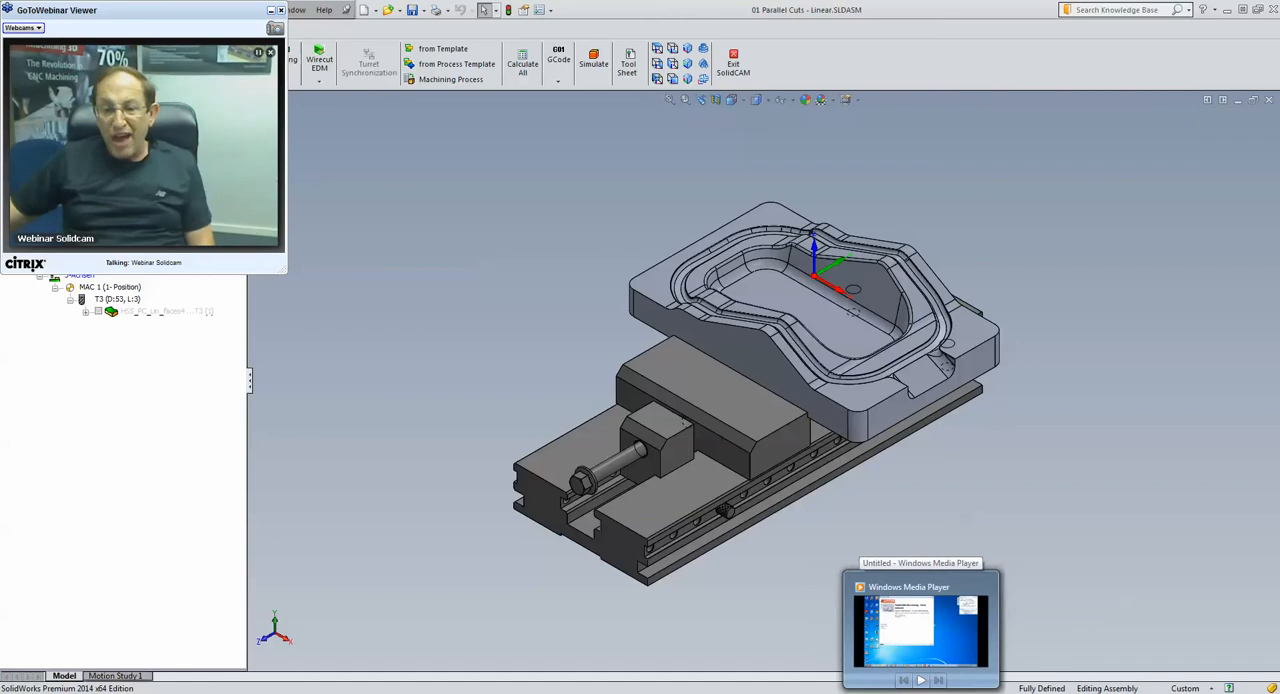
left_click(920, 630)
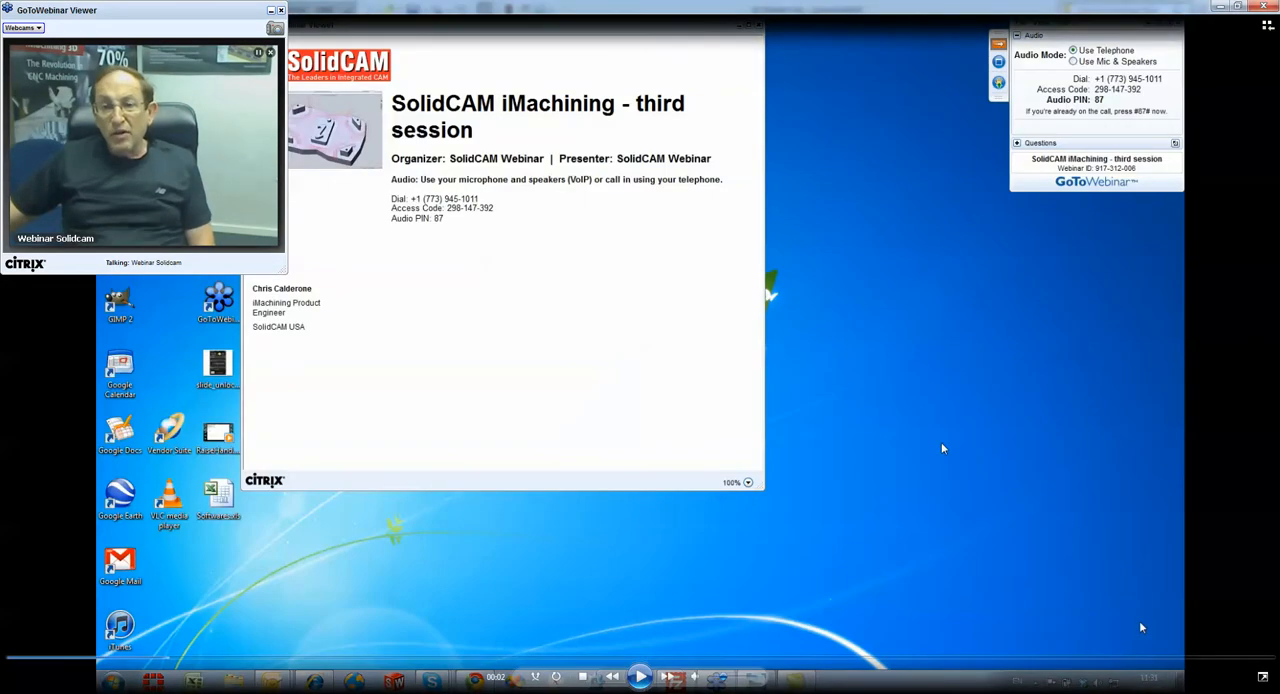
left_click(640, 677)
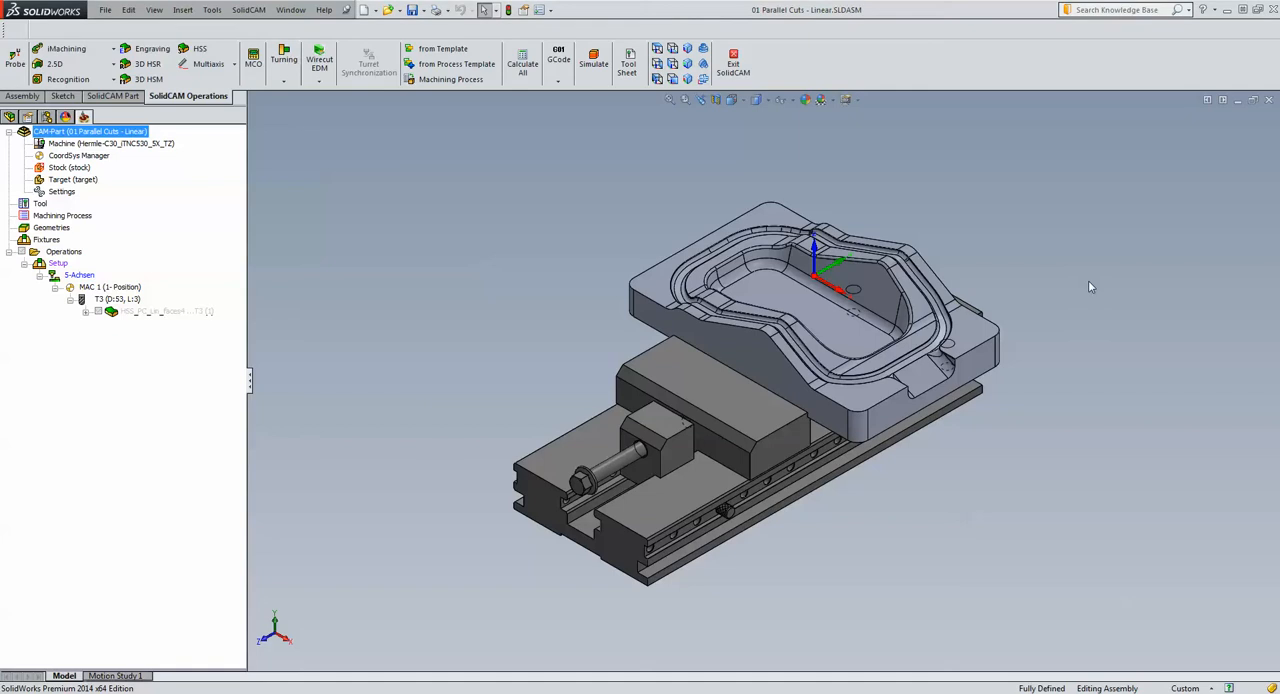
Examine the individual faces that make up the rim surface around the part's cavity, and clear the selection
scroll(1089, 282, "down", 3)
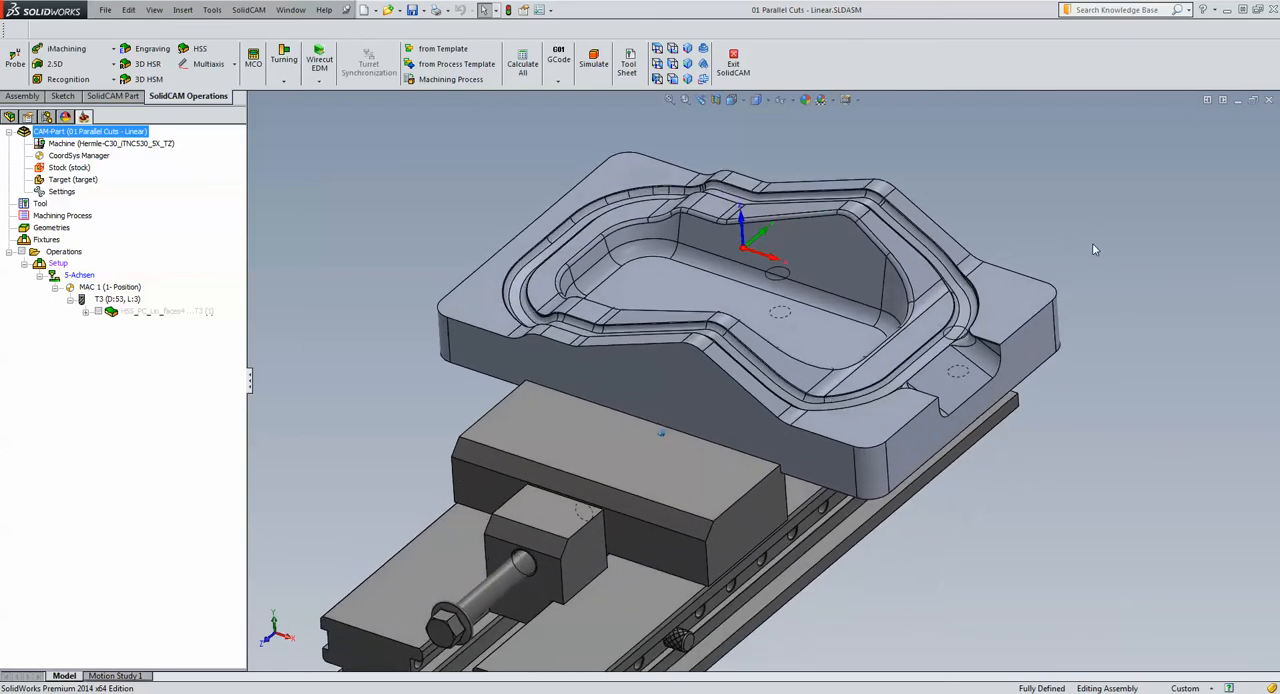
left_click(840, 401)
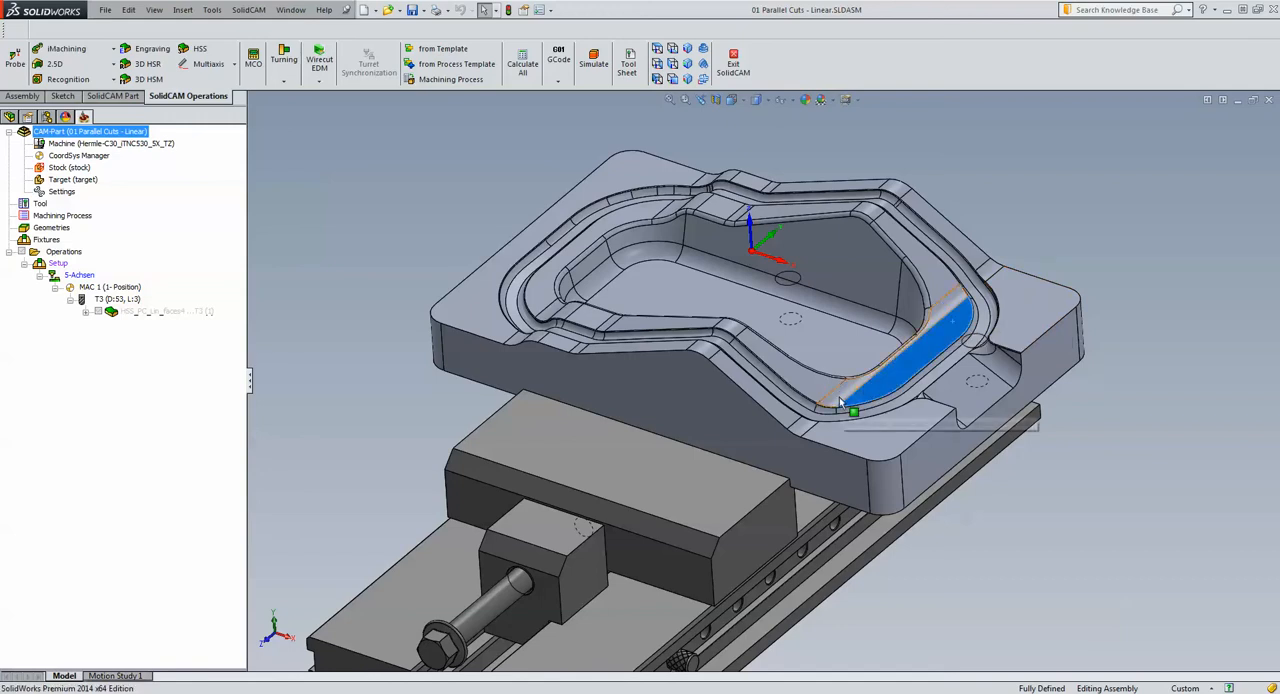
left_click(841, 401)
left_click(797, 374)
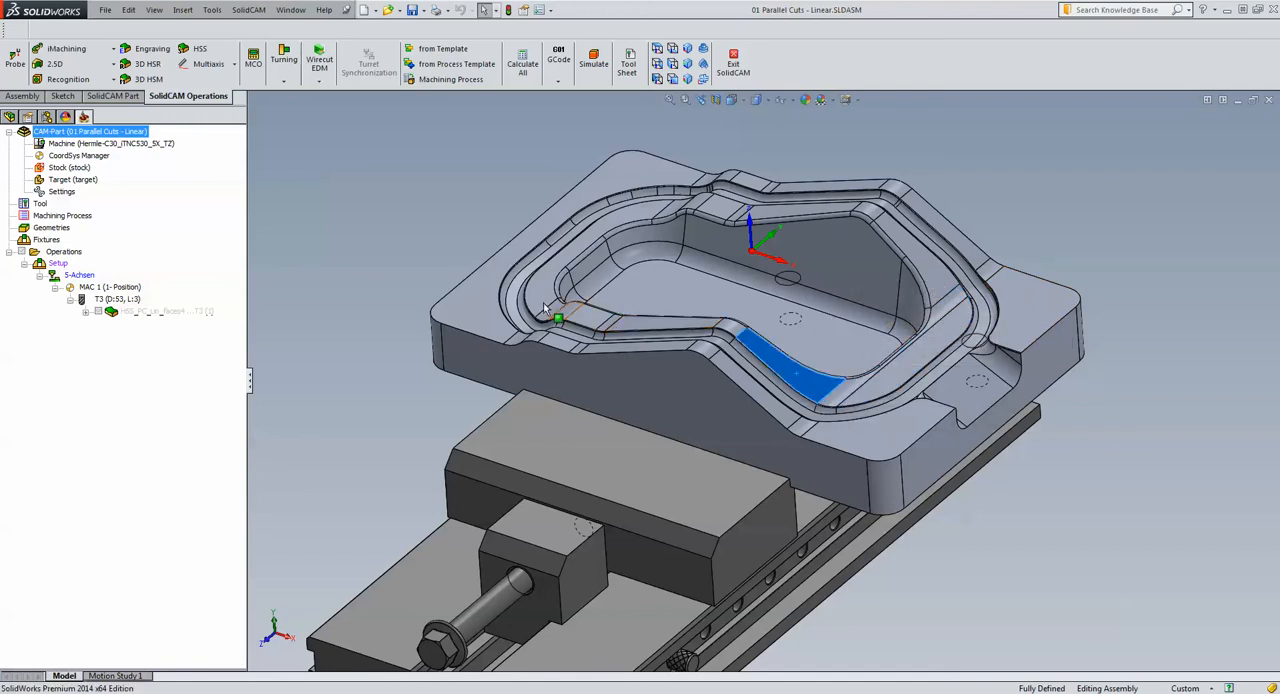
left_click(1072, 157)
left_click(961, 322)
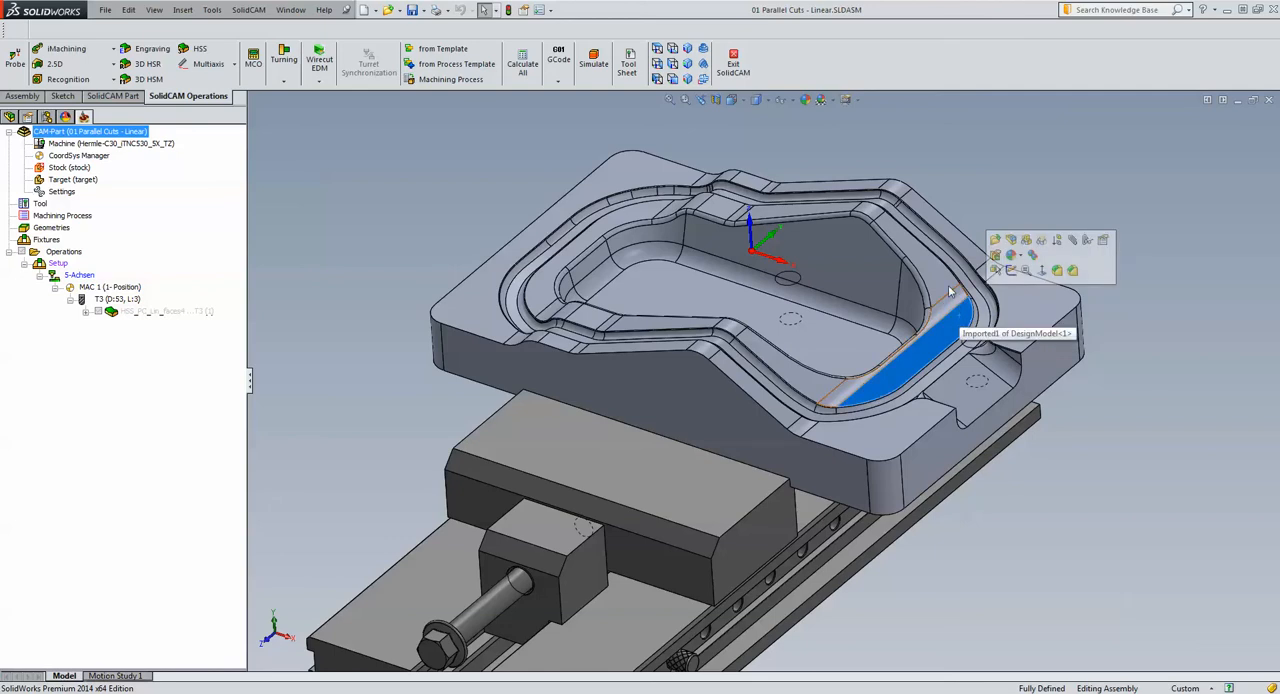
left_click(892, 220)
left_click(860, 209)
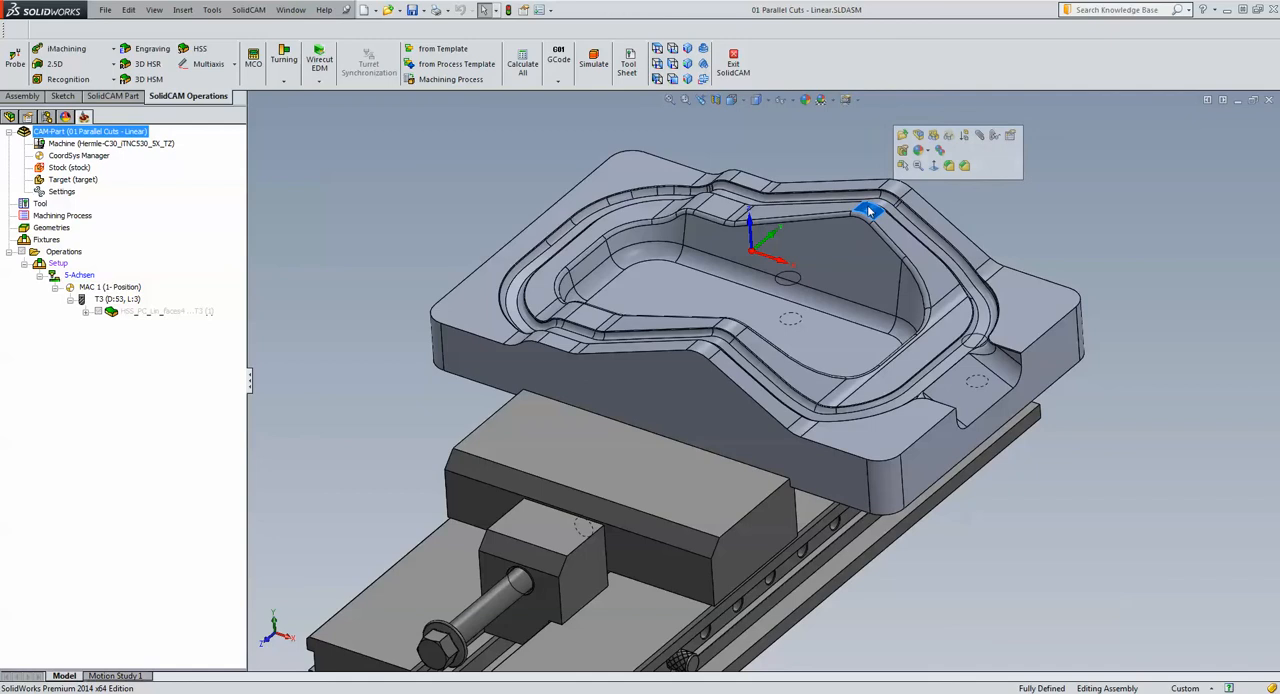
left_click(845, 209)
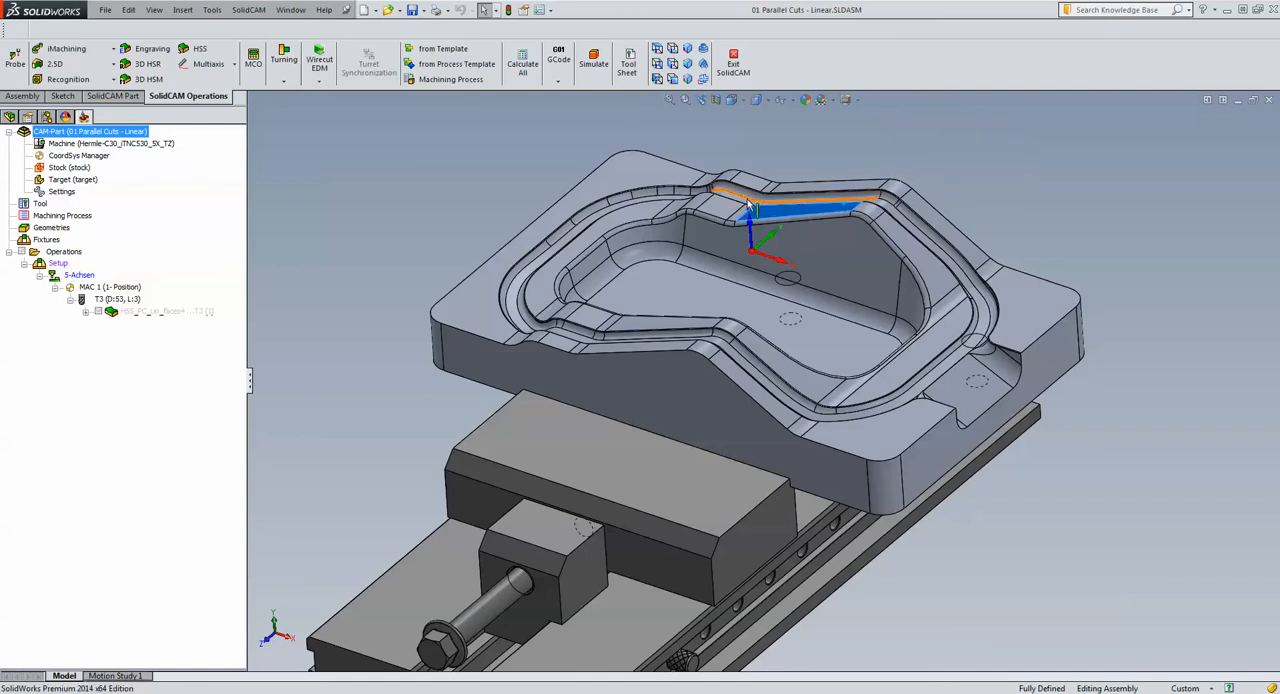
key("Escape")
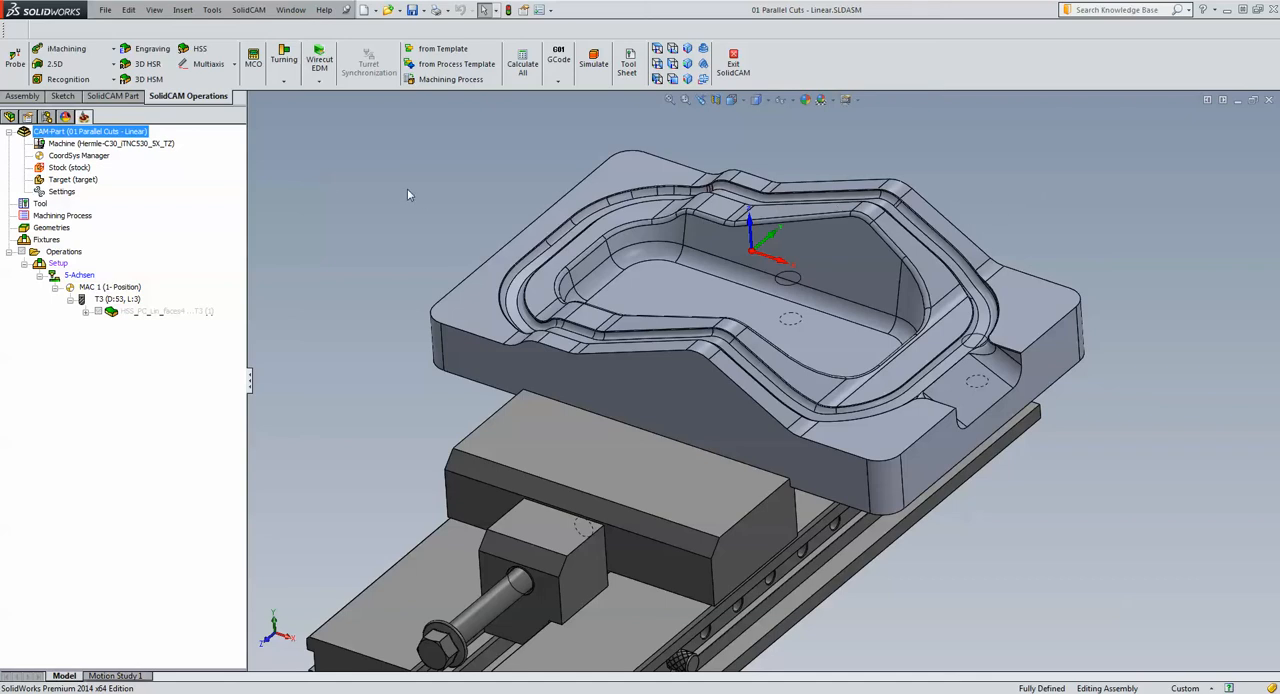
Create a new HSS operation with the Parallel cuts: Linear technology
left_click(205, 50)
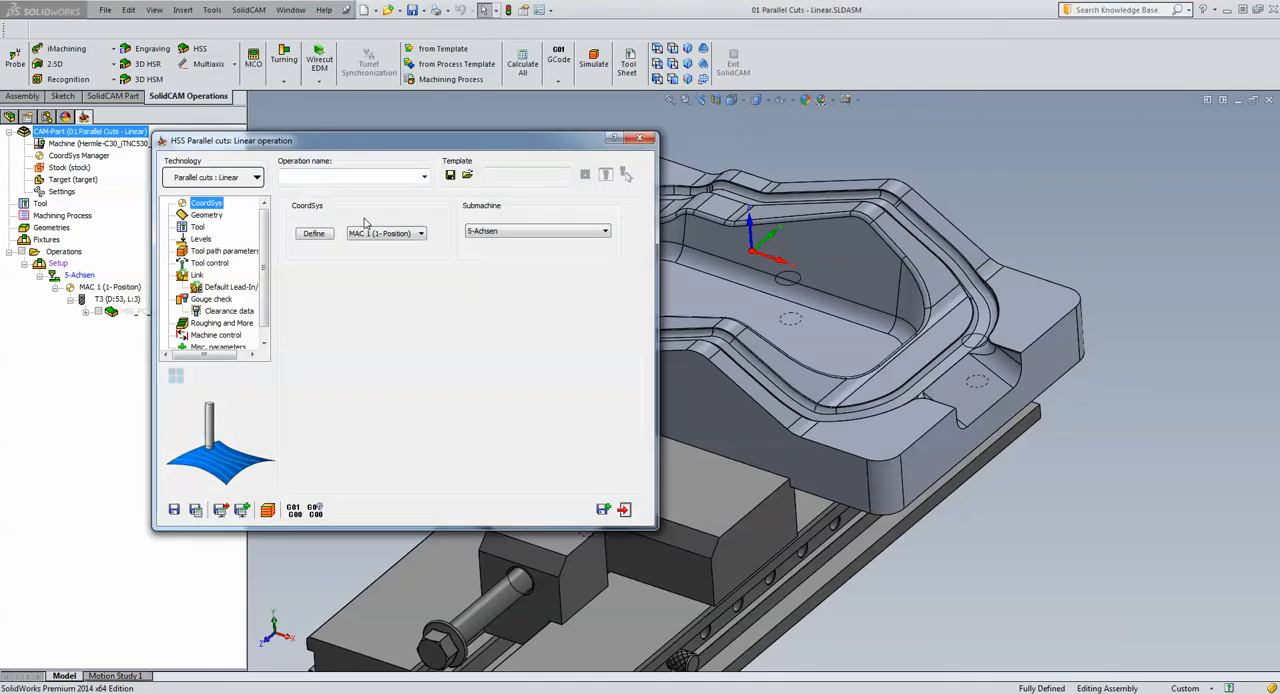
left_click(205, 179)
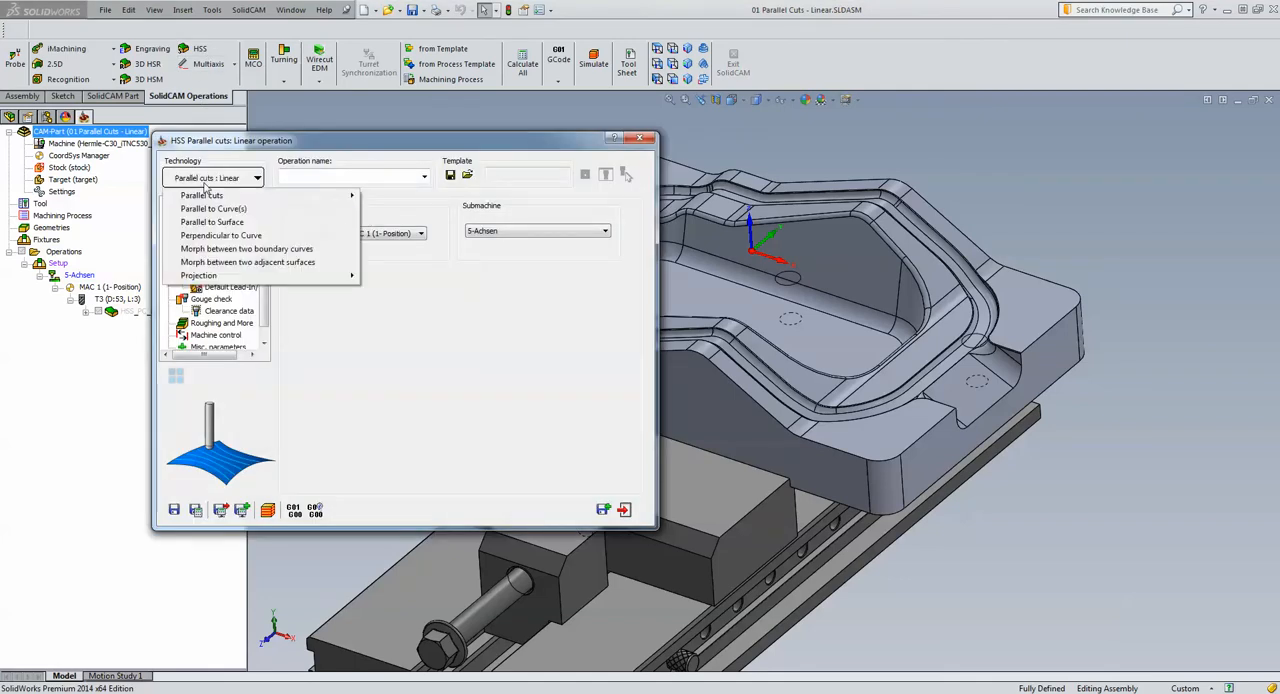
mouse_move(340, 195)
left_click(385, 196)
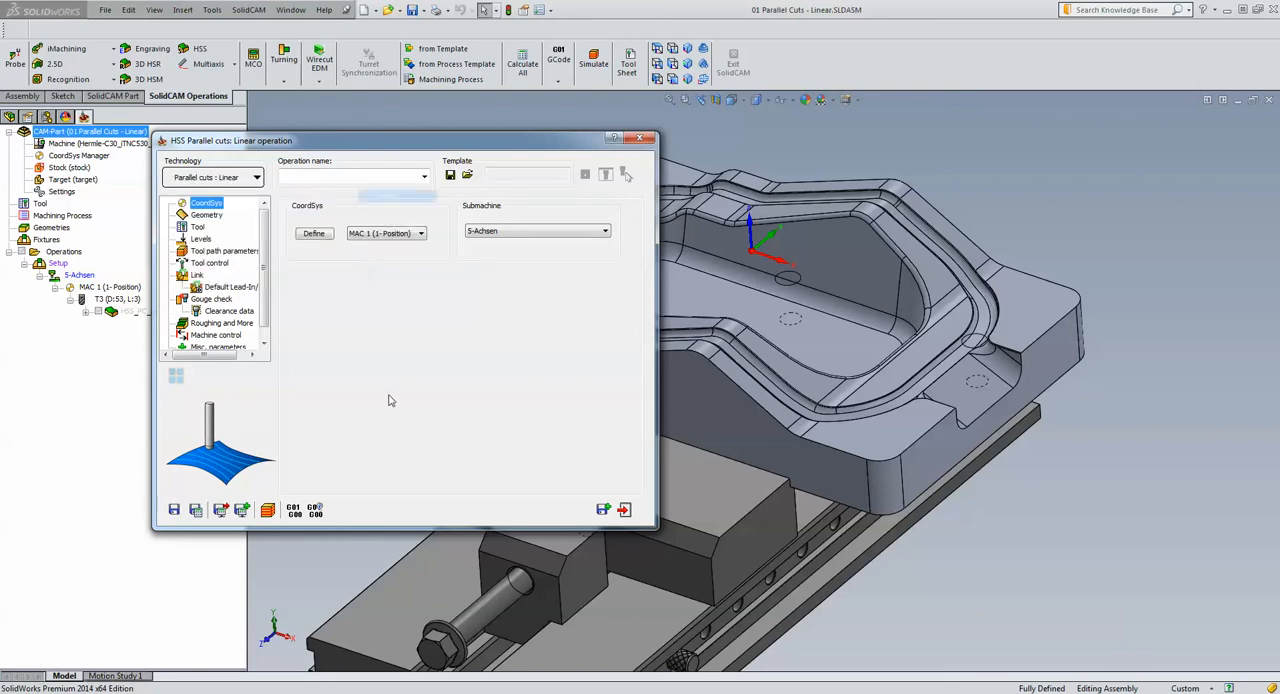
Define a new drive surface geometry and pick the rim faces along the near side of the cavity, from the wide sloped face onward
left_click(210, 215)
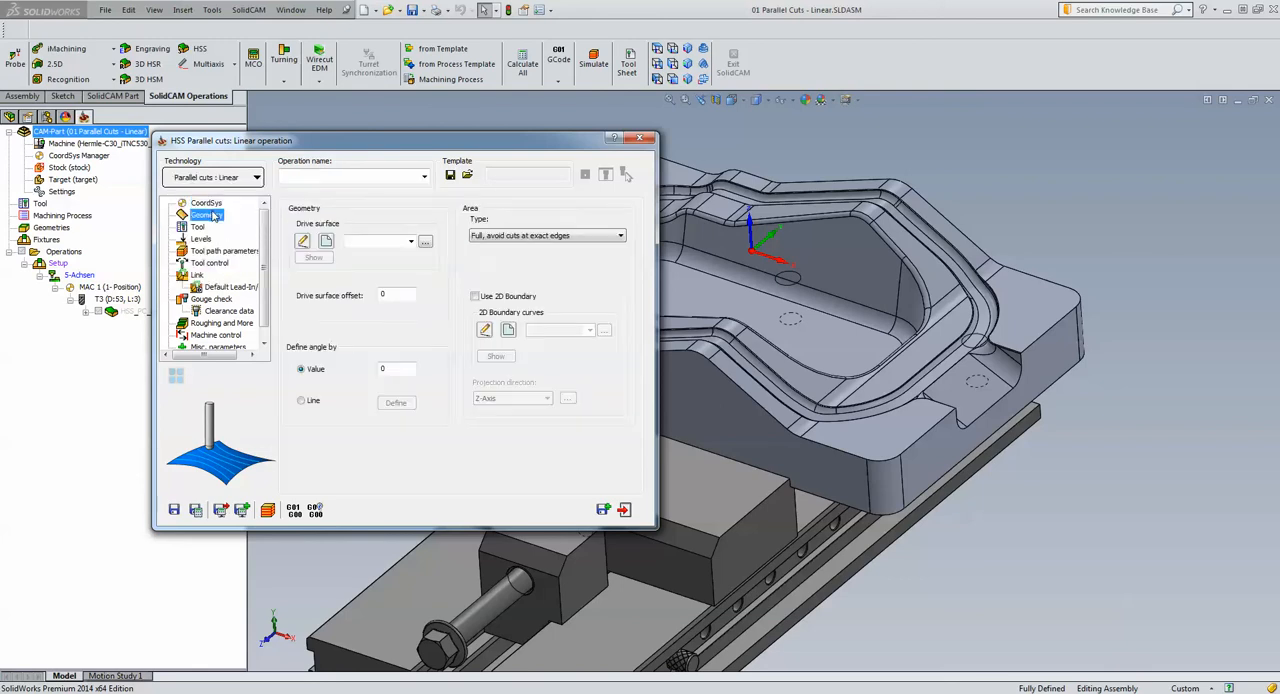
left_click(326, 241)
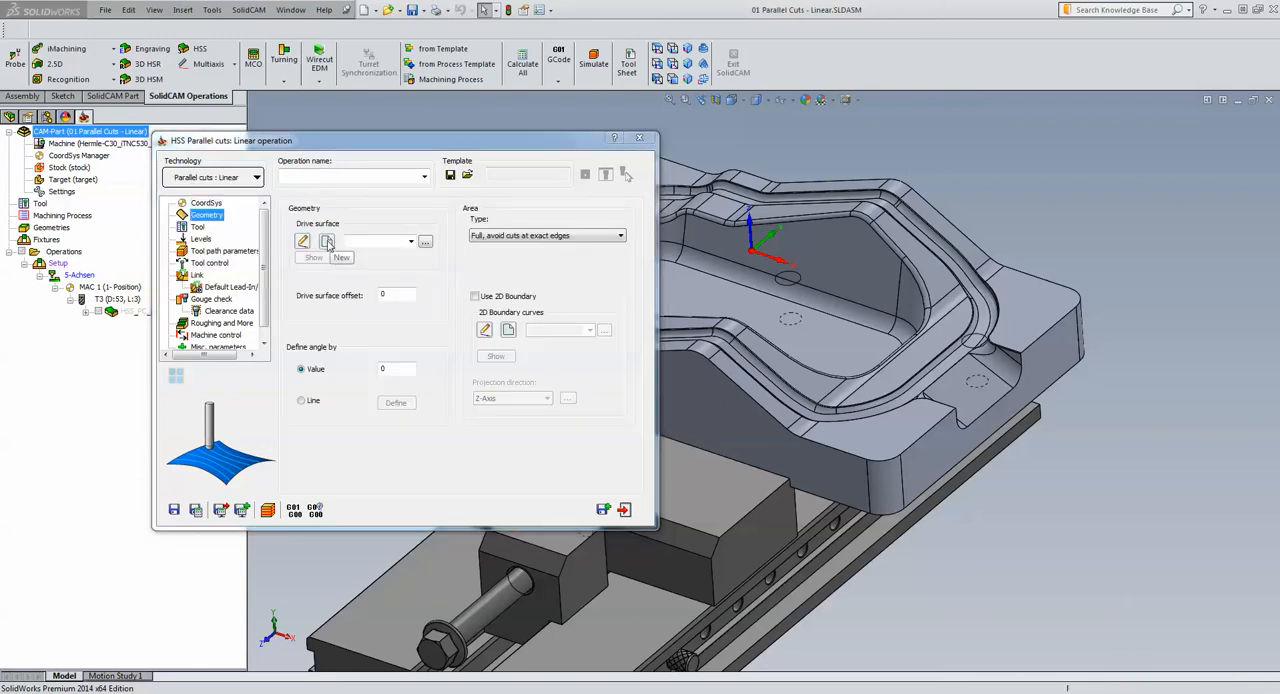
left_click(846, 400)
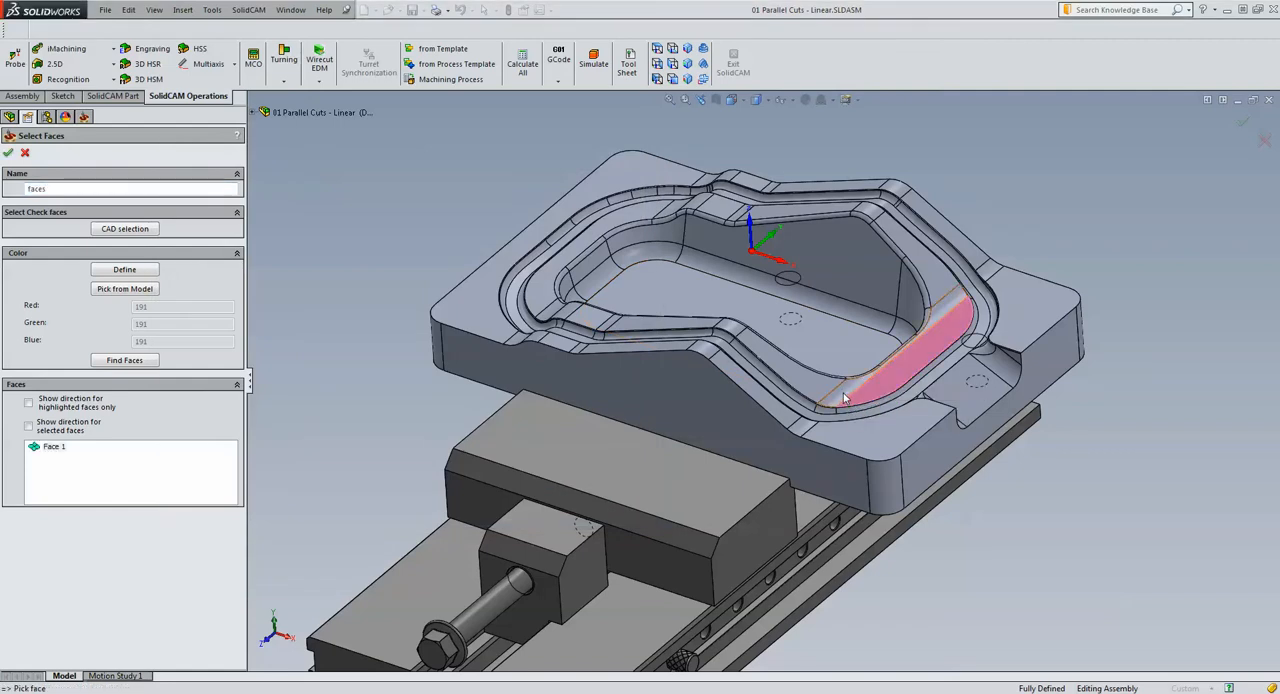
left_click(816, 391)
left_click(814, 386)
scroll(814, 386, "down", 3)
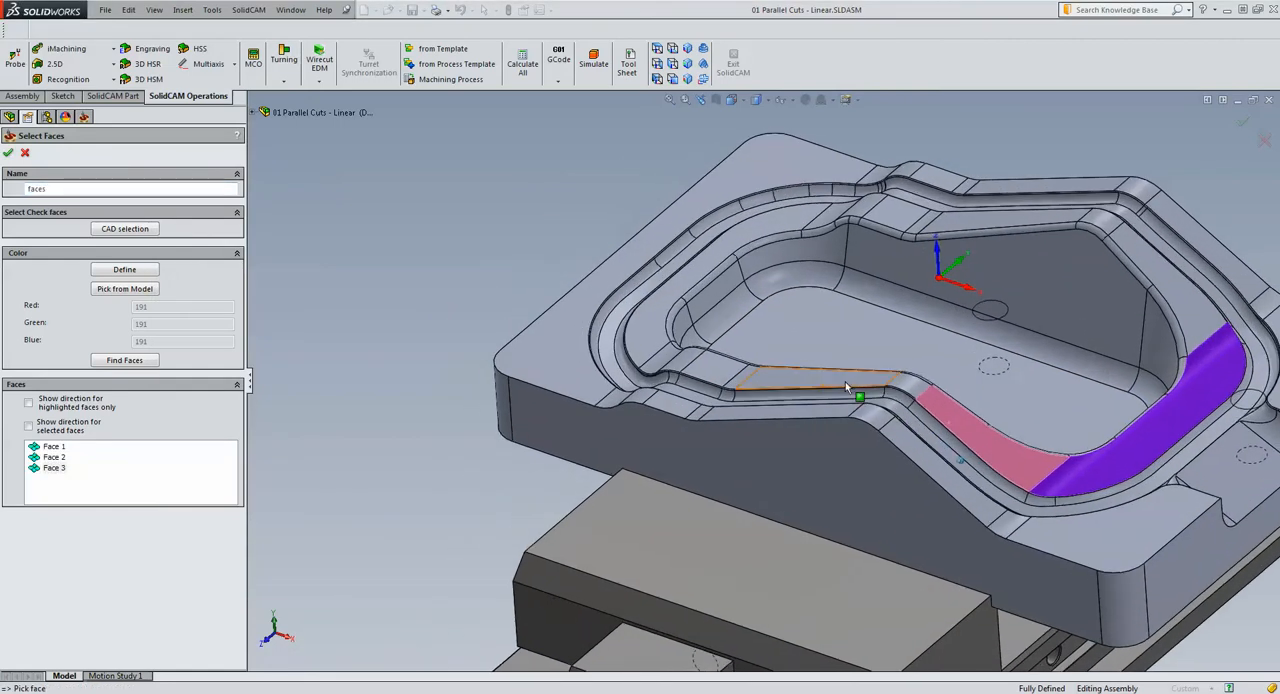
left_click(914, 386)
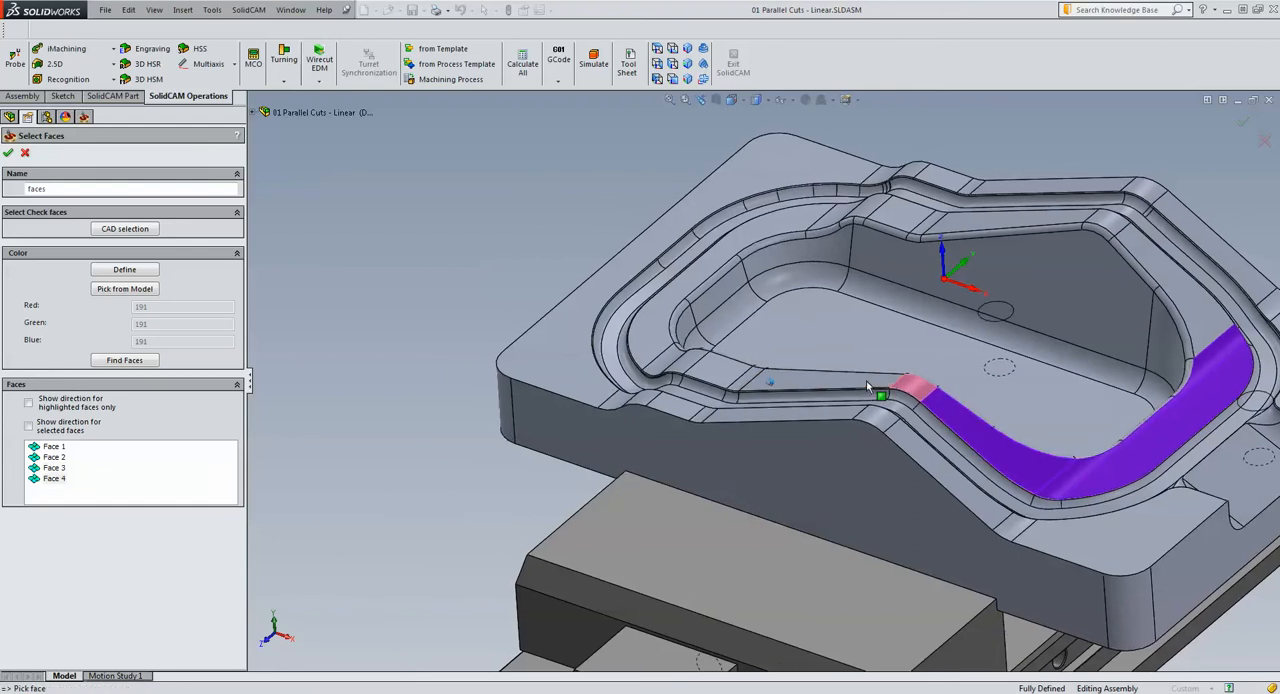
left_click(868, 384)
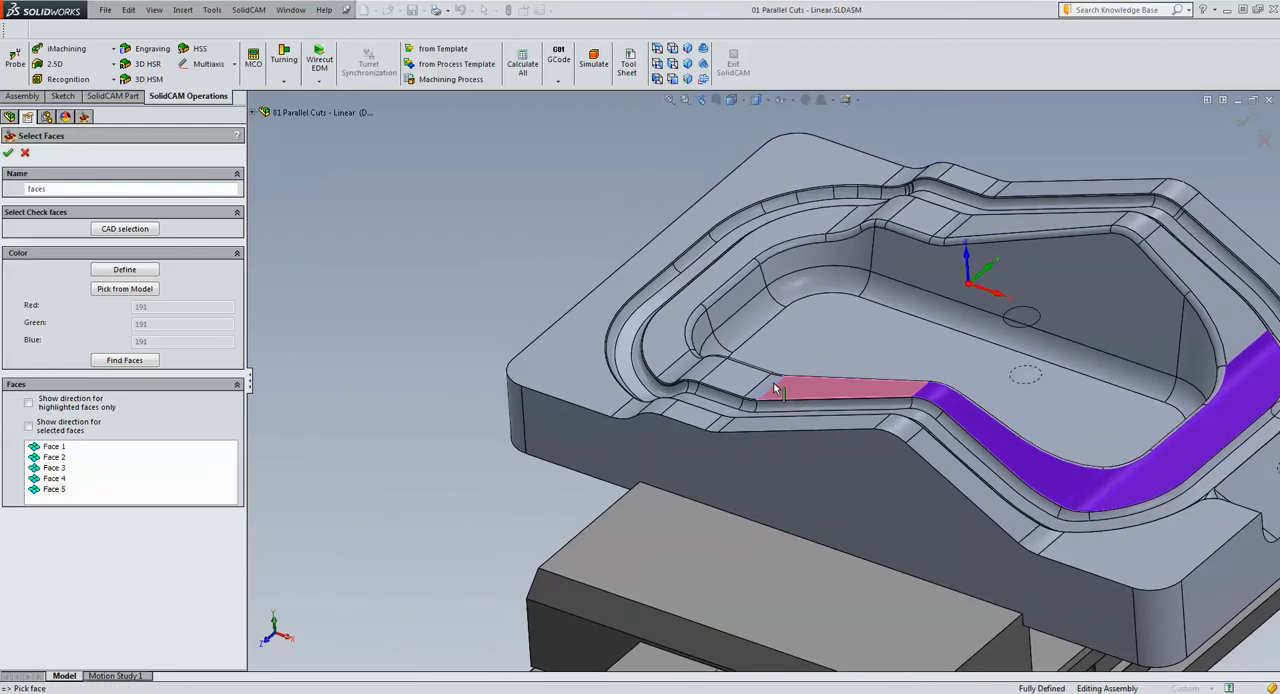
left_click(774, 386)
left_click(748, 381)
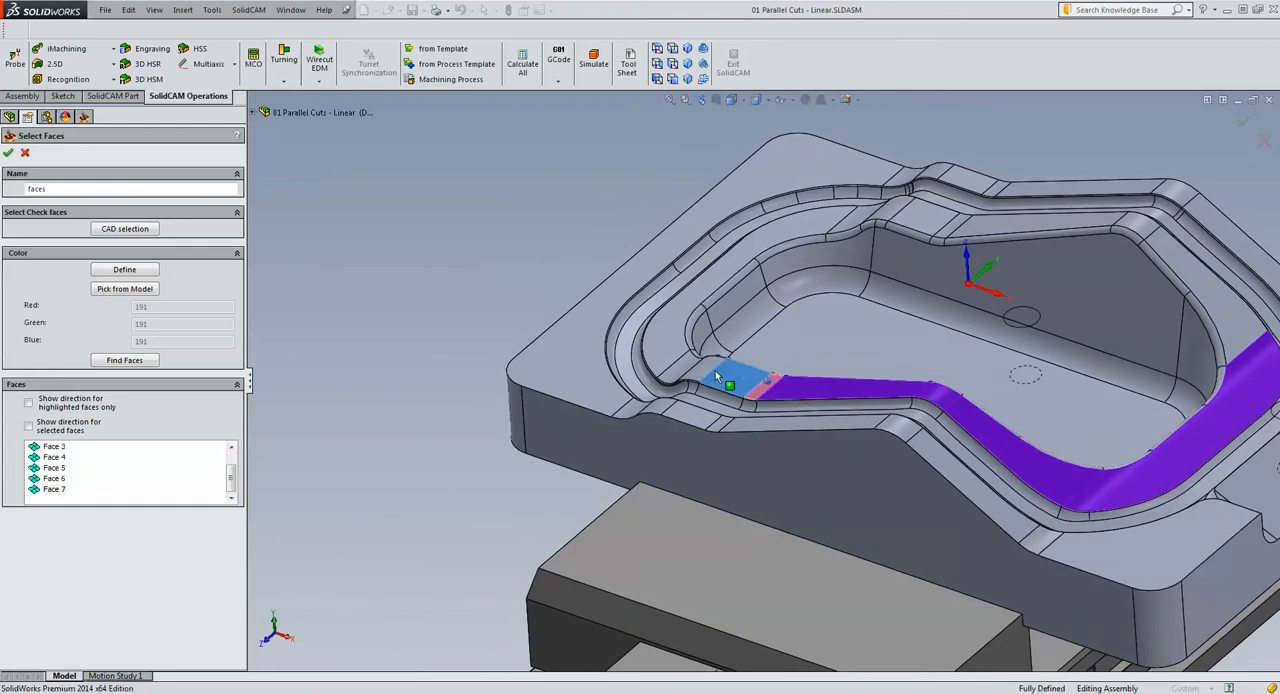
left_click(677, 360)
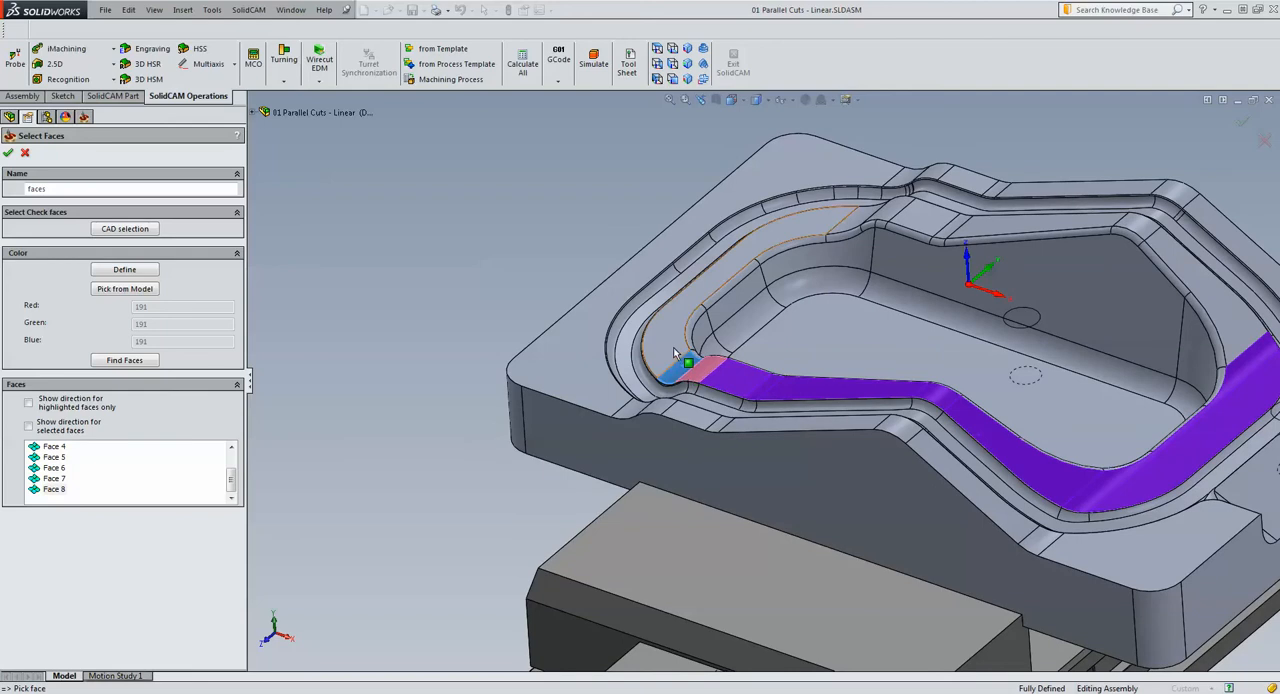
Add the remaining rim faces around the cavity's far side to close the loop, and accept the drive surface selection
left_click(714, 238)
left_click(870, 222)
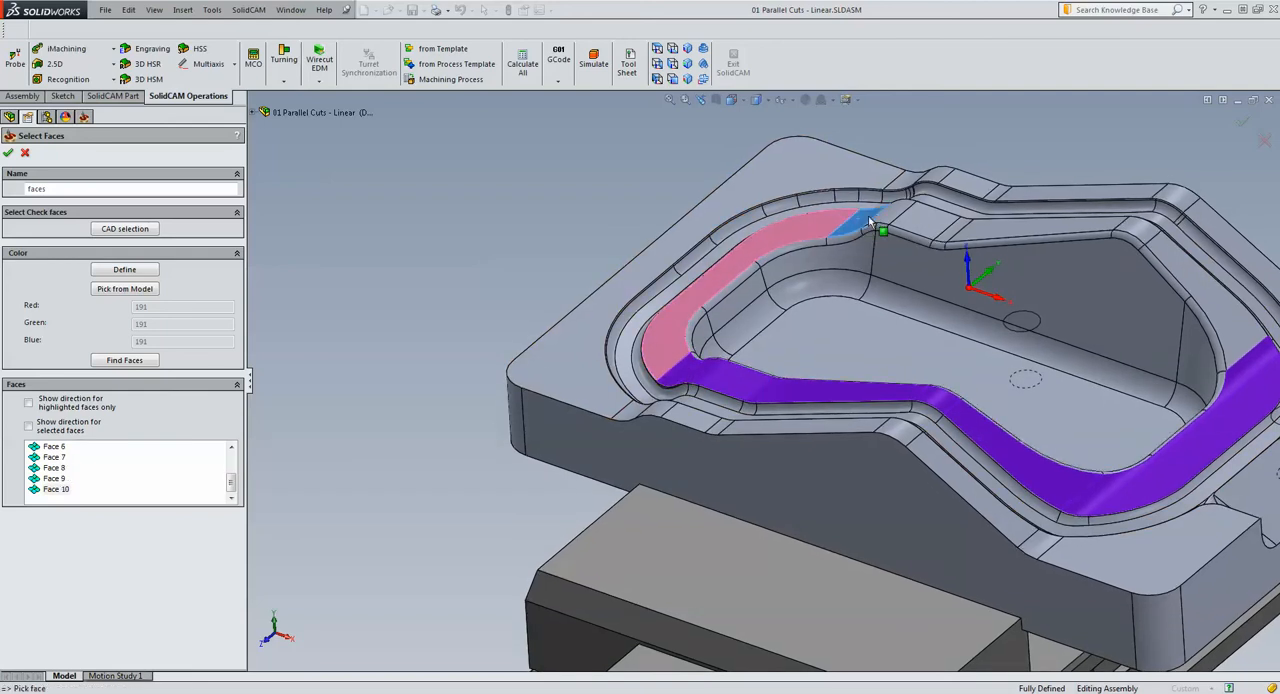
left_click(889, 217)
left_click(917, 219)
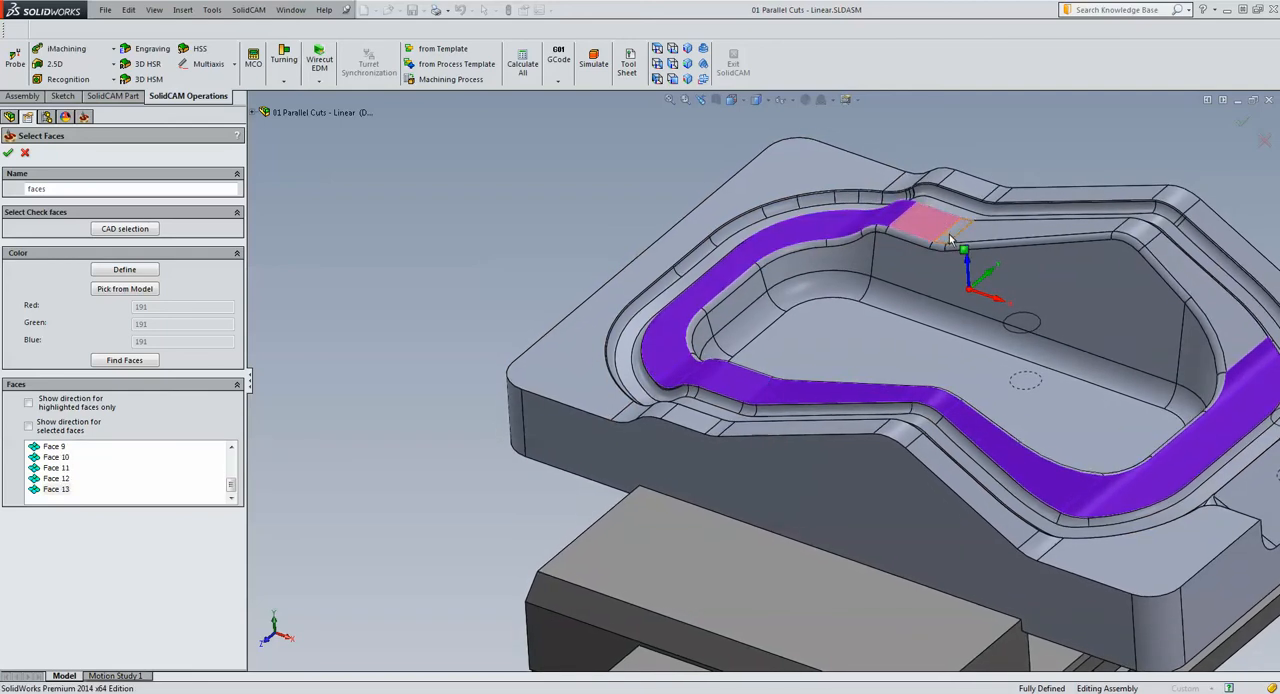
left_click(949, 234)
middle_click_drag(1035, 246, 1062, 244)
left_click(1062, 244)
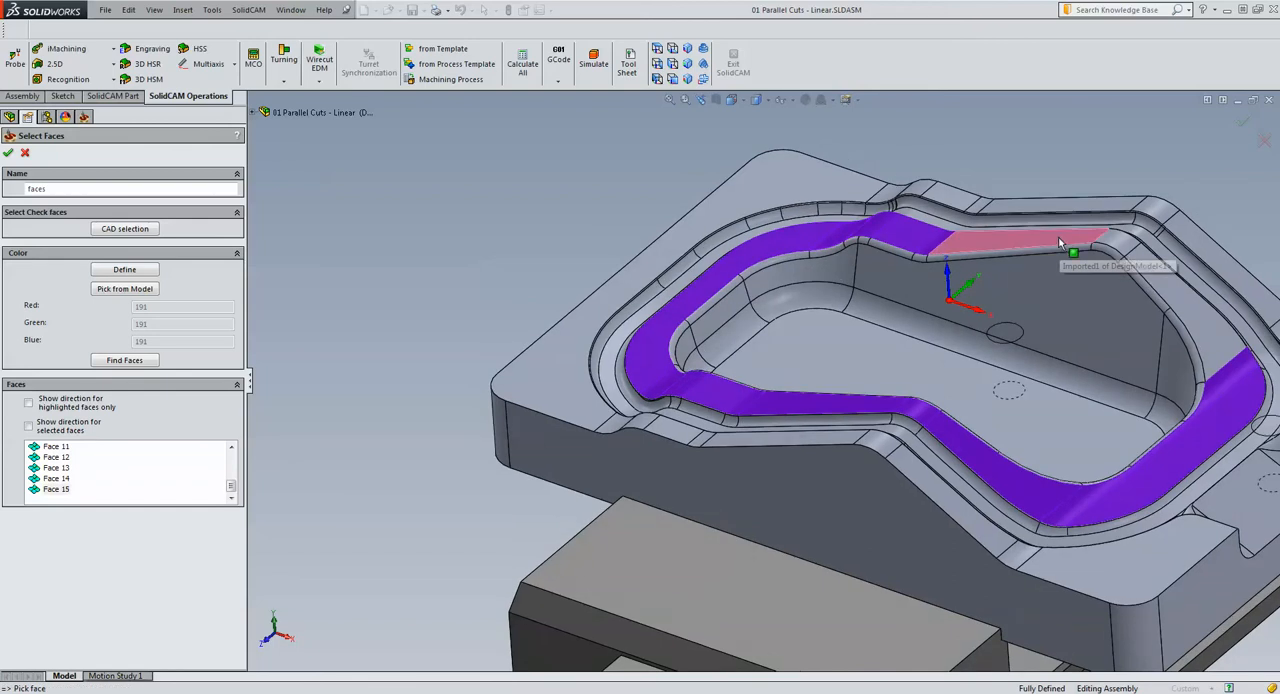
left_click(1110, 248)
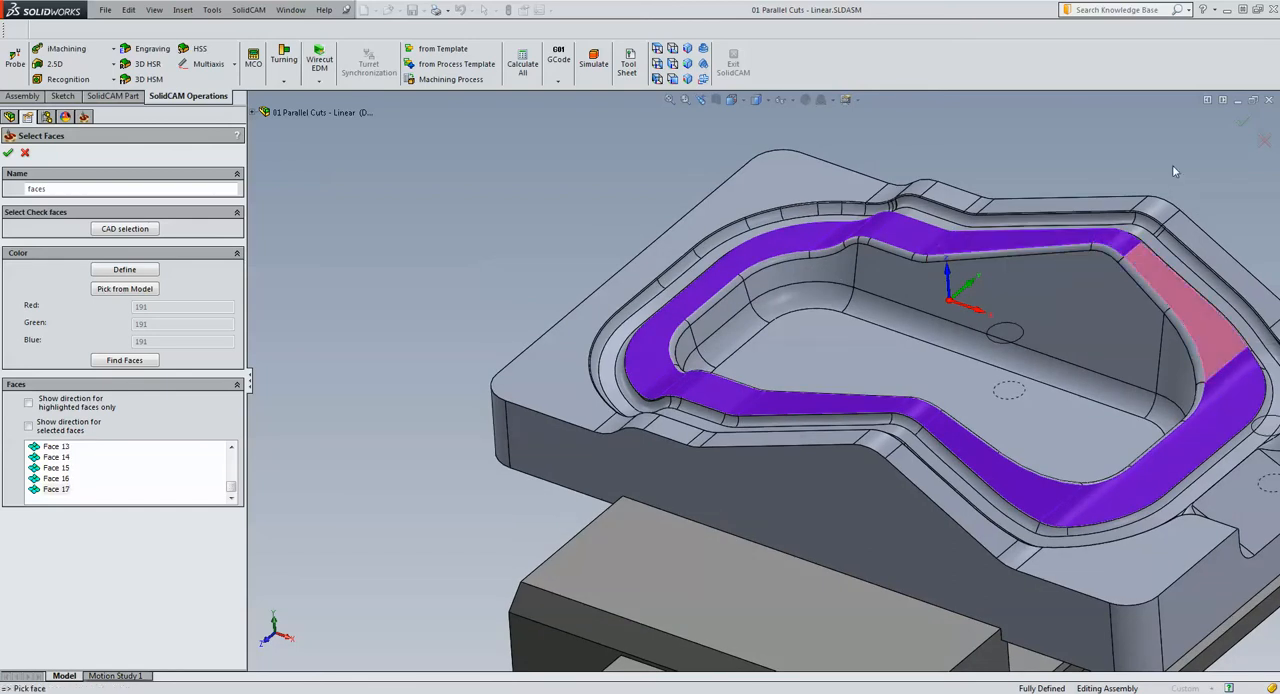
key("f")
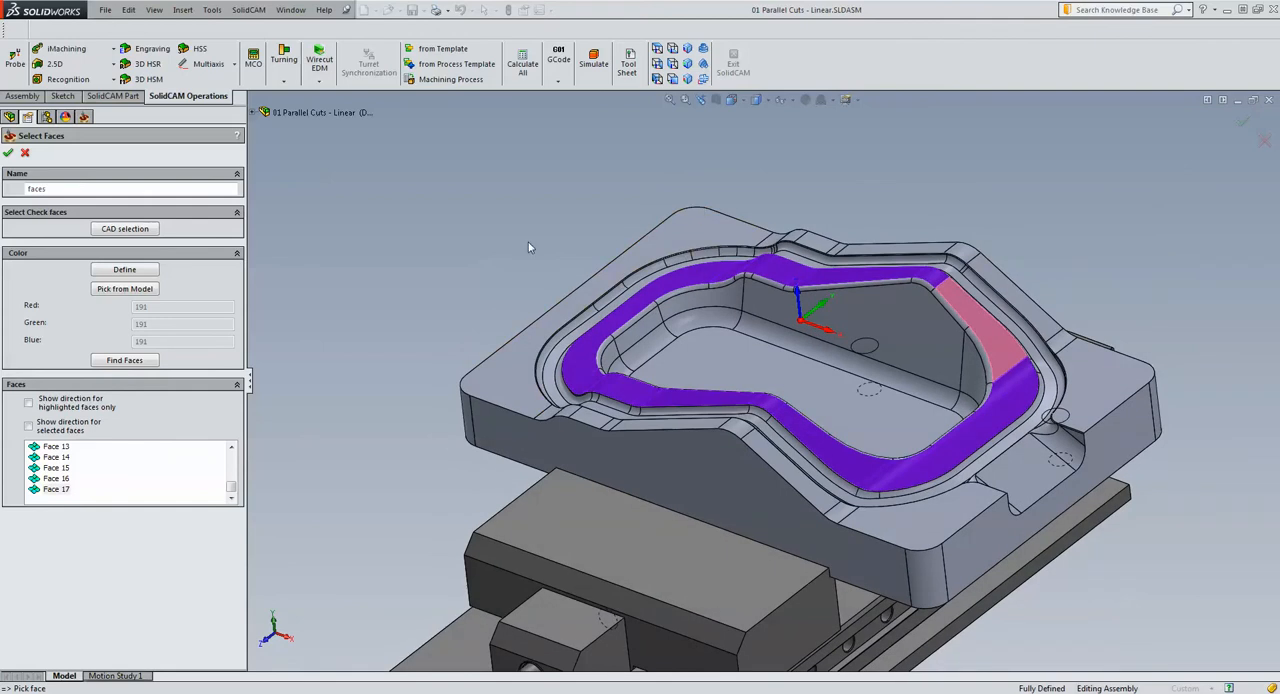
left_click(8, 152)
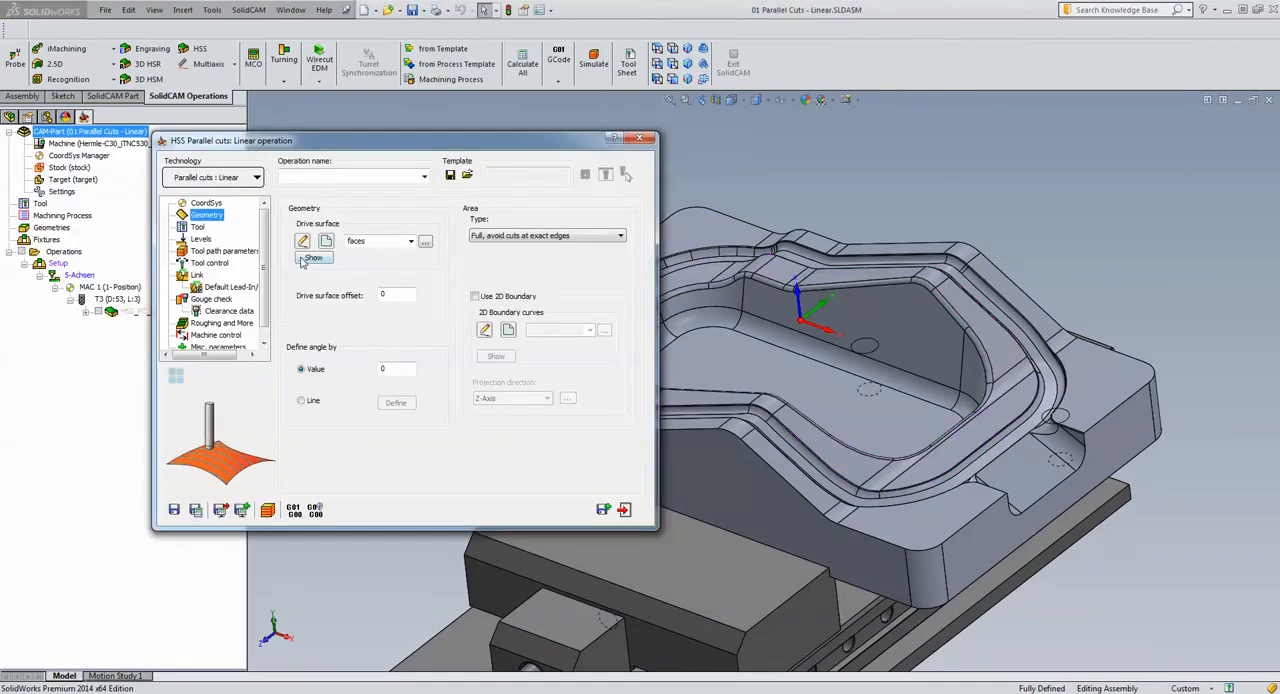
Show the defined drive surface faces on the model to check them, and return to the operation
left_click(310, 259)
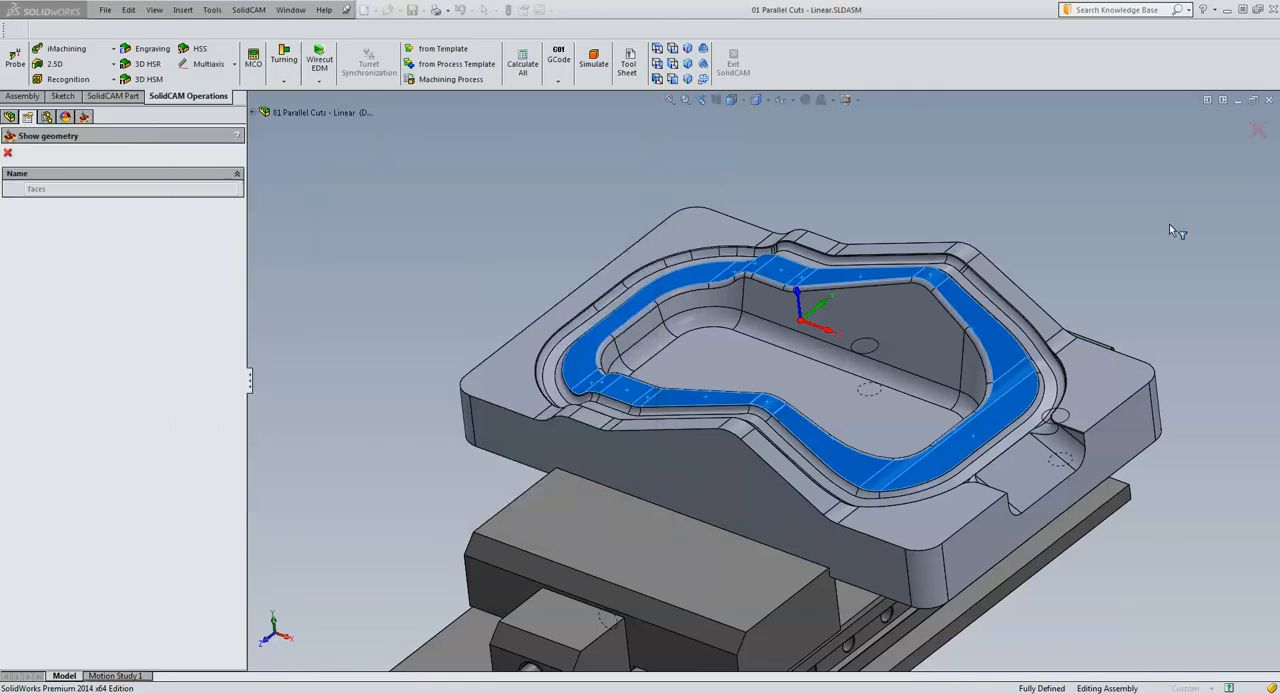
middle_click_drag(1200, 215, 1201, 213)
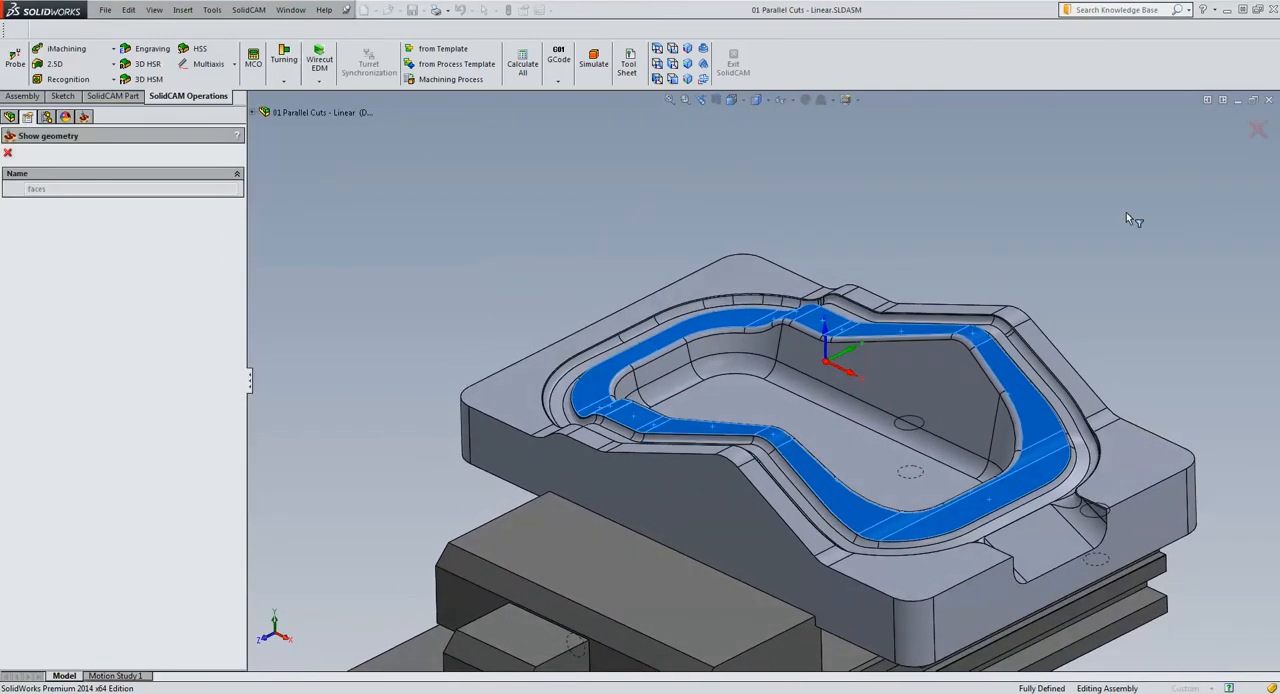
left_click(8, 152)
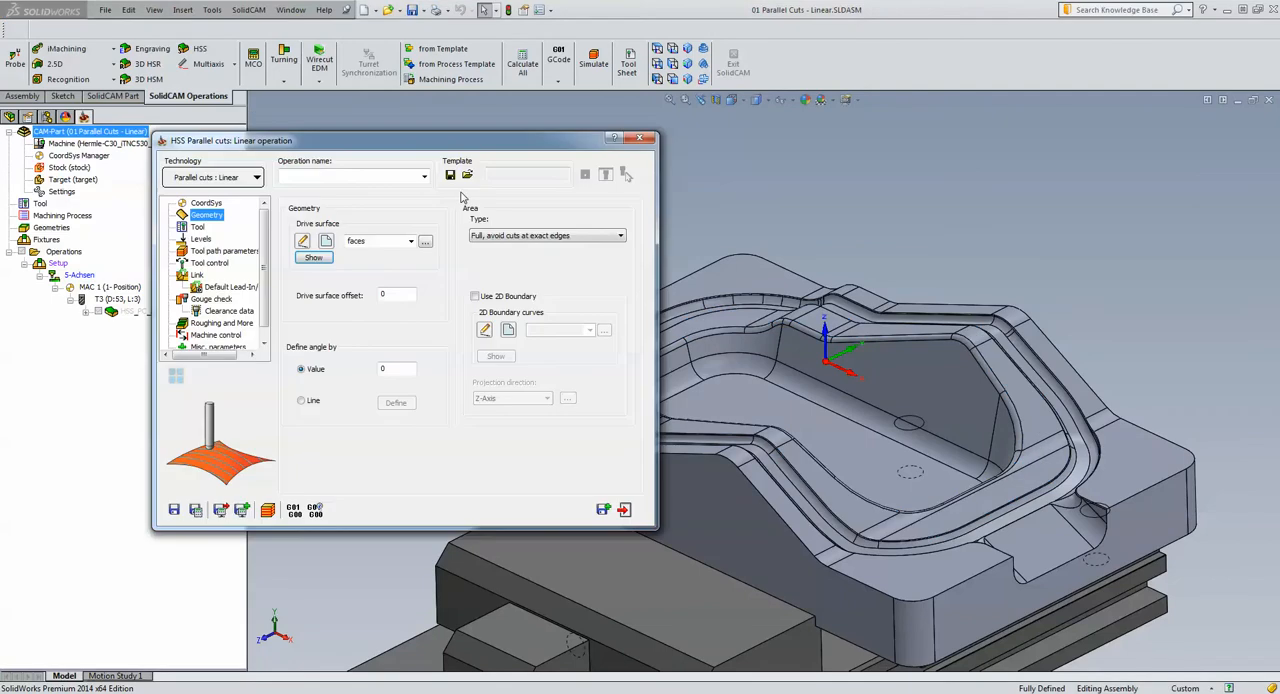
Assign tool 1, the 10 mm ball nose mill, to the operation
left_click(198, 228)
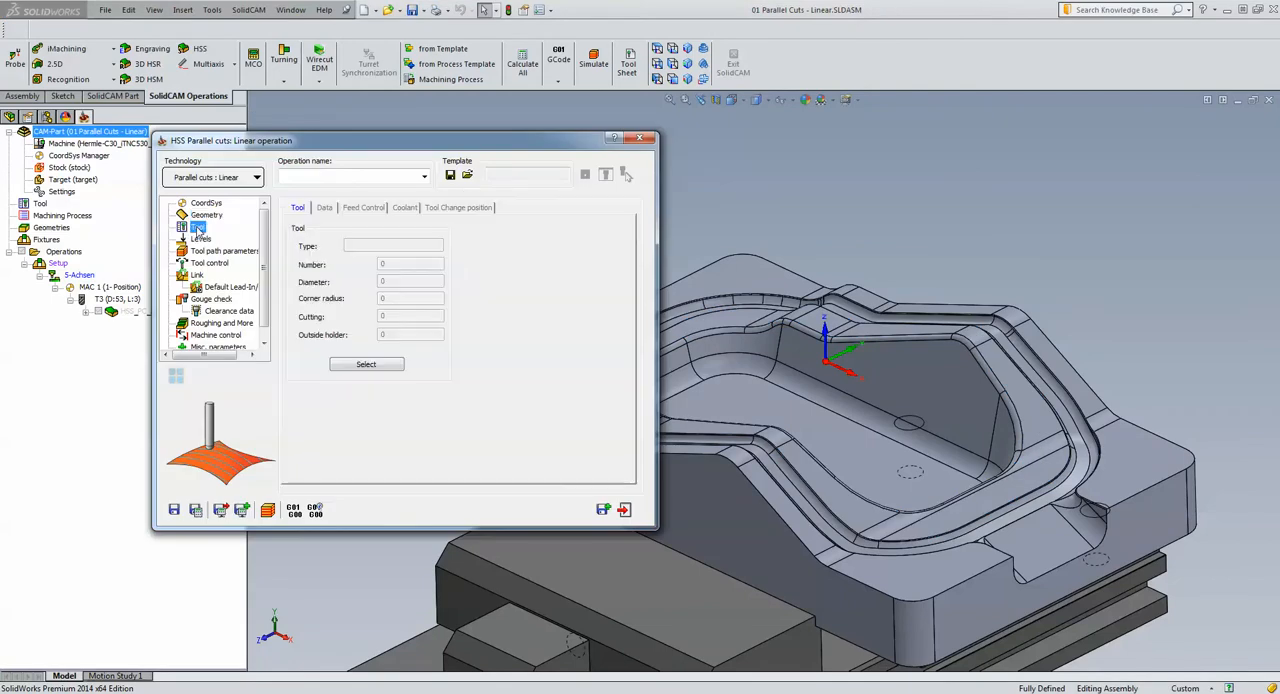
left_click(378, 366)
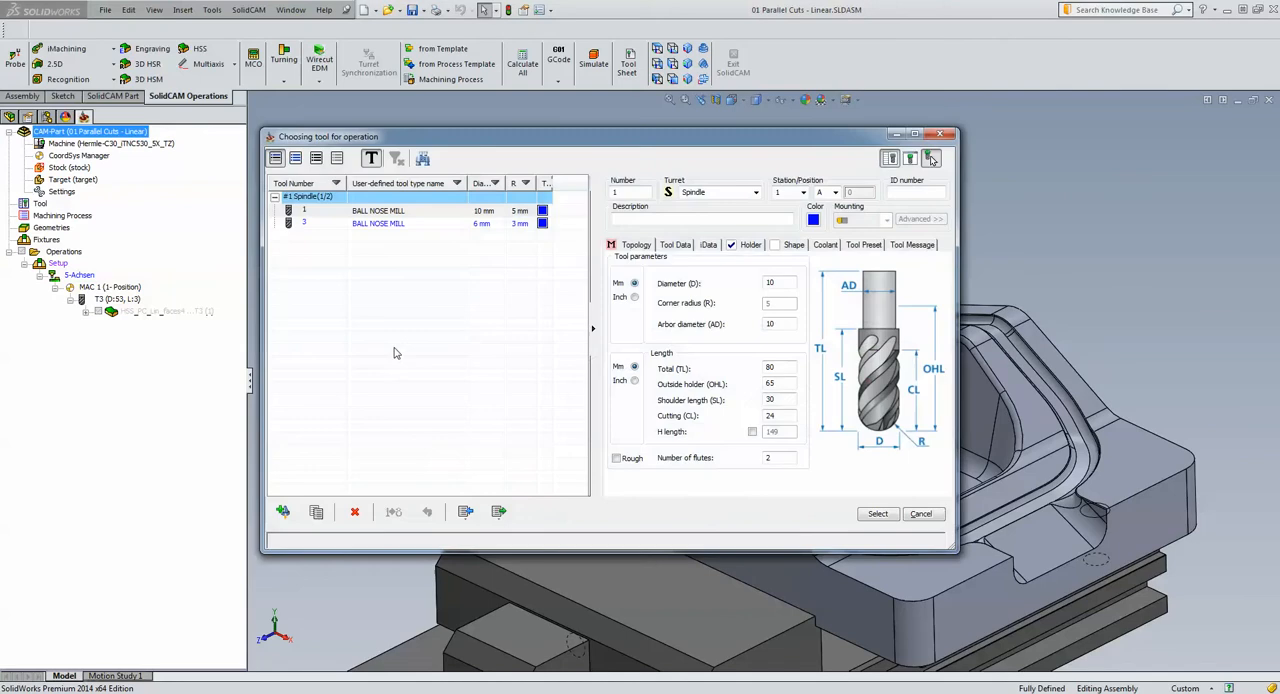
left_click(503, 214)
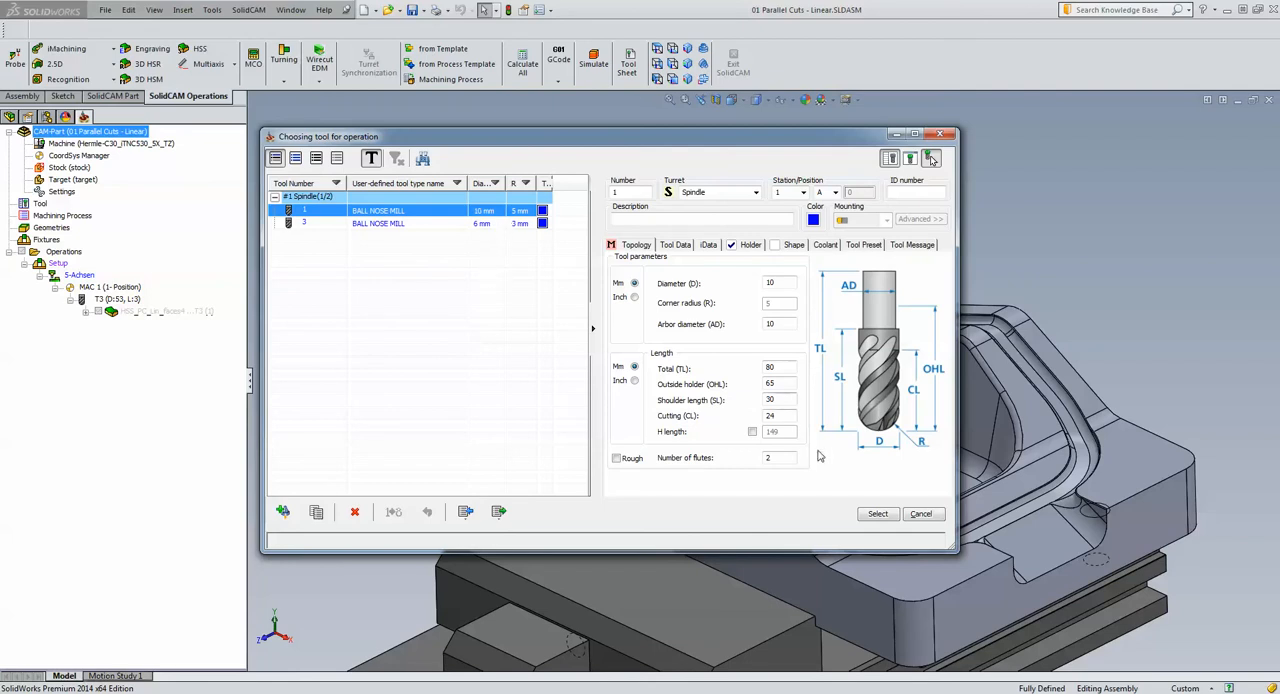
left_click(877, 514)
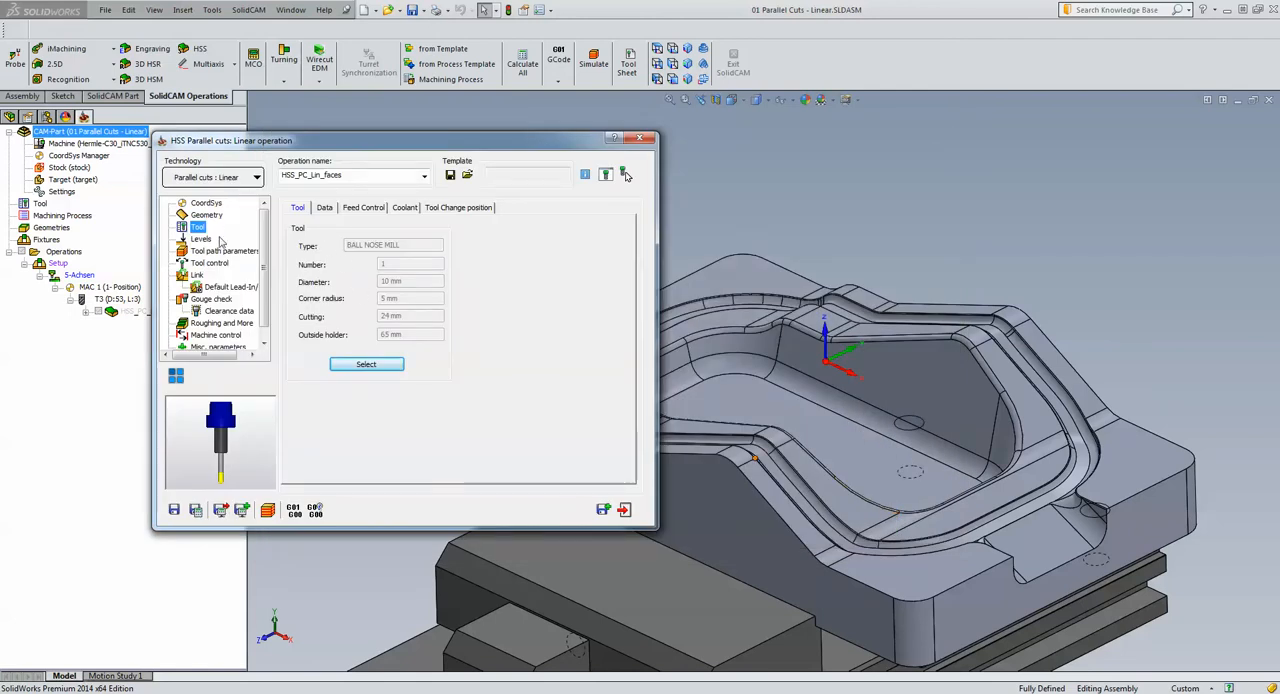
Review the maximum step over and its matching scallop height in the tool path parameters
left_click(210, 251)
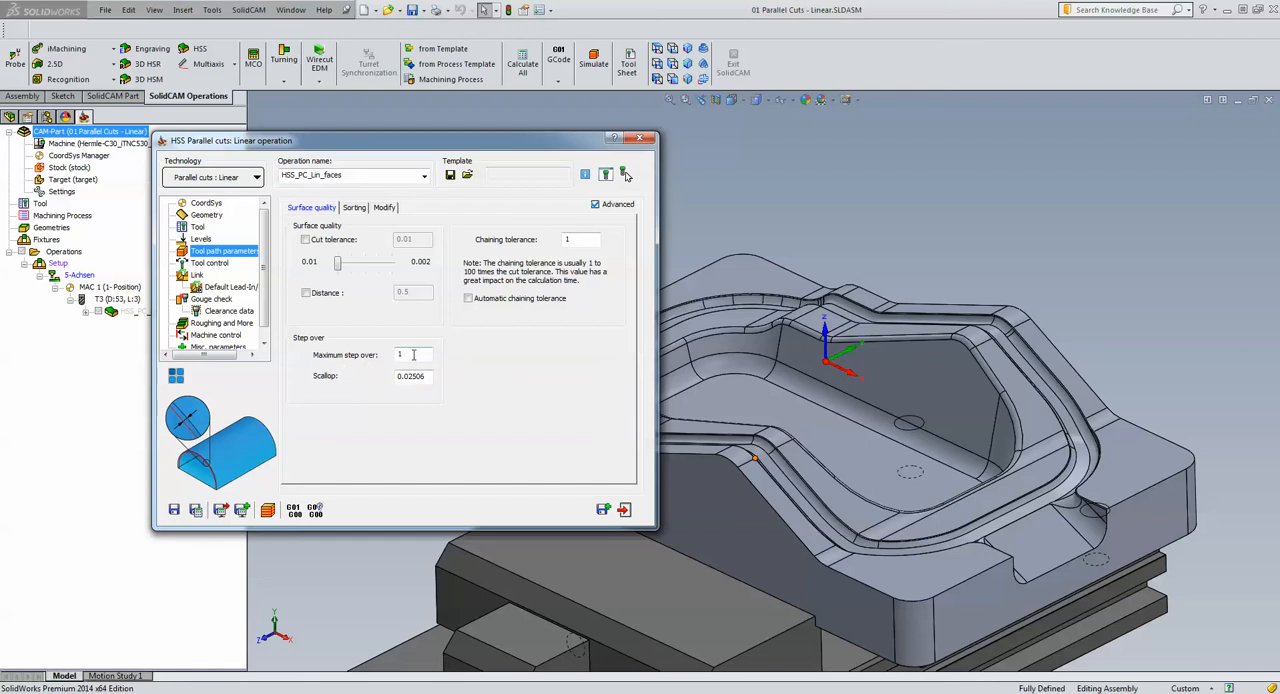
mouse_move(413, 354)
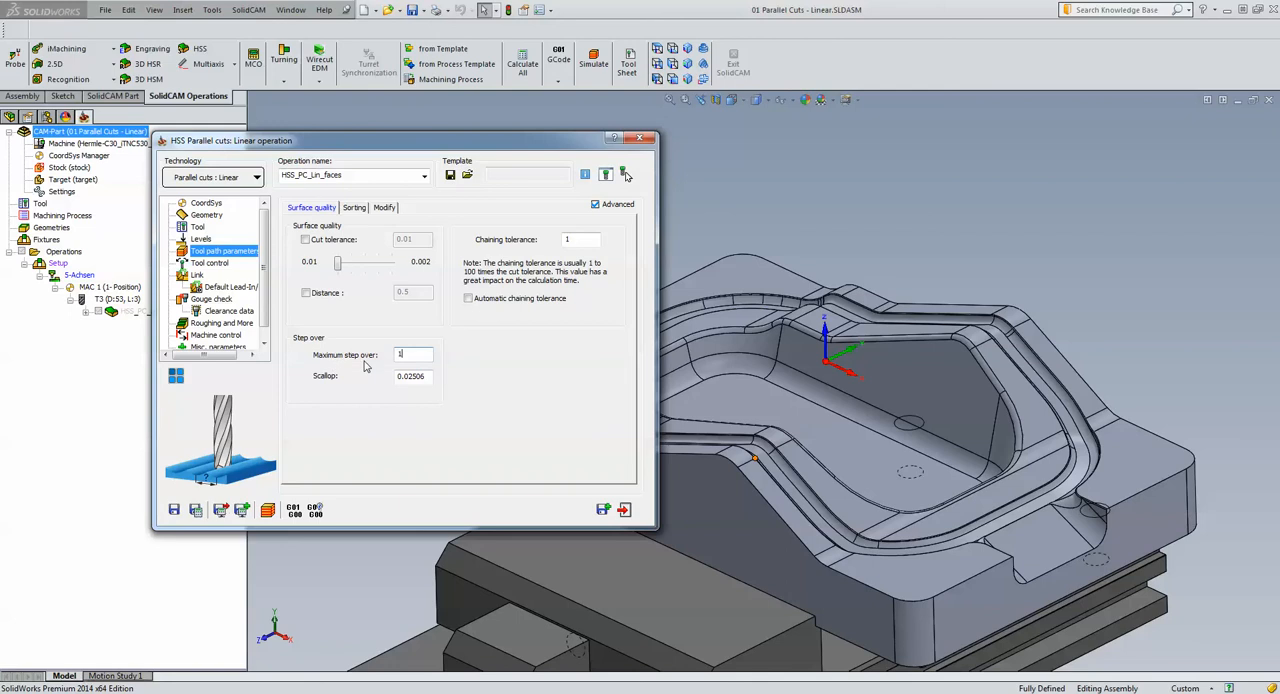
left_click(428, 377)
key("shift+Tab")
Replace the operation's tool with tool 3, the 6 mm ball nose mill
left_click(200, 227)
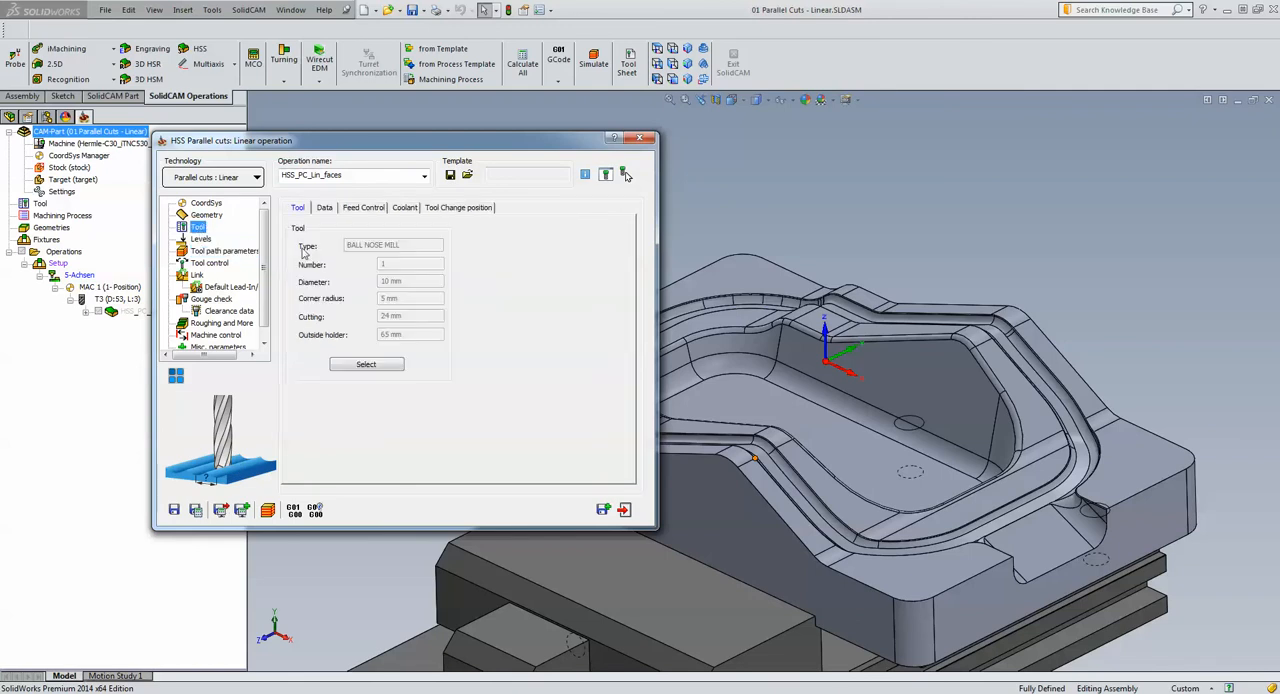
left_click(366, 364)
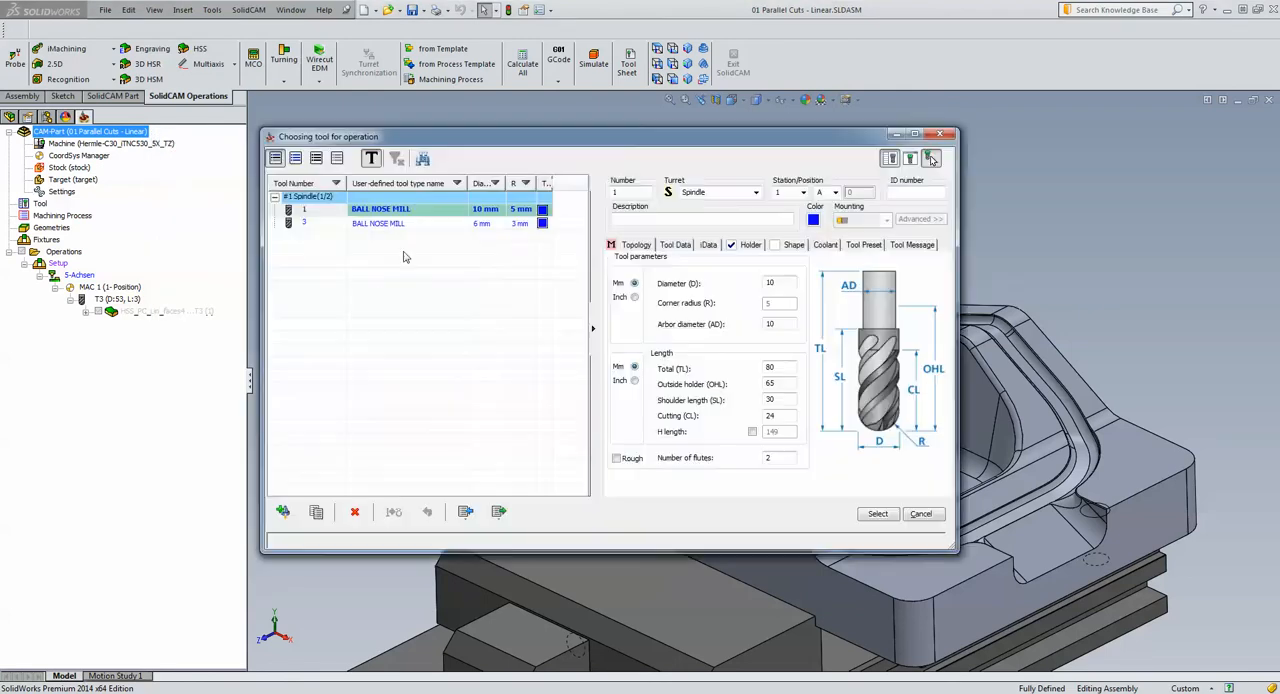
left_click(428, 226)
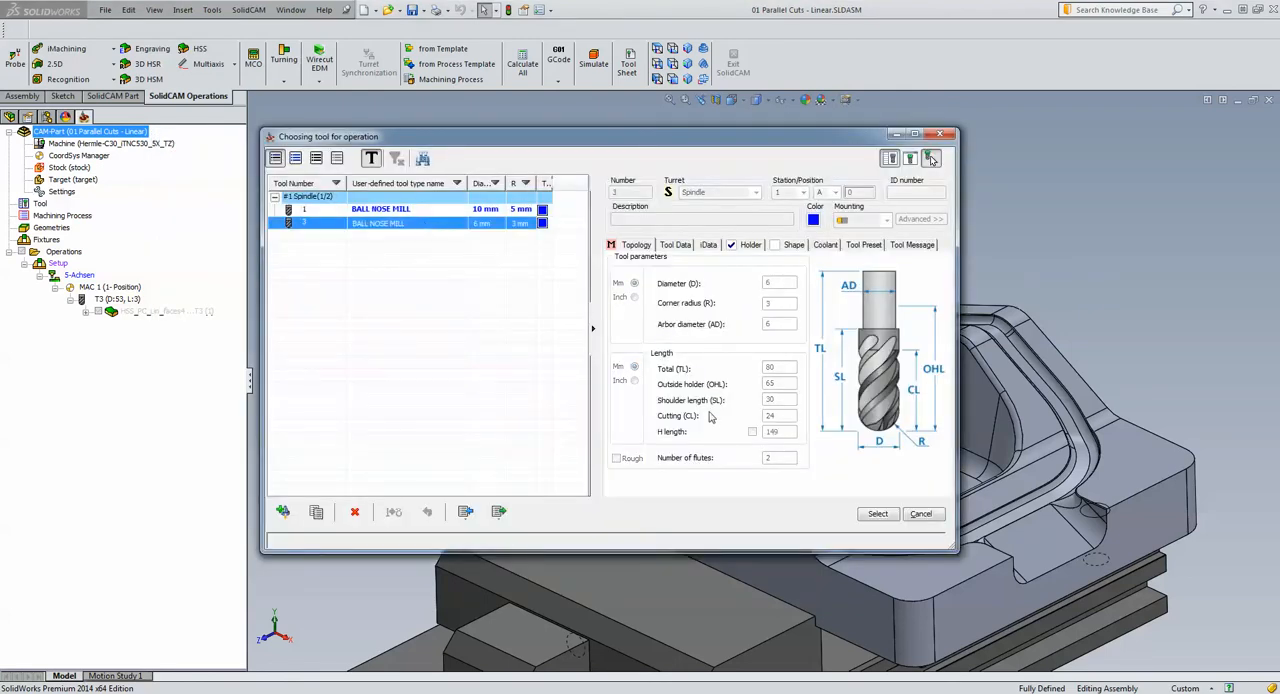
left_click(876, 515)
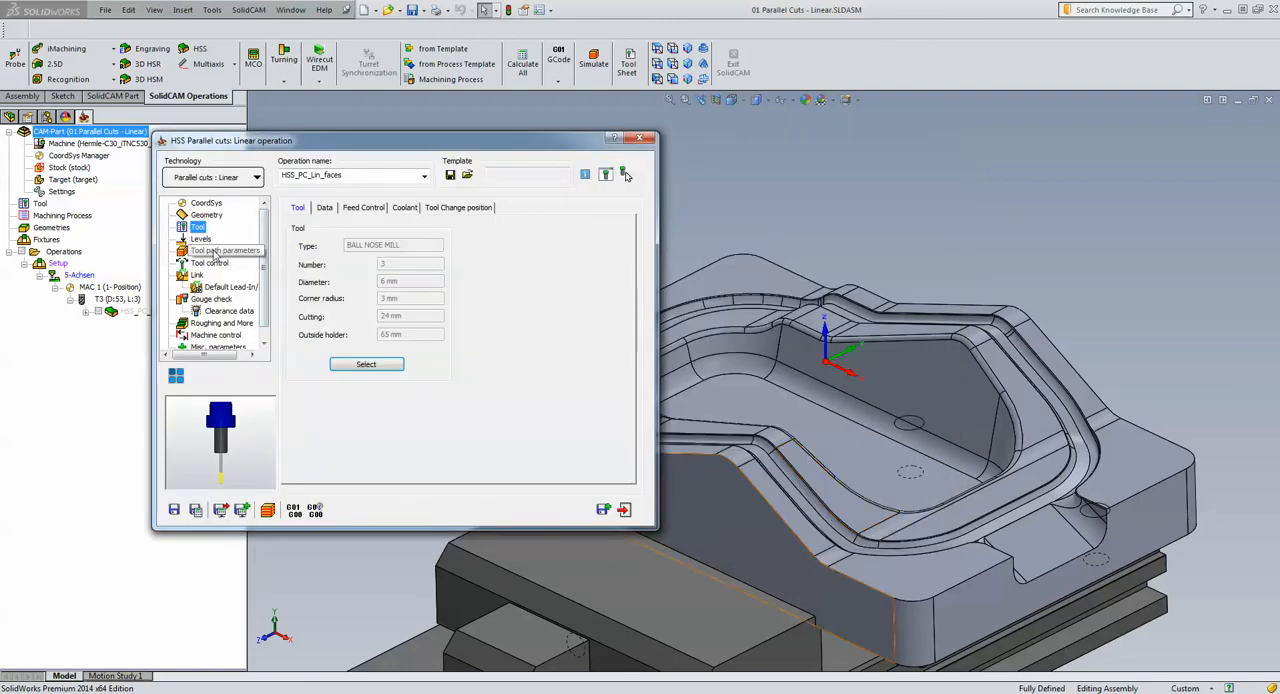
Set the maximum step over in the tool path parameters to 1
left_click(215, 251)
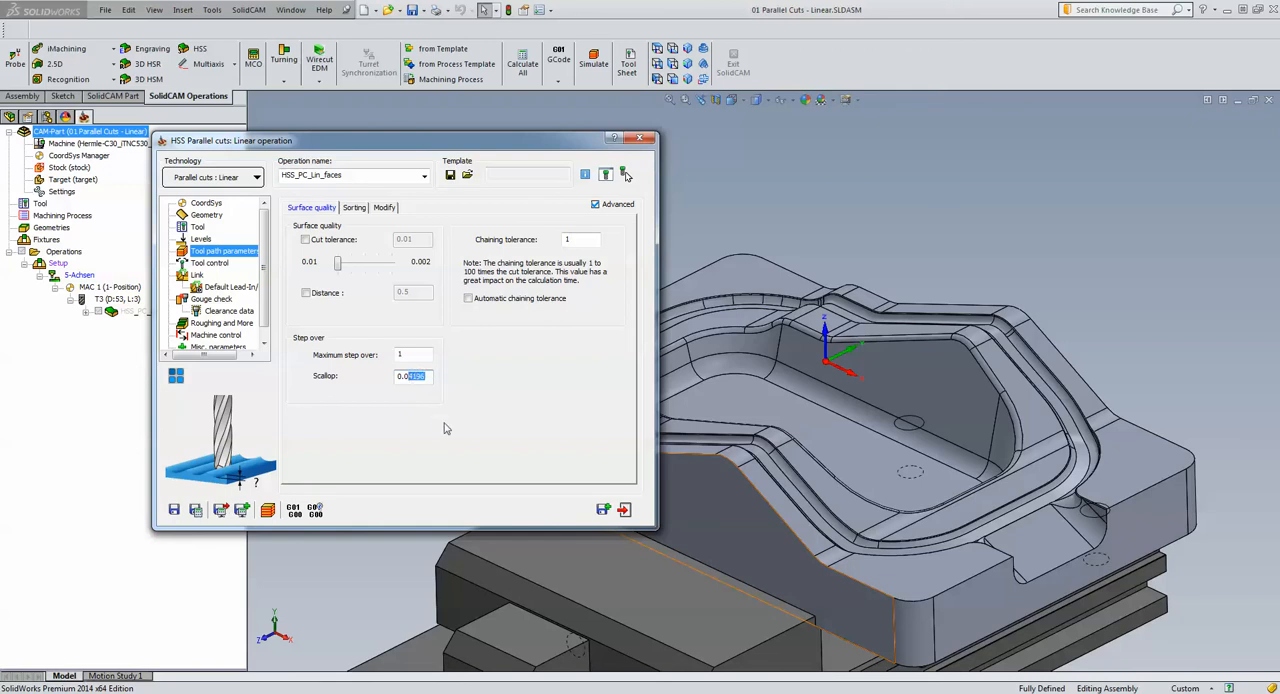
type("1")
double_click(419, 354)
type("1")
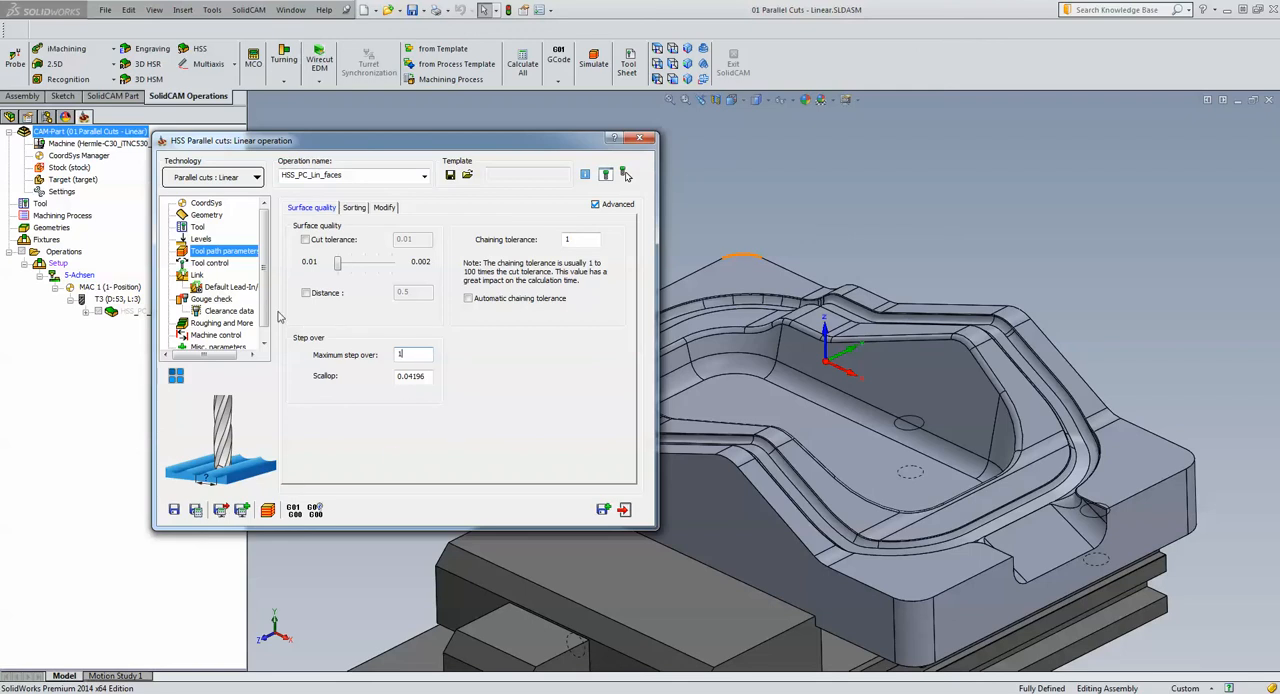
Set the link for large gaps along the cut to Direct
left_click(197, 275)
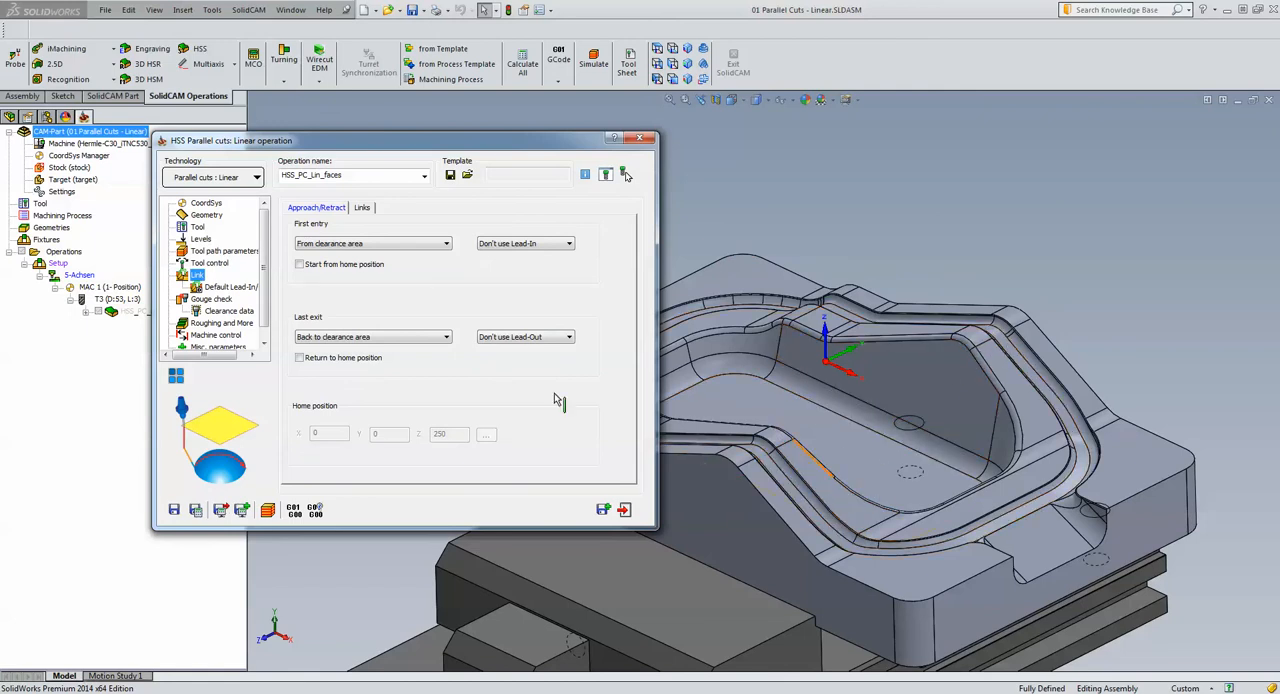
left_click(362, 208)
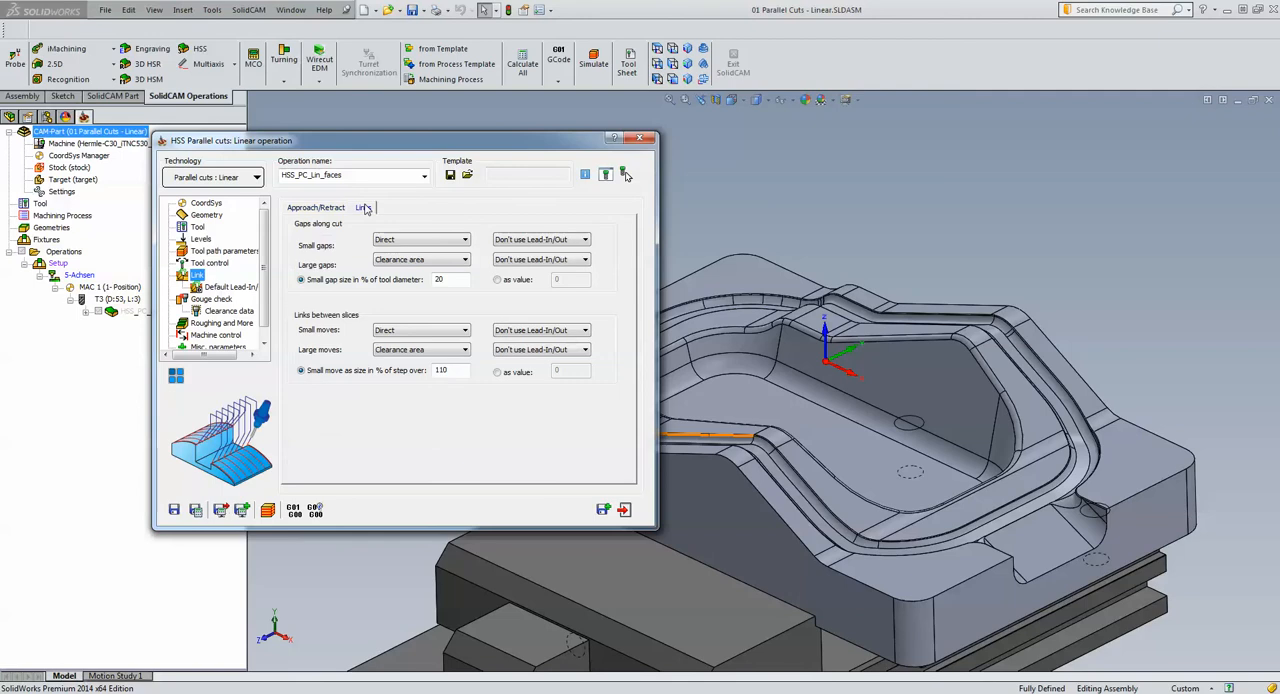
left_click(405, 260)
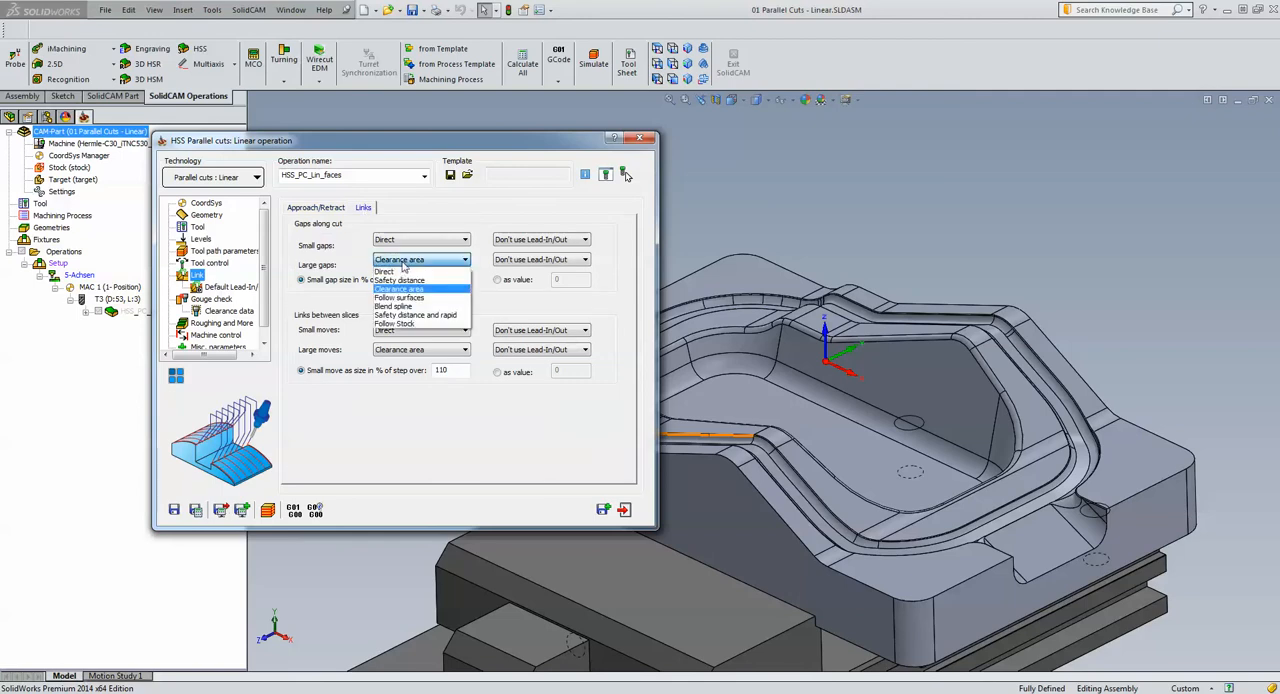
left_click(392, 272)
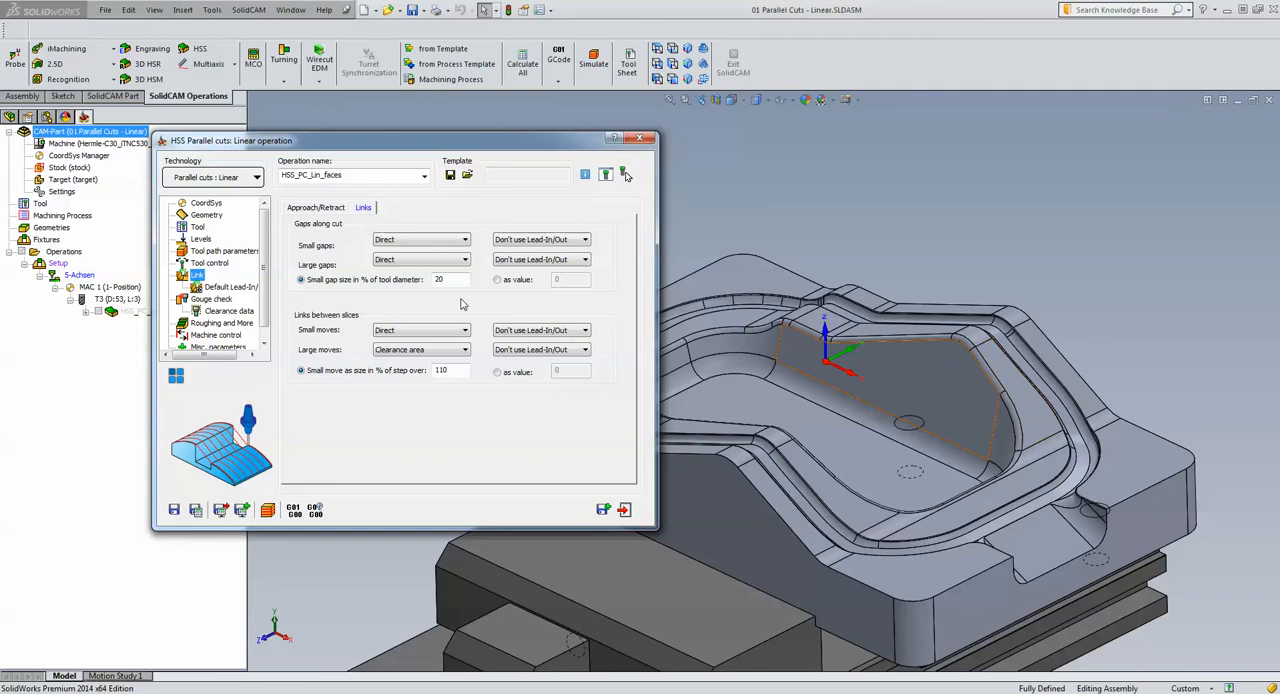
Set the machining angle value in the operation's geometry to 90
left_click(204, 215)
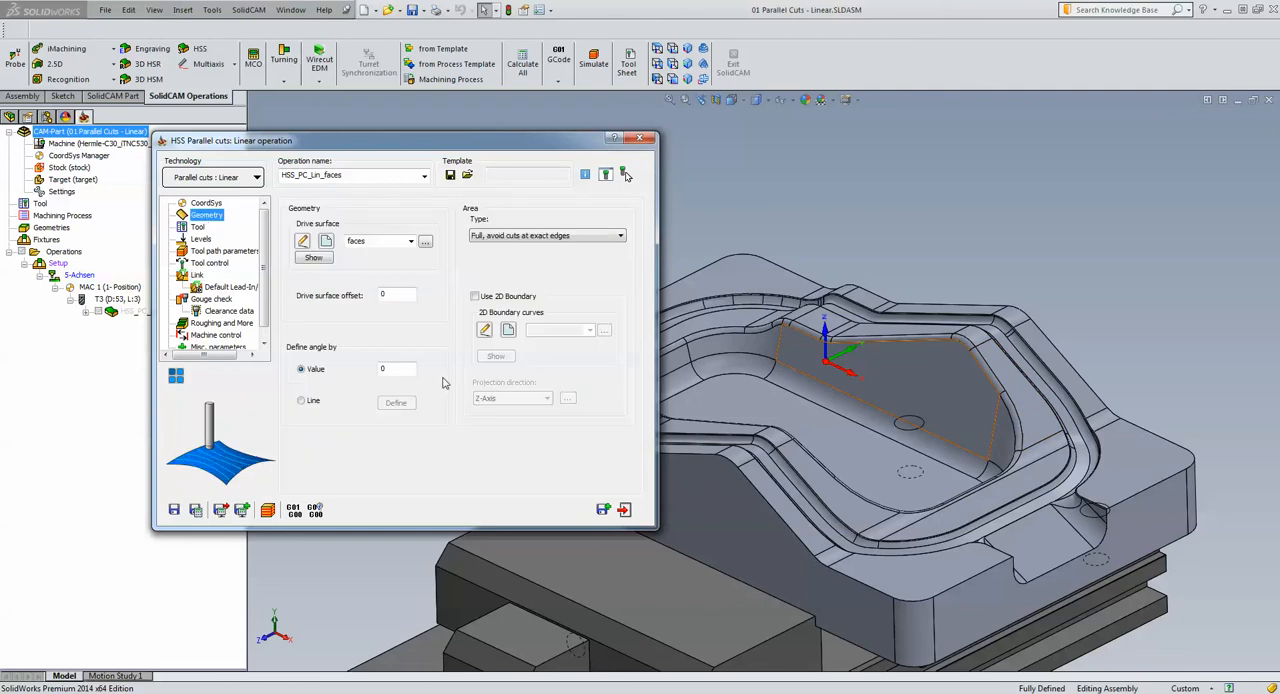
left_click(408, 368)
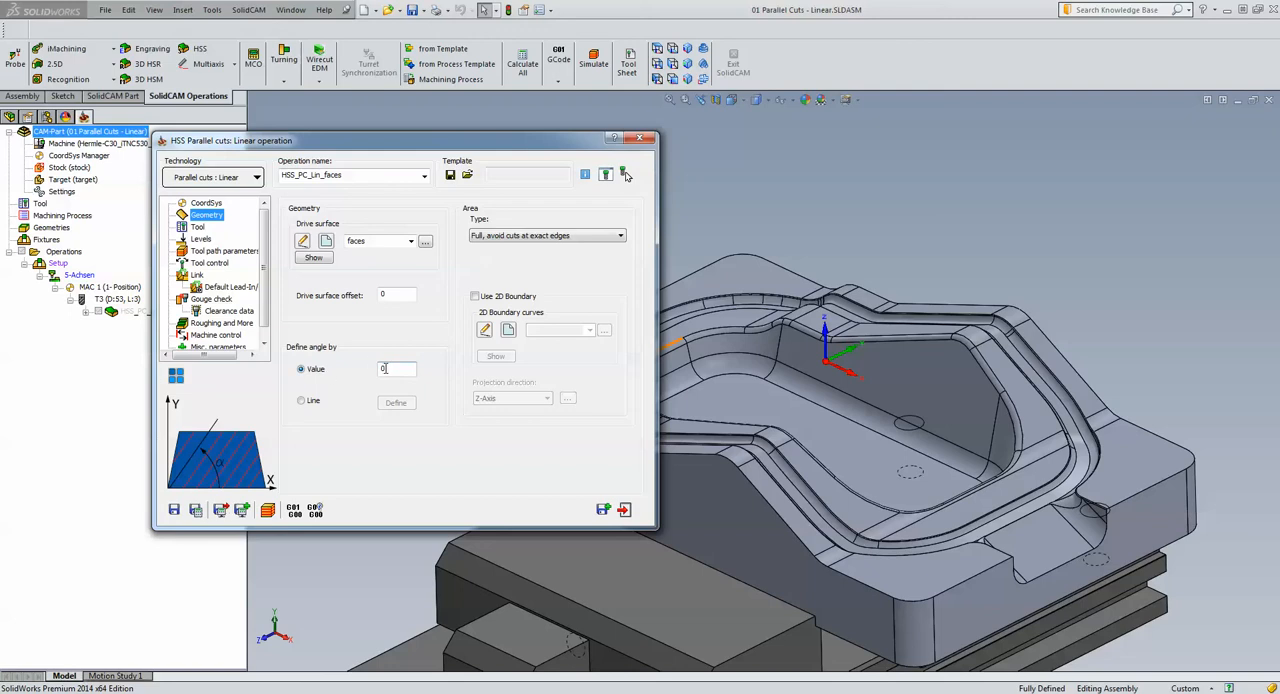
double_click(386, 368)
type("90")
Link large moves between slices with a blend spline, and save and calculate the operation
left_click(196, 276)
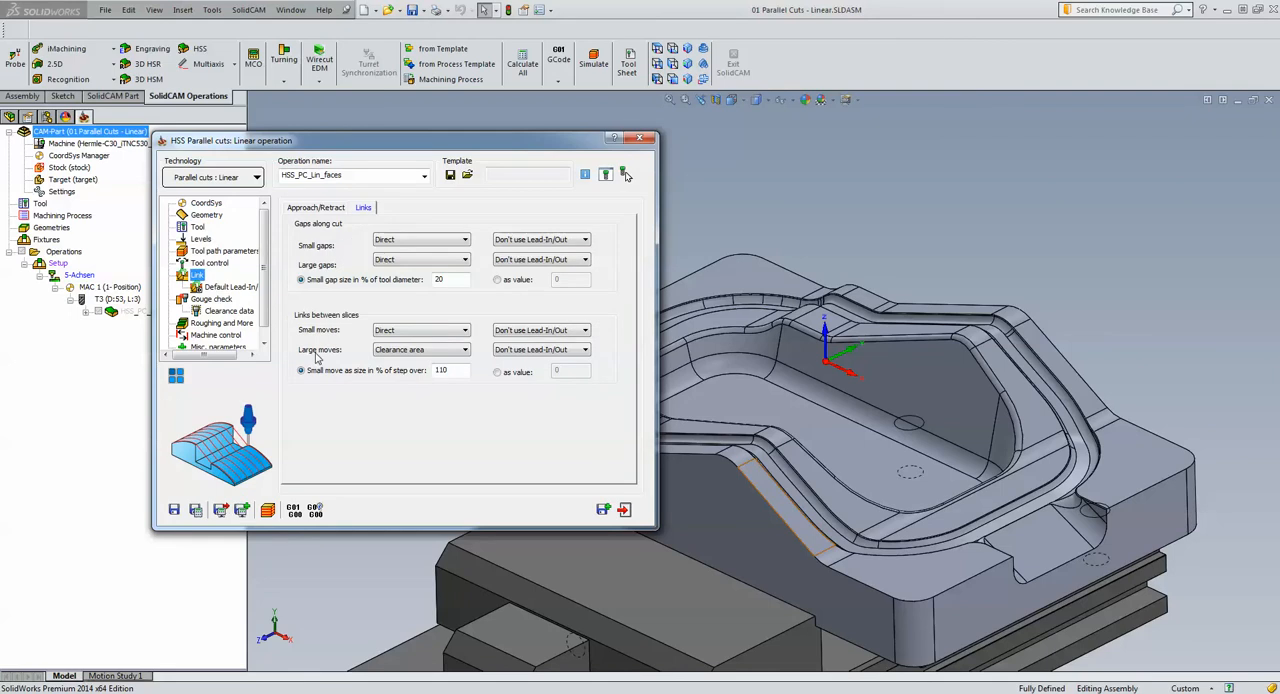
left_click(446, 358)
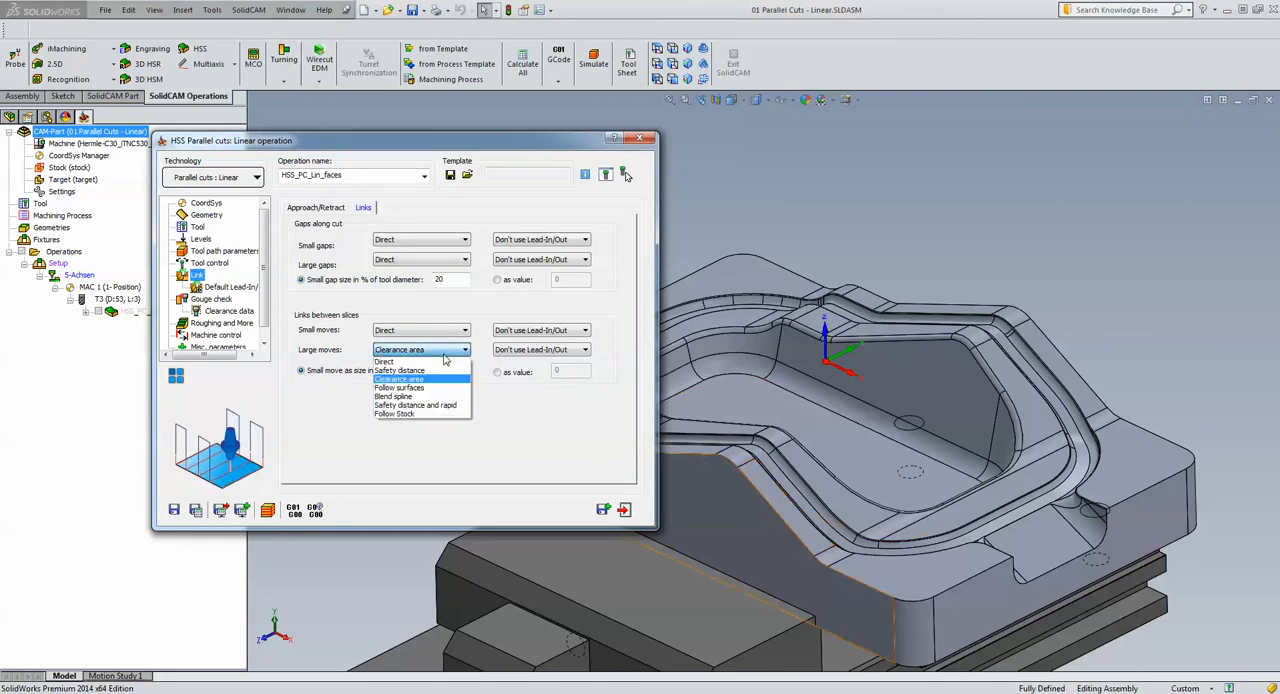
left_click(411, 397)
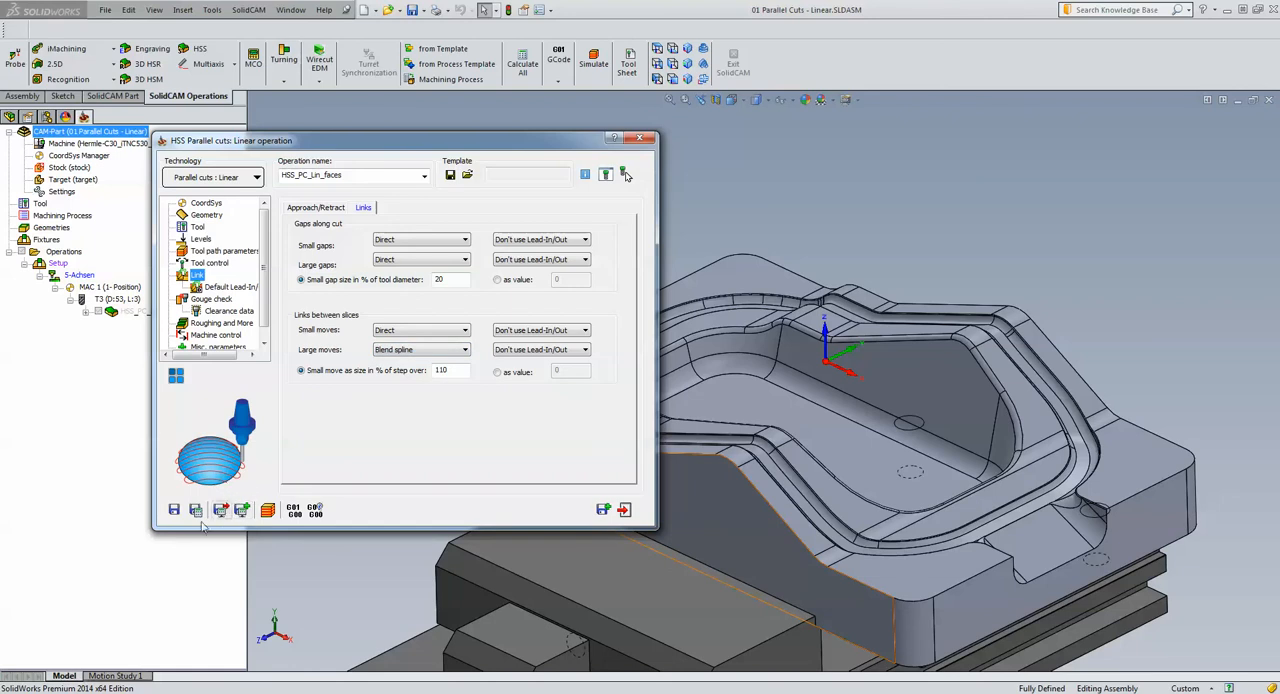
left_click(196, 510)
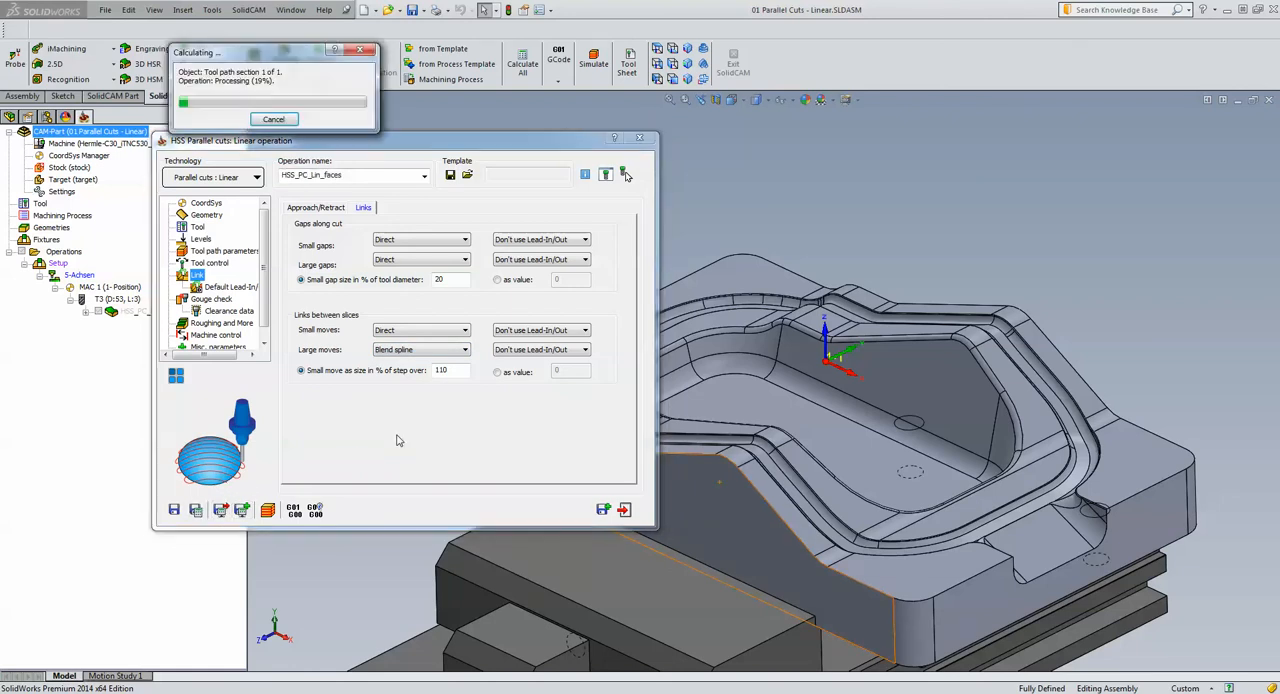
Simulate the operation on the host CAD model at reduced speed, and raise the speed to play the rest
left_click(267, 511)
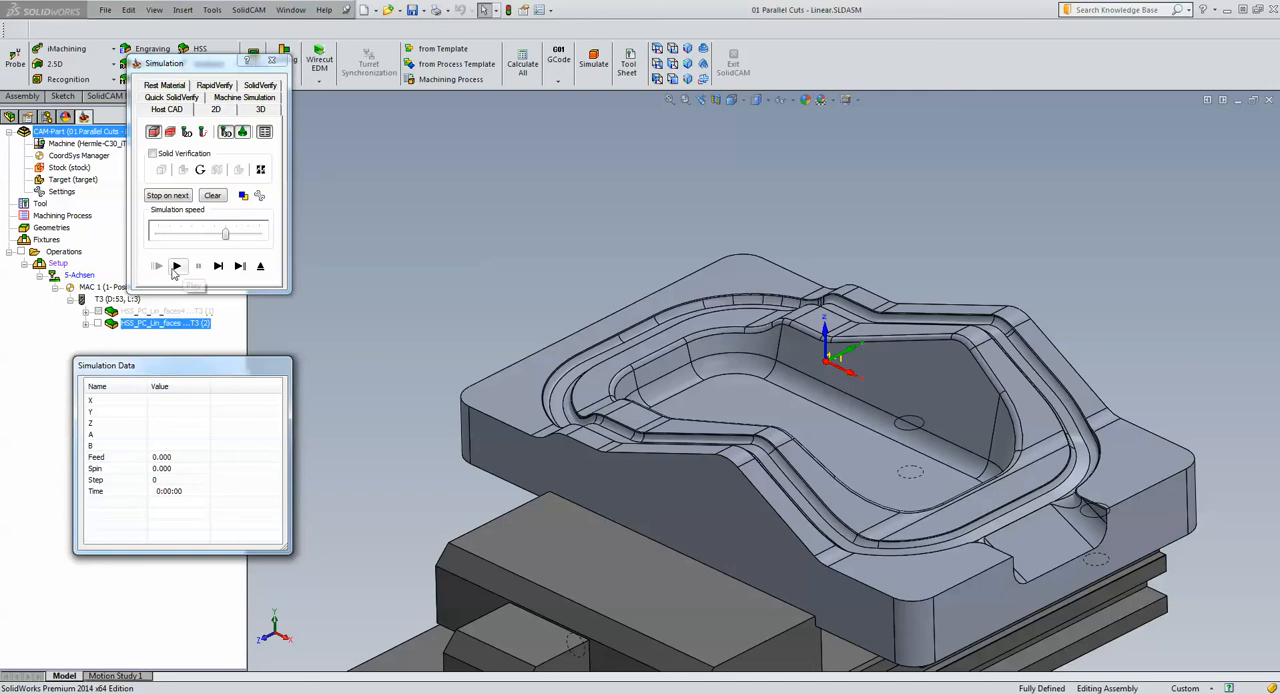
left_click_drag(226, 233, 202, 234)
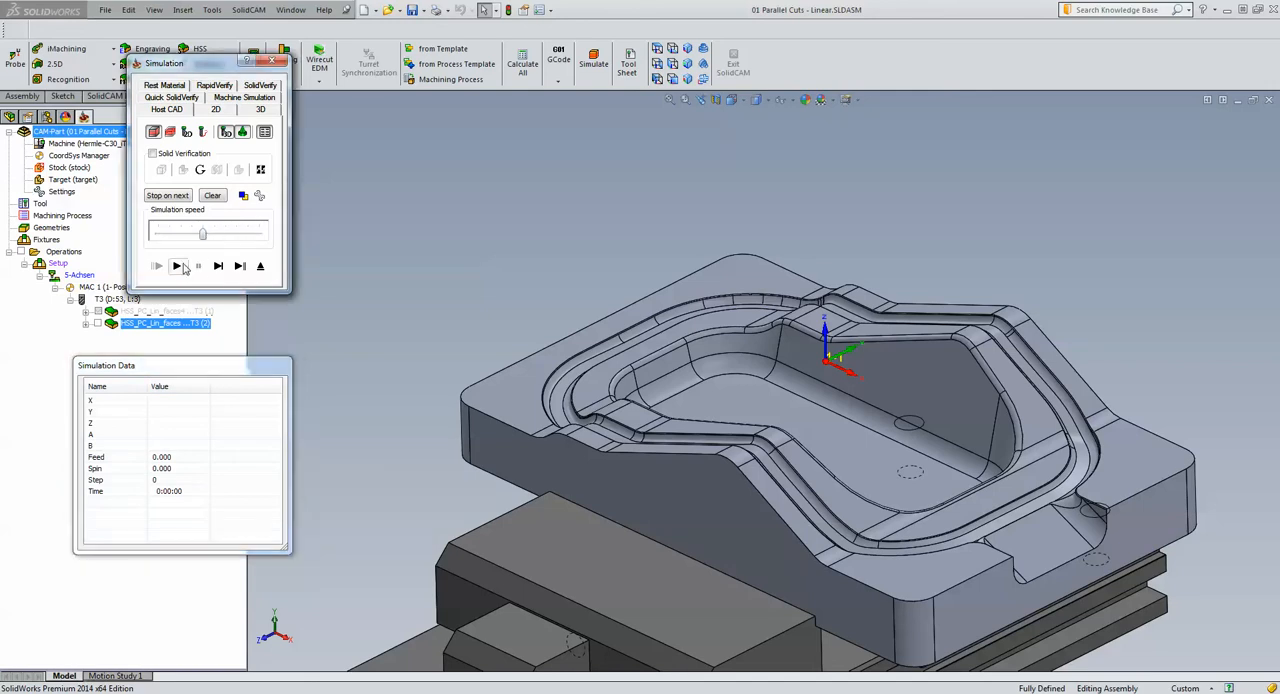
left_click(176, 265)
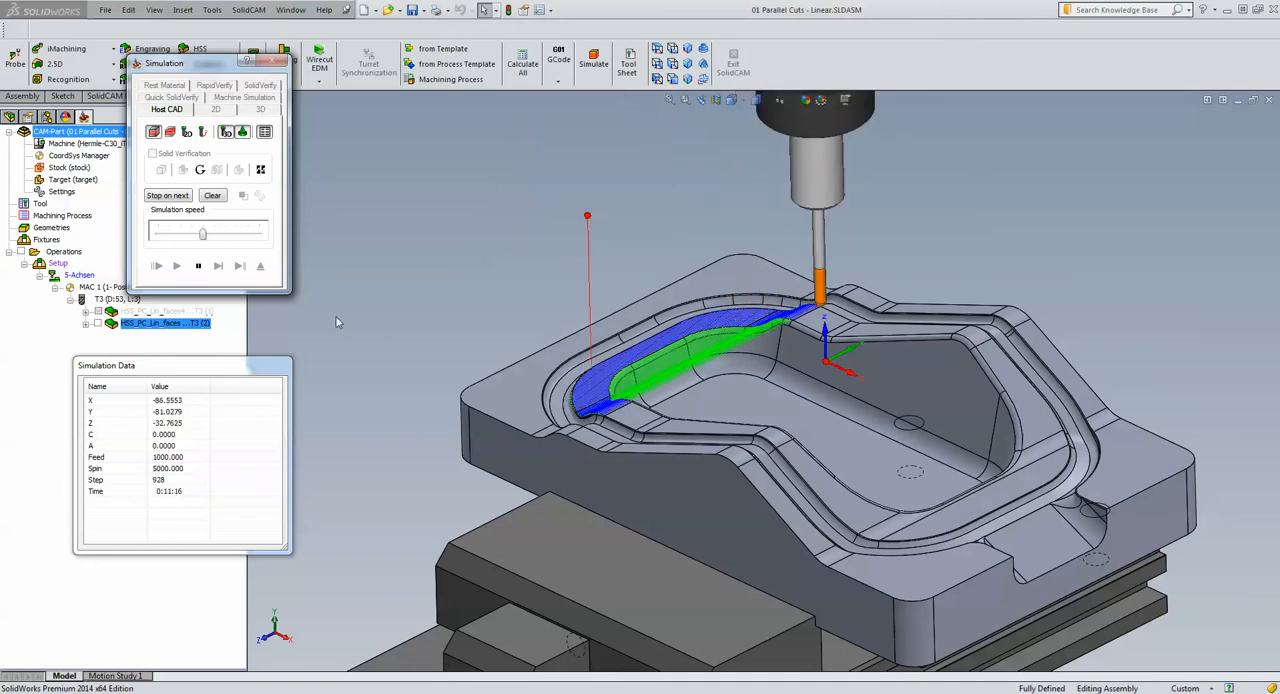
left_click_drag(204, 234, 258, 234)
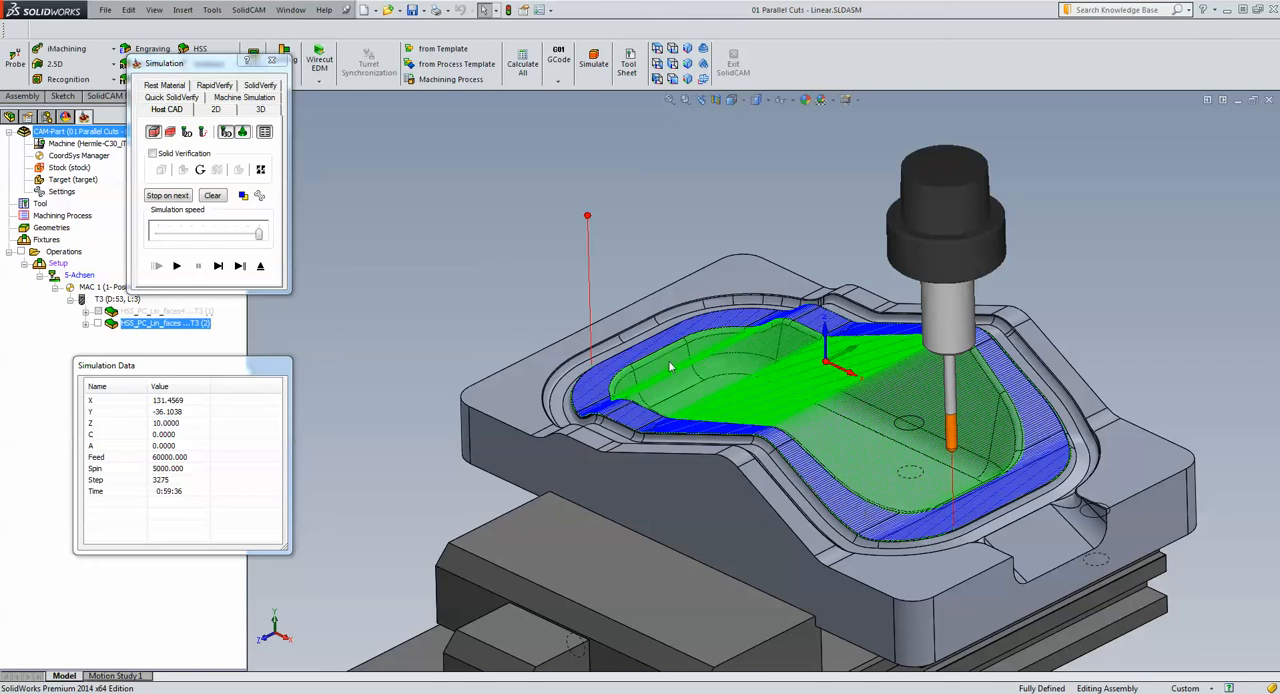
Examine the simulated cuts on the rim faces and the direct links across the cavity, and exit the simulation
scroll(1099, 295, "down", 3)
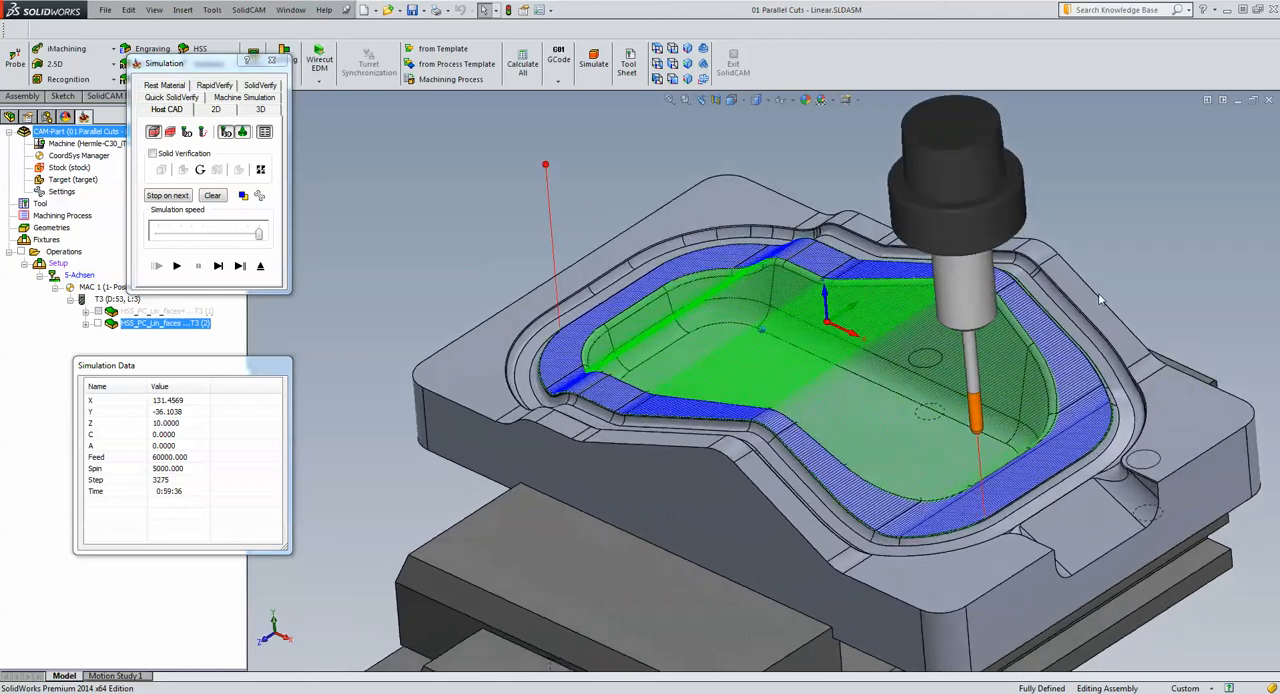
scroll(905, 212, "down", 8)
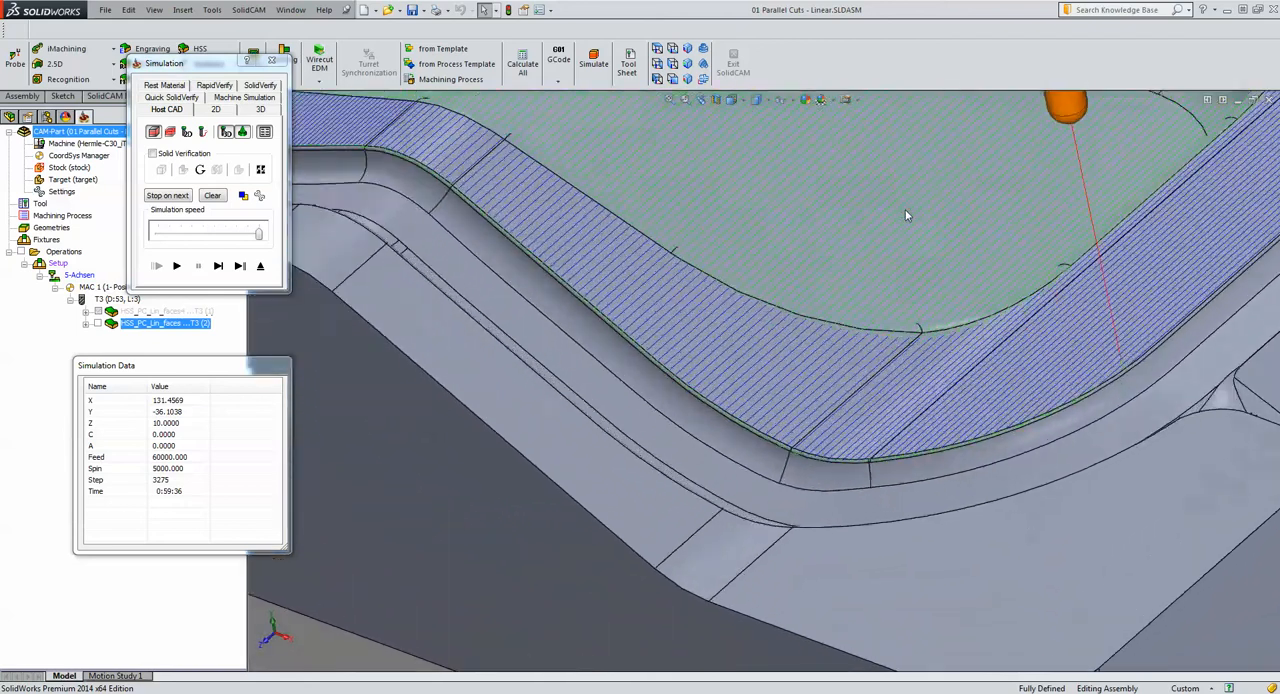
middle_click_drag(905, 212, 411, 321)
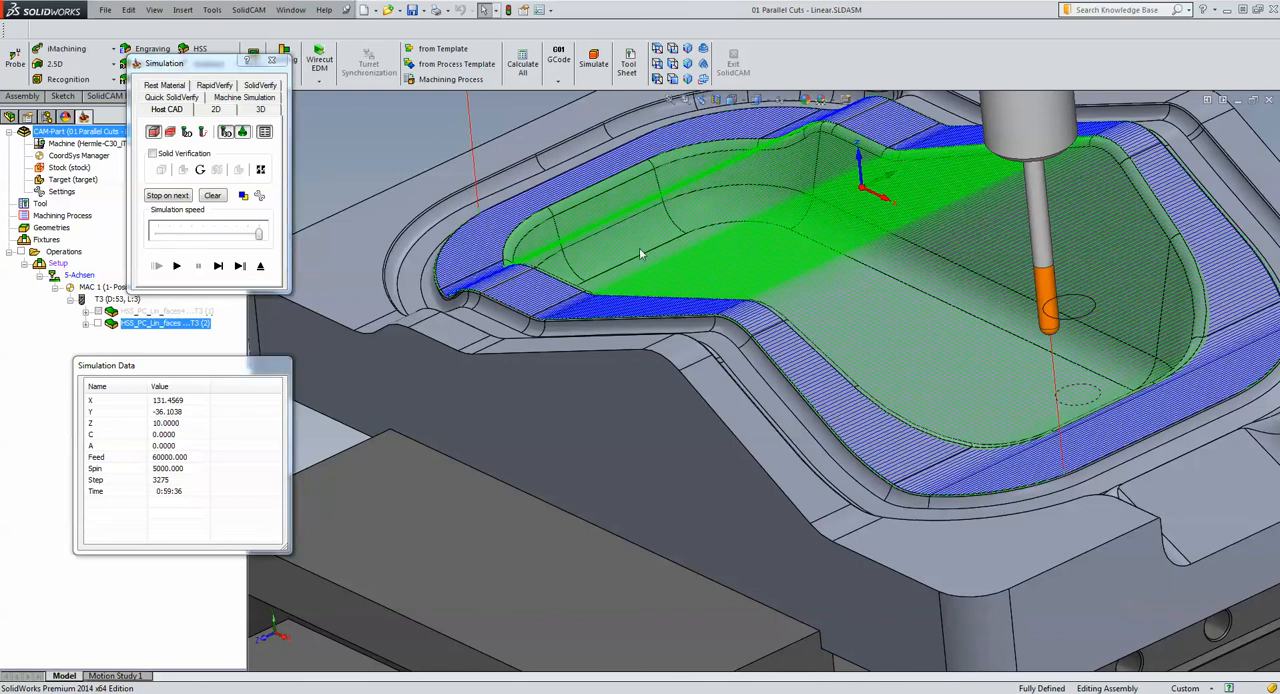
scroll(732, 209, "down", 3)
scroll(720, 235, "down", 3)
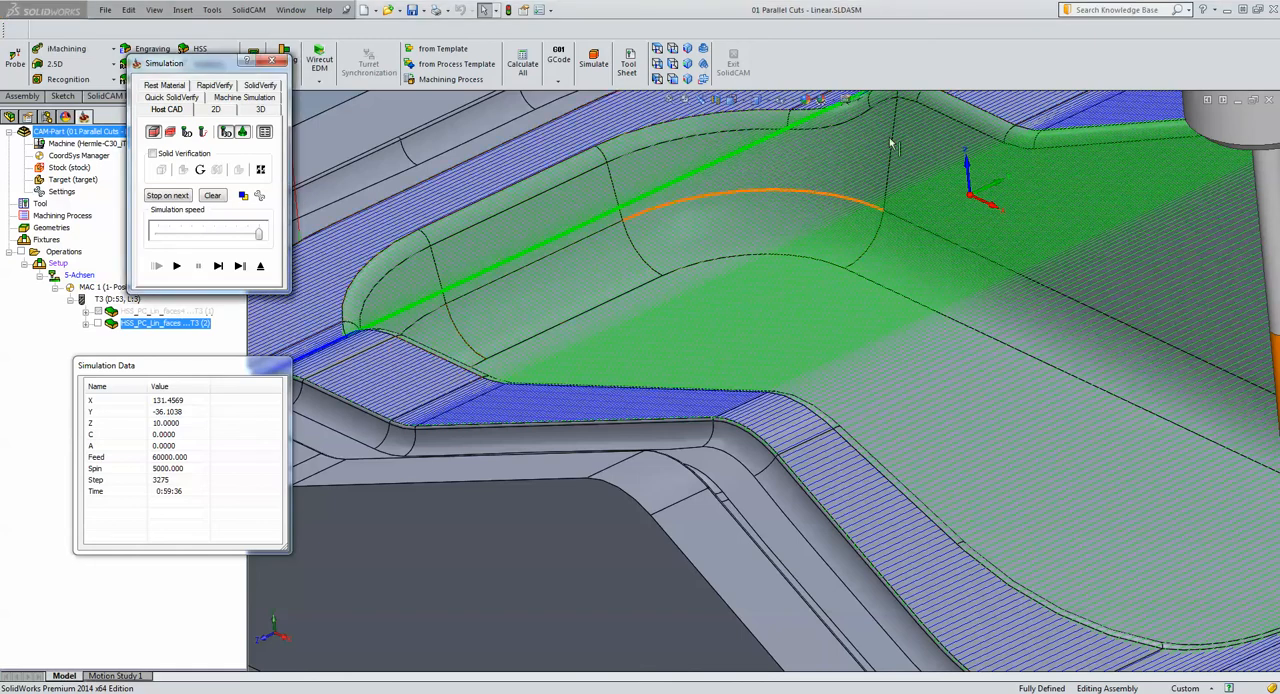
left_click(260, 267)
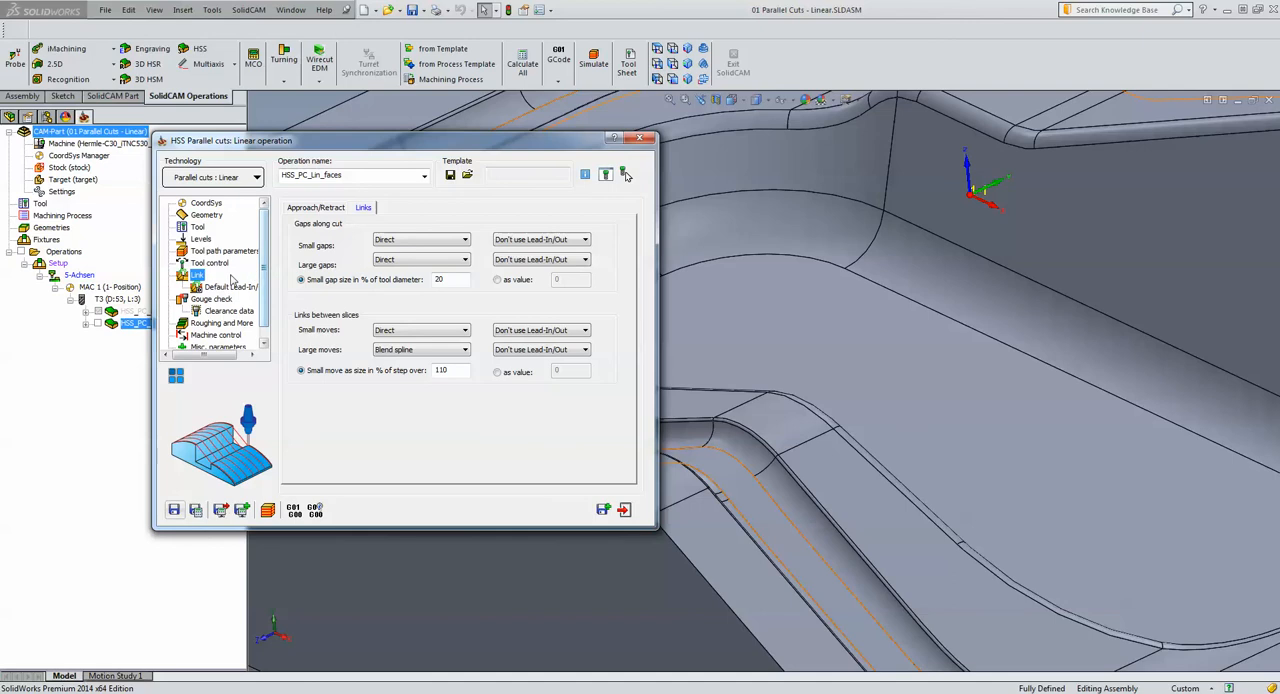
Enable both lead-in and lead-out for the large gaps along the cut
left_click(382, 261)
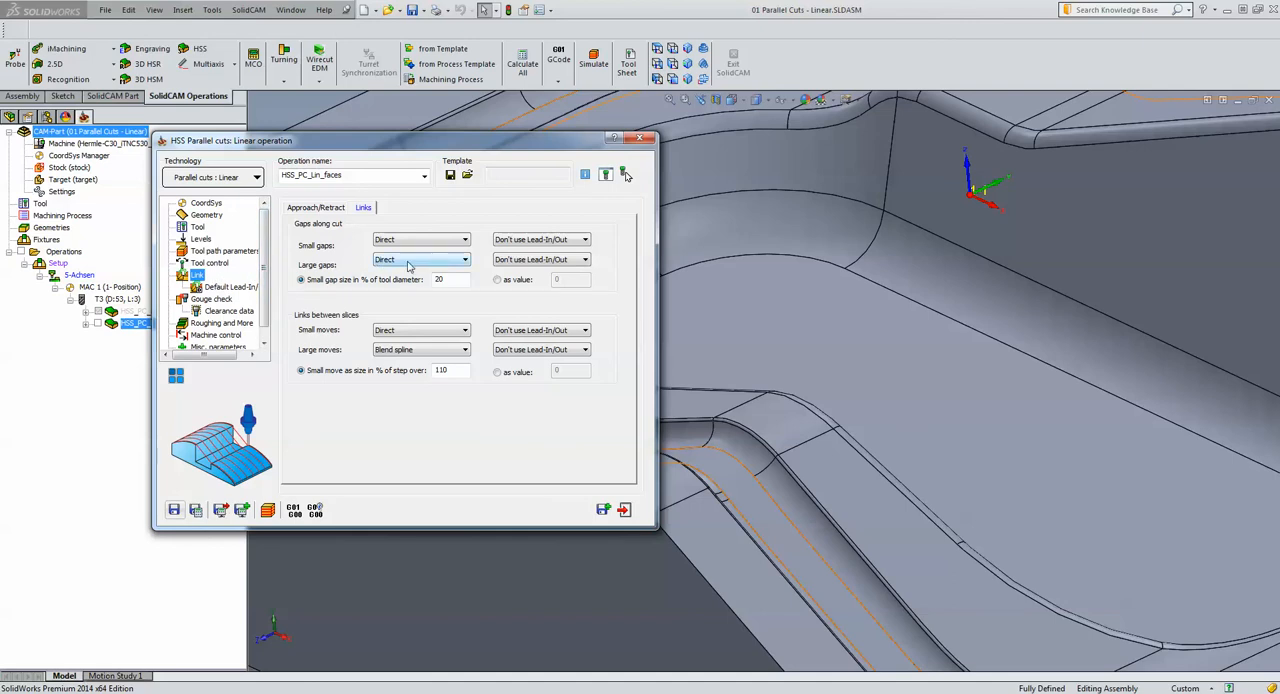
left_click(521, 262)
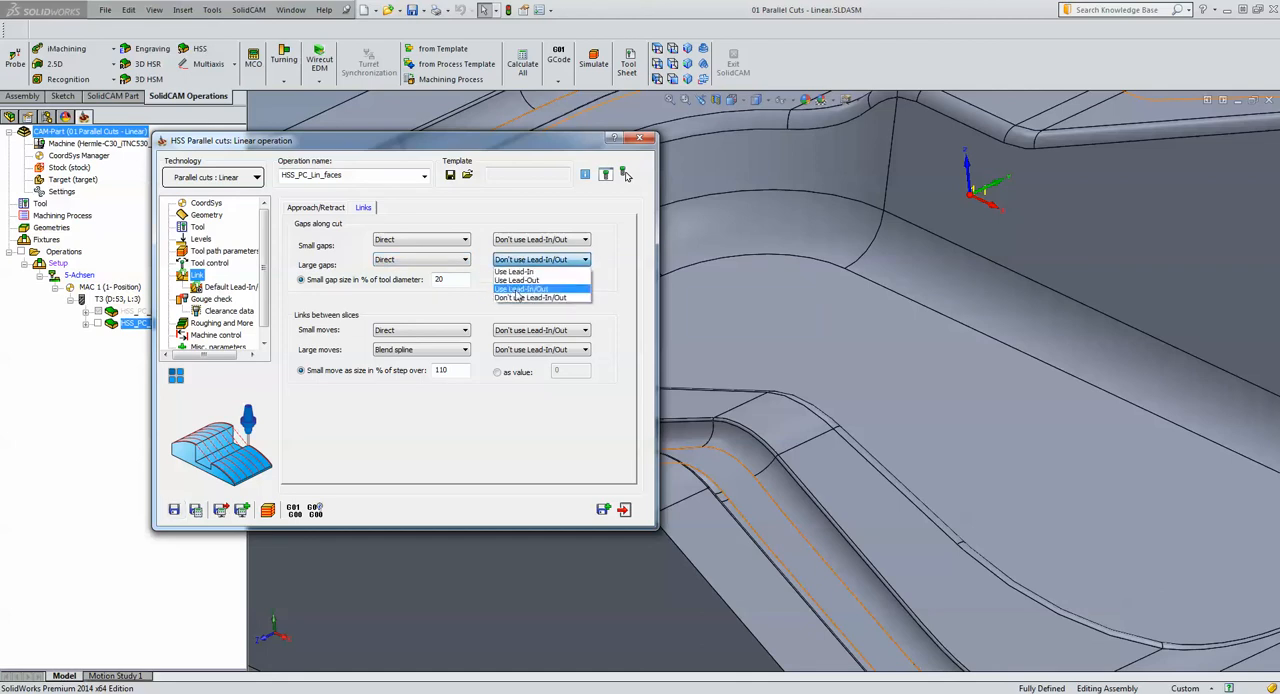
left_click(516, 290)
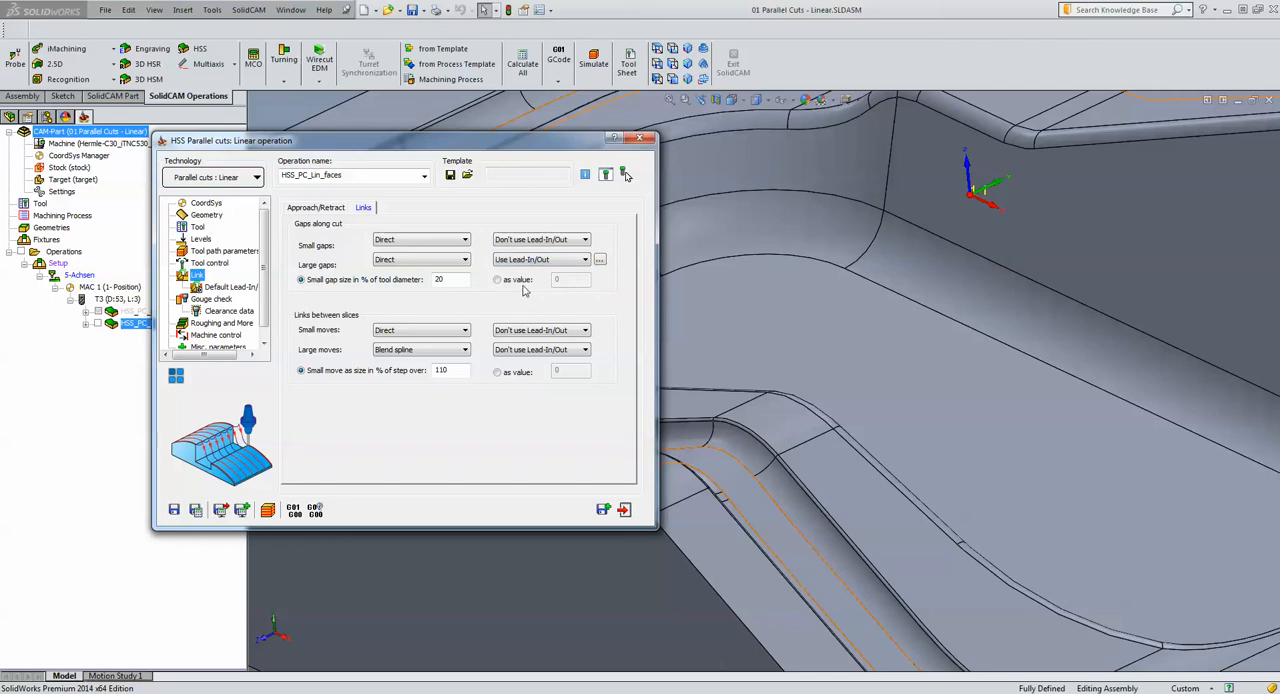
Override the default lead-in/lead-out for large gaps with a vertical tangential arc, setting its arc sweep to 40
left_click(600, 260)
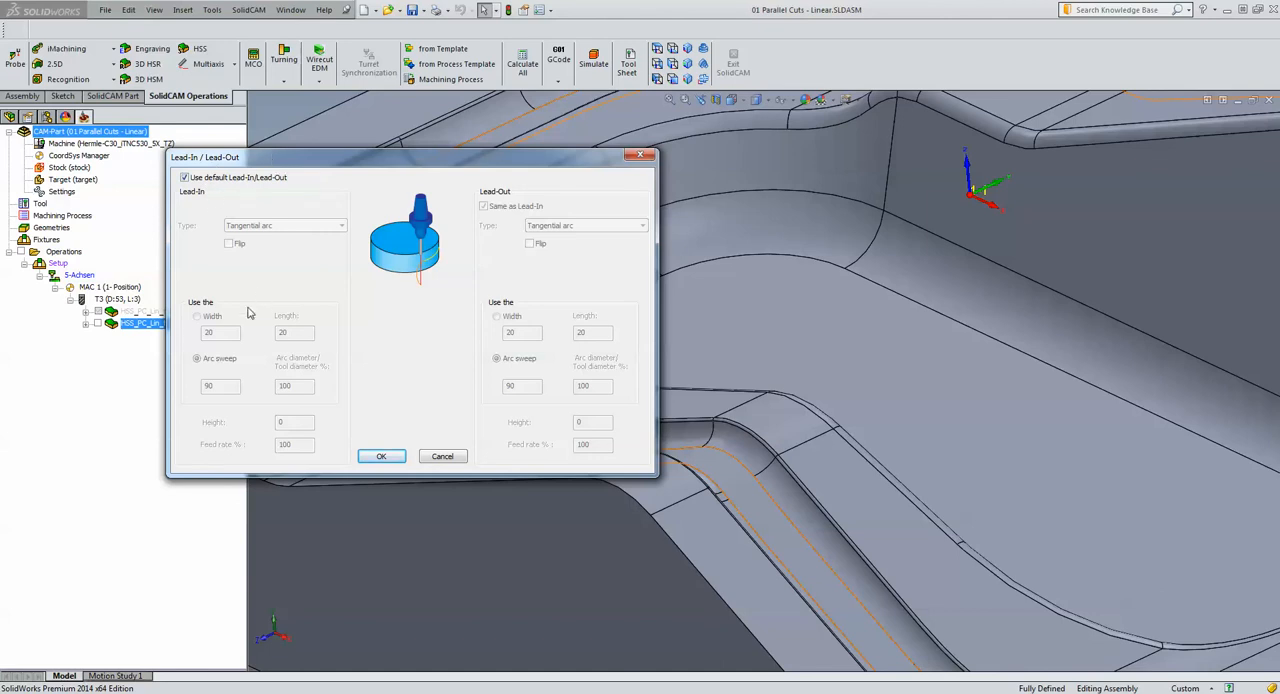
left_click(184, 178)
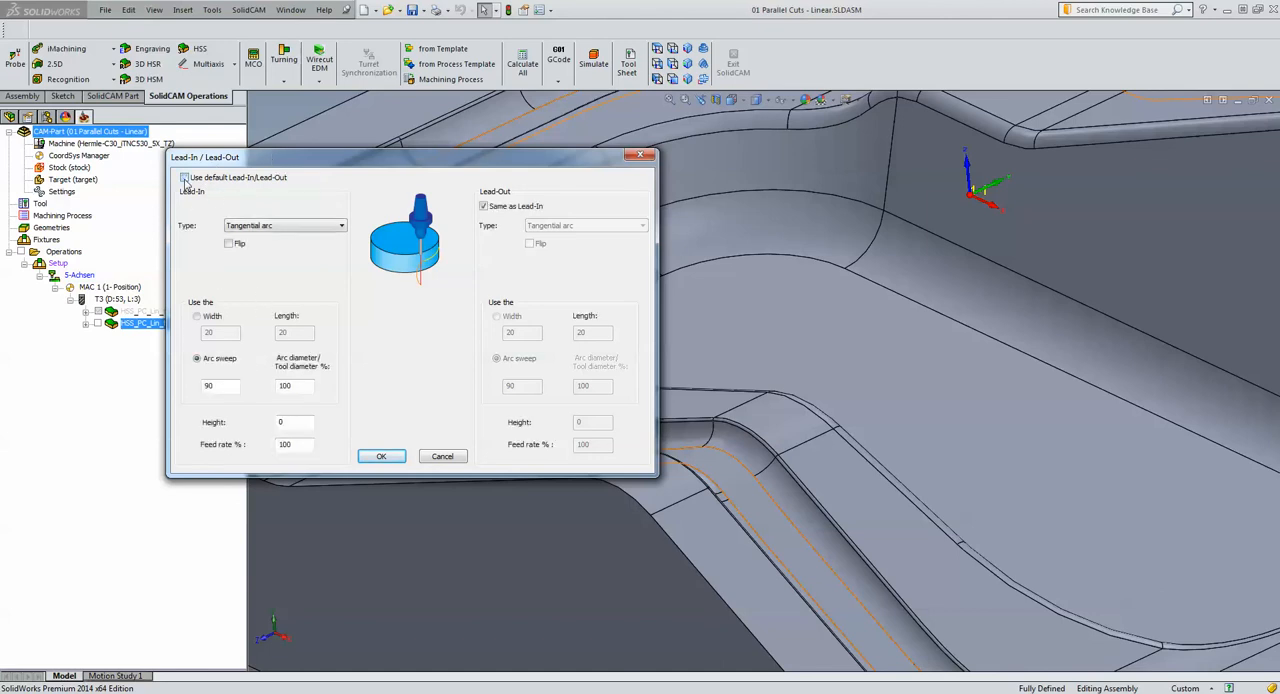
left_click(256, 228)
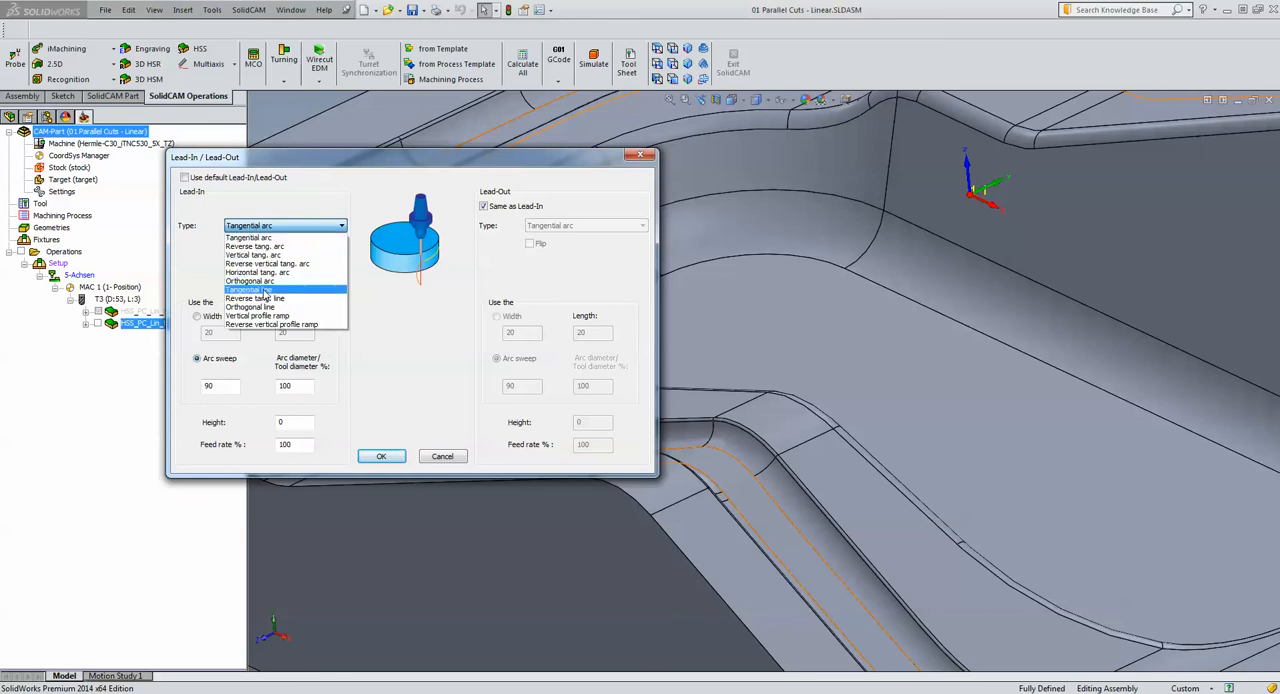
left_click(256, 255)
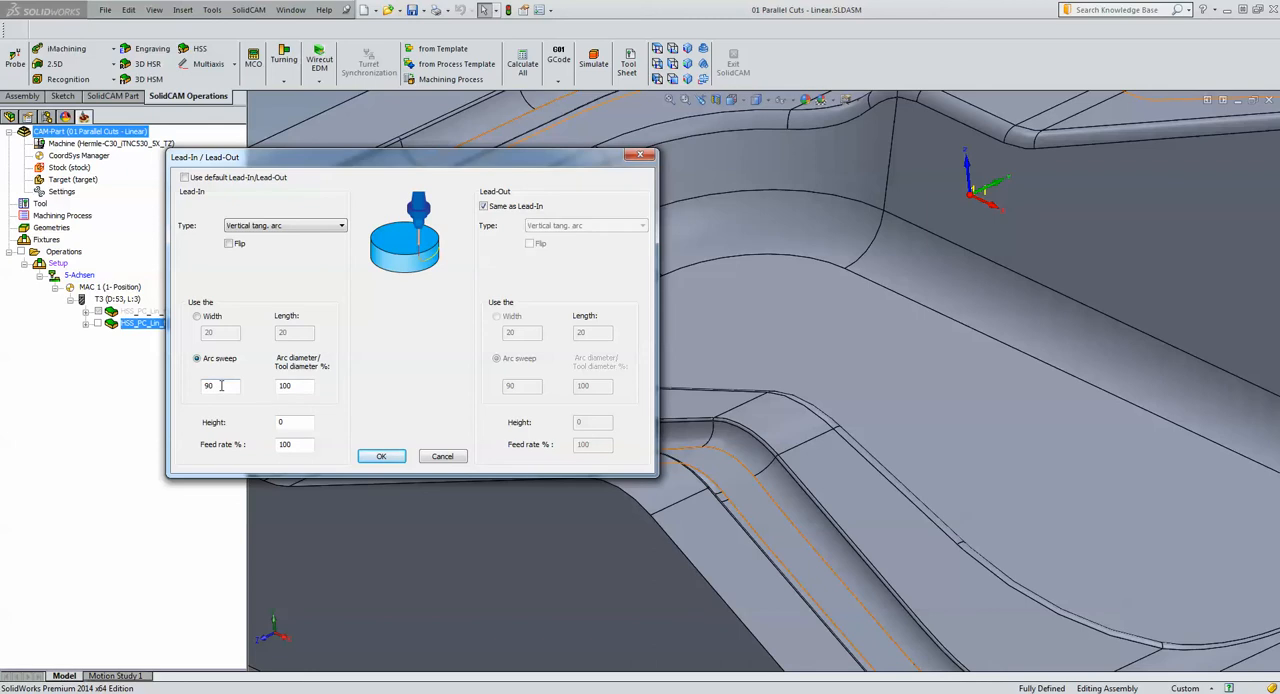
left_click_drag(222, 386, 158, 392)
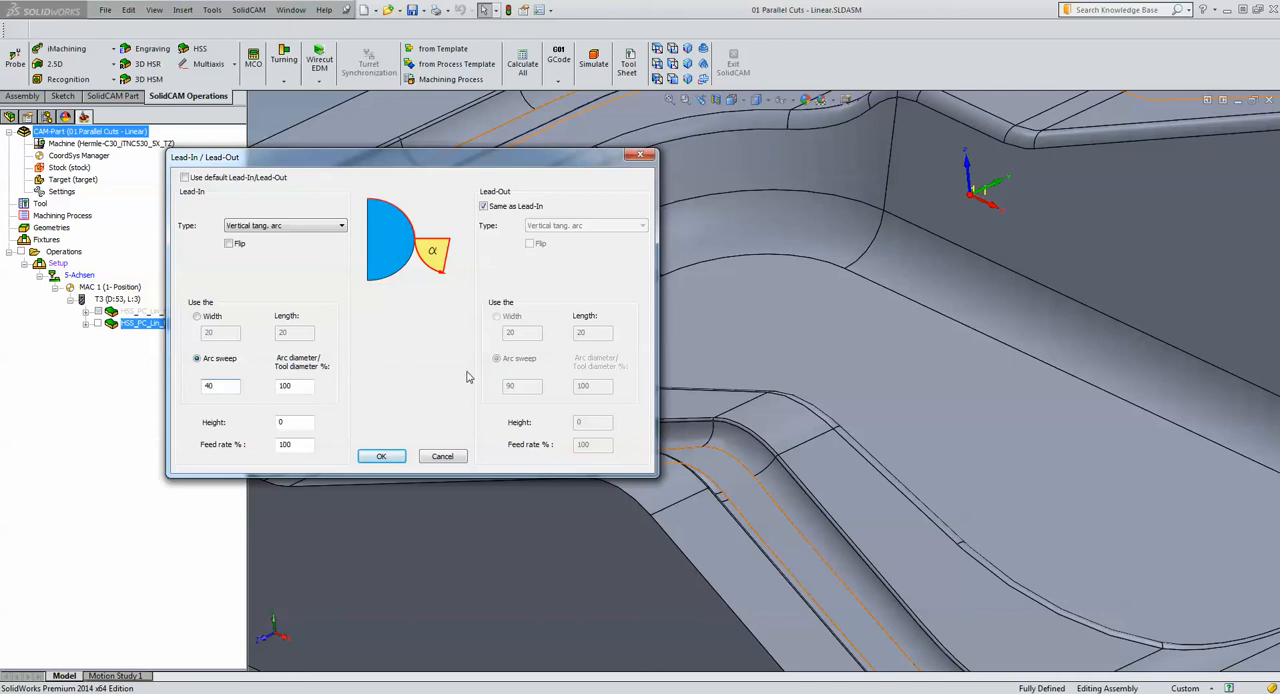
left_click(381, 457)
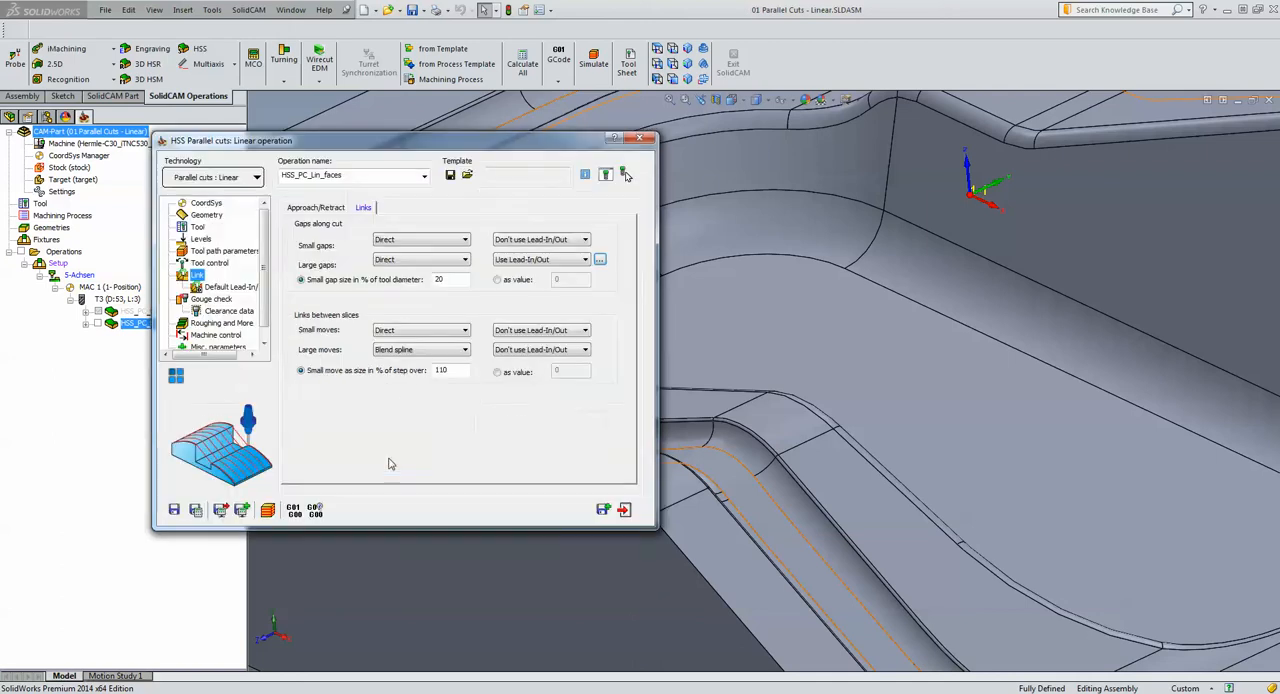
Save and calculate the operation, and simulate it on the host CAD model at reduced speed
left_click(197, 510)
left_click(267, 510)
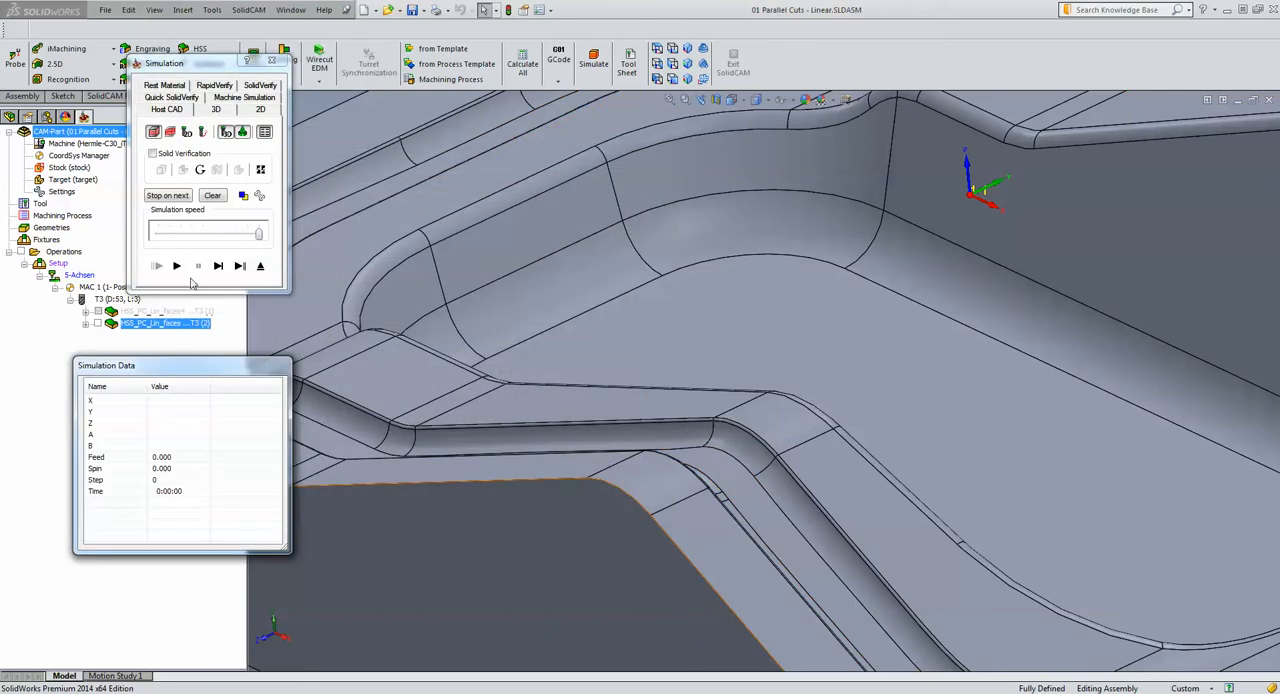
left_click(191, 234)
left_click(176, 266)
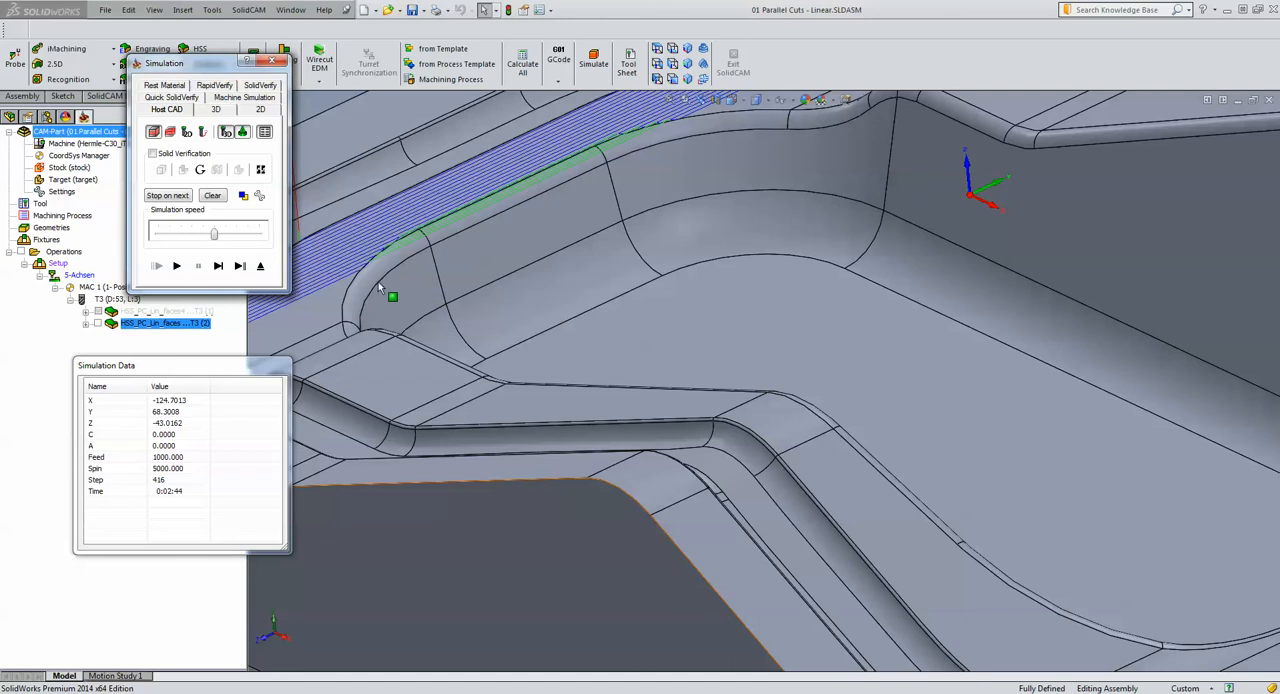
Play the simulation in stages to examine the lead arcs and direct links across the cavity, and exit the simulation
left_click(512, 318)
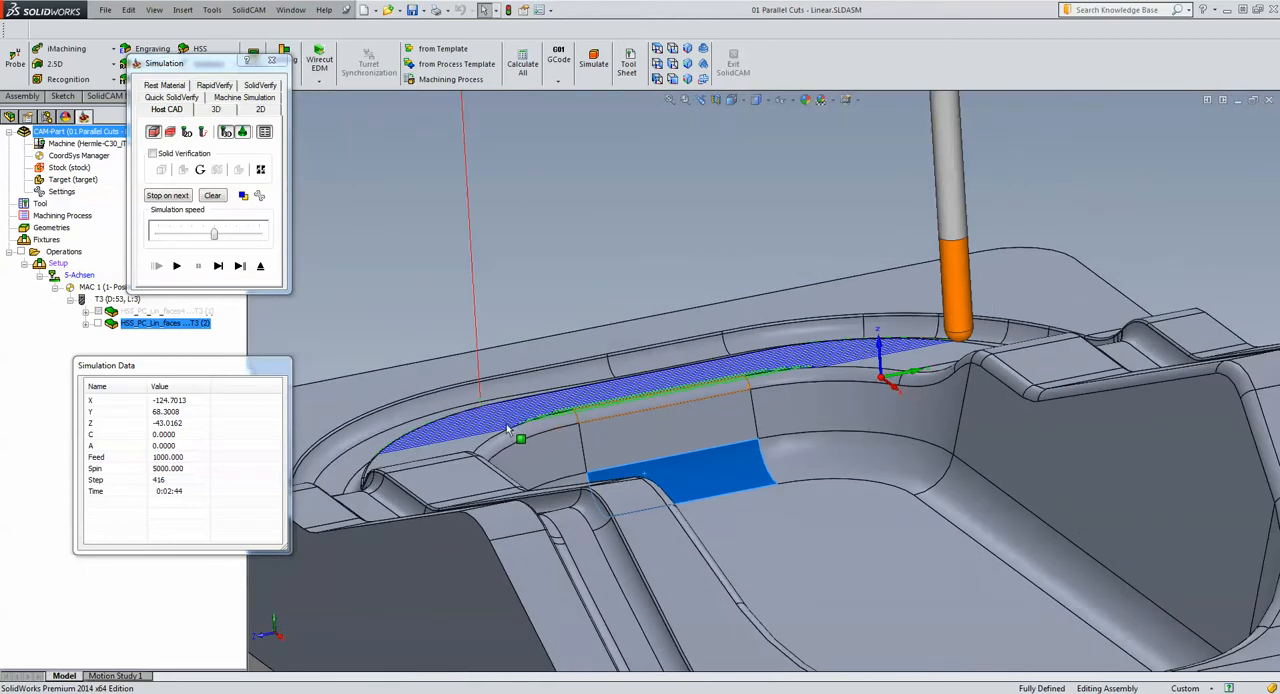
left_click(177, 266)
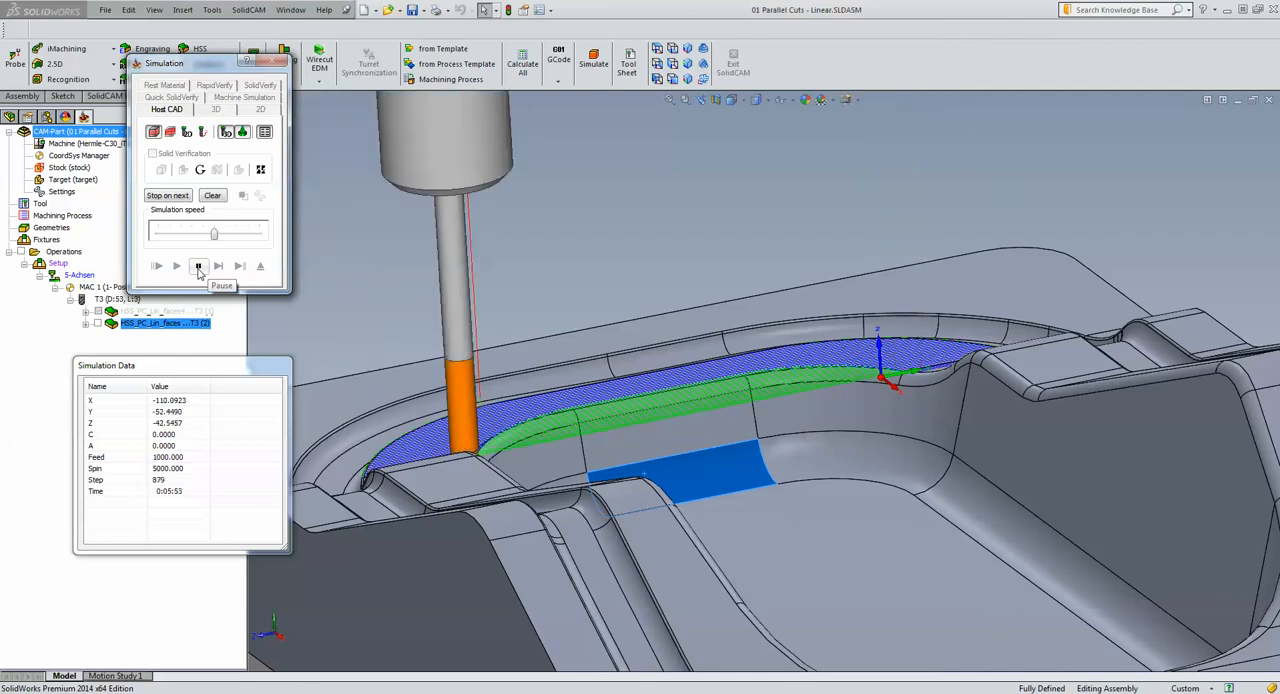
left_click(198, 266)
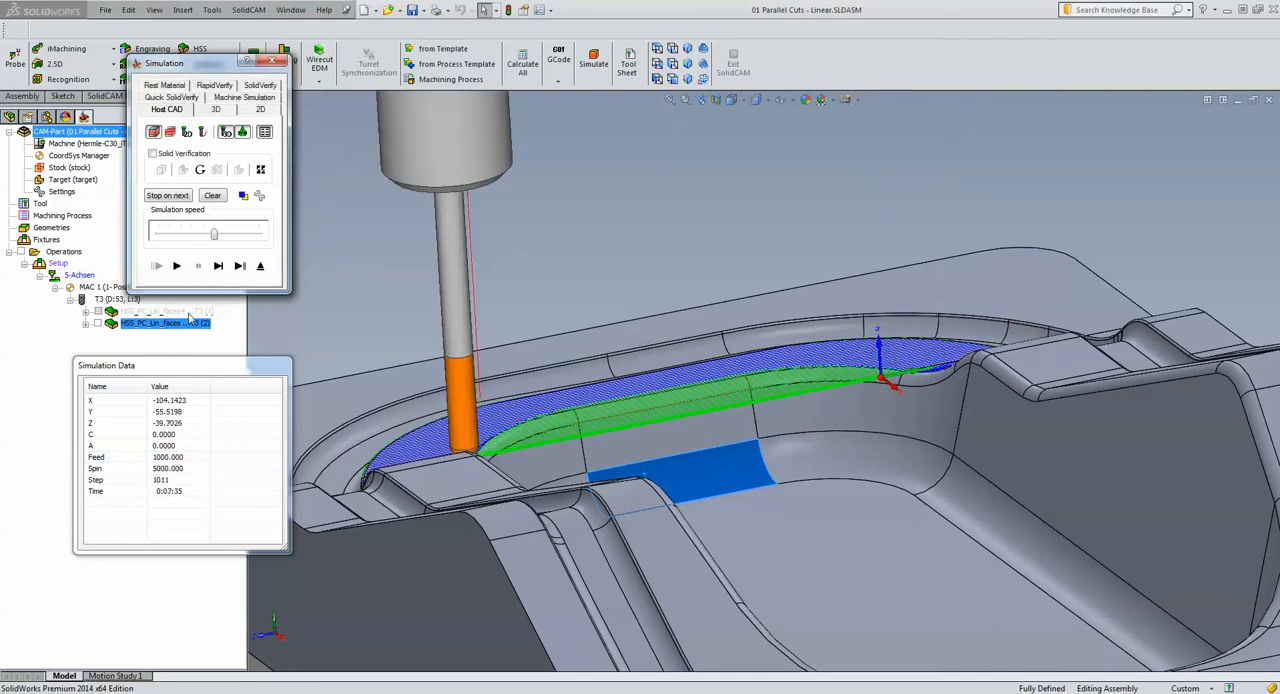
left_click(177, 266)
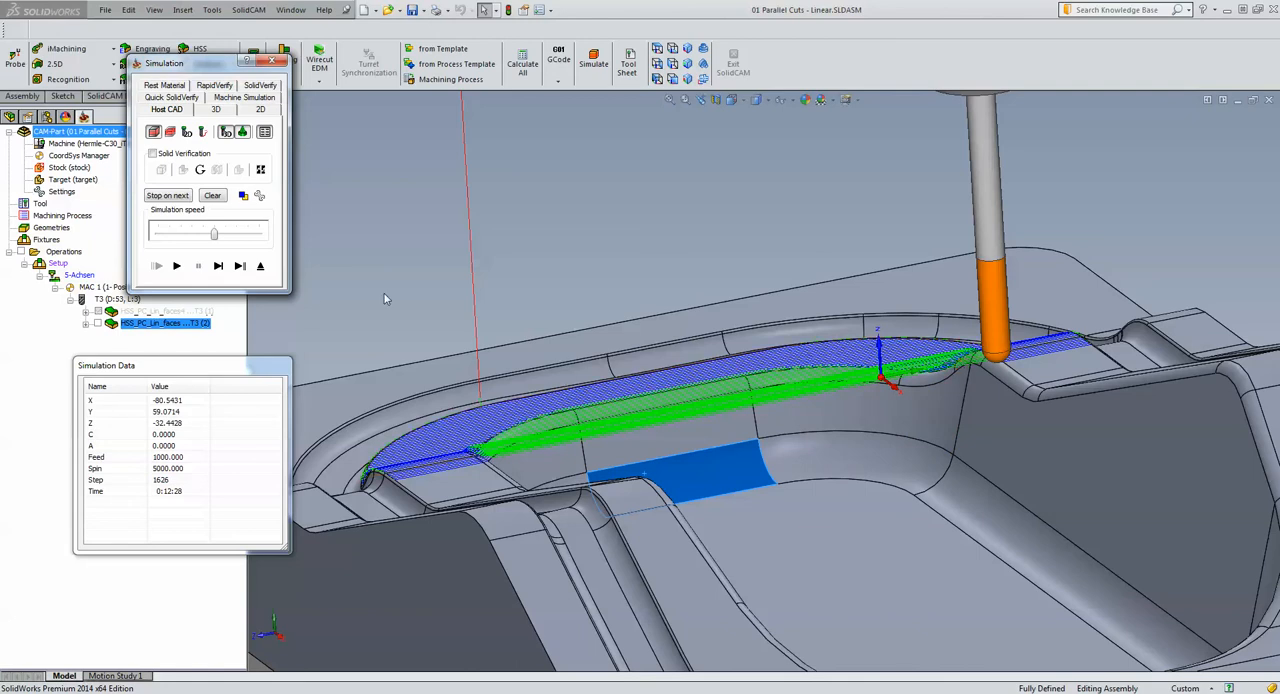
left_click(260, 266)
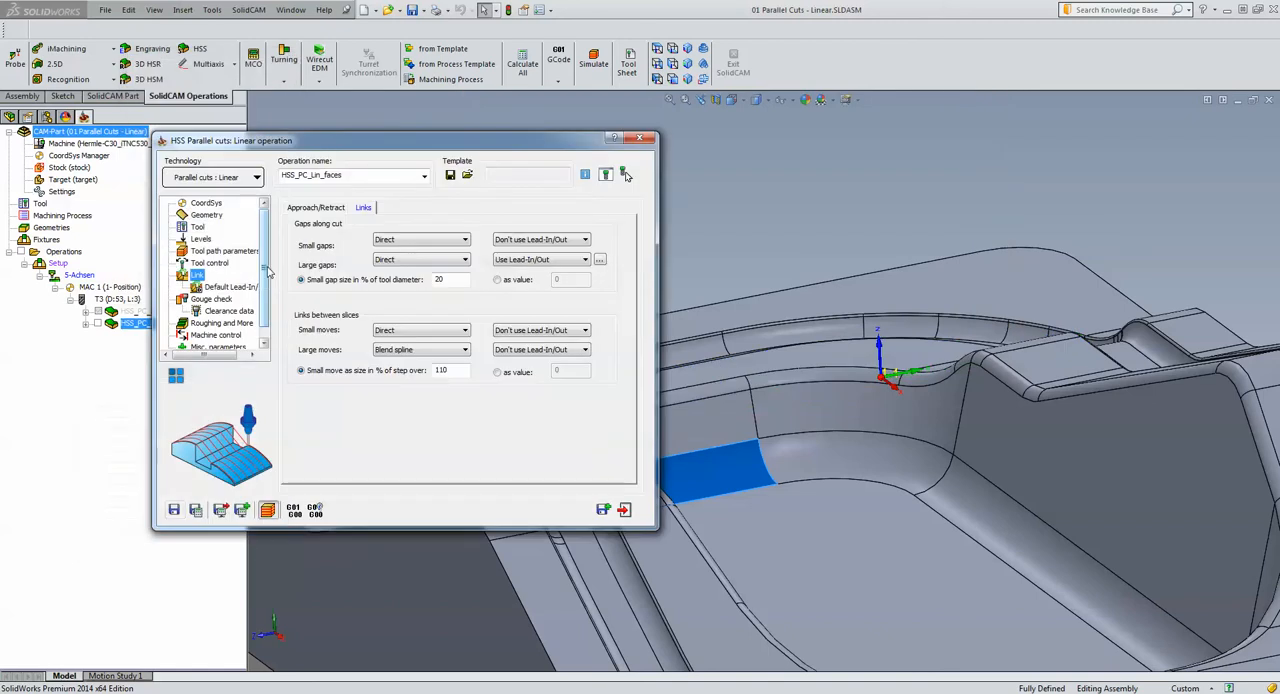
Link large gaps along the cut with Safety distance and rapid, and set the retract distance to 2
left_click(405, 262)
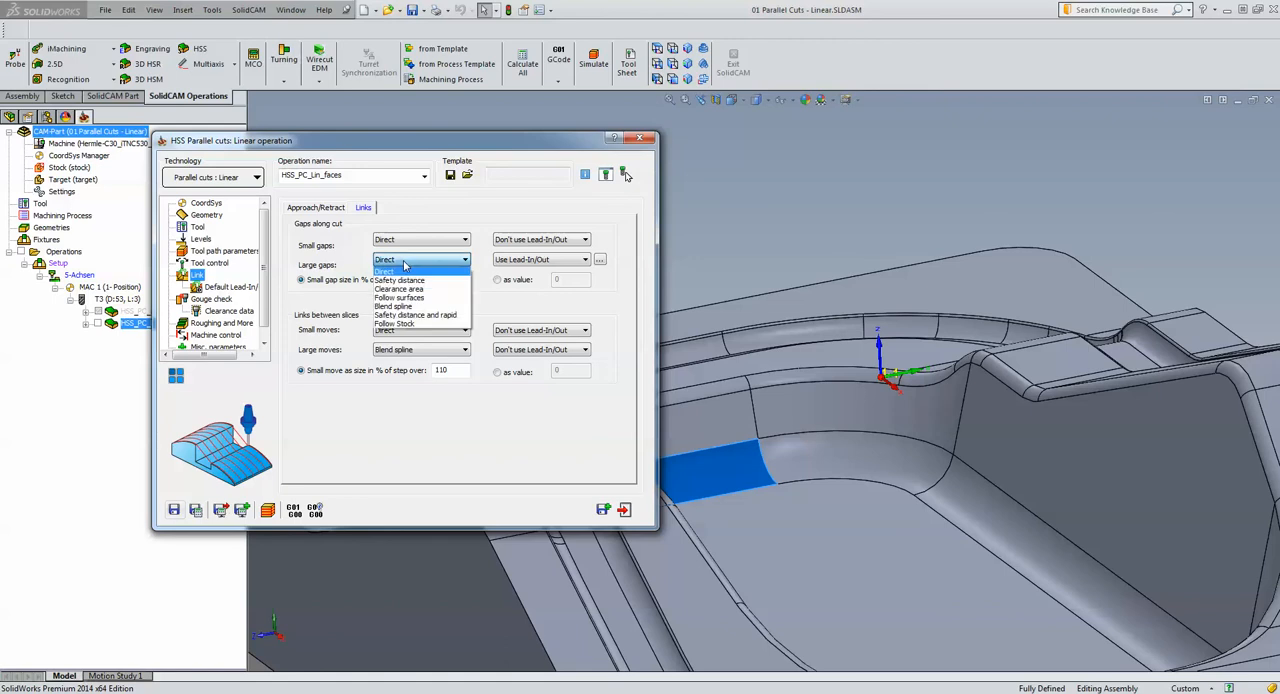
left_click(402, 316)
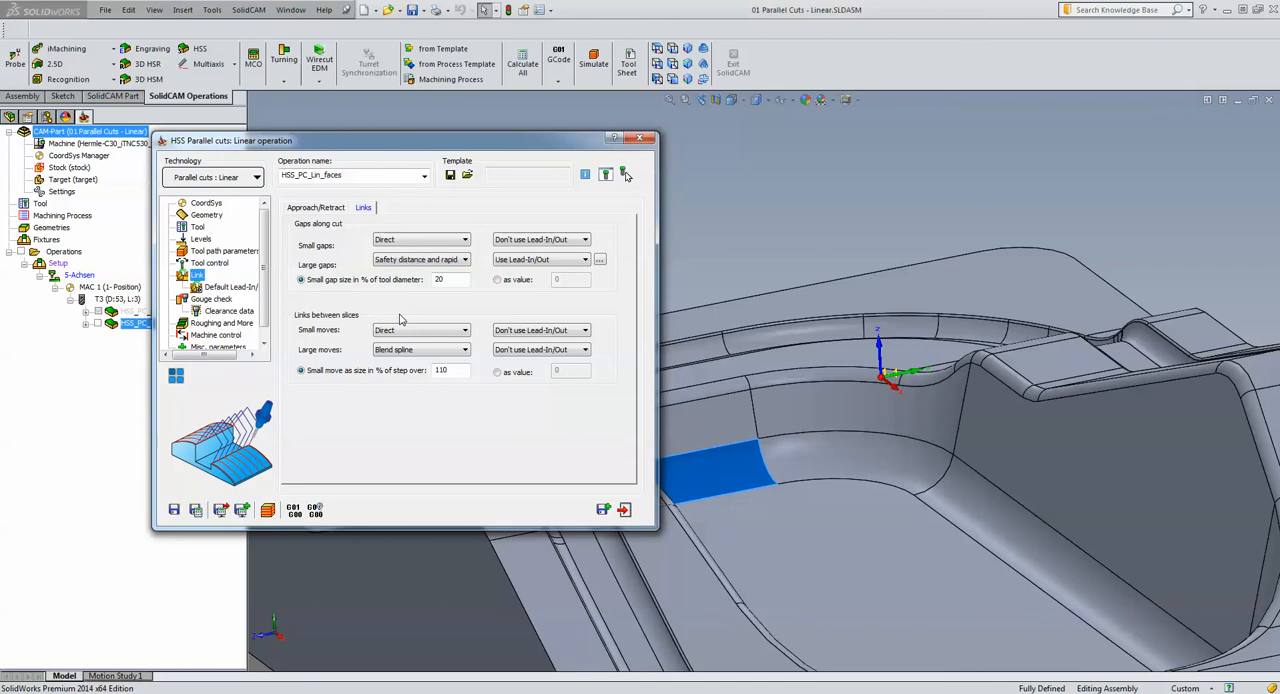
left_click(202, 240)
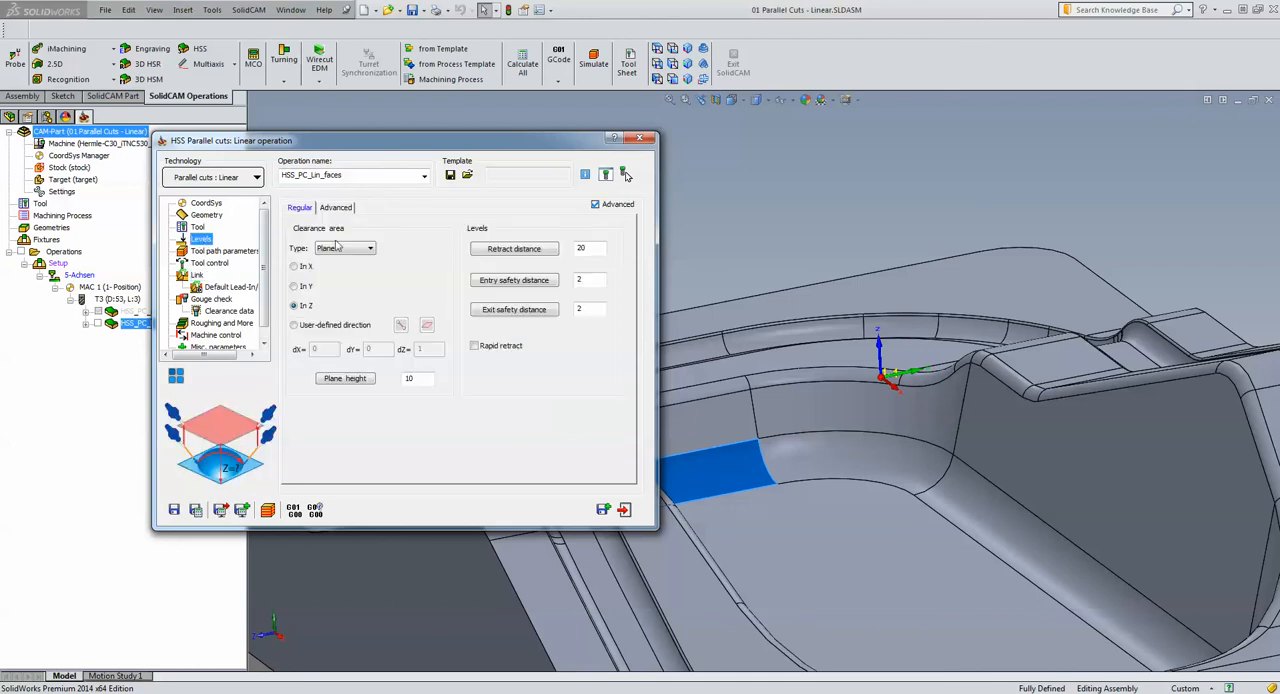
left_click(597, 247)
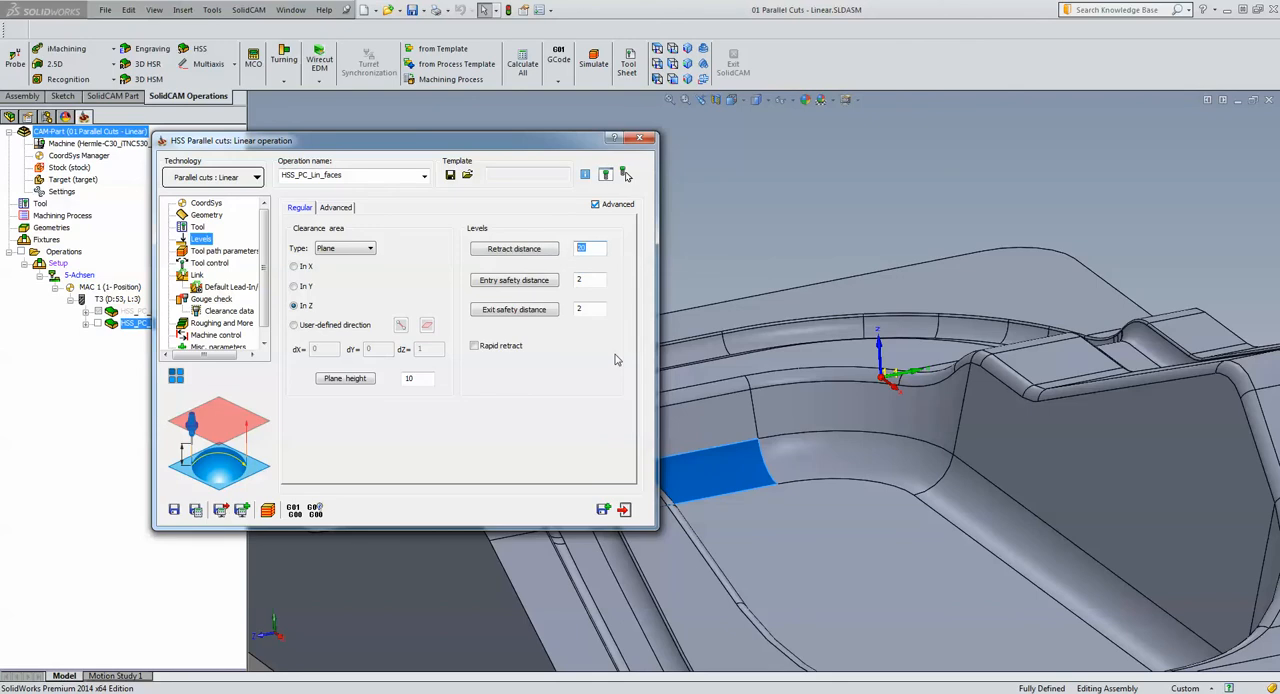
type("2")
Save and calculate the operation with the changed links and levels, and start its host CAD simulation
left_click(197, 510)
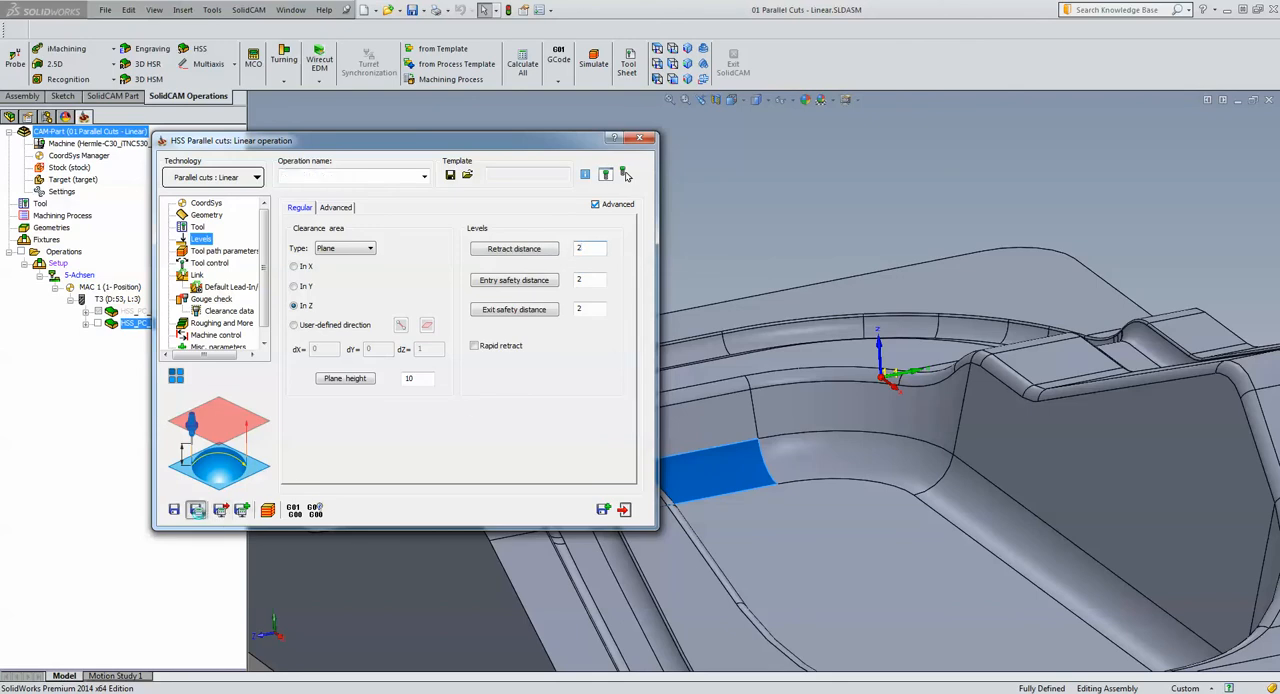
left_click(267, 509)
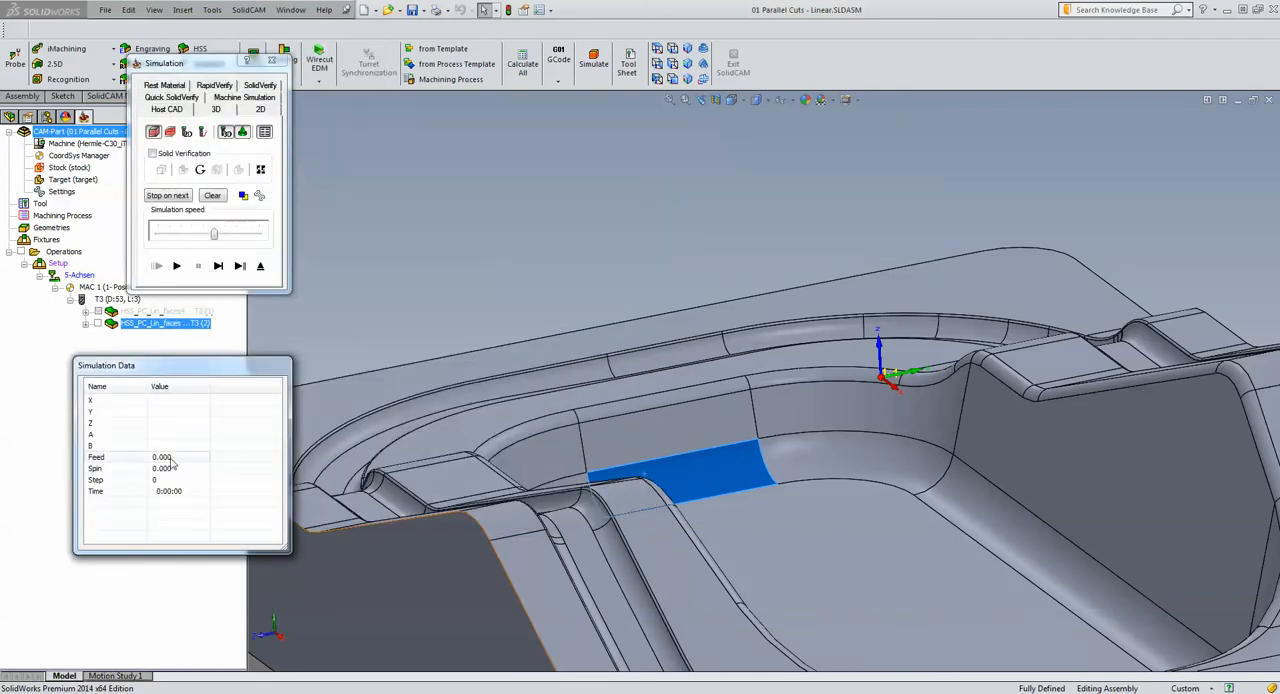
left_click(178, 268)
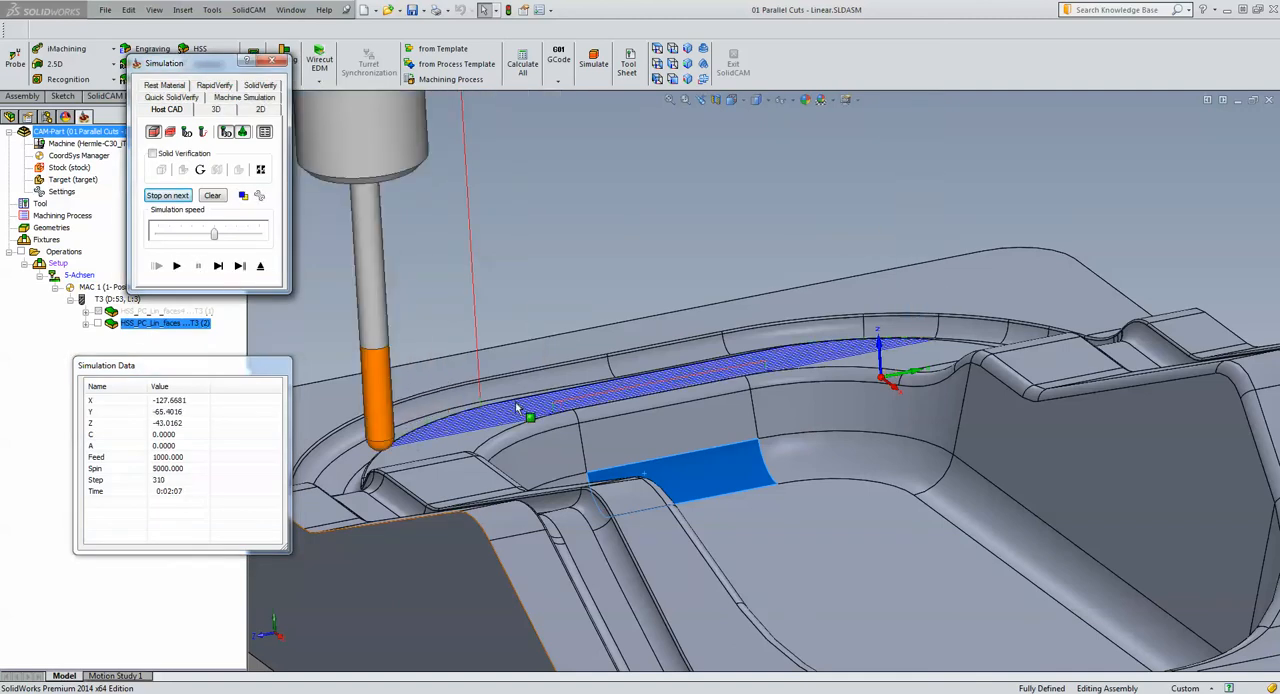
Advance the simulation move by move to examine the lead-out arc, retract, rapid traverse and lead-in at the cavity gap
left_click(217, 267)
left_click(217, 267)
left_click(217, 267)
left_click(217, 267)
left_click(217, 267)
left_click(217, 267)
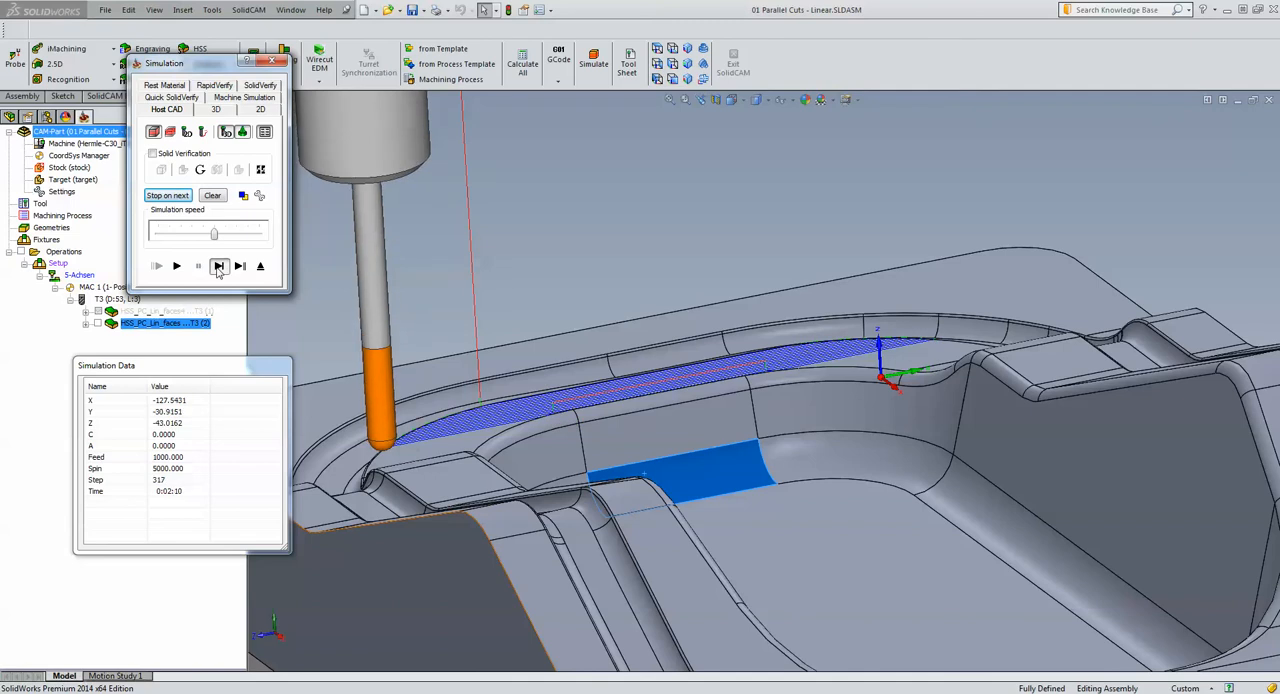
left_click(217, 267)
left_click(217, 267)
left_click(217, 267)
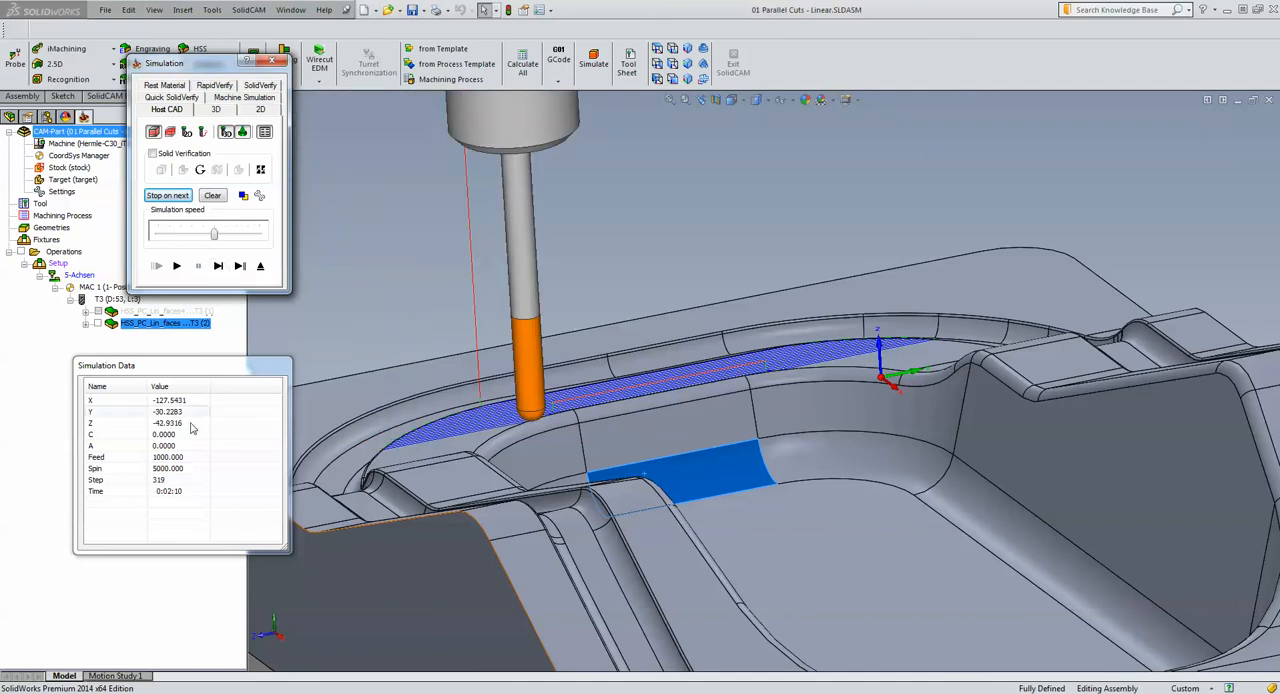
left_click(219, 266)
left_click(219, 266)
left_click(219, 266)
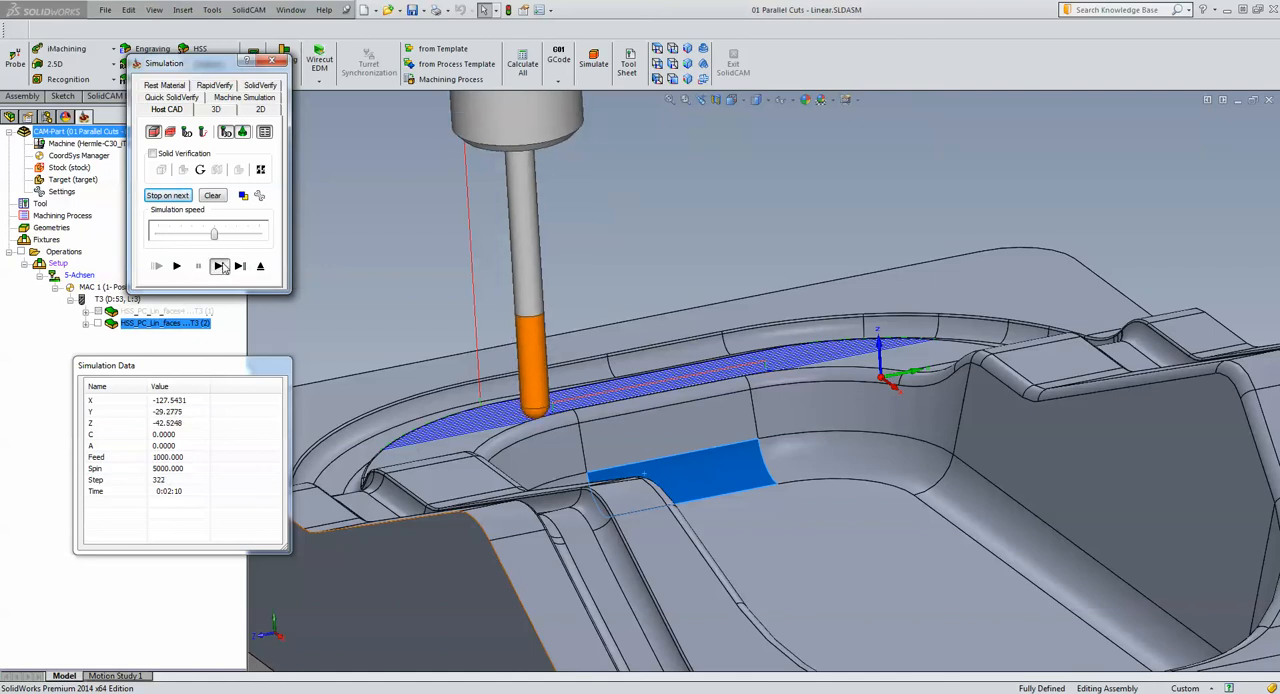
left_click(219, 266)
left_click(219, 266)
left_click(219, 266)
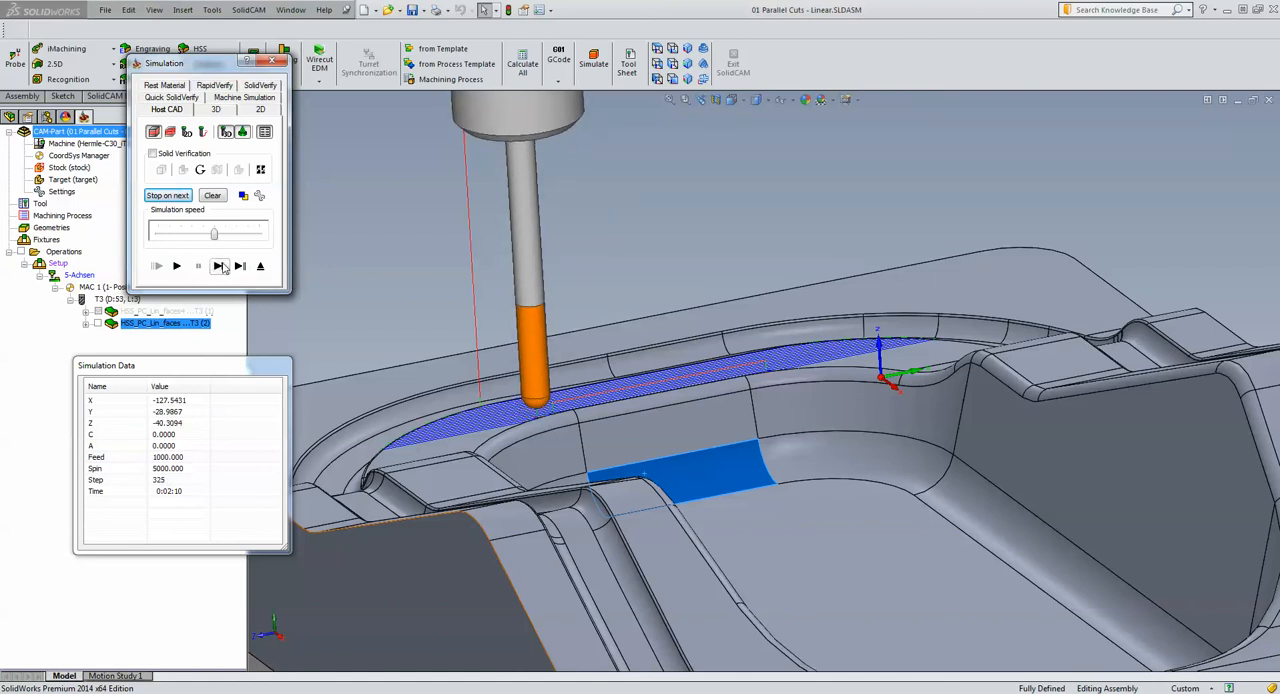
left_click(219, 266)
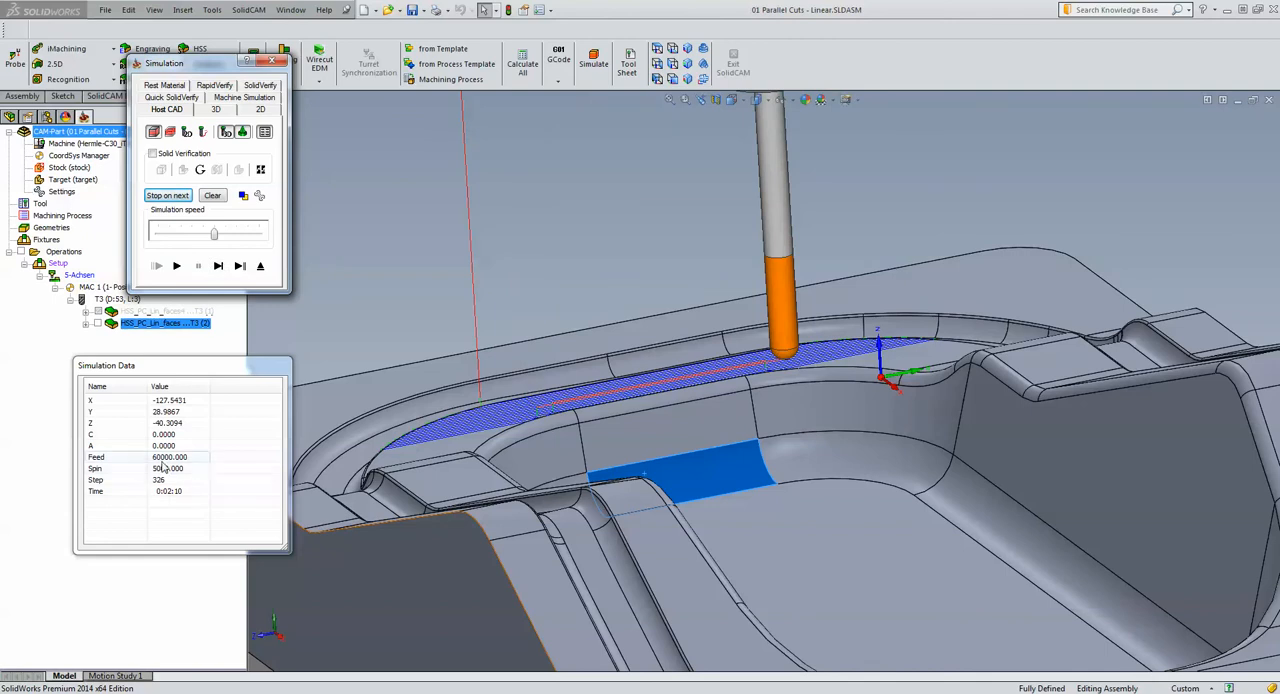
left_click(218, 266)
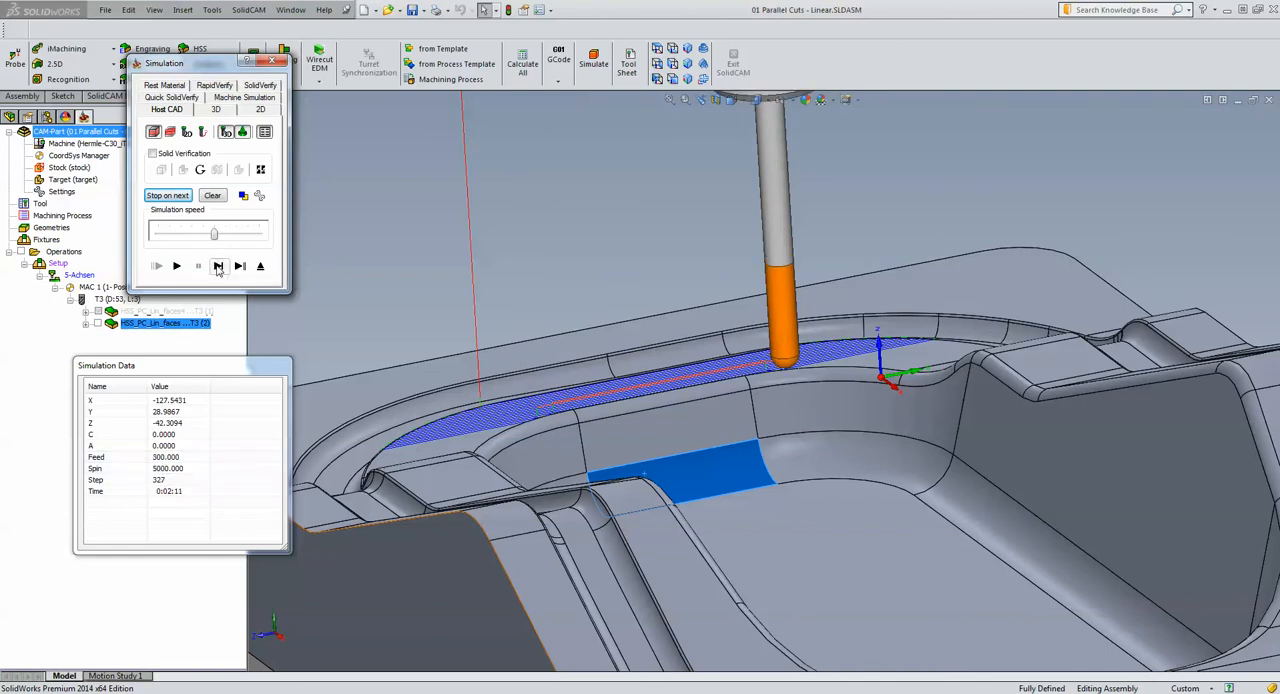
left_click(219, 269)
left_click(219, 269)
left_click(220, 269)
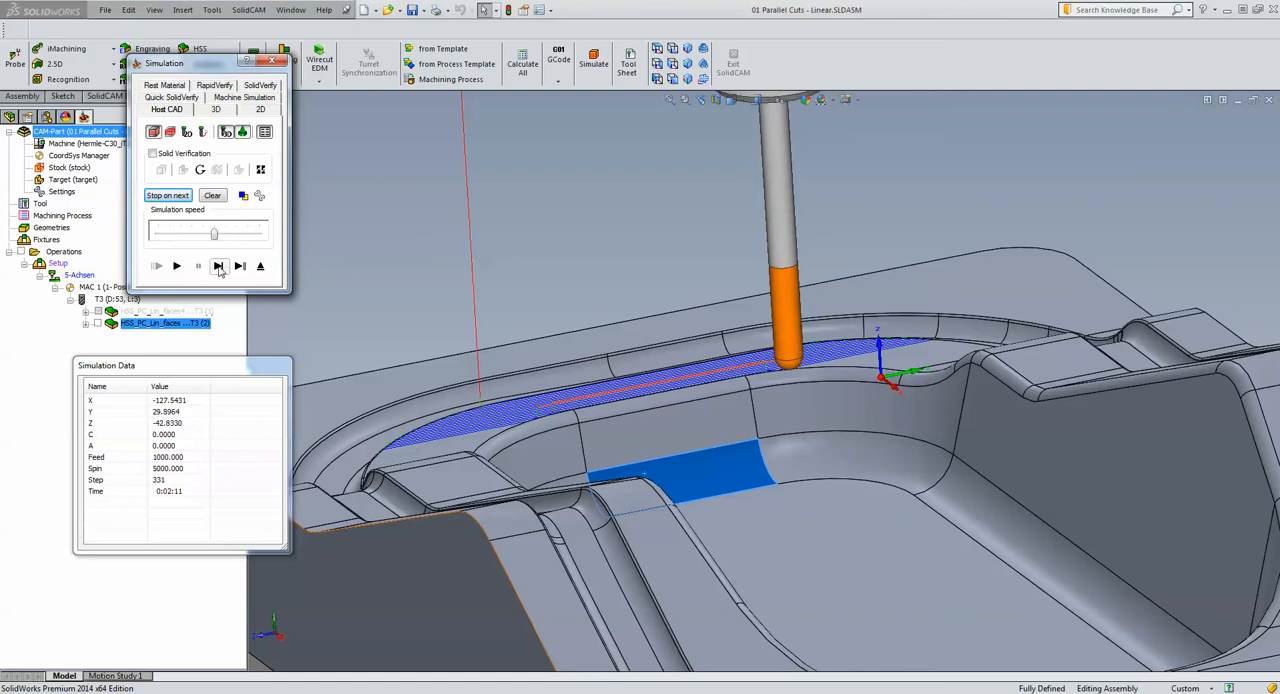
left_click(220, 269)
left_click(219, 268)
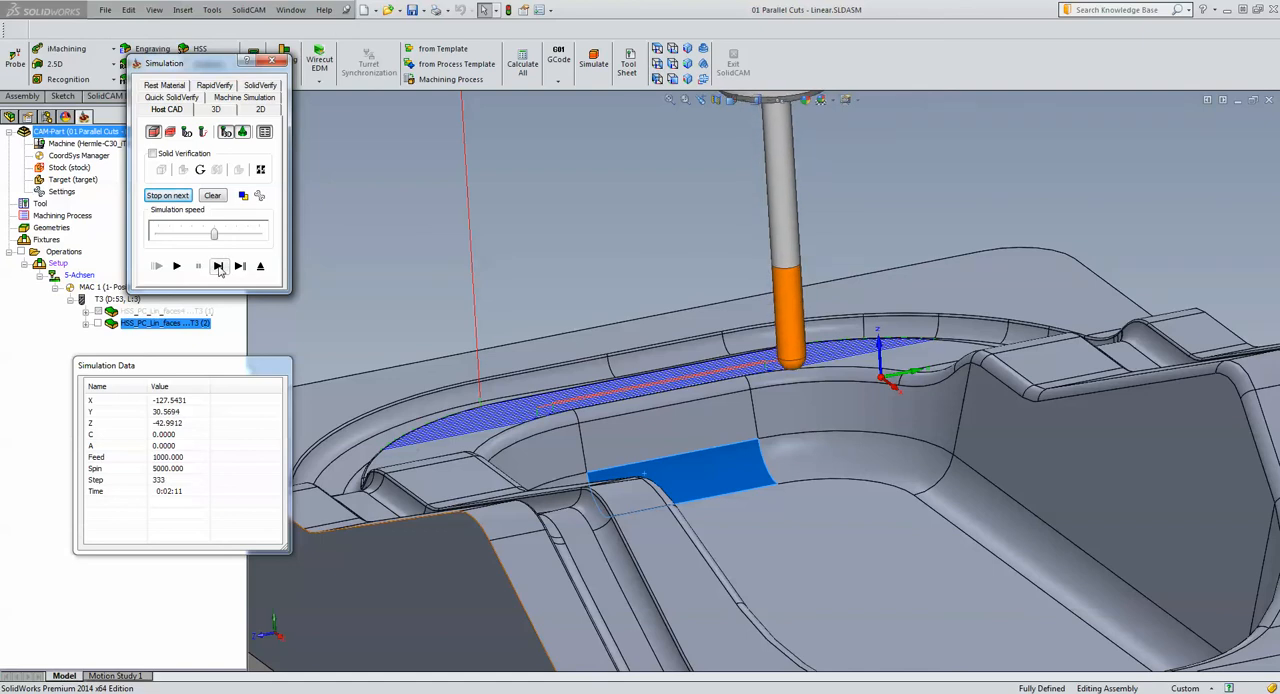
left_click(219, 268)
left_click(219, 268)
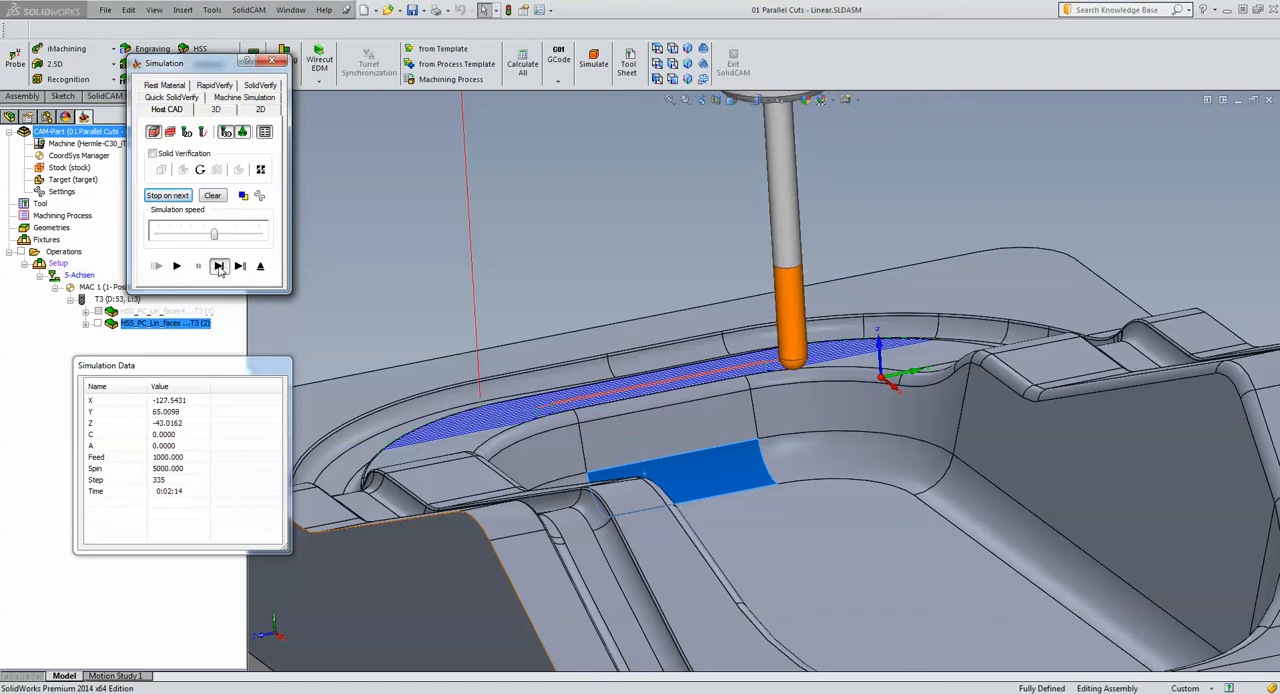
left_click(219, 268)
left_click(219, 268)
left_click(219, 268)
left_click(219, 268)
left_click(219, 269)
left_click(219, 269)
left_click(219, 268)
left_click(219, 268)
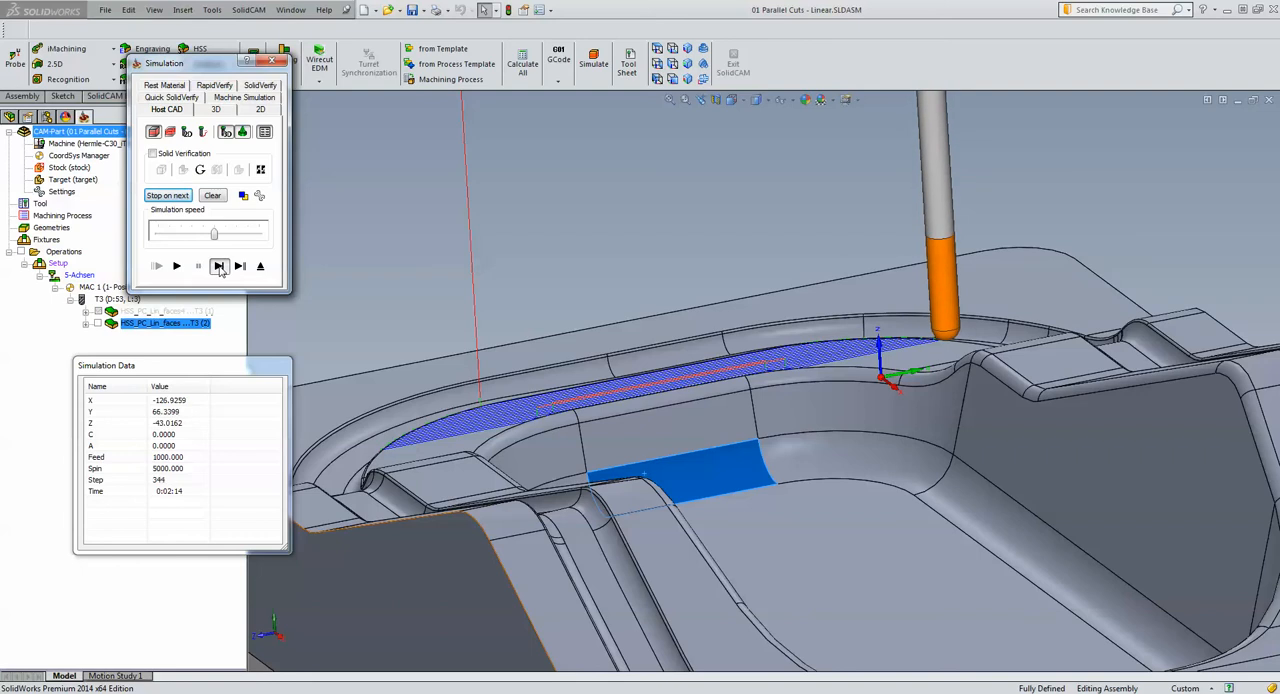
left_click(219, 268)
left_click(219, 268)
left_click(219, 268)
left_click(219, 268)
left_click(220, 269)
left_click(220, 269)
left_click(219, 268)
left_click(219, 268)
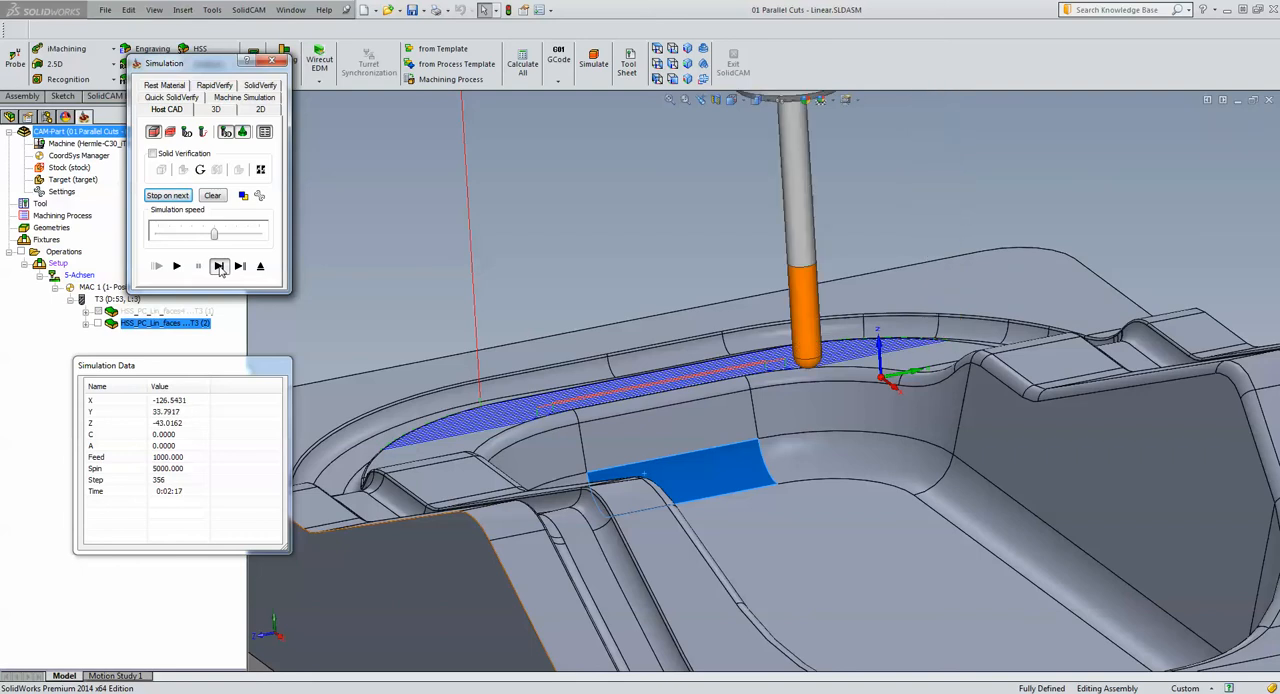
left_click(219, 268)
left_click(219, 268)
left_click(219, 268)
left_click(219, 268)
left_click(219, 268)
left_click(219, 268)
left_click(219, 268)
left_click(219, 268)
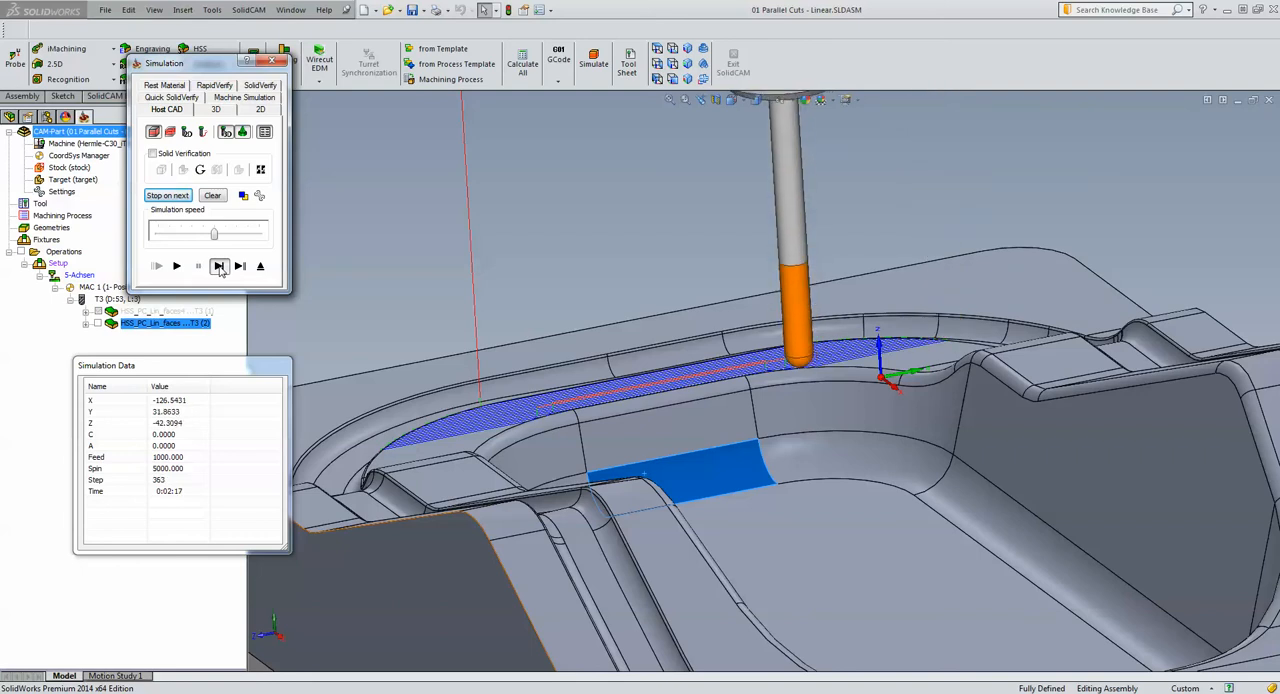
left_click(219, 268)
left_click(219, 268)
left_click(219, 268)
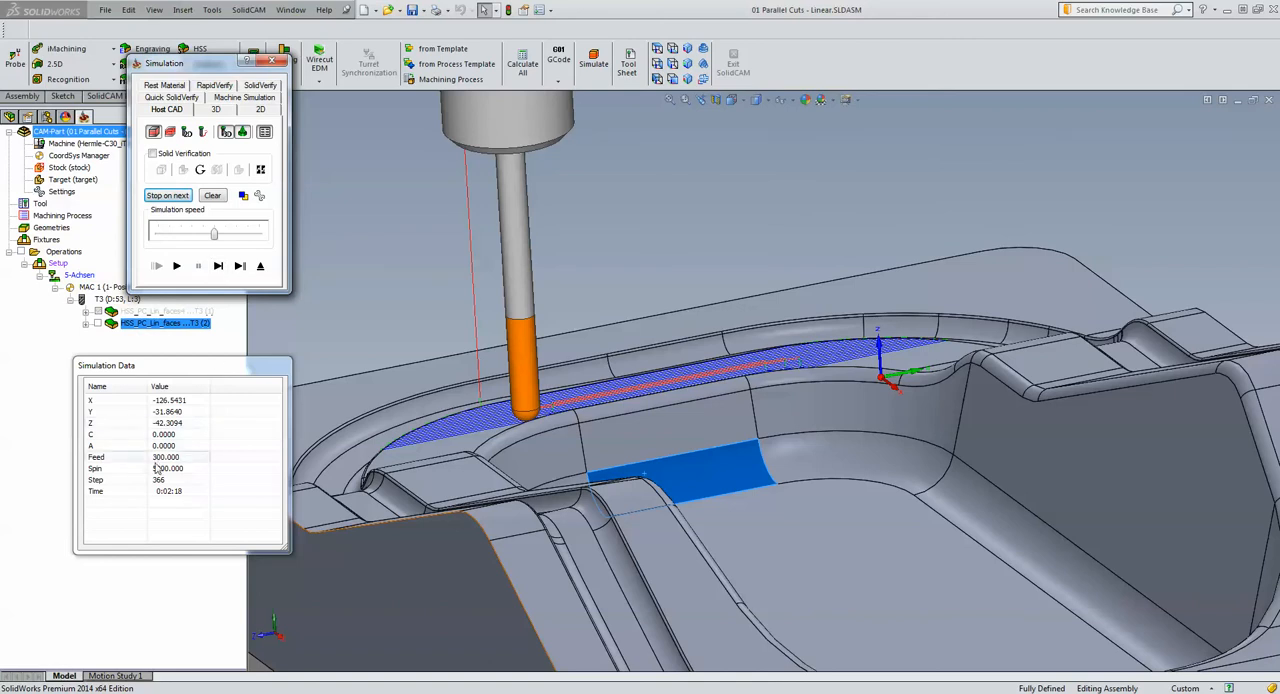
Play the rest of the simulation and examine the rapid links across the cavity up close and from farther away
left_click(177, 267)
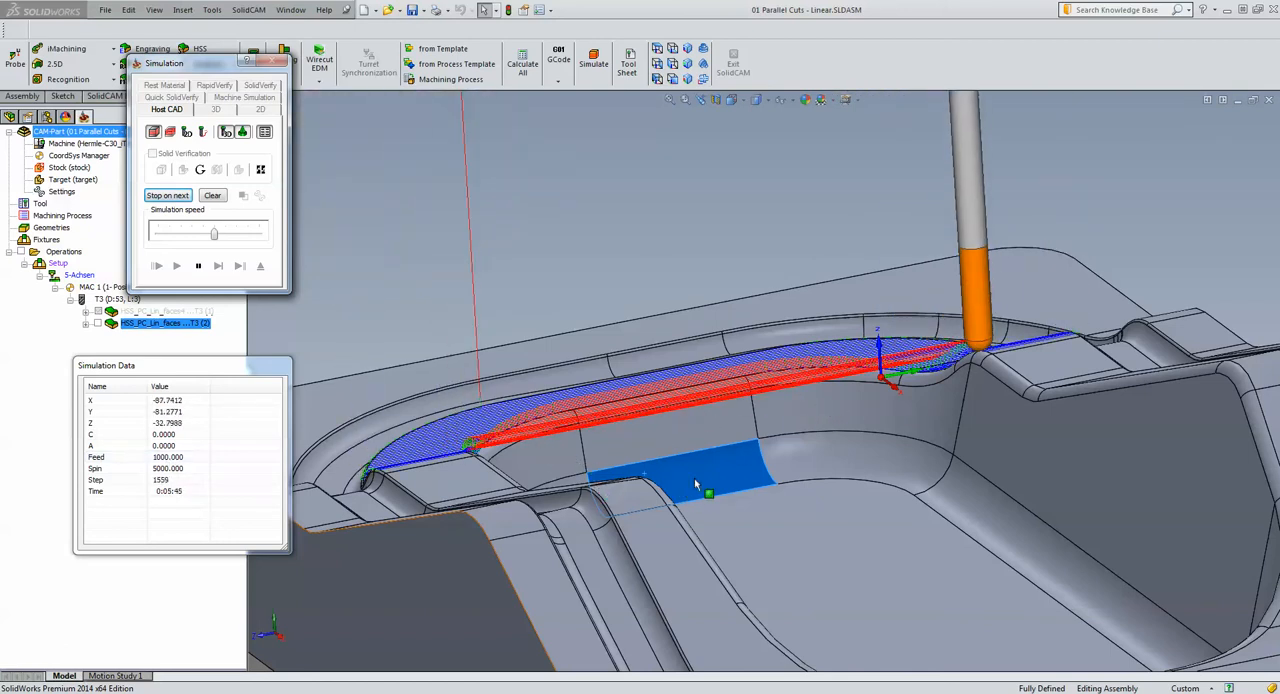
middle_click_drag(618, 253, 622, 266)
scroll(622, 266, "up", 3)
scroll(590, 475, "down", 4)
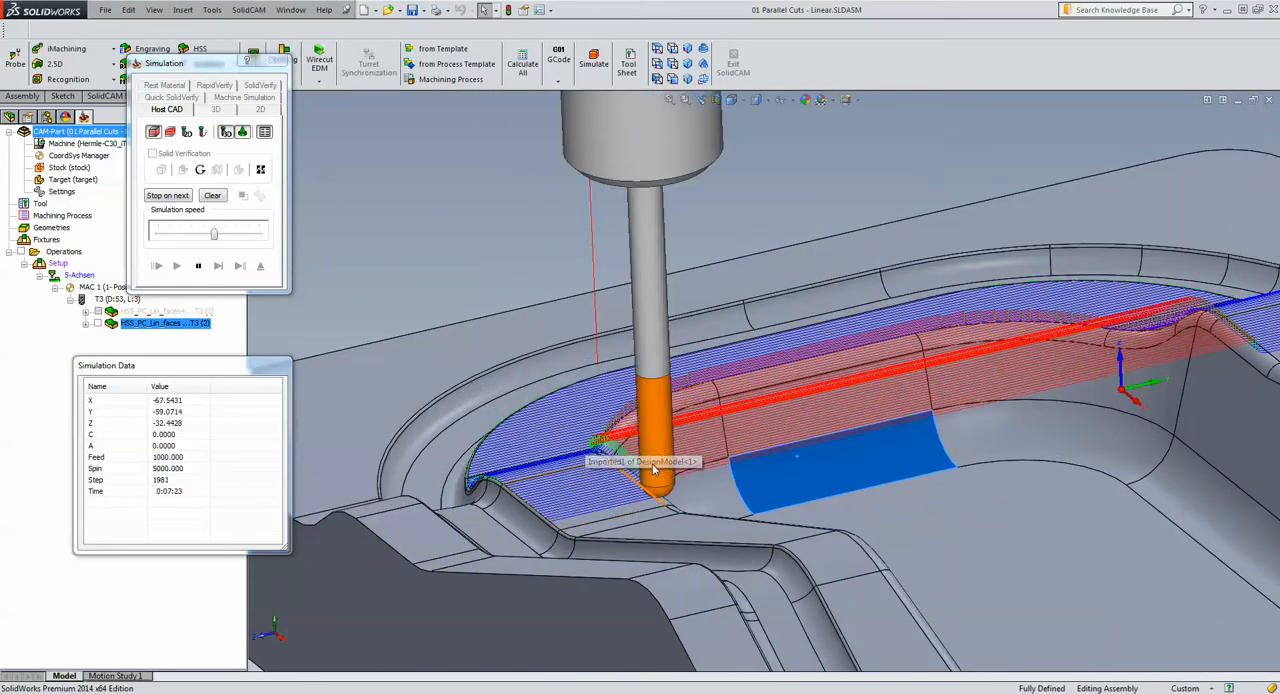
scroll(1000, 480, "up", 3)
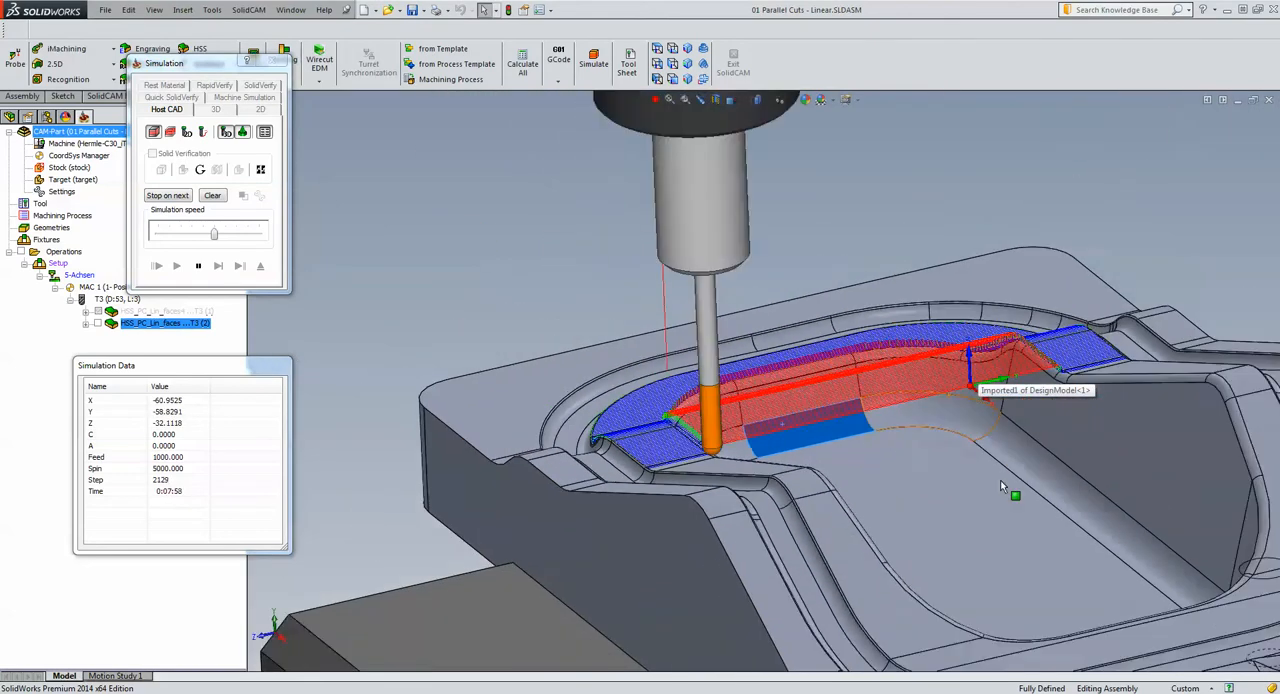
Run the rest of the linear operation's simulation at maximum speed, and close the simulation and the operation
scroll(980, 499, "up", 3)
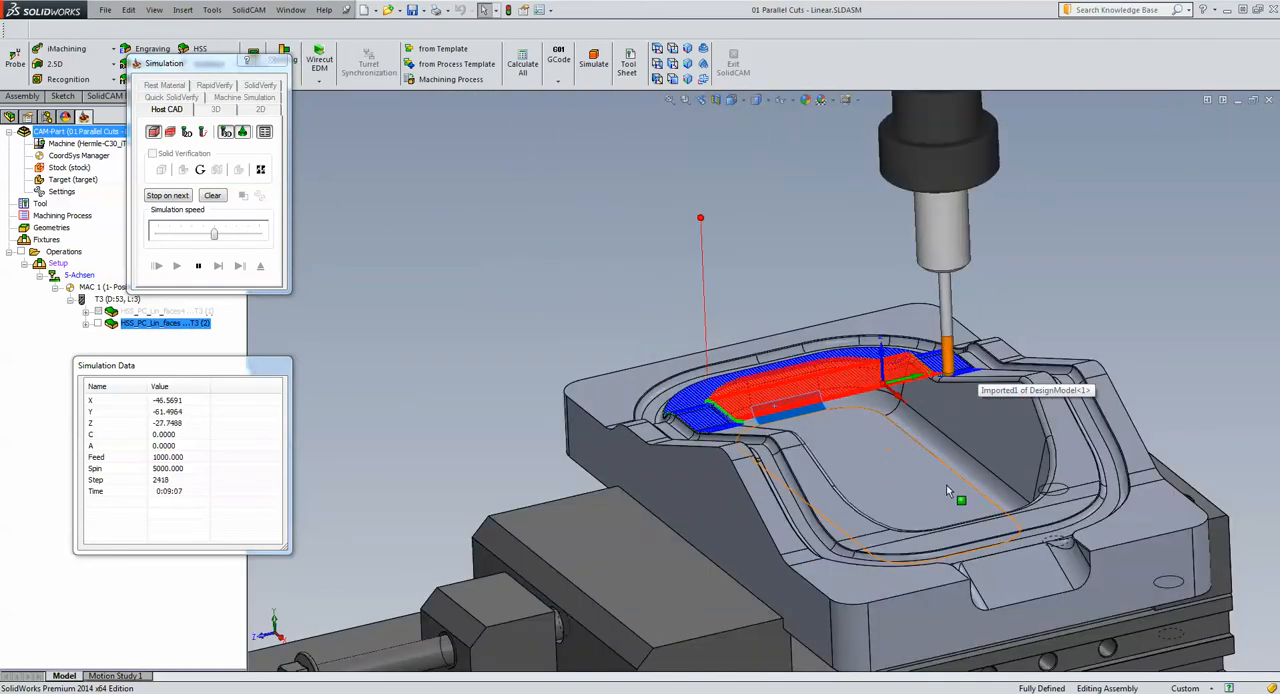
left_click_drag(213, 233, 258, 233)
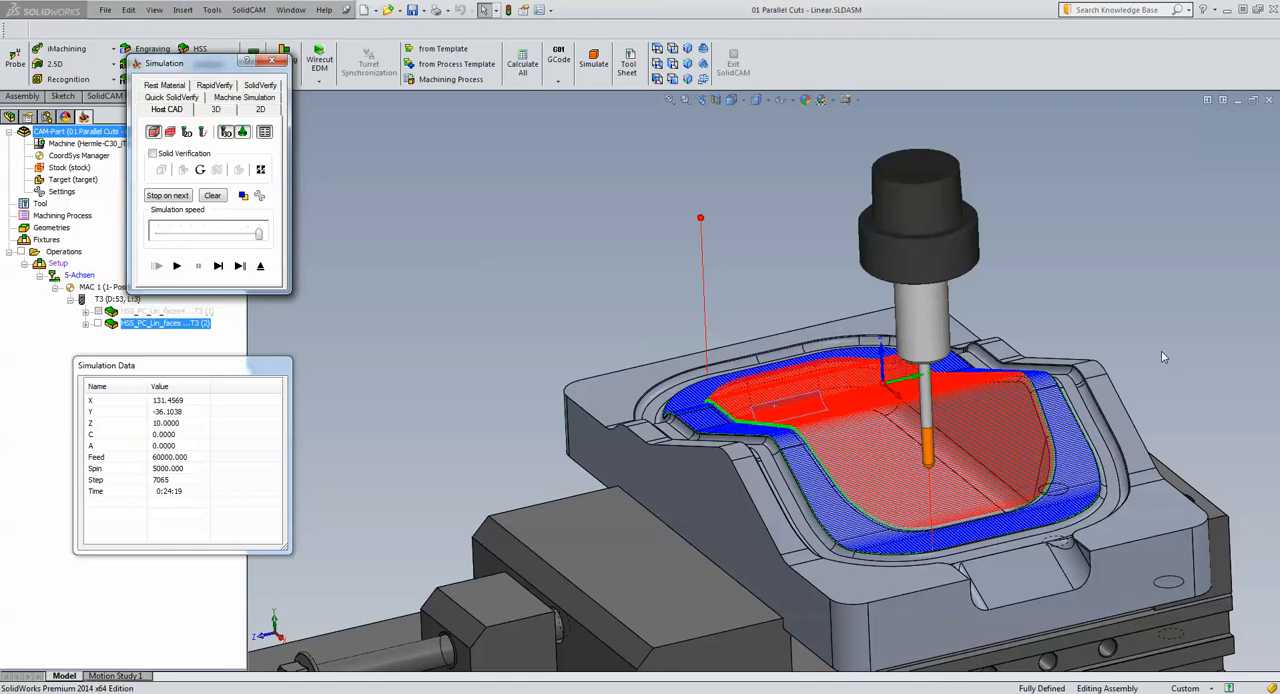
left_click(260, 265)
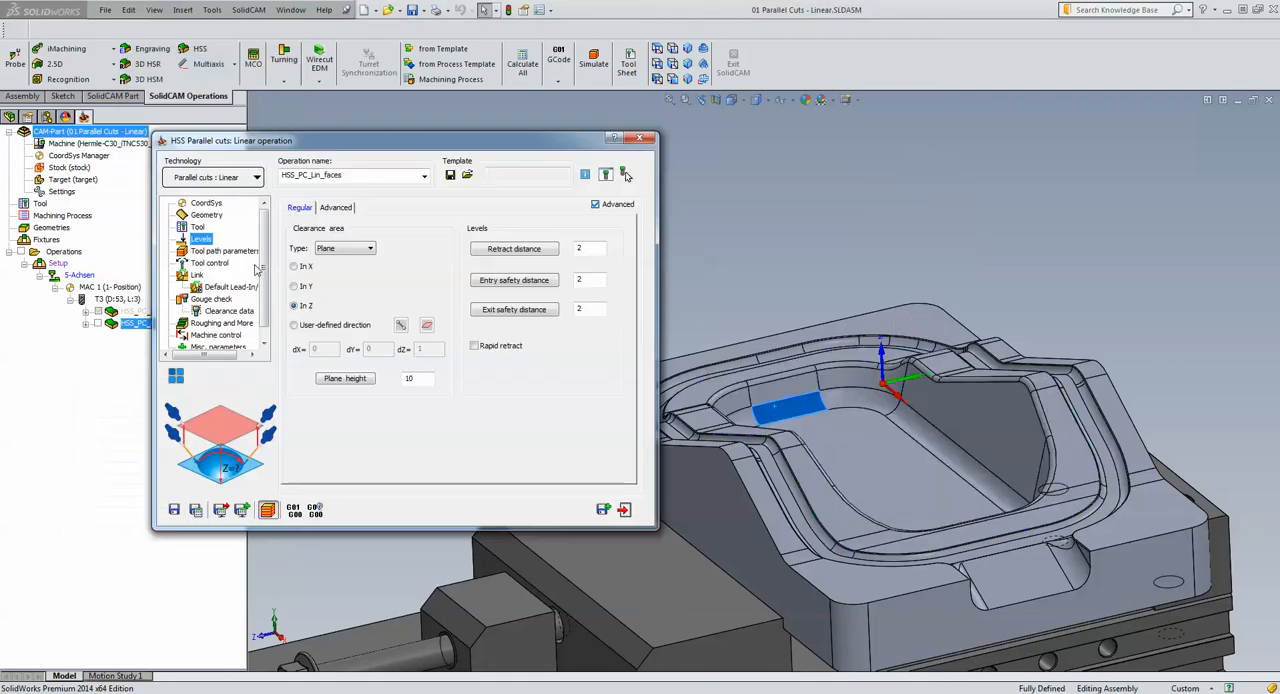
left_click(624, 509)
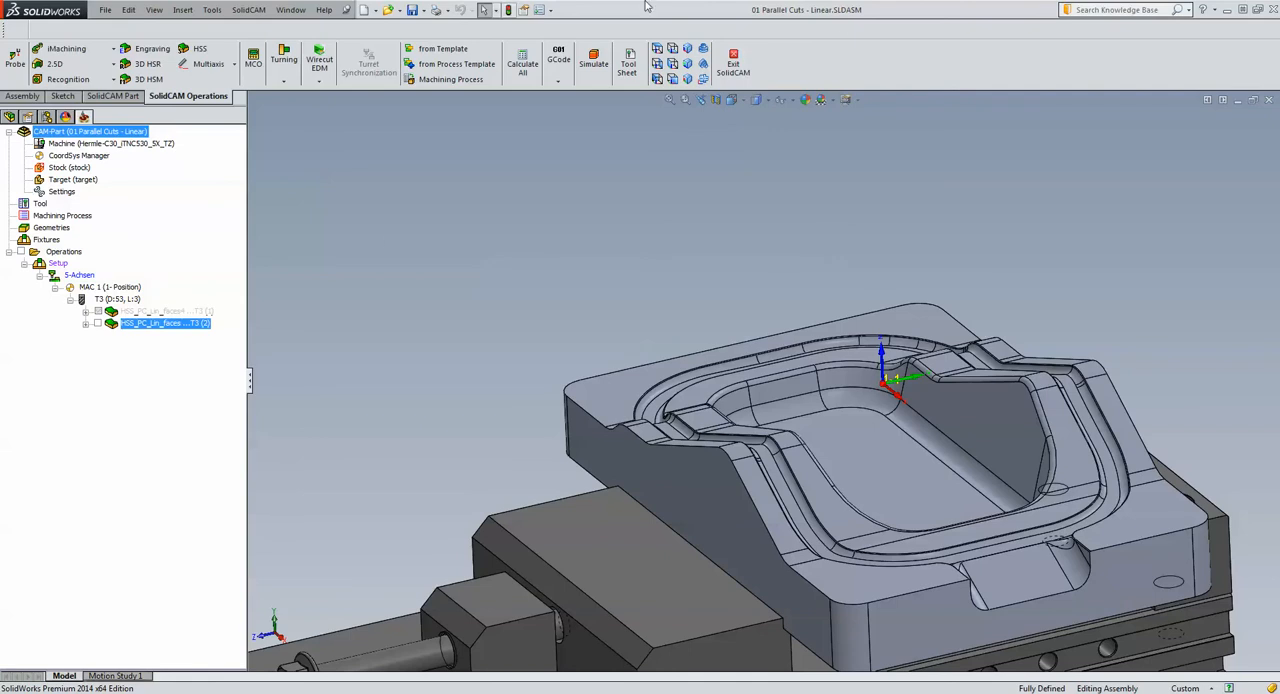
Close the current CAM-Part and open 02 Morphed Between 2 Surfaces.prz from the HSS Tips and Tricks folder
left_click(1270, 101)
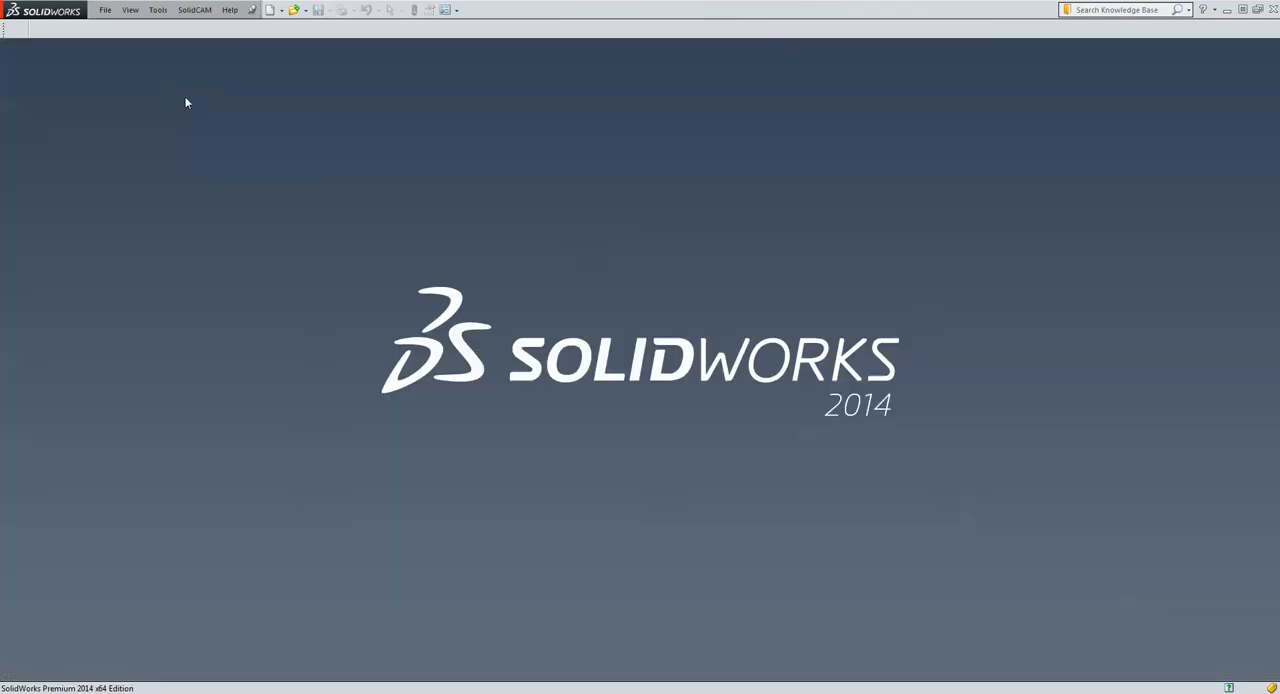
left_click(195, 10)
left_click(211, 42)
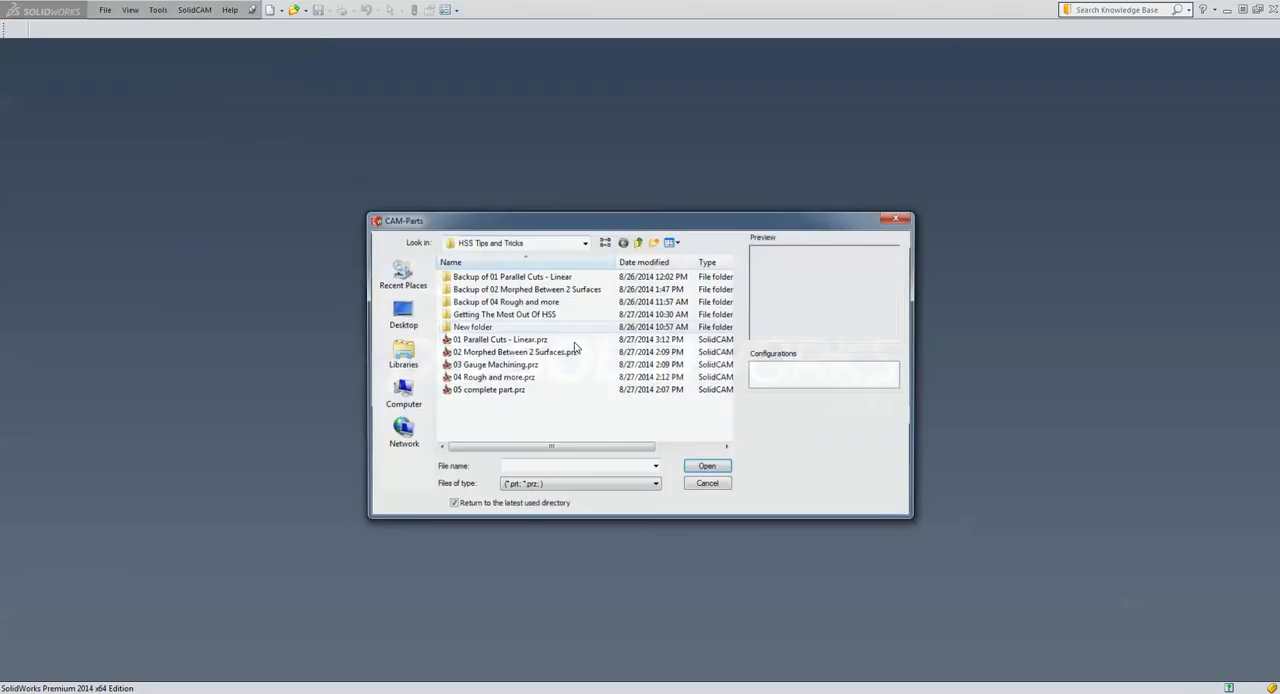
left_click(474, 353)
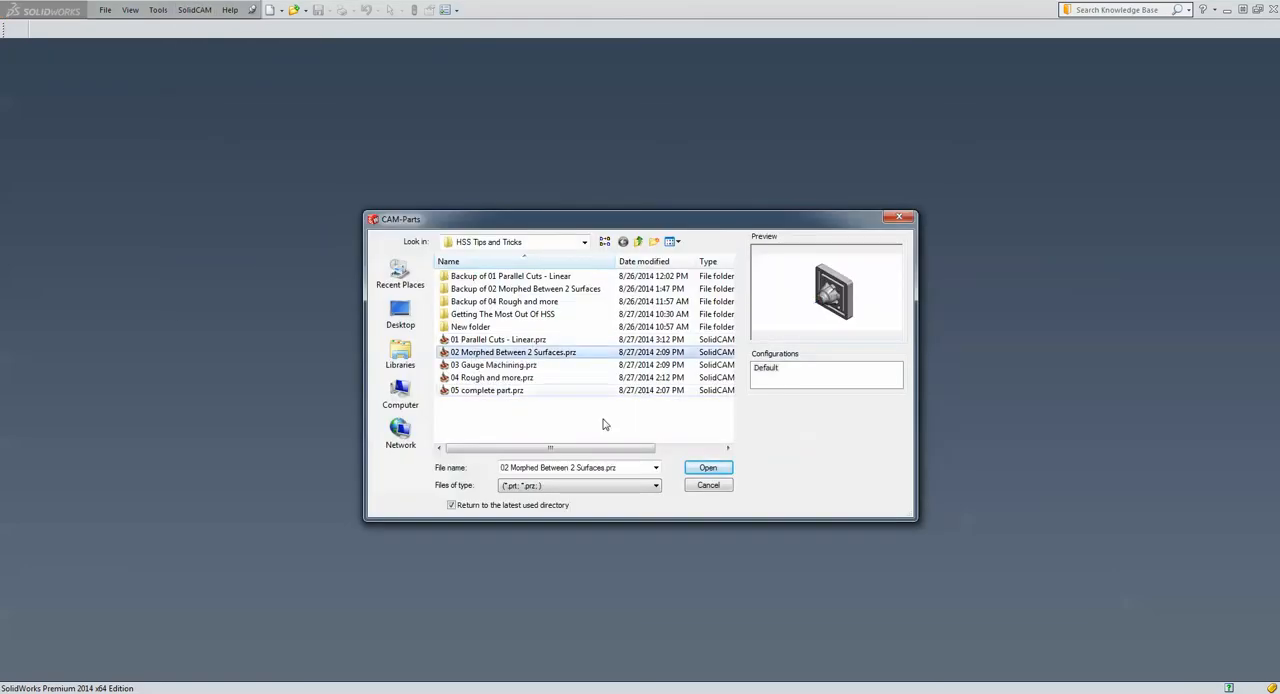
left_click(712, 470)
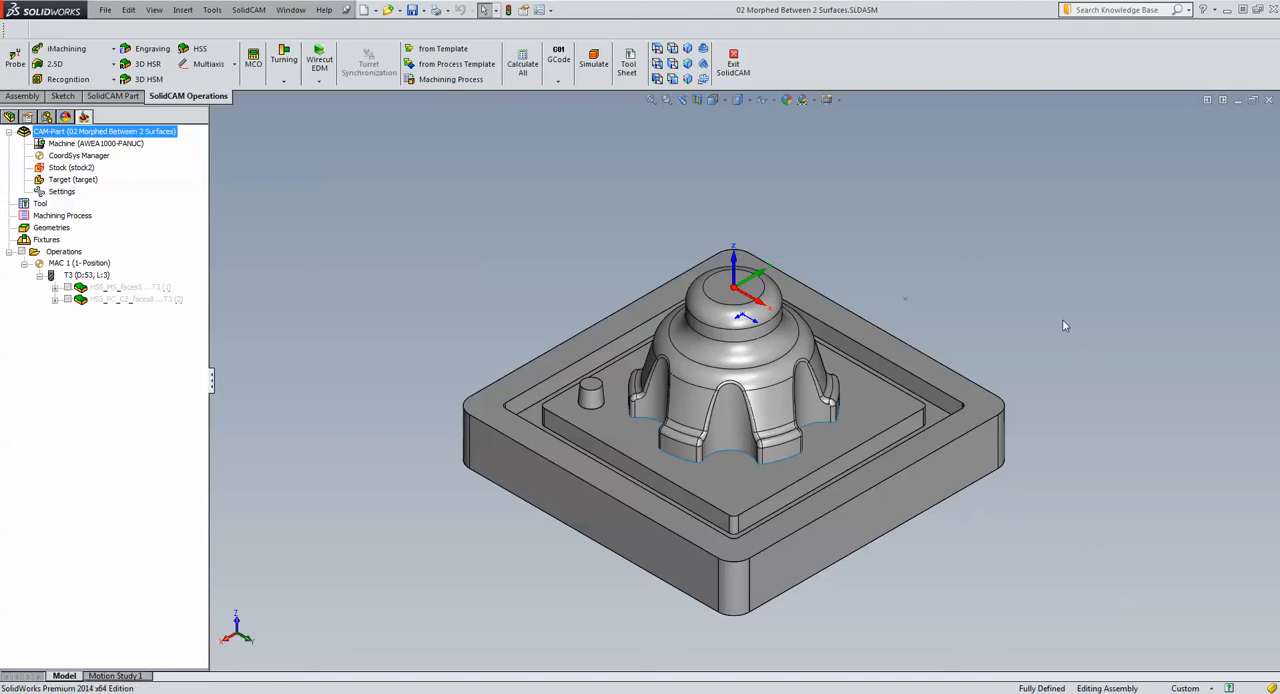
Examine the rounded dome face, the vertical wall and the concave fillet beneath it by highlighting each in turn
scroll(676, 310, "down", 5)
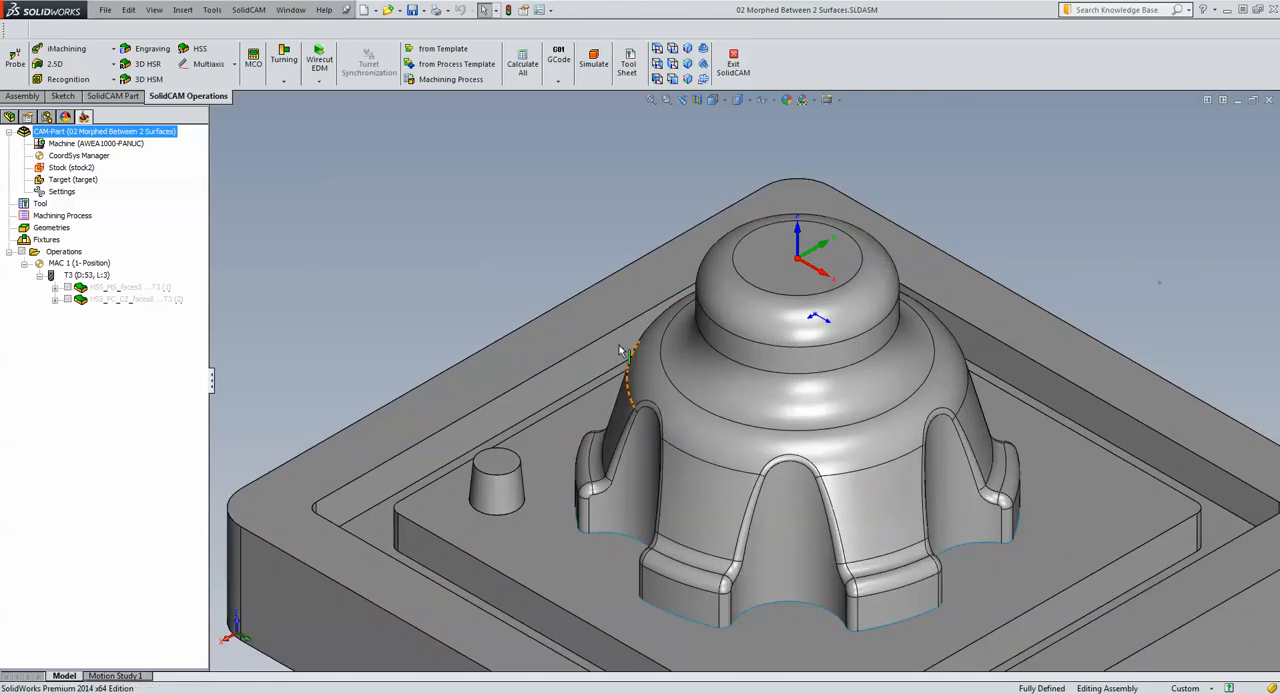
left_click(764, 320)
left_click(740, 350)
left_click(731, 380)
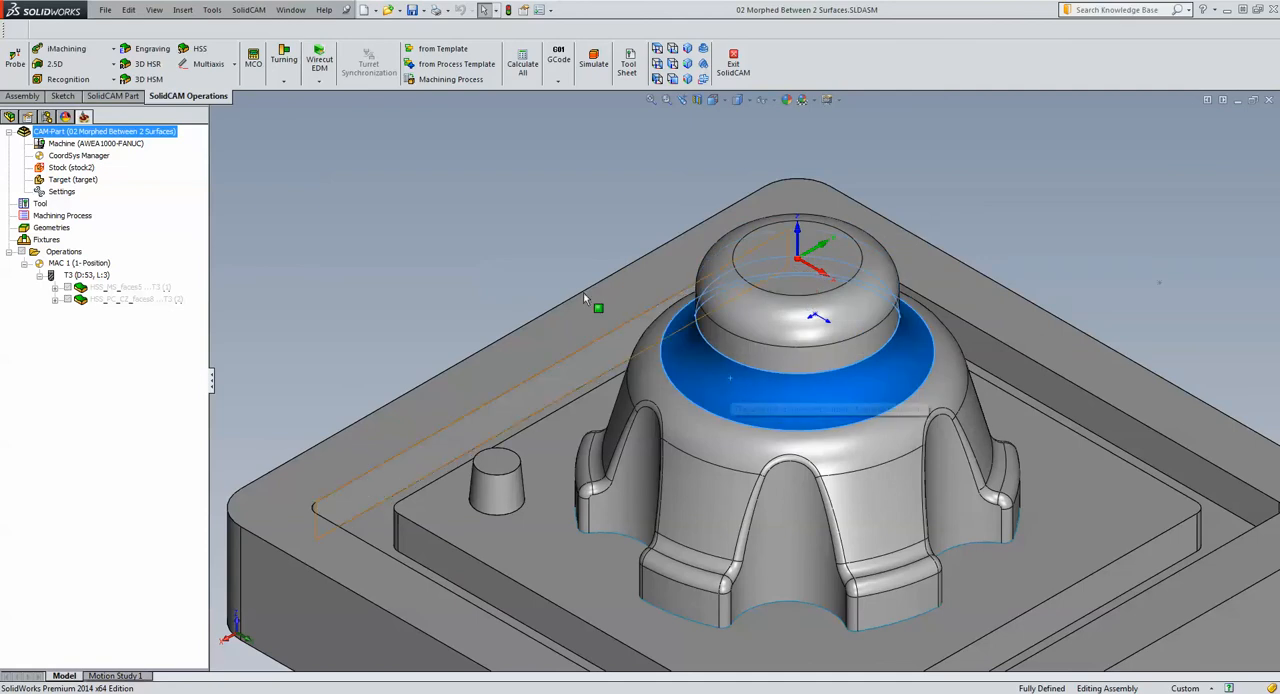
left_click(493, 233)
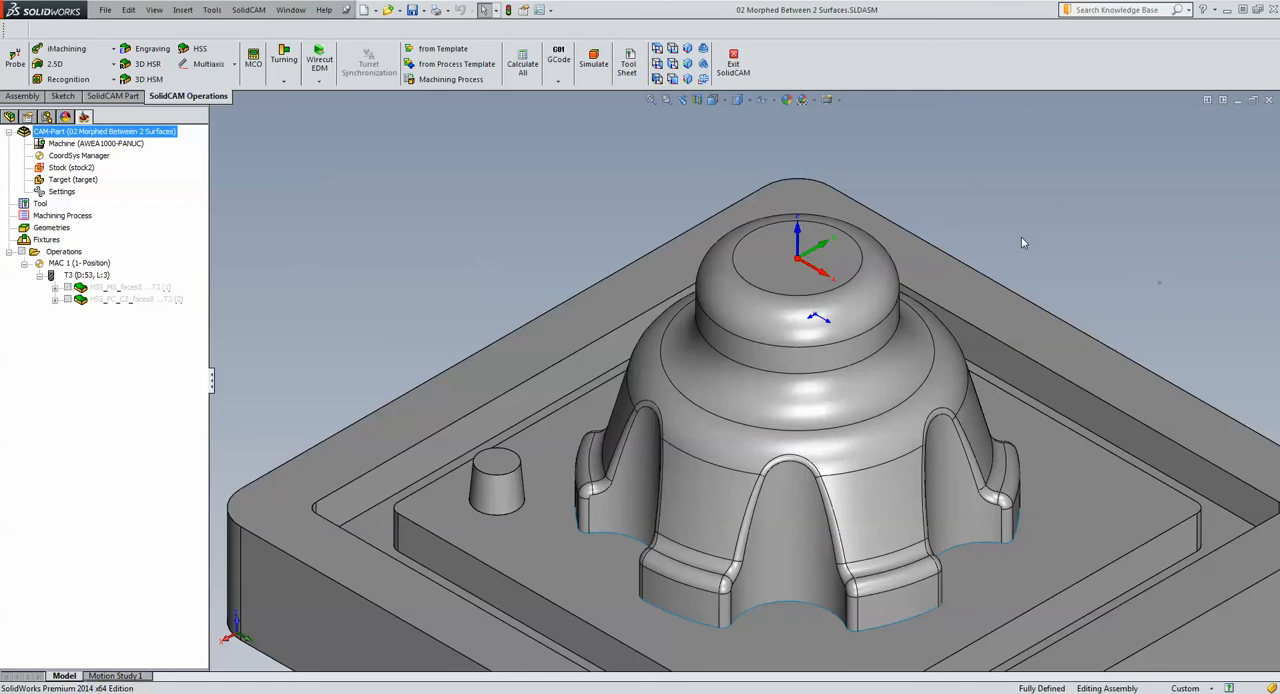
Create an HSS Morph between two adjacent surfaces operation with the dome's rounded face, vertical wall and concave fillet as drive surfaces
left_click(200, 50)
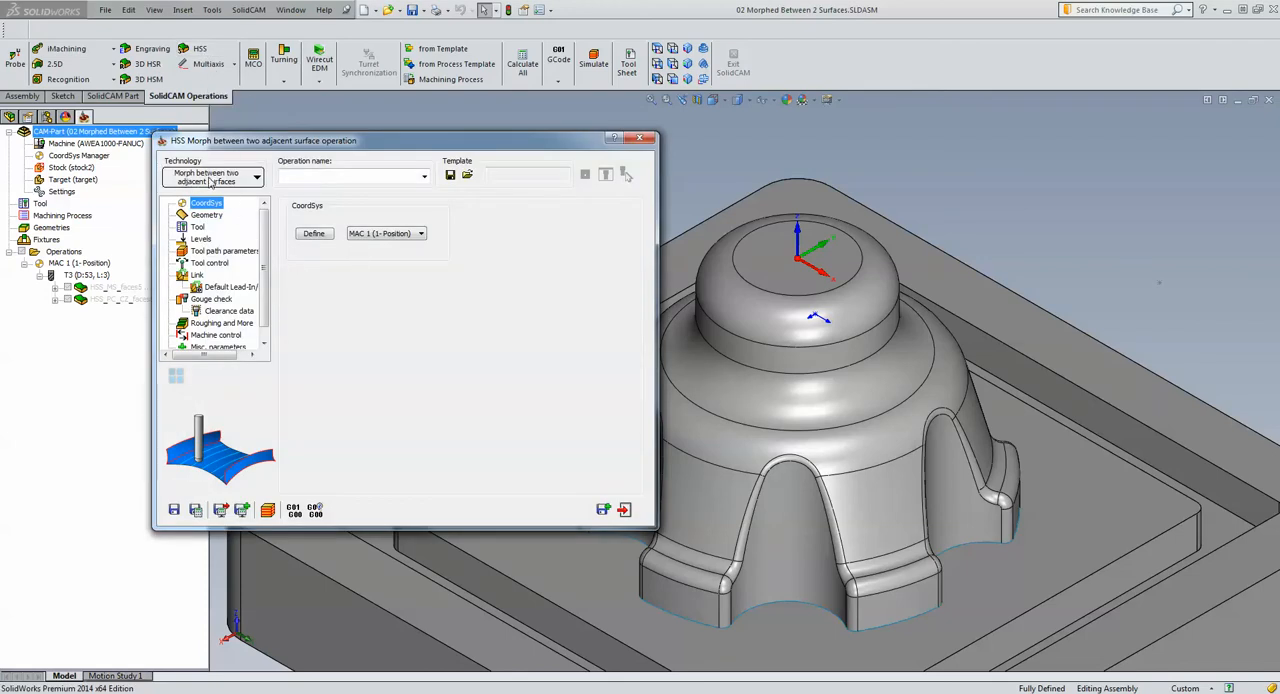
left_click(205, 215)
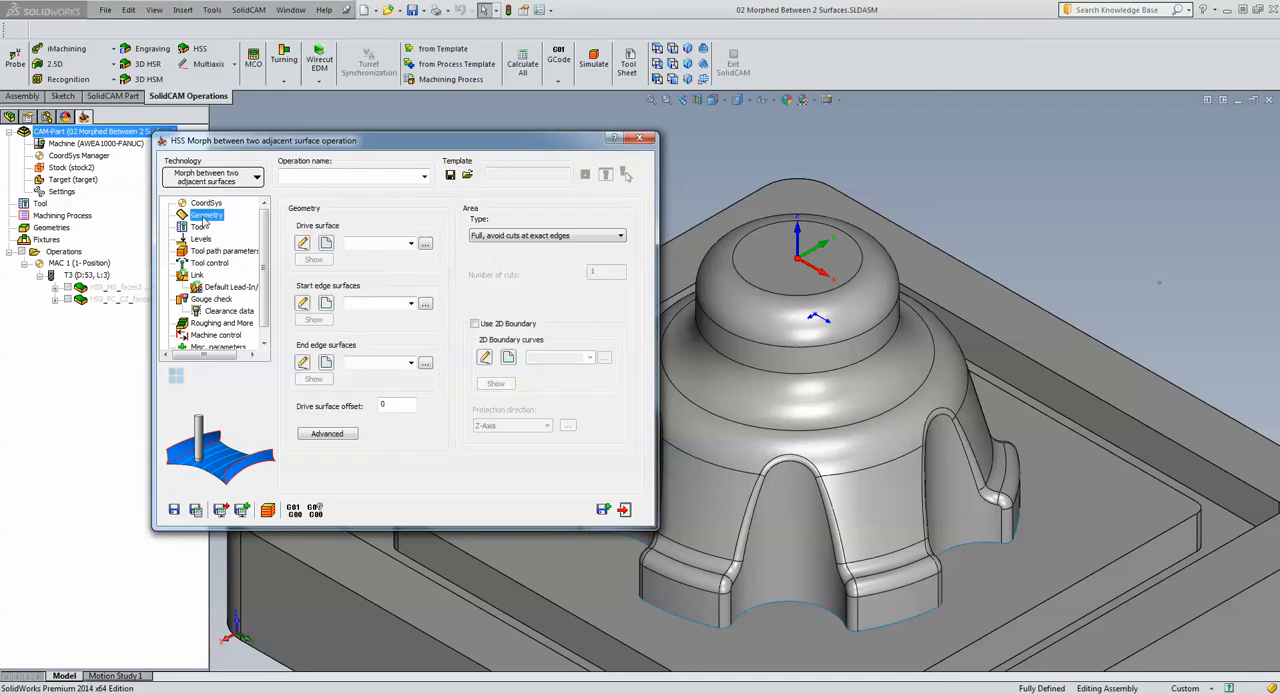
left_click(326, 244)
left_click(744, 313)
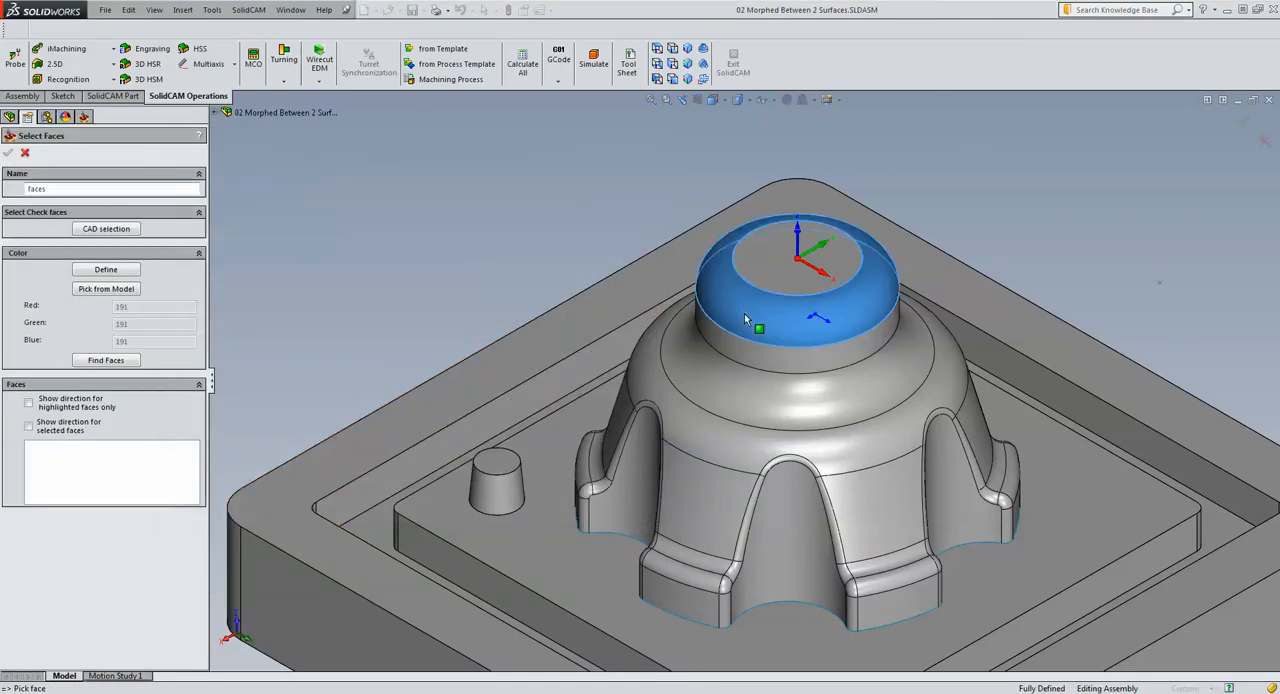
left_click(754, 355)
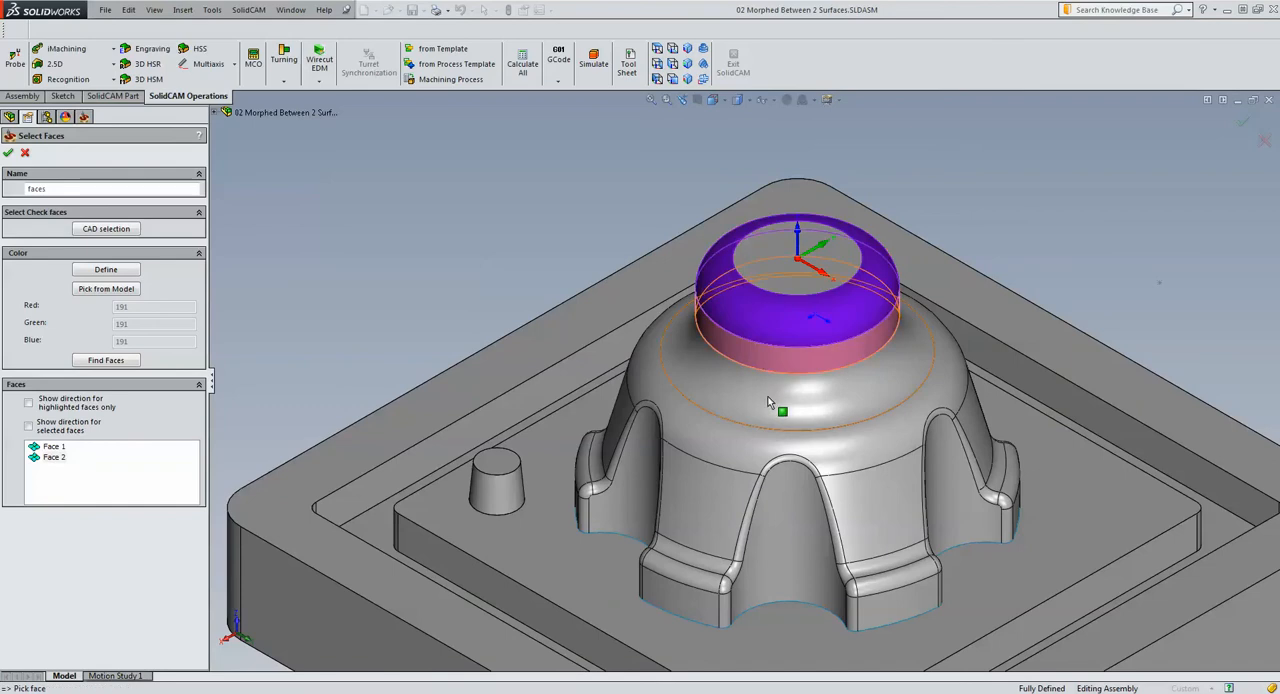
left_click(8, 152)
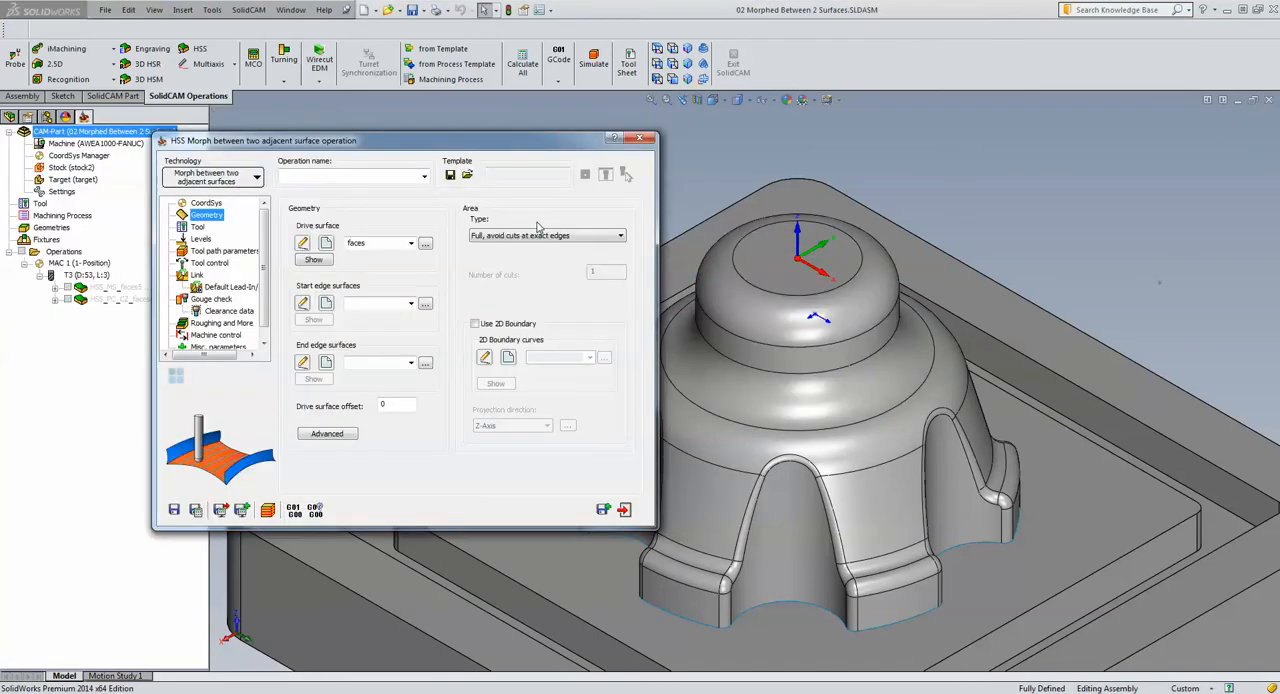
Define the flat top face as start edge surface and the convex face below the concave fillet as end edge surface
left_click(326, 303)
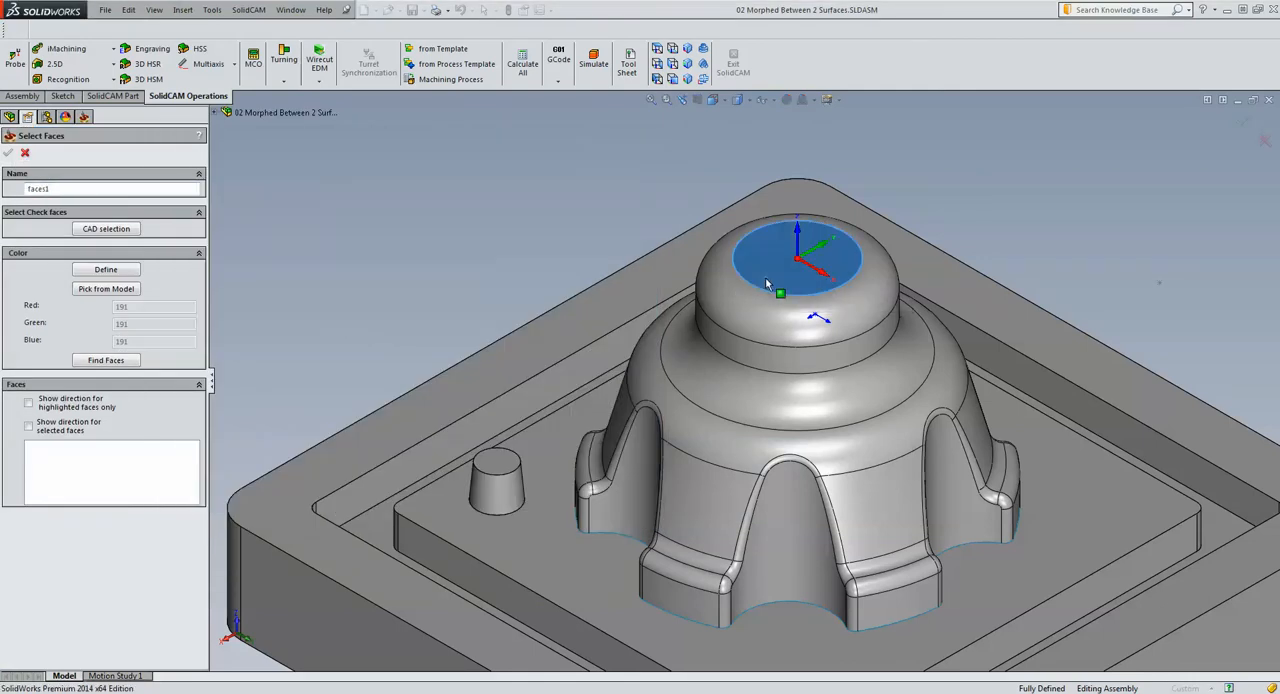
left_click(766, 280)
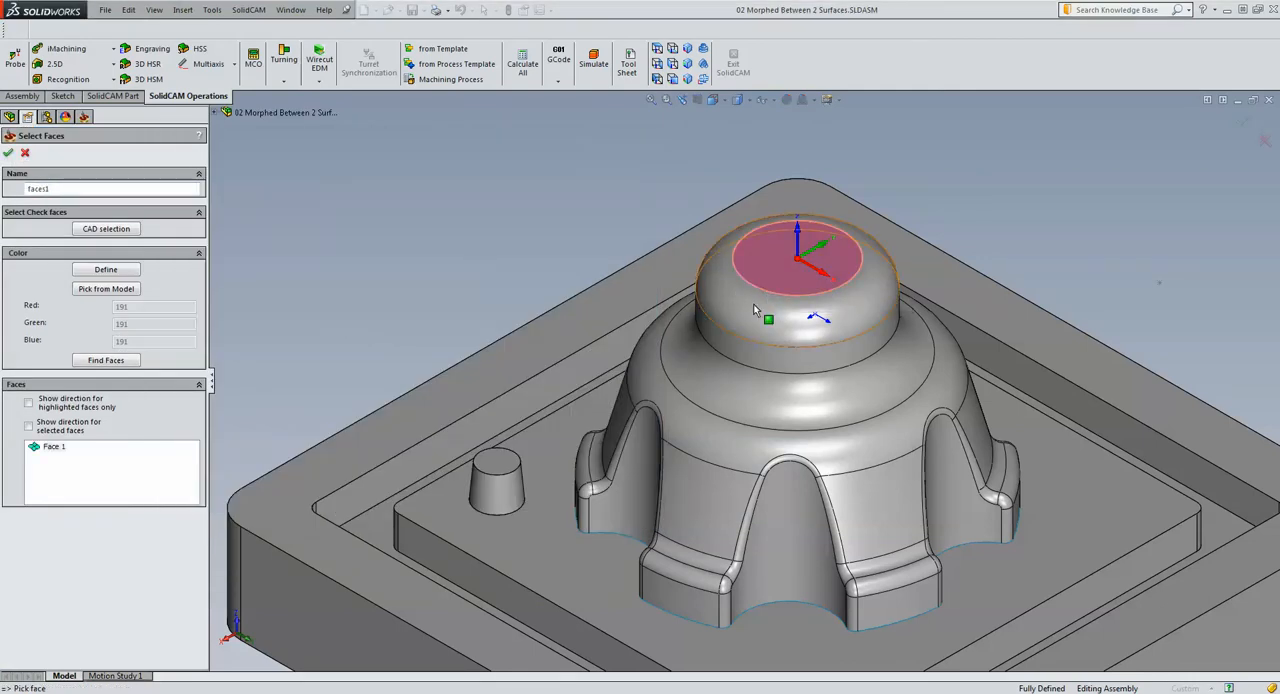
left_click(9, 153)
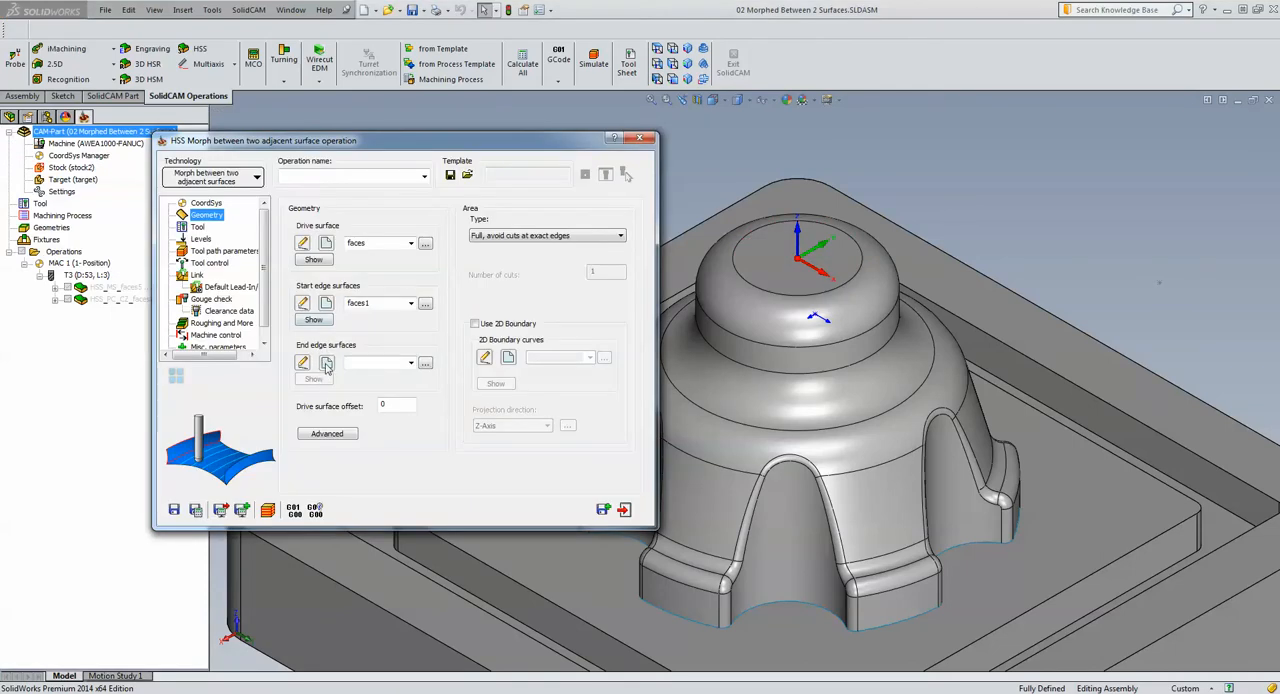
left_click(326, 364)
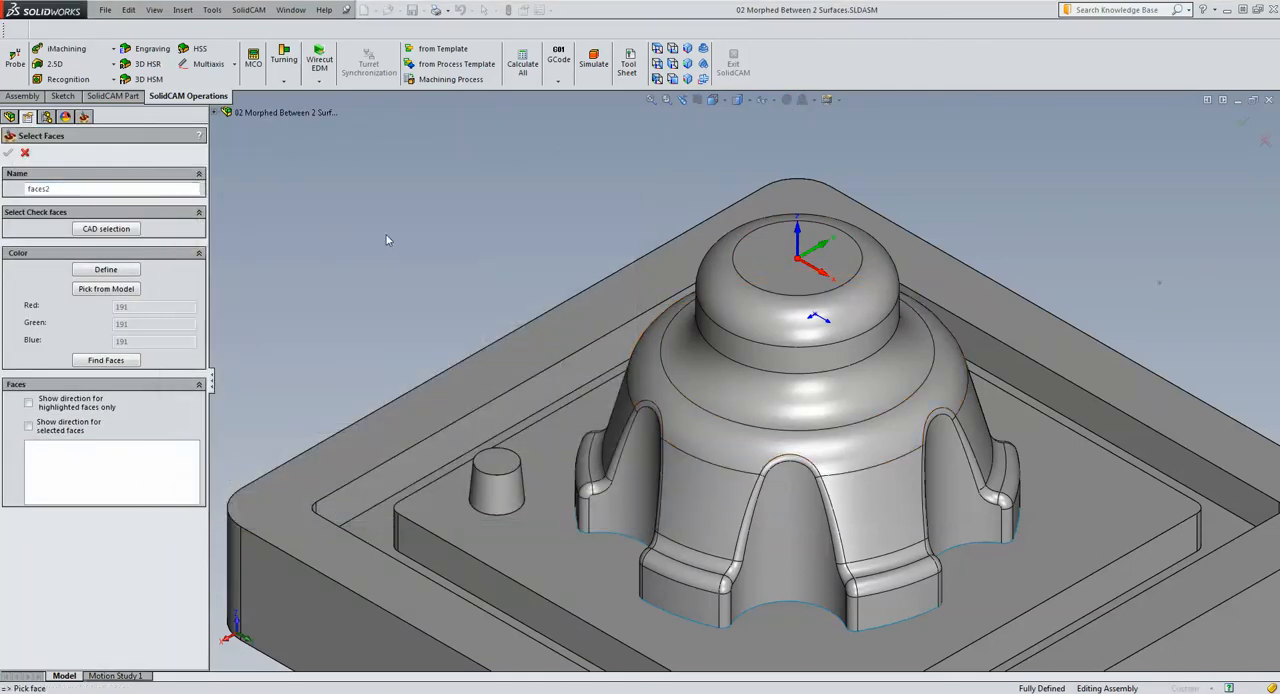
left_click(698, 422)
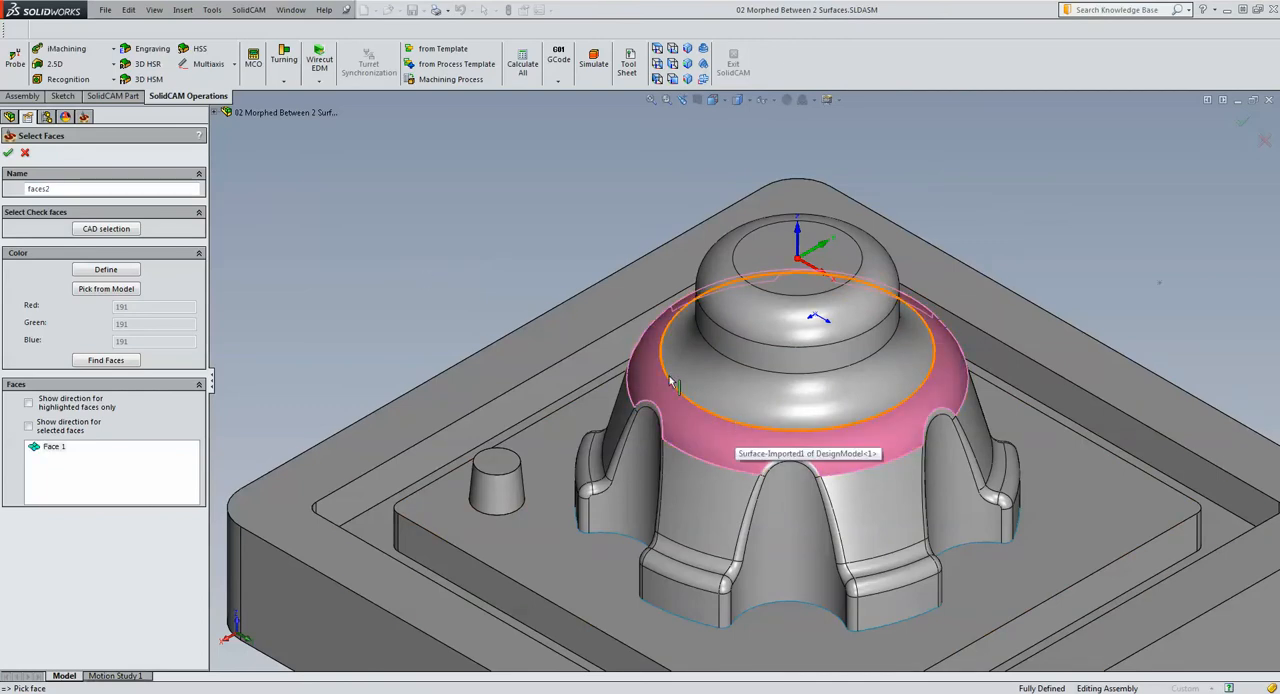
left_click(8, 152)
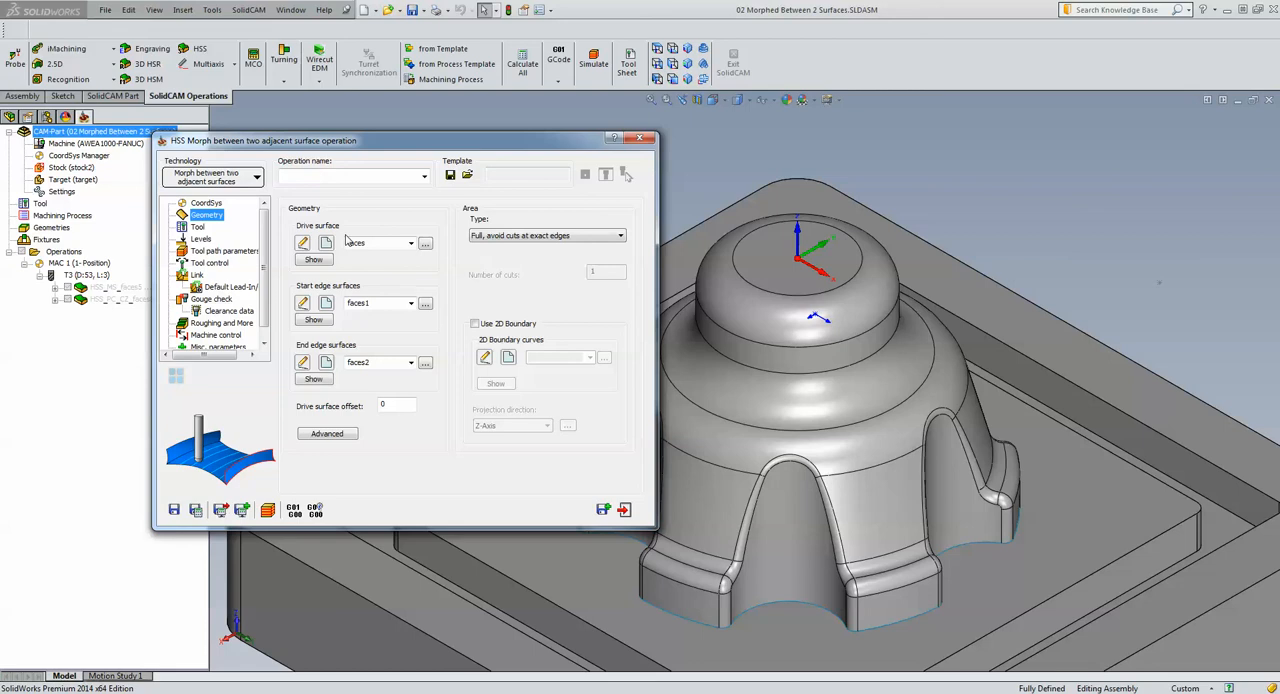
Assign tool 3, the 6 mm ball nose mill, to the morph operation
left_click(197, 228)
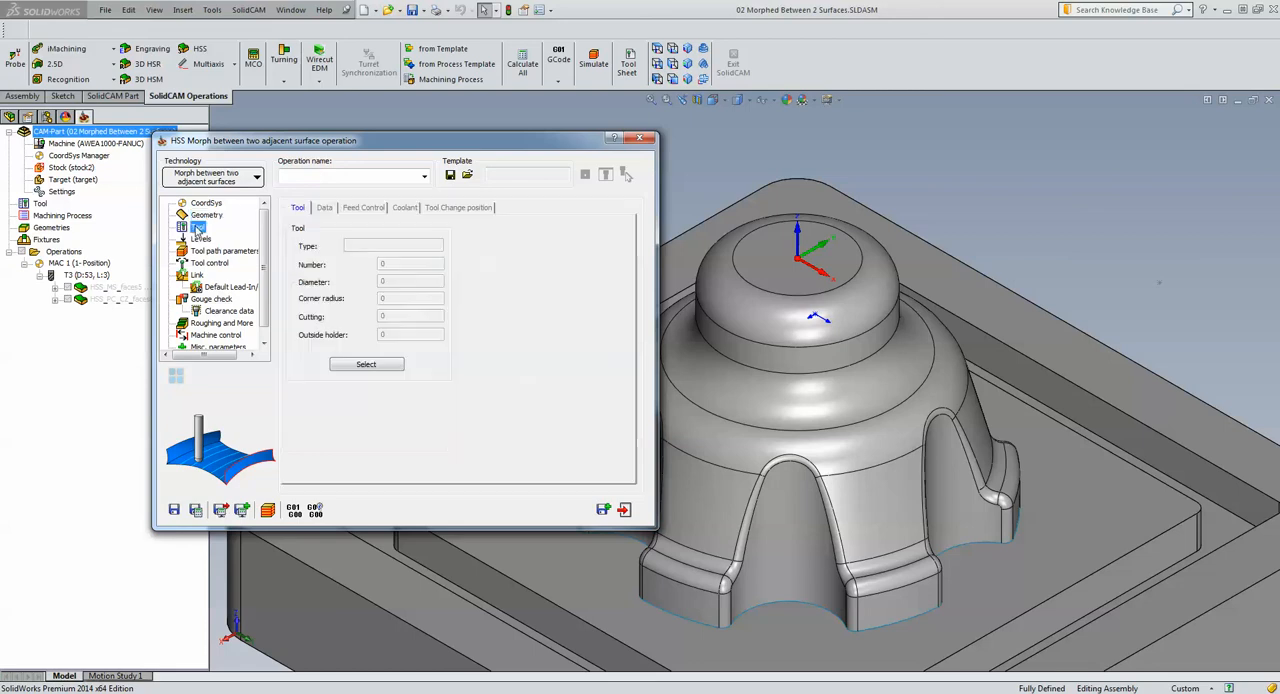
left_click(364, 366)
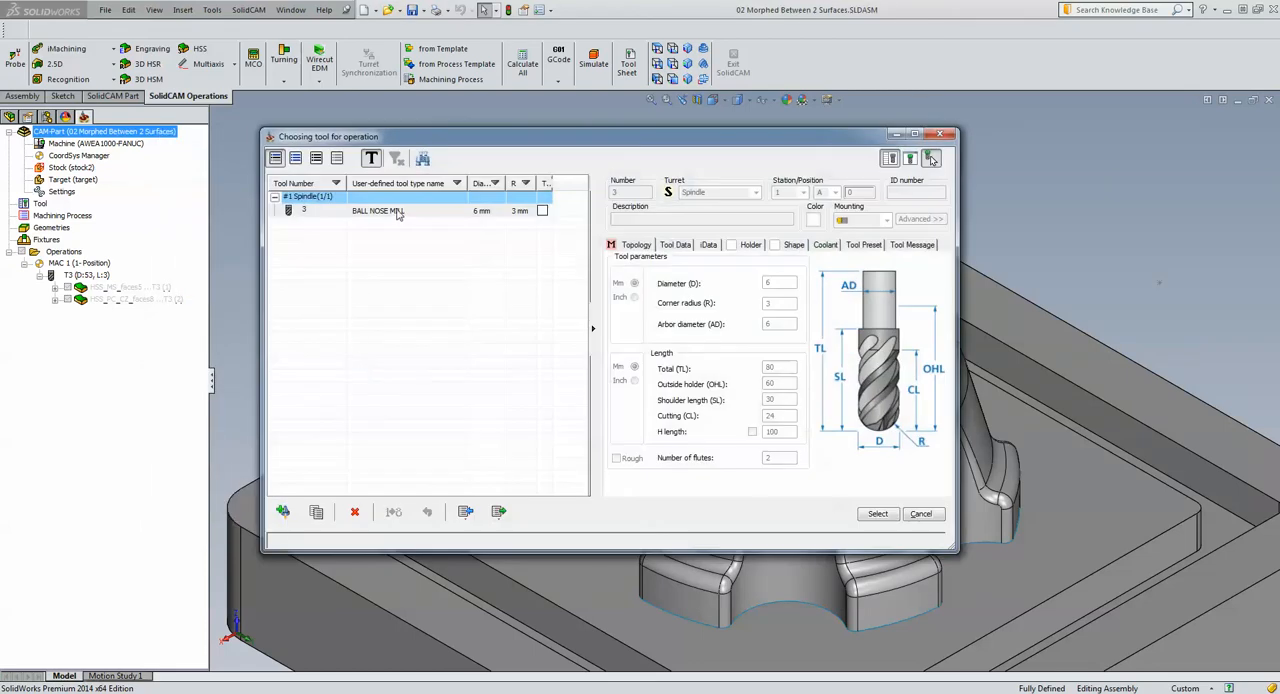
left_click(398, 212)
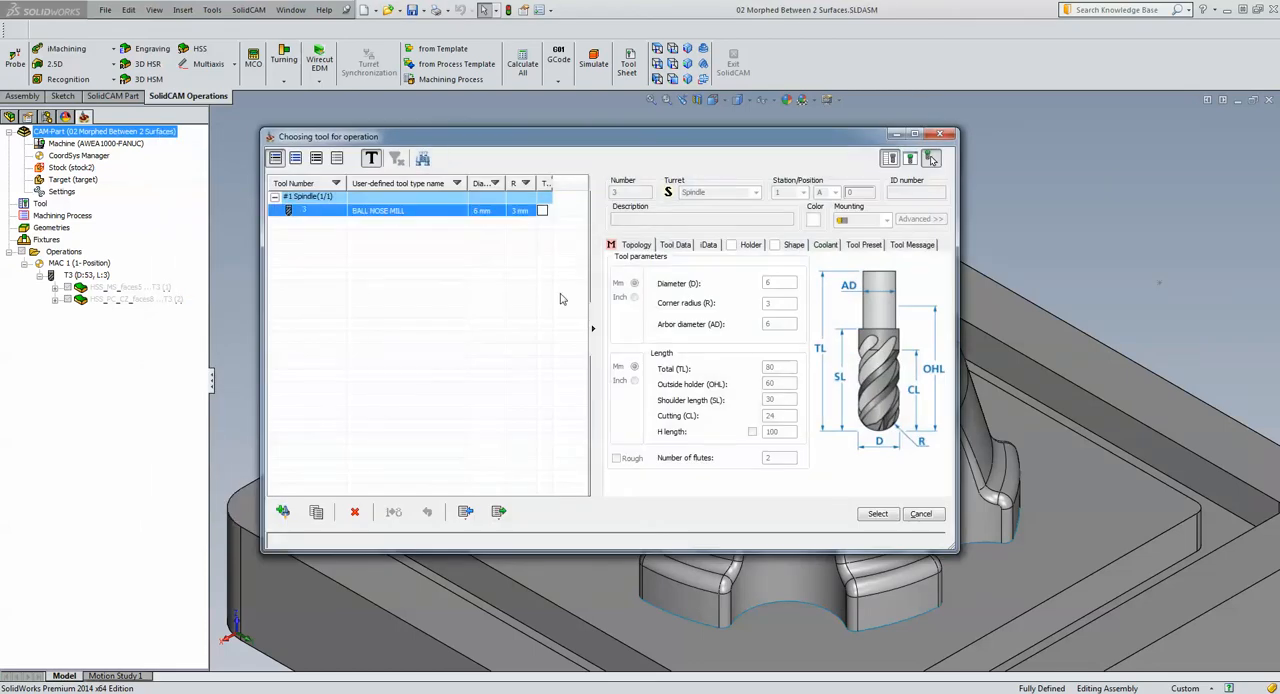
left_click(877, 513)
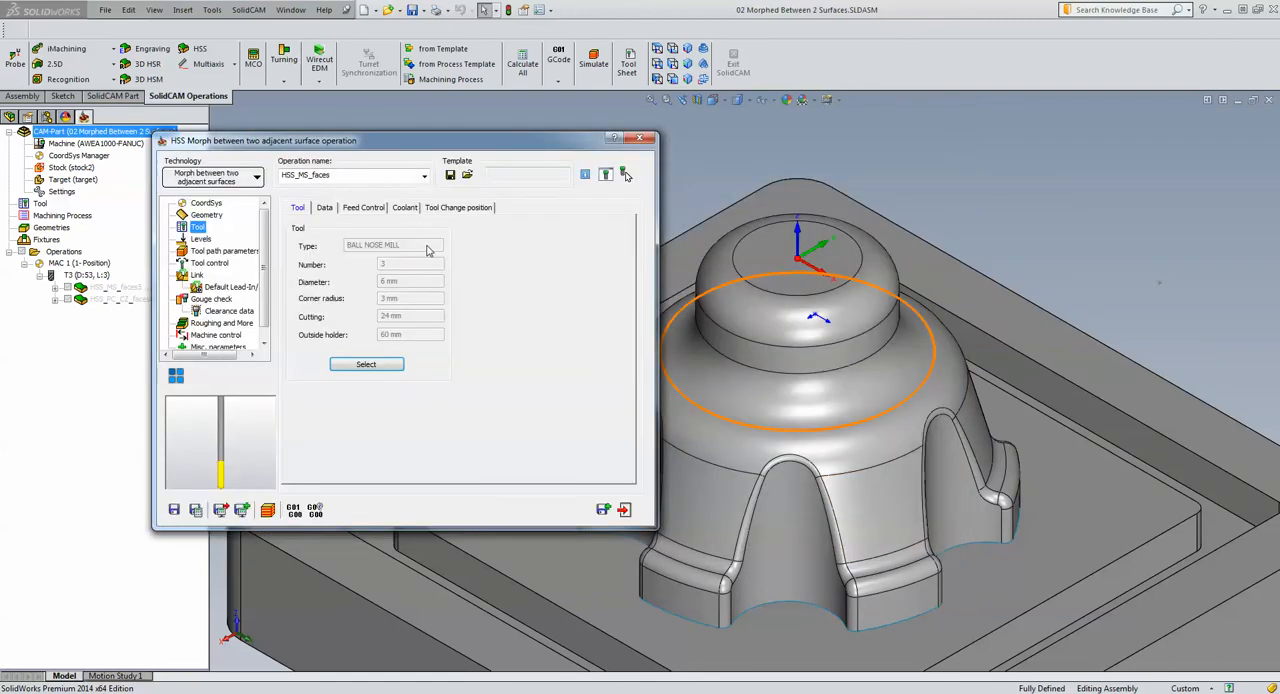
Review the surface quality and step over settings, and change the tool path's cutting method to Spiral
left_click(211, 258)
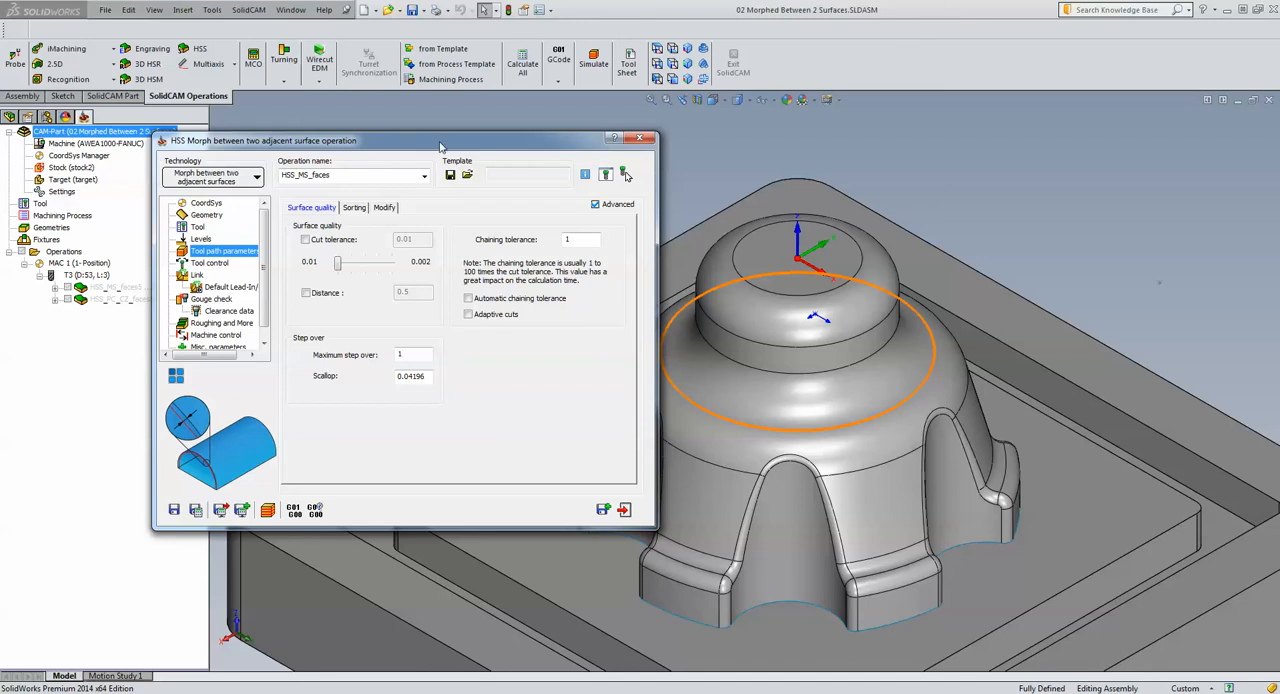
left_click_drag(440, 147, 370, 110)
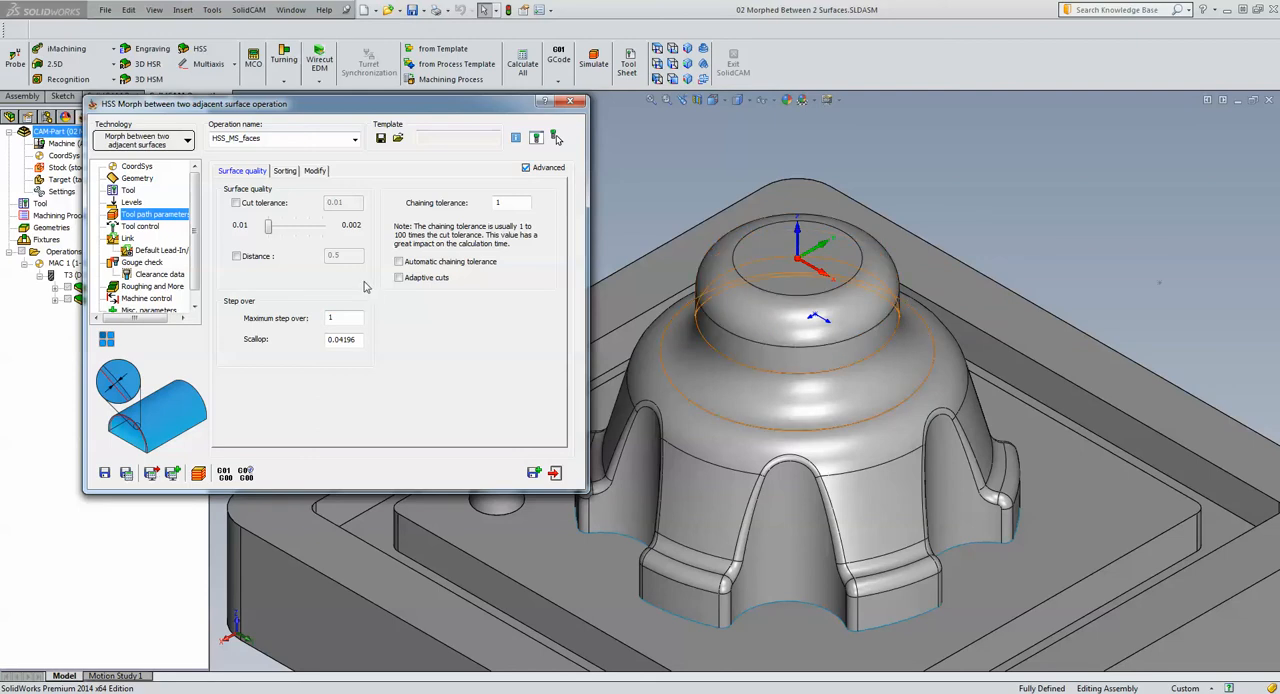
left_click(287, 171)
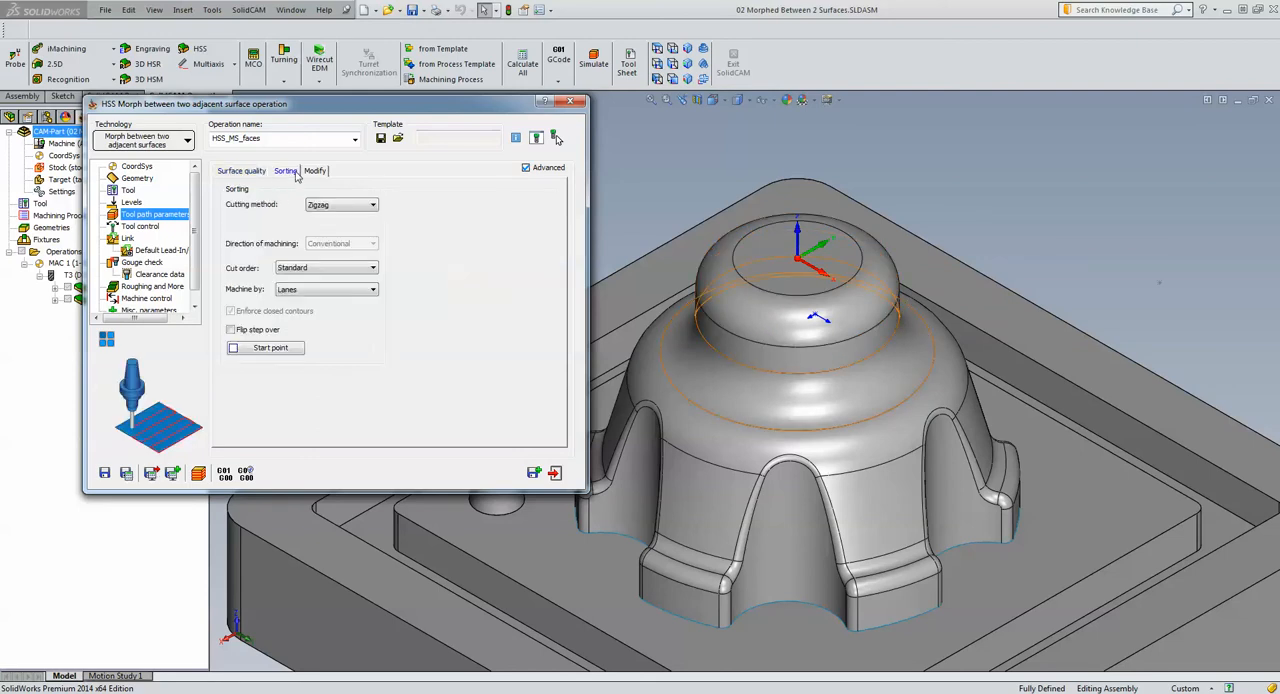
left_click(332, 207)
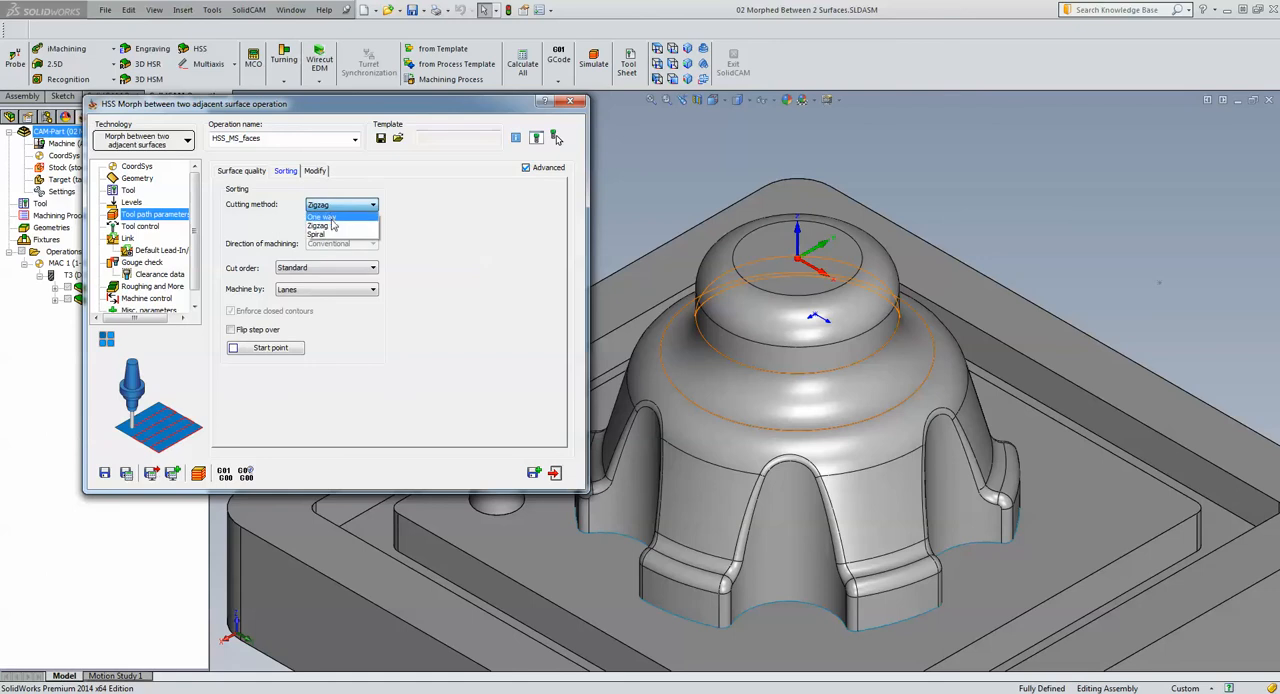
left_click(334, 235)
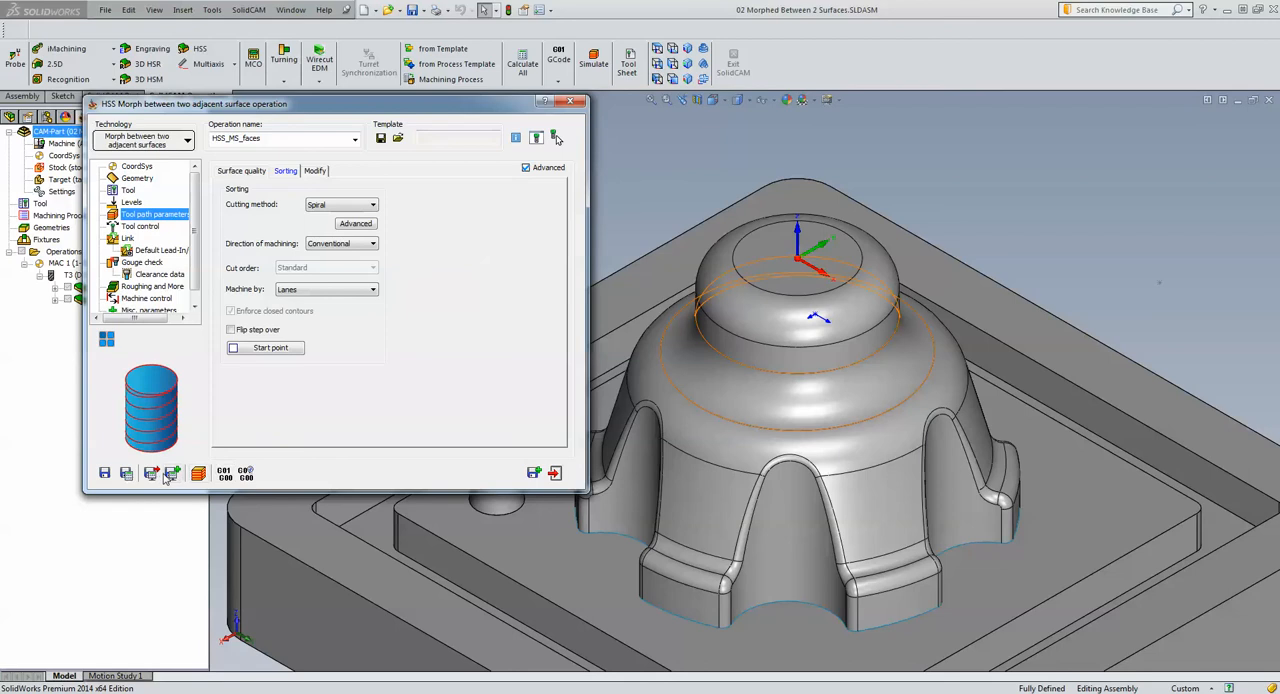
Save and calculate the morph operation, and start its host CAD simulation
left_click(126, 474)
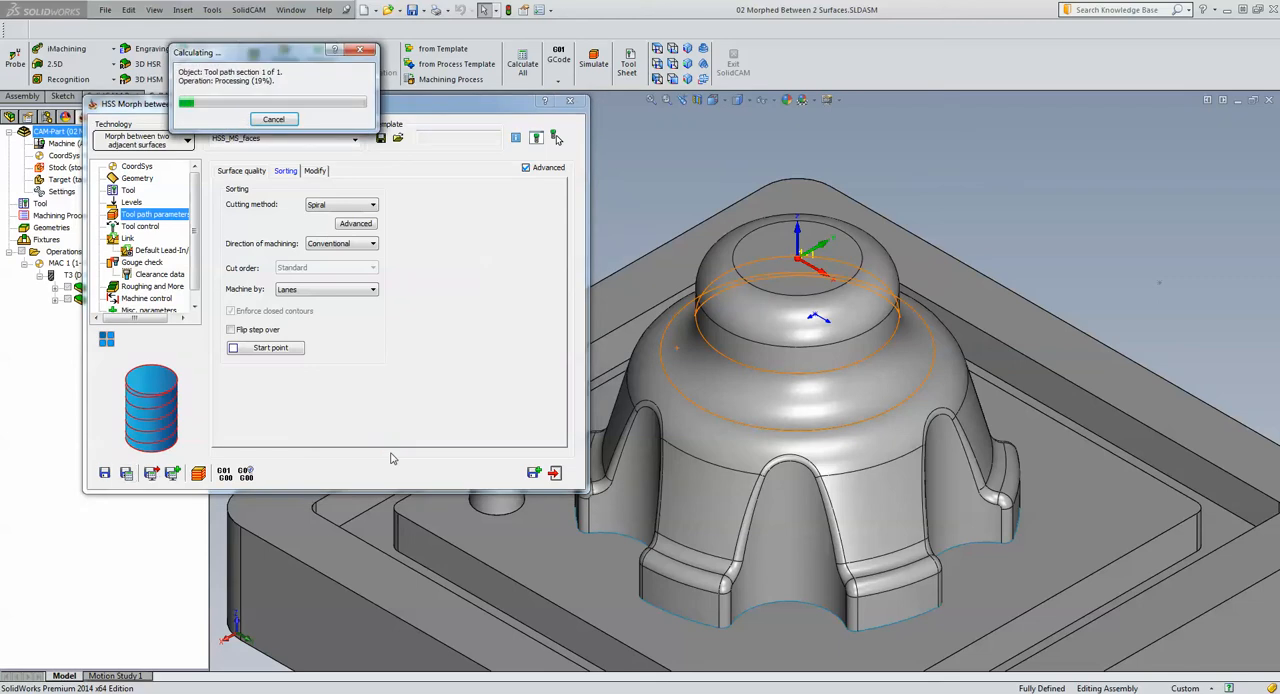
left_click(198, 474)
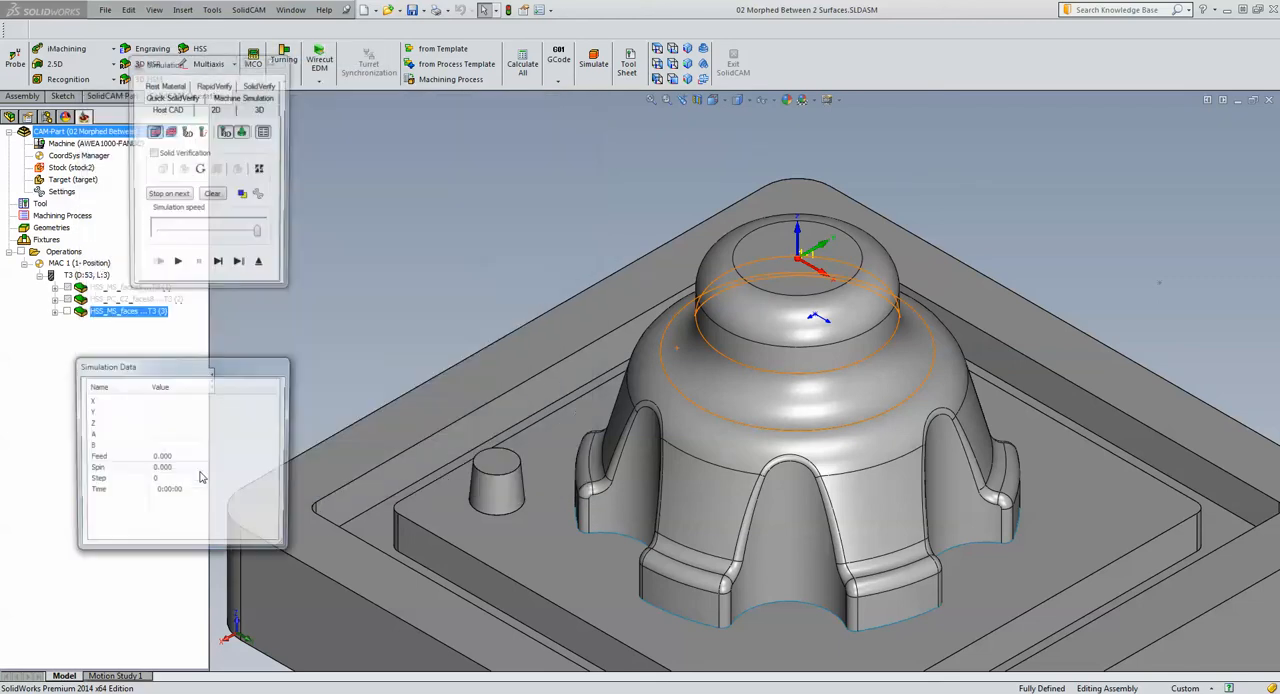
Play the morph operation's host CAD simulation at medium speed, examine the spiral passes around the dome, and exit the simulation
left_click(207, 234)
left_click(176, 265)
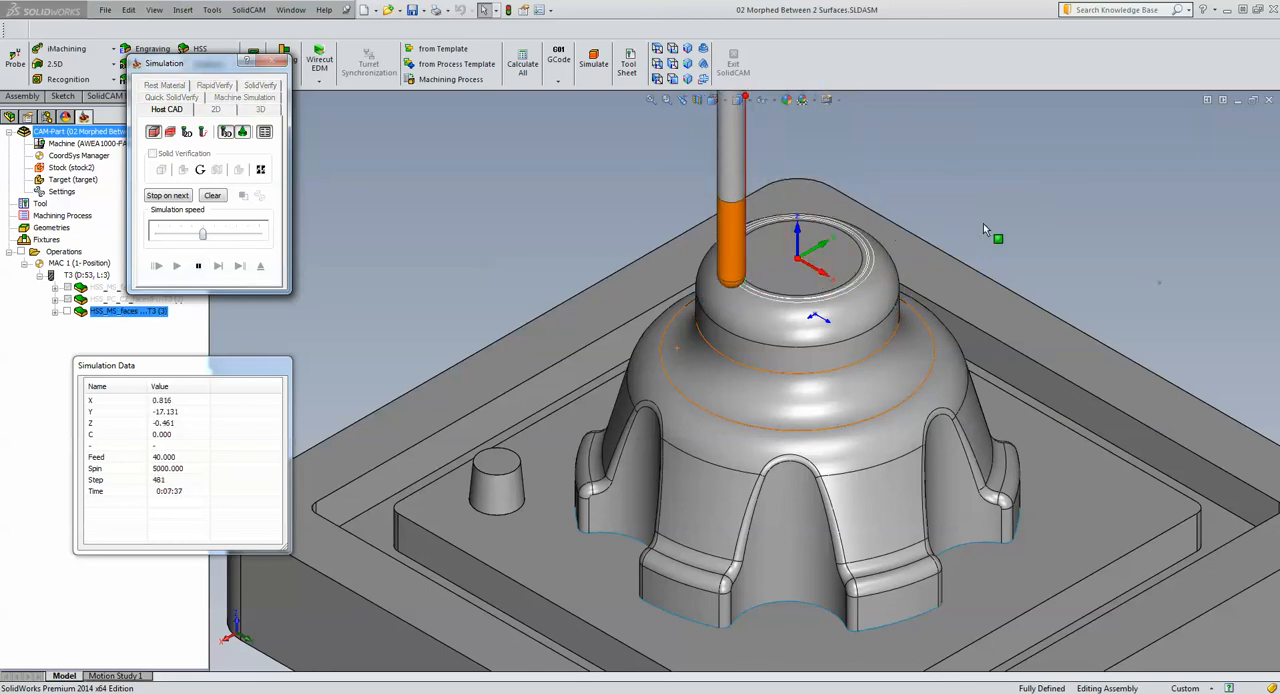
scroll(808, 328, "down", 3)
scroll(809, 328, "down", 3)
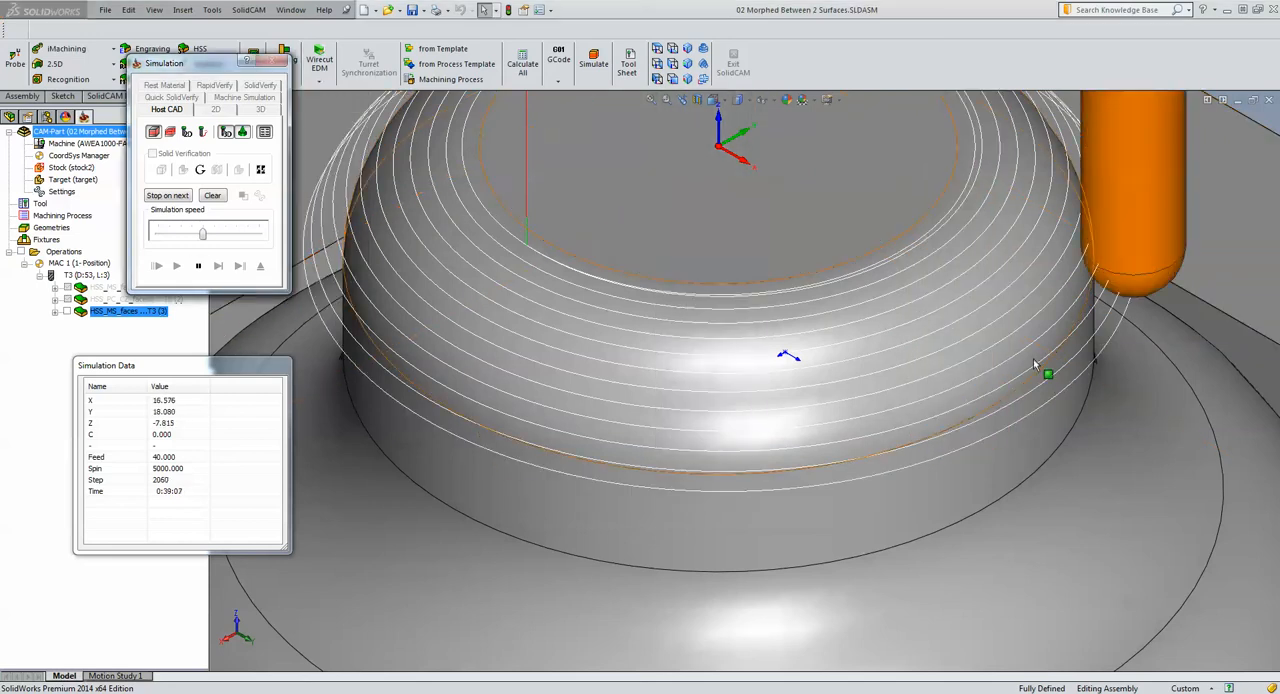
scroll(1203, 297, "up", 4)
scroll(1088, 345, "up", 1)
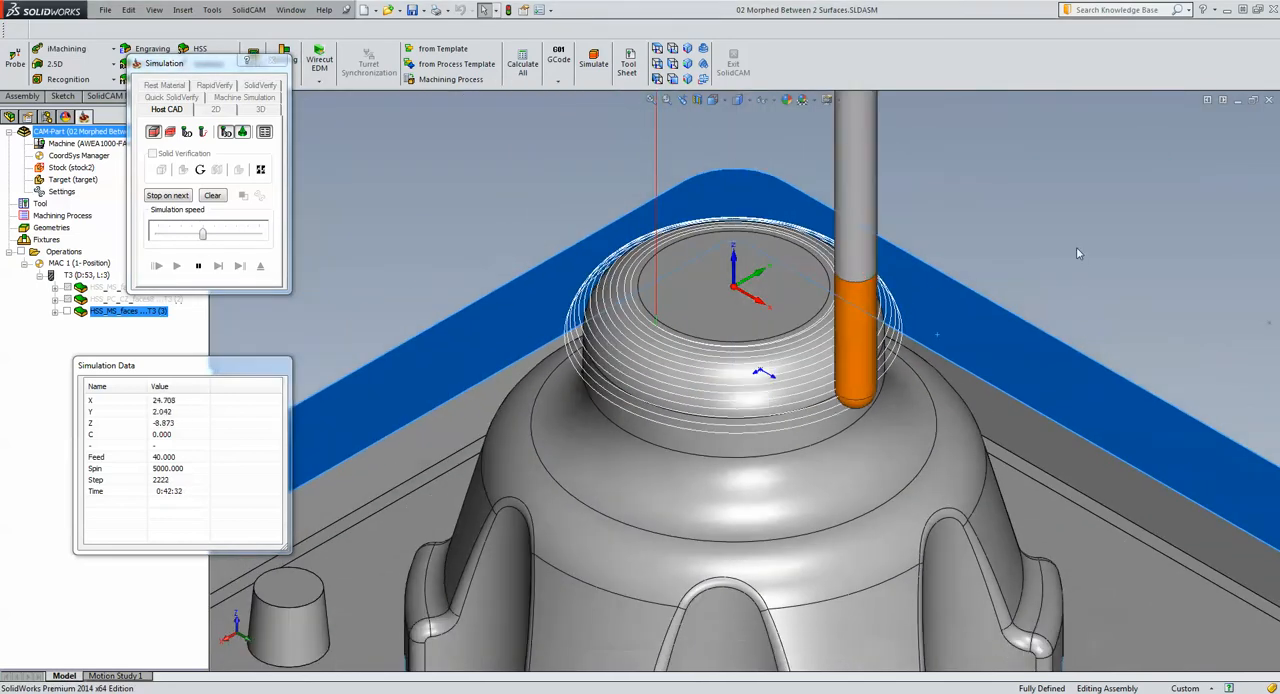
left_click(1076, 248)
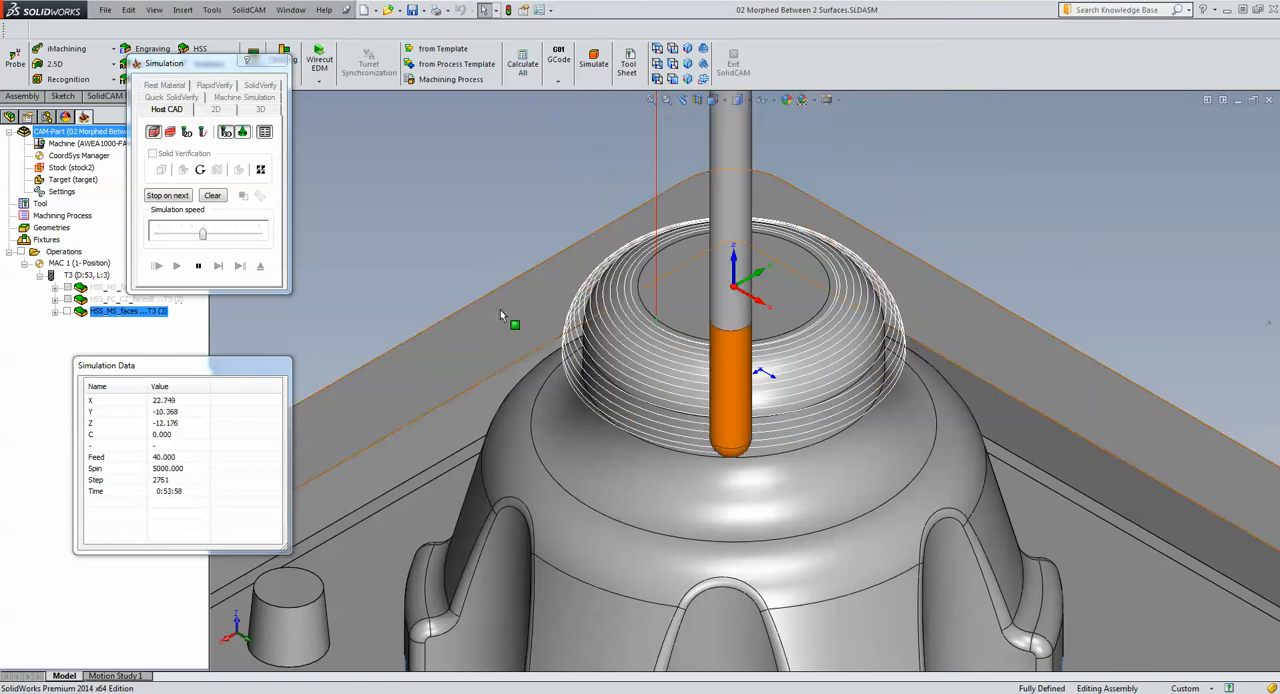
left_click(198, 268)
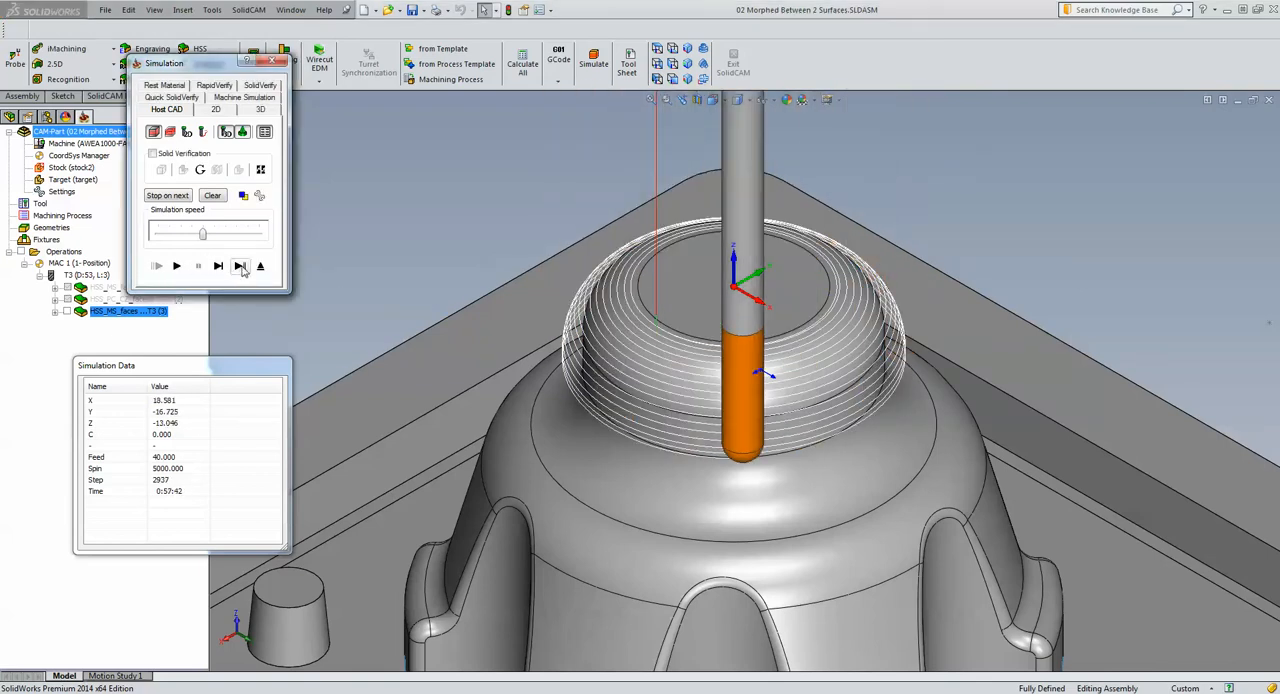
left_click(260, 266)
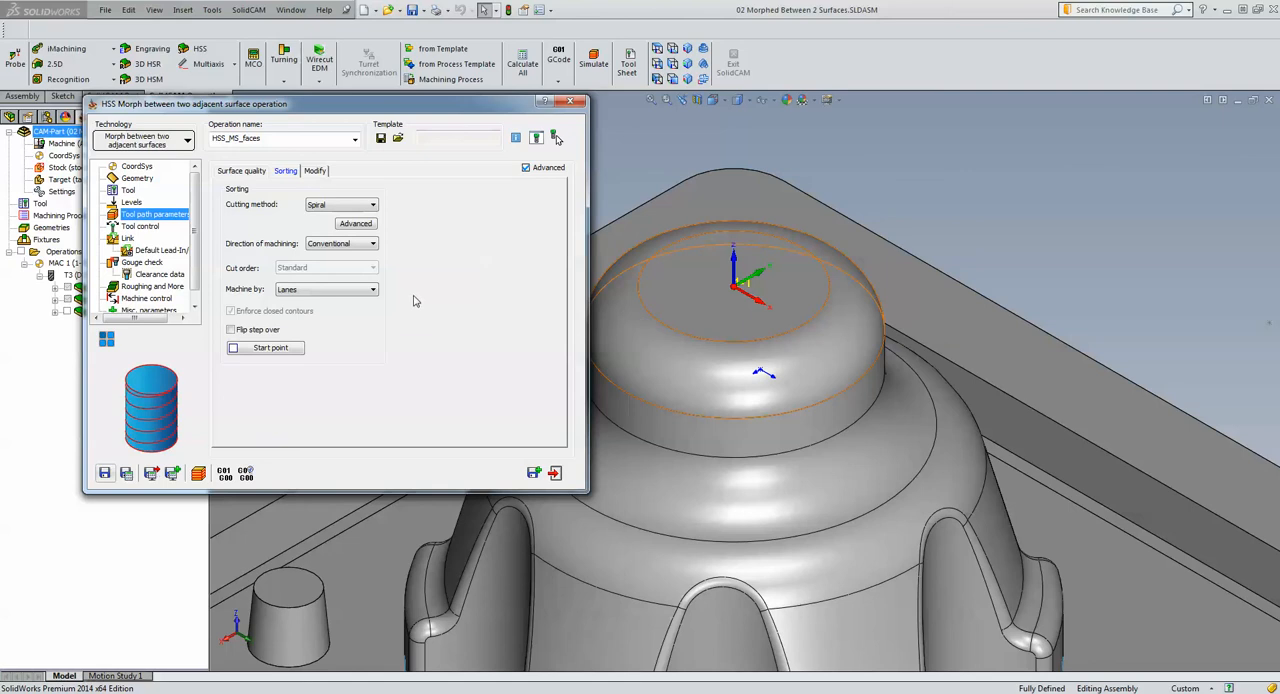
Change the morph operation's direction of machining to Climb, then save and calculate it
left_click(324, 247)
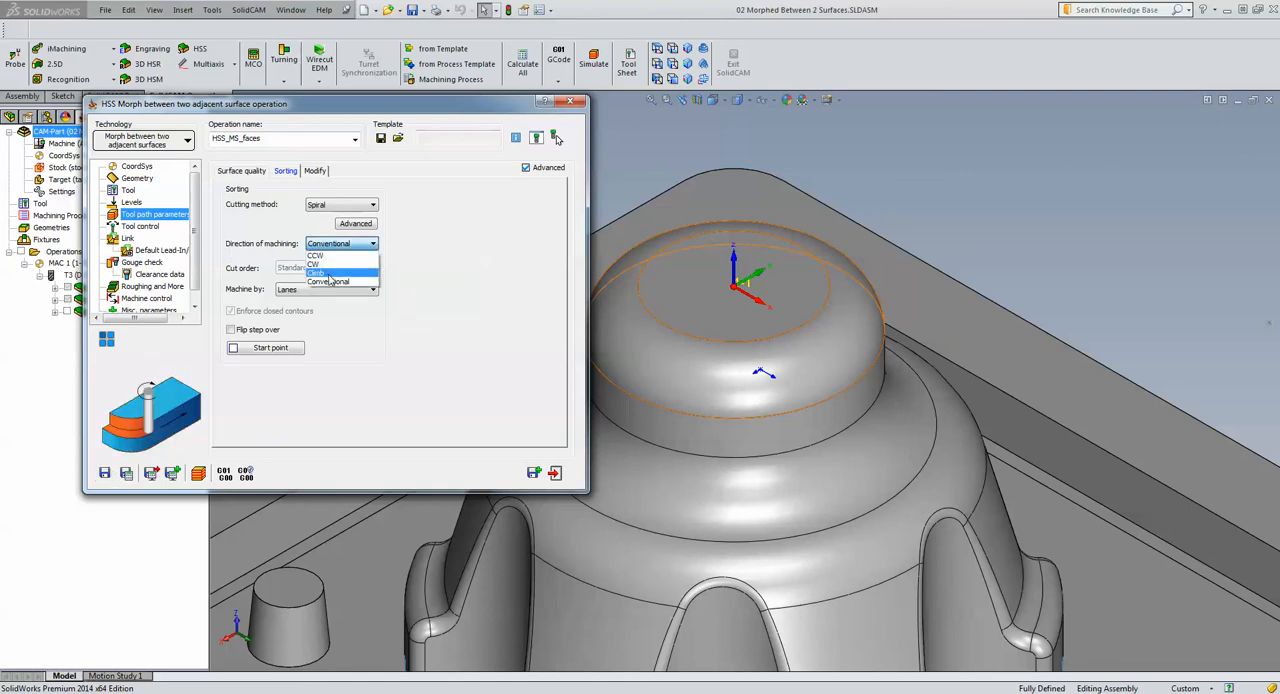
left_click(316, 272)
left_click(126, 476)
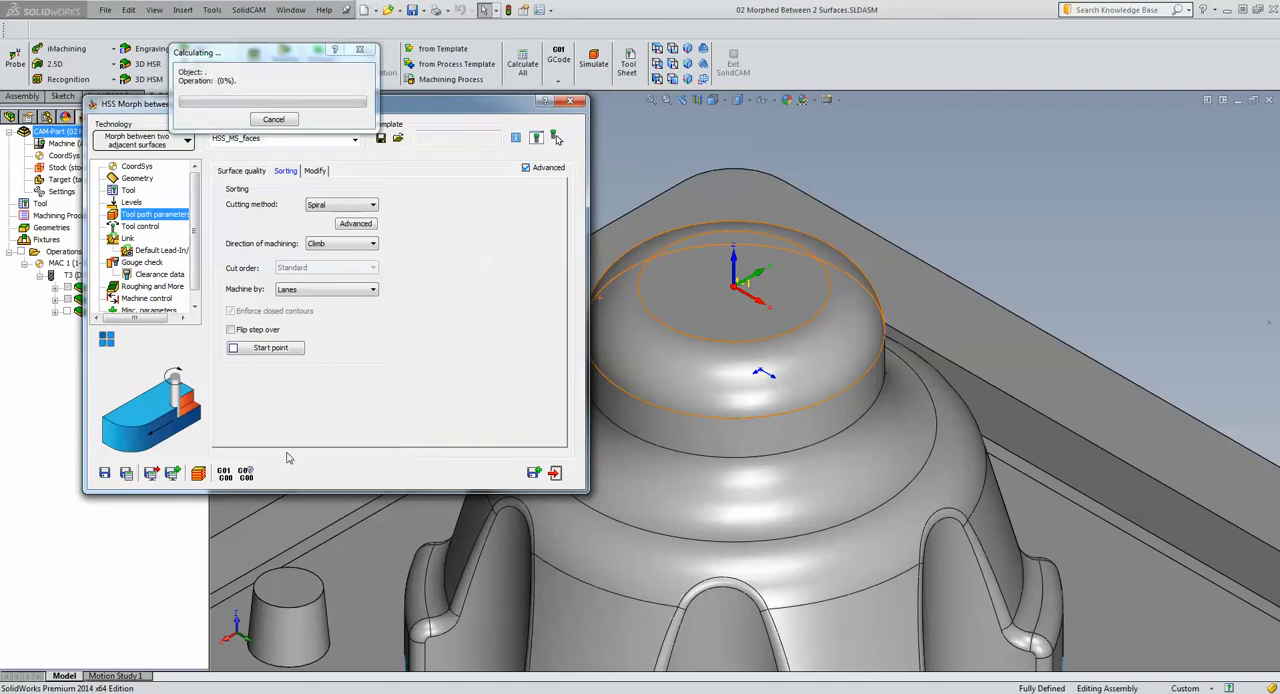
Simulate the recalculated morph tool path in host CAD, raising the speed to maximum, and exit the simulation and the operation
left_click(198, 474)
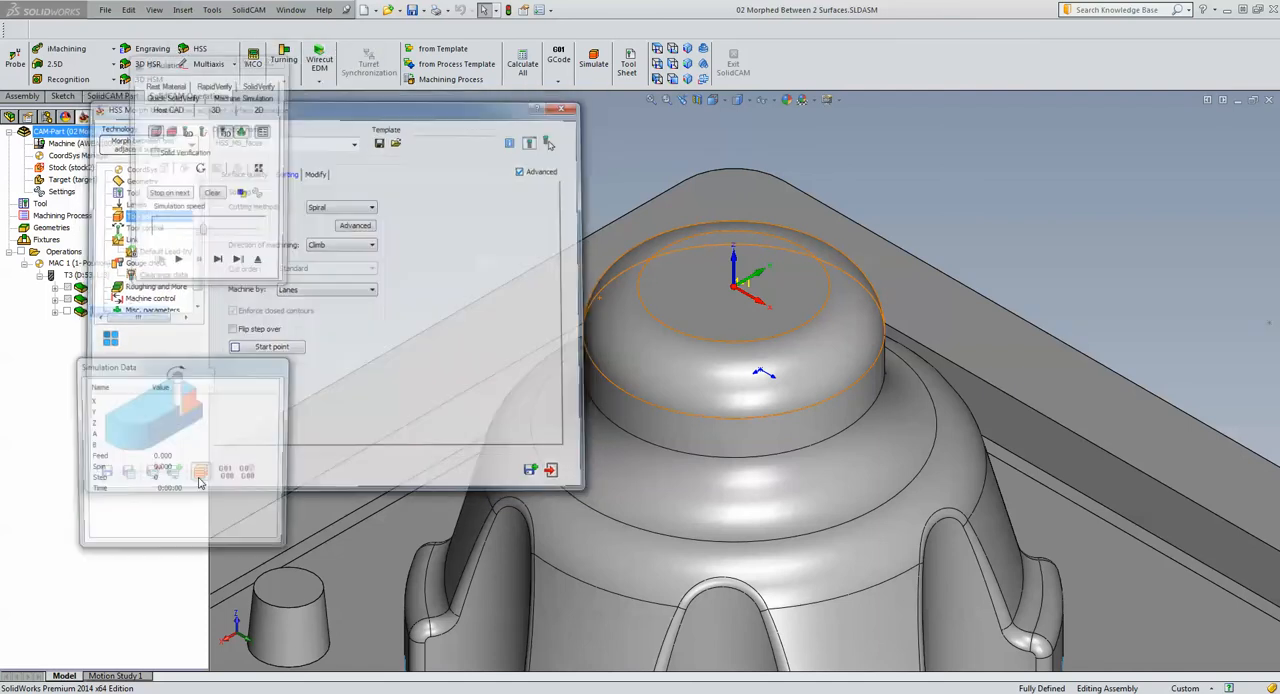
left_click(176, 266)
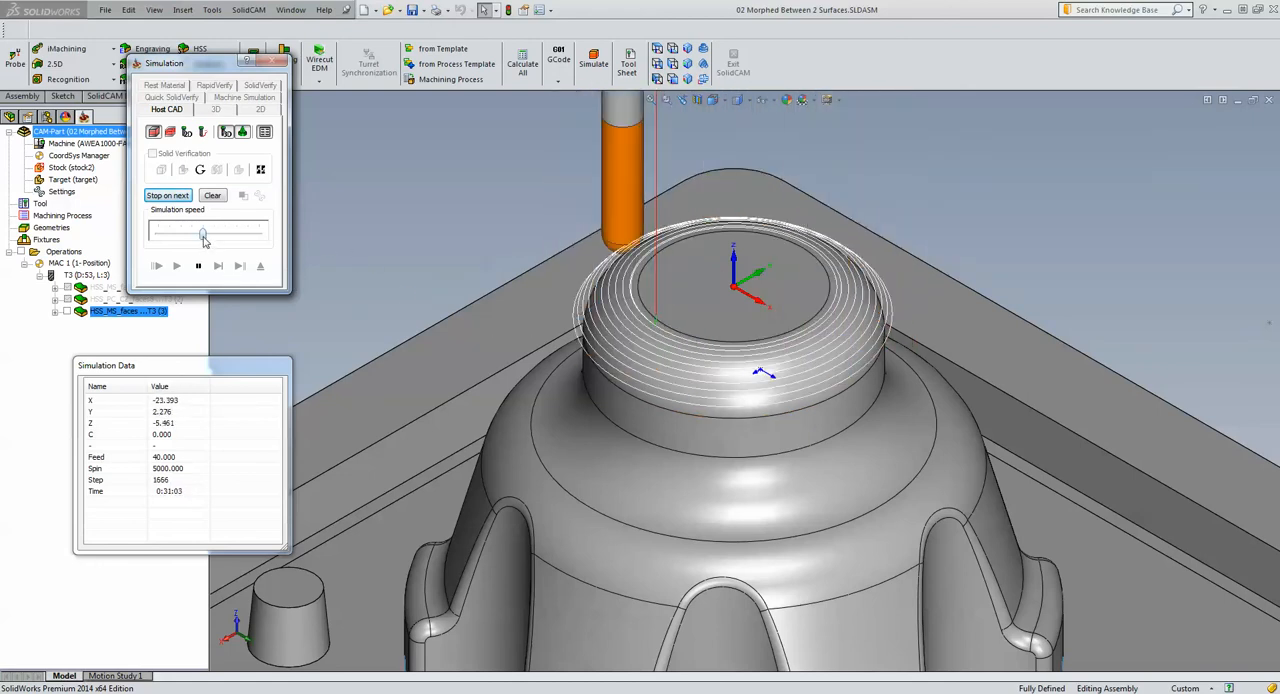
left_click_drag(204, 236, 258, 236)
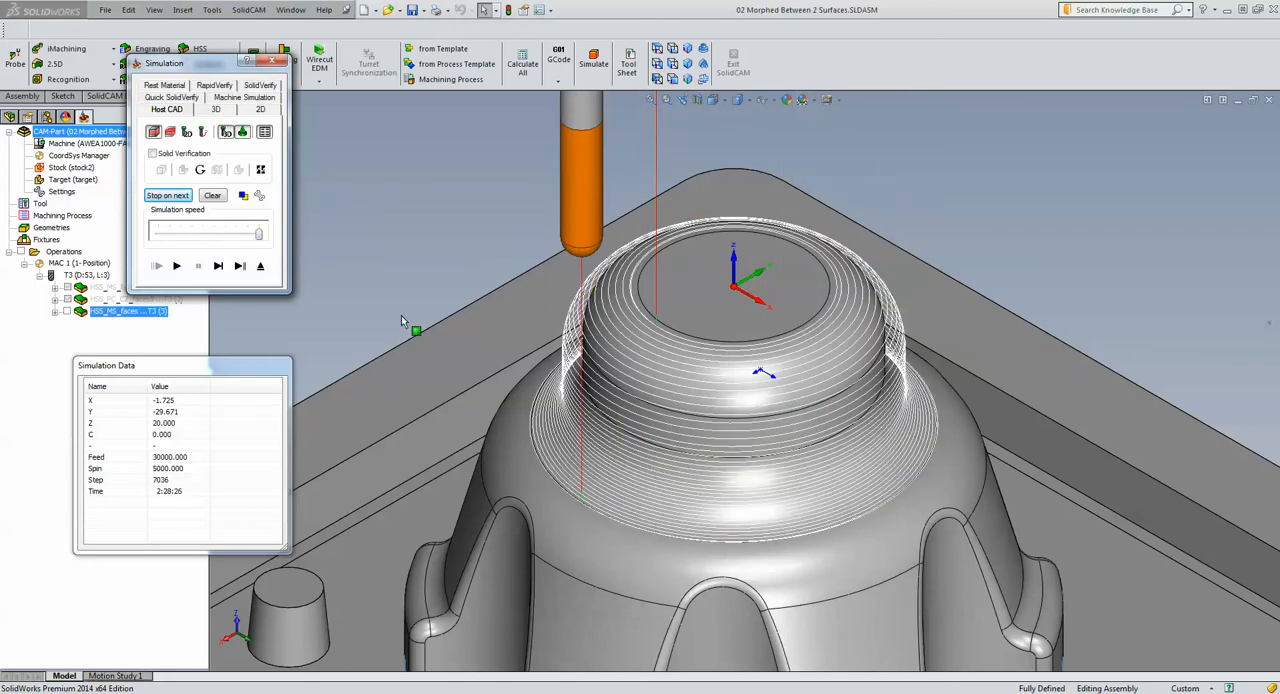
left_click(261, 266)
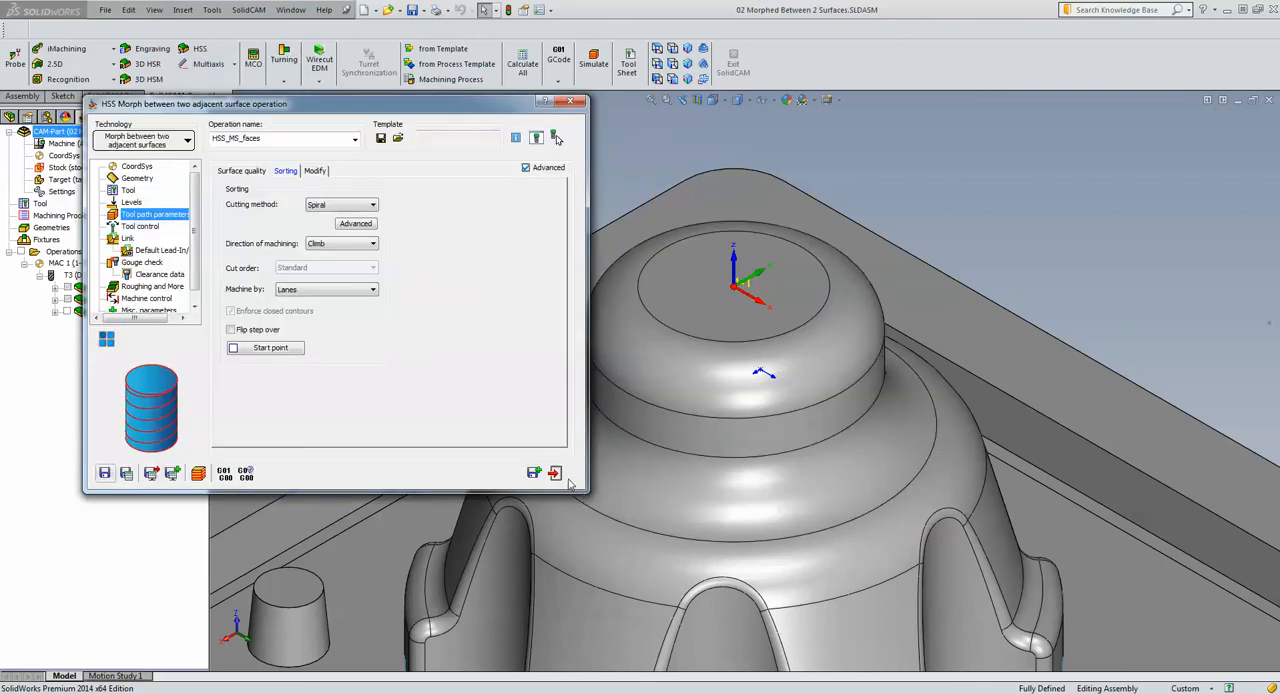
left_click(555, 473)
Examine the separate outer wall faces between the scalloped recesses around the dome's lower body
key("f")
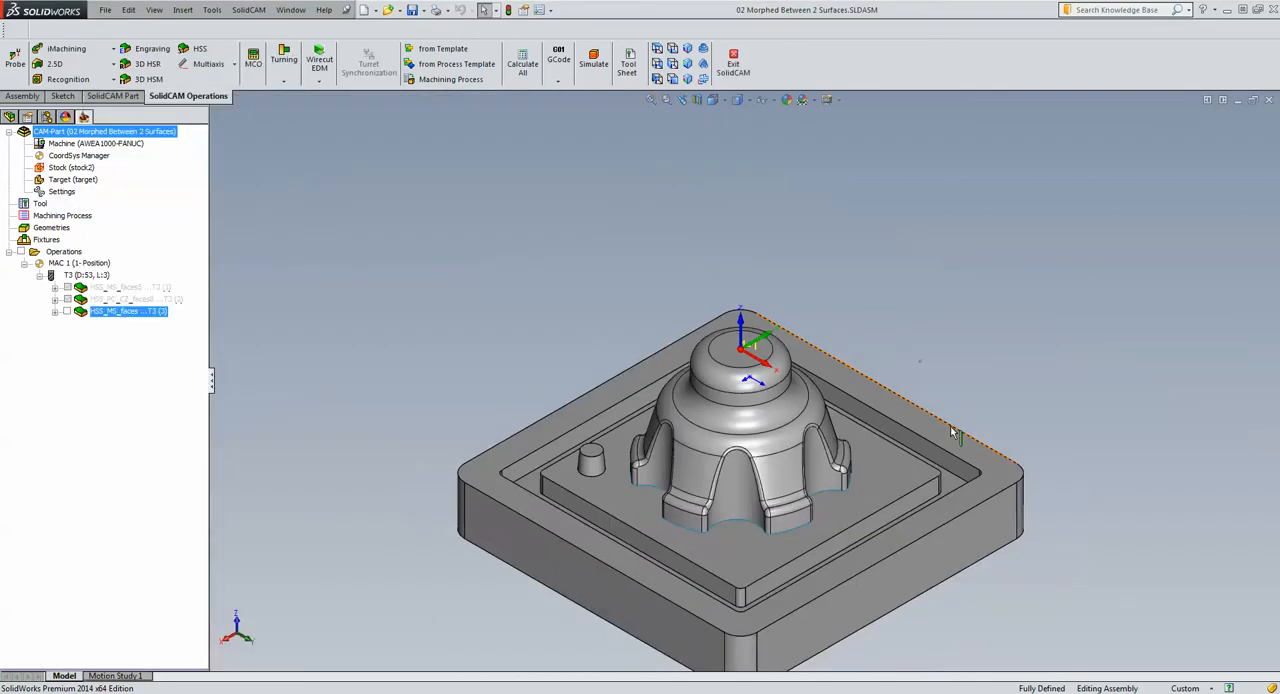
scroll(952, 433, "down", 3)
scroll(498, 536, "down", 2)
scroll(498, 536, "up", 4)
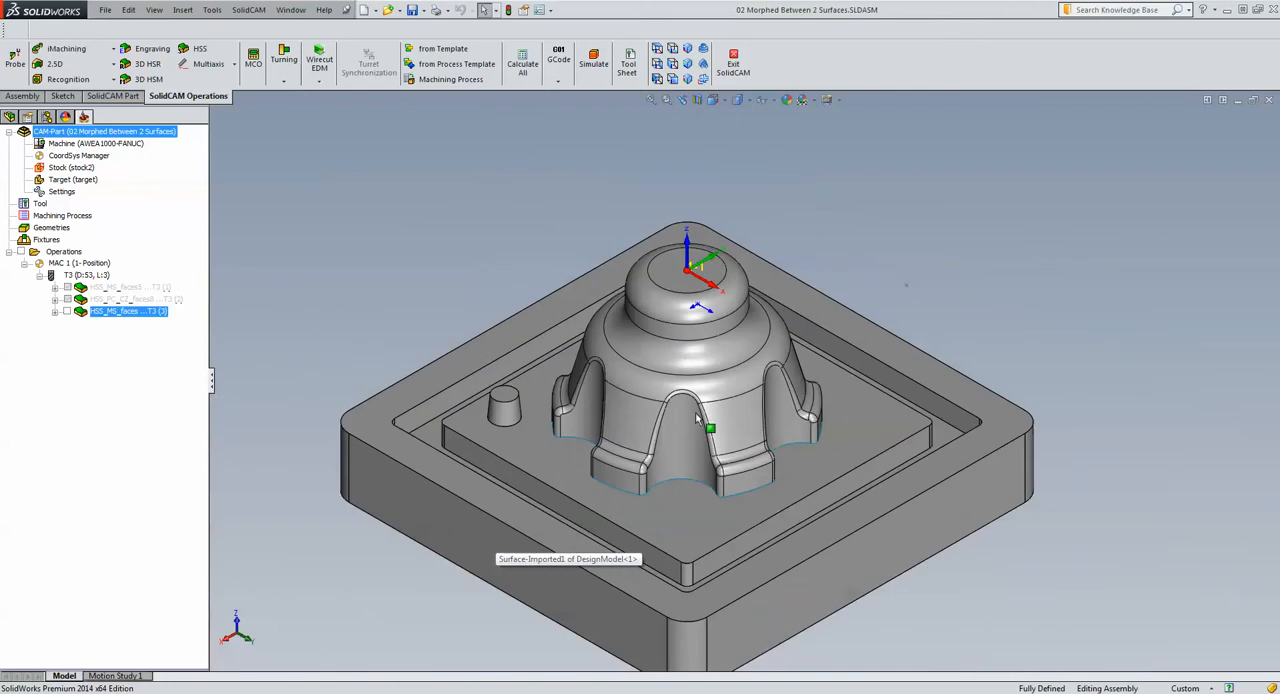
left_click(741, 421)
left_click(631, 423)
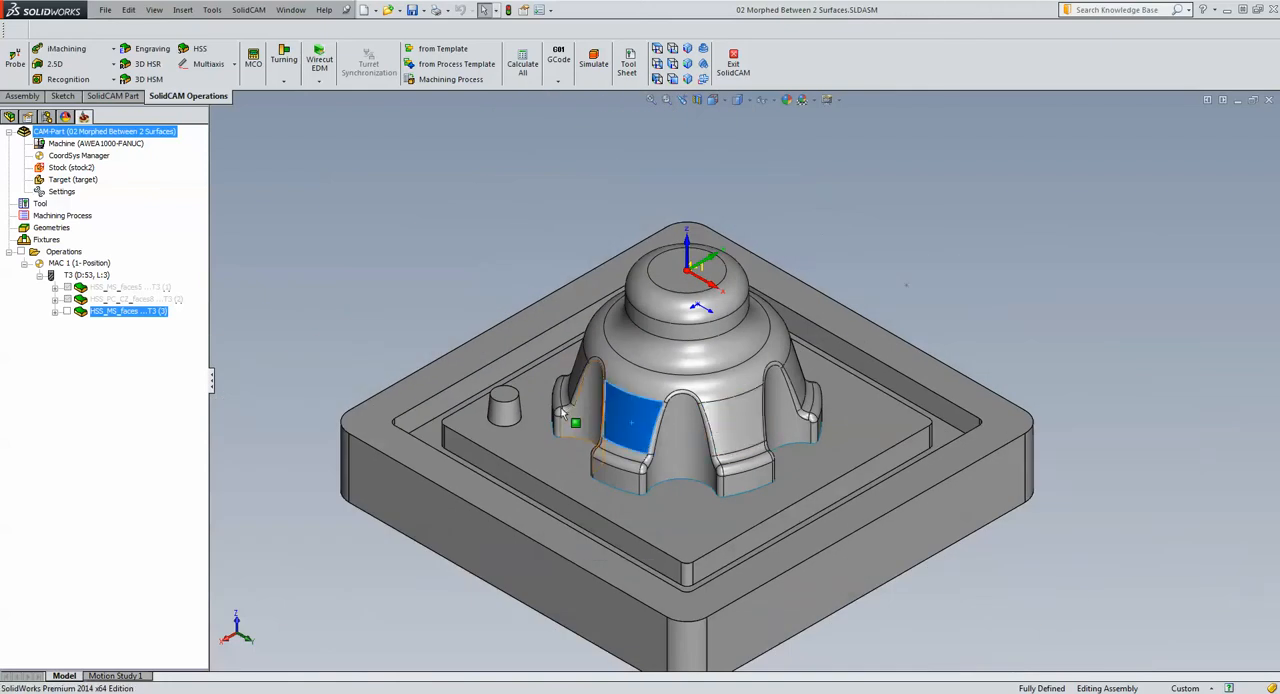
middle_click_drag(683, 440, 637, 403)
left_click(633, 385)
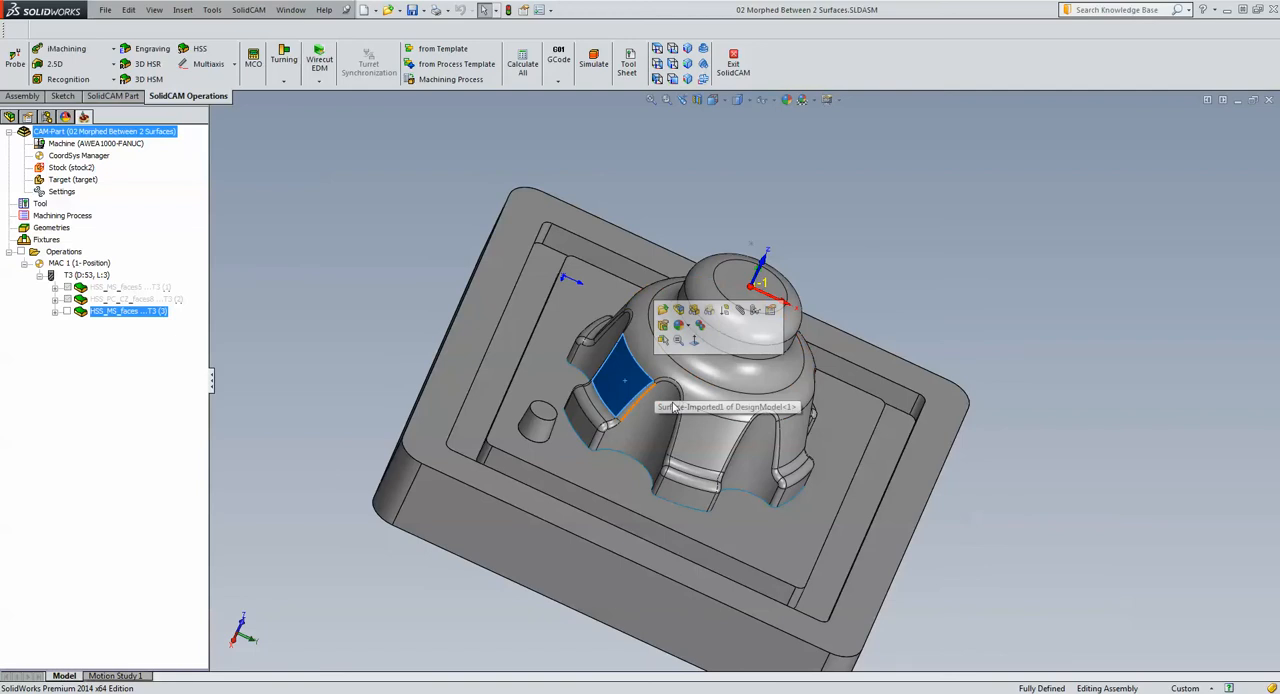
middle_click_drag(724, 432, 681, 415)
left_click(973, 320)
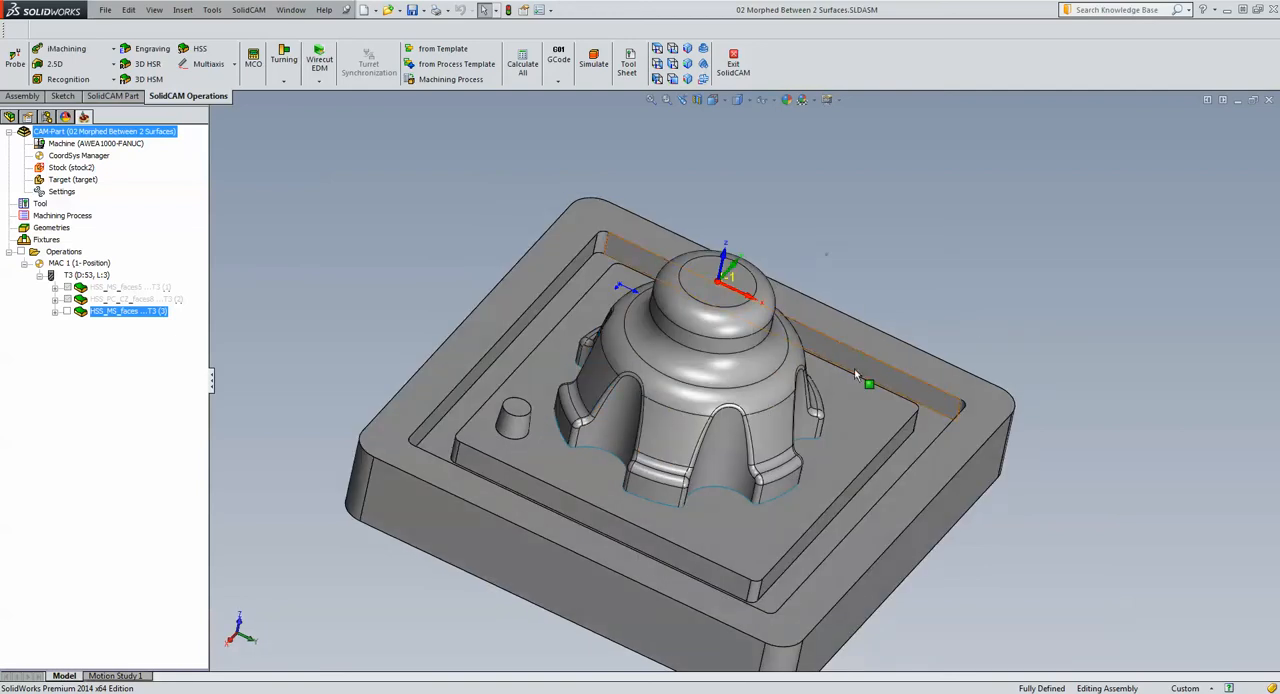
middle_click_drag(813, 300, 850, 290)
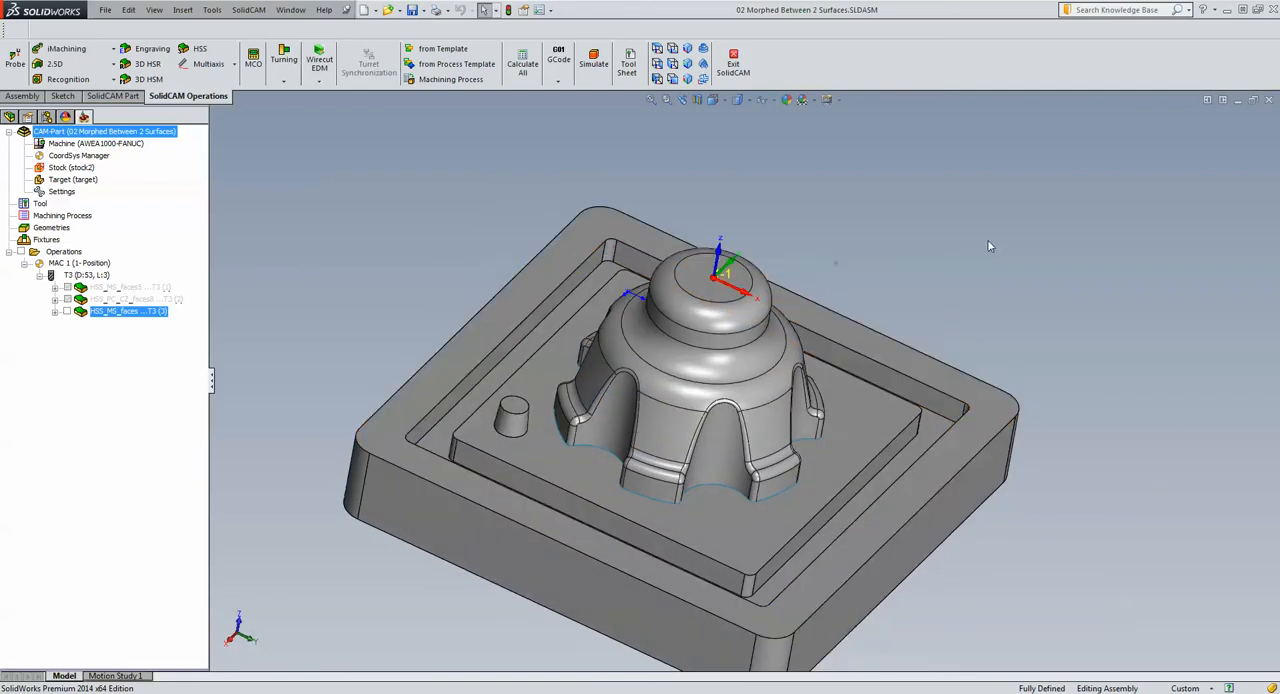
left_click(772, 440)
left_click(680, 432)
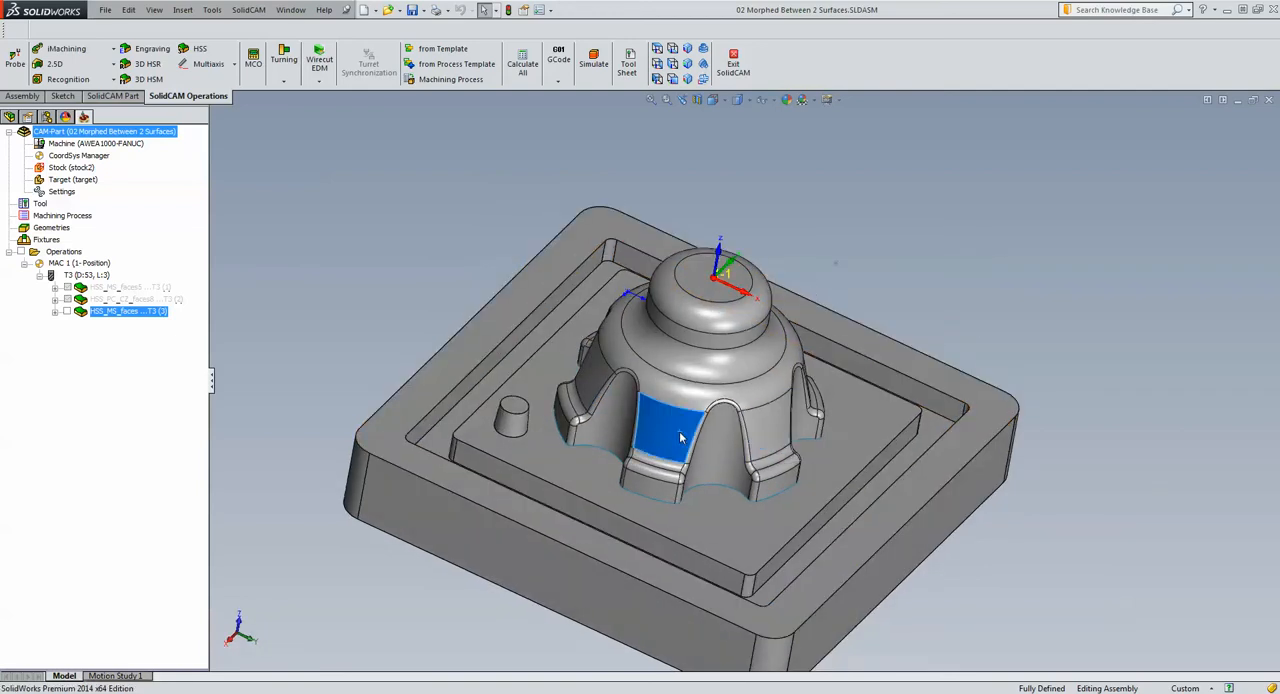
left_click(589, 389)
left_click(339, 248)
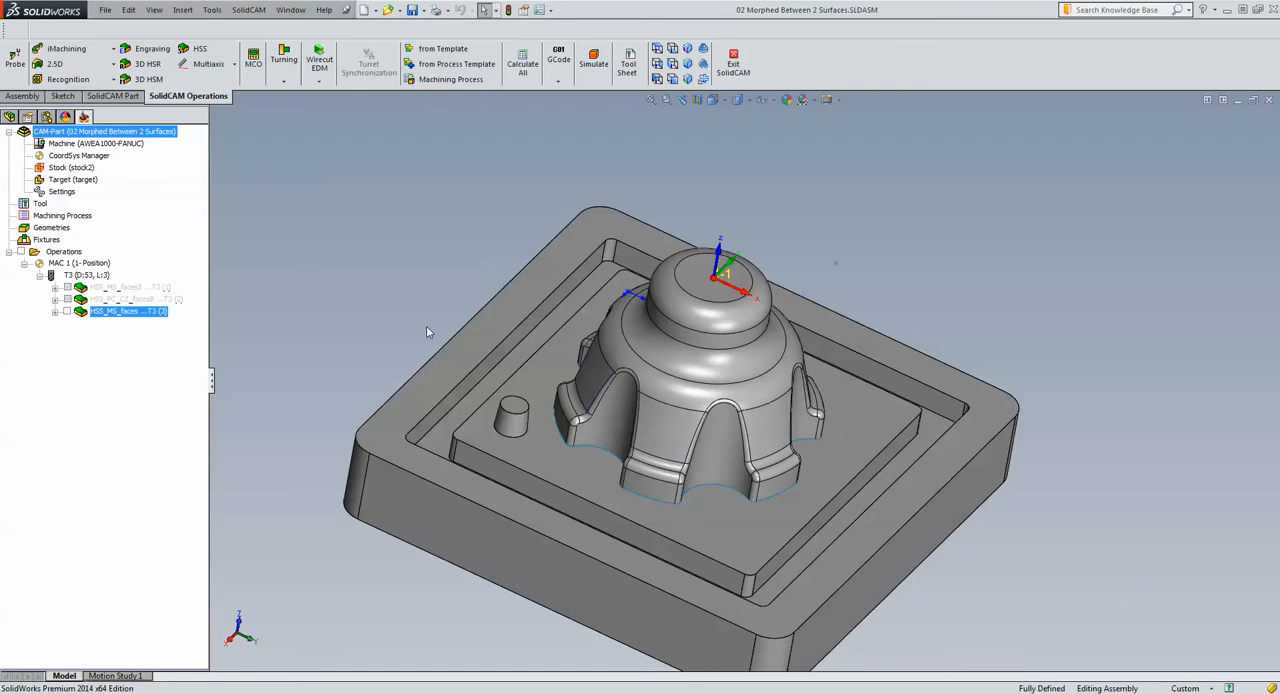
Start a new HSS operation using the Parallel cuts: Constant Z technology
left_click(203, 51)
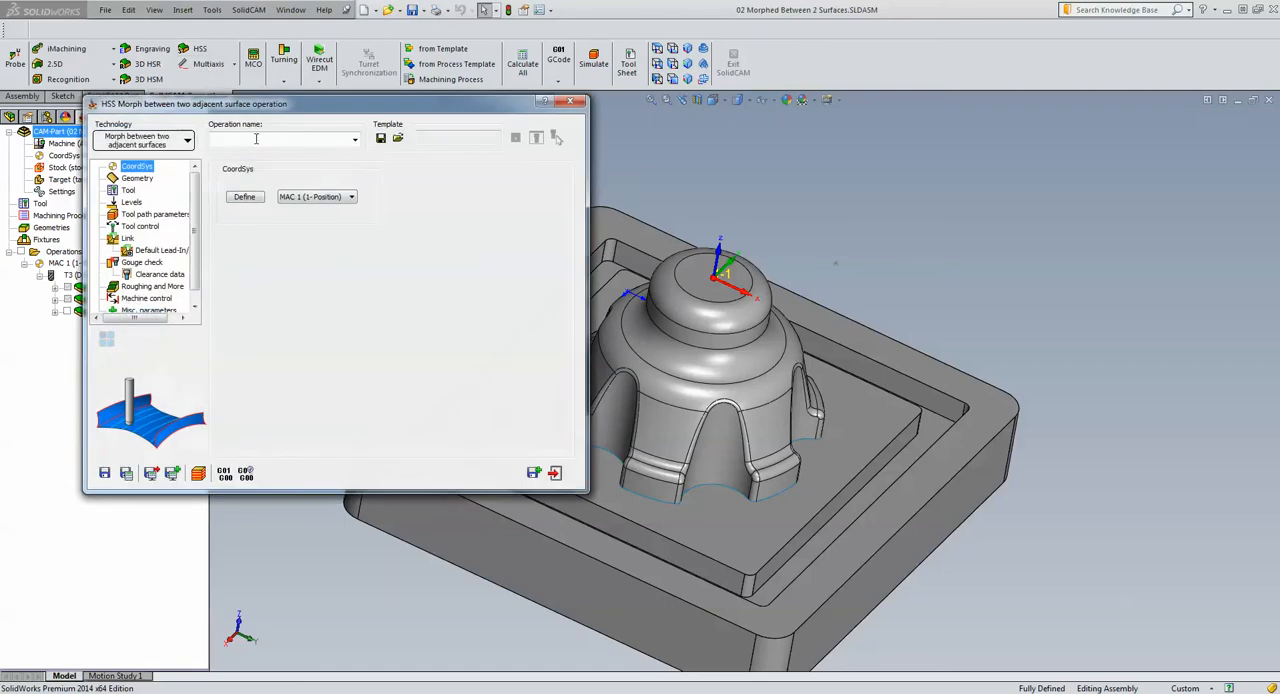
left_click(145, 141)
mouse_move(147, 160)
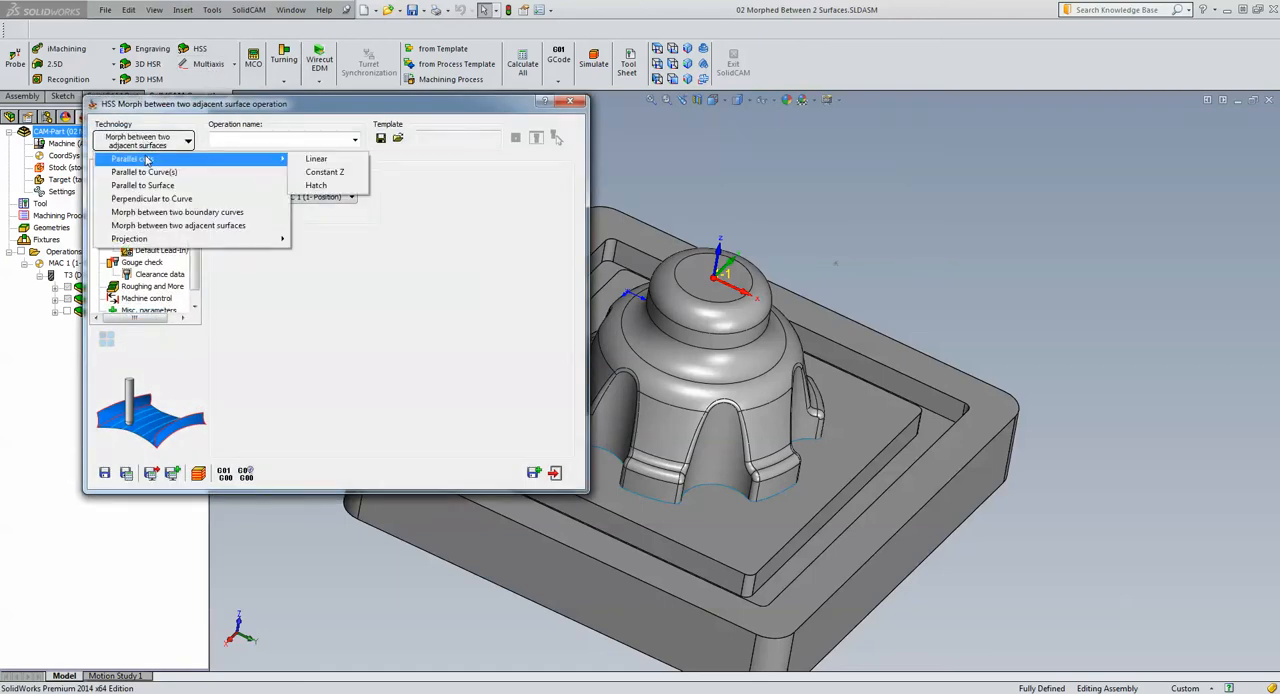
left_click(316, 174)
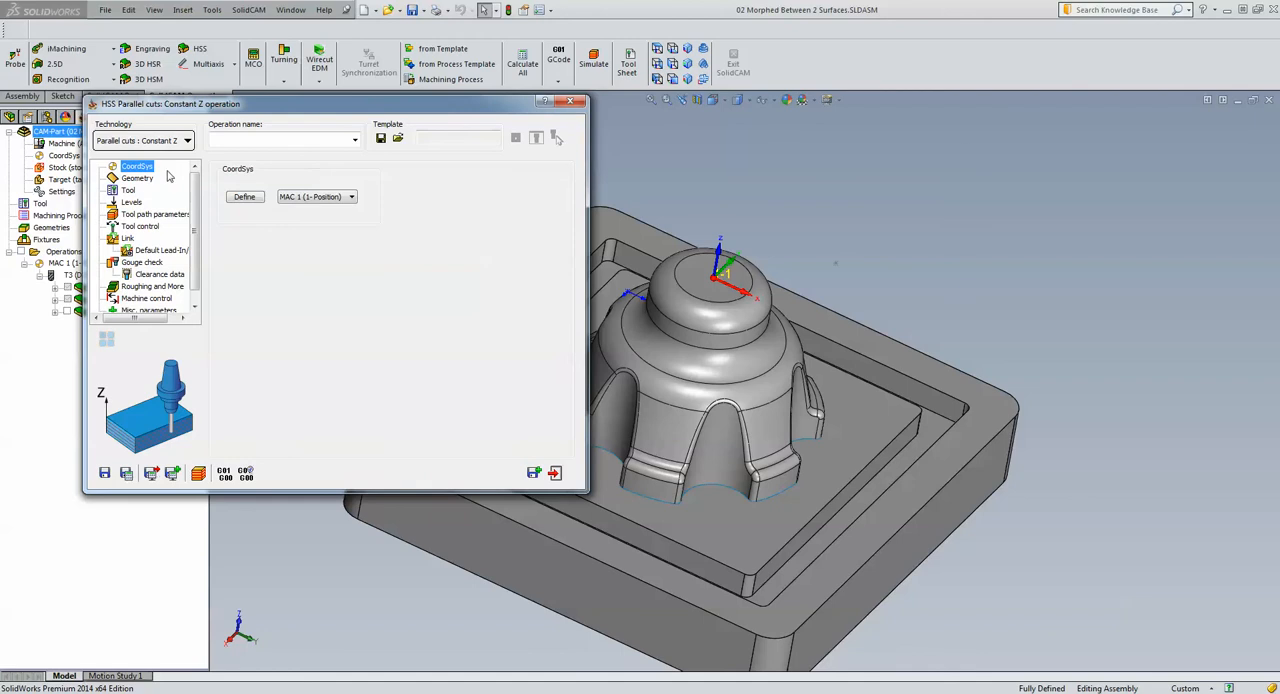
Define a new drive surface geometry, faces3, from the six outer wall faces between the dome's scalloped recesses
left_click(137, 179)
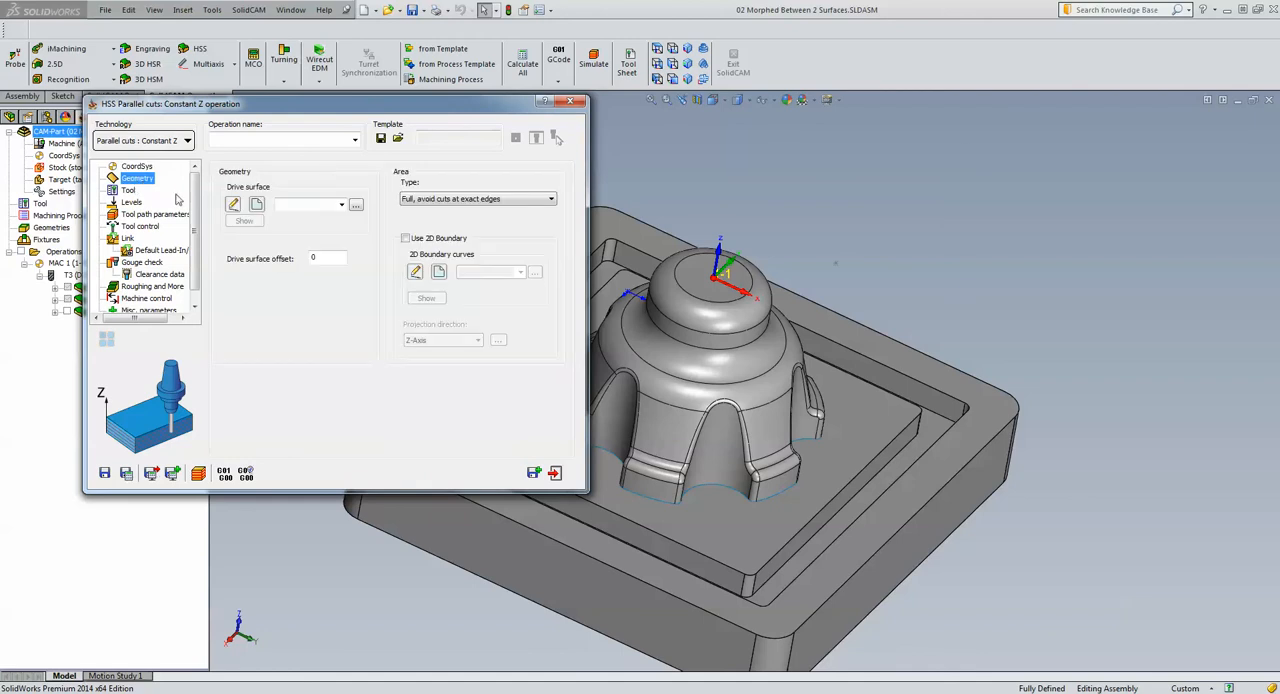
left_click(258, 205)
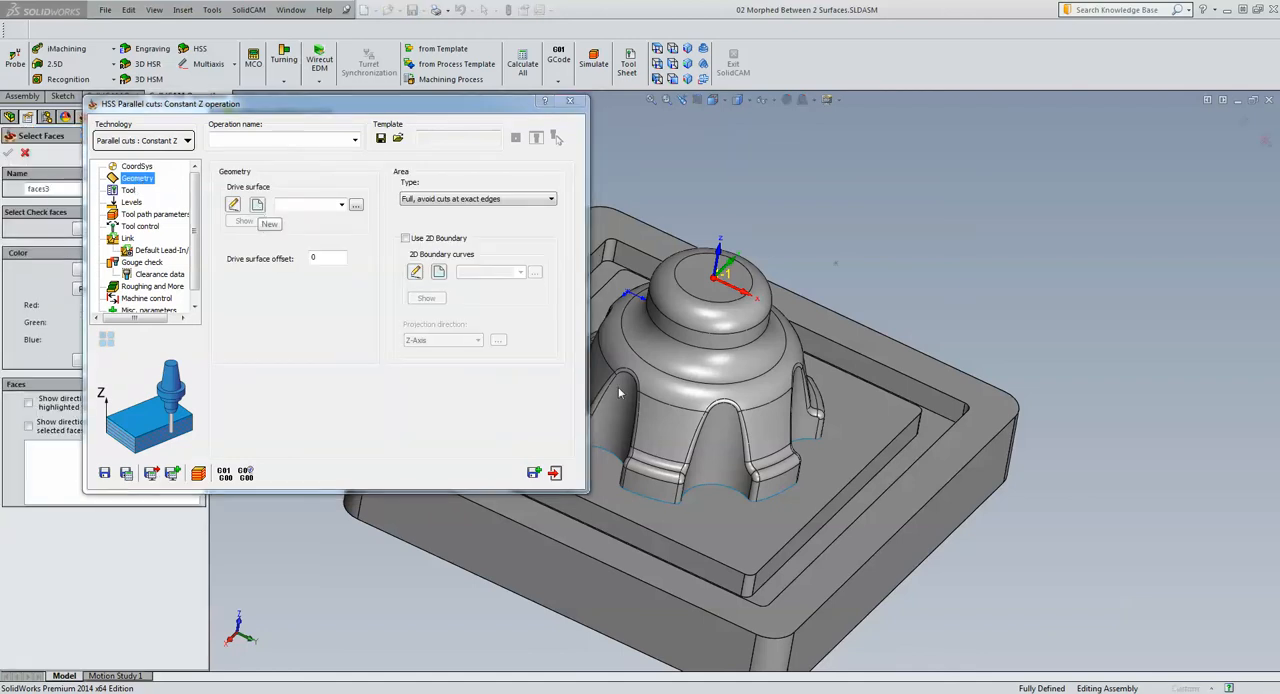
left_click(663, 423)
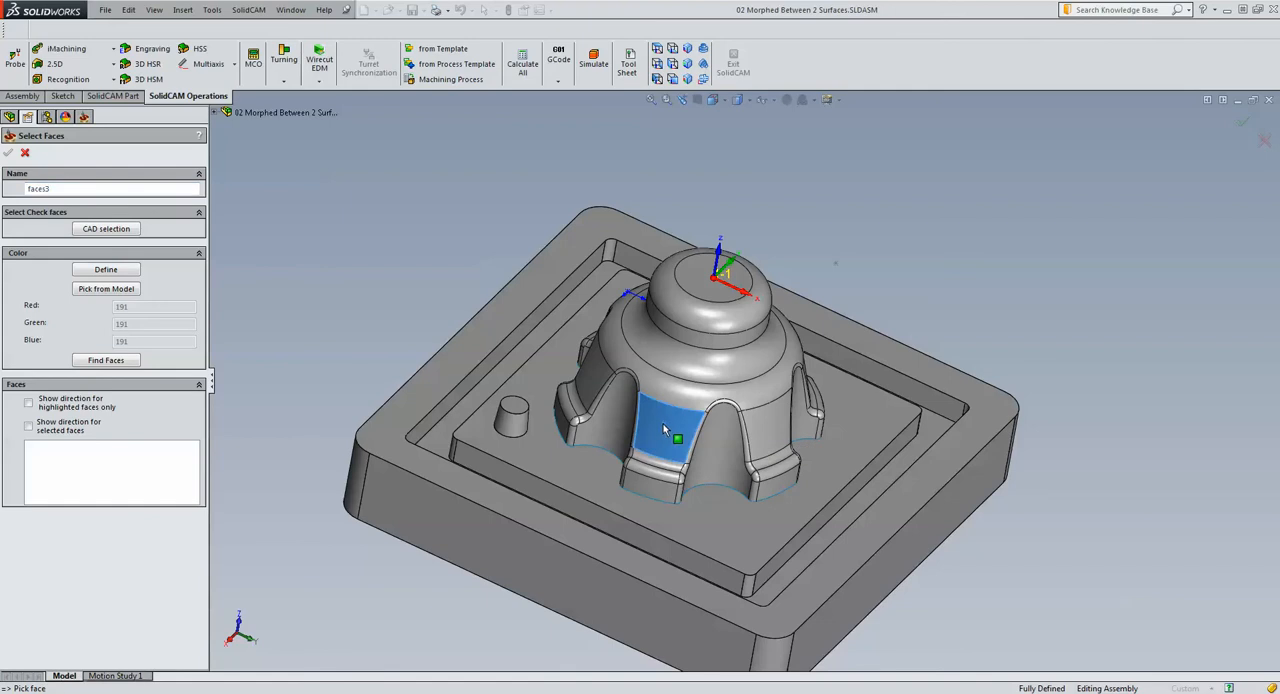
left_click(591, 390)
mouse_move(591, 390)
middle_mouse_down()
mouse_move(651, 324)
mouse_move(635, 358)
mouse_move(588, 391)
middle_mouse_up()
left_click(654, 332)
left_click(635, 362)
left_click(594, 397)
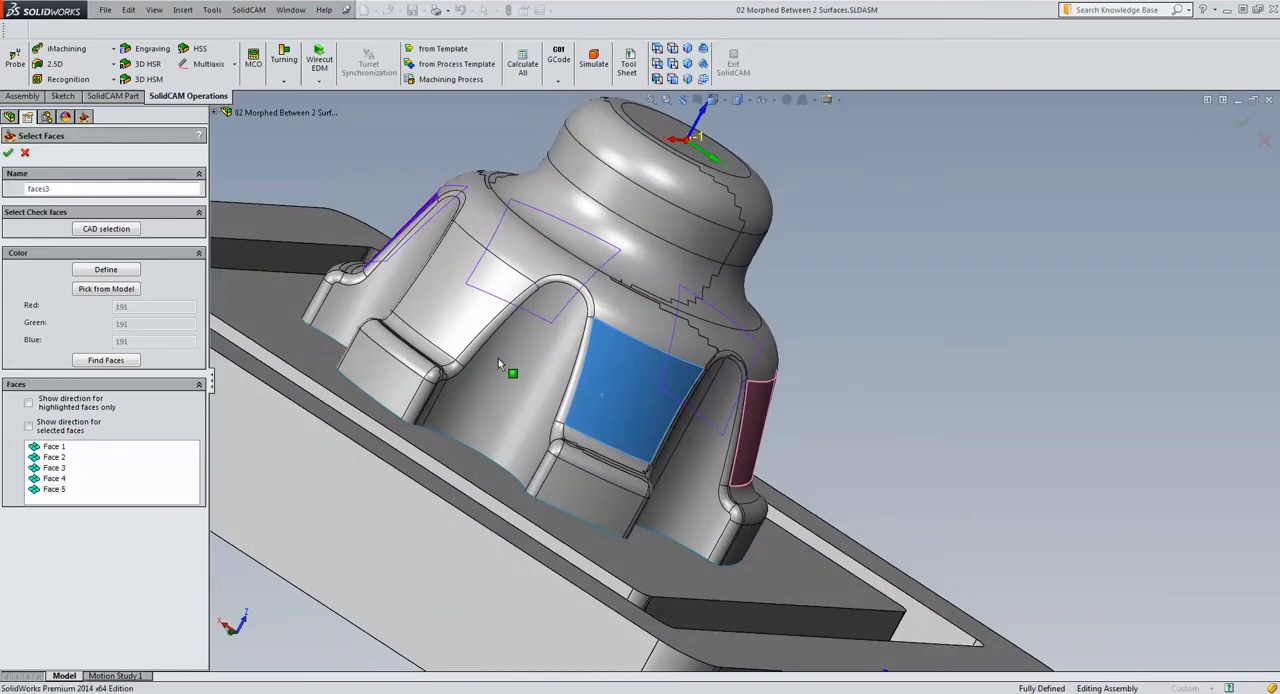
middle_click_drag(508, 366, 490, 345)
left_click(499, 344)
scroll(1005, 309, "up", 4)
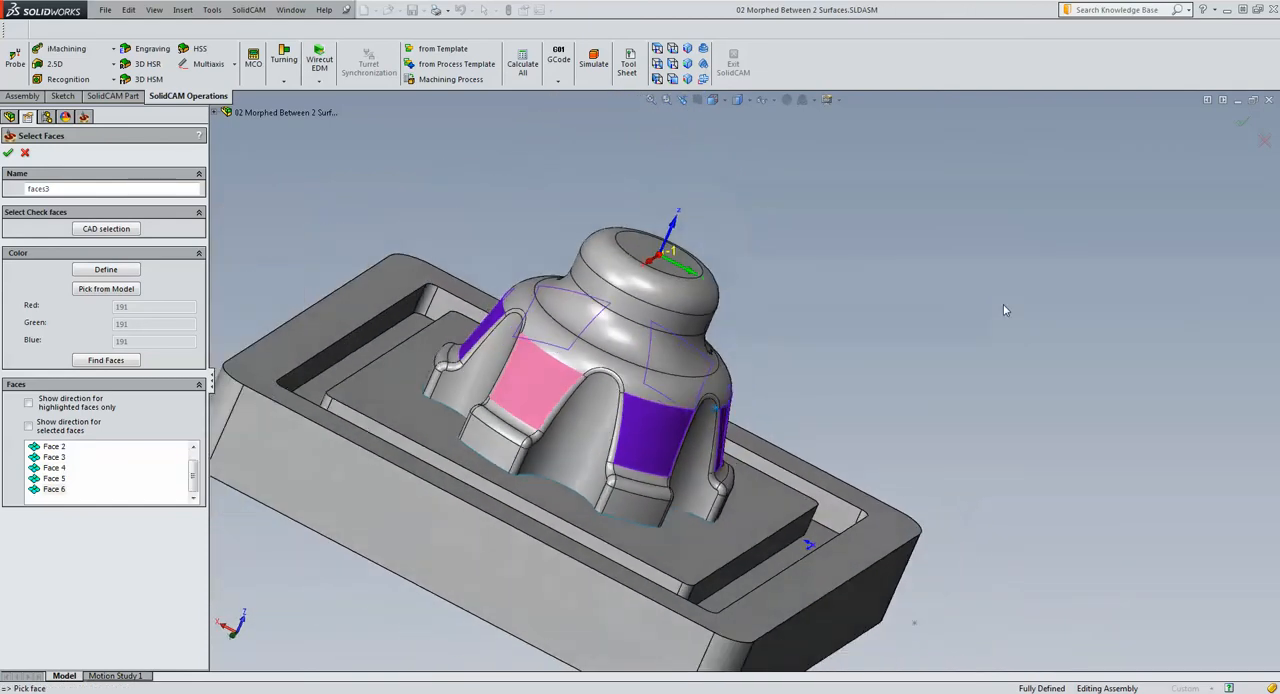
middle_click_drag(1005, 309, 1068, 273)
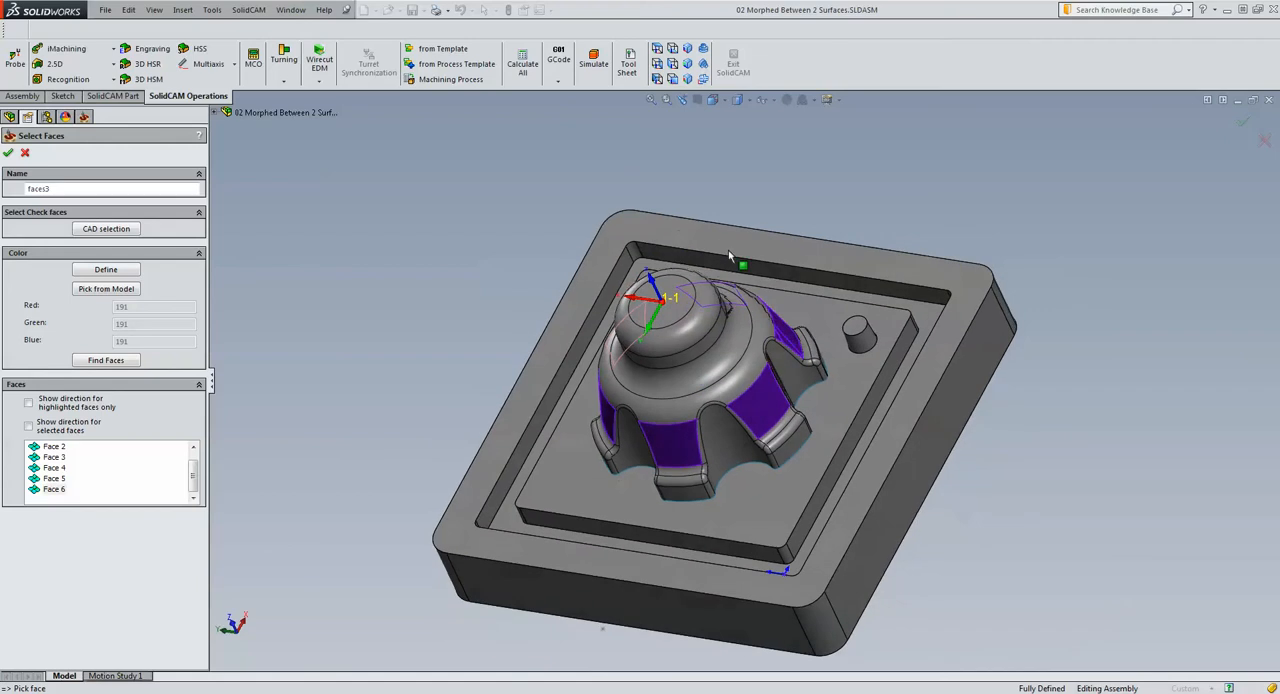
left_click(8, 152)
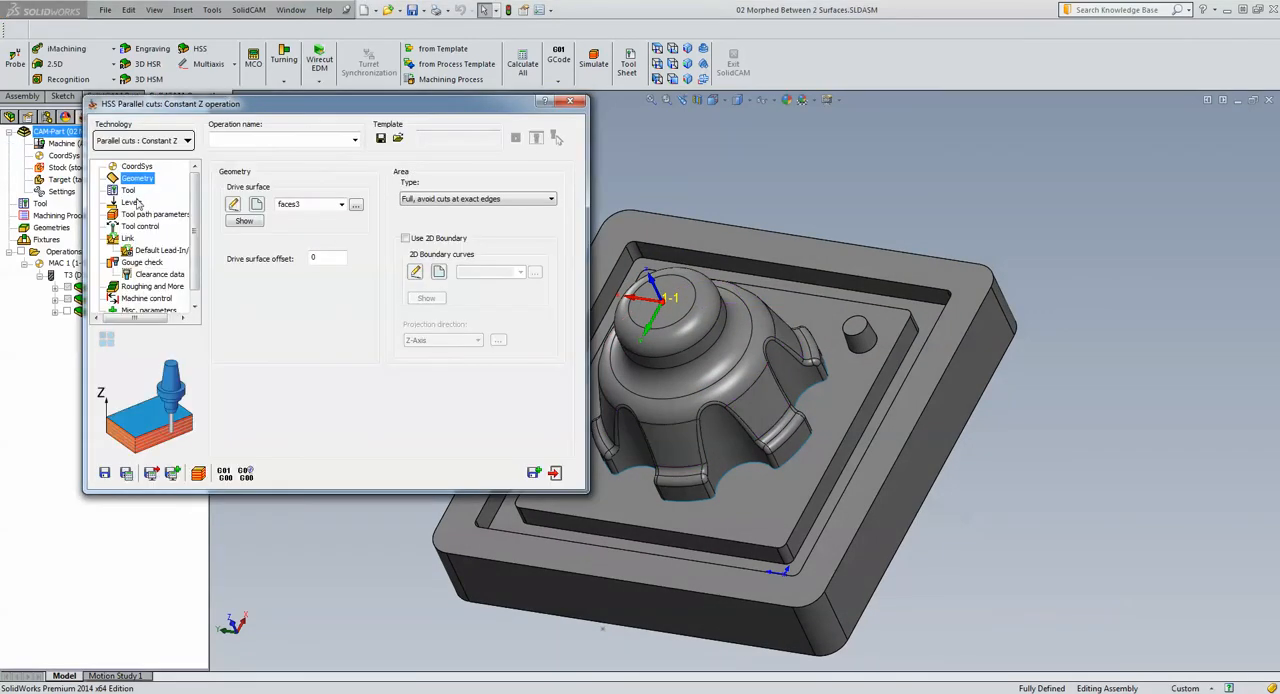
Assign tool 3, the 6 mm ball nose mill, to the Constant Z operation
left_click(128, 190)
left_click(285, 330)
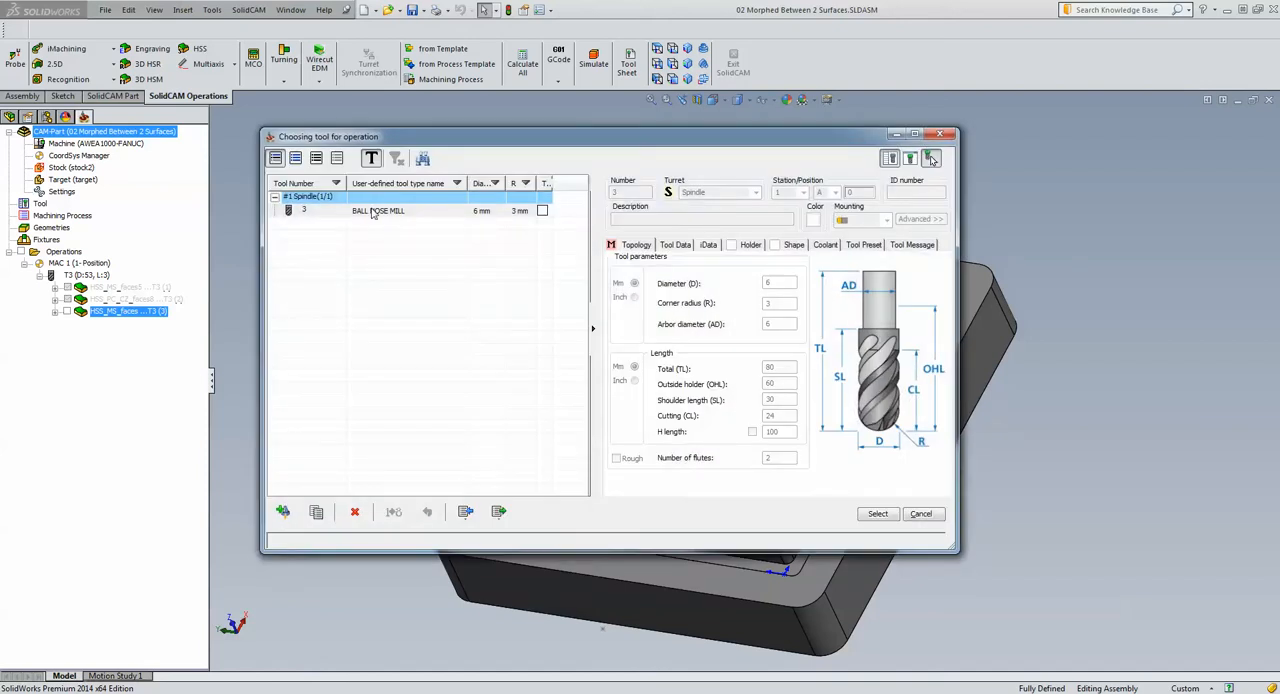
left_click(372, 212)
left_click(879, 515)
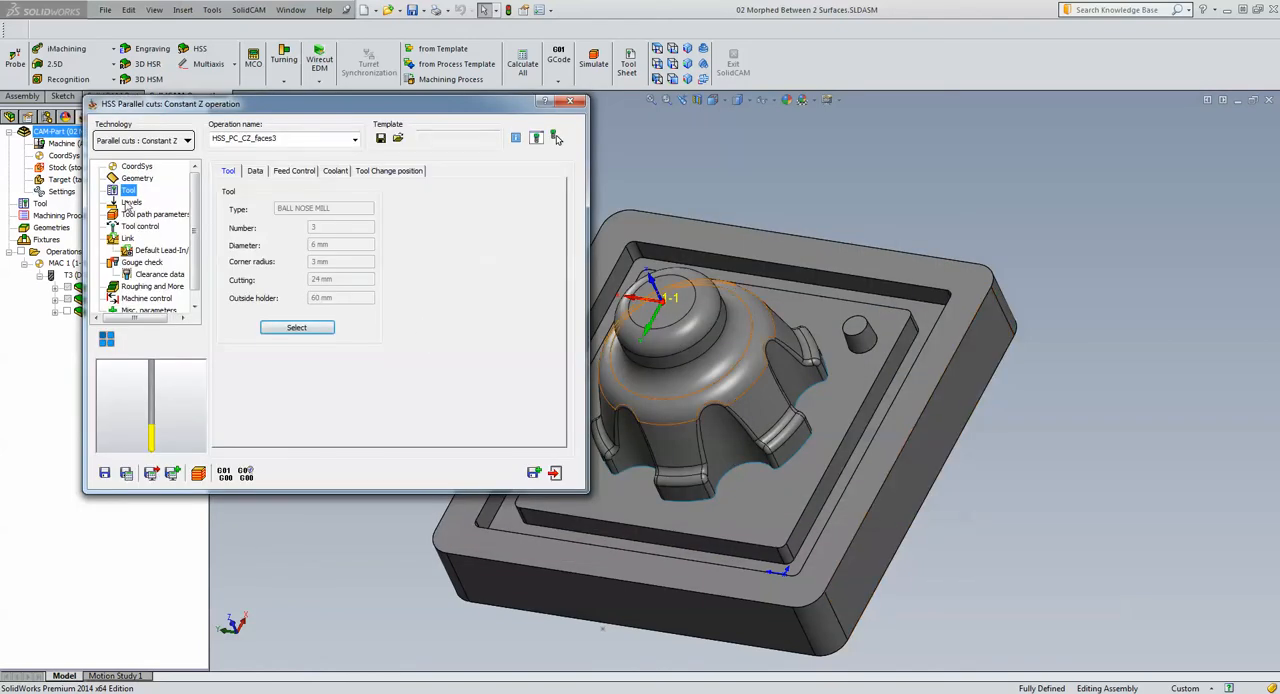
Review the levels and step over settings, keep a maximum step over of 1, and save and calculate the Constant Z operation
left_click(129, 203)
left_click(152, 214)
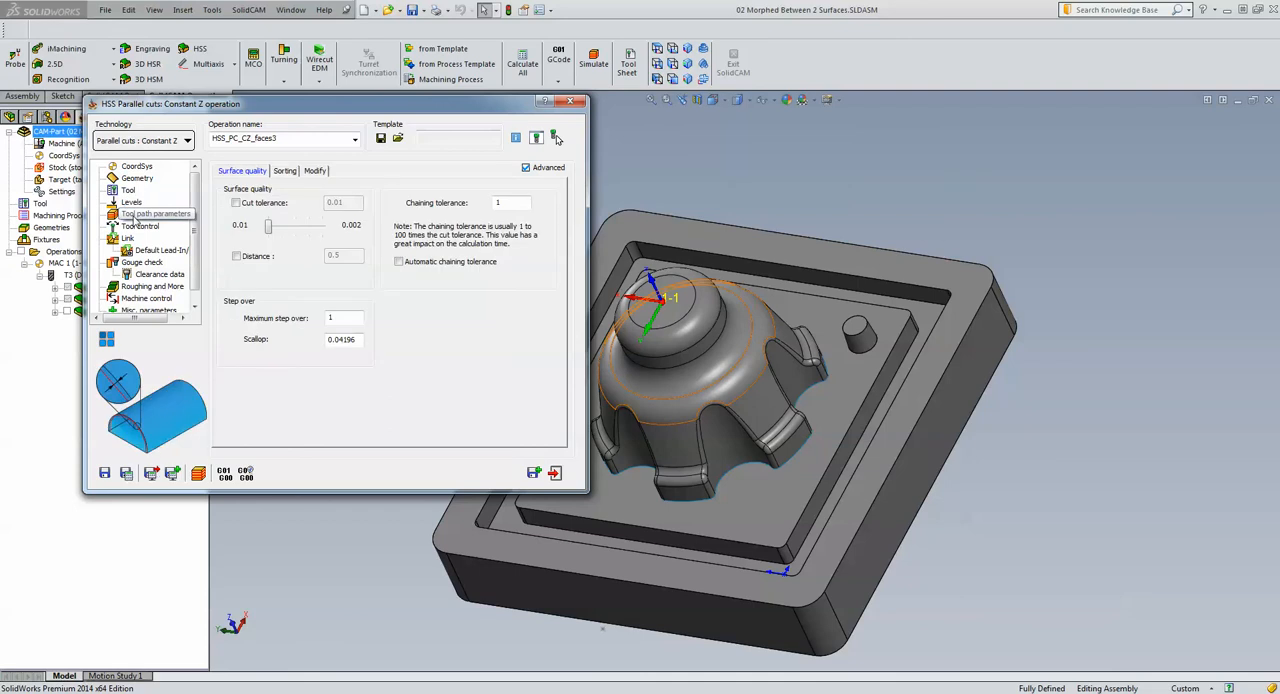
left_click(346, 318)
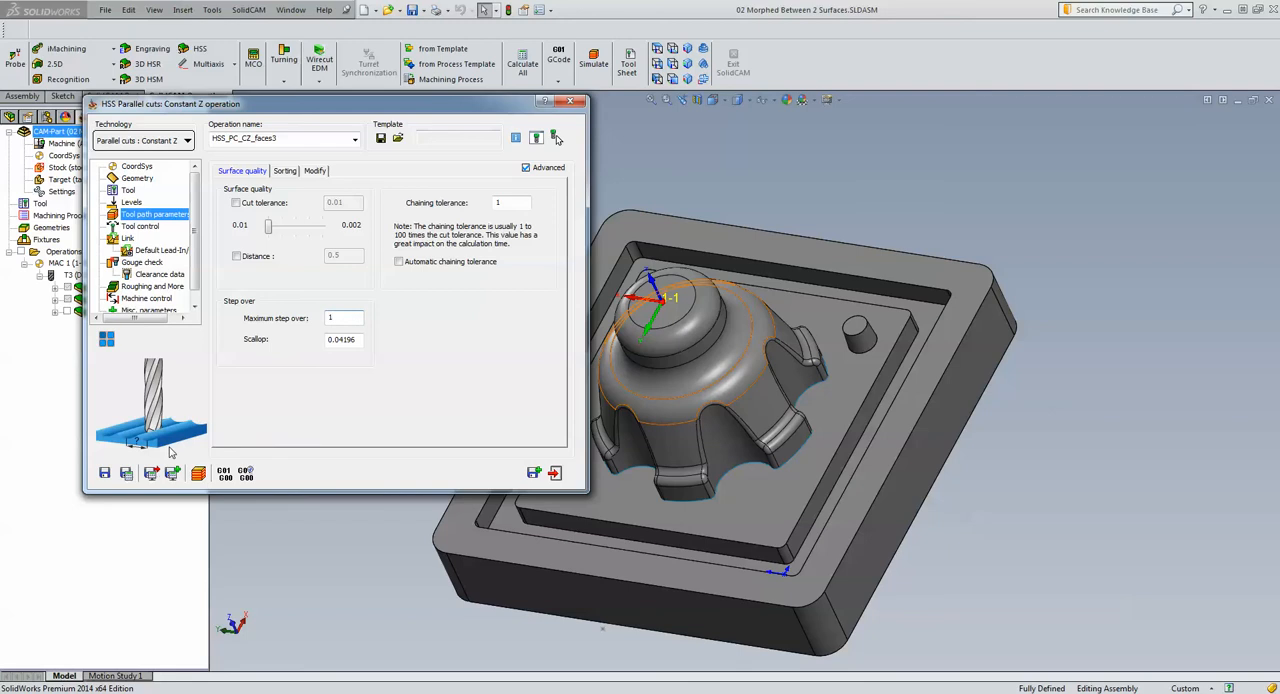
left_click(127, 474)
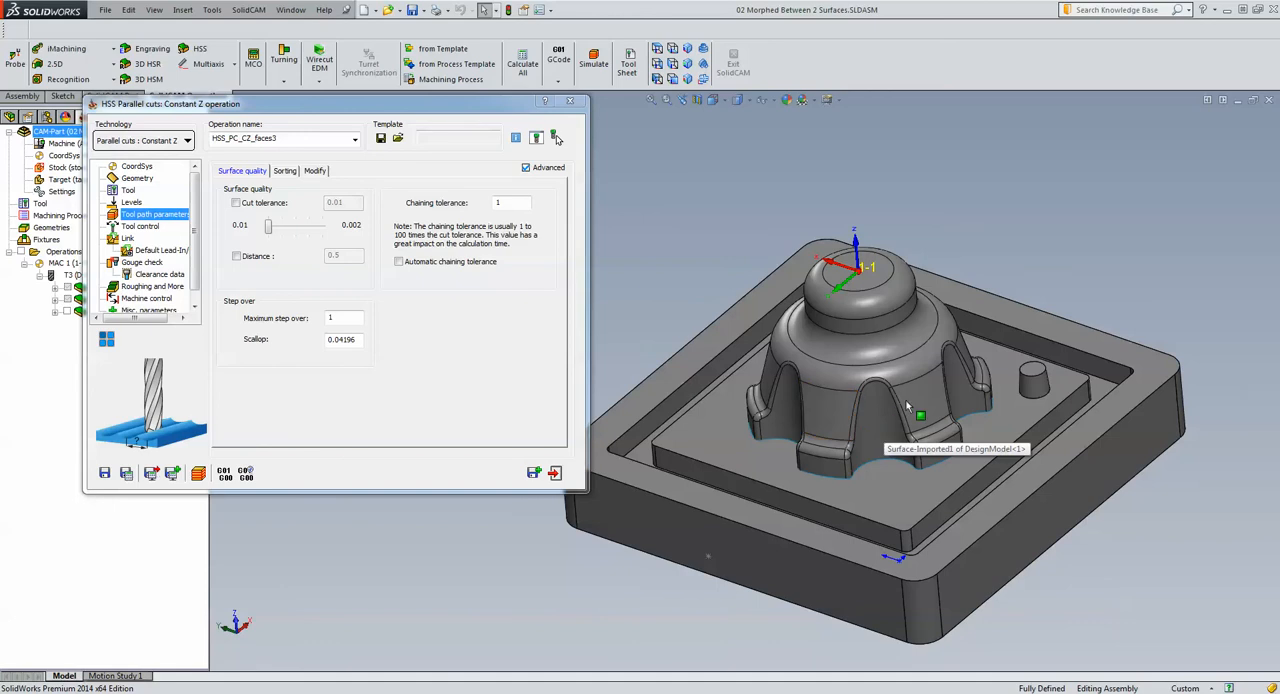
Recalculate the Constant Z operation and run its Host CAD simulation at a reduced speed
left_click(127, 474)
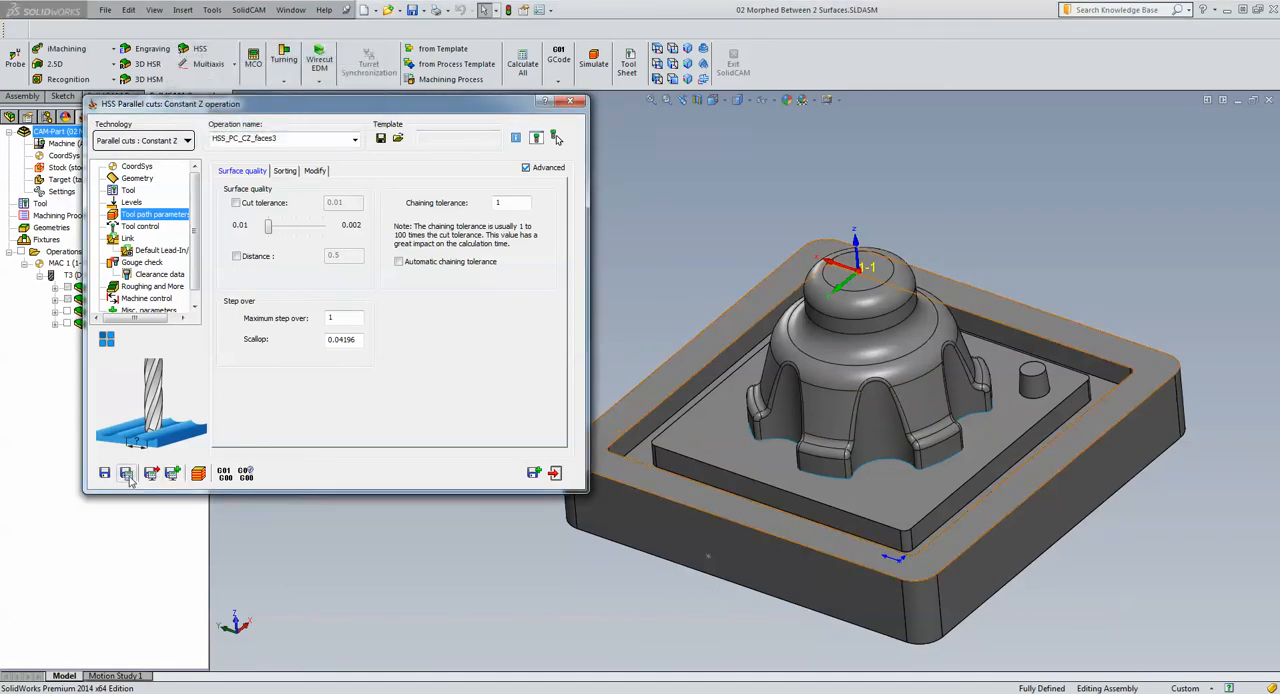
left_click(198, 473)
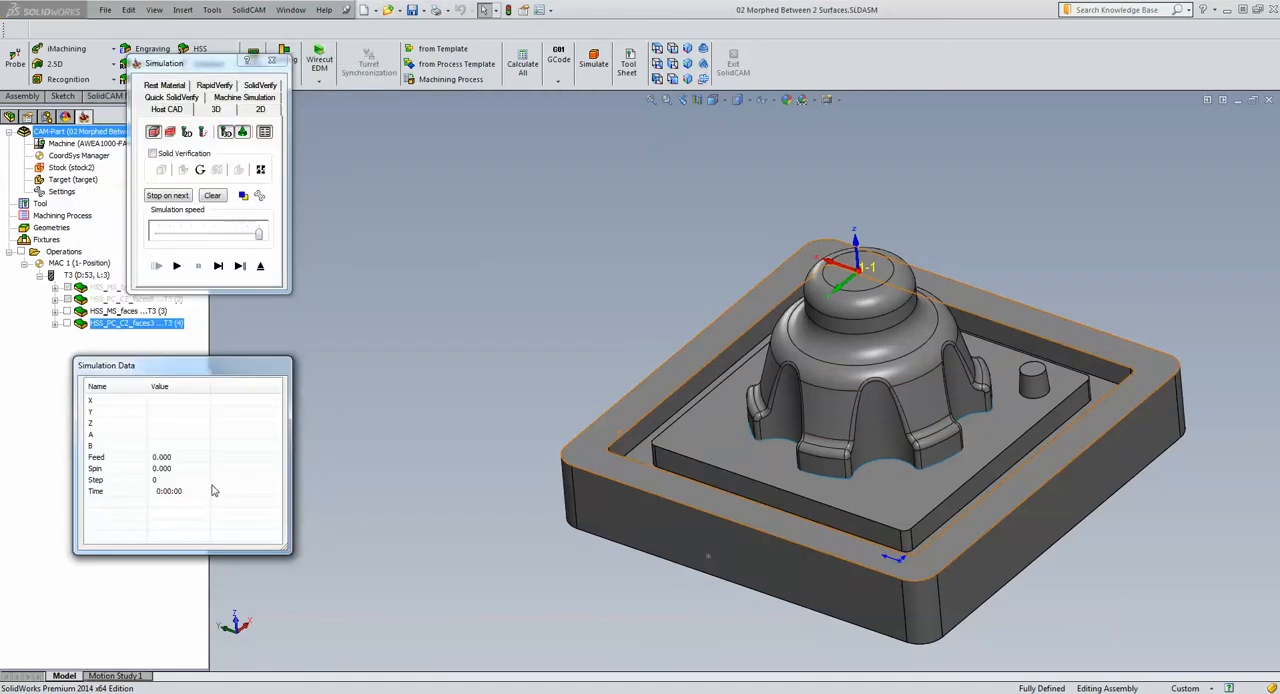
left_click(223, 234)
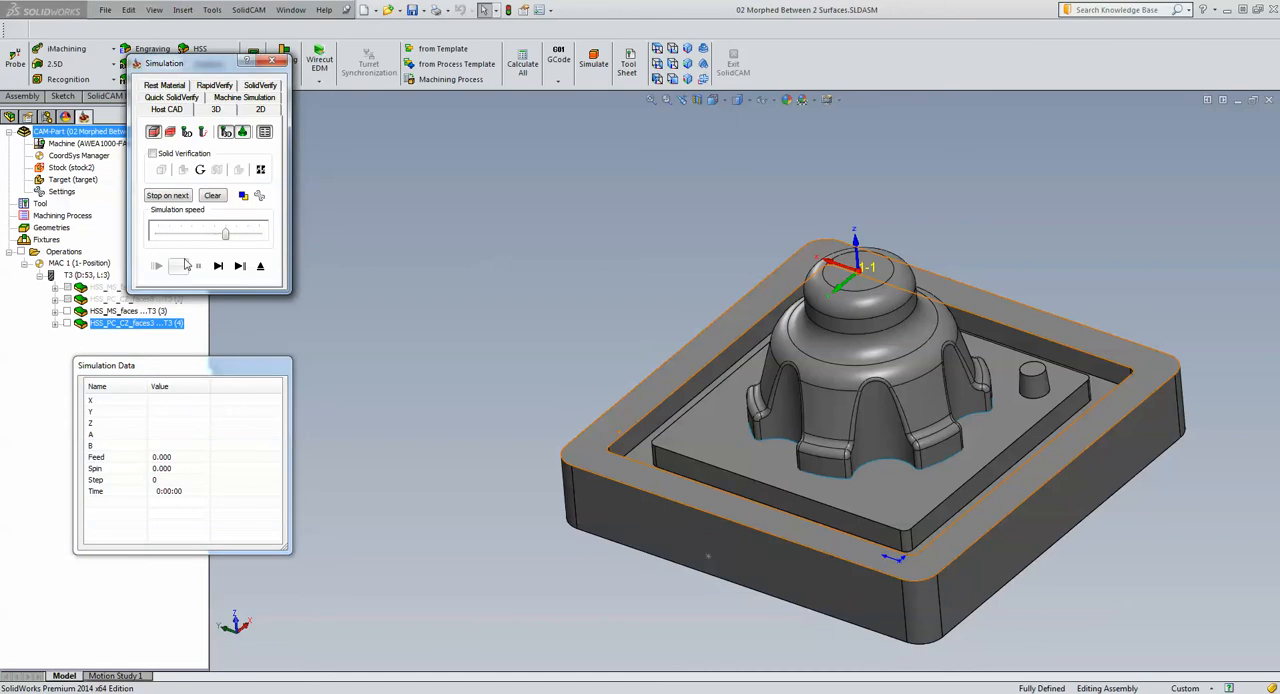
left_click(180, 265)
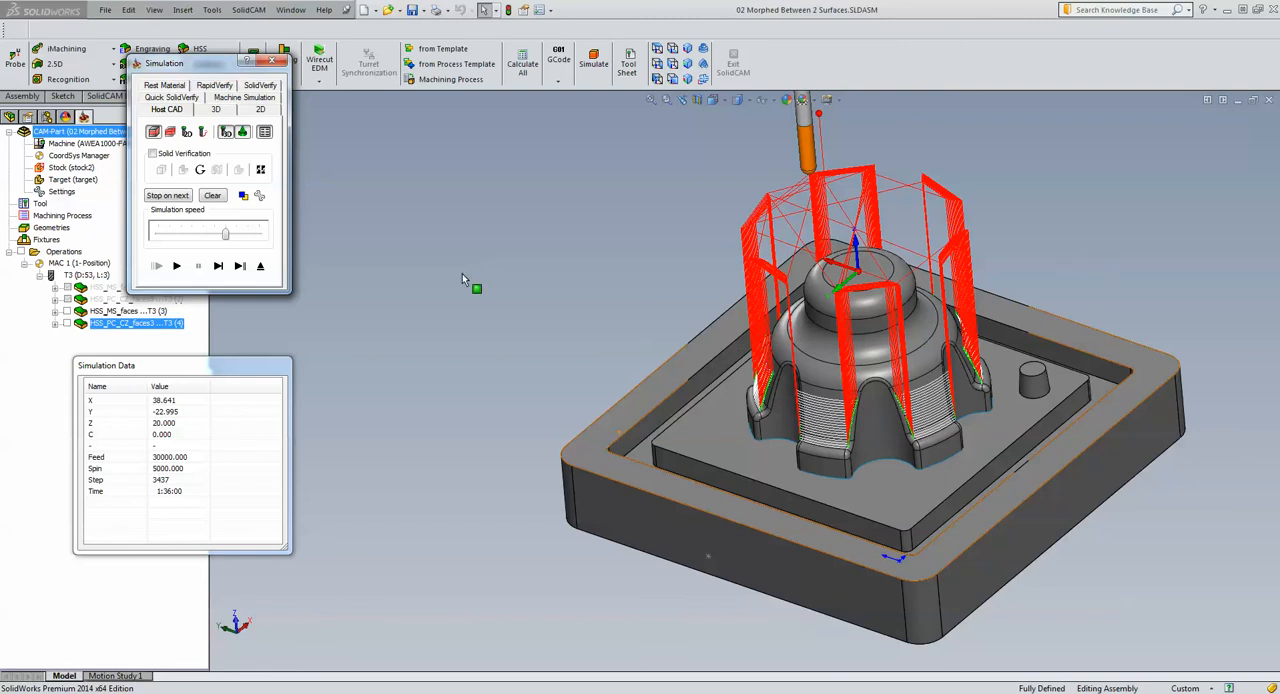
left_click(260, 266)
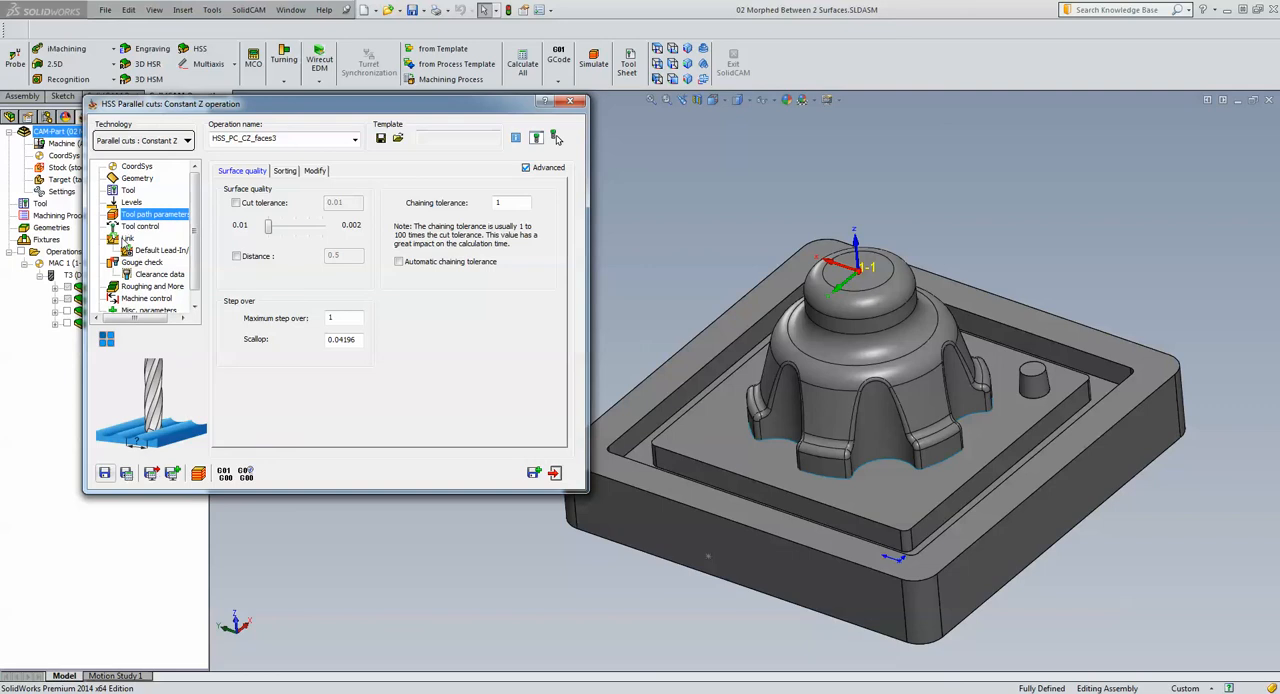
Review the link settings, set the tool path sorting to machine by Regions, and save and calculate the Constant Z operation
left_click(127, 239)
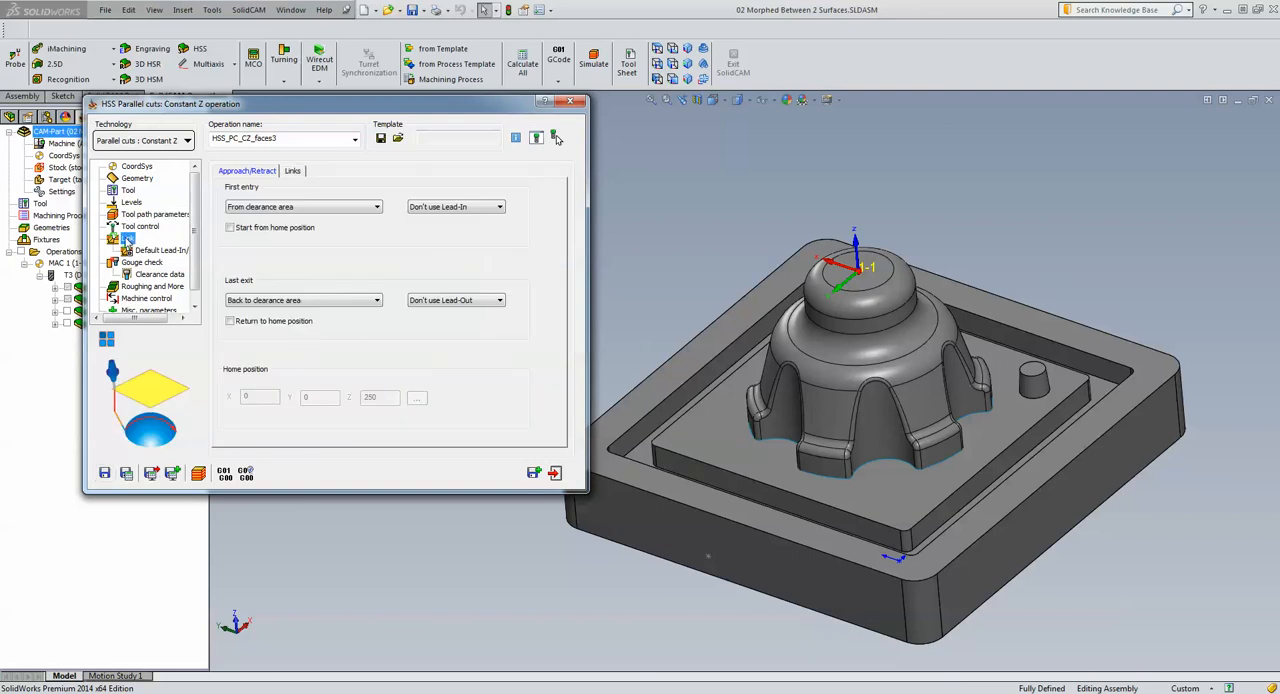
left_click(292, 171)
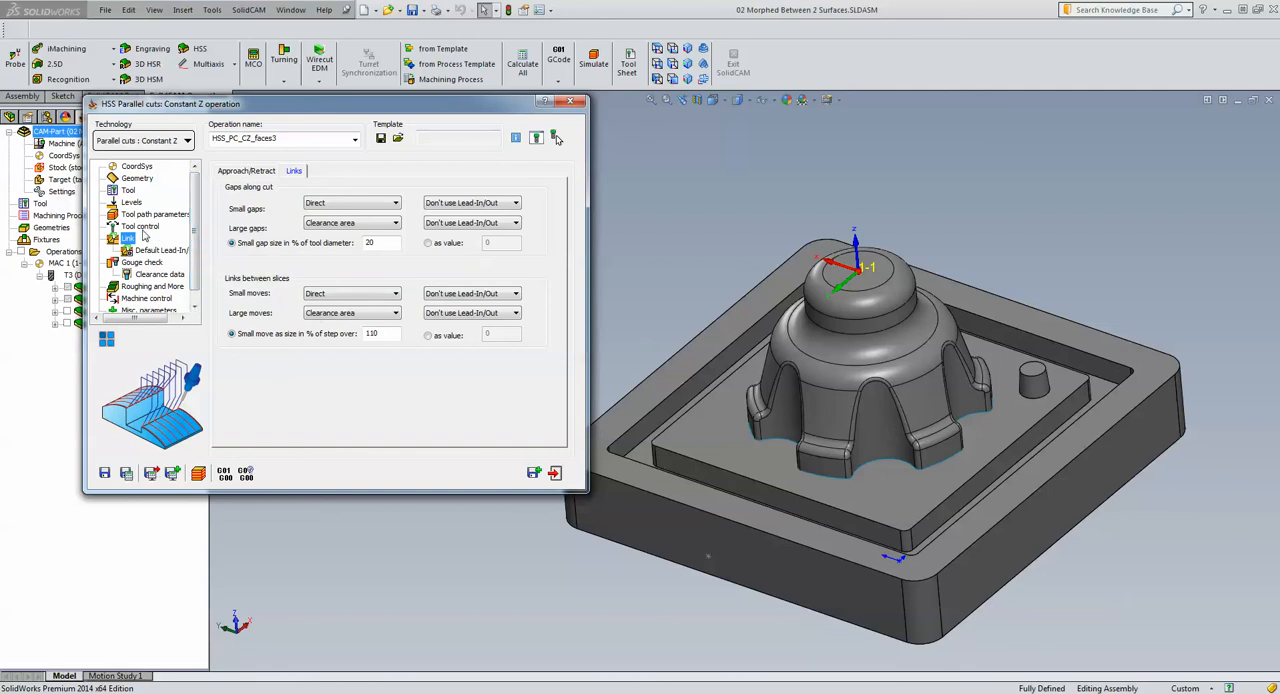
left_click(142, 215)
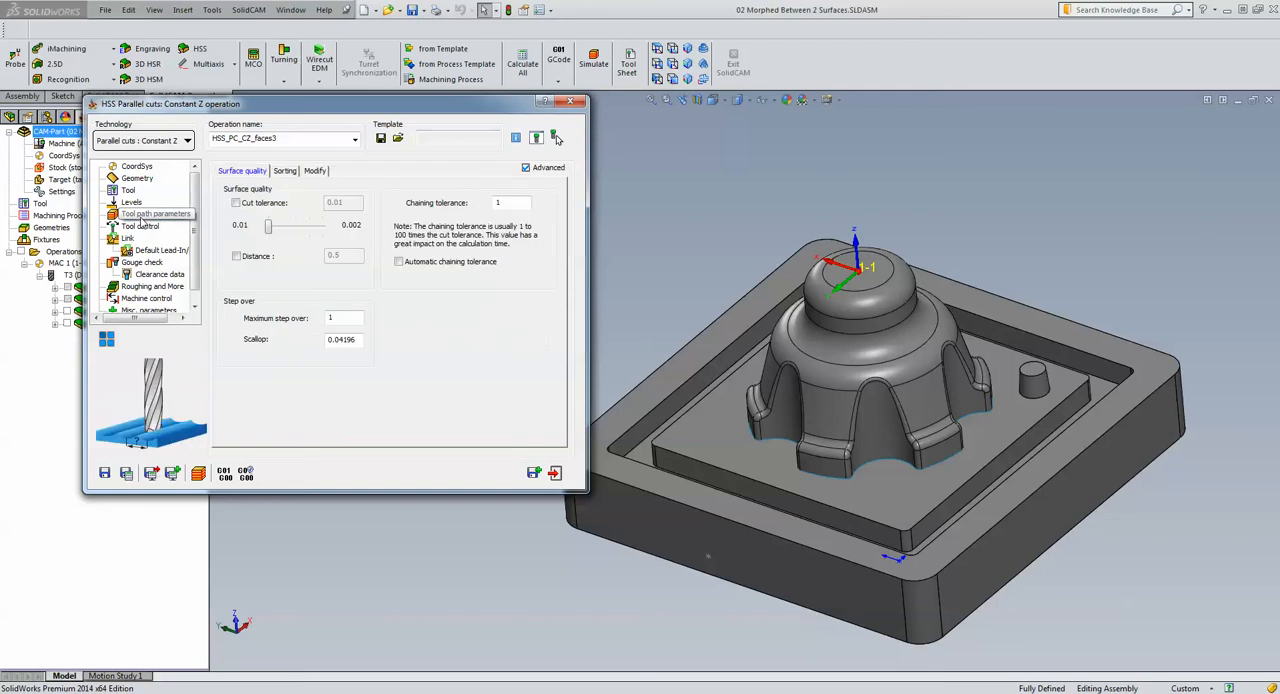
left_click(287, 171)
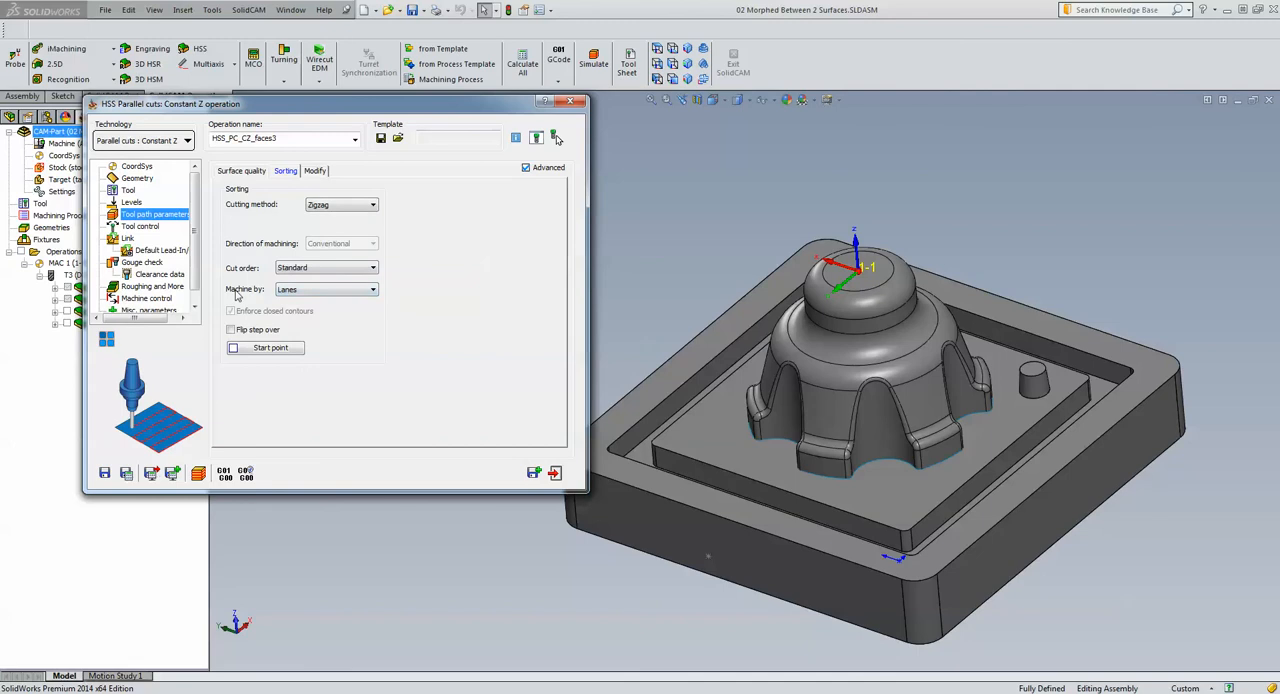
left_click(312, 292)
left_click(323, 309)
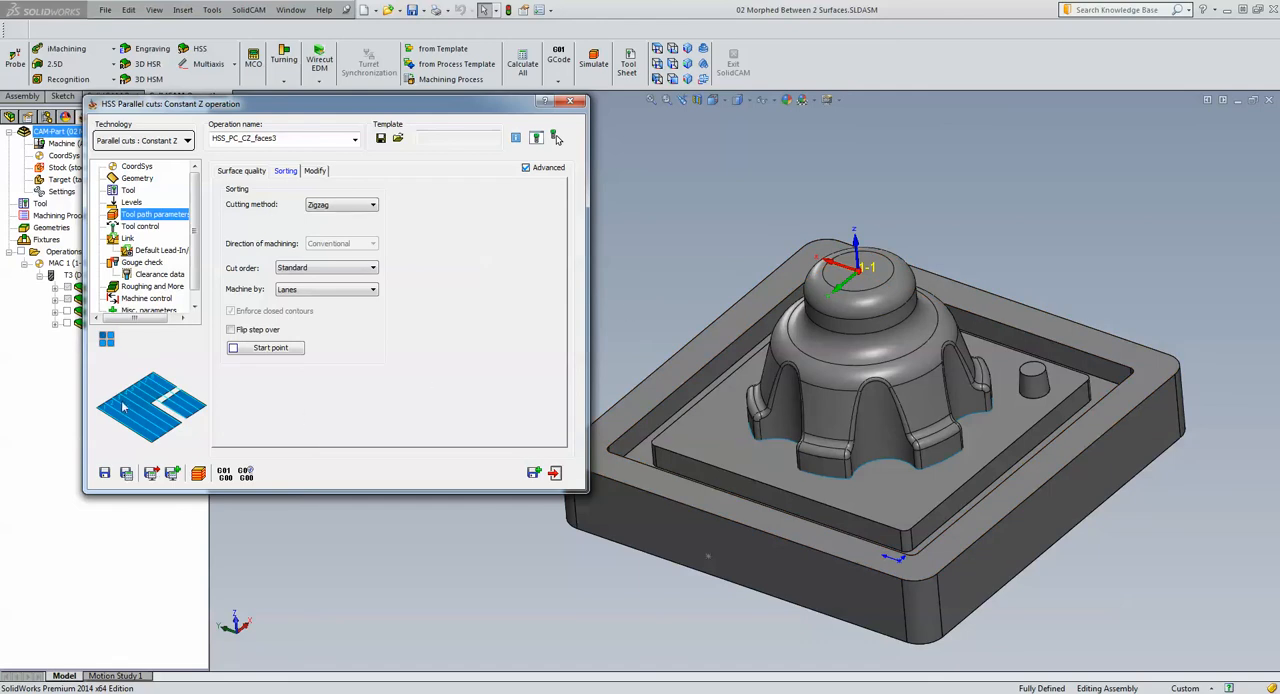
left_click(343, 290)
left_click(342, 305)
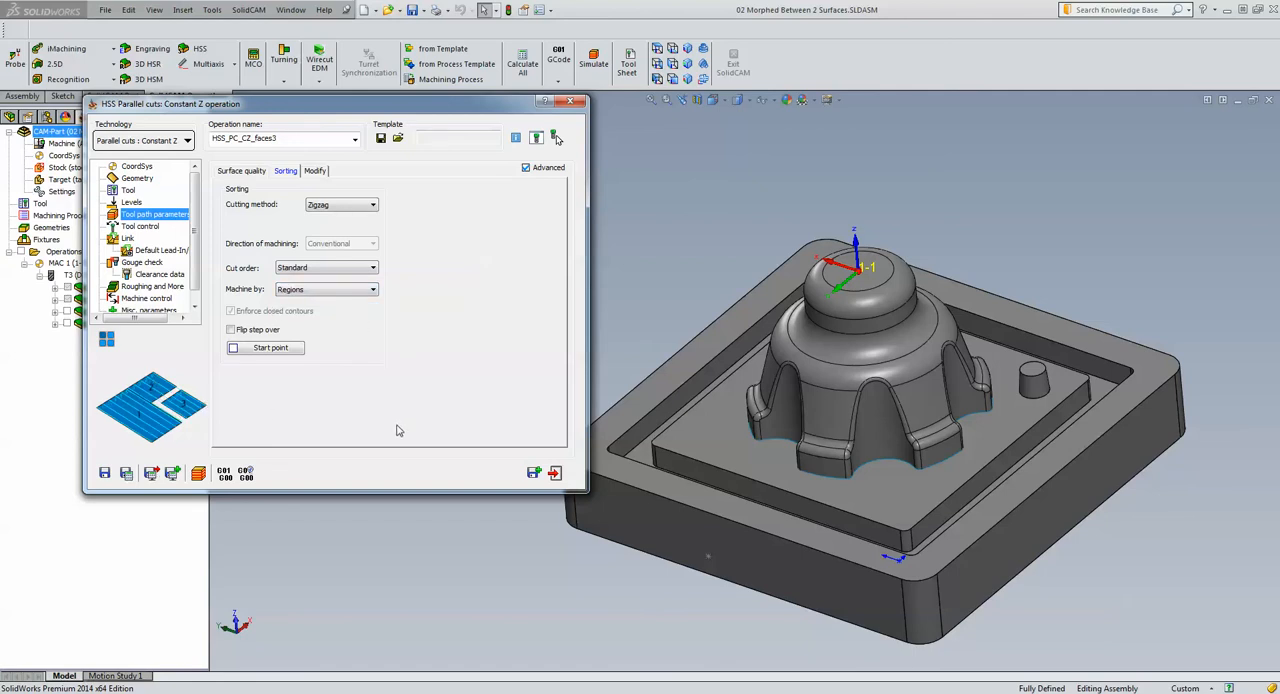
left_click(126, 472)
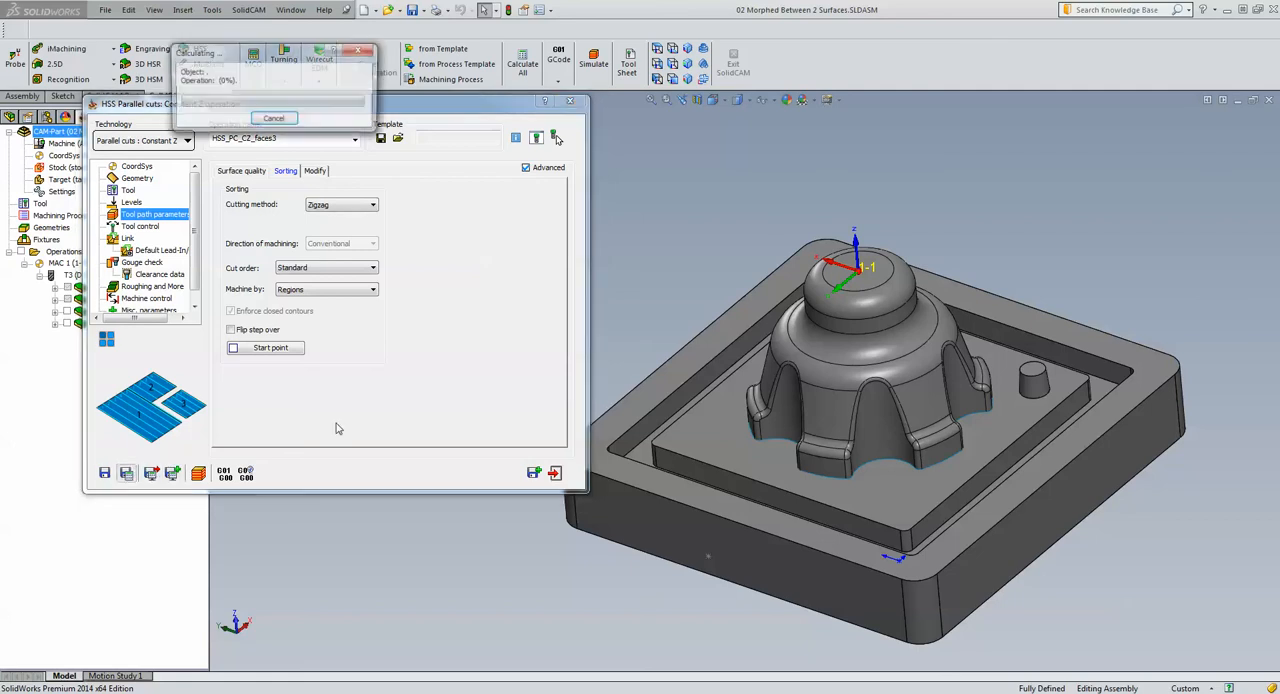
Simulate the Regions-sorted toolpath slowly, speed it up while viewing the dome from another side, and close the operation
left_click(198, 472)
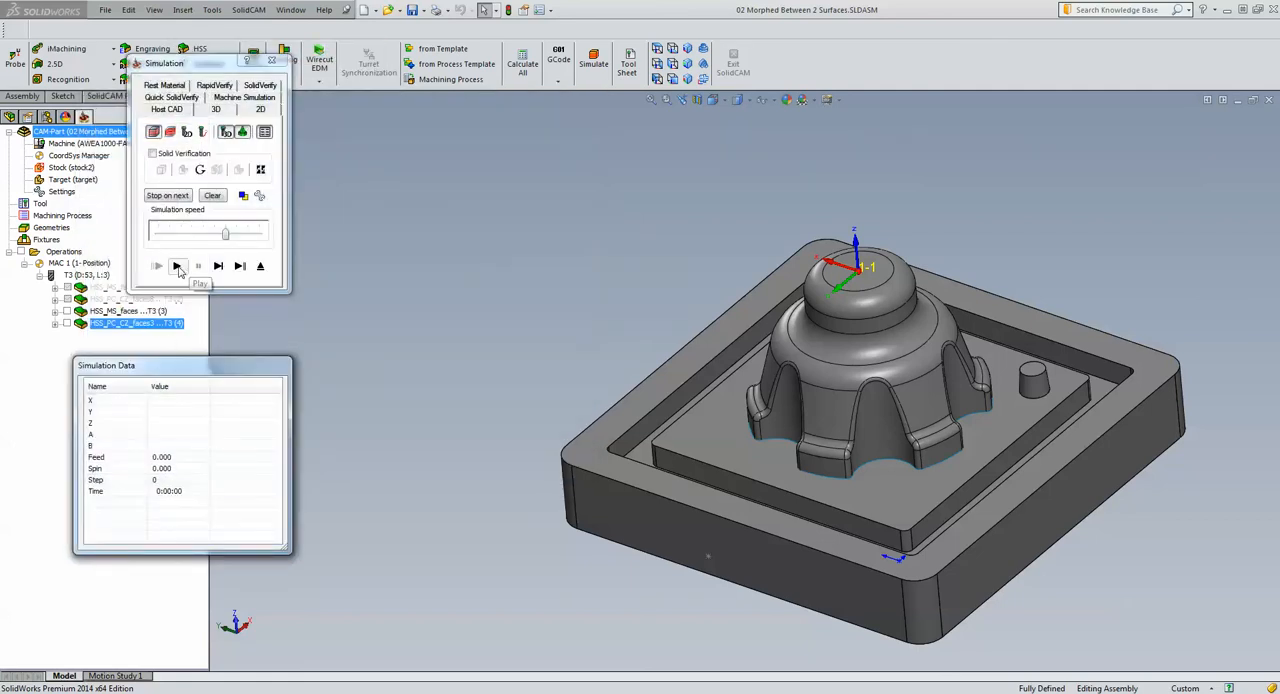
left_click(182, 237)
left_click(182, 237)
left_click(176, 265)
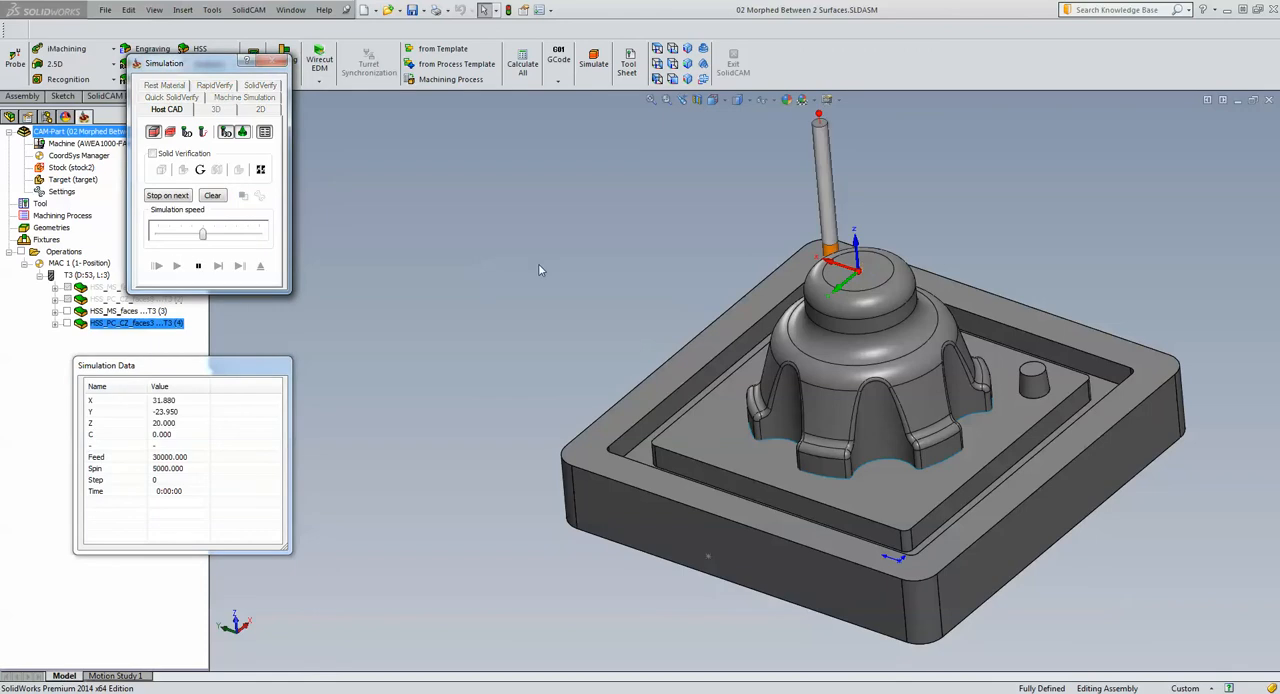
middle_click_drag(545, 284, 546, 285)
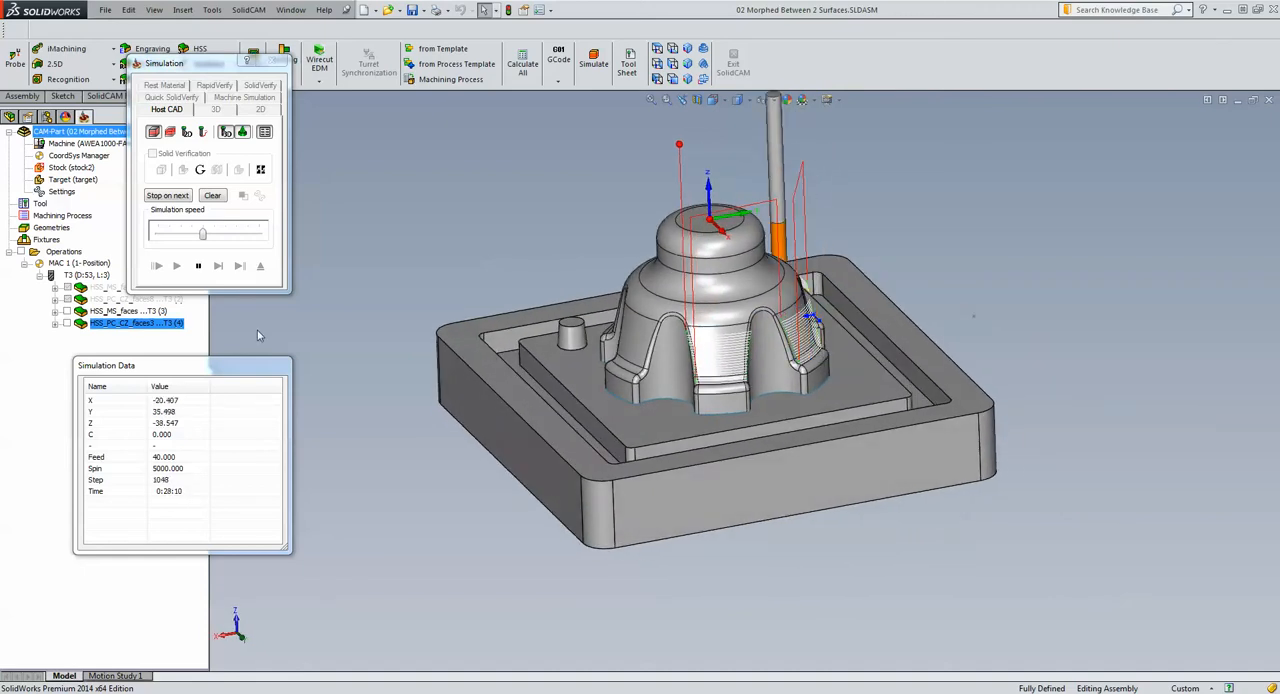
left_click_drag(202, 233, 236, 234)
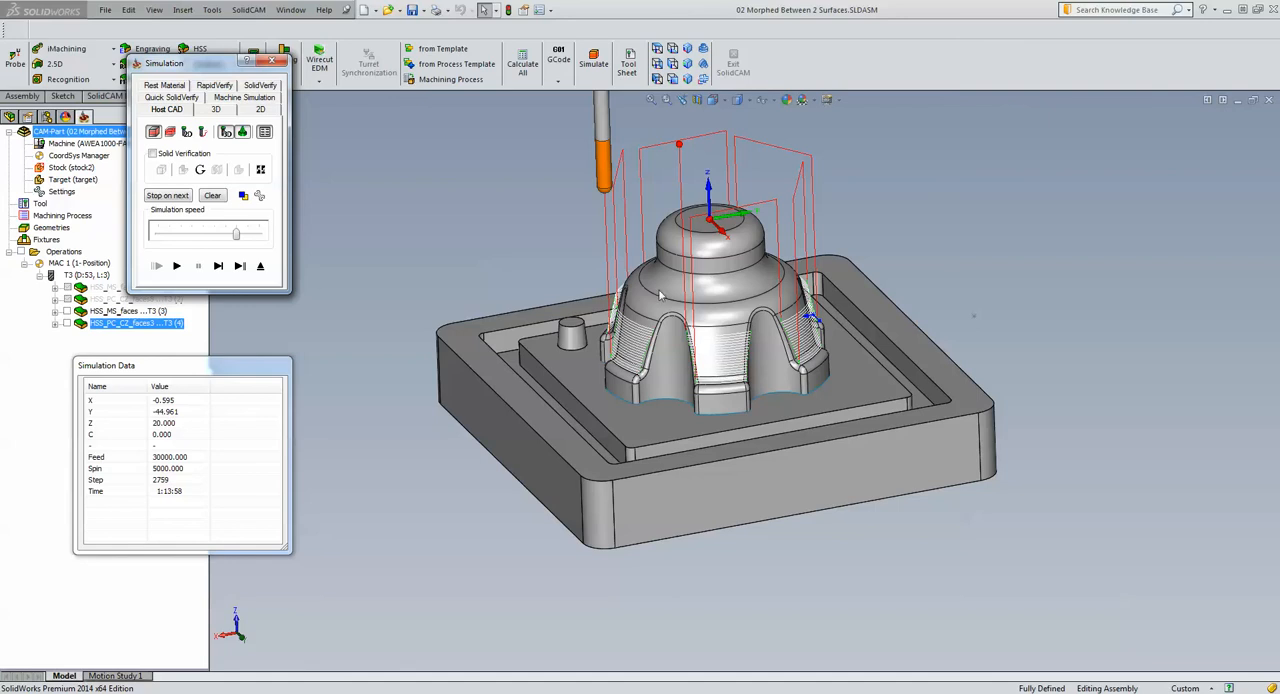
left_click(260, 268)
left_click(545, 471)
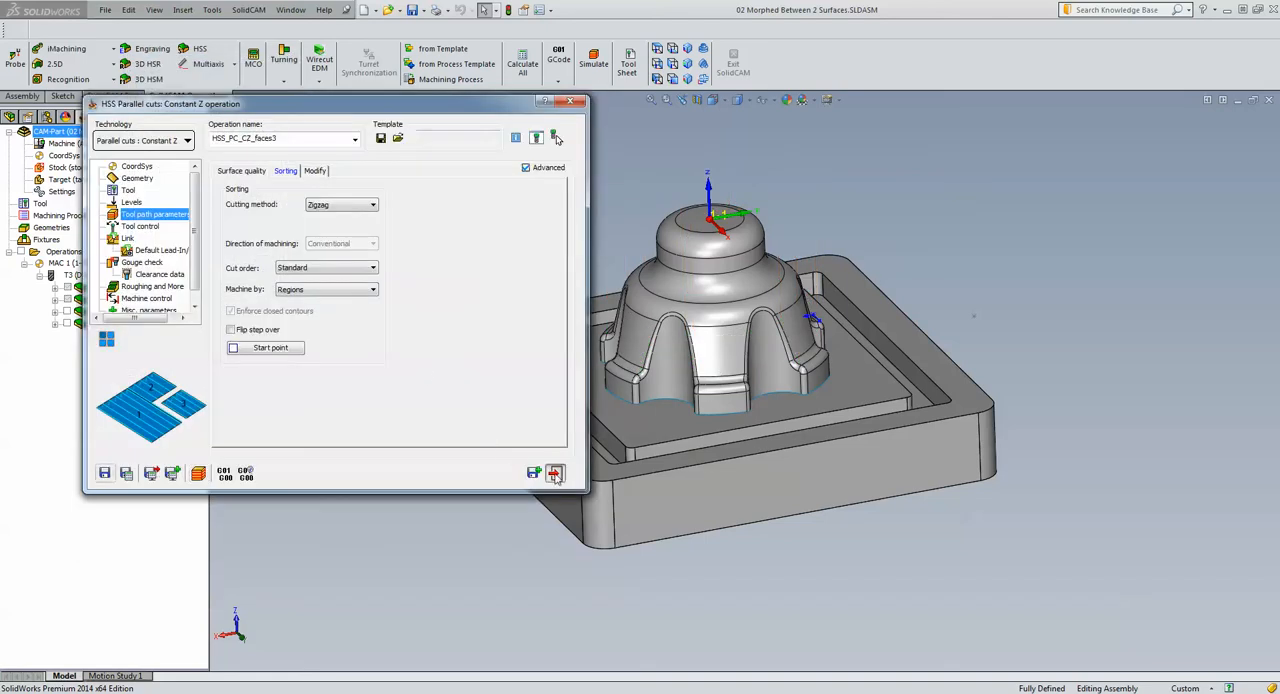
Close the current CAM-Part and open 03 Gauge Machining.prz from the HSS Tips and Tricks folder
left_click(1268, 100)
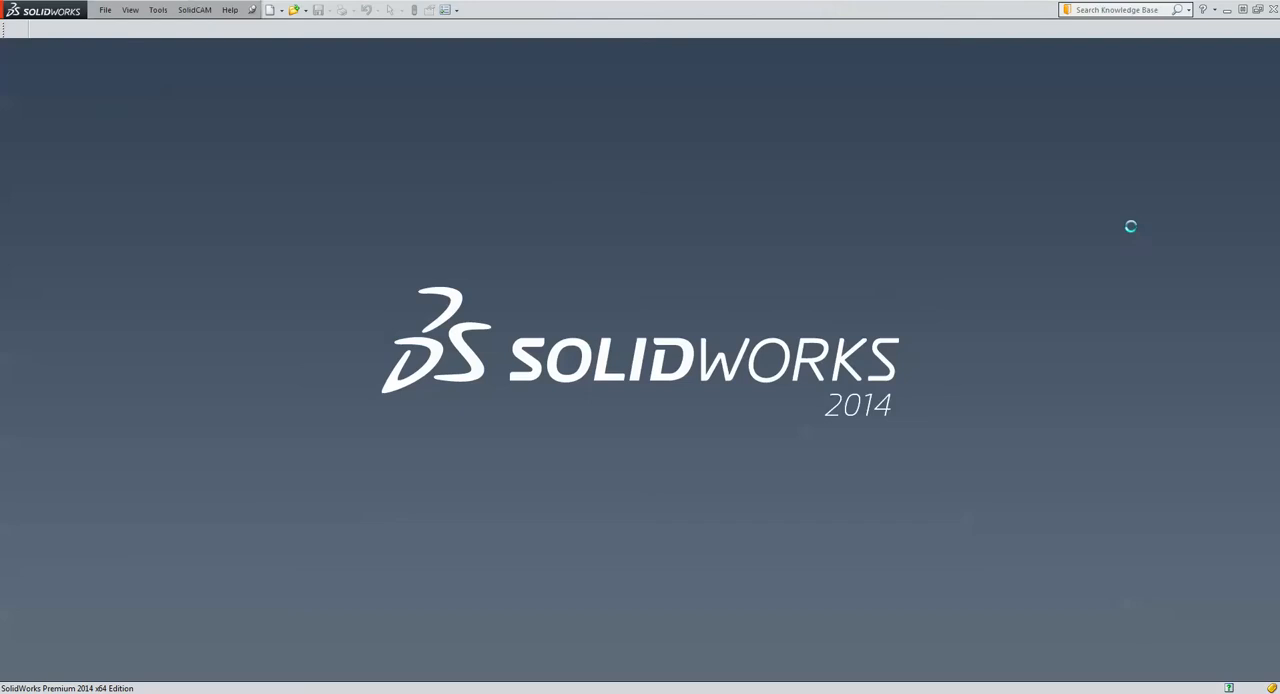
left_click(196, 12)
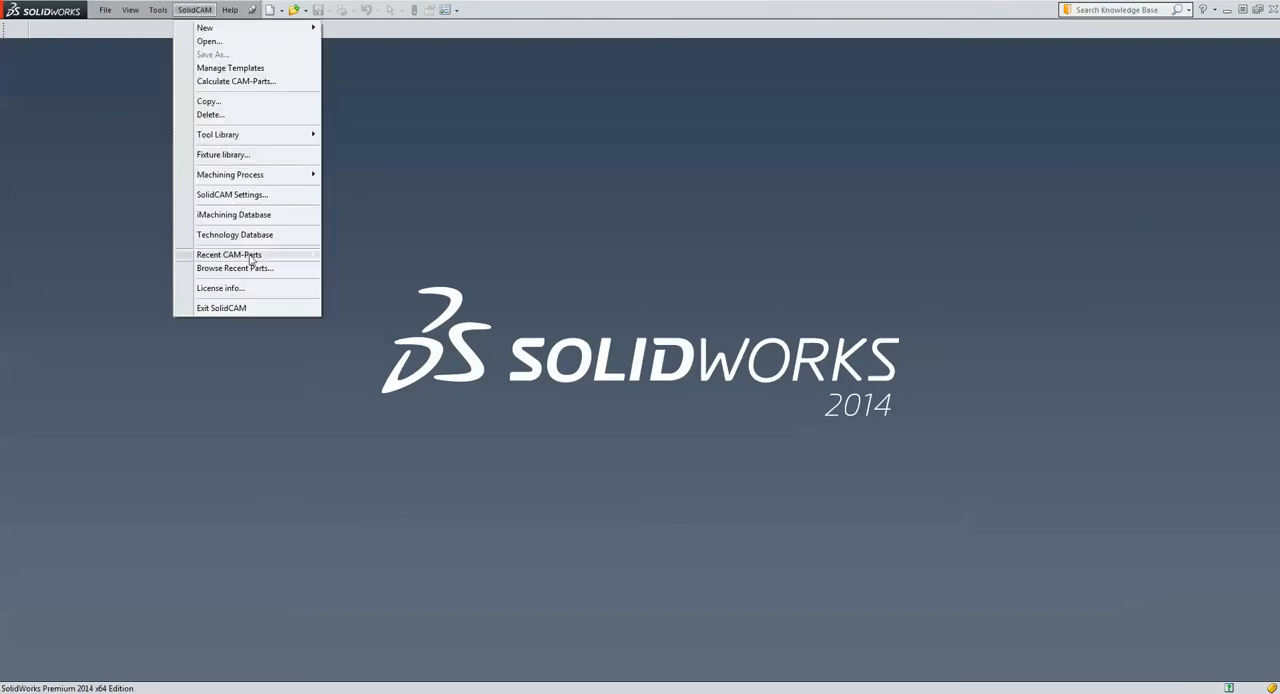
left_click(235, 44)
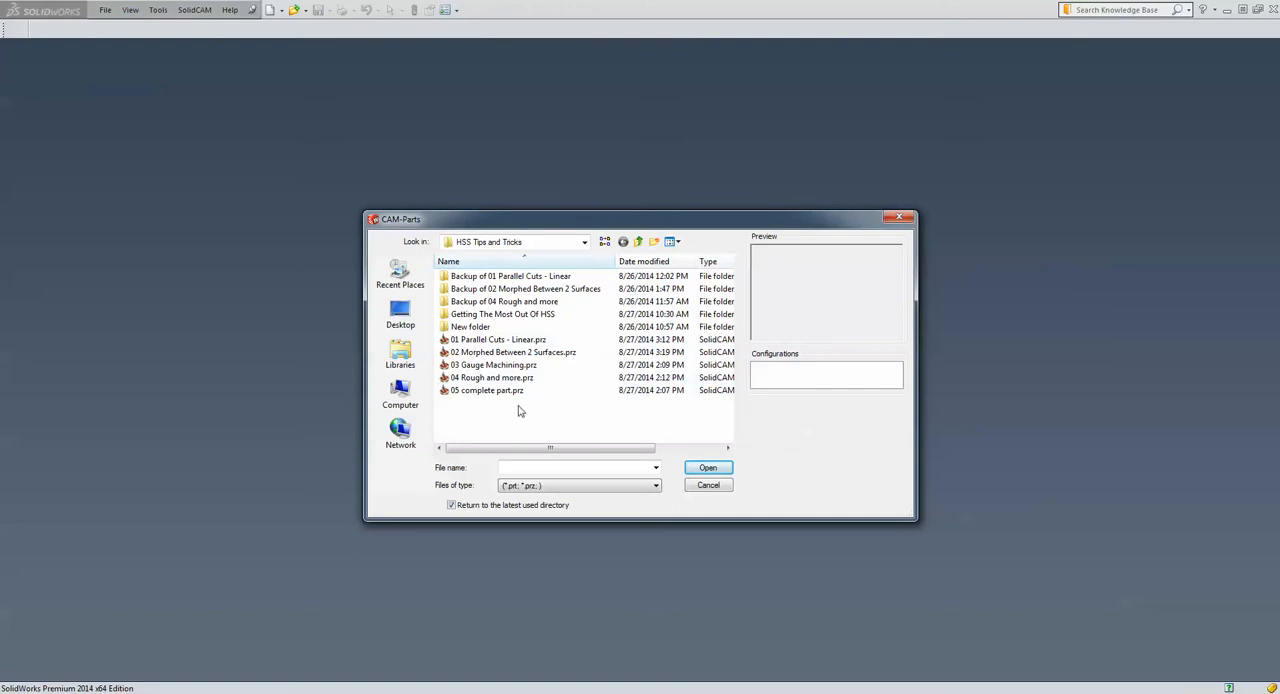
left_click(492, 366)
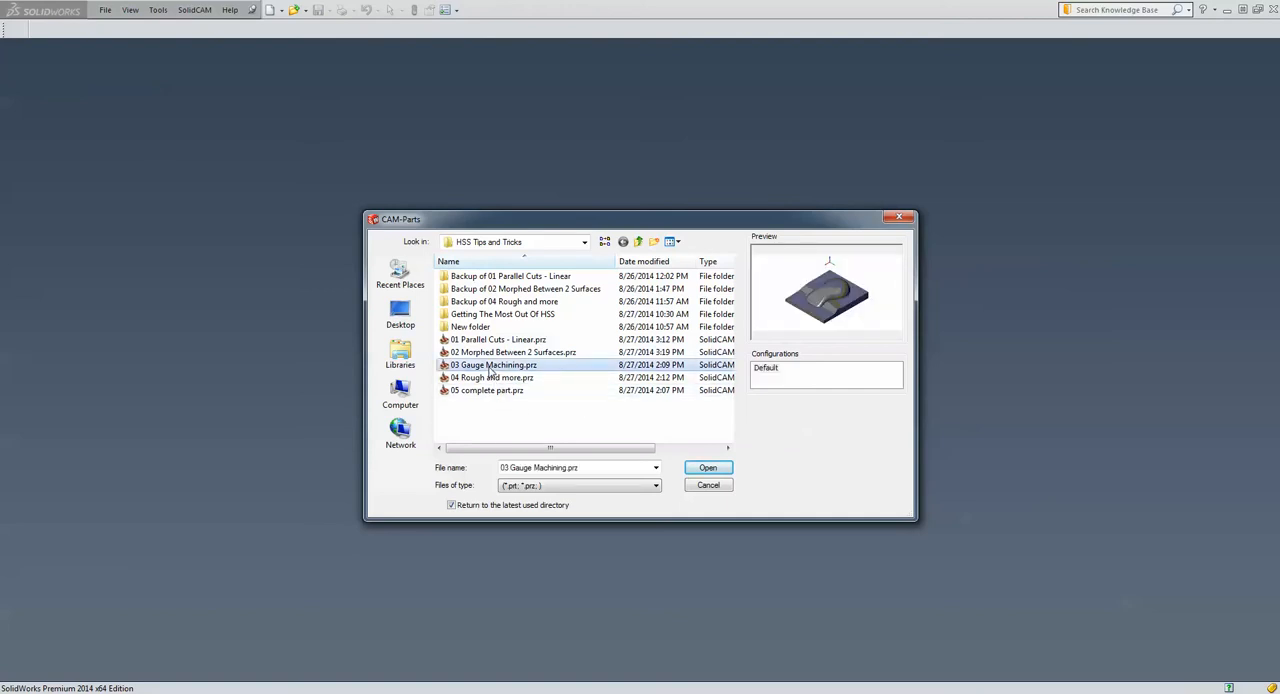
left_click(704, 469)
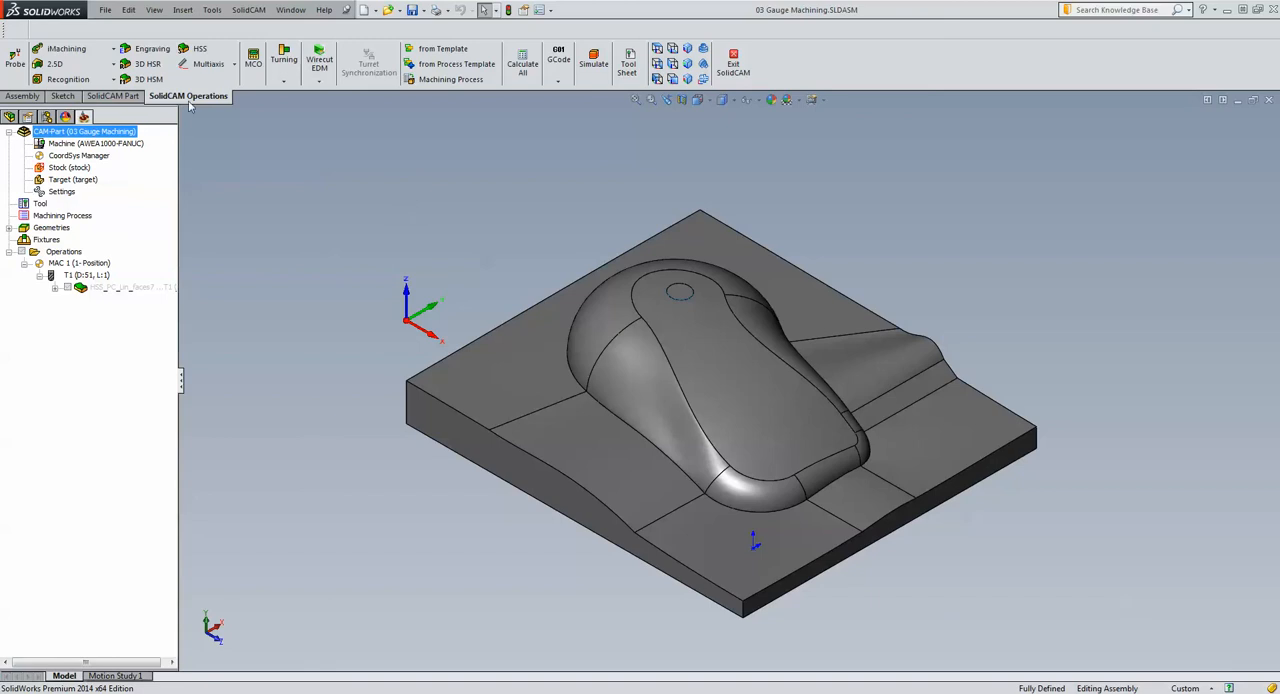
Start a new HSS Parallel cuts: Linear operation and preview the faces7 geometry as its drive surface
left_click(208, 52)
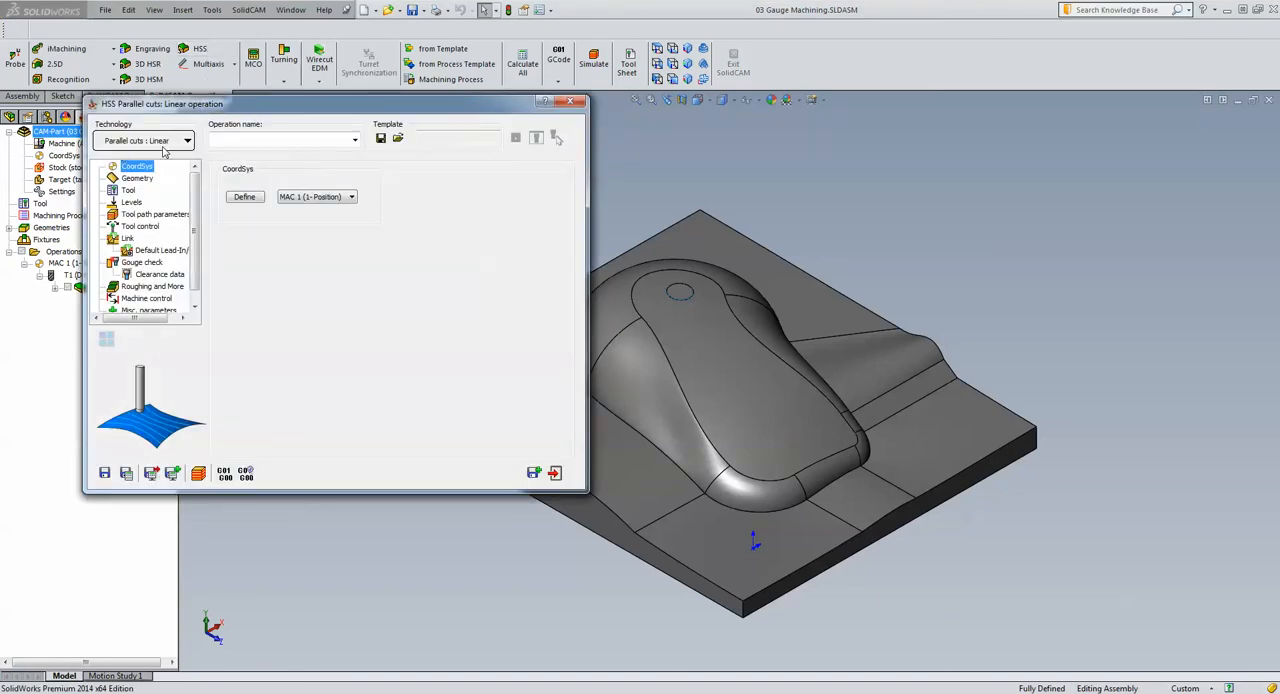
left_click(136, 179)
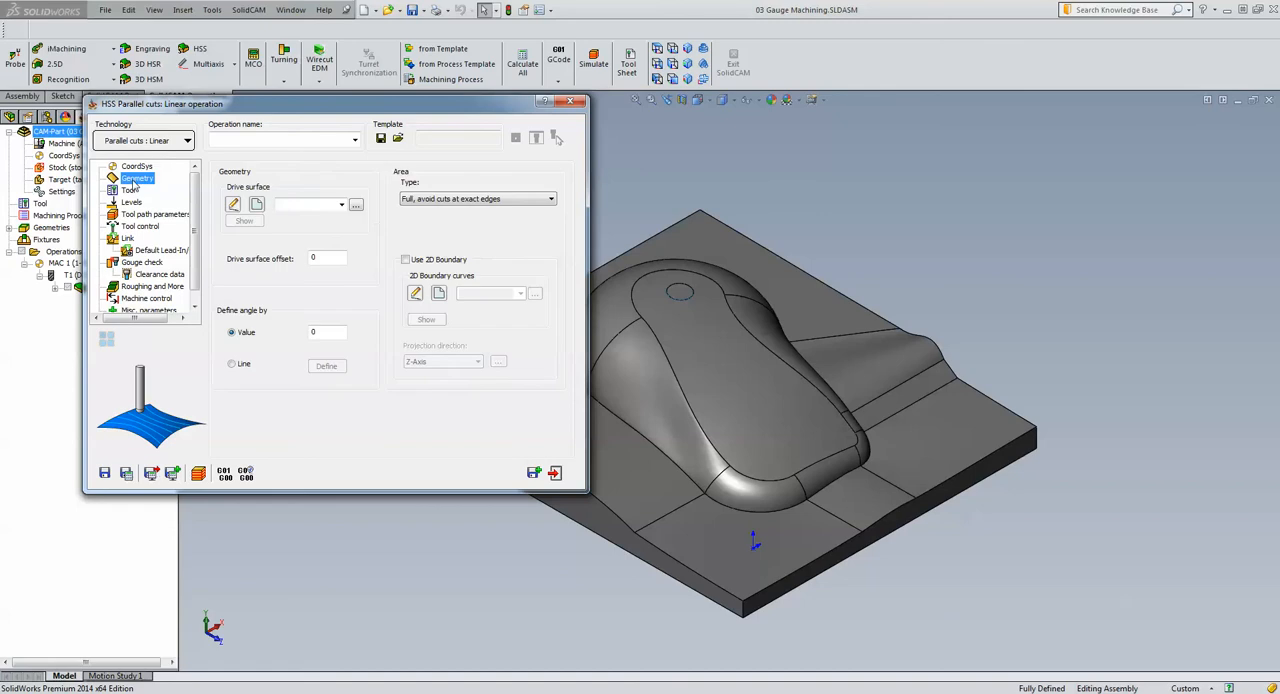
left_click(341, 204)
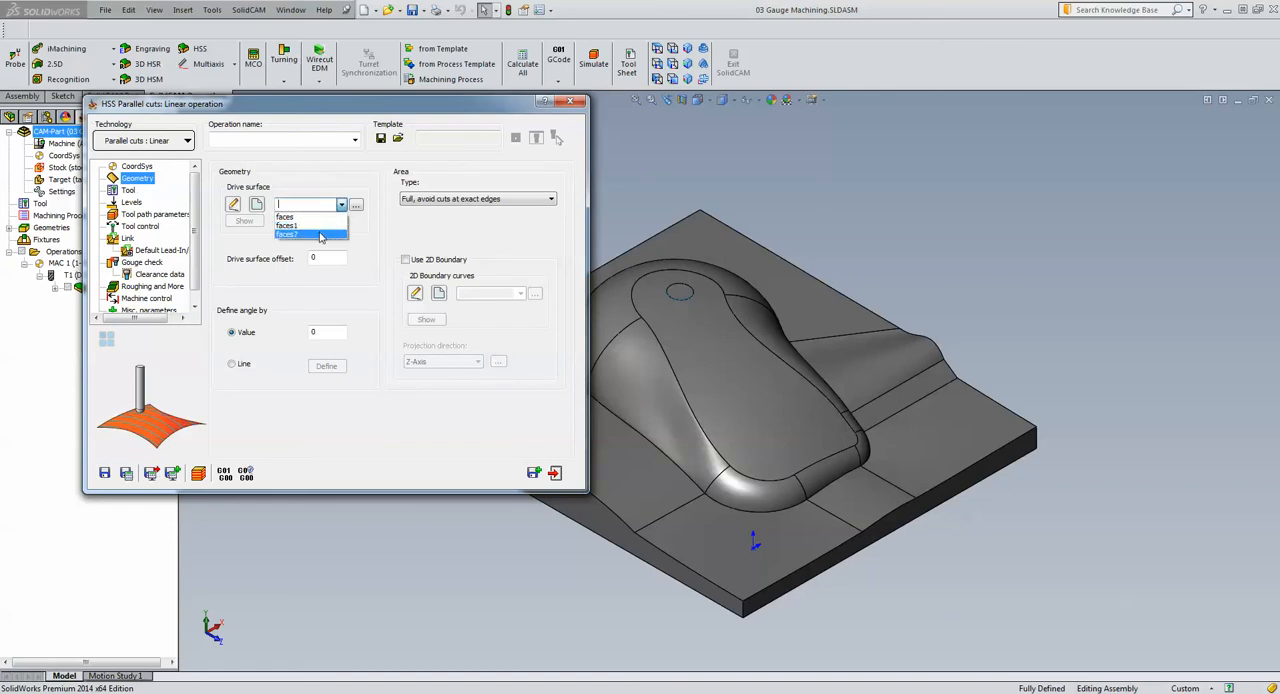
left_click(321, 233)
left_click(255, 221)
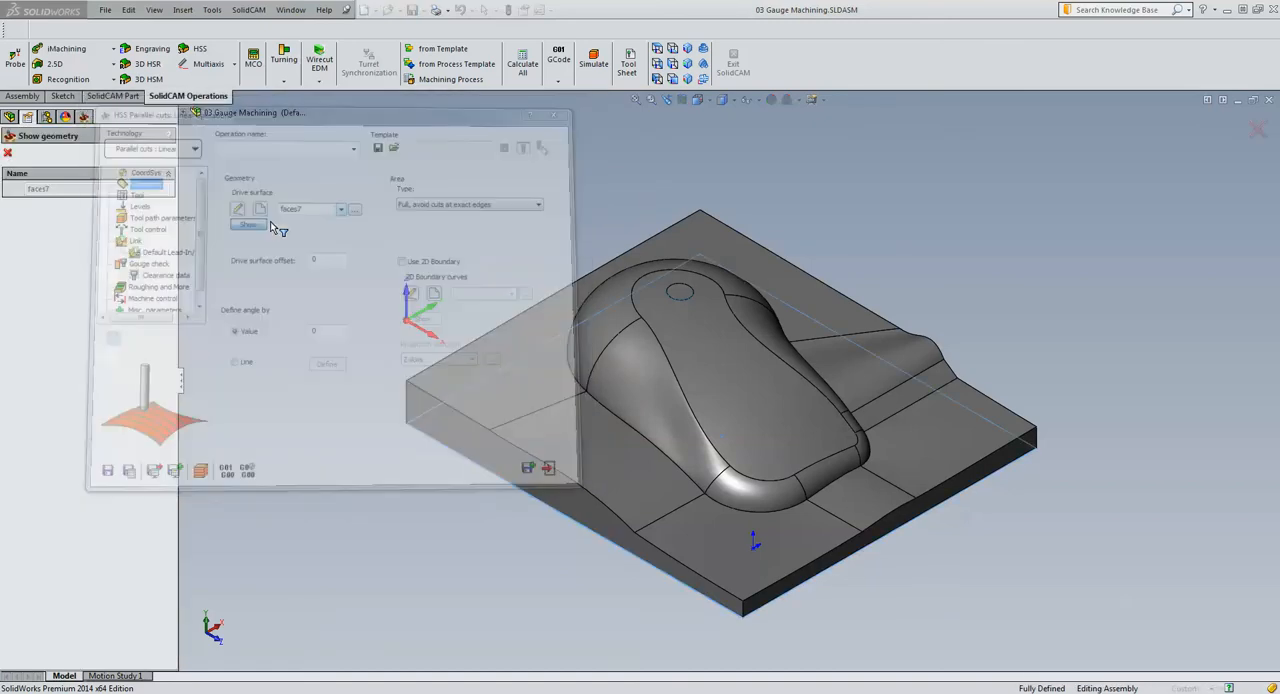
left_click(8, 152)
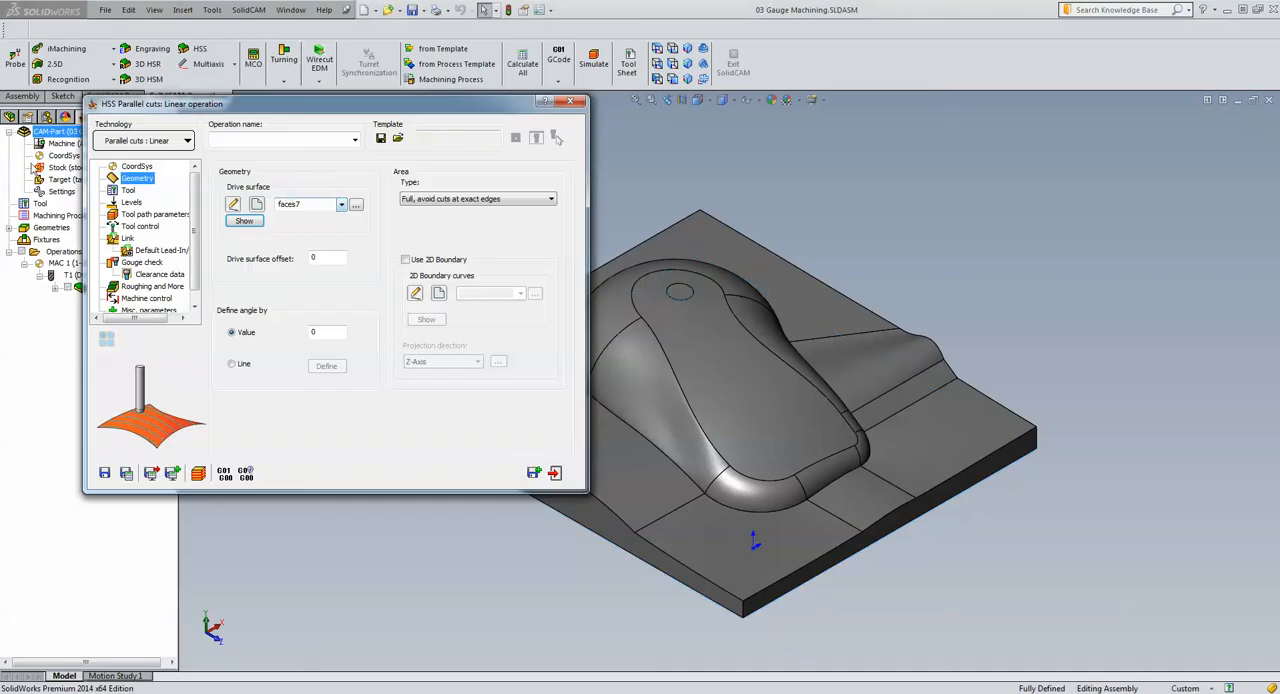
Browse the existing geometries and set the drive surface to faces1, covering the part's upper surfaces
left_click(356, 204)
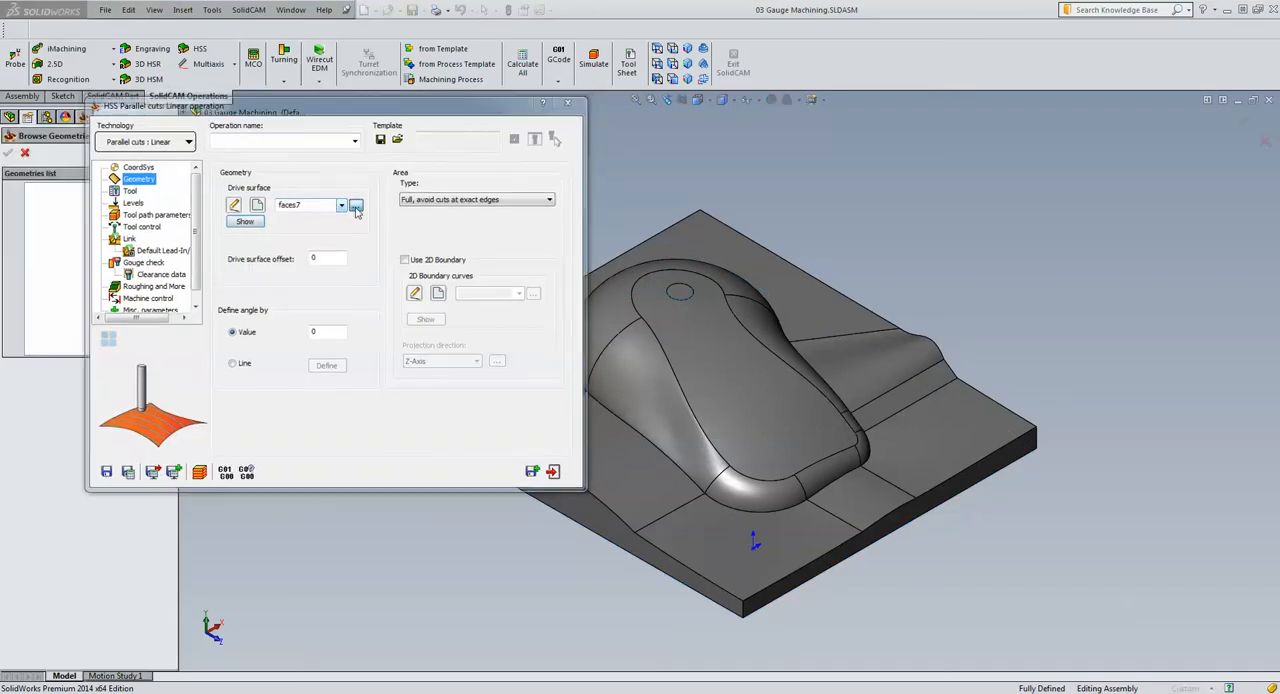
left_click(50, 190)
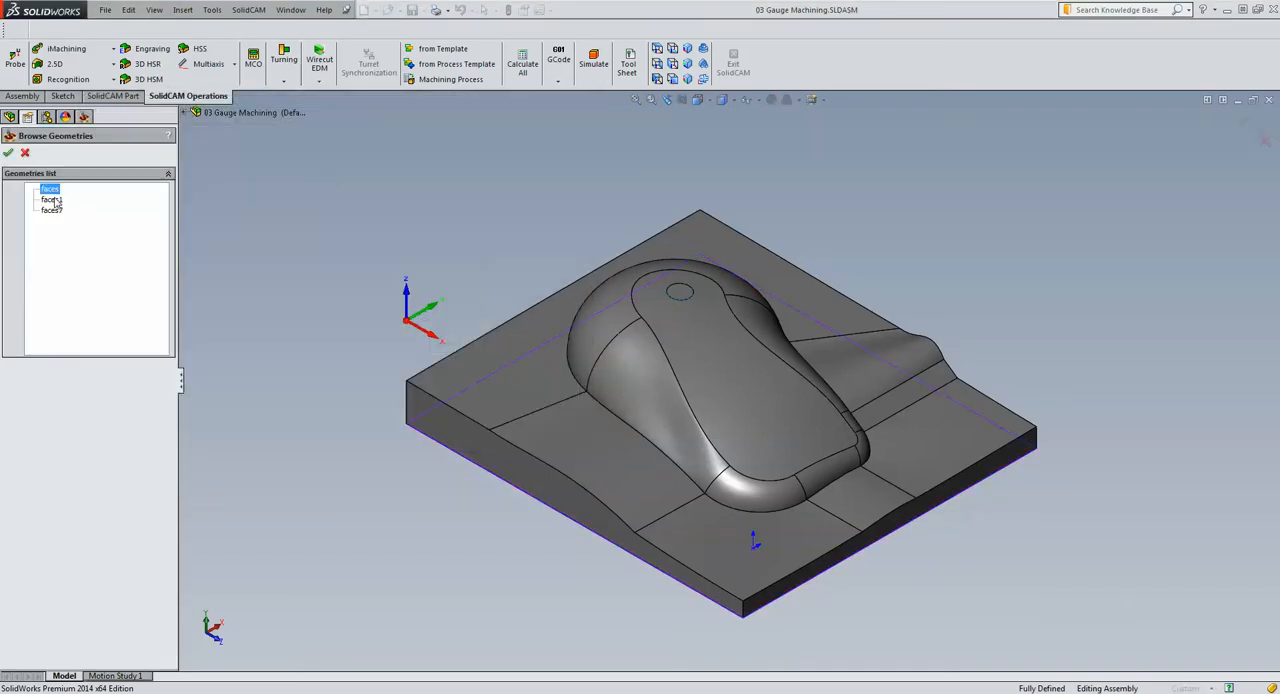
left_click(51, 200)
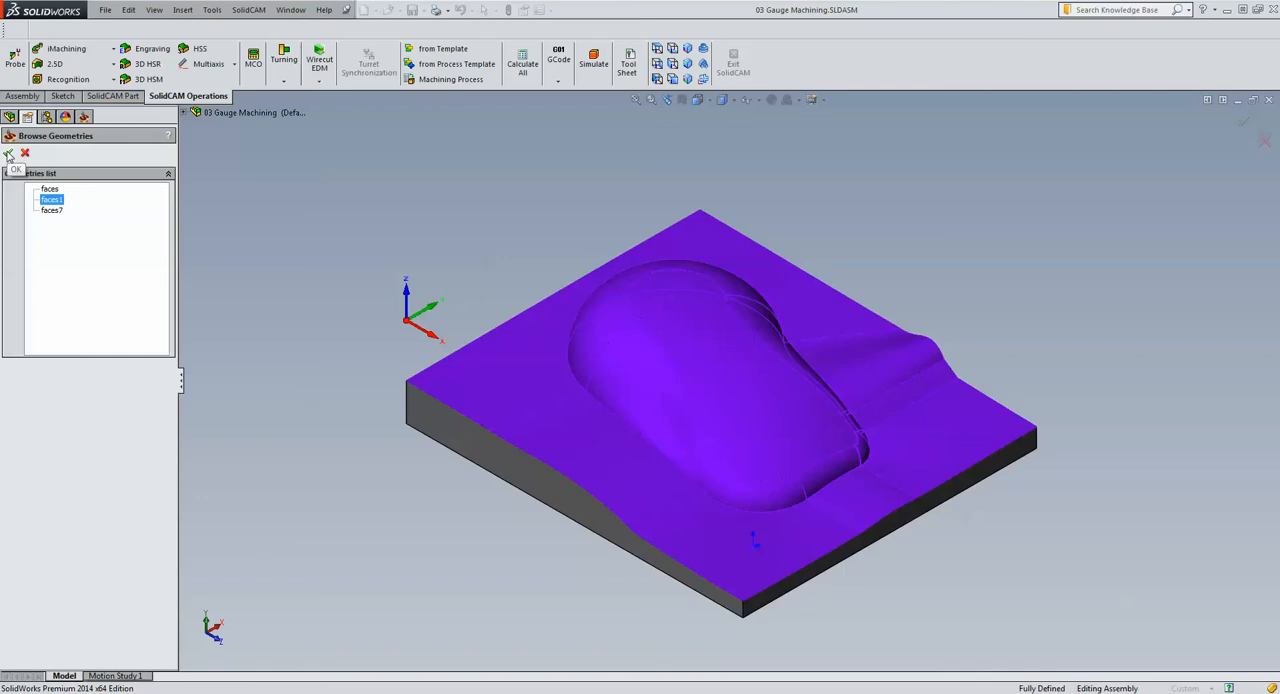
left_click(8, 154)
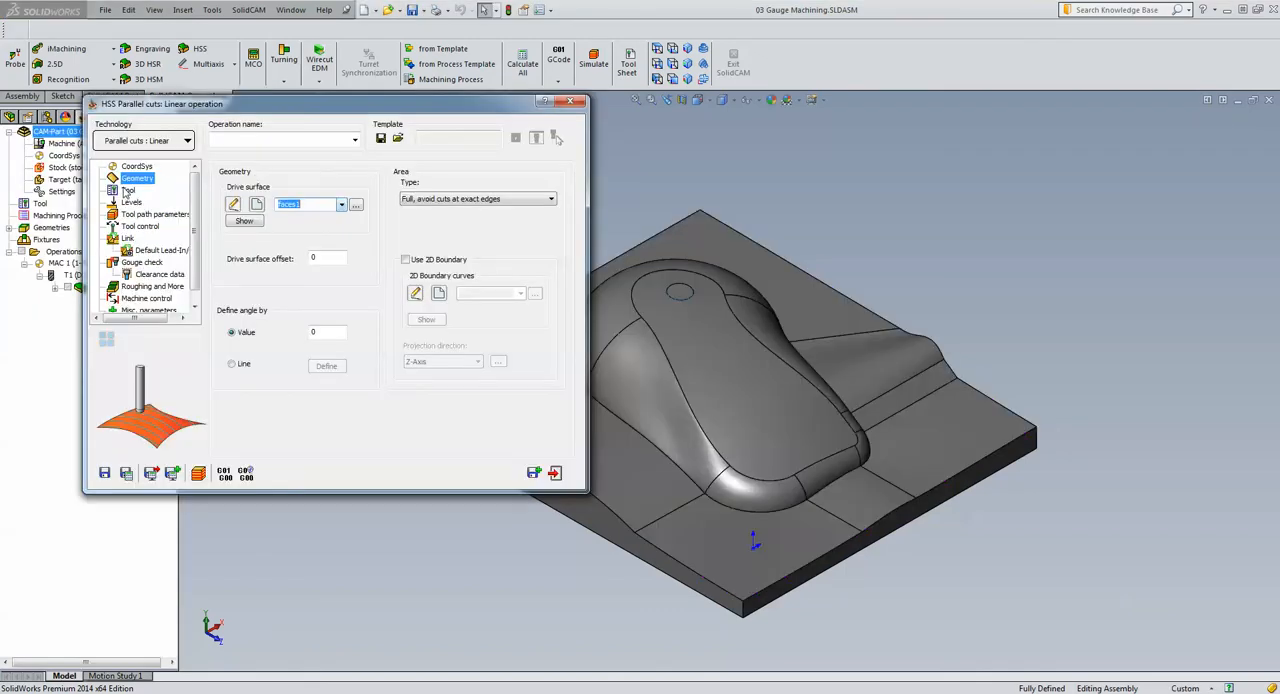
Assign tool 1, the 6 mm end mill with a 3 mm corner radius, to the Linear operation
left_click(127, 190)
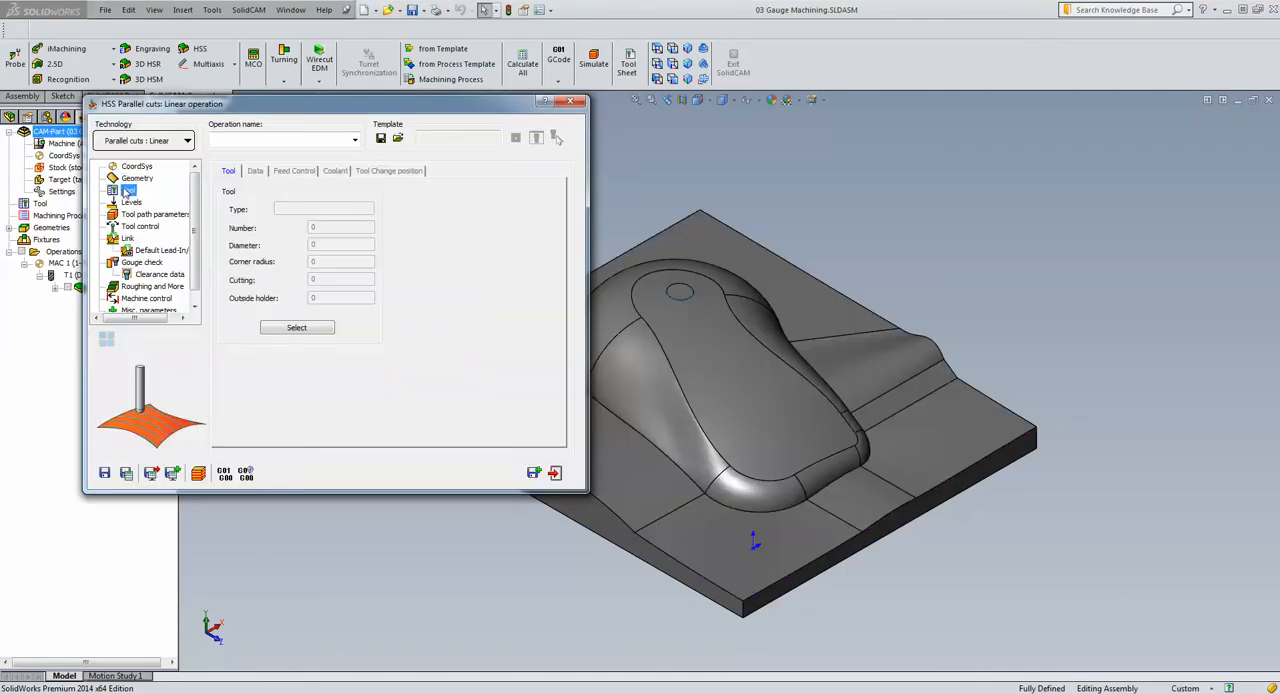
left_click(296, 328)
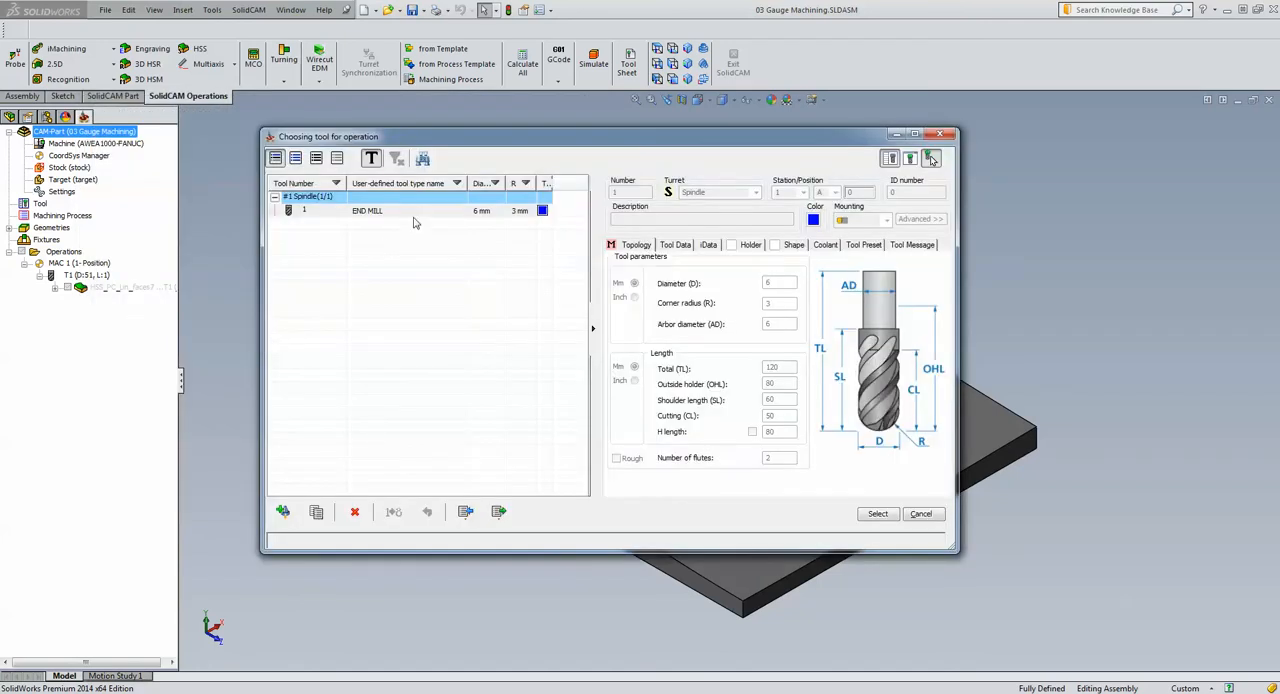
left_click(421, 212)
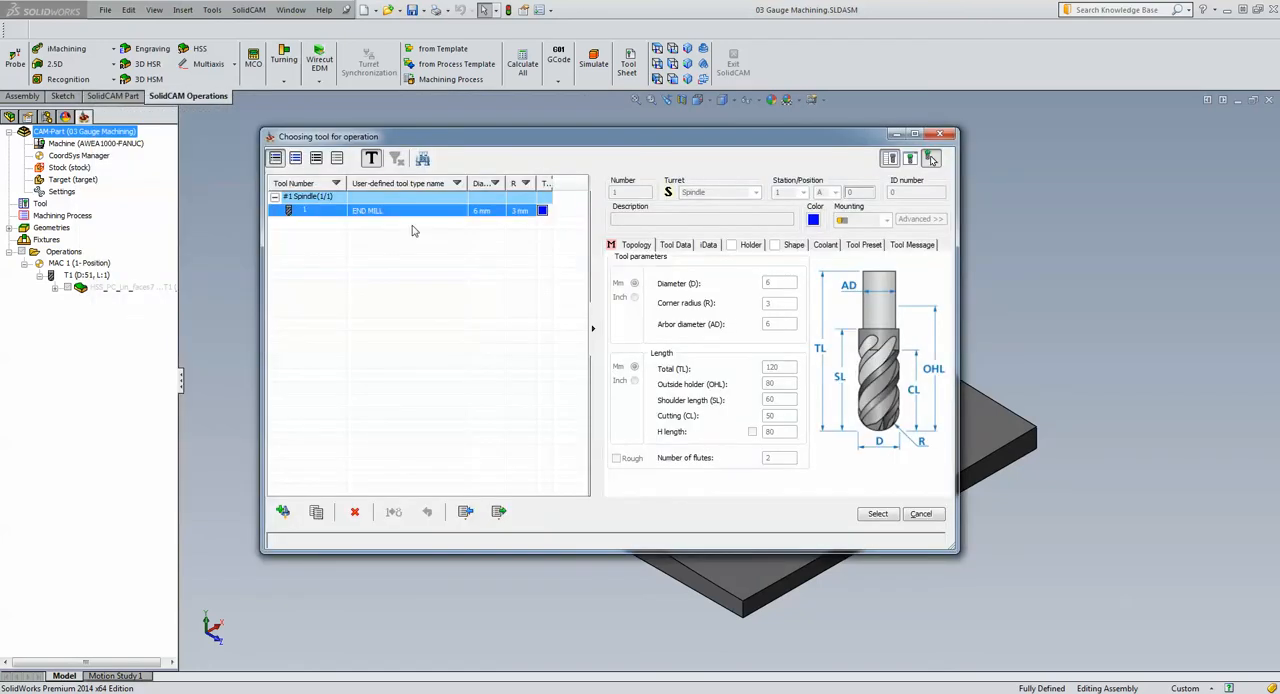
left_click(877, 514)
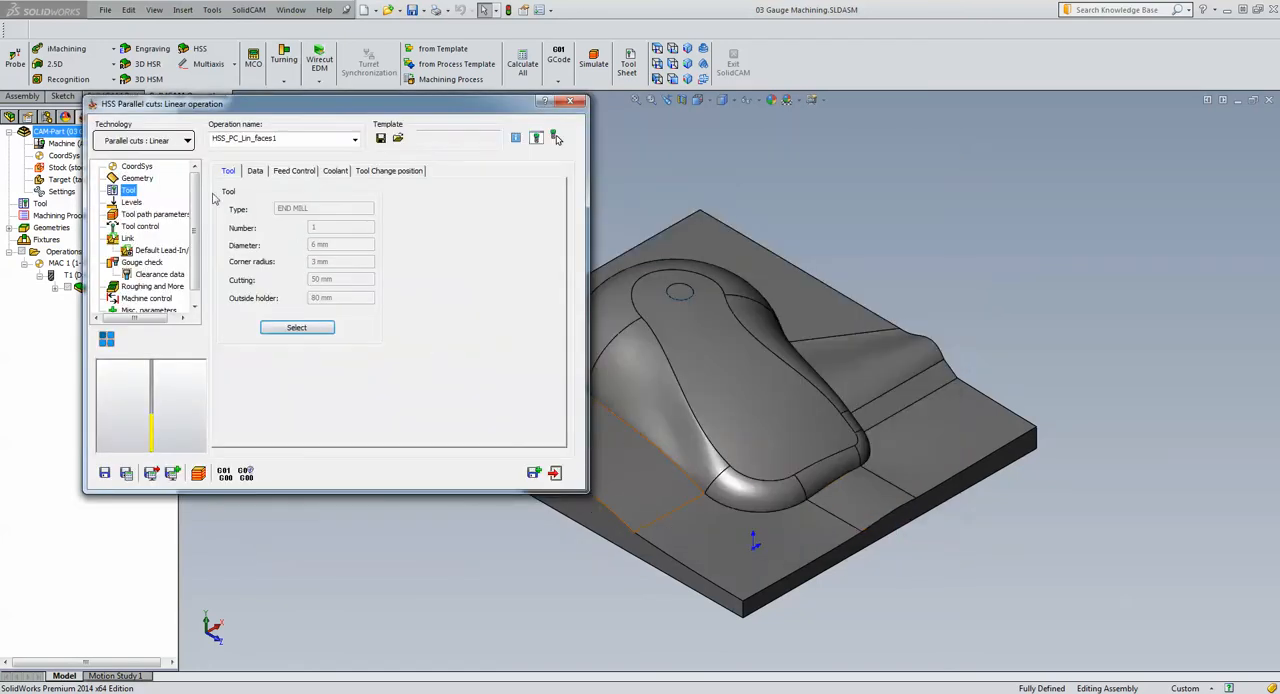
Set the angle value of the linear cuts to 45 and open the tool path parameters
left_click(138, 178)
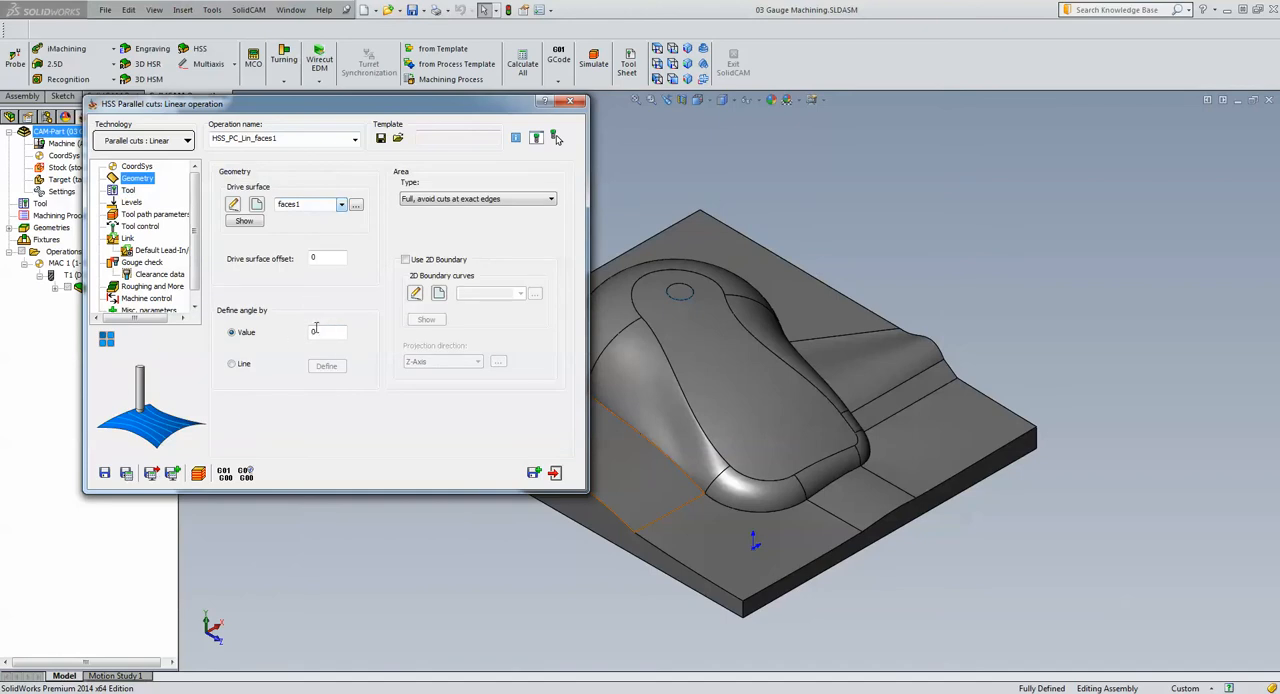
double_click(315, 330)
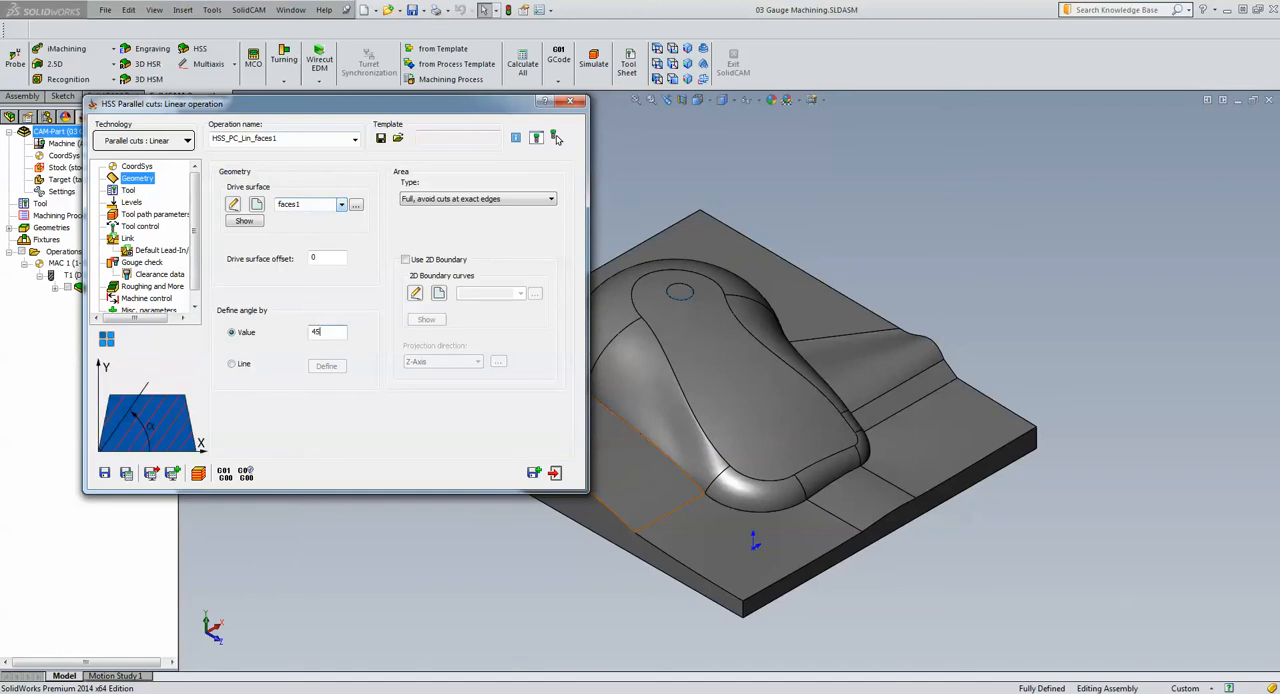
left_click(124, 215)
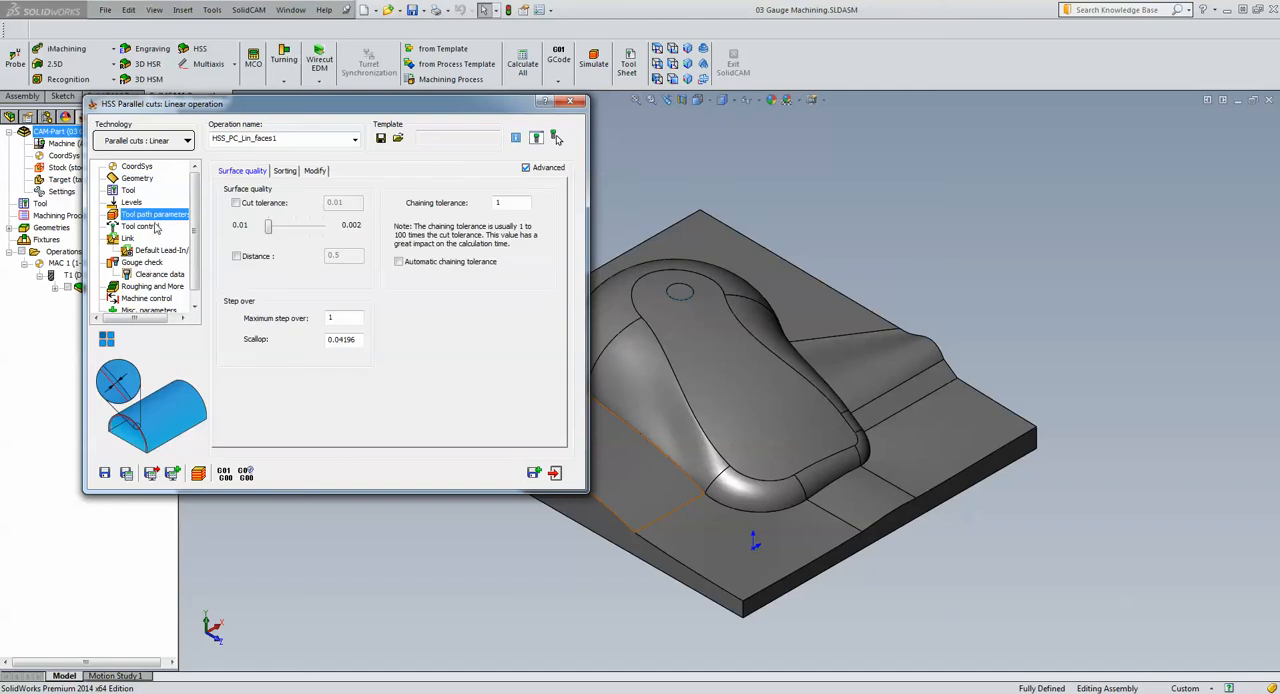
Set the large moves in the links between slices to Blend spline
left_click(127, 238)
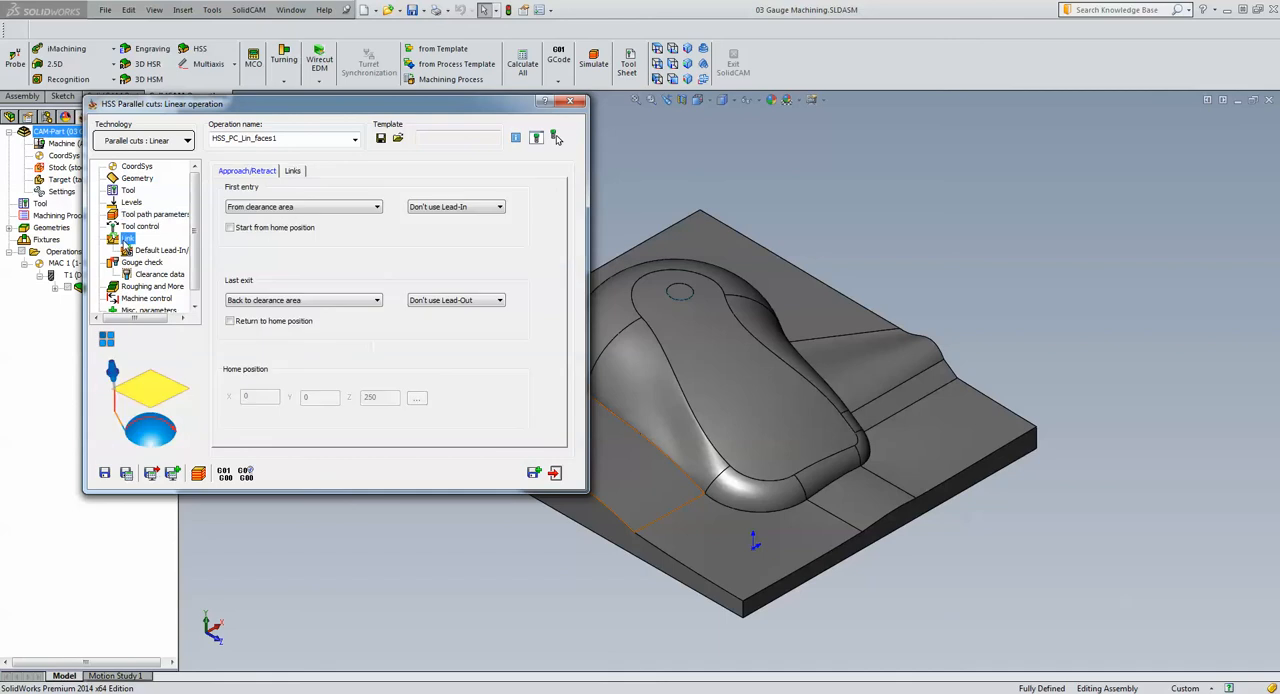
left_click(294, 174)
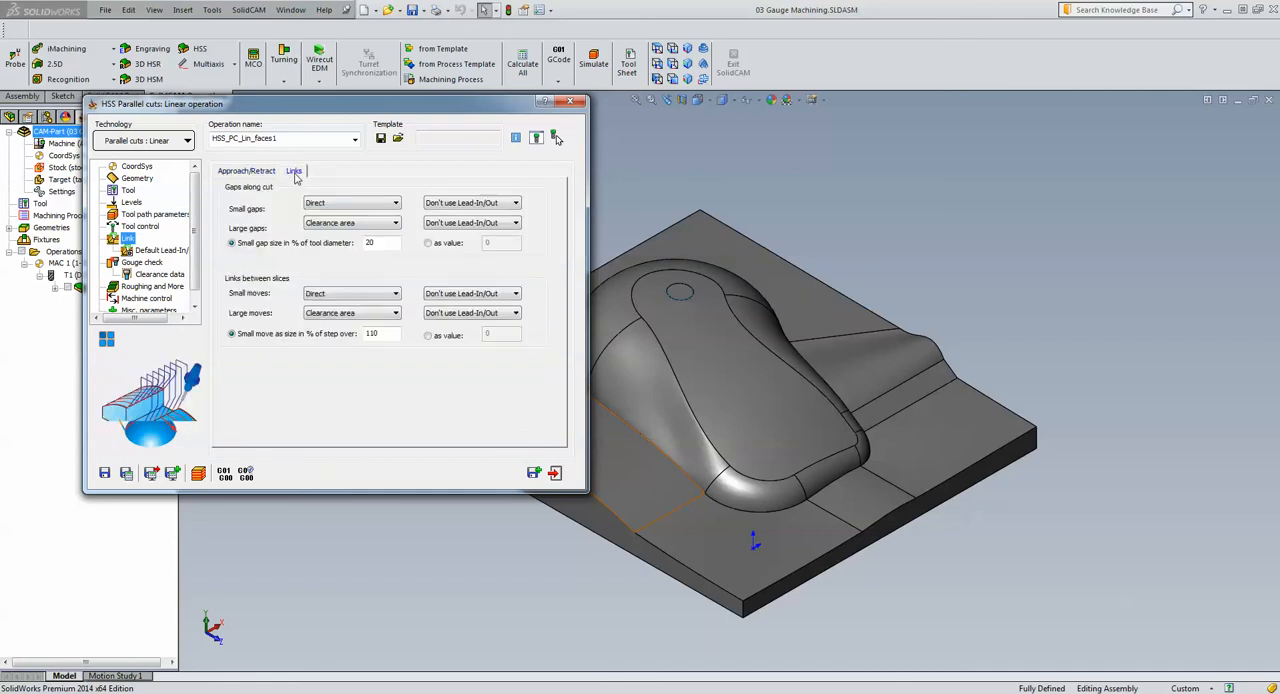
left_click(311, 318)
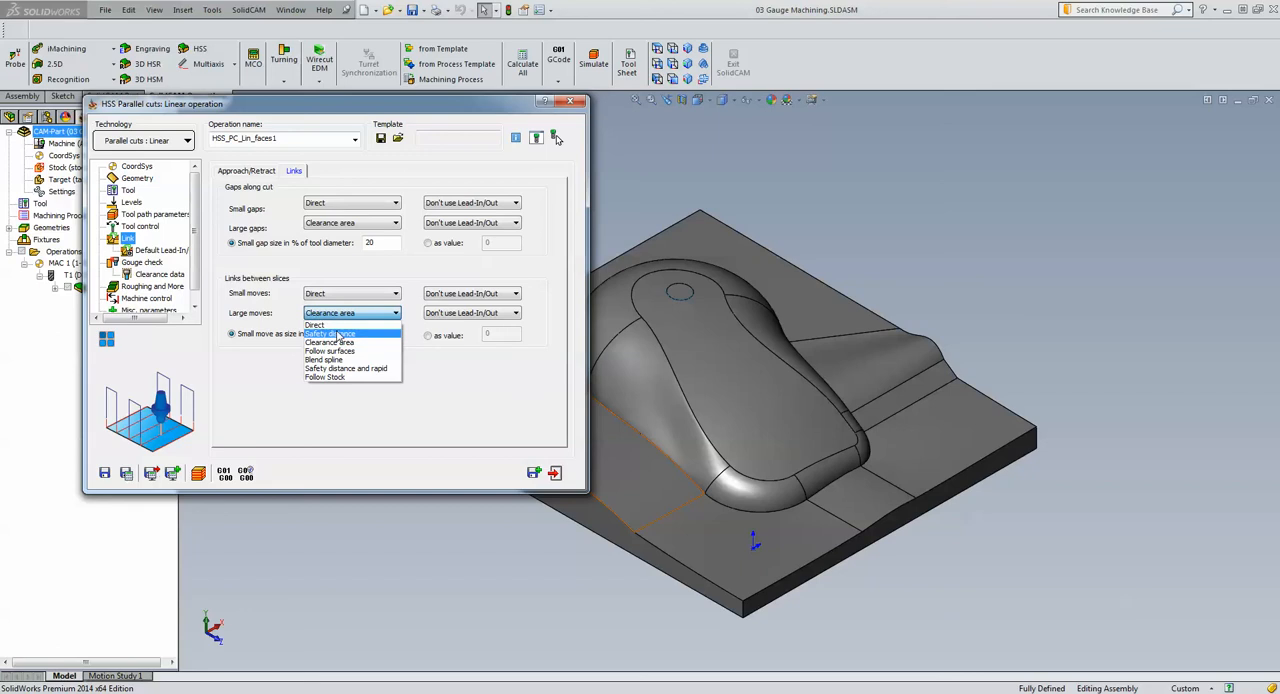
left_click(347, 360)
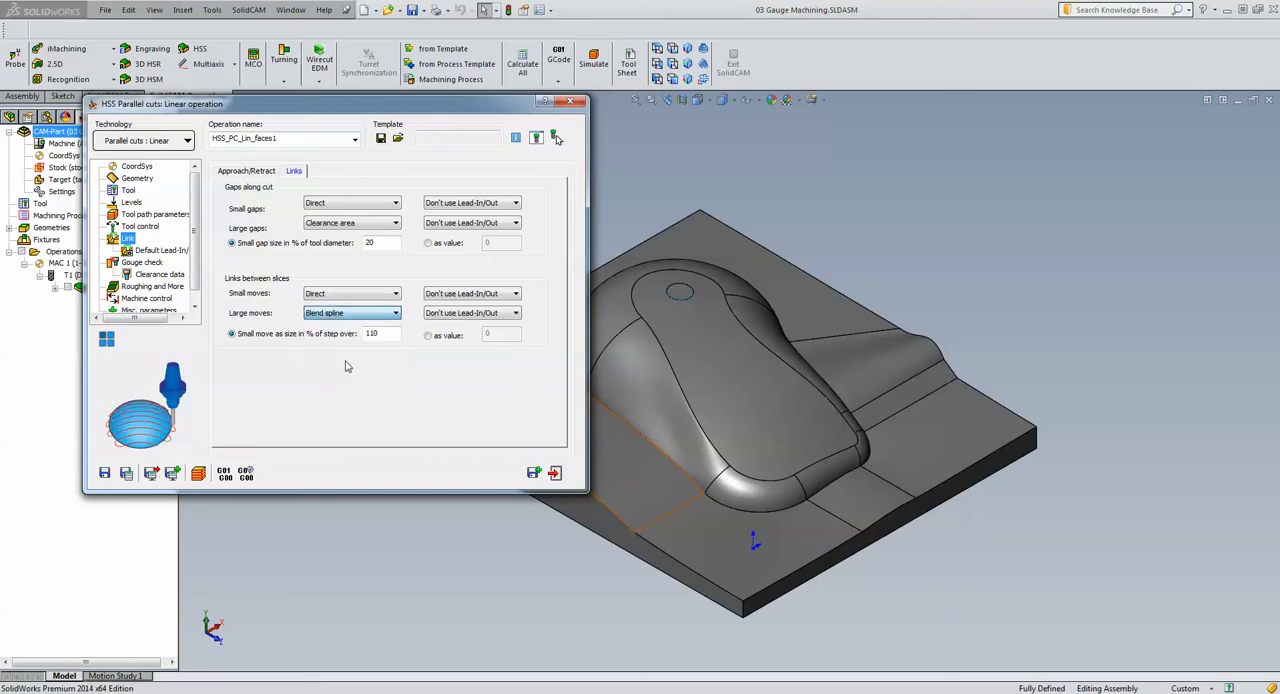
Save and calculate the operation, and simulate it in Host CAD, examining the tool path around the base of the raised shape
left_click(126, 472)
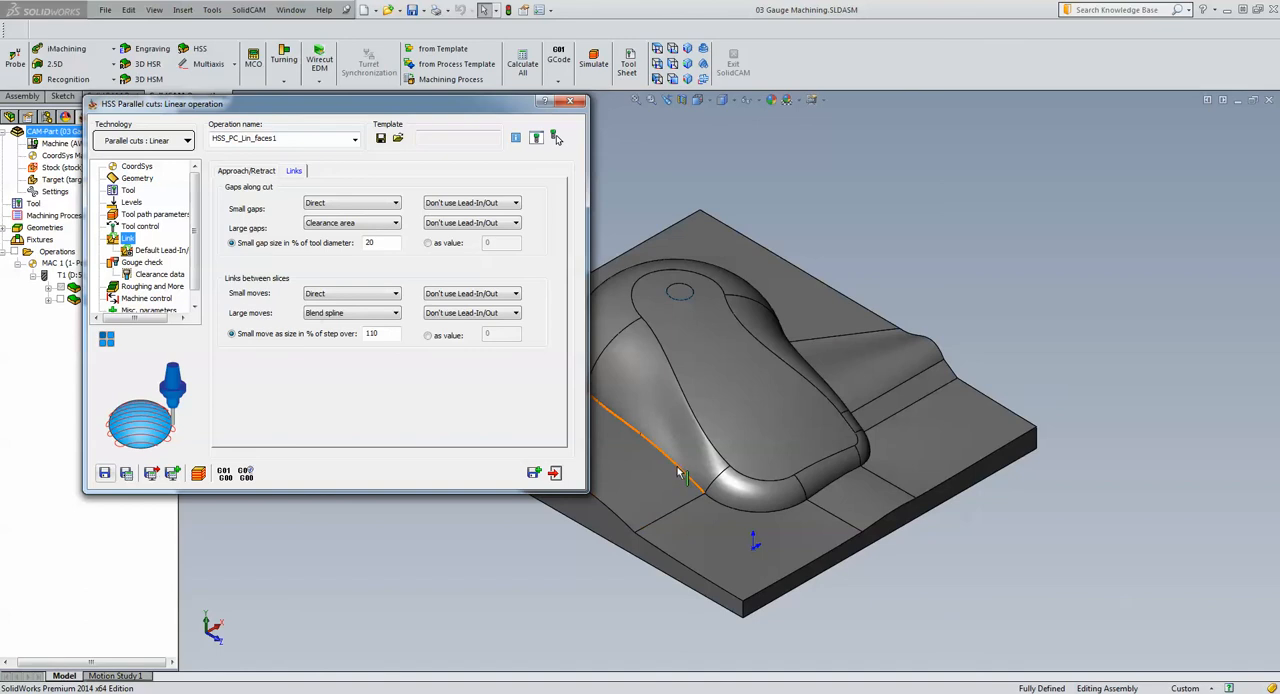
left_click(198, 473)
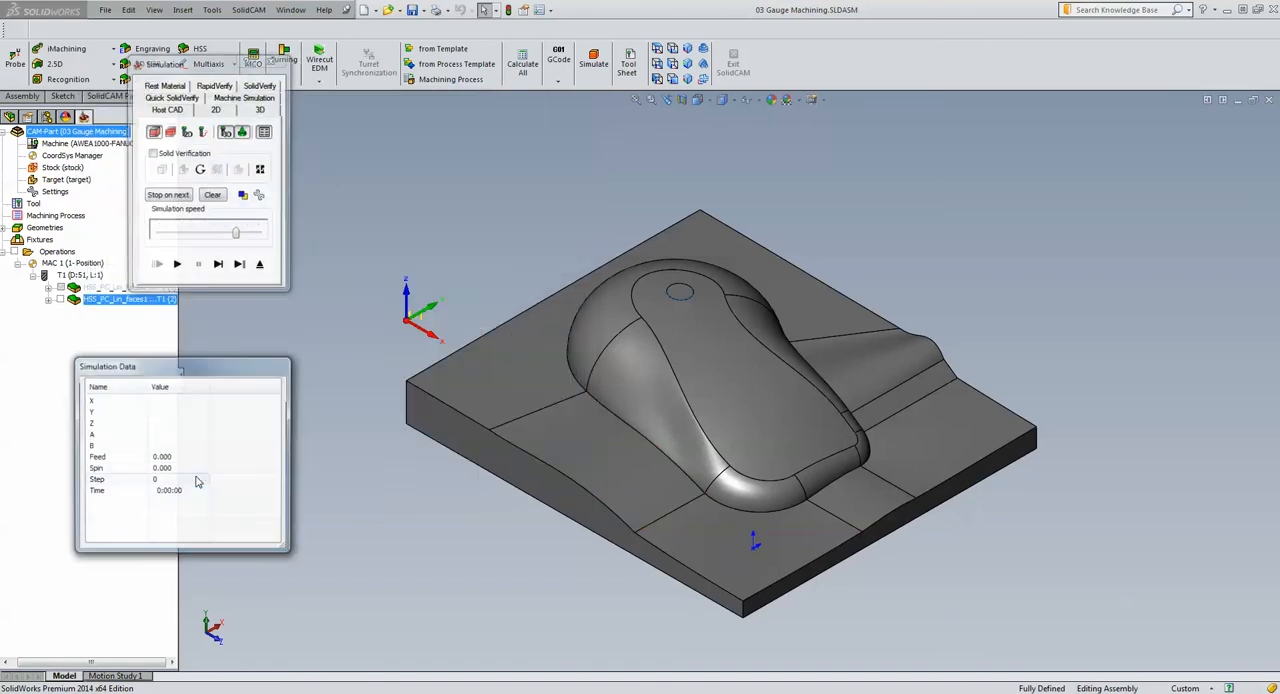
left_click(208, 233)
left_click(176, 265)
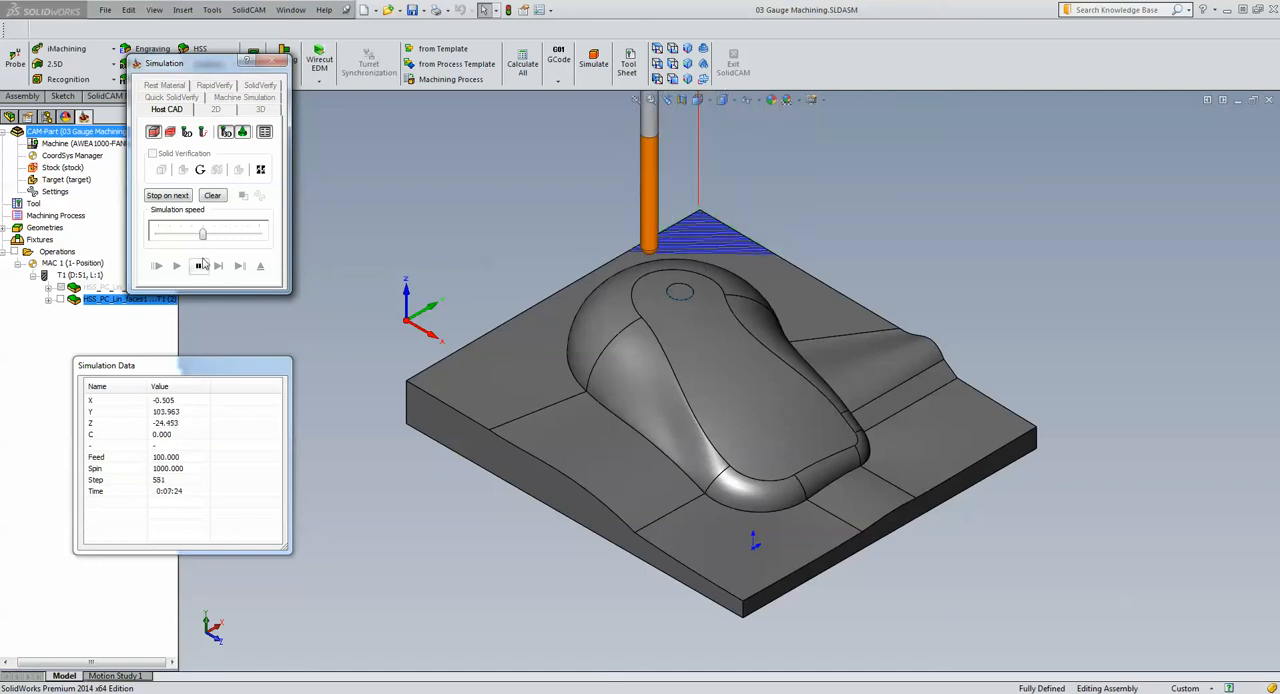
left_click_drag(202, 233, 236, 233)
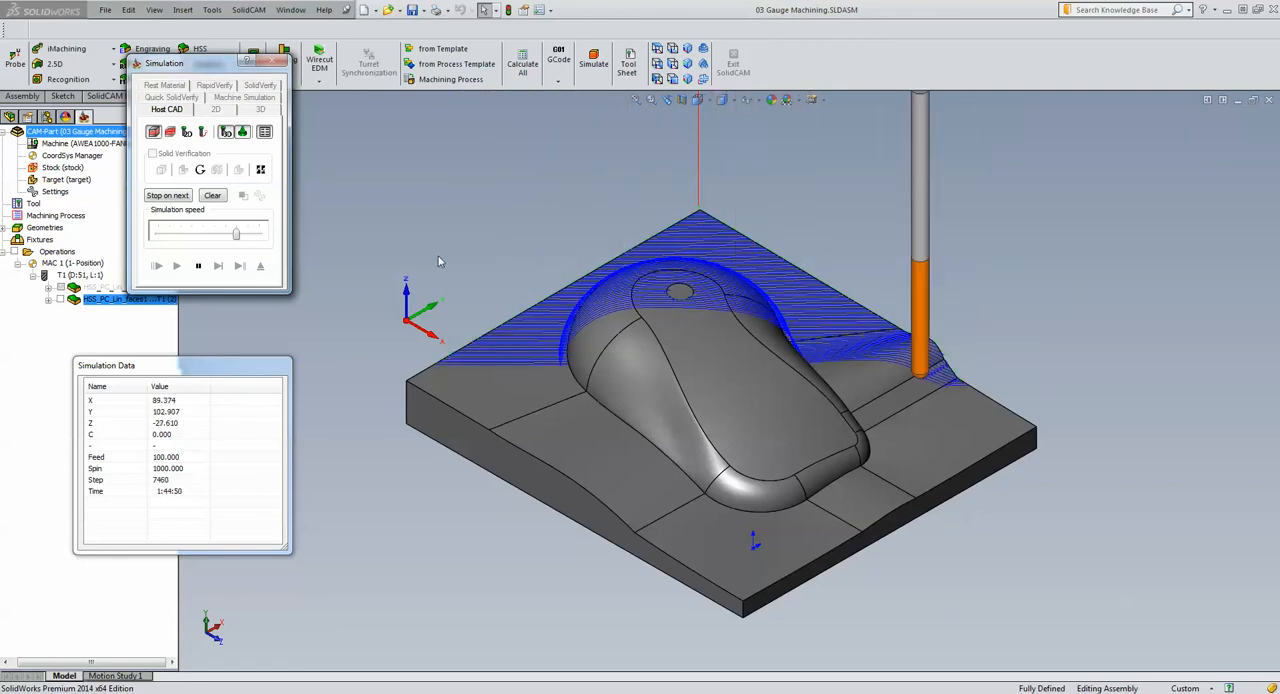
middle_click_drag(442, 273, 443, 269)
scroll(443, 268, "down", 10)
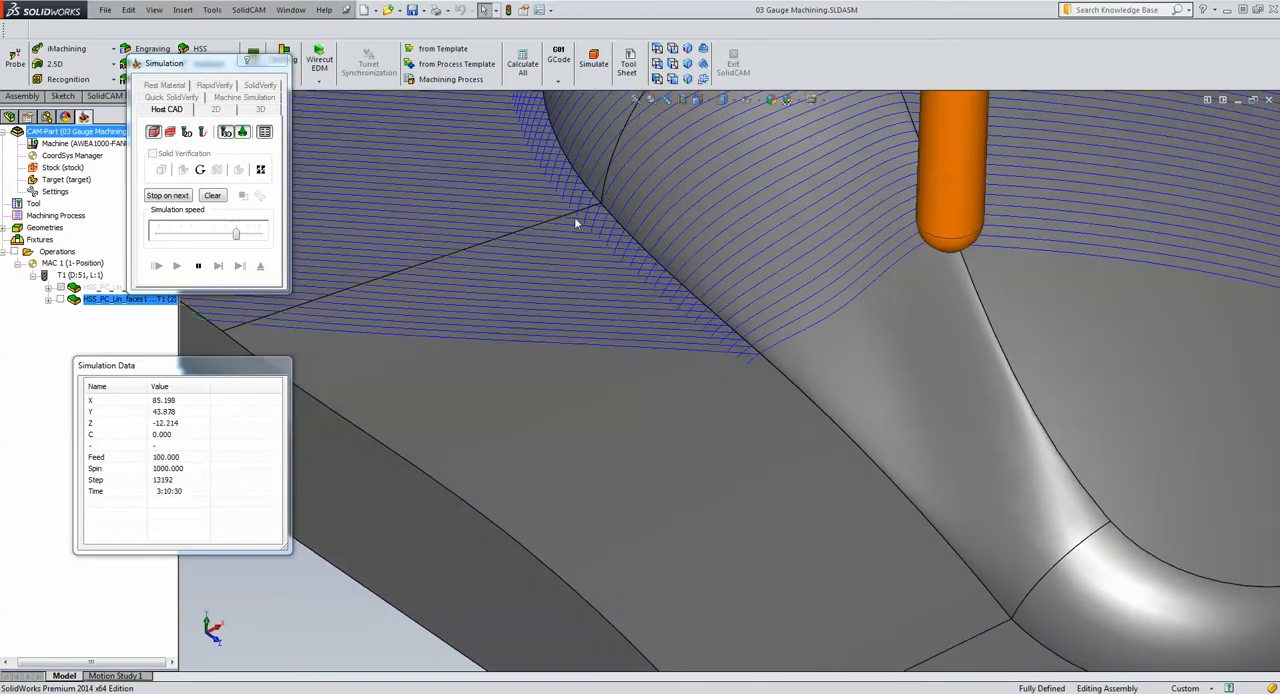
scroll(622, 244, "up", 10)
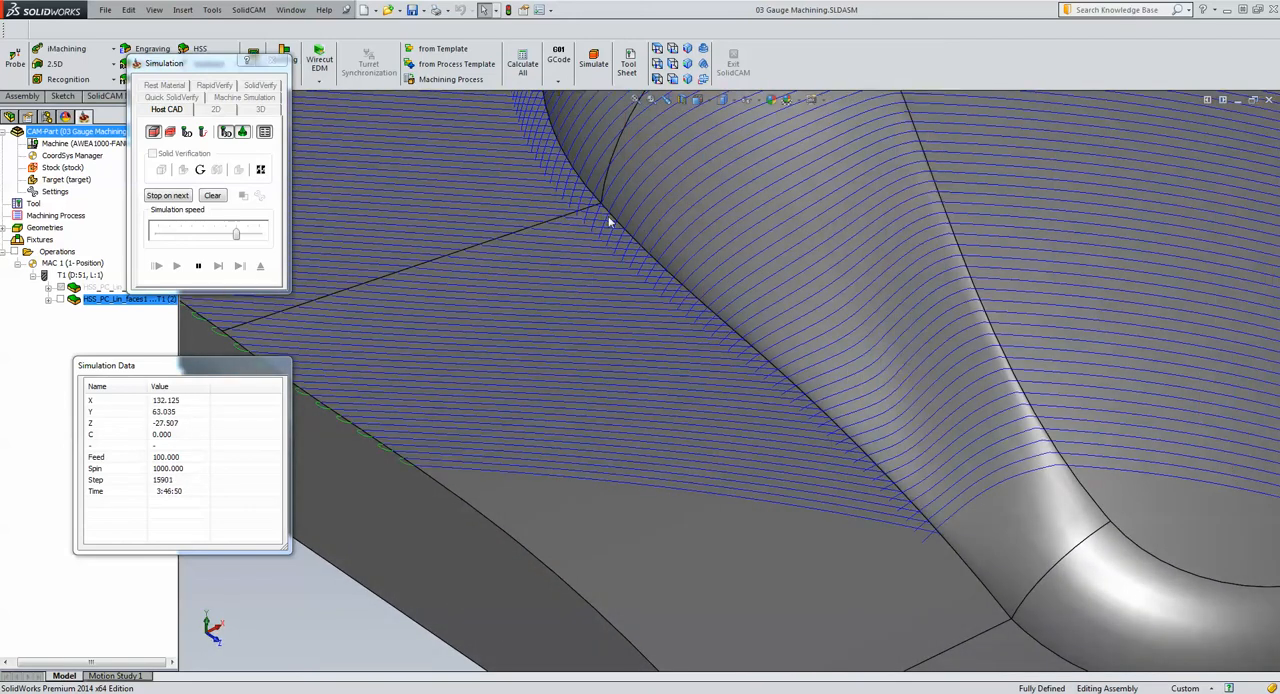
scroll(689, 248, "up", 3)
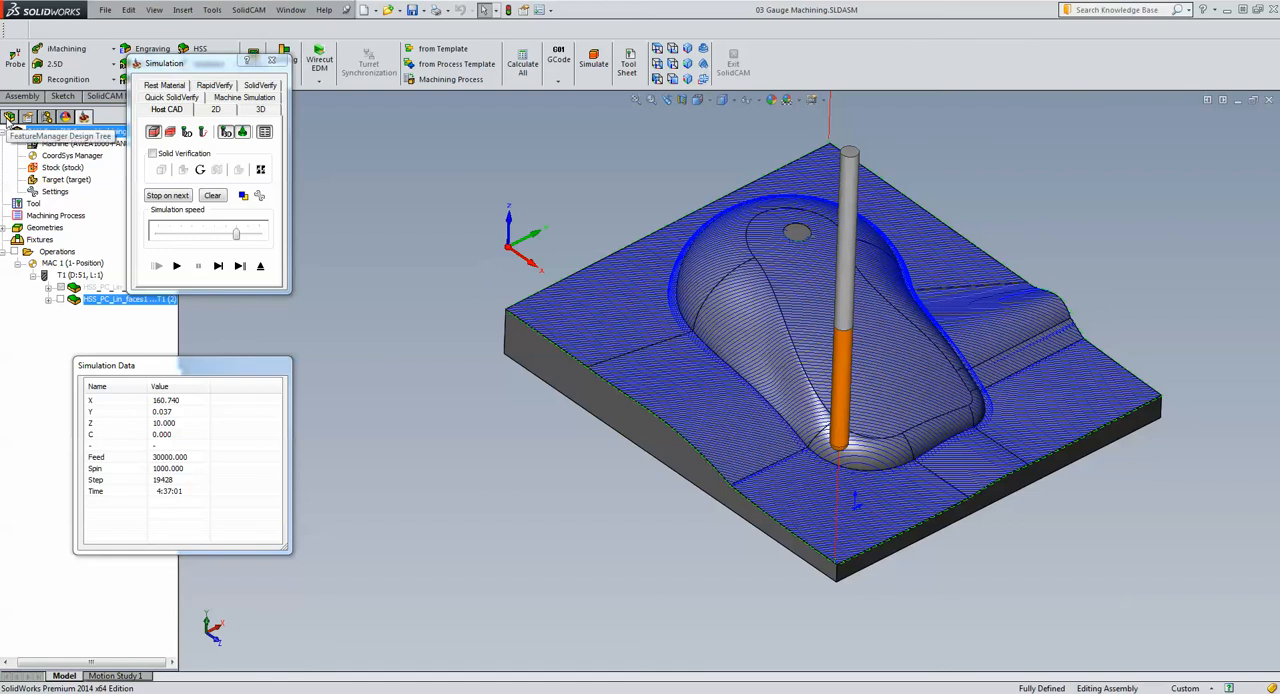
Hide the DesignModel component to examine the tool path on its own, and exit the simulation
left_click(9, 117)
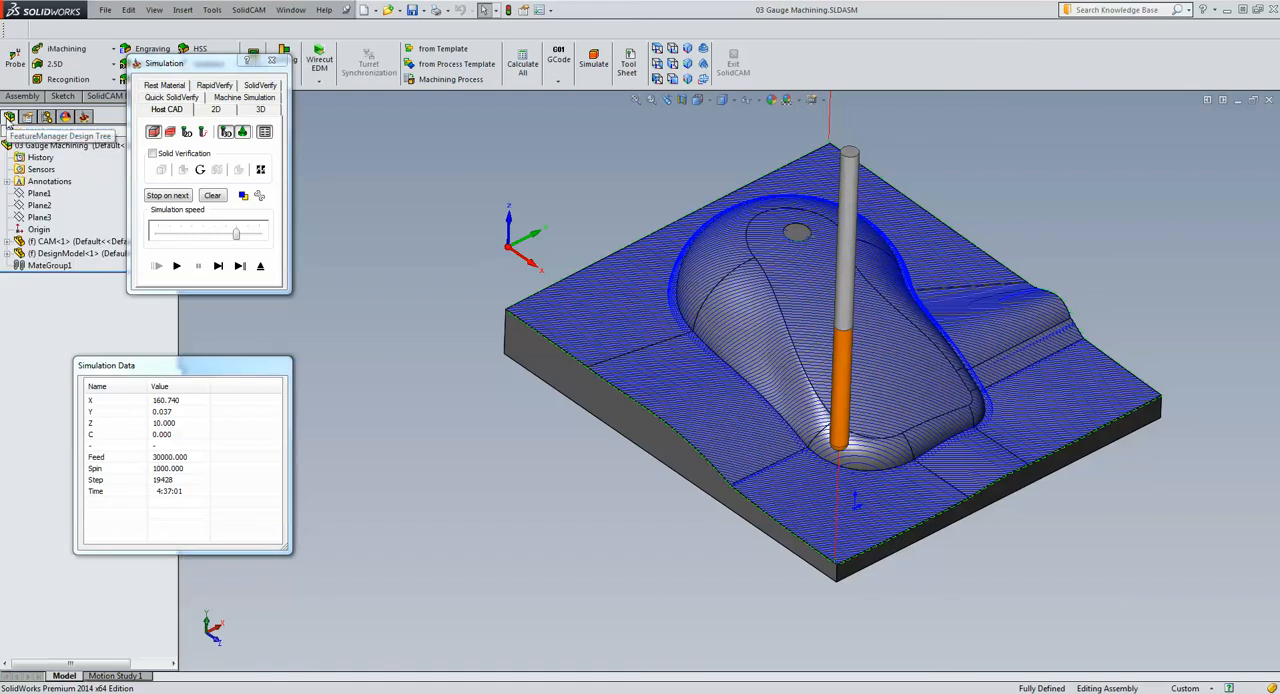
left_click(64, 253)
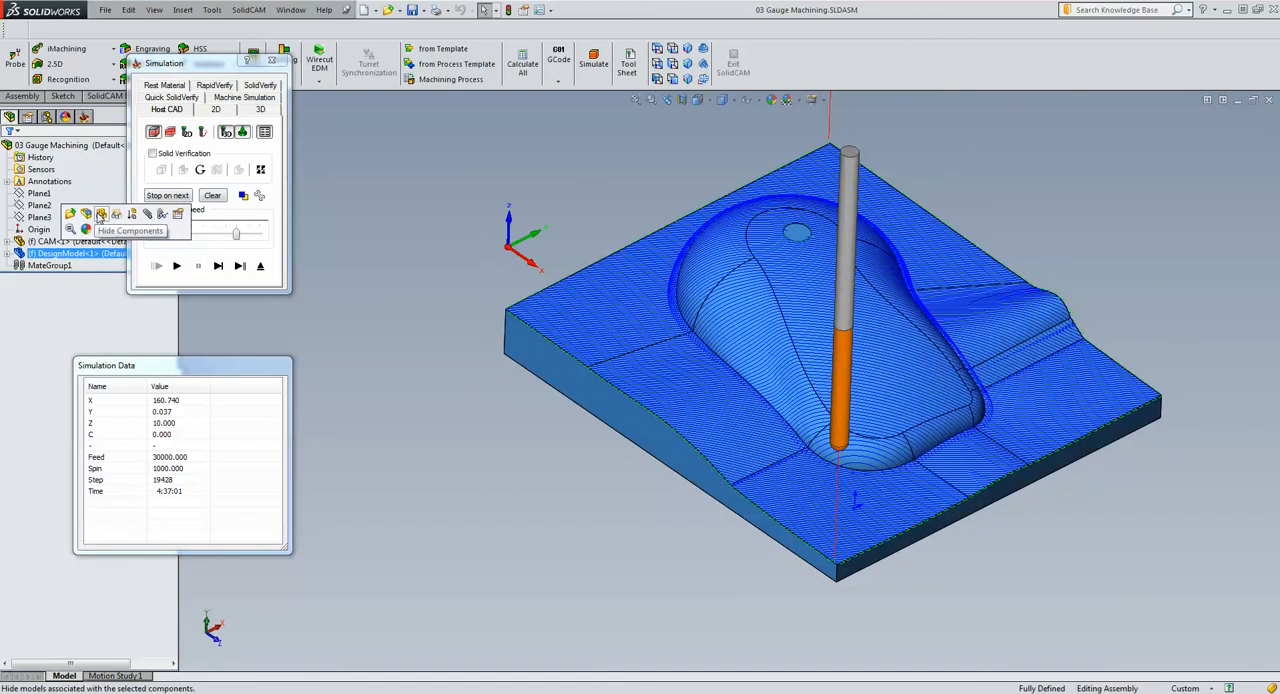
left_click(101, 215)
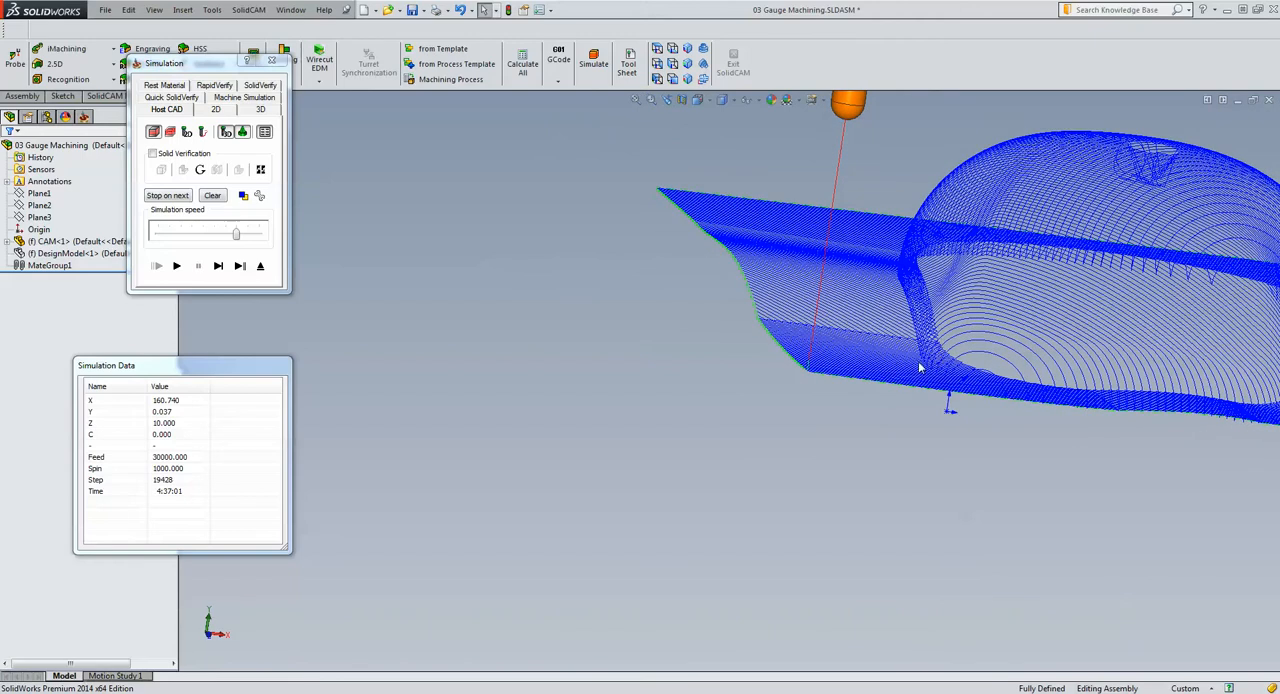
left_click(262, 267)
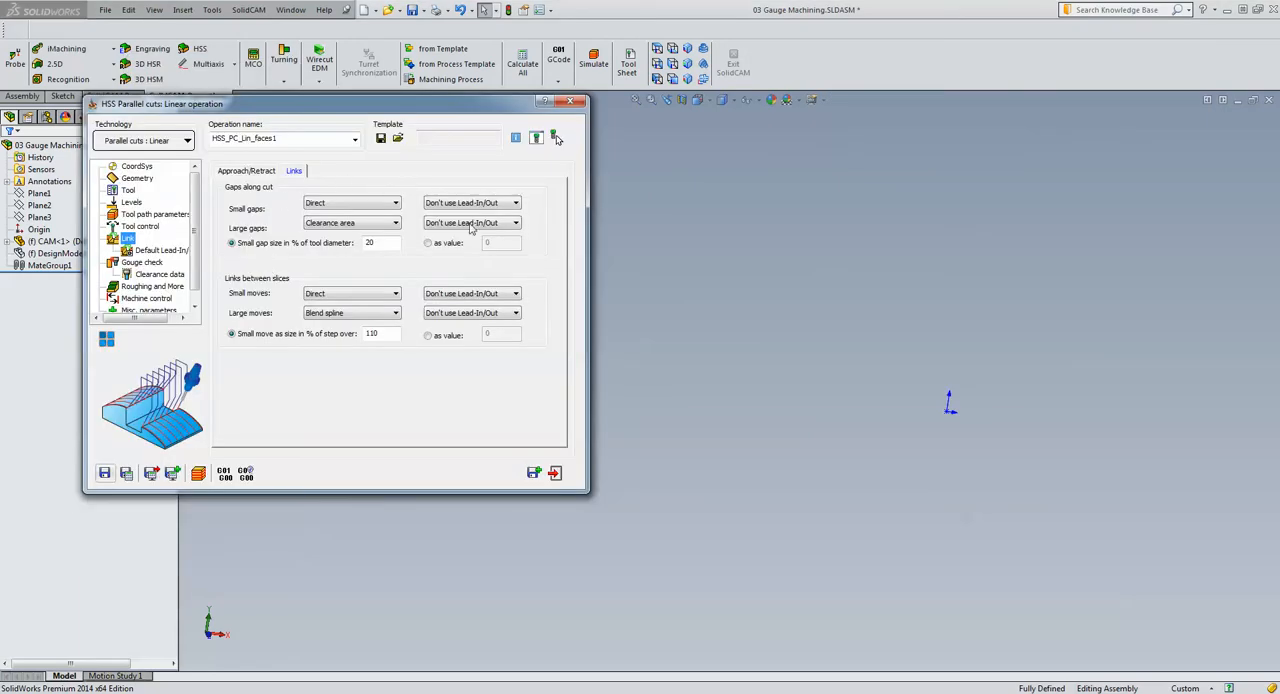
left_click(138, 214)
left_click(316, 172)
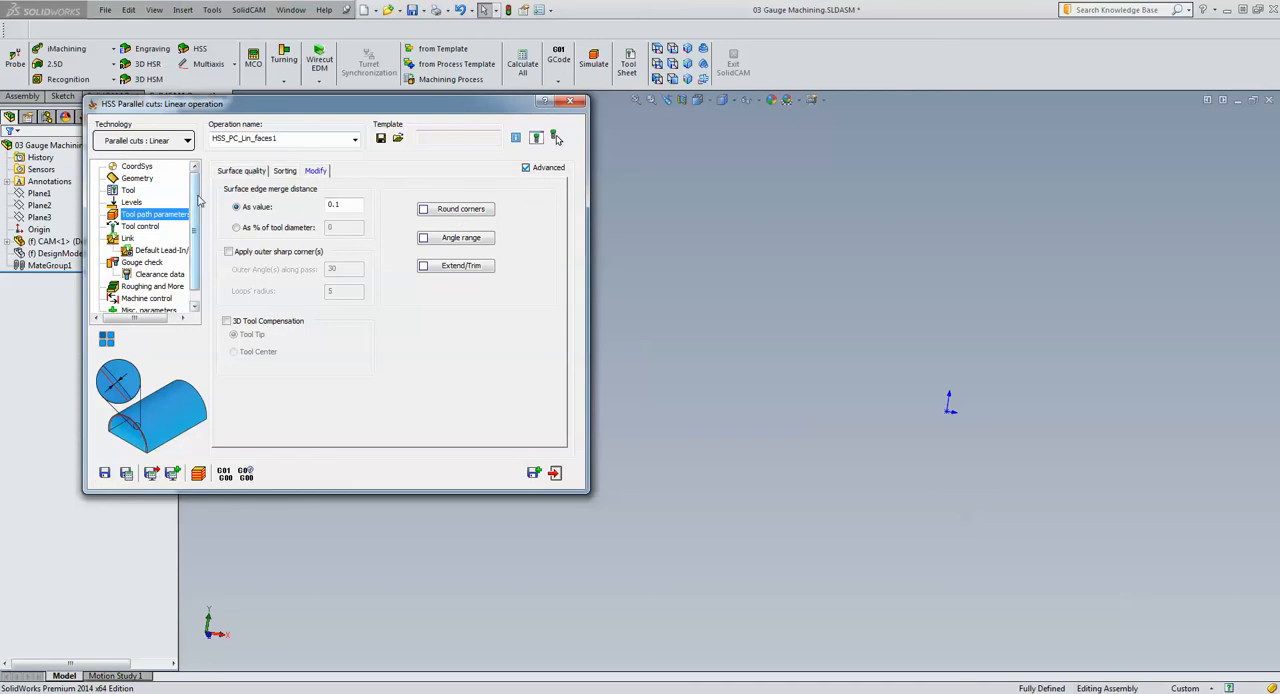
left_click(241, 172)
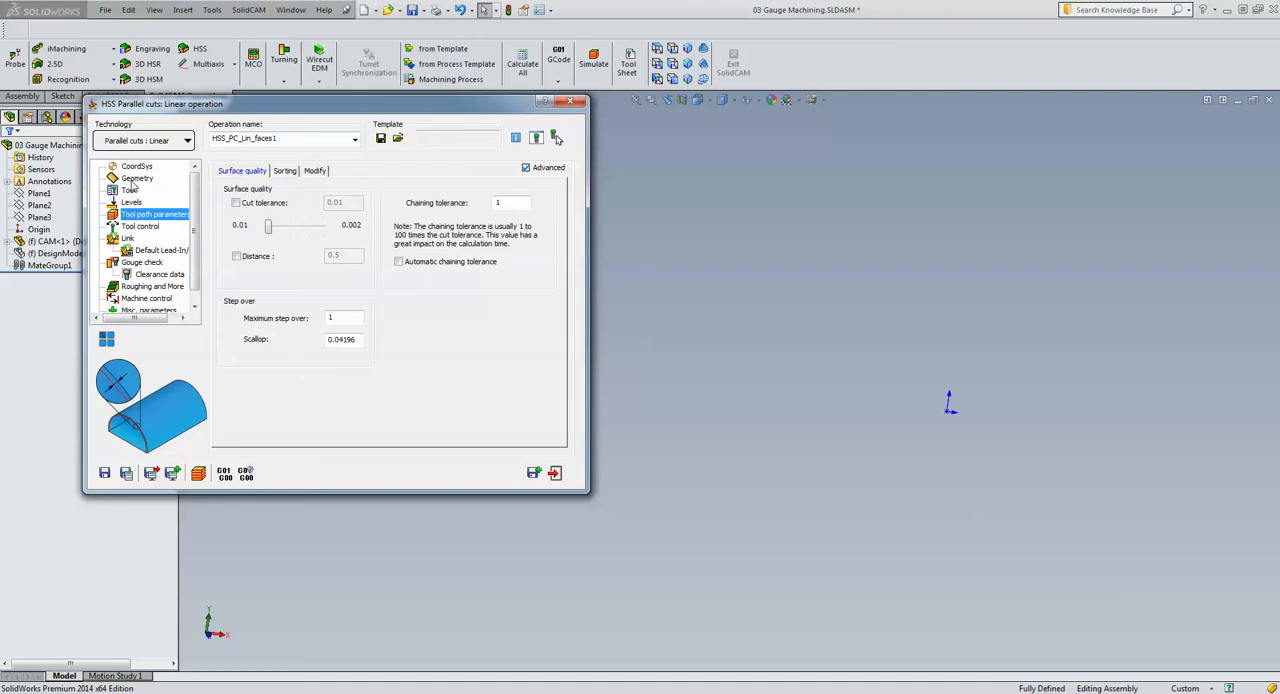
Return to the operation's geometry settings and show the CAM and DesignModel components again
left_click(136, 179)
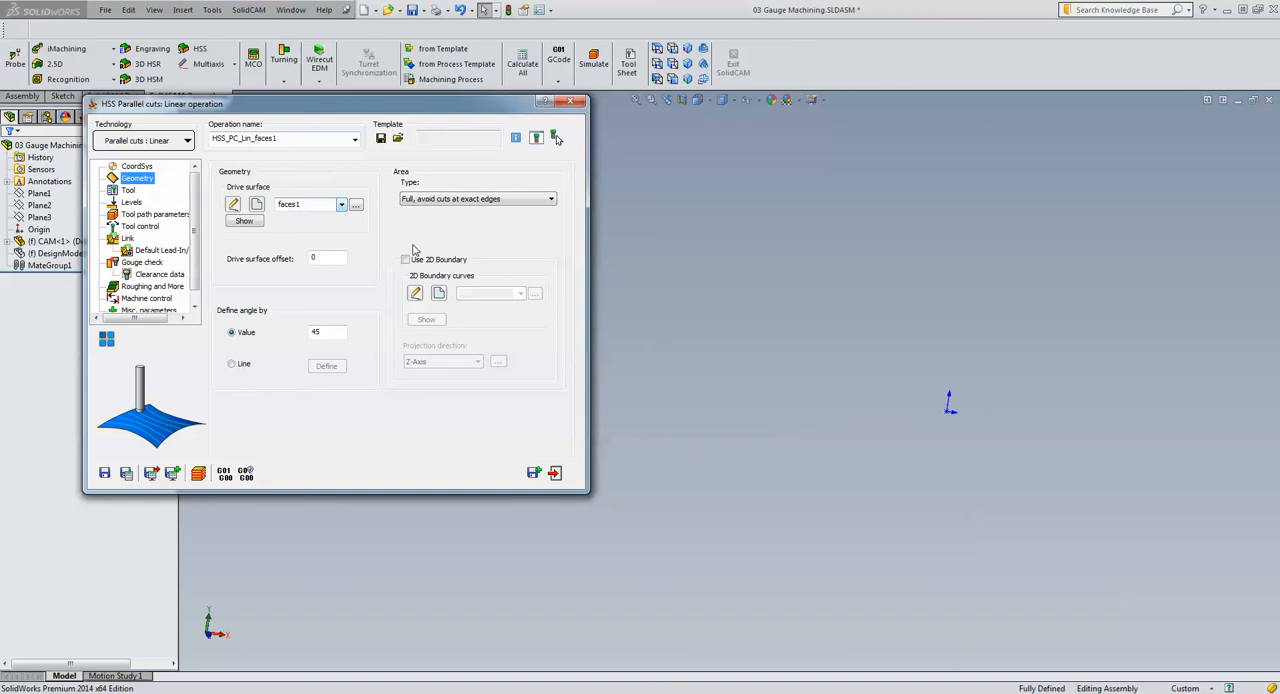
left_click(55, 253)
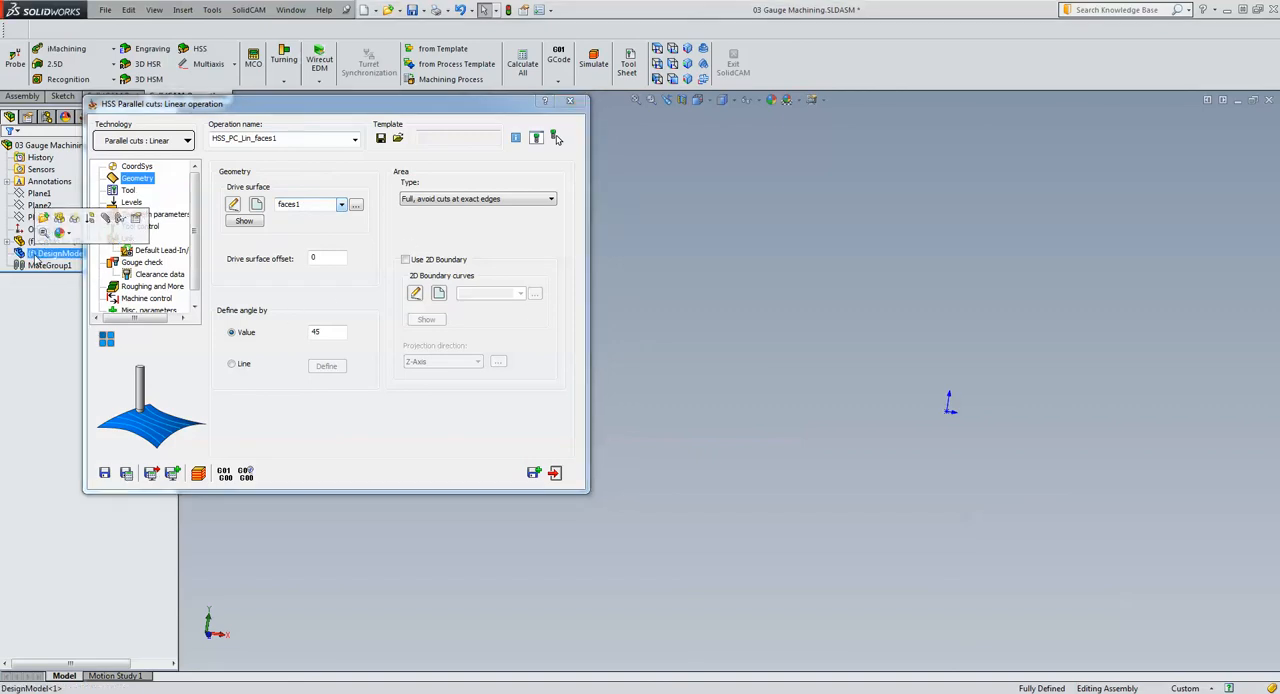
left_click(60, 219)
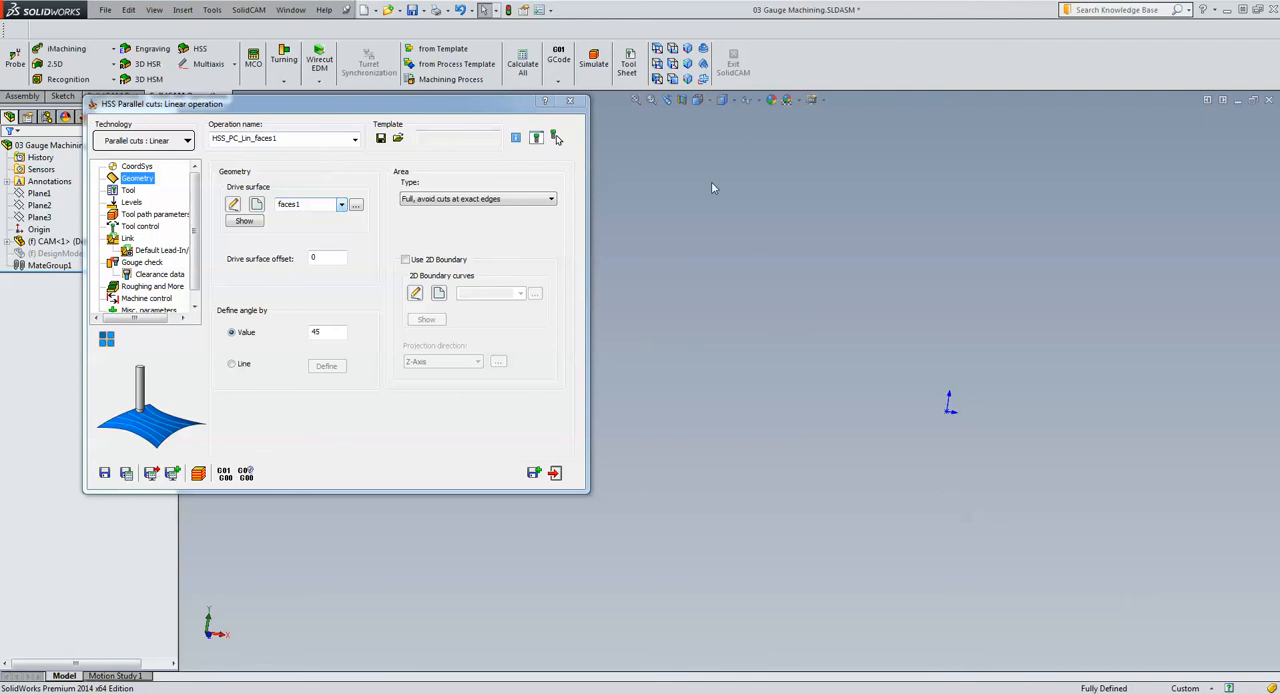
left_click(55, 253)
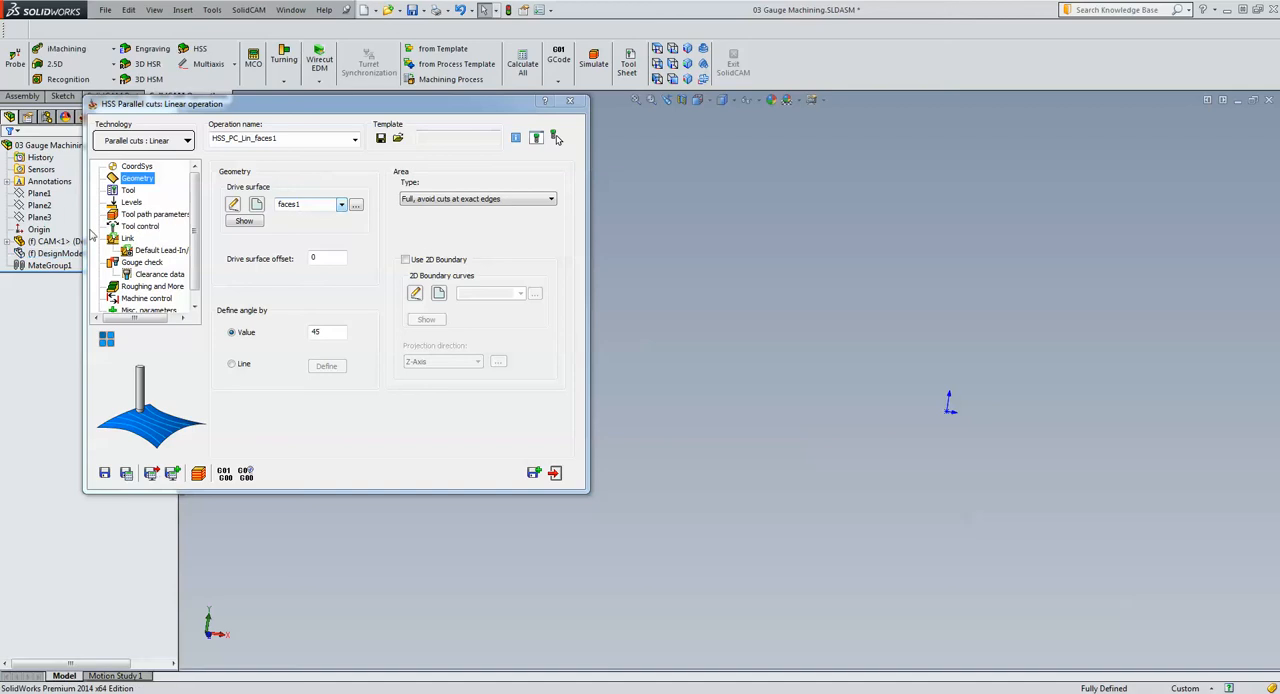
left_click(44, 266)
left_click(42, 254)
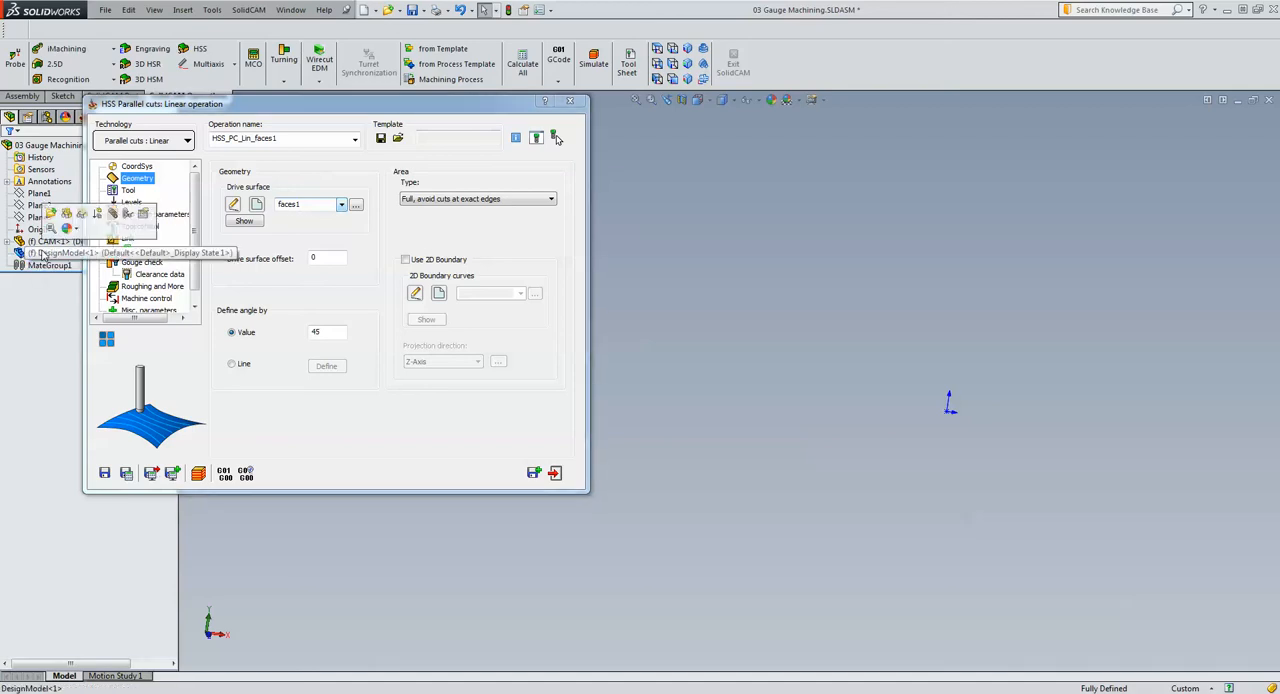
left_click(42, 243, "ctrl")
left_click(66, 214)
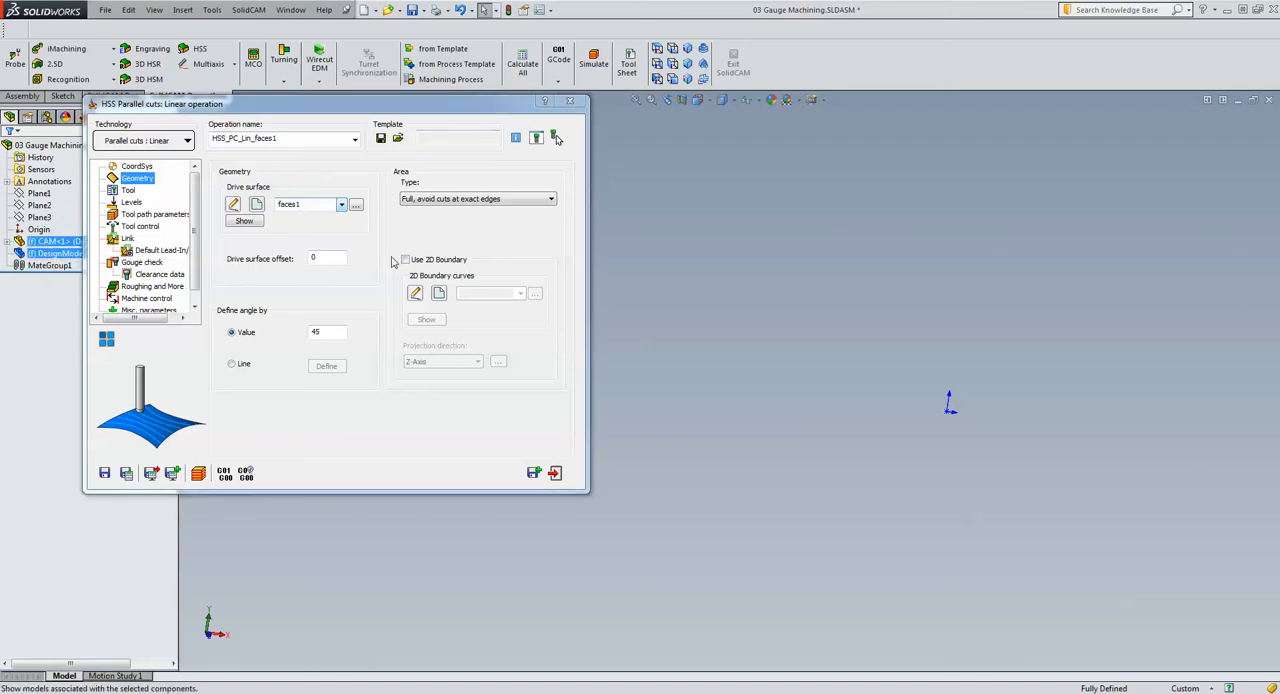
left_click(697, 411)
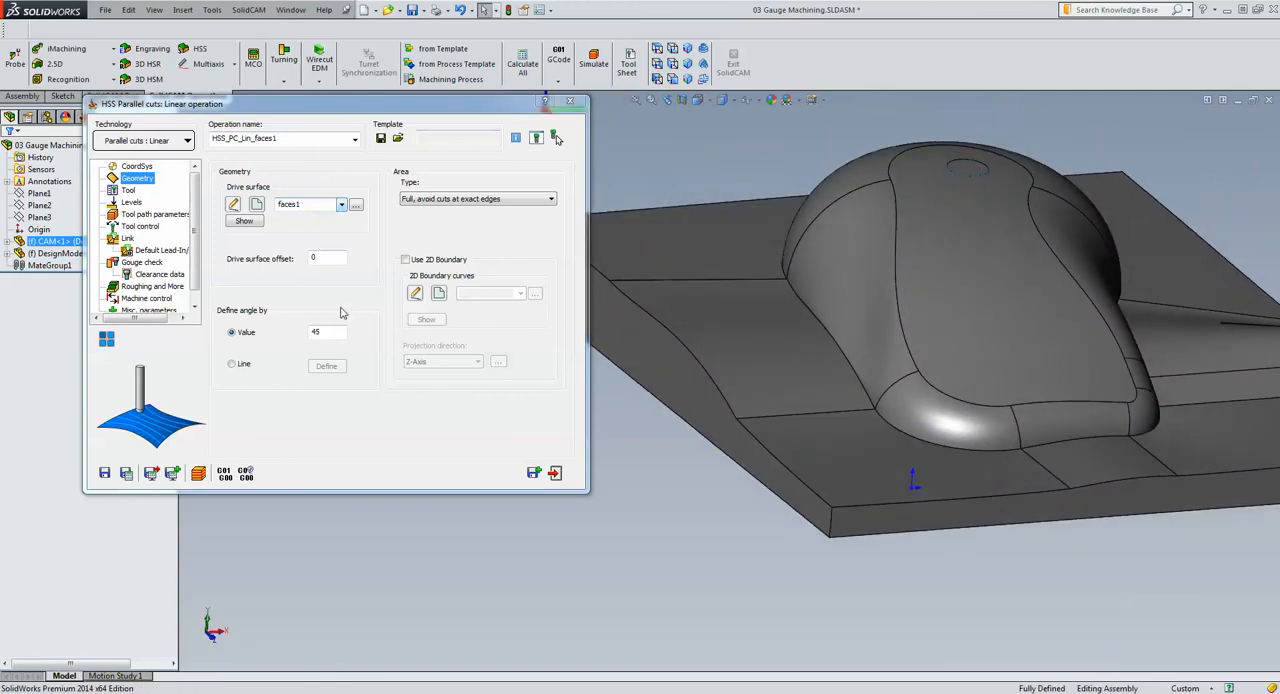
Preview the faces1 drive surface and start a new face geometry containing the part's flat bottom face
left_click(252, 221)
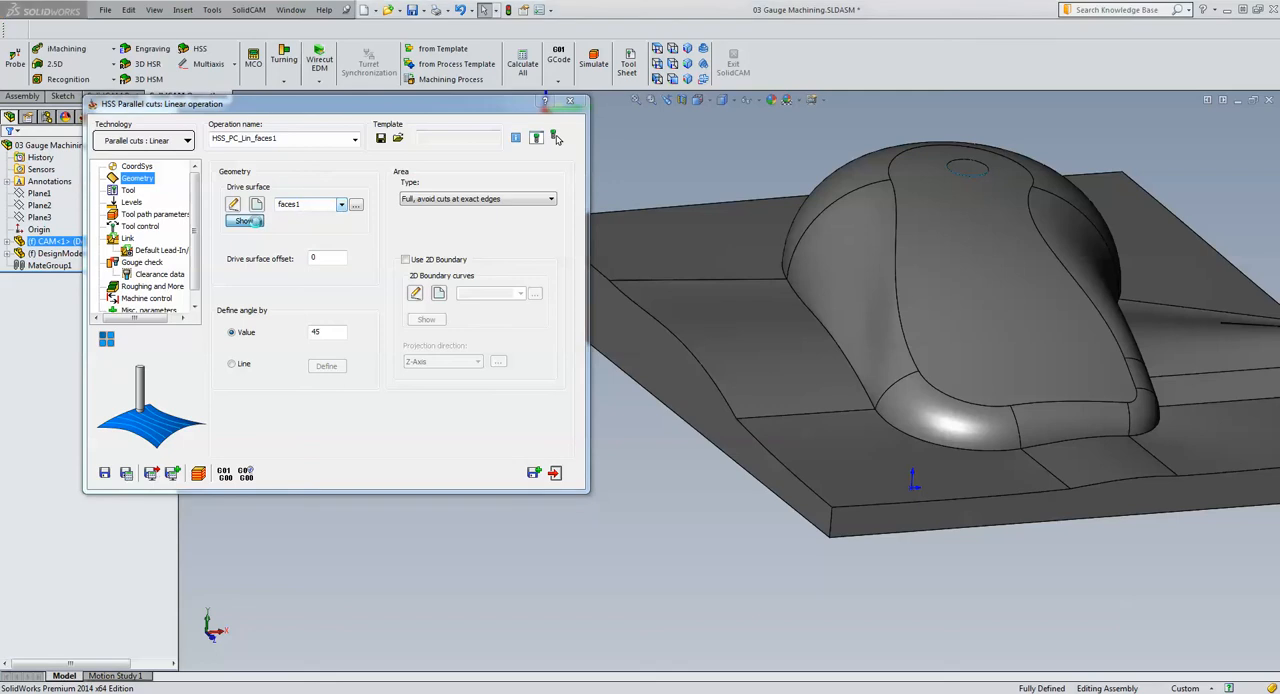
left_click(7, 152)
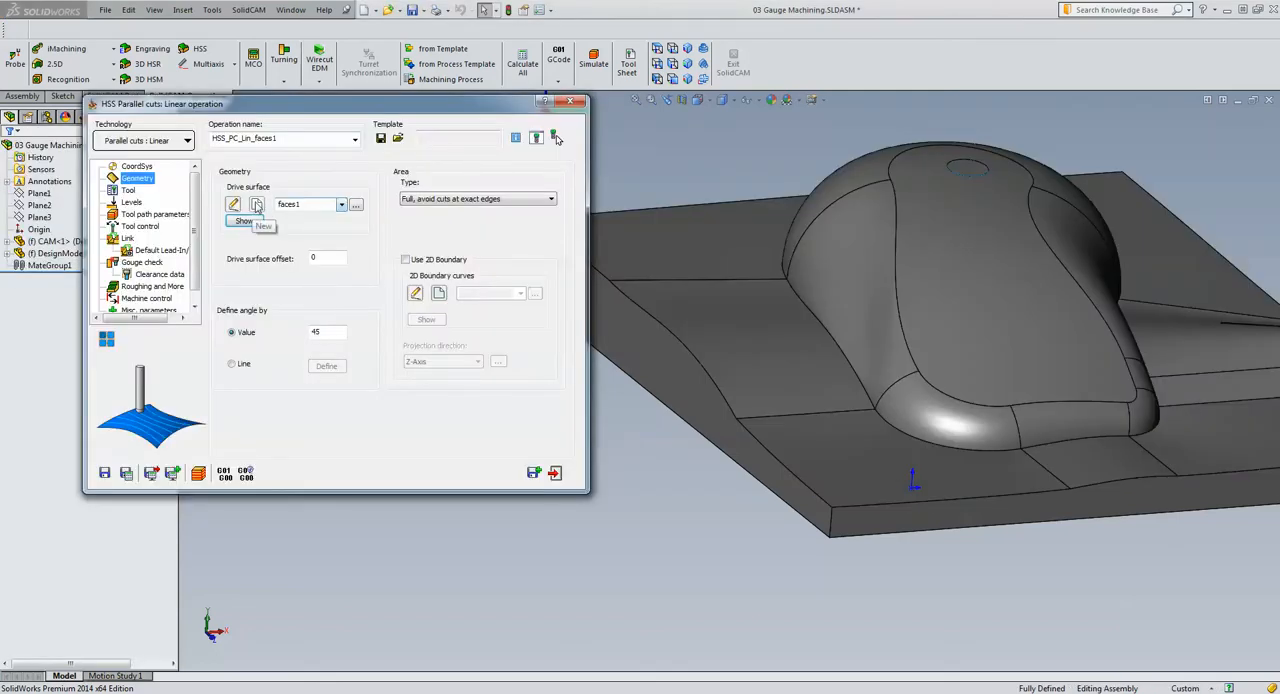
left_click(256, 204)
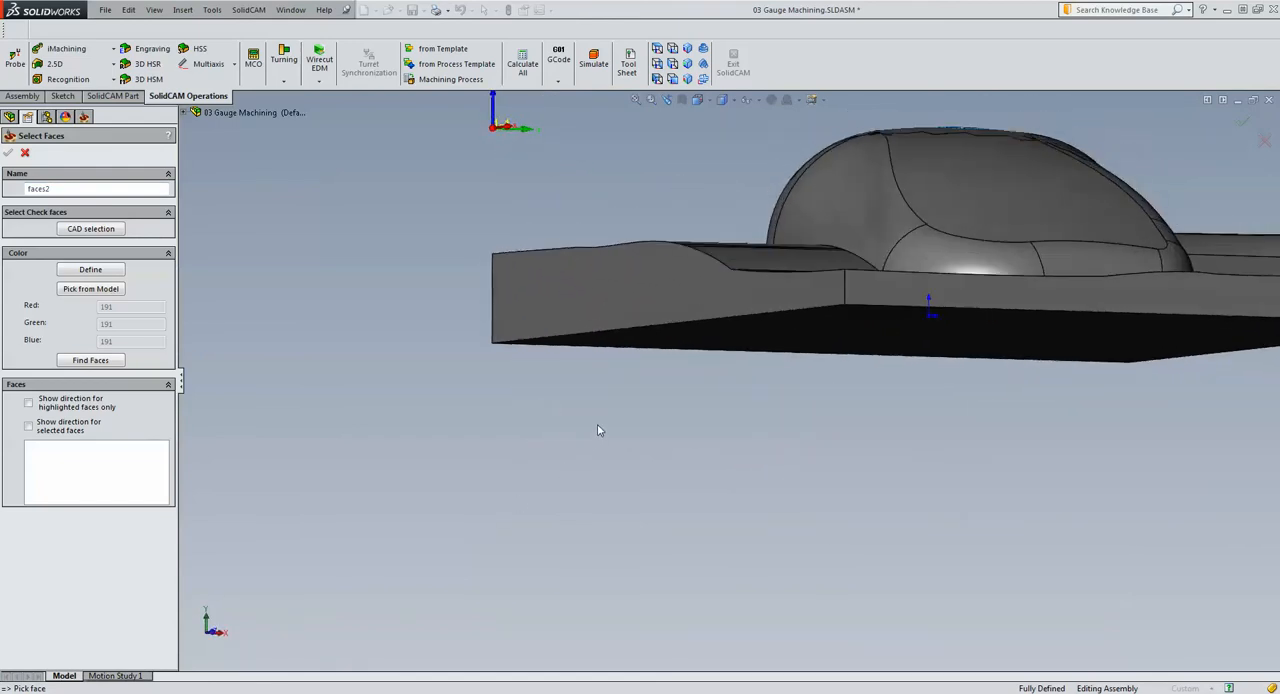
left_click(703, 332)
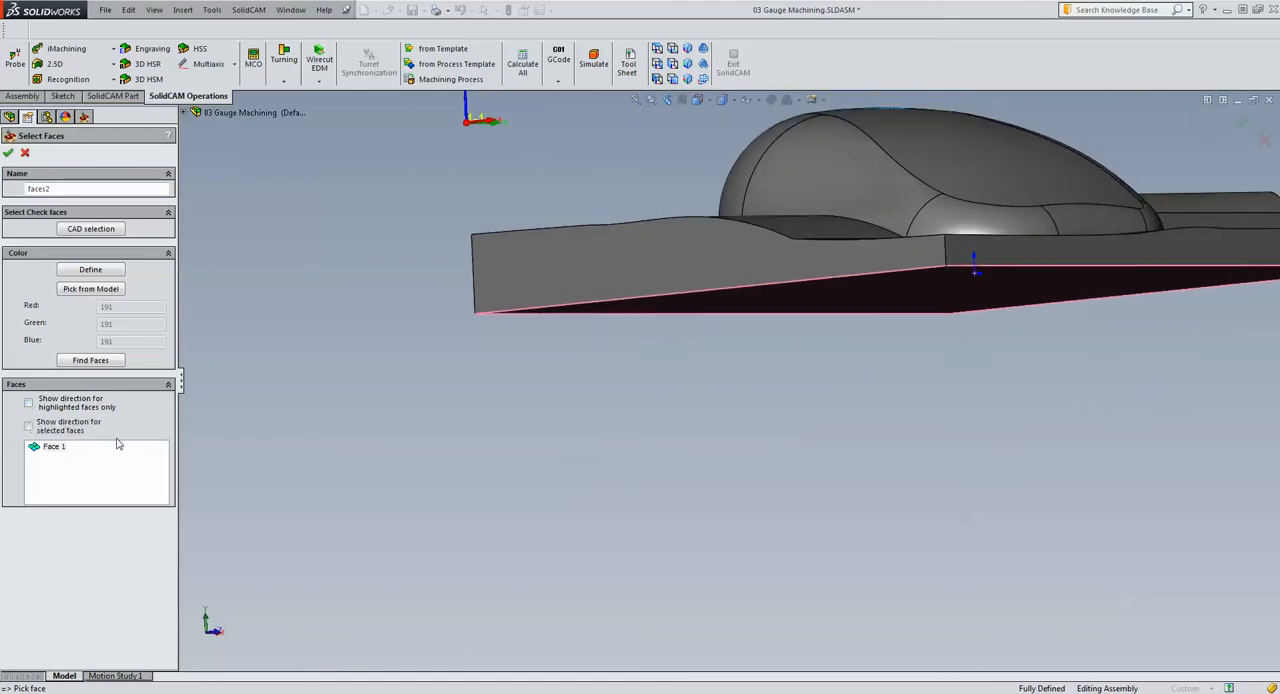
Show the direction of the selected bottom face and reverse it to point upward
left_click(29, 427)
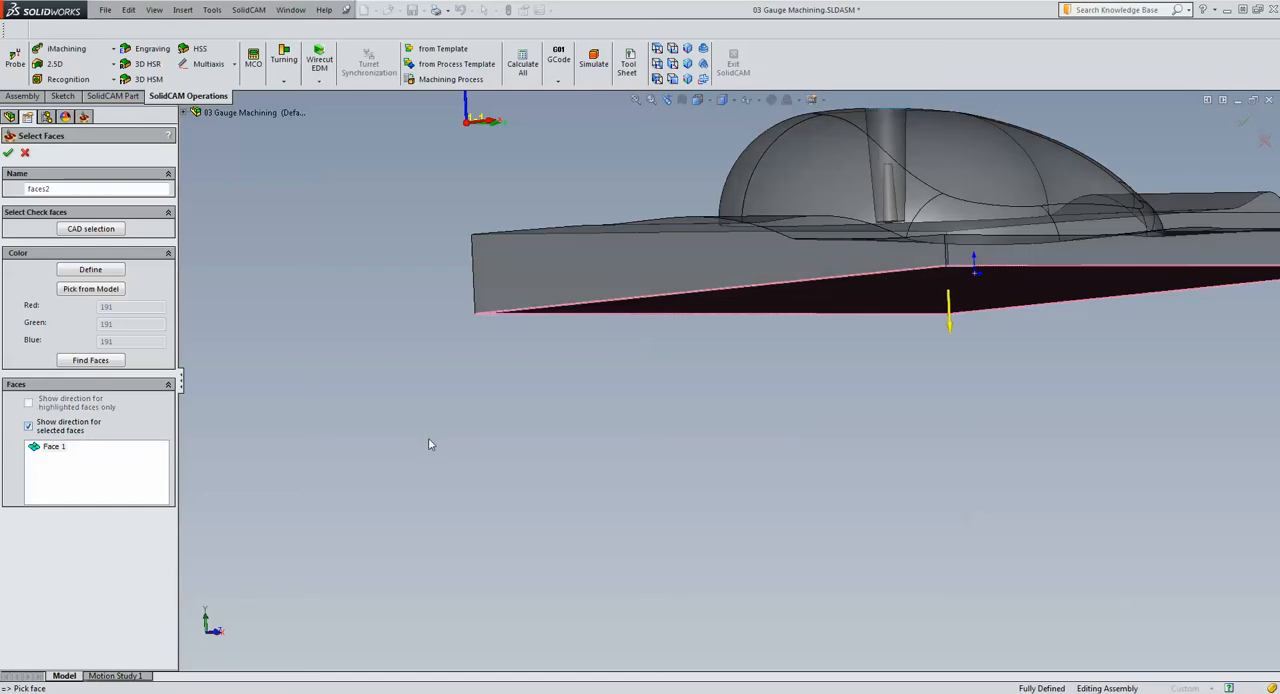
middle_click_drag(432, 444, 785, 487)
middle_click_drag(798, 412, 799, 418)
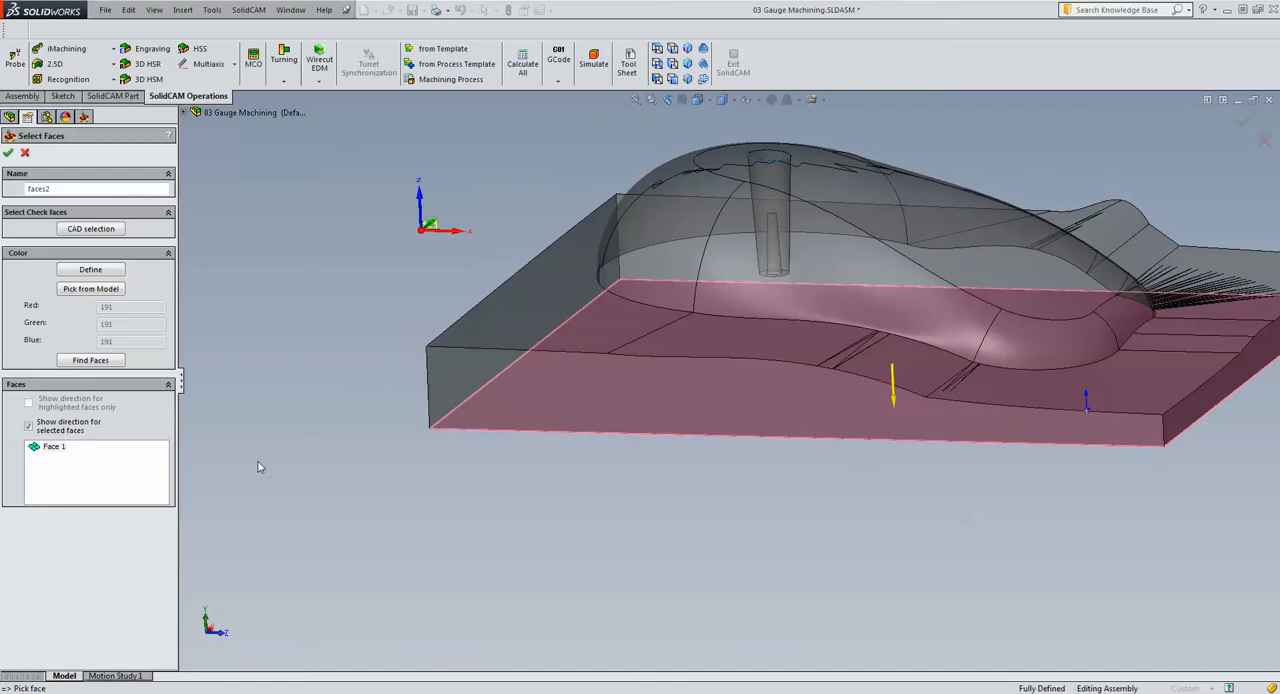
right_click(47, 451)
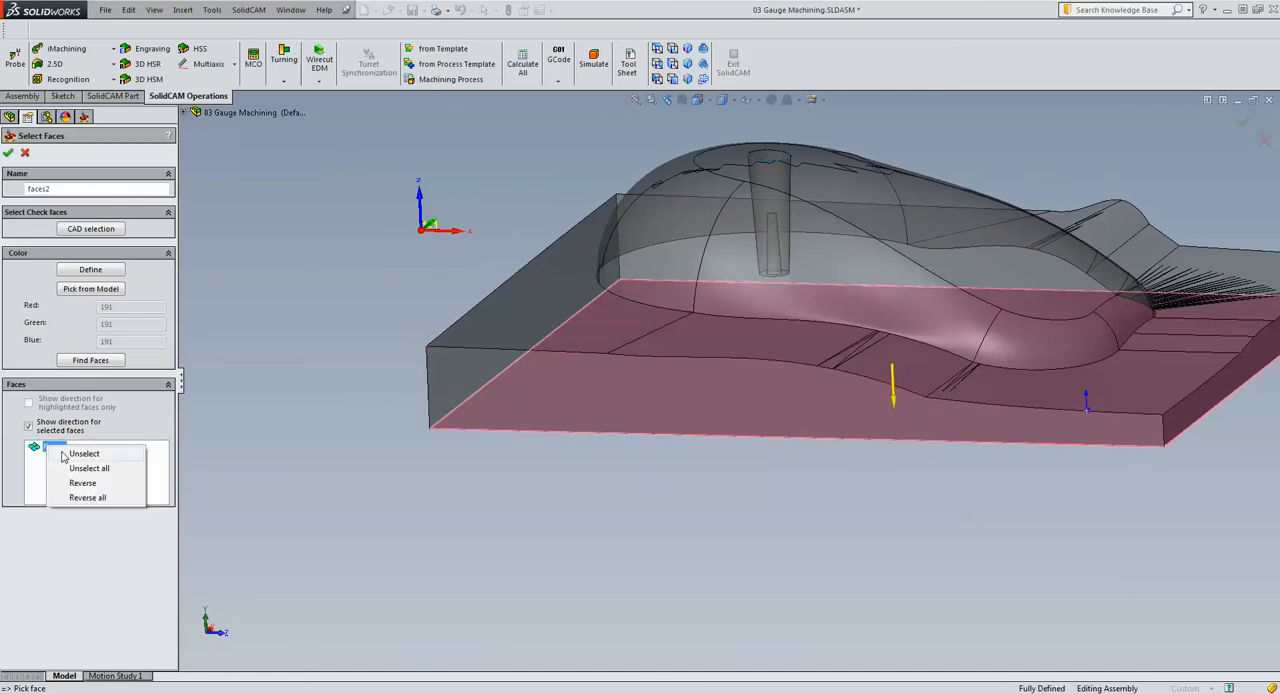
left_click(88, 487)
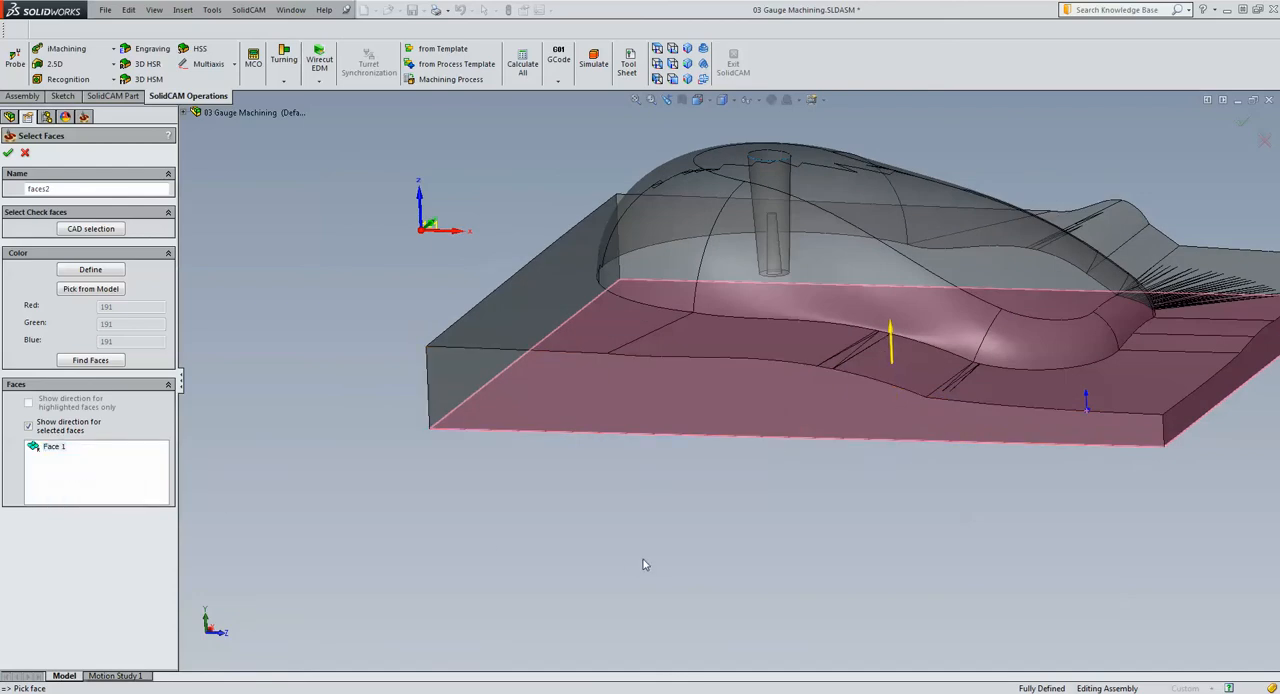
Accept faces2 as the drive surface and enable the Gouge 1 check for check surfaces only, excluding drive surfaces
middle_click_drag(645, 560, 643, 560)
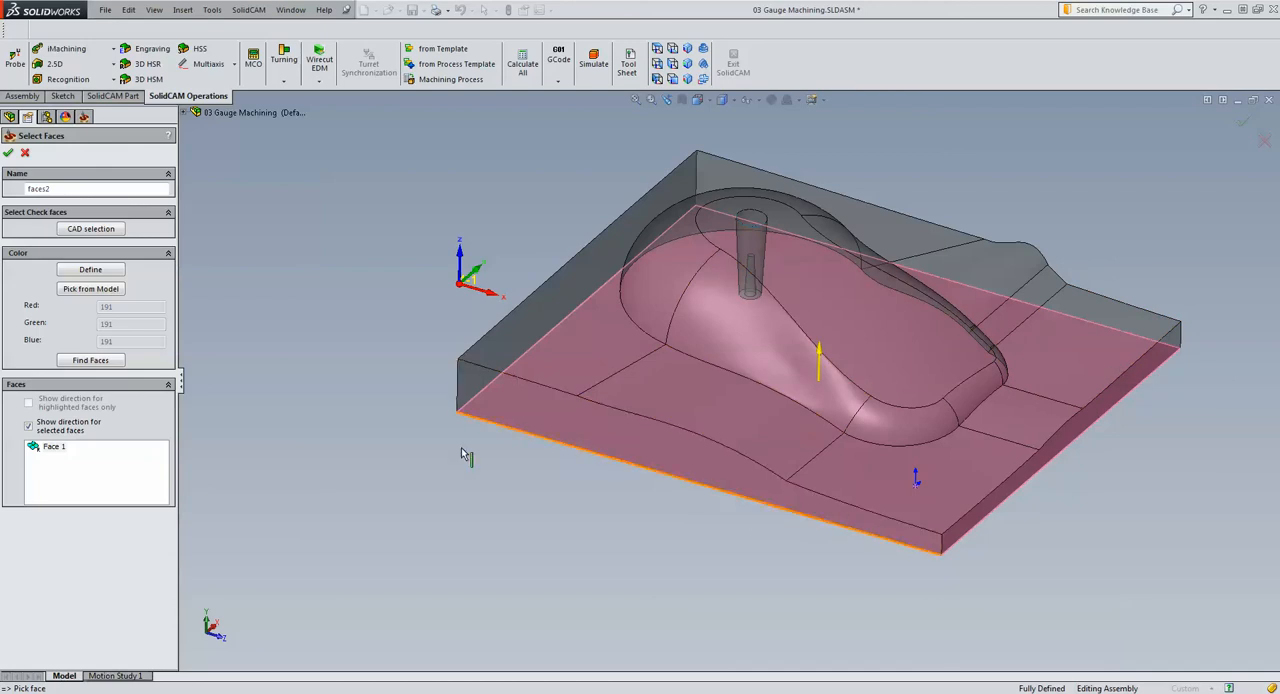
left_click(8, 152)
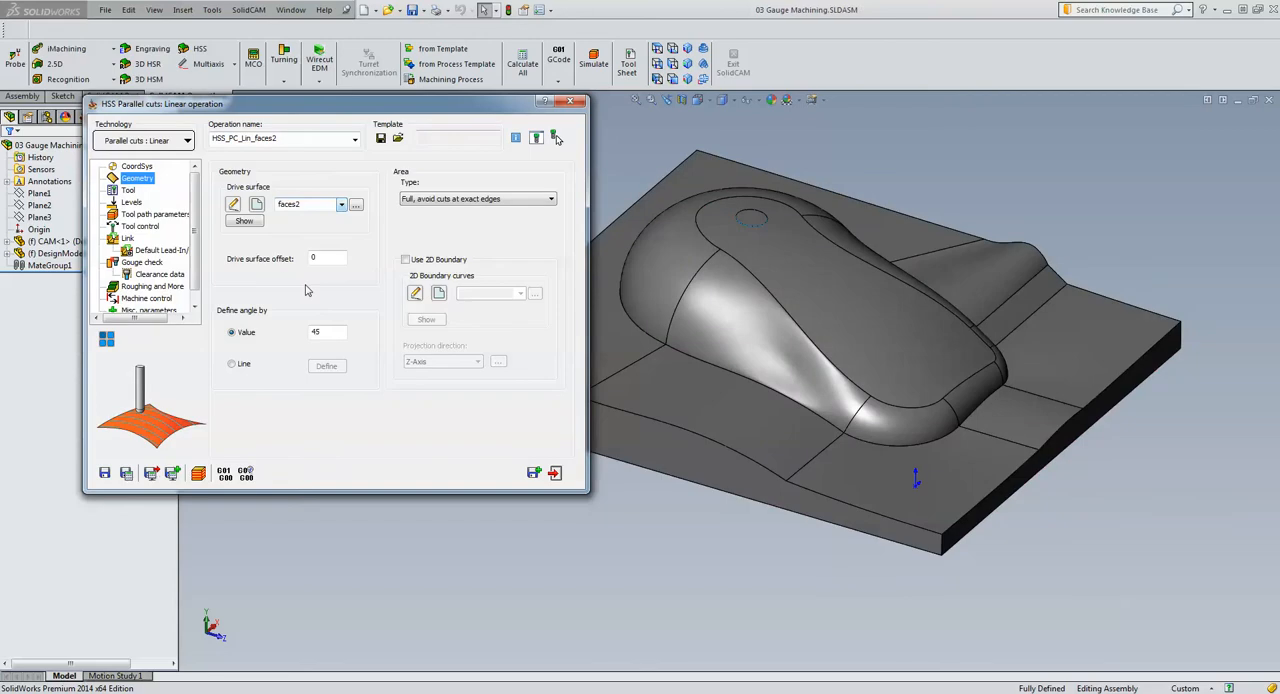
left_click(140, 264)
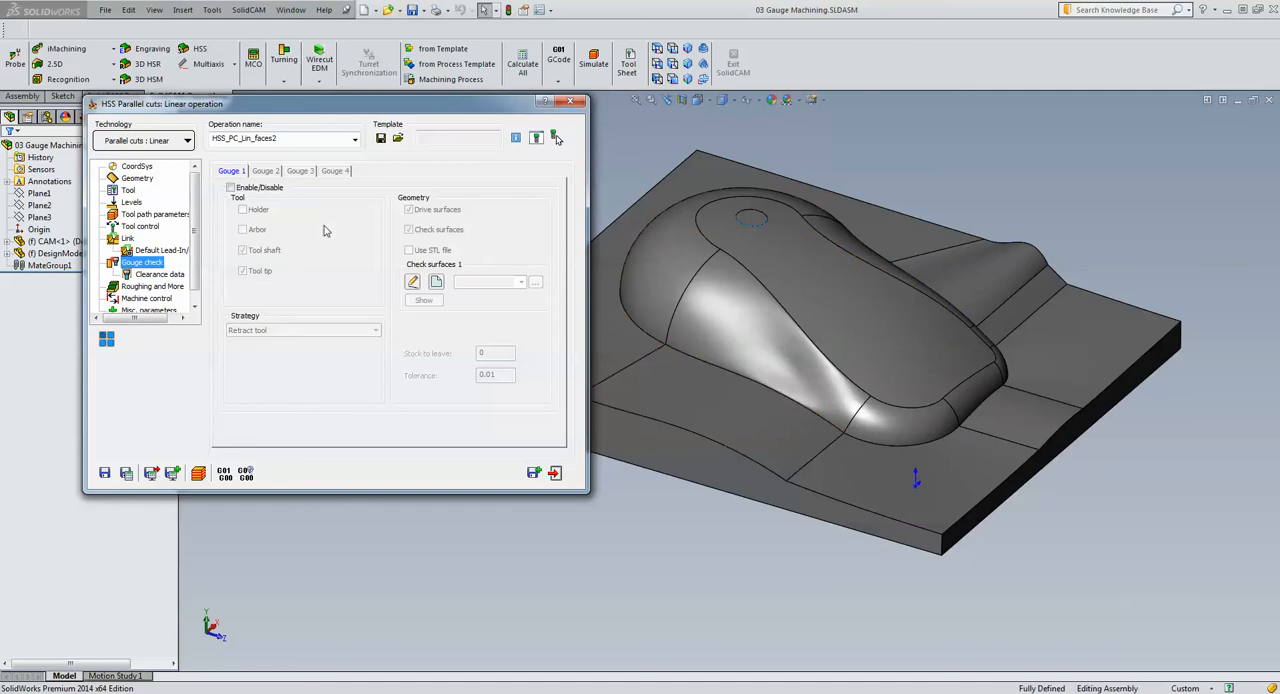
left_click(231, 188)
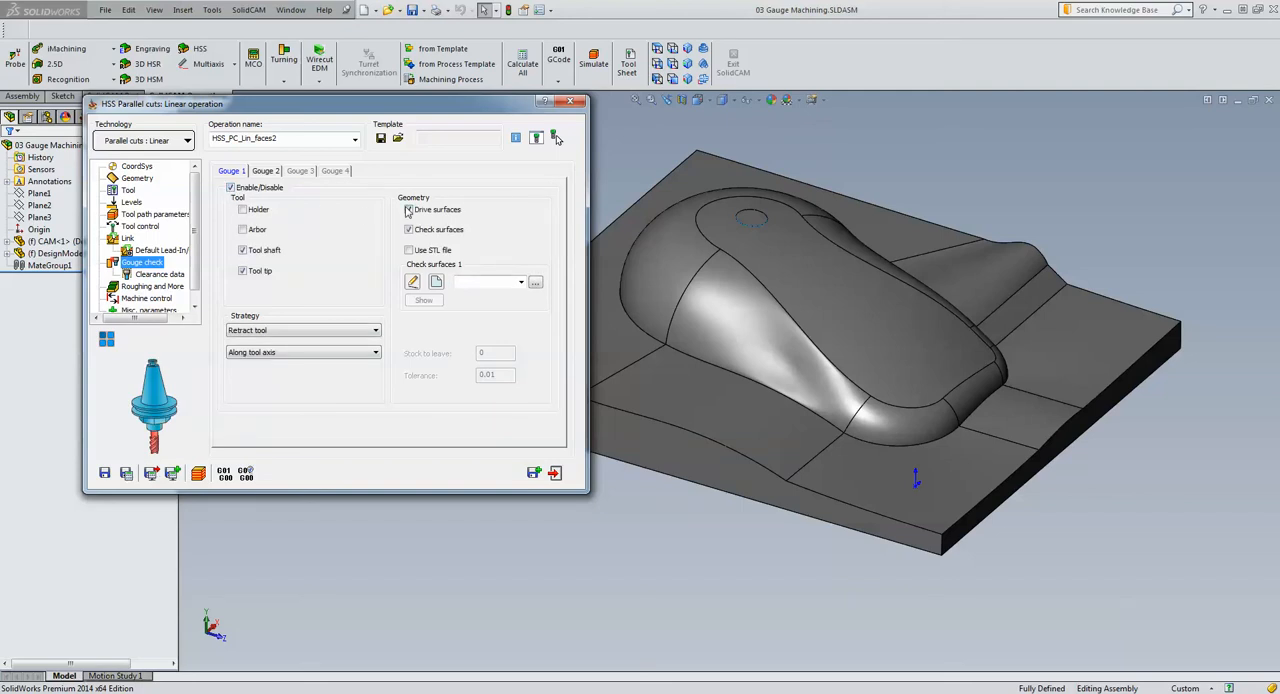
left_click(408, 211)
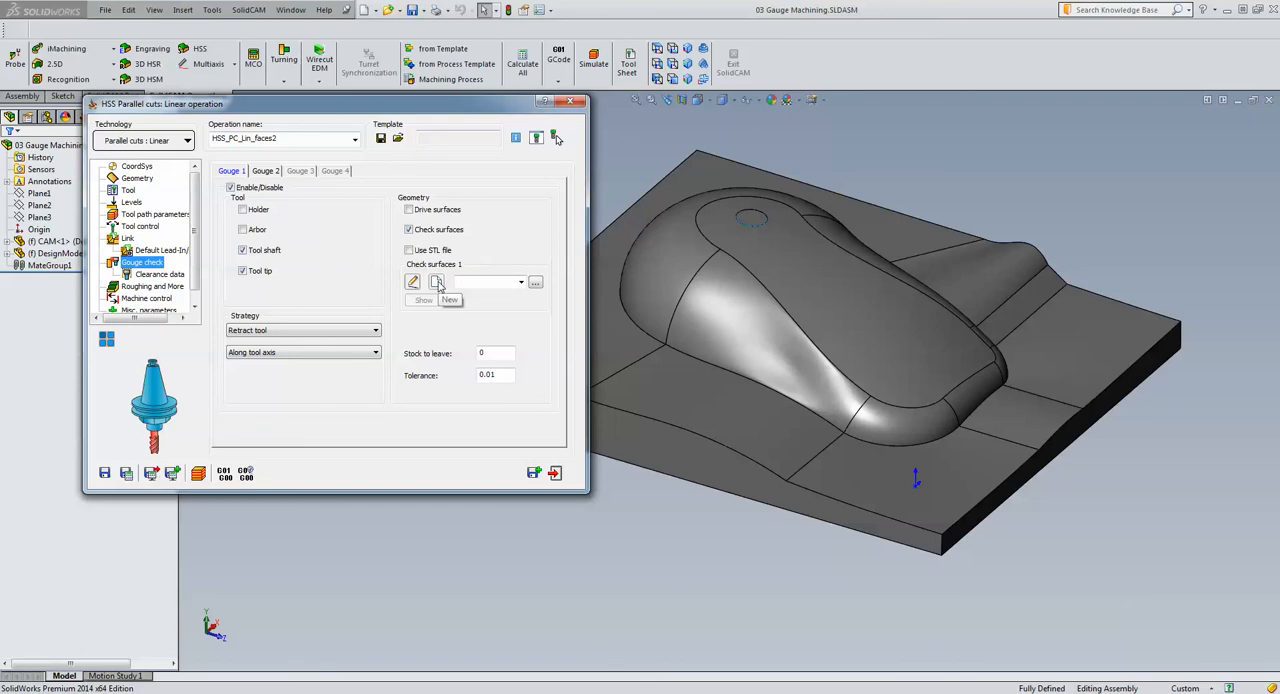
Assign the existing faces1 geometry as Check surfaces 1 and set the Retract tool strategy to Along surface normal
left_click(438, 284)
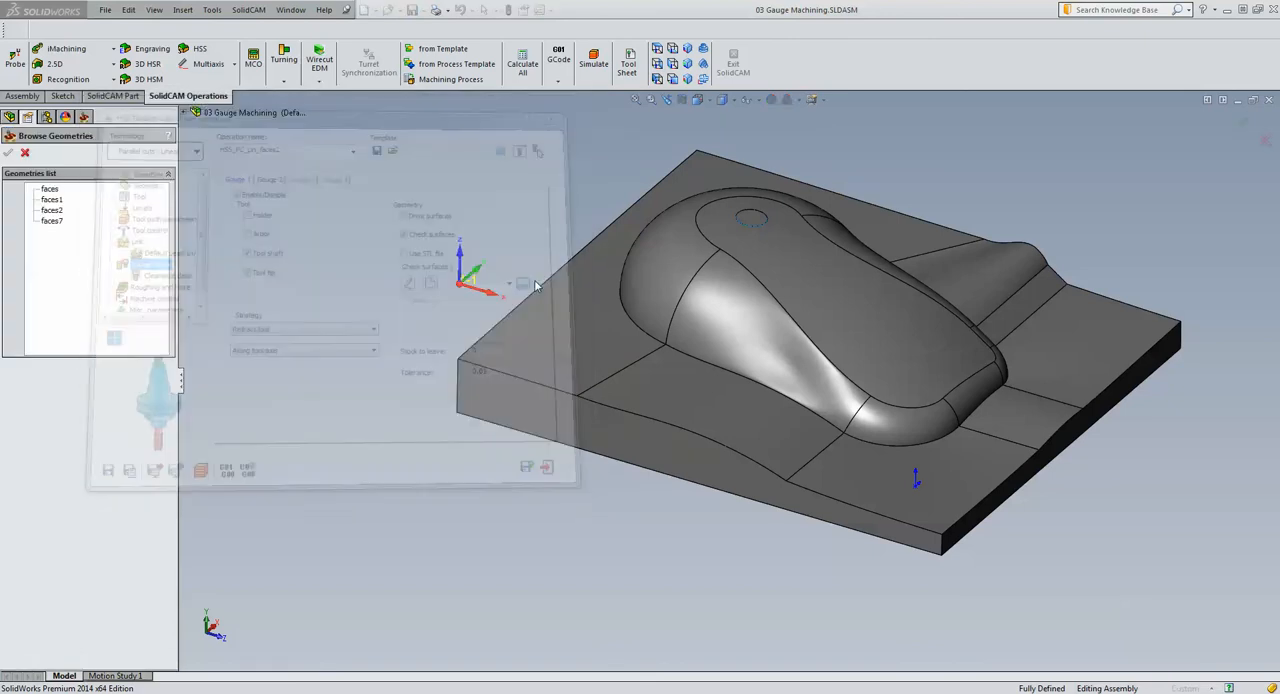
left_click(51, 200)
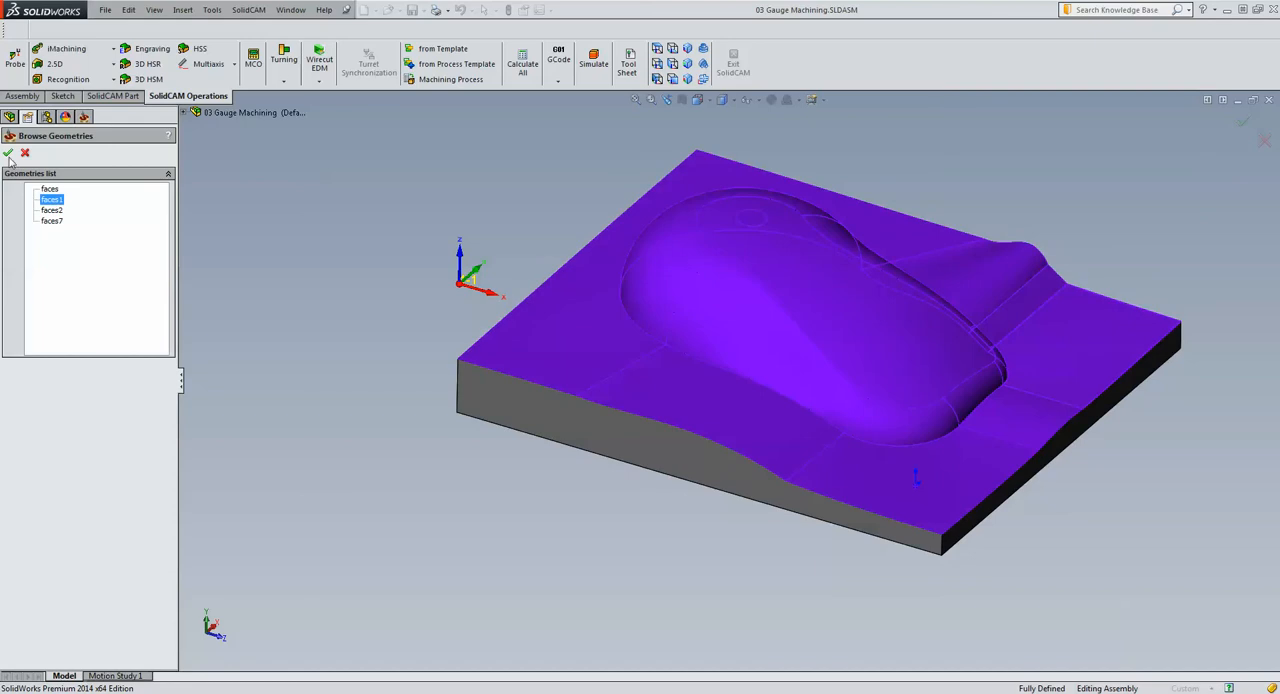
left_click(8, 156)
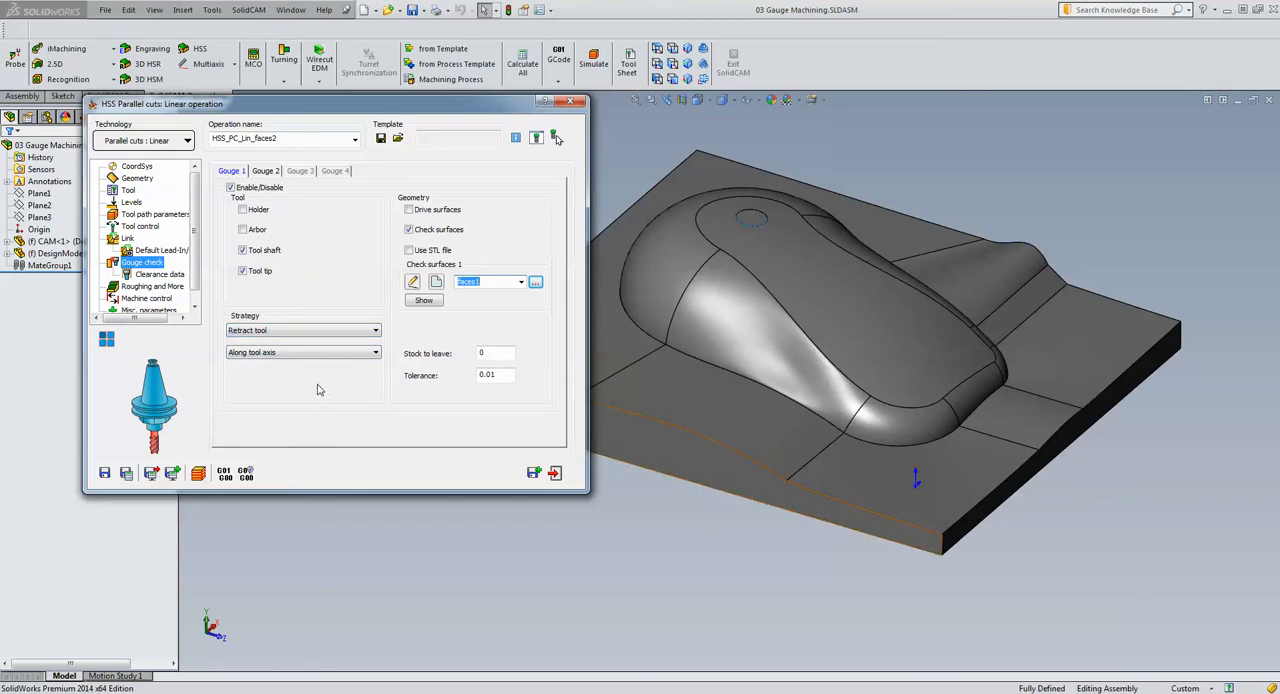
left_click(321, 353)
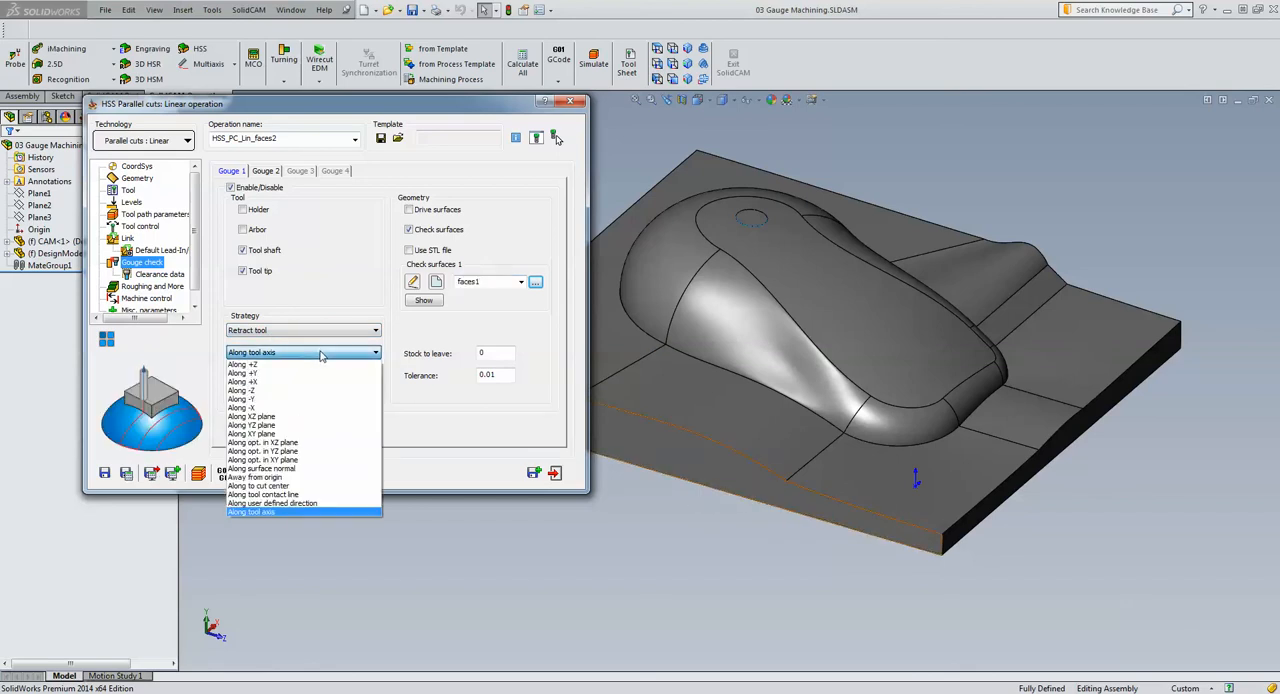
left_click(289, 470)
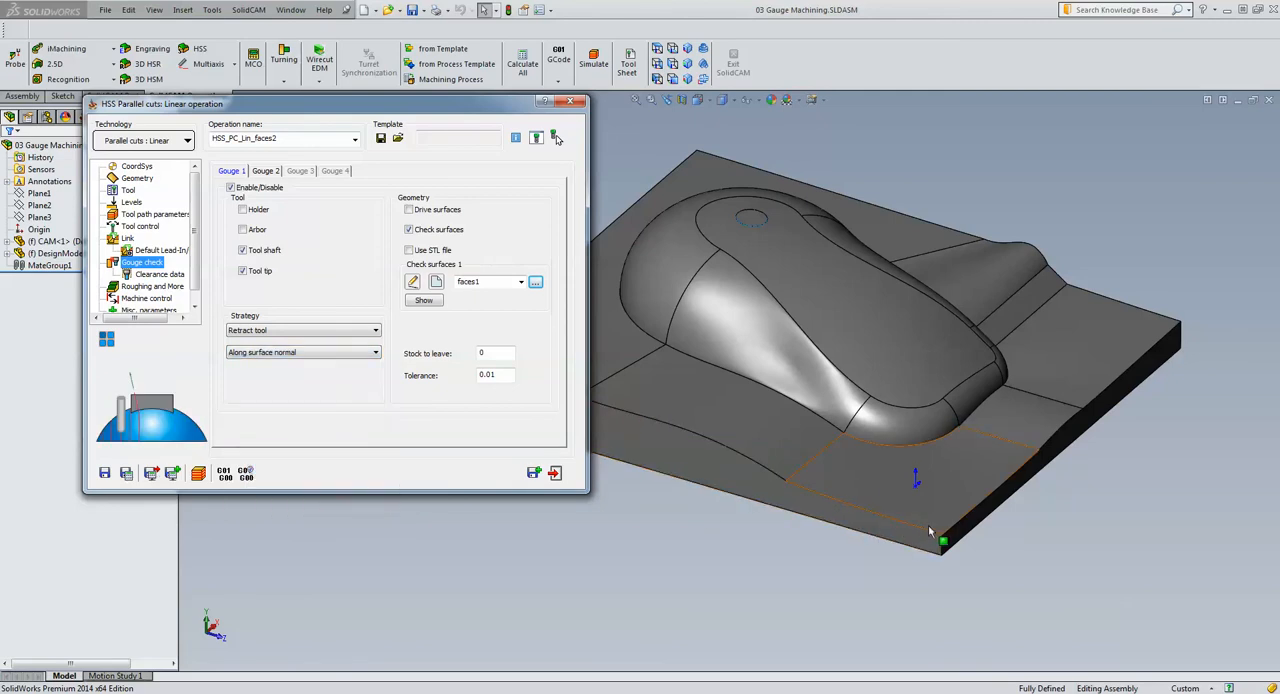
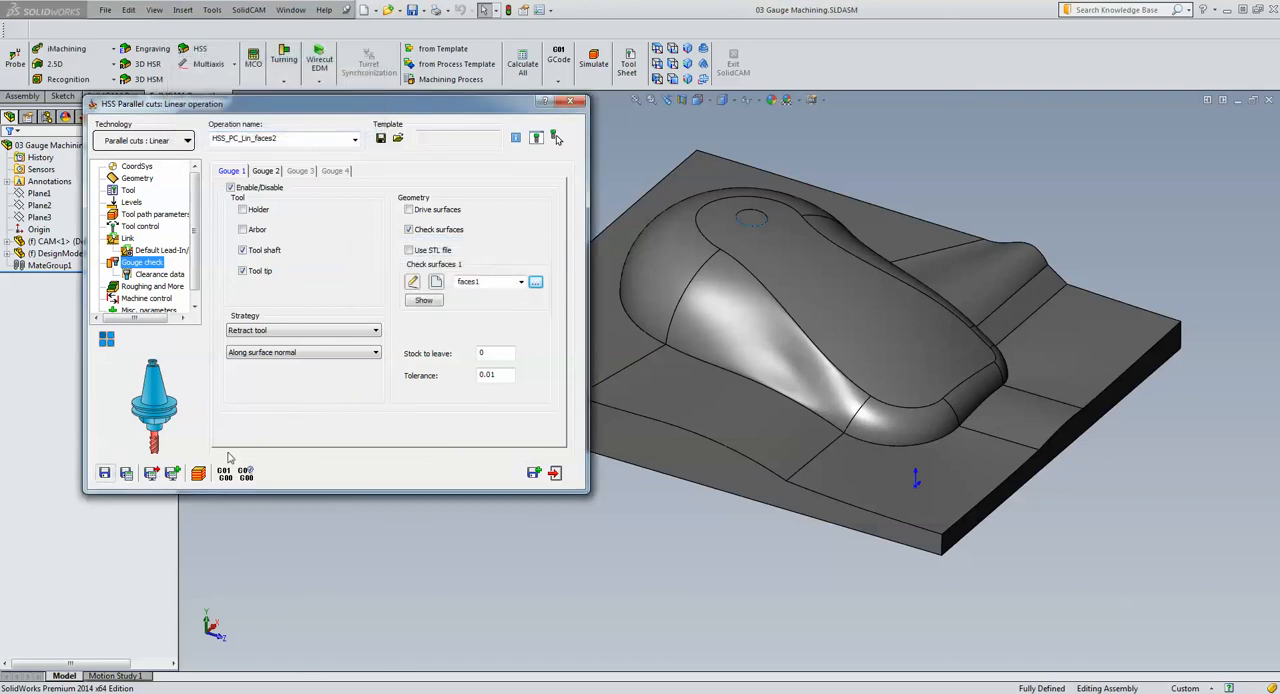
Simulate the linear operation's tool path in Host CAD mode and examine the passes over the part up close
left_click(197, 476)
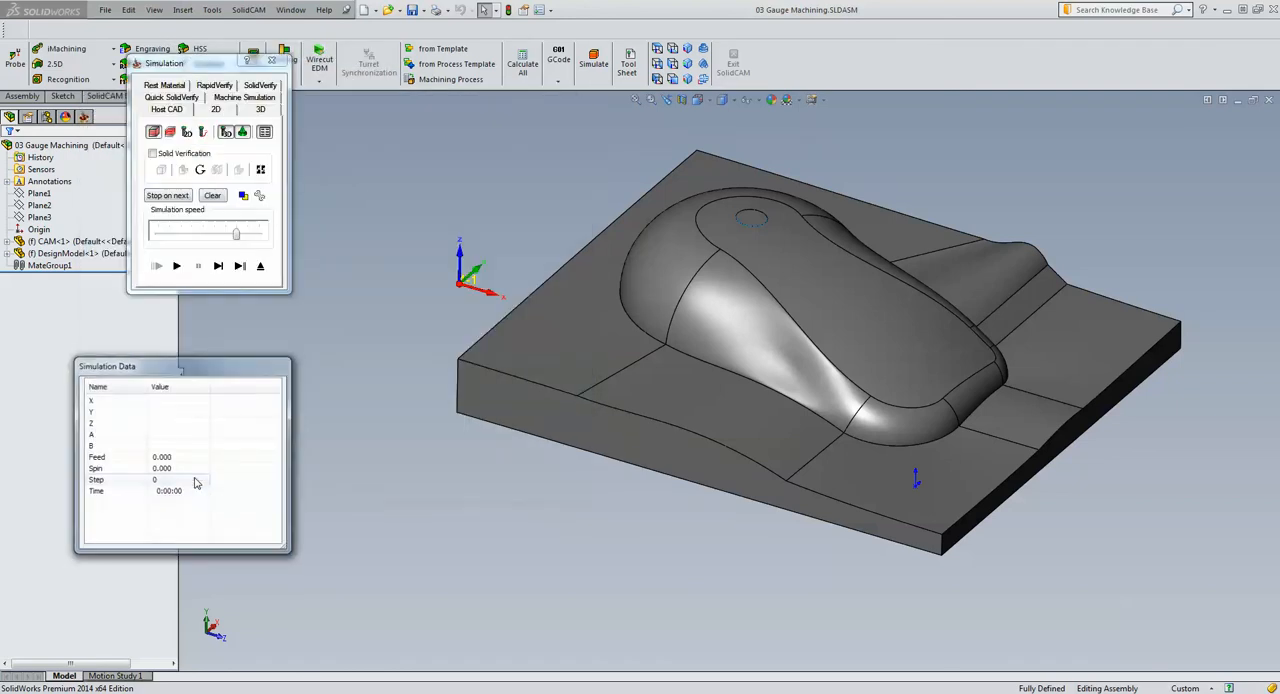
left_click(176, 265)
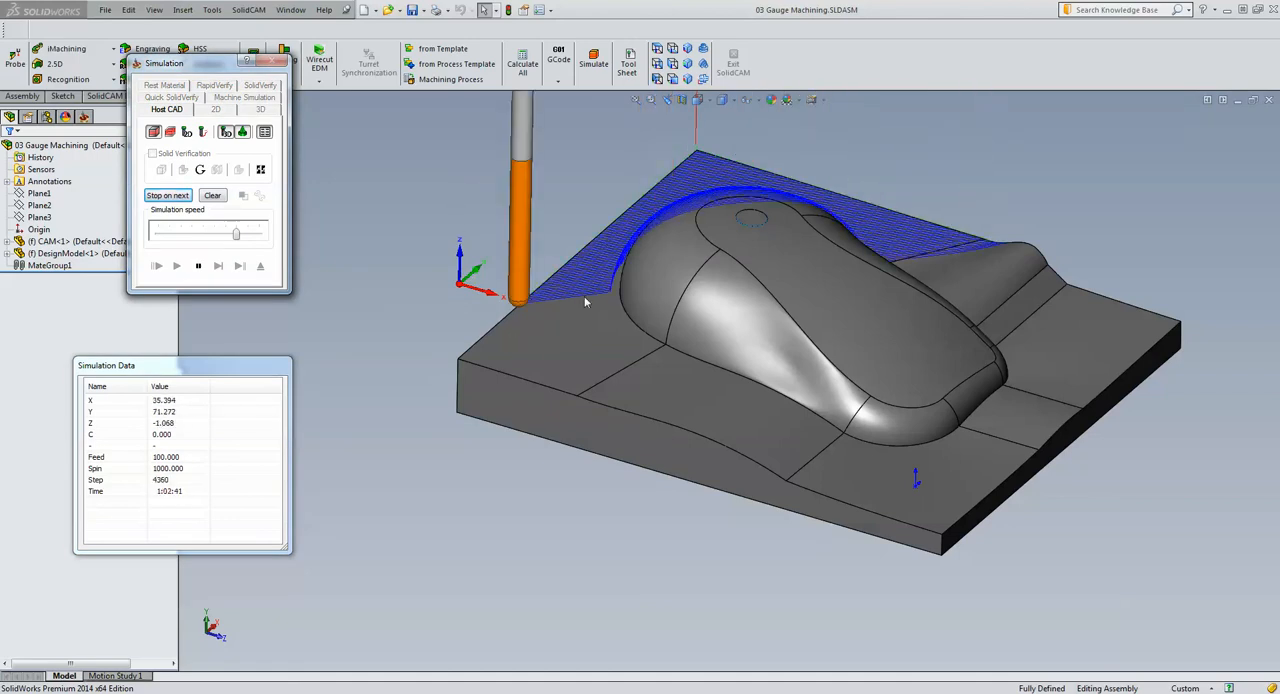
scroll(614, 336, "down", 3)
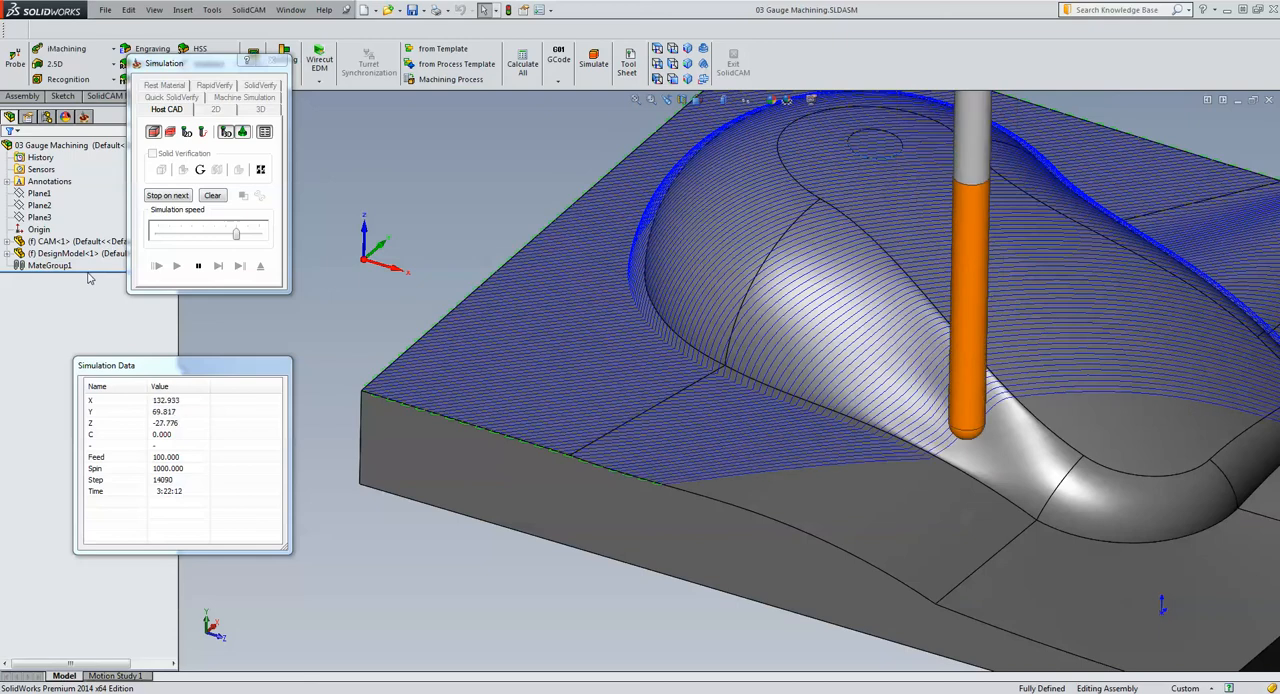
Hide the DesignModel component to inspect the tool path on its own, and exit the simulation
left_click(412, 449)
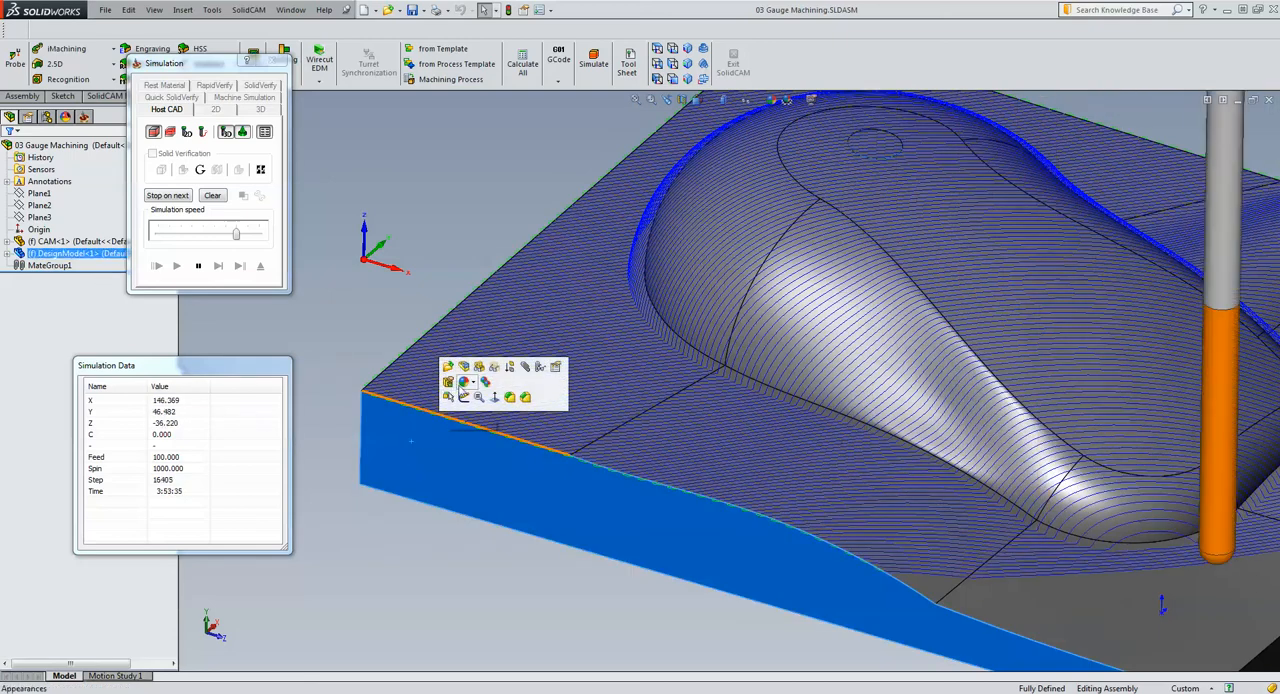
left_click(472, 364)
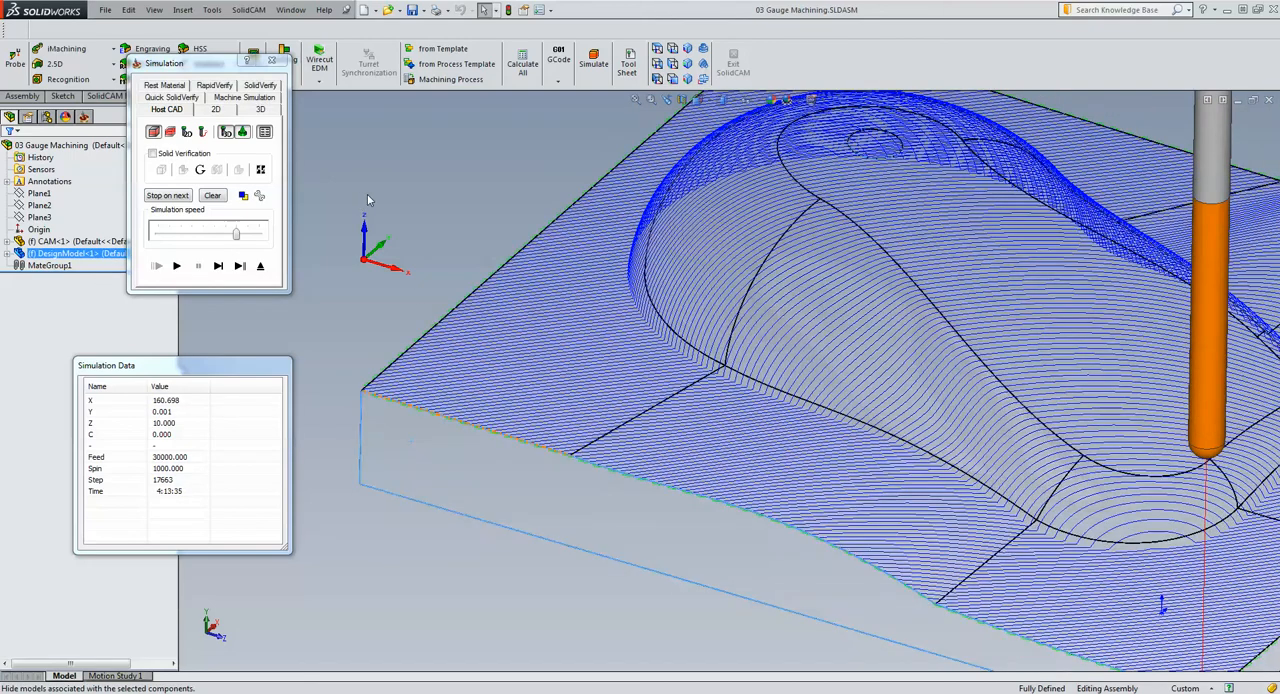
middle_click_drag(422, 190, 780, 388)
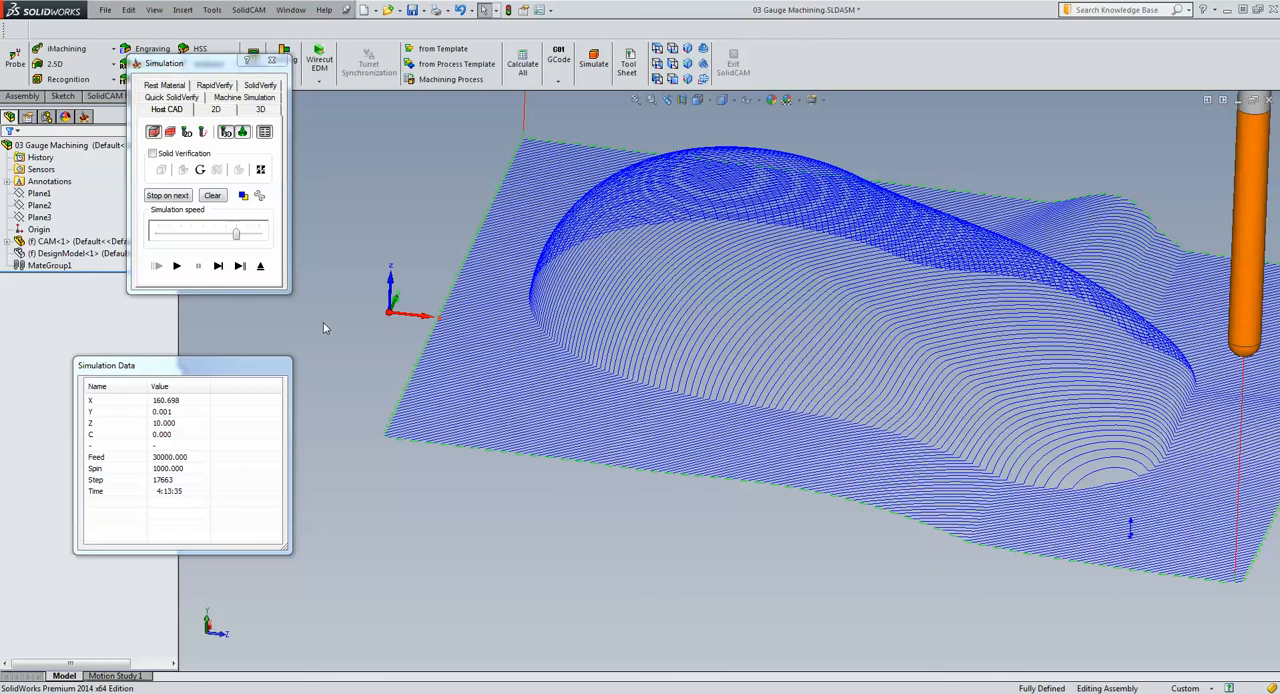
left_click(260, 265)
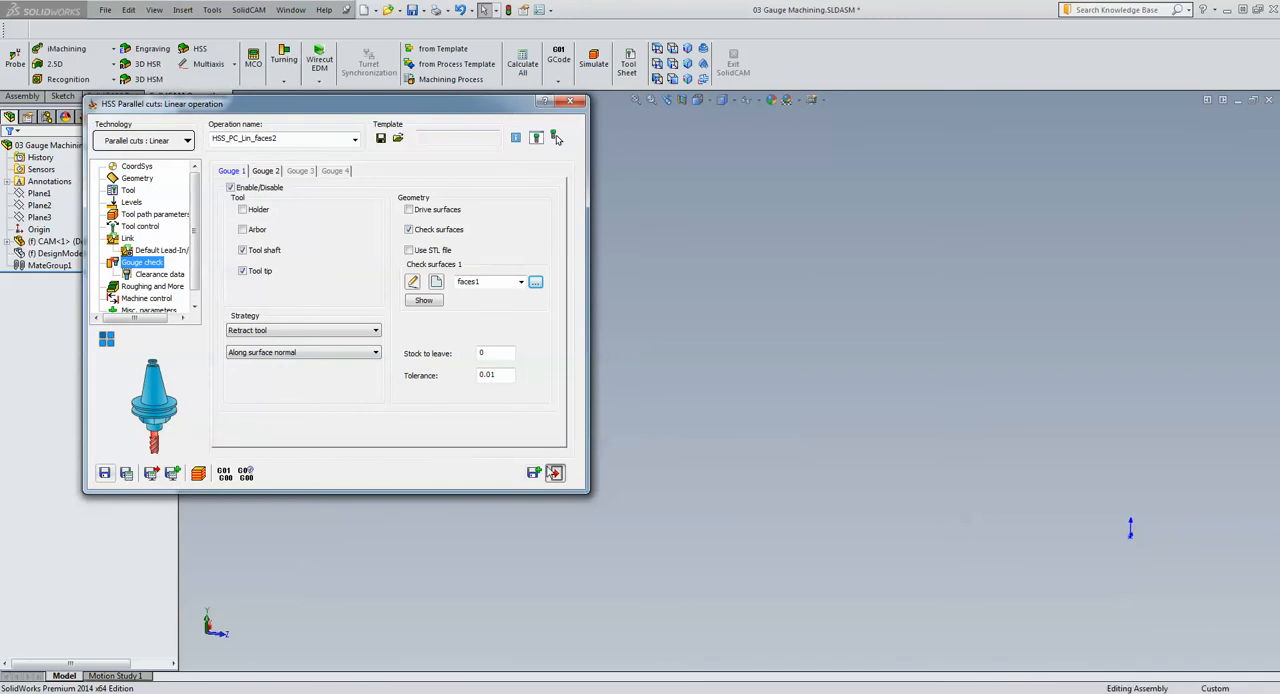
Close the HSS Parallel cuts: Linear operation and show the CAM and DesignModel components again
left_click(536, 473)
left_click(108, 256)
left_click(112, 242, "ctrl")
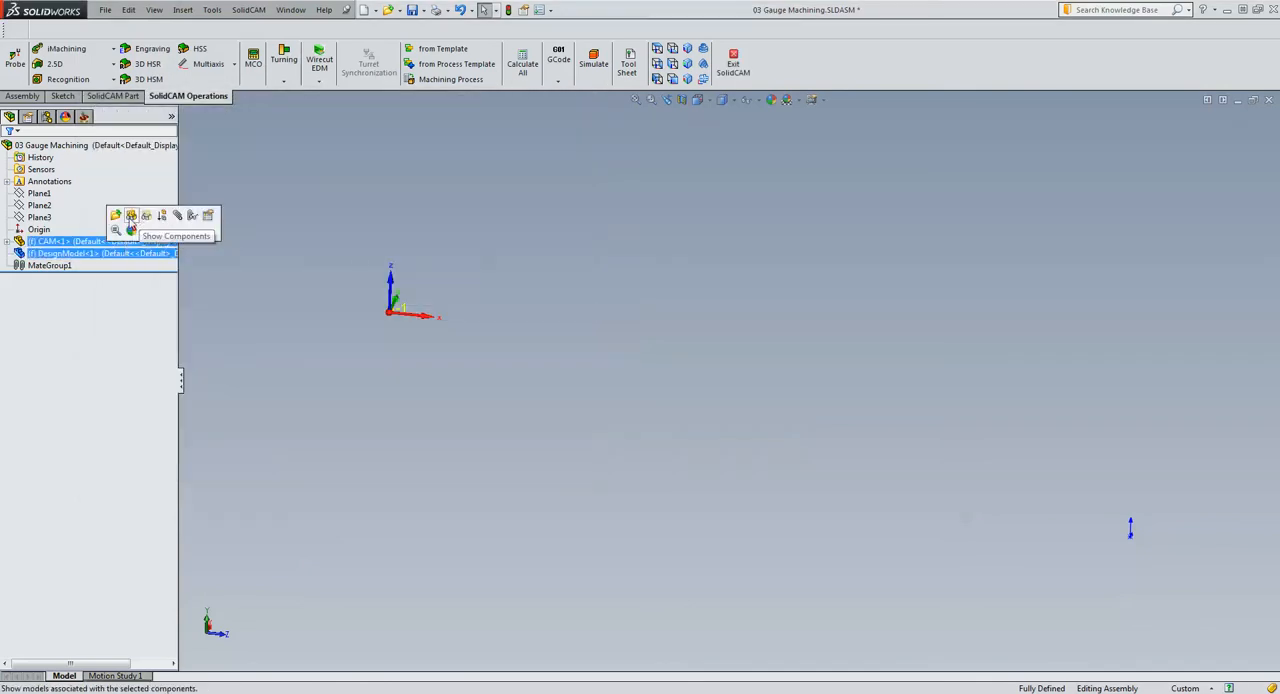
left_click(131, 217)
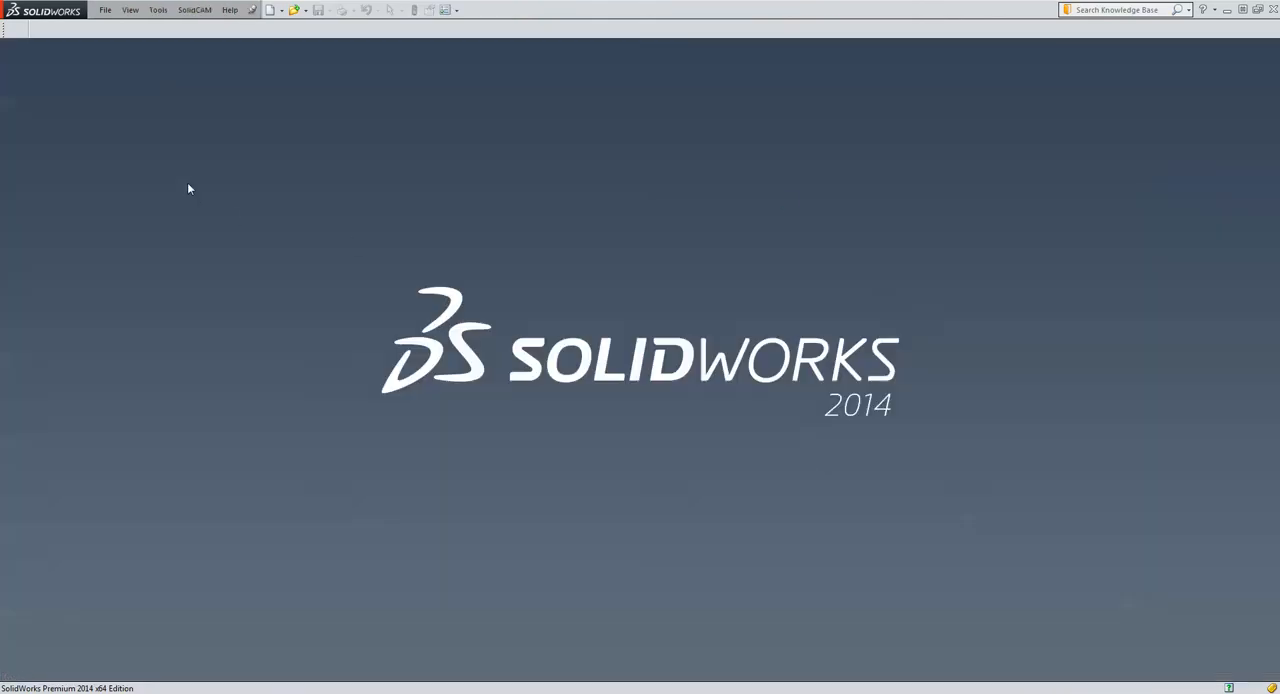
Open the CAM-Part 04 Rough and more.prz from the HSS Tips and Tricks folder
left_click(195, 10)
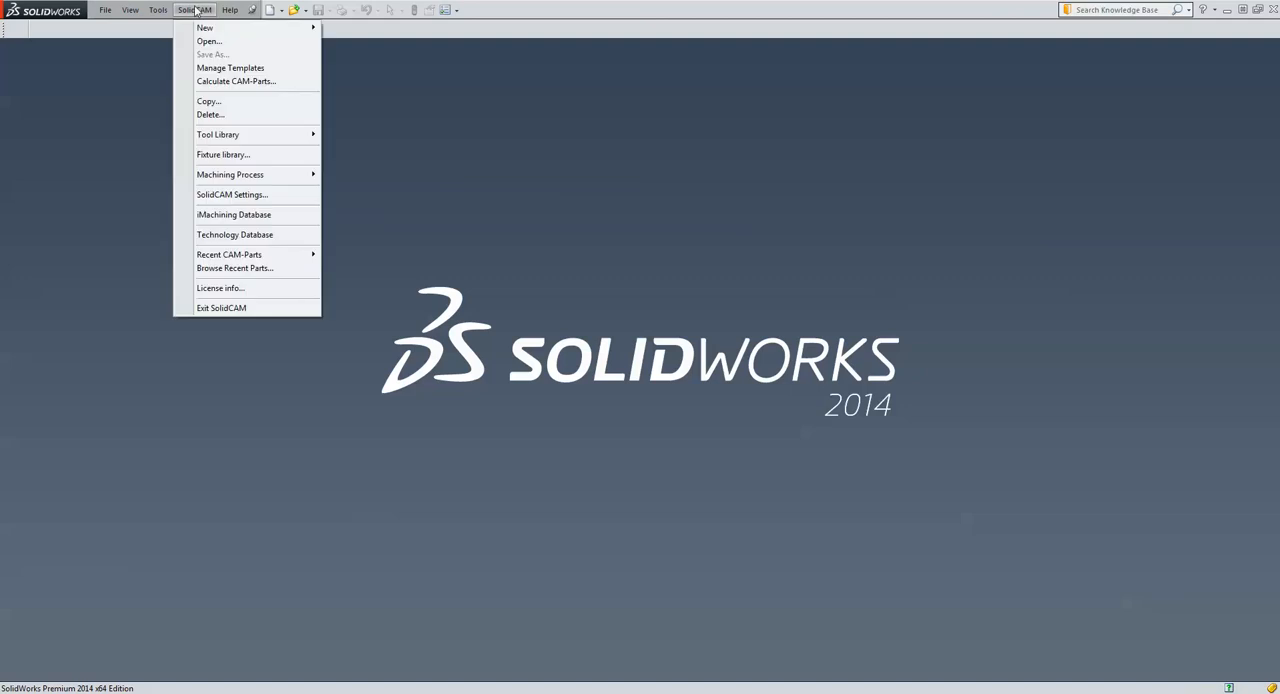
left_click(209, 41)
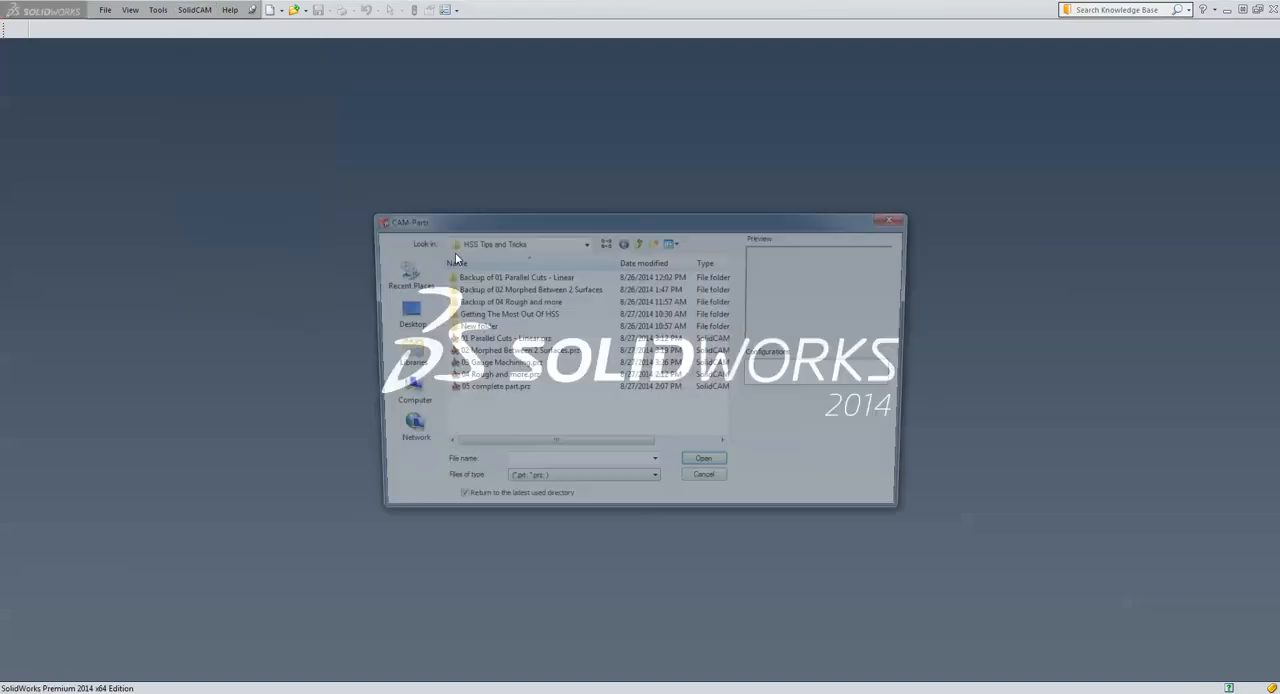
left_click(485, 377)
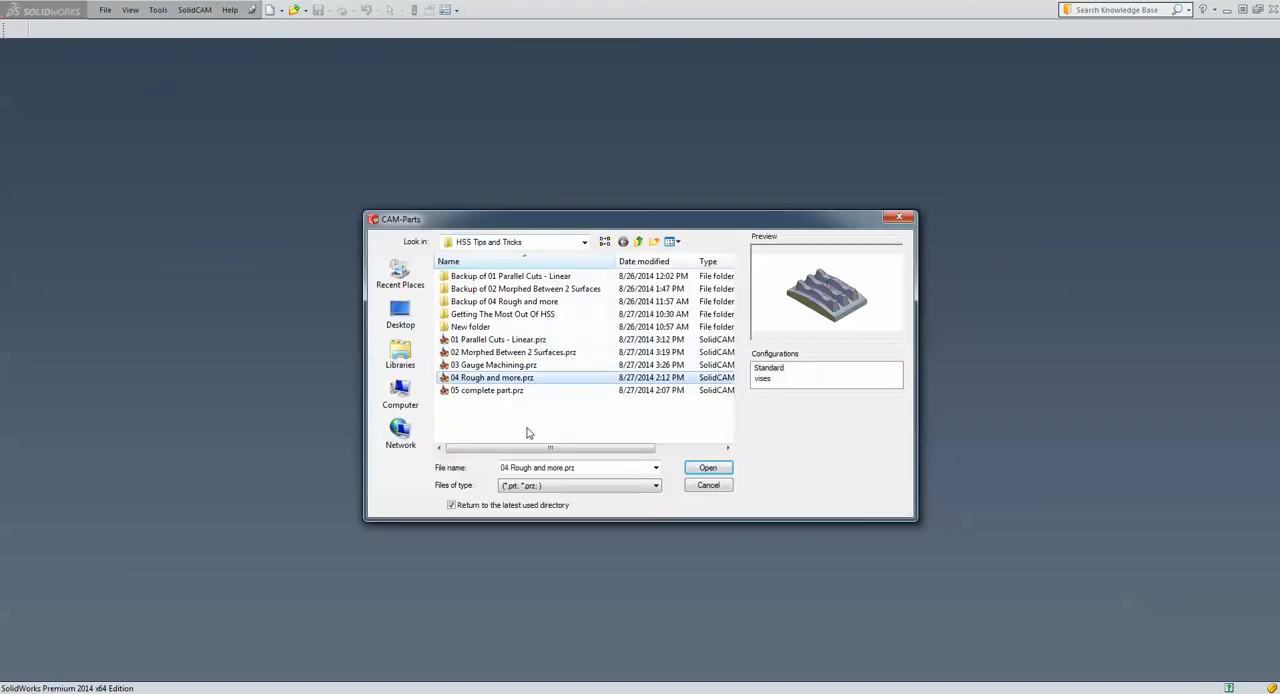
left_click(707, 468)
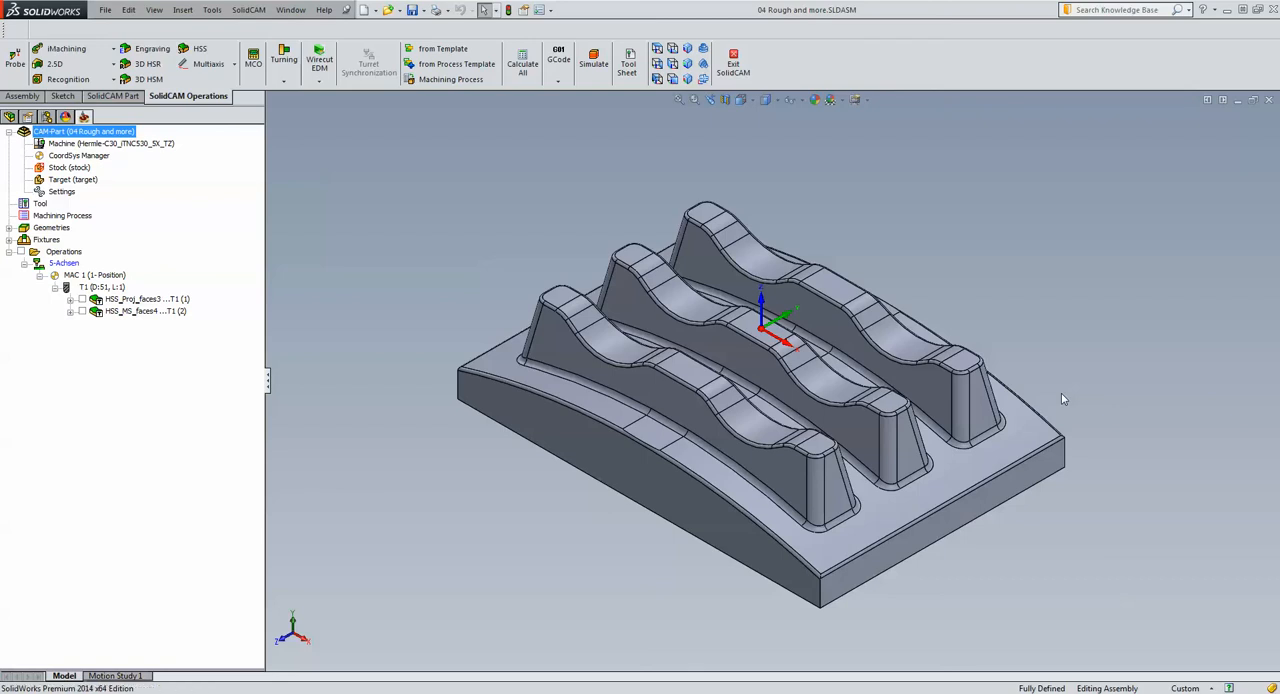
Inspect the three-ribbed part and open the Roughing and More settings of the HSS_Proj_faces3 operation
middle_click_drag(1063, 399, 625, 420)
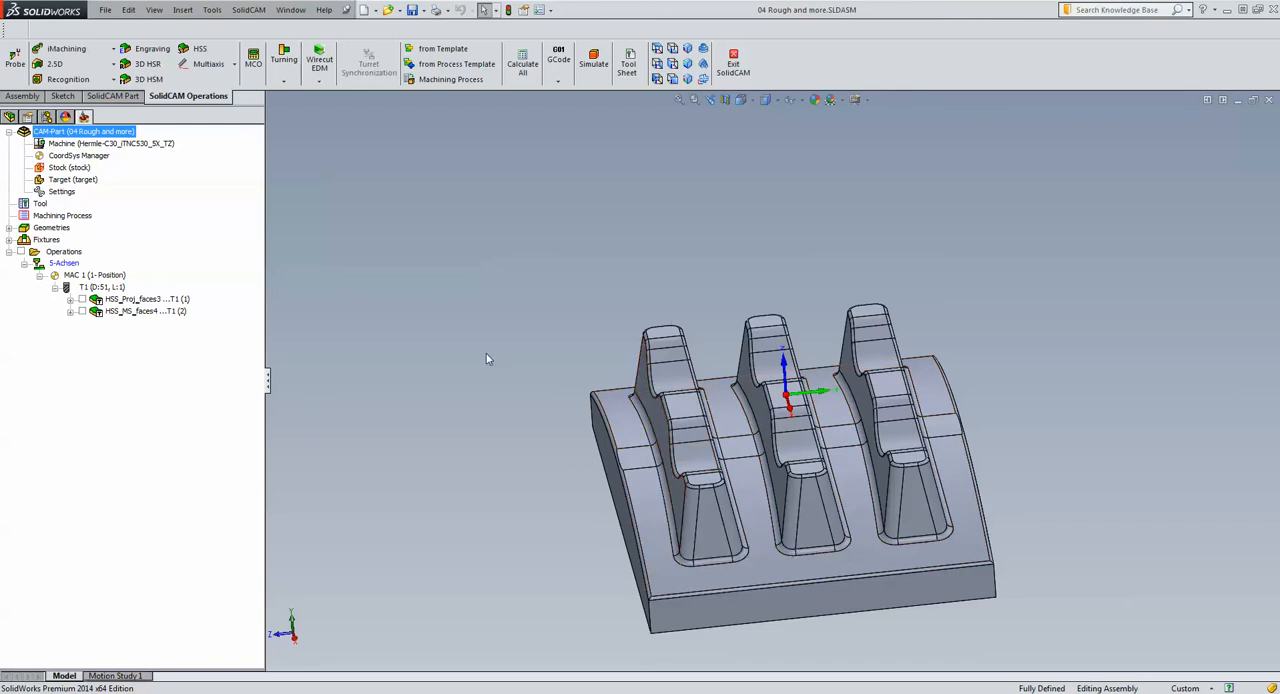
scroll(572, 395, "down", 6)
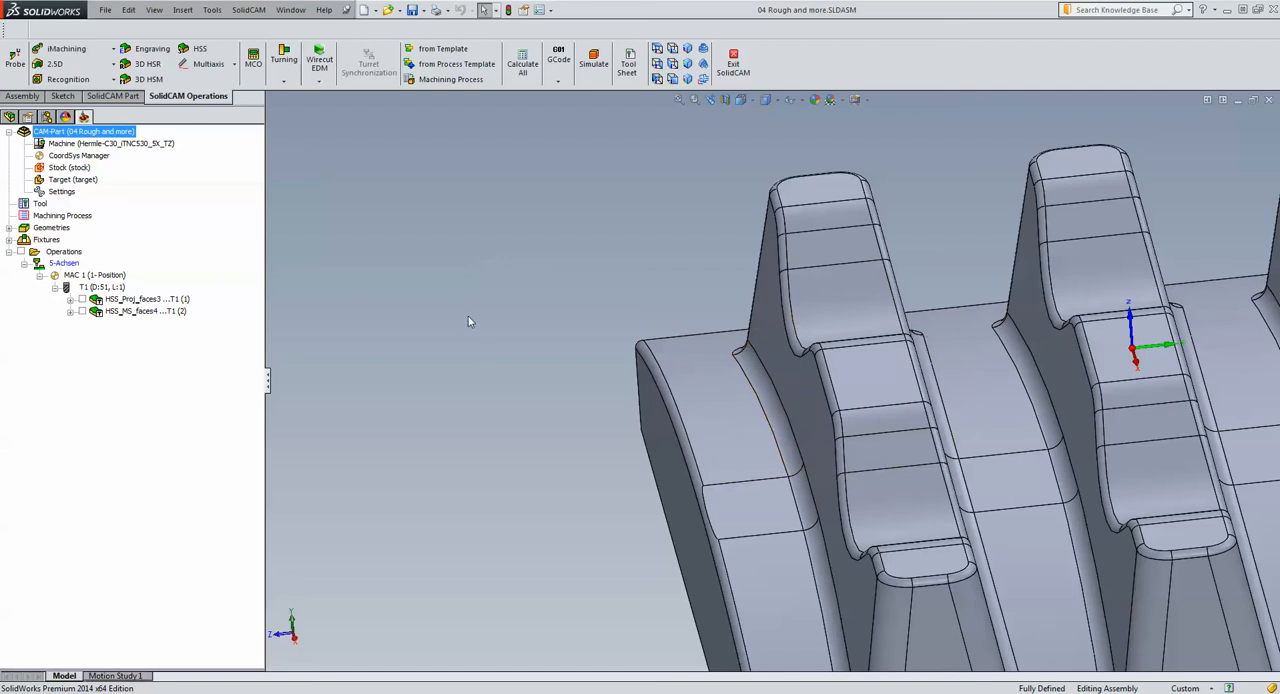
left_click(145, 300)
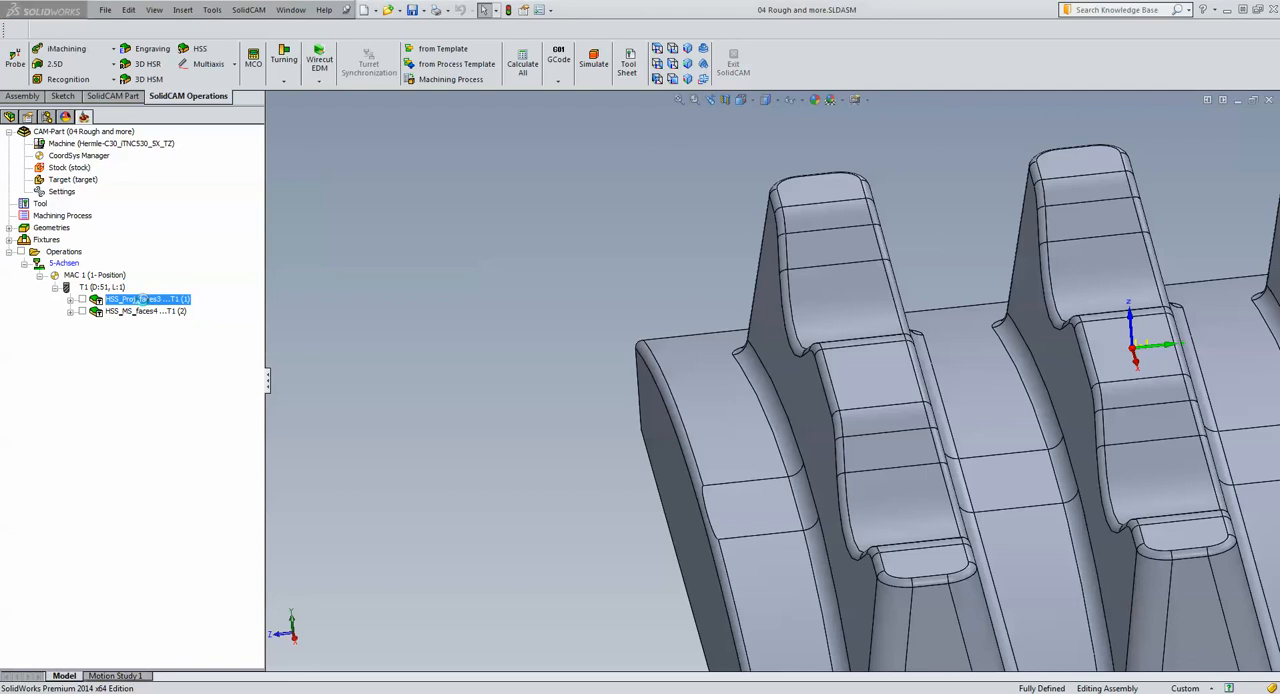
double_click(143, 299)
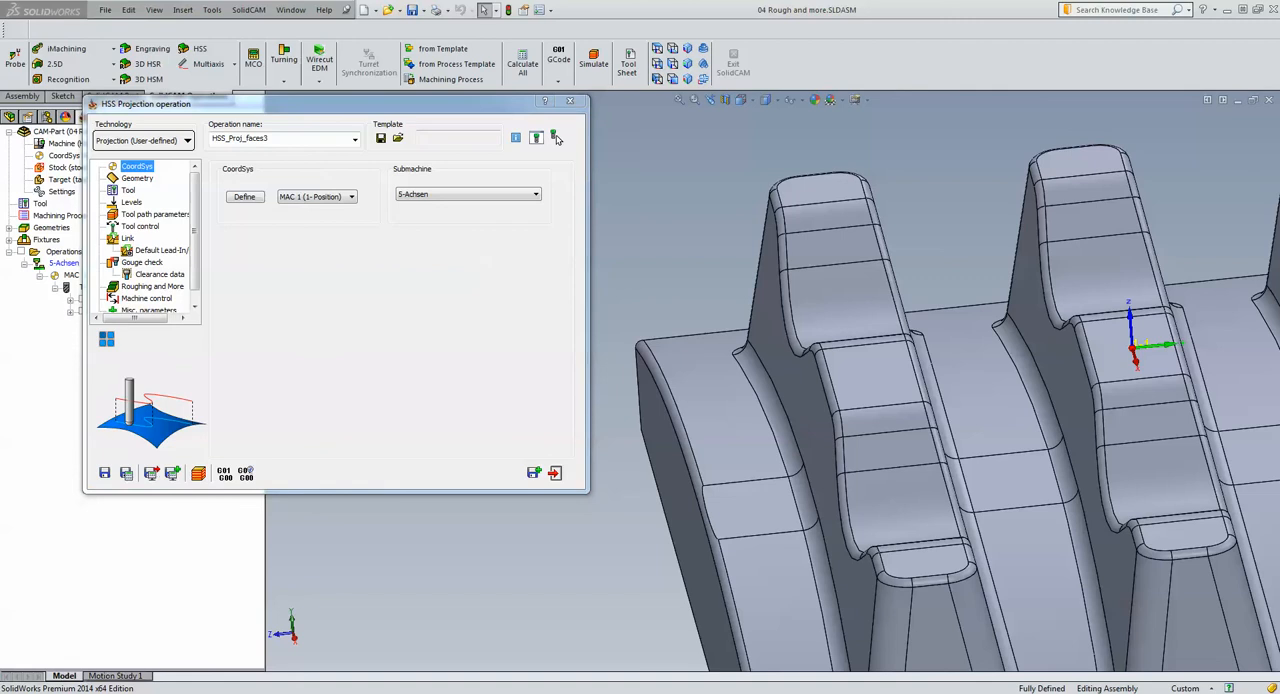
left_click(138, 288)
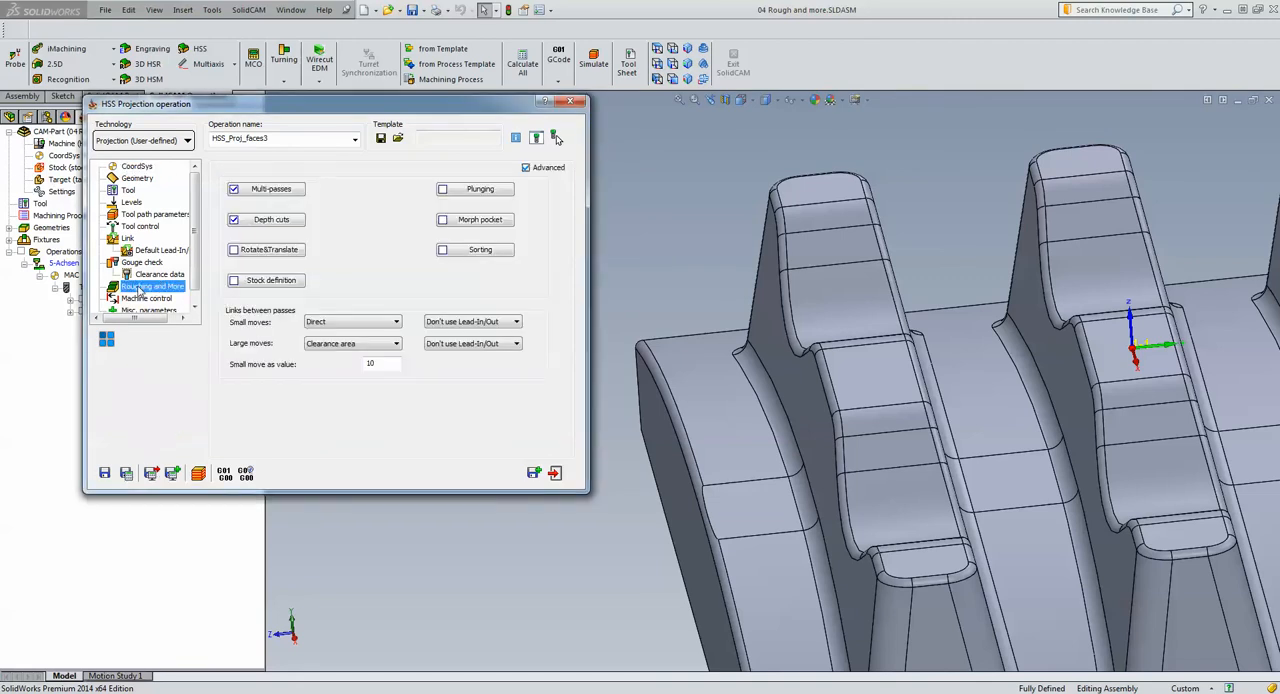
Turn off both Multi-passes and Depth cuts for the projection operation
left_click(270, 192)
left_click(336, 144)
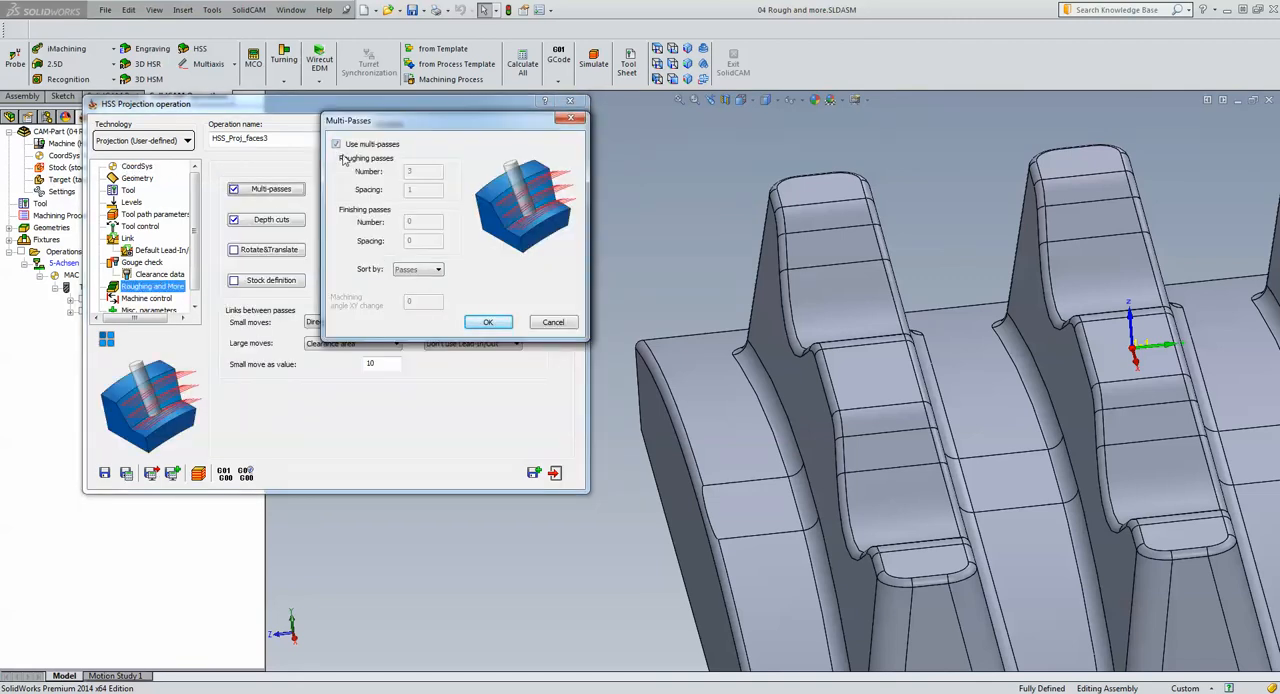
left_click(488, 321)
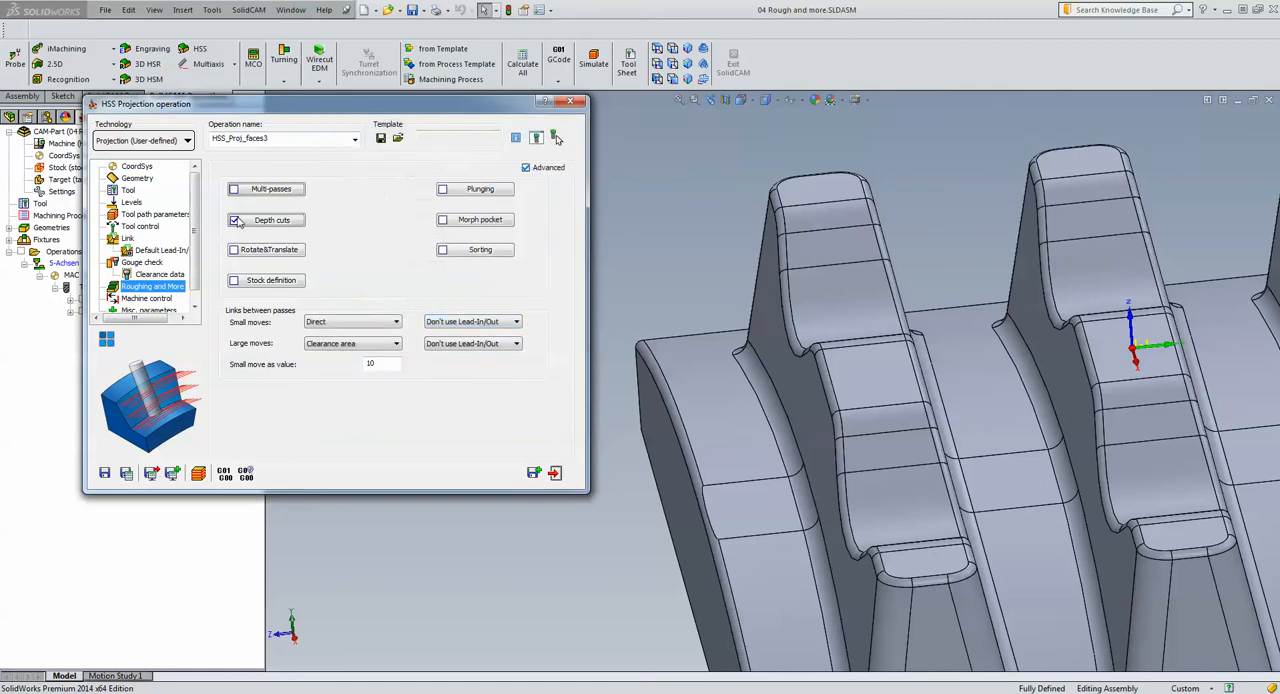
left_click(268, 219)
left_click(293, 136)
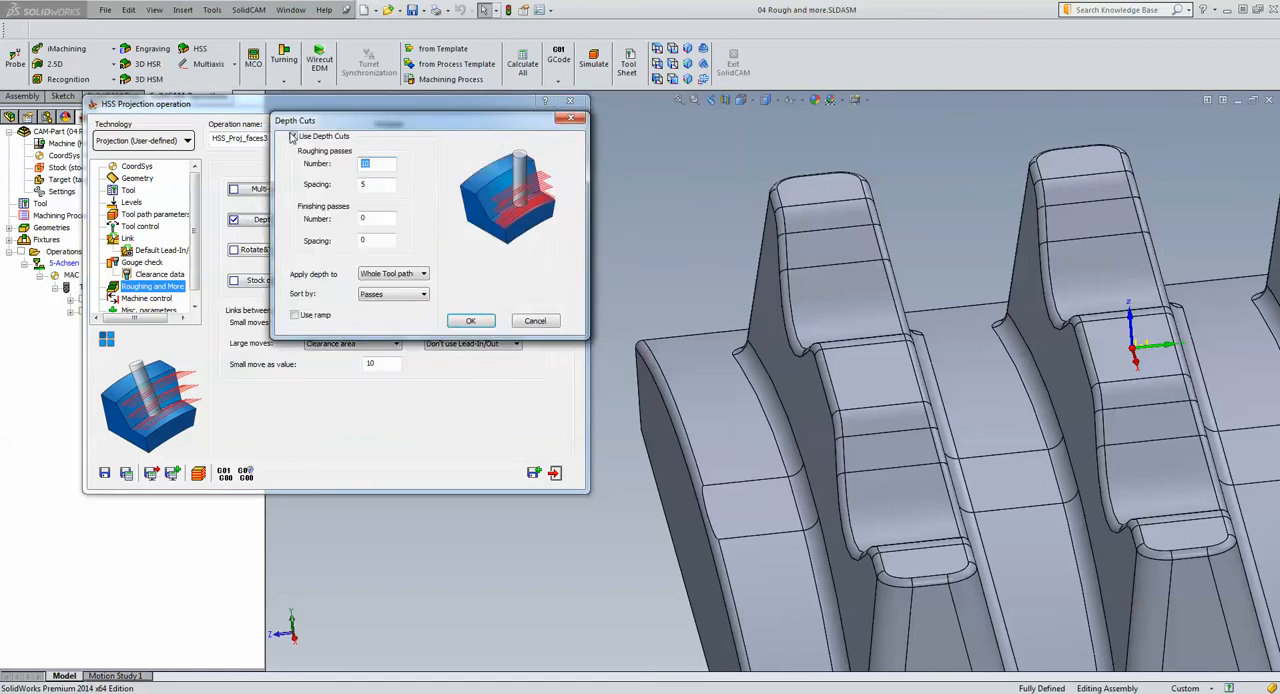
left_click(470, 321)
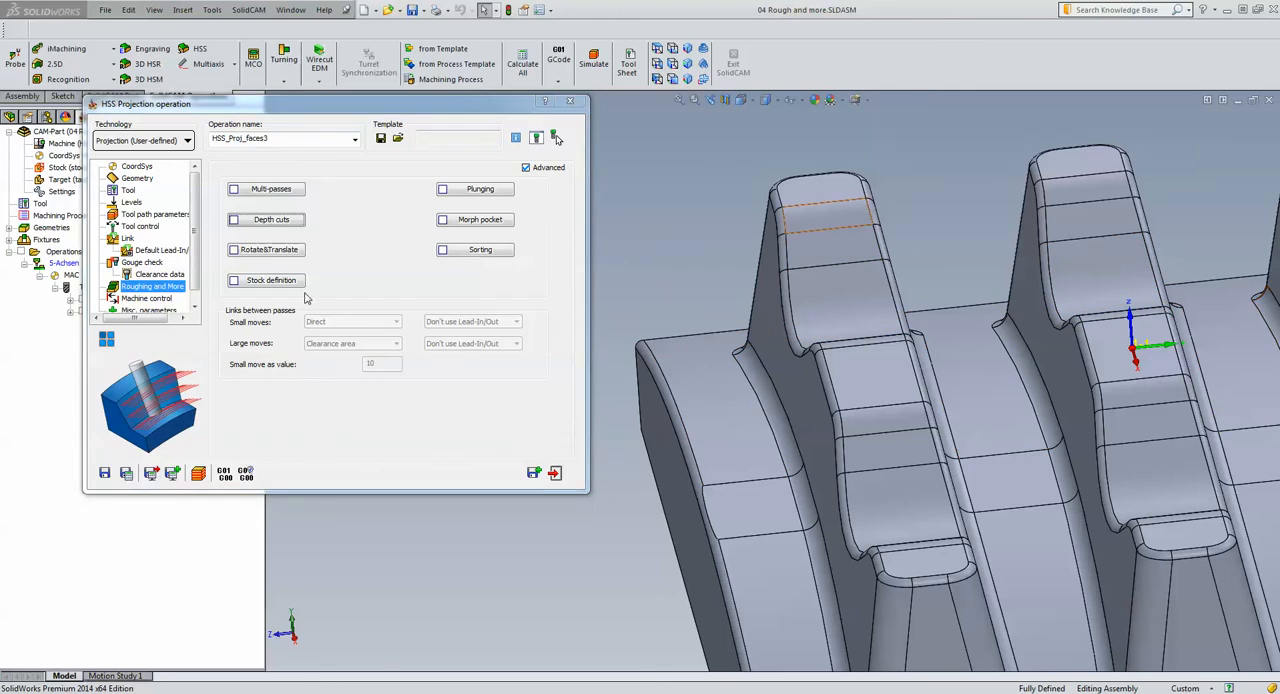
Preview the projection operation's faces3 drive surface and its contour4 projection curves on the model
left_click(135, 178)
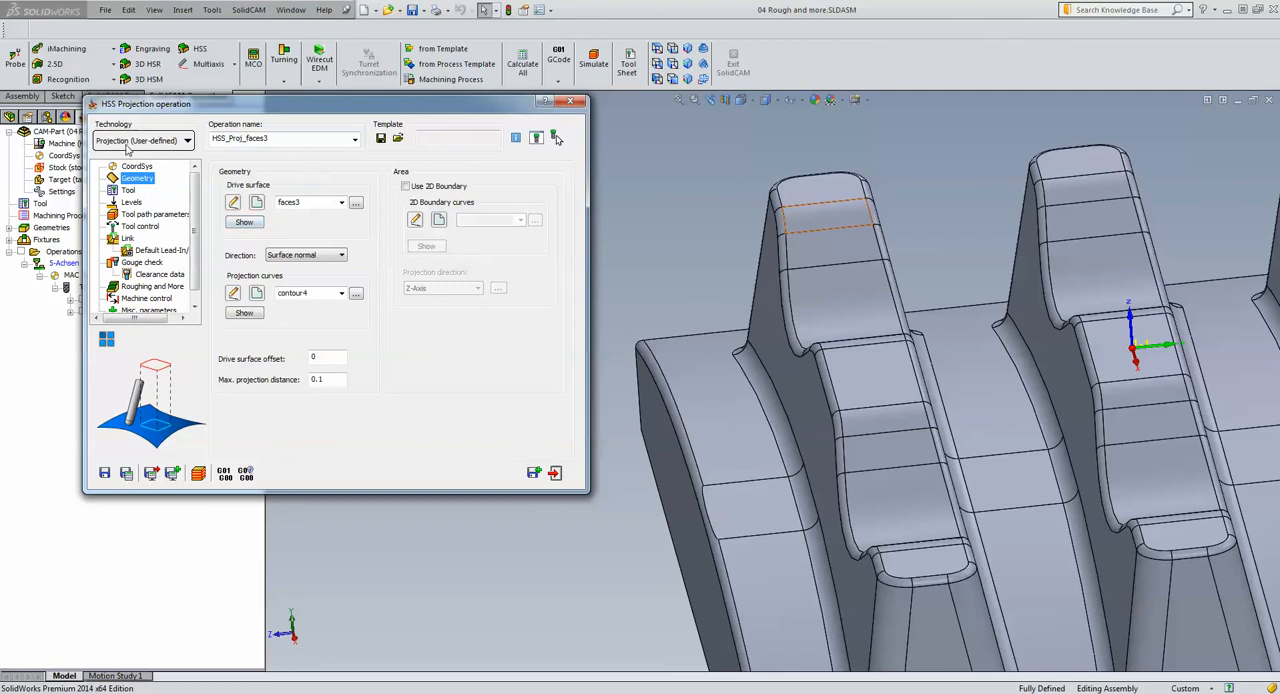
left_click(245, 222)
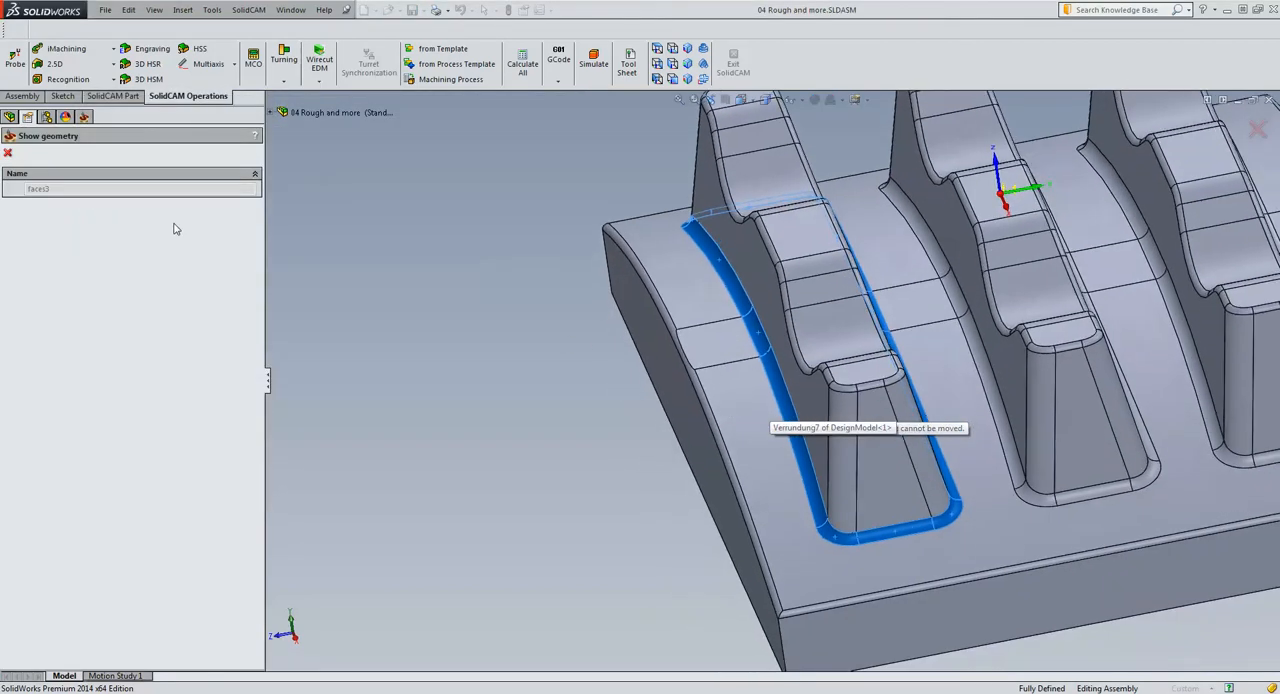
left_click(9, 154)
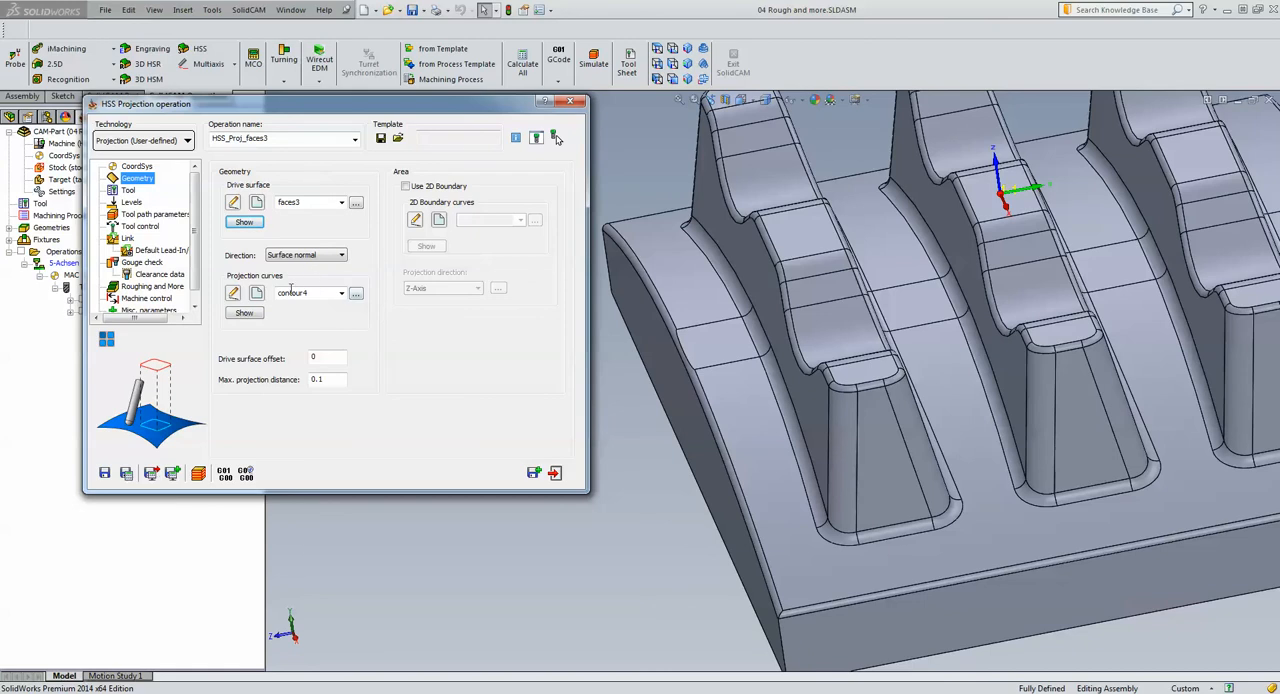
left_click(244, 313)
left_click(244, 314)
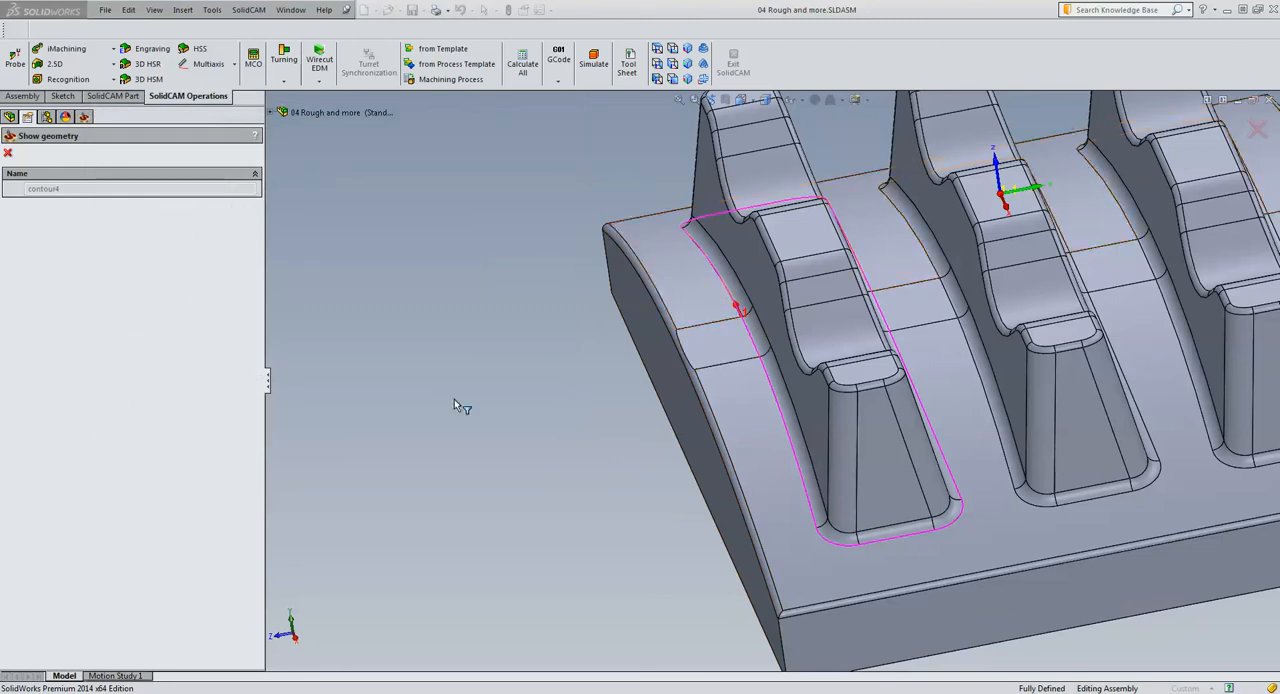
left_click(7, 152)
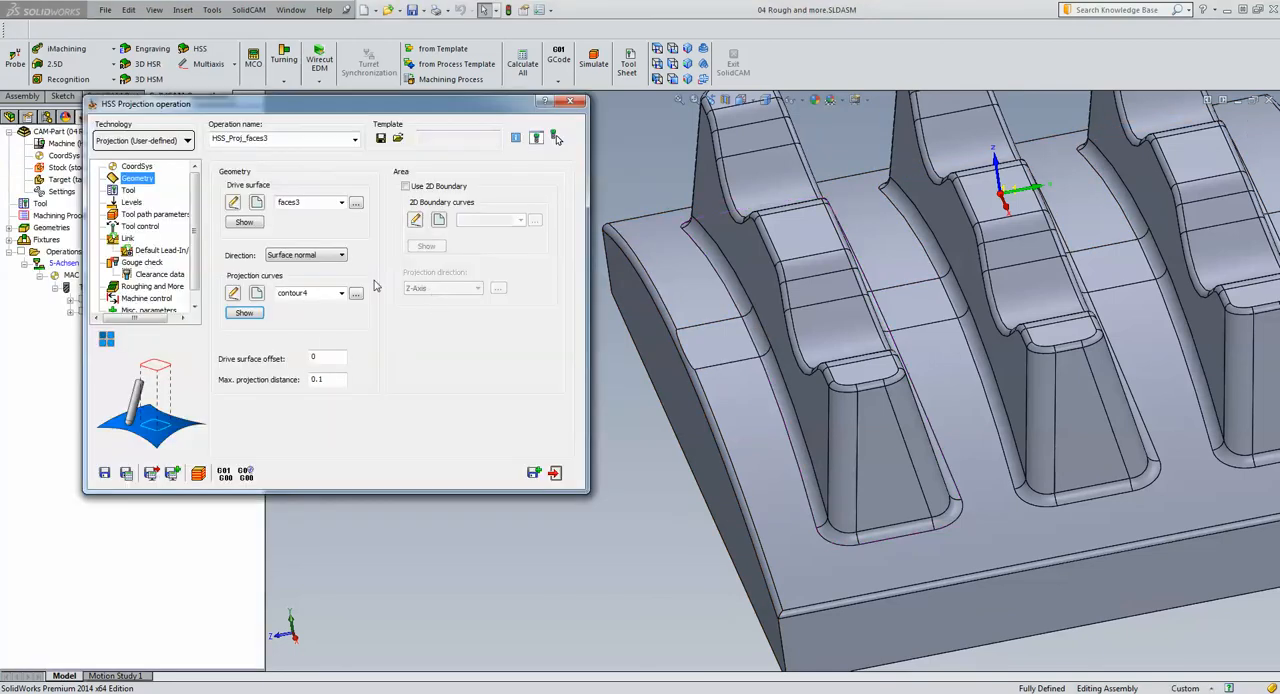
Review the projection operation's ball nose mill data, and save and calculate the operation
left_click(127, 191)
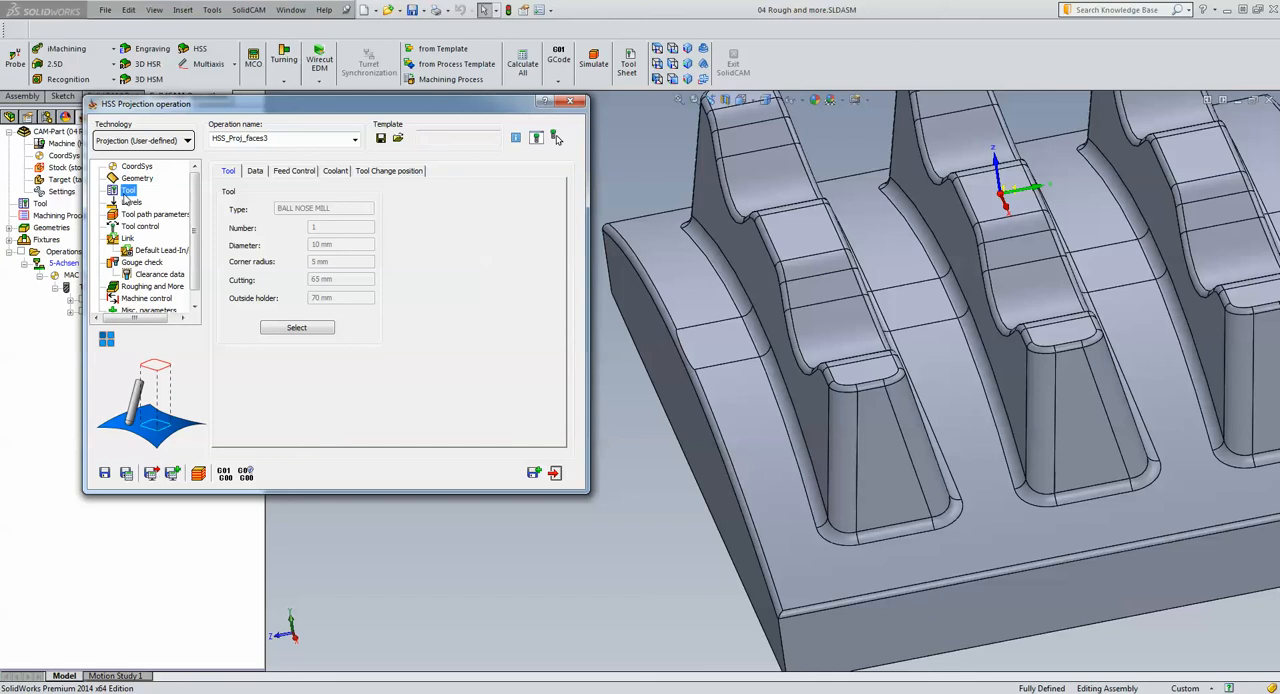
left_click(124, 477)
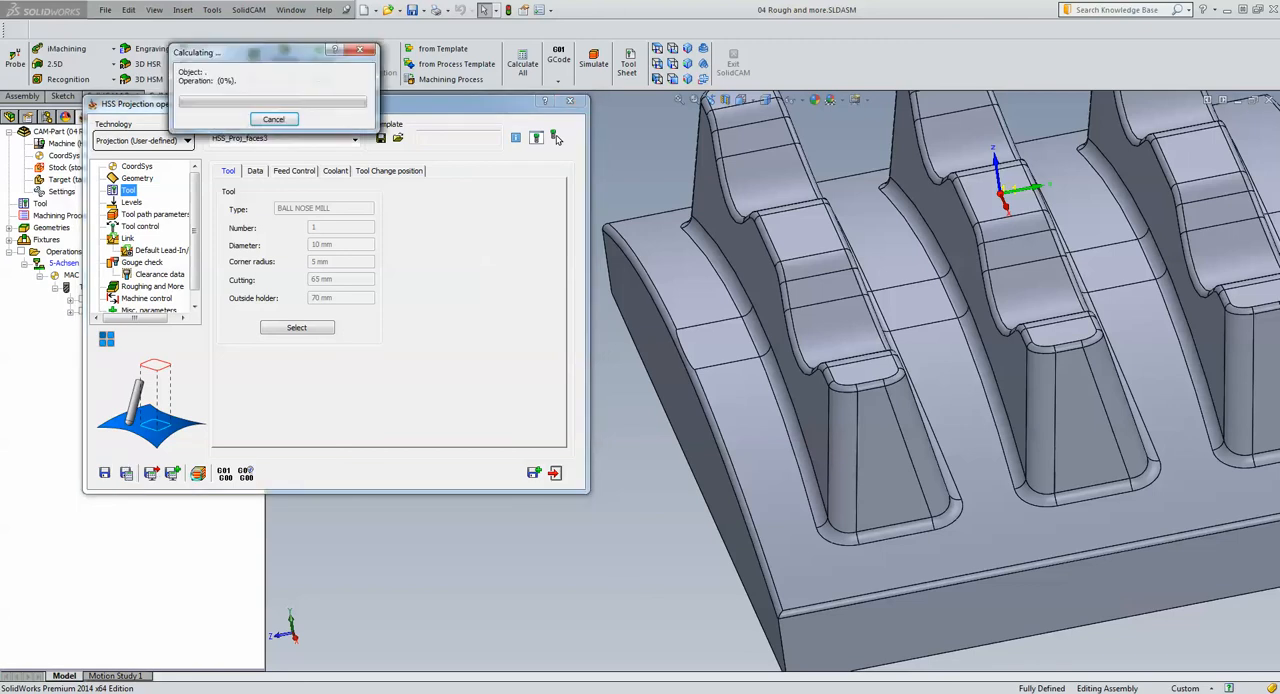
Simulate the HSS_Proj_faces3 toolpath move by move around the first rib, and exit the simulation
left_click(198, 476)
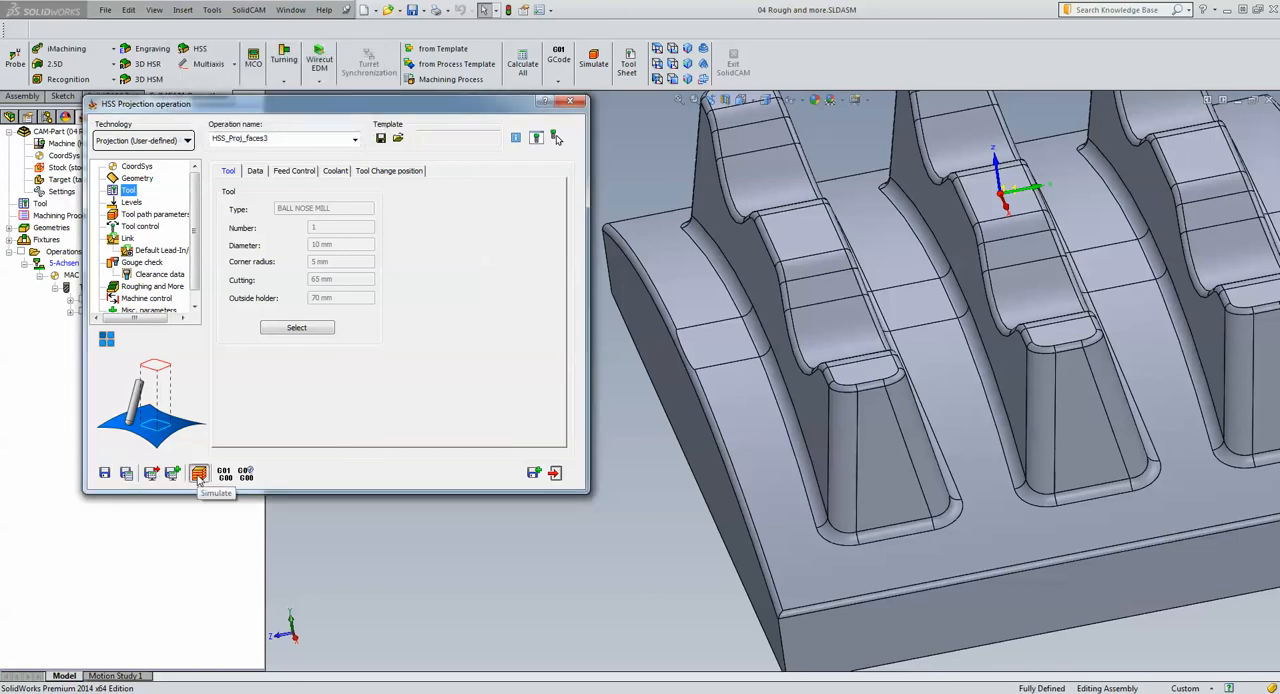
left_click(218, 266)
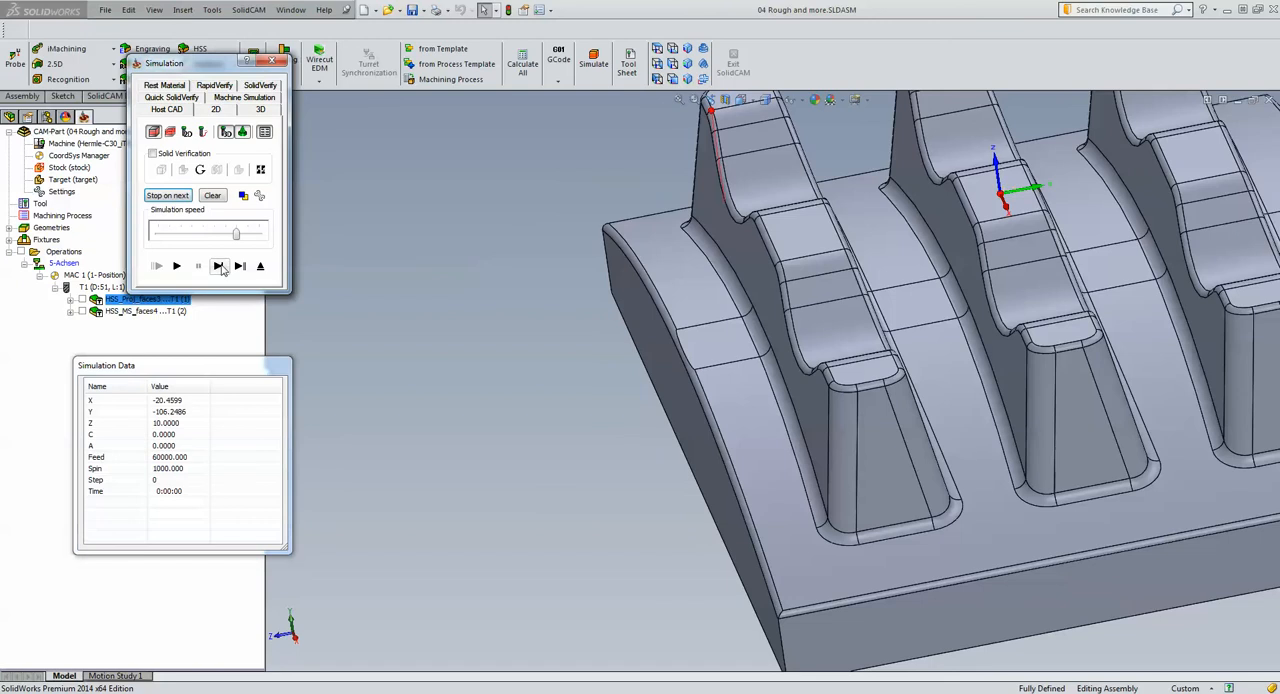
left_click(219, 266)
left_click(219, 266)
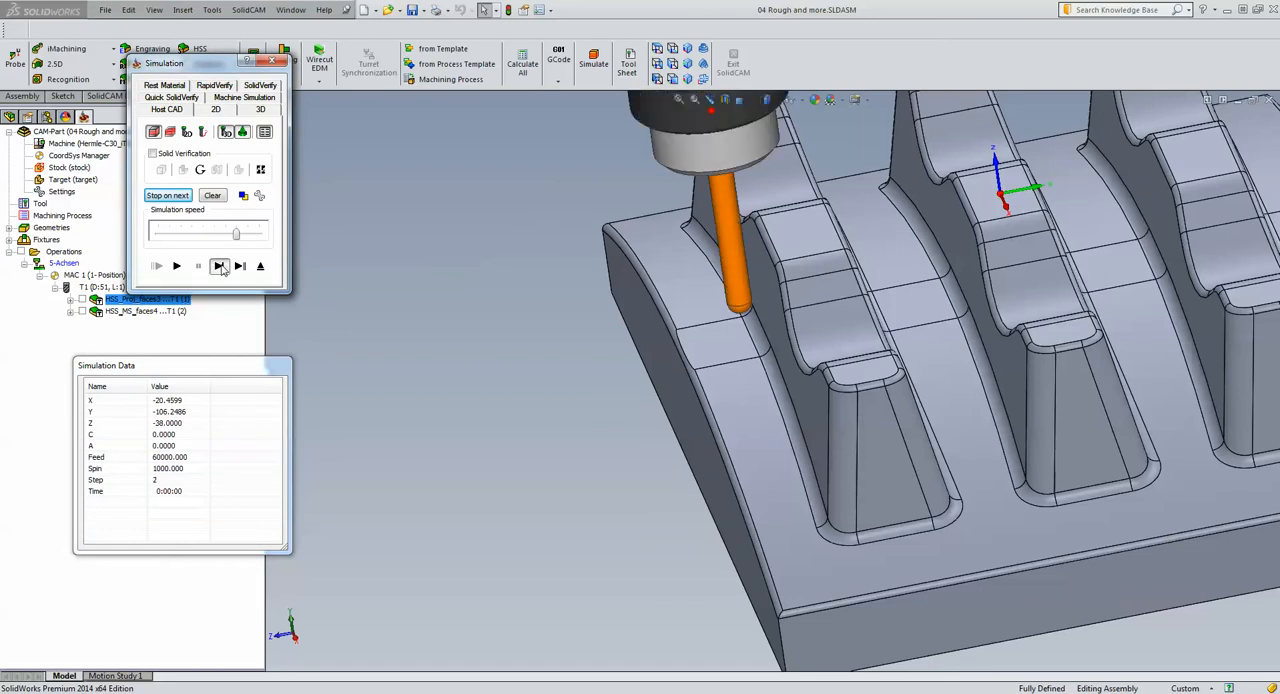
left_click(219, 266)
left_click(219, 266)
left_click(219, 266)
left_click(219, 266)
left_click(219, 266)
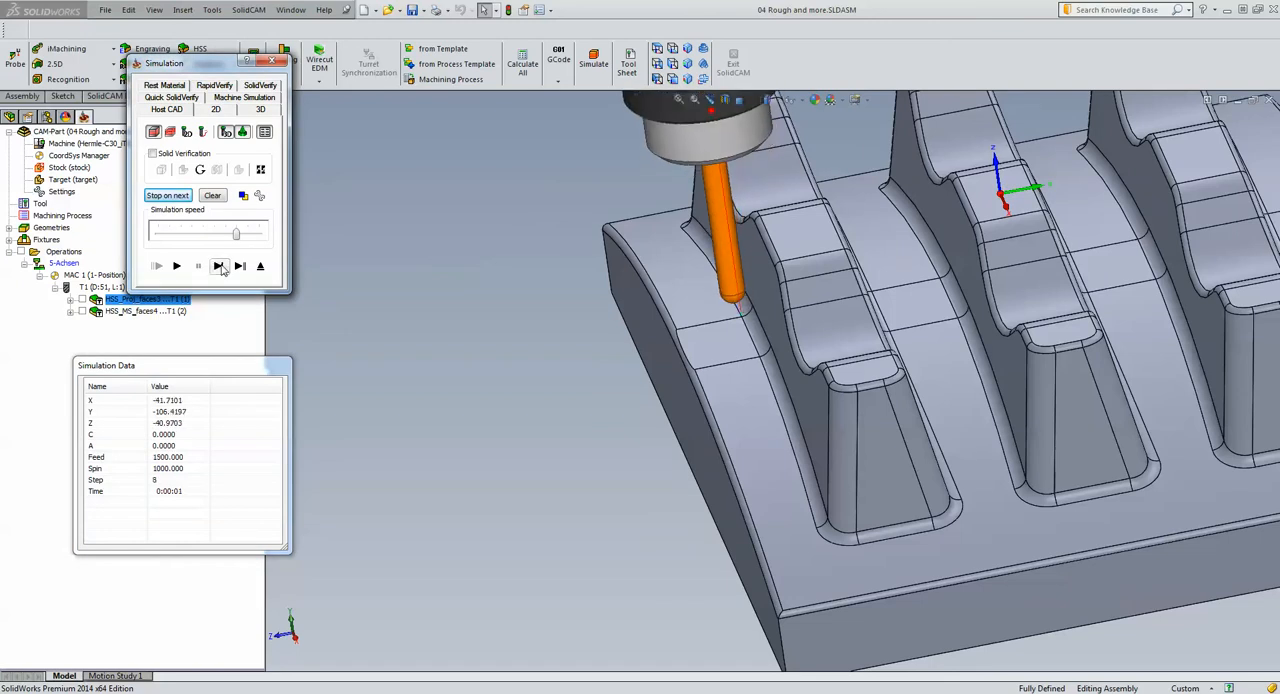
left_click(219, 266)
left_click(219, 266)
left_click(219, 266)
left_click(219, 266)
left_click(221, 268)
left_click(221, 268)
left_click(221, 268)
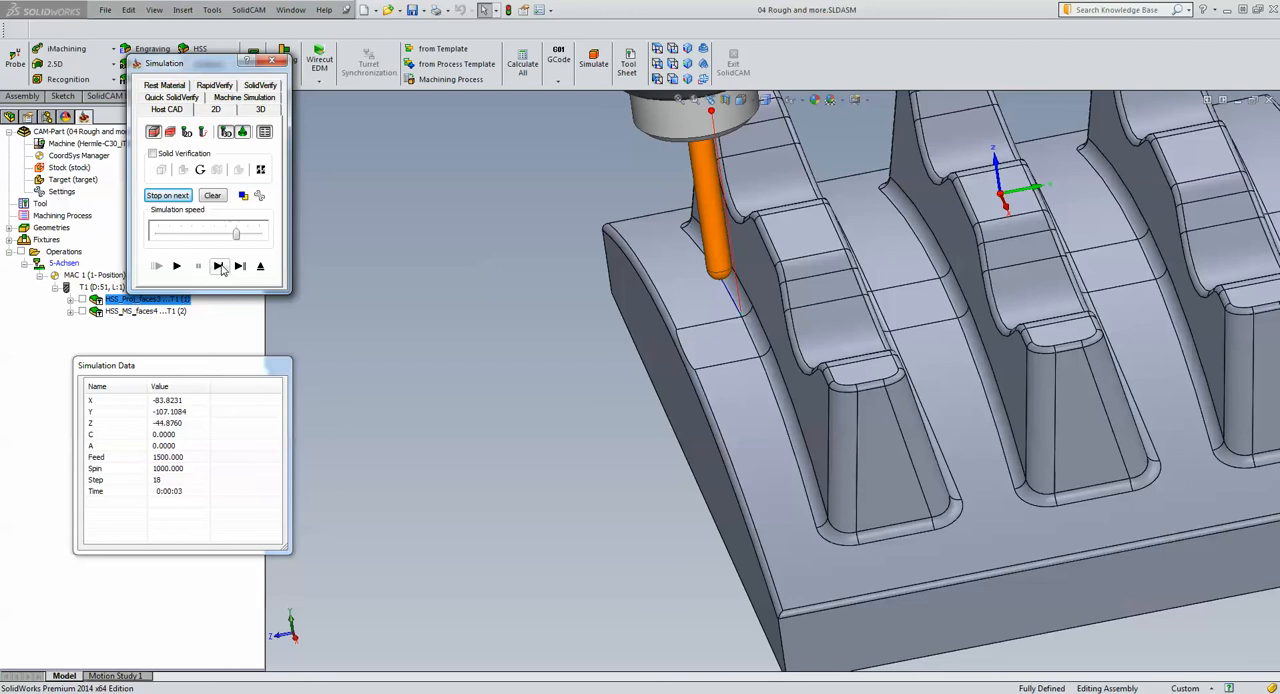
left_click(221, 268)
left_click(221, 268)
left_click(221, 268)
left_click(221, 268)
left_click(219, 266)
left_click(219, 266)
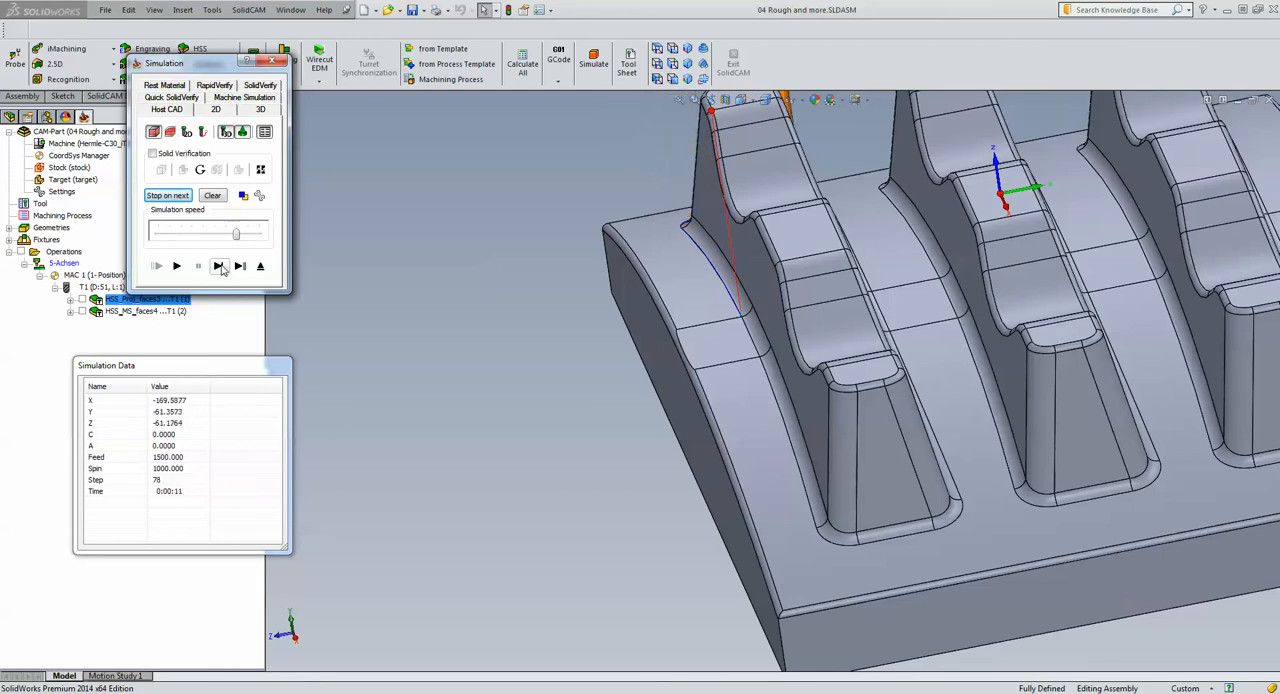
left_click(219, 266)
left_click(219, 266)
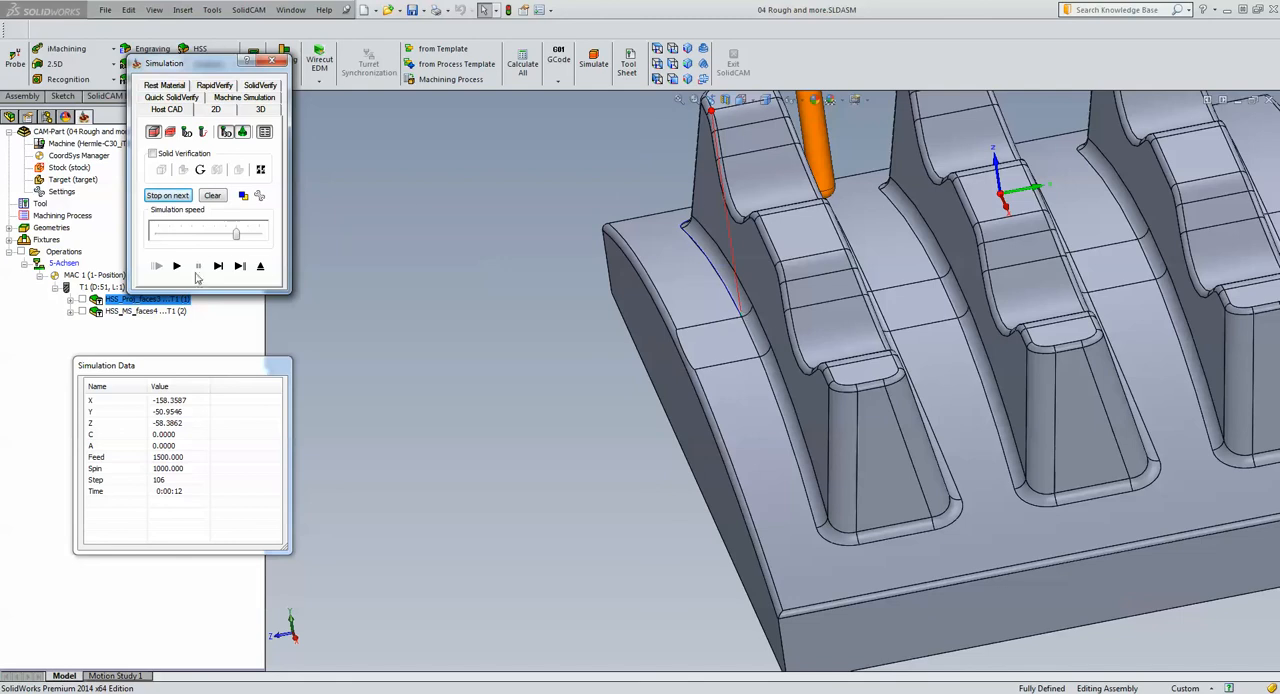
left_click(262, 267)
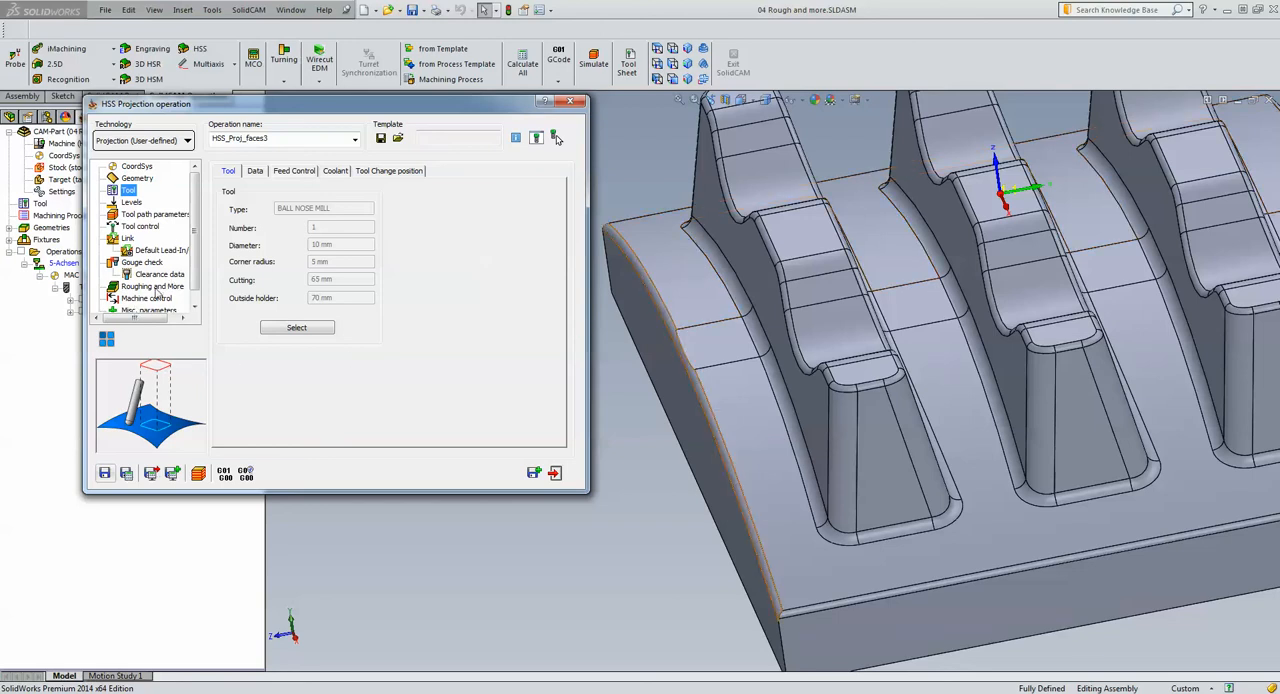
Turn on Multi-passes for the projection operation with 3 roughing passes at a spacing of 1, sorted by passes
left_click(155, 288)
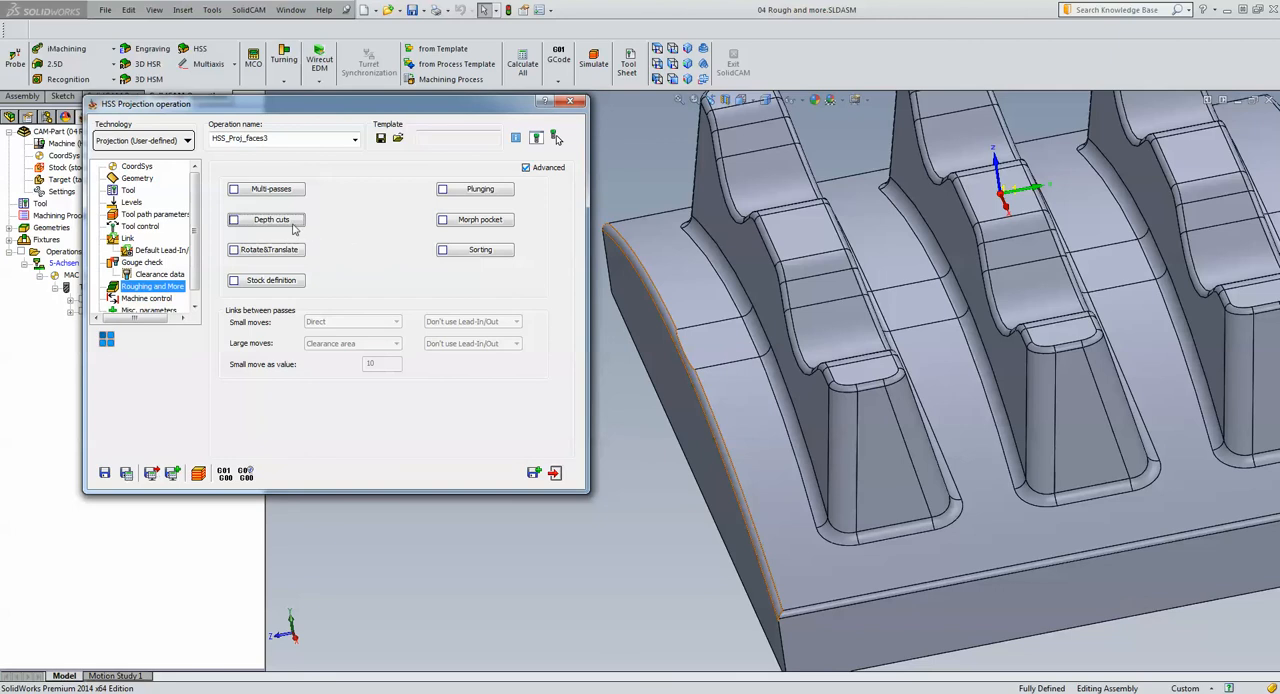
left_click(257, 190)
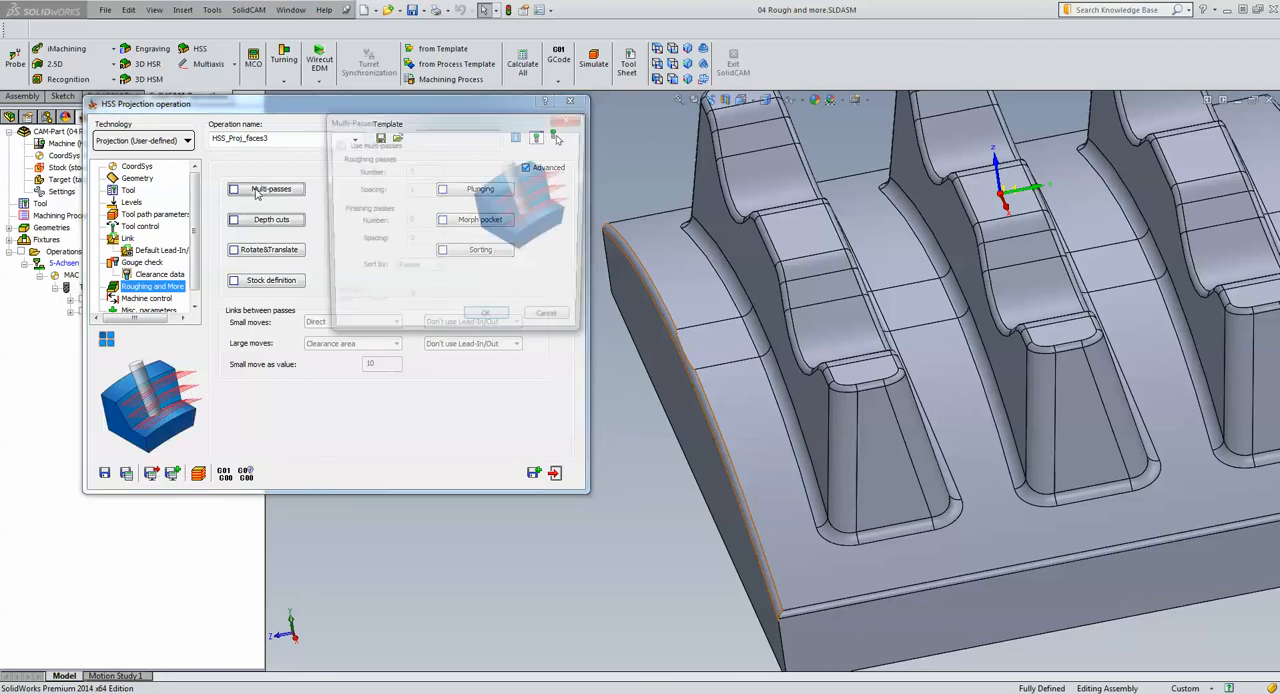
left_click(337, 145)
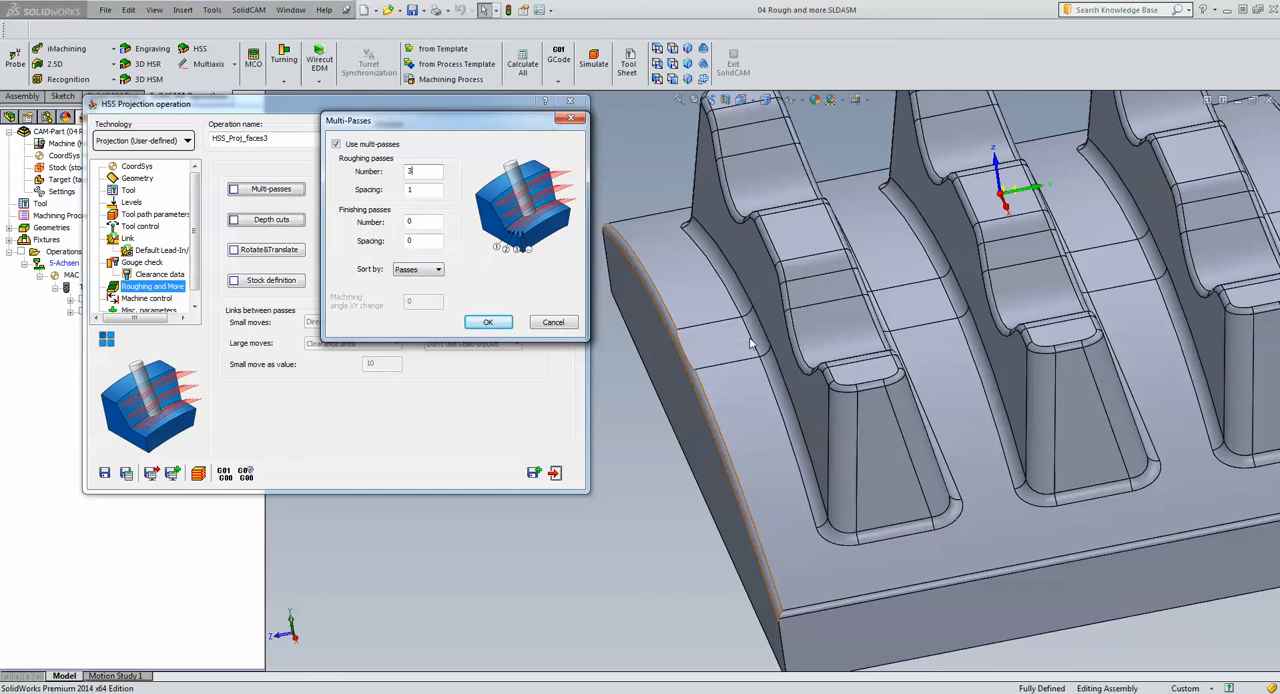
left_click(429, 192)
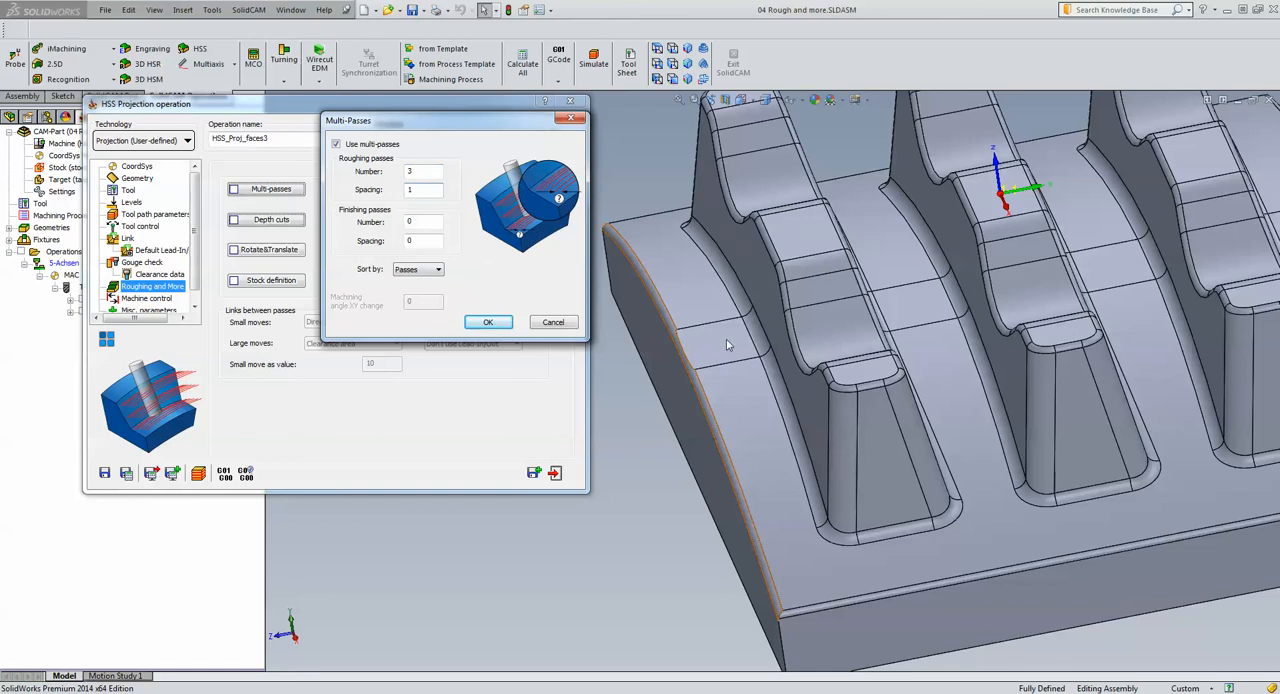
left_click(488, 323)
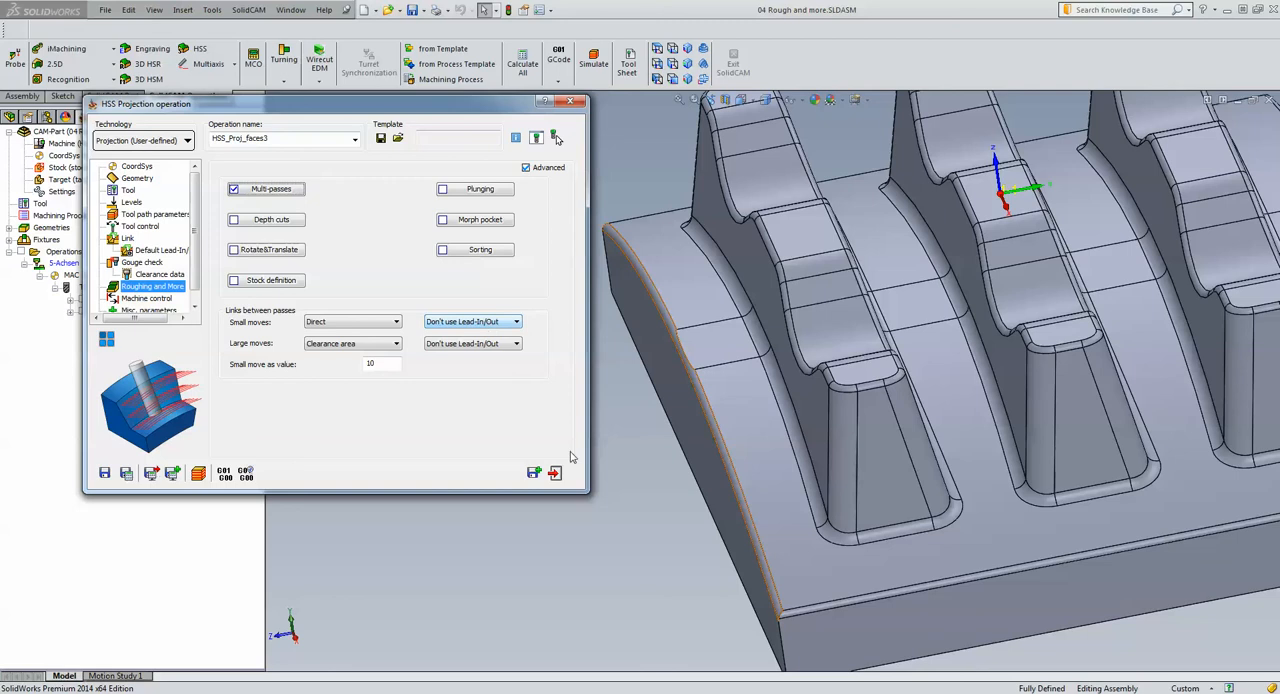
Review the copy numbers and step distances of the projection operation's translate matrix transformation
scroll(740, 400, "up", 5)
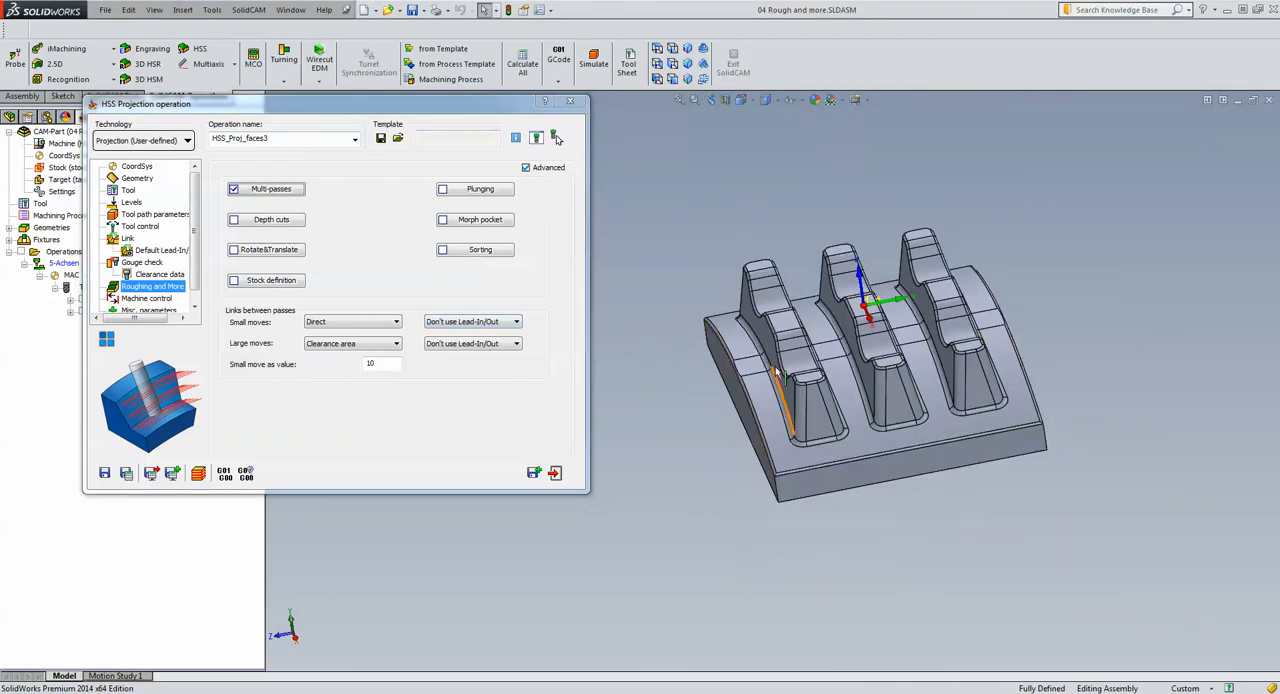
scroll(783, 368, "down", 4)
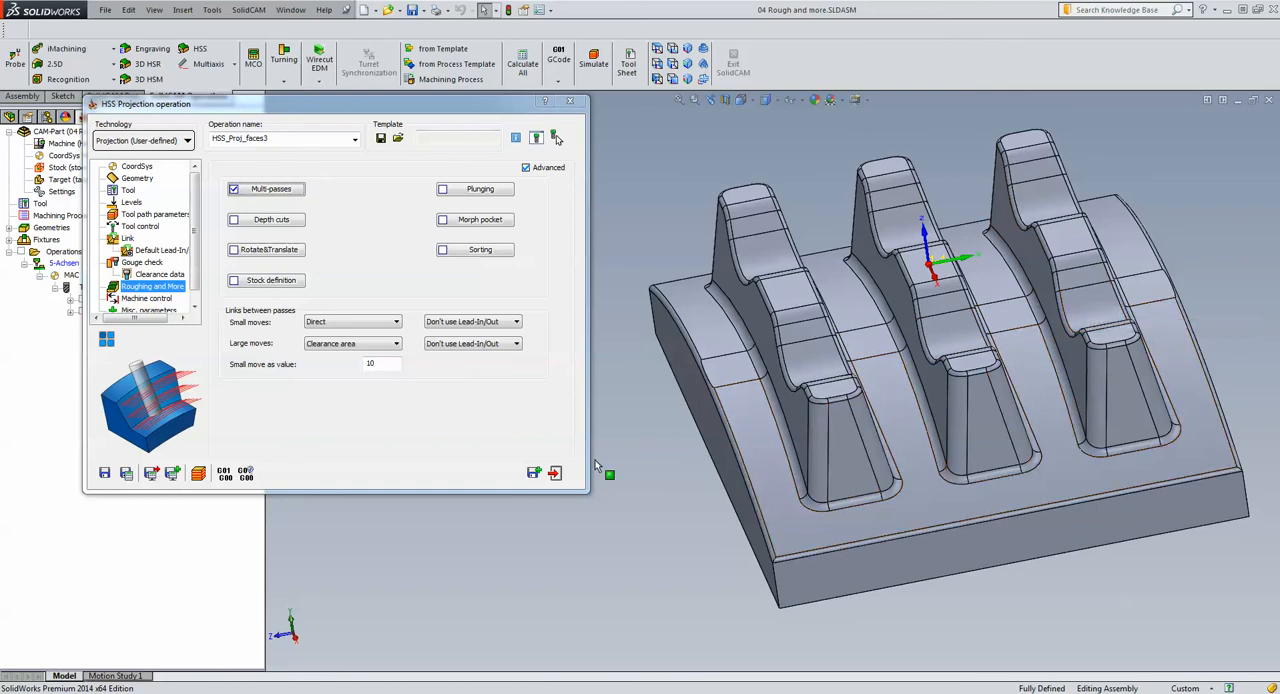
left_click(105, 341)
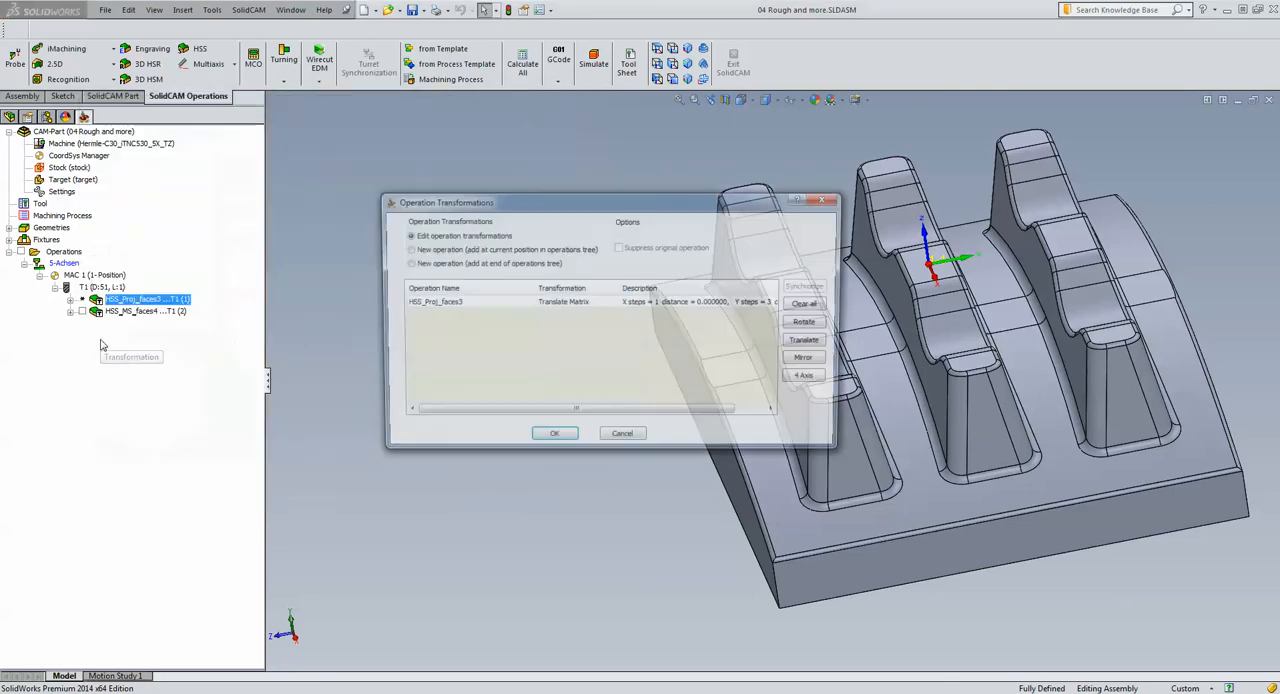
double_click(455, 302)
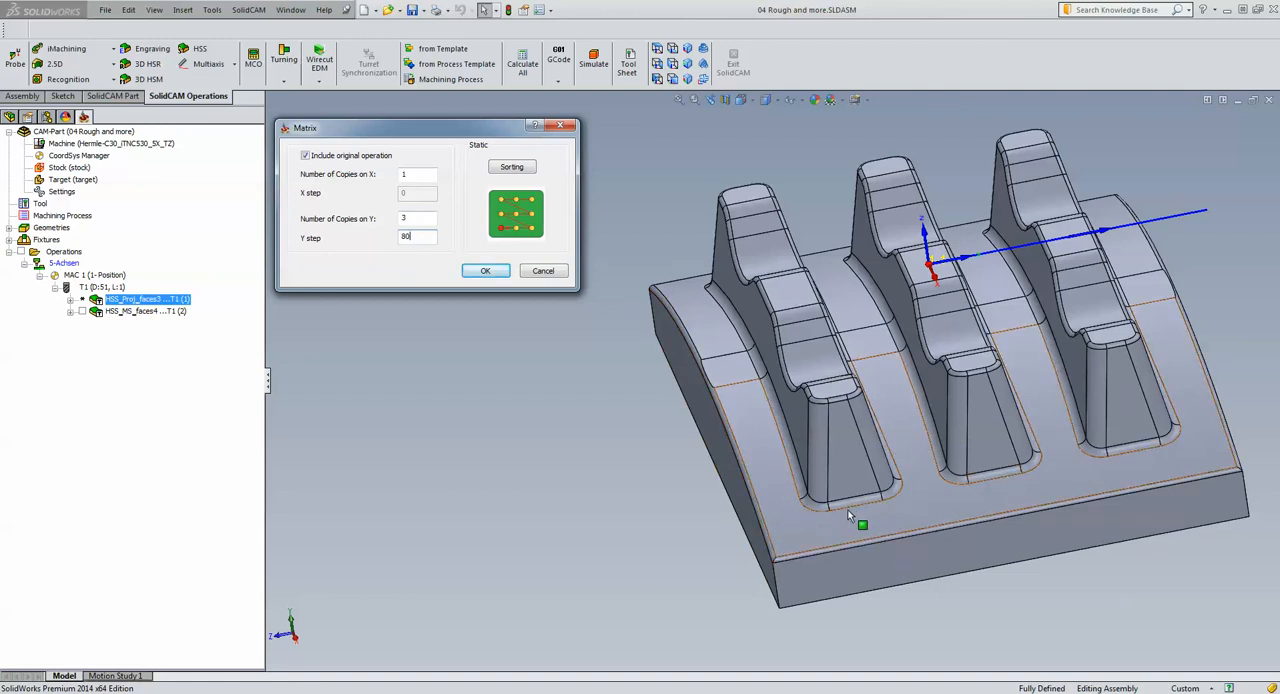
left_click(485, 271)
left_click(551, 440)
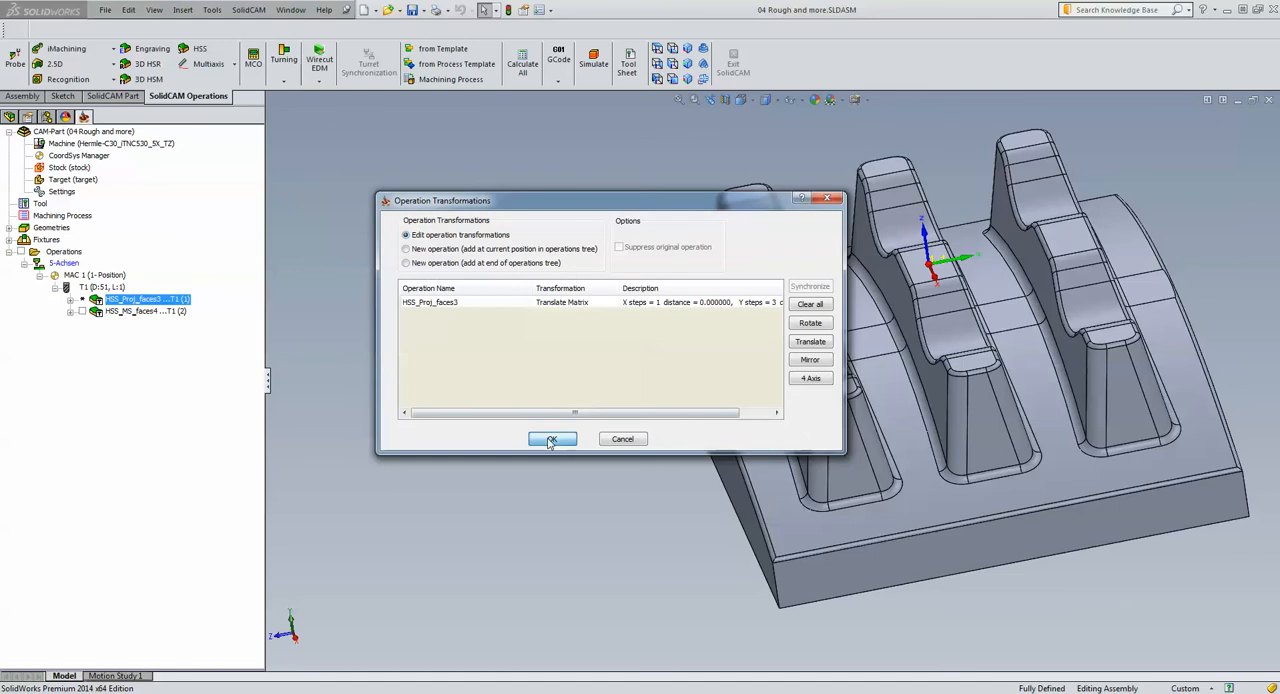
Save and calculate the projection operation, and simulate its multi-pass toolpath around all three ribs at maximum speed
left_click(126, 474)
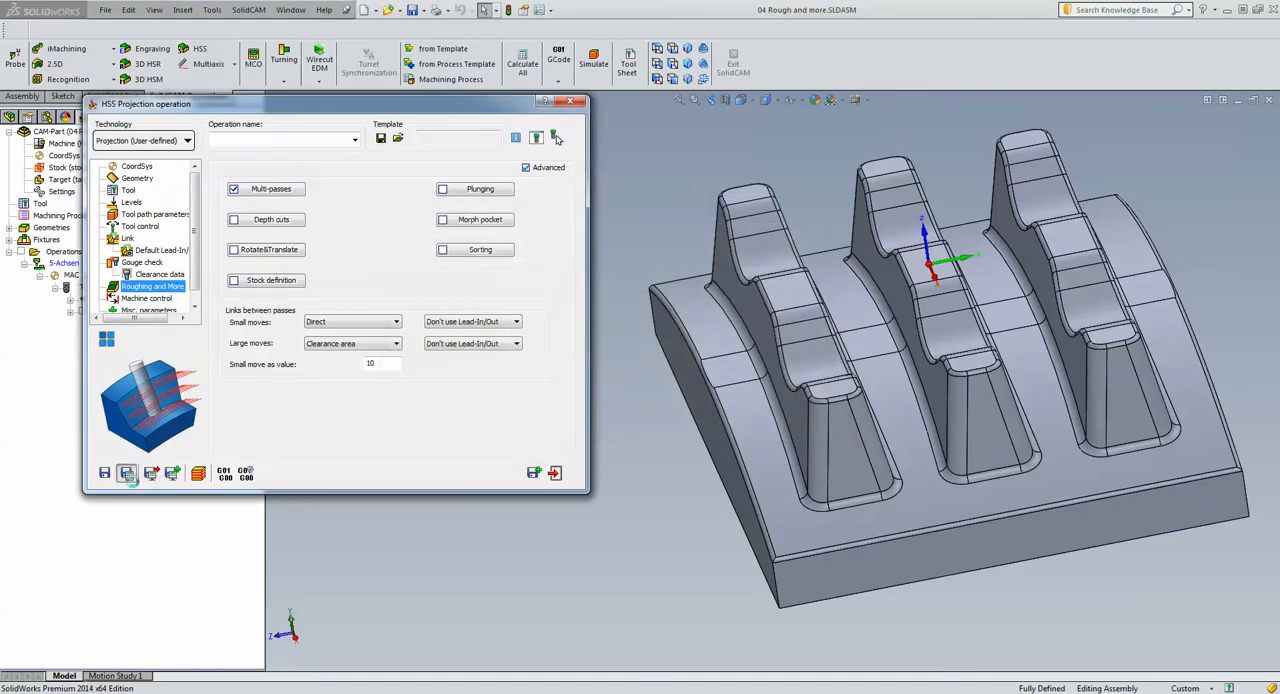
left_click(202, 477)
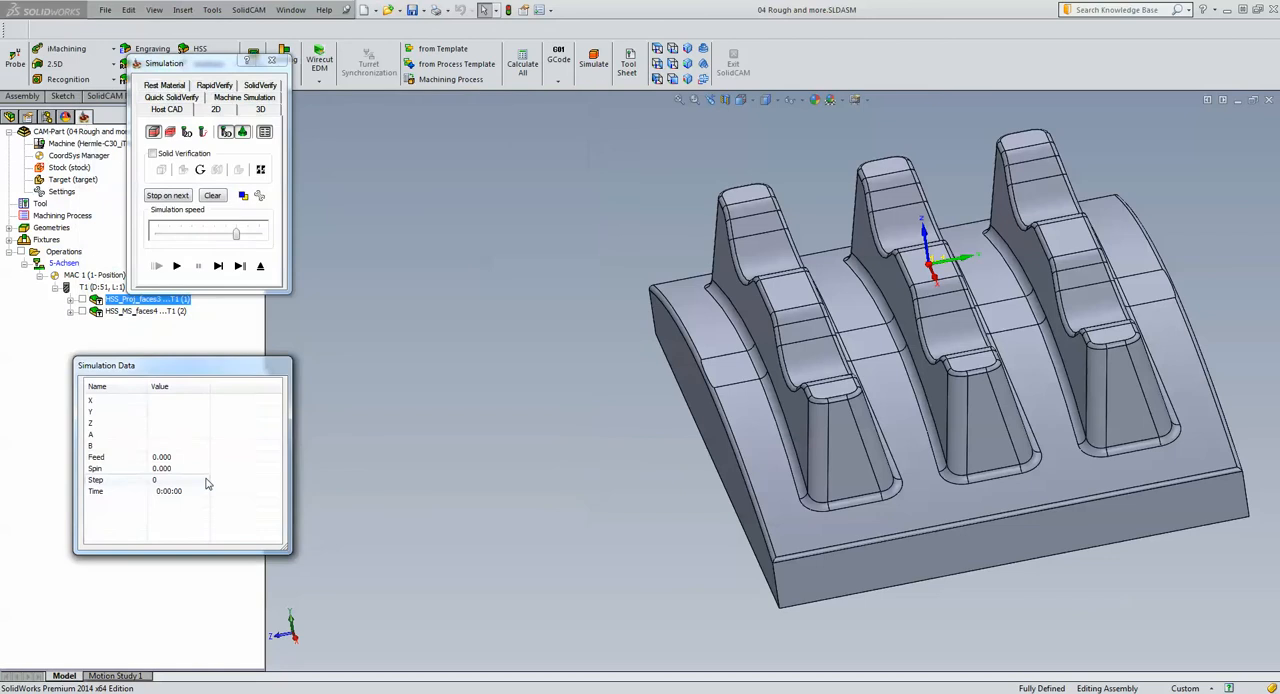
left_click(176, 265)
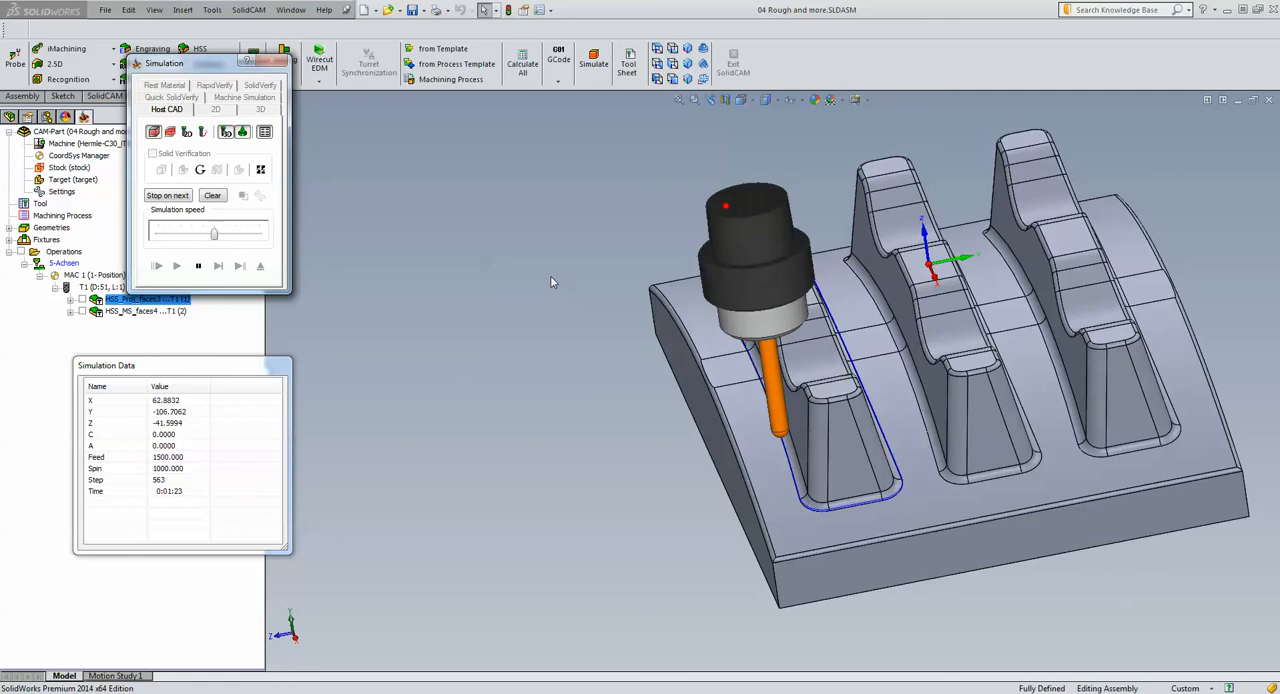
scroll(738, 350, "down", 3)
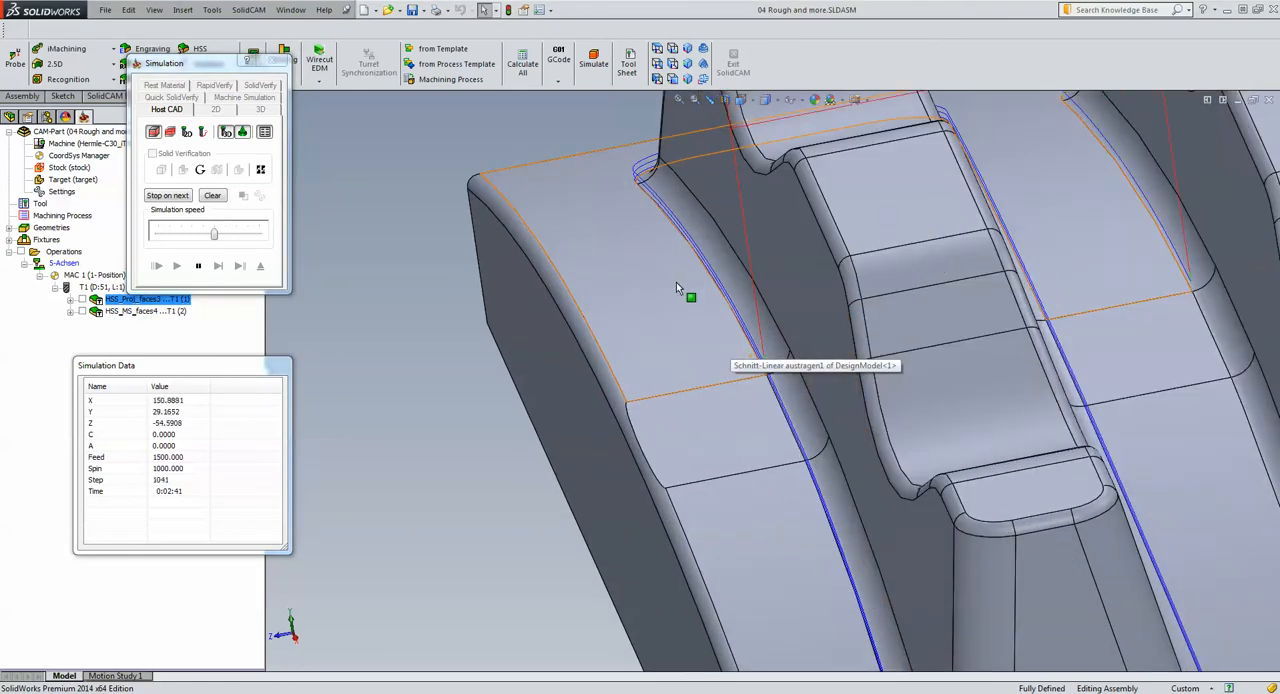
scroll(667, 278, "up", 7)
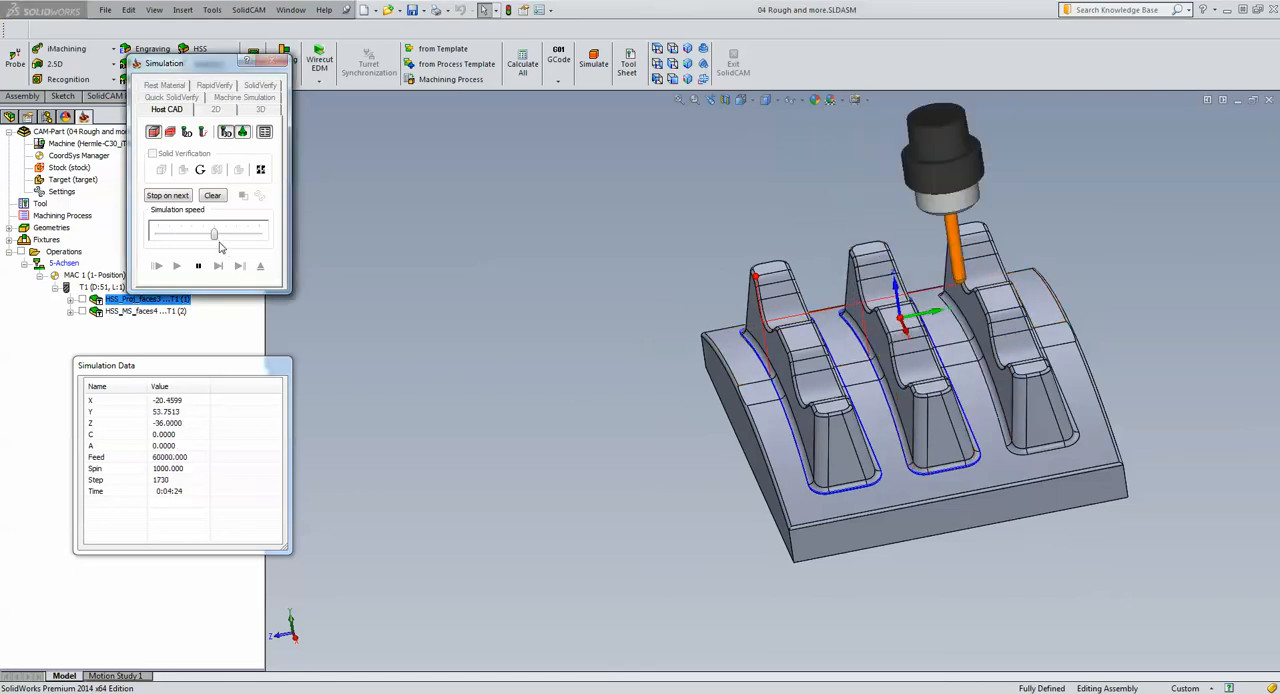
left_click_drag(213, 232, 350, 238)
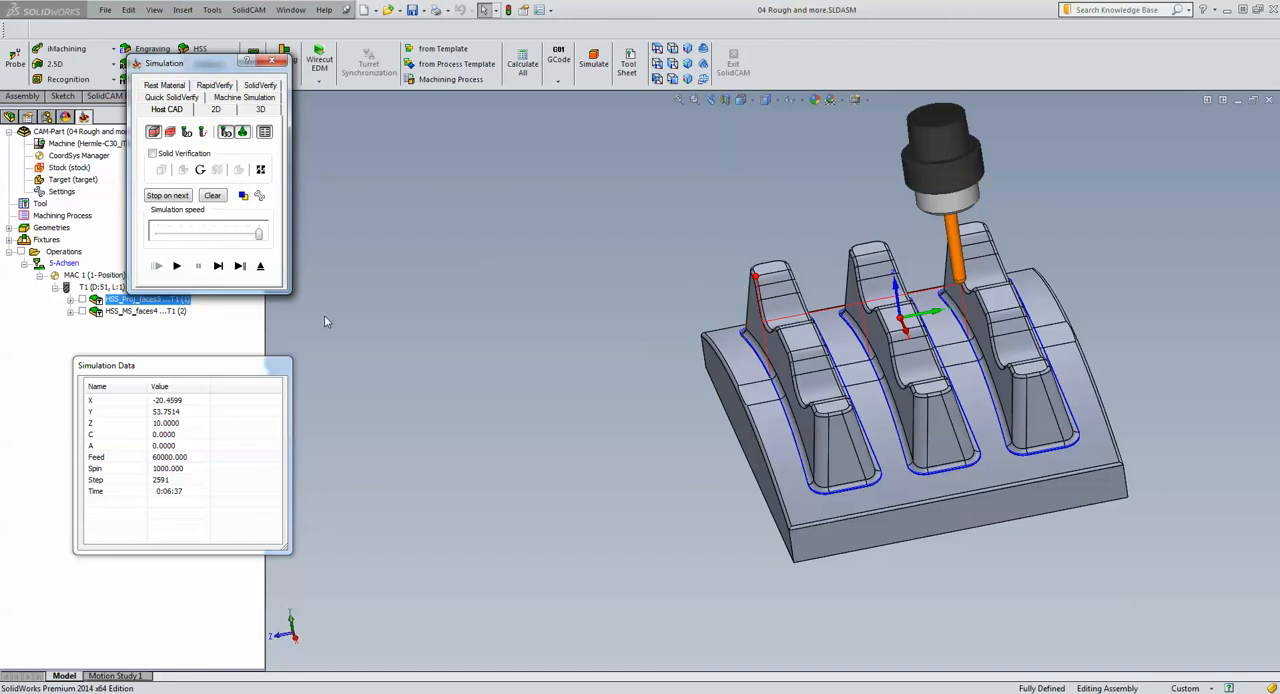
left_click(260, 265)
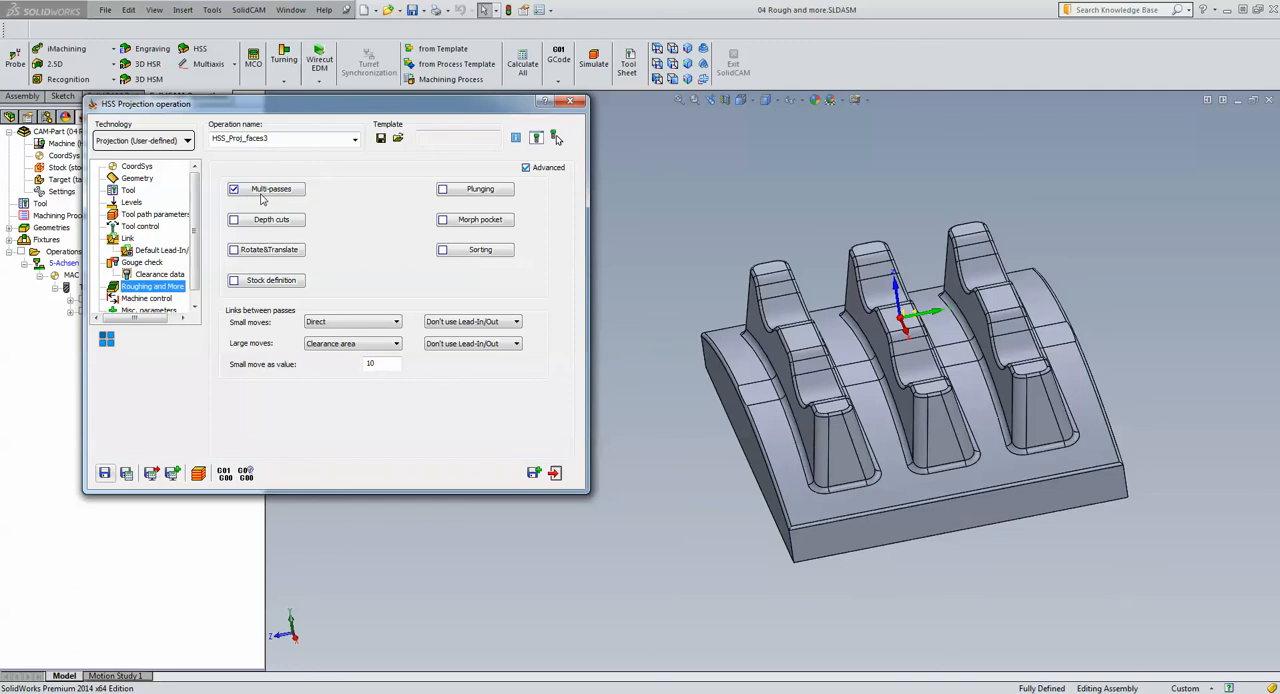
Turn on Depth cuts with 10 roughing passes at a spacing of 5, and save and calculate the operation
left_click(255, 224)
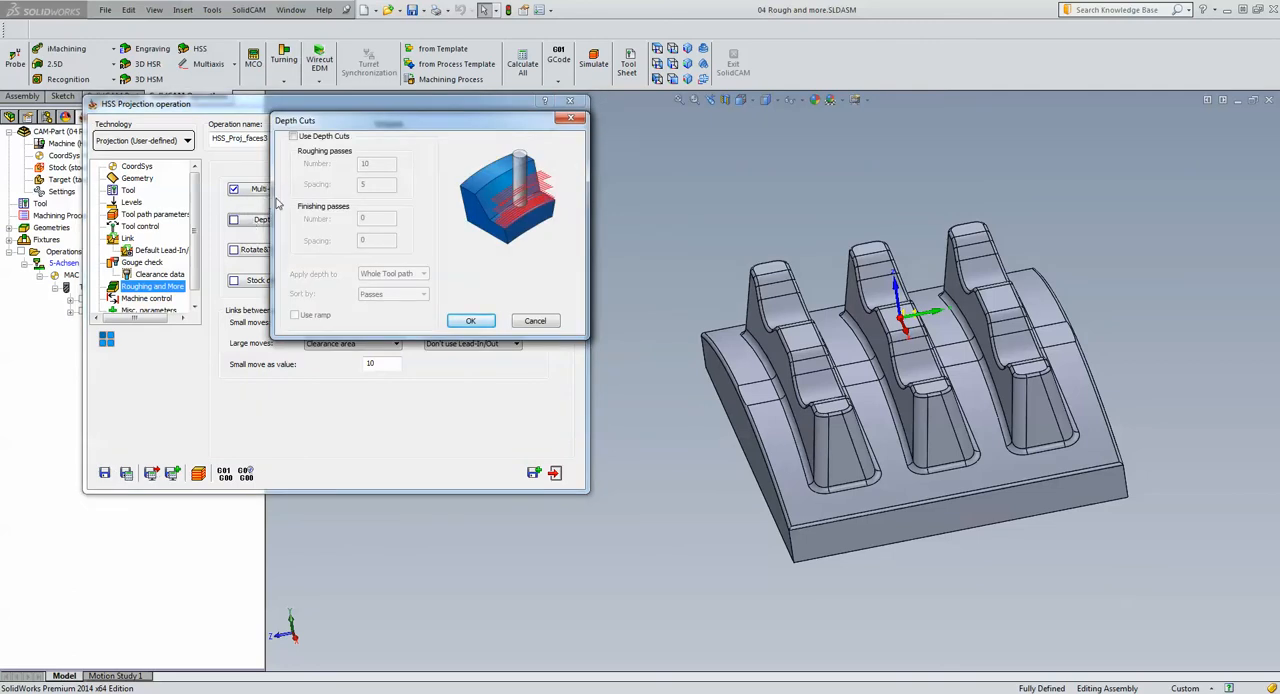
left_click(294, 136)
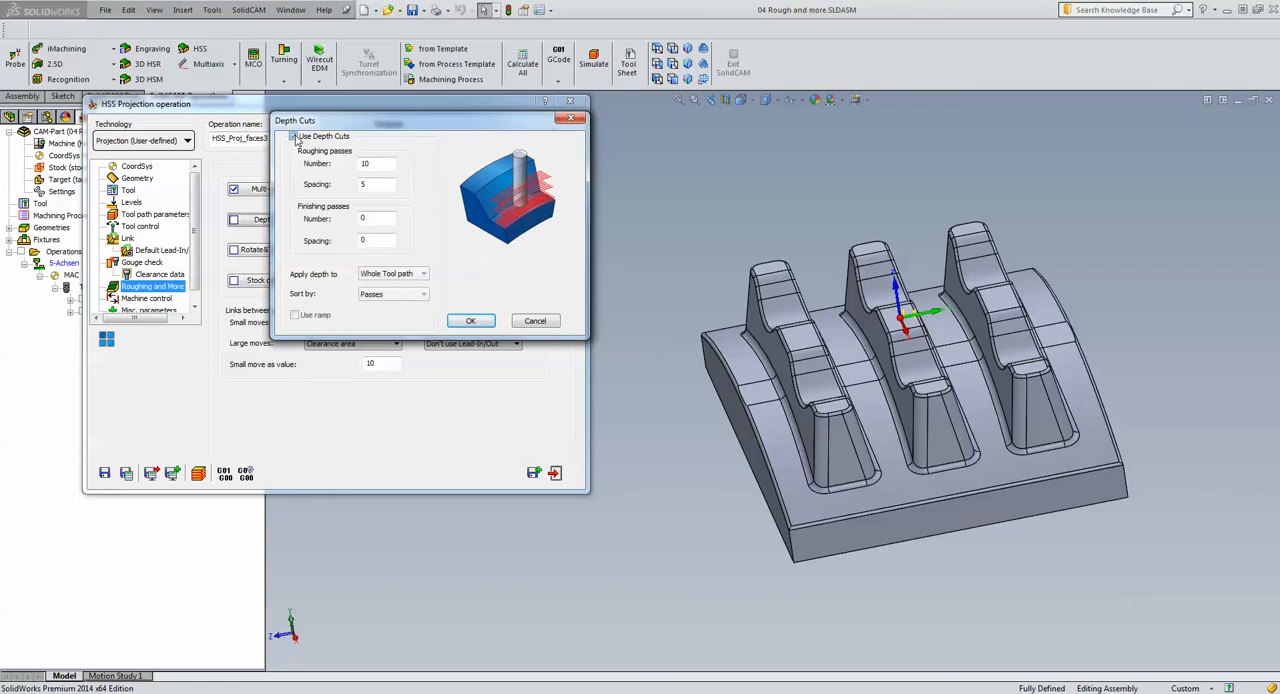
left_click(381, 165)
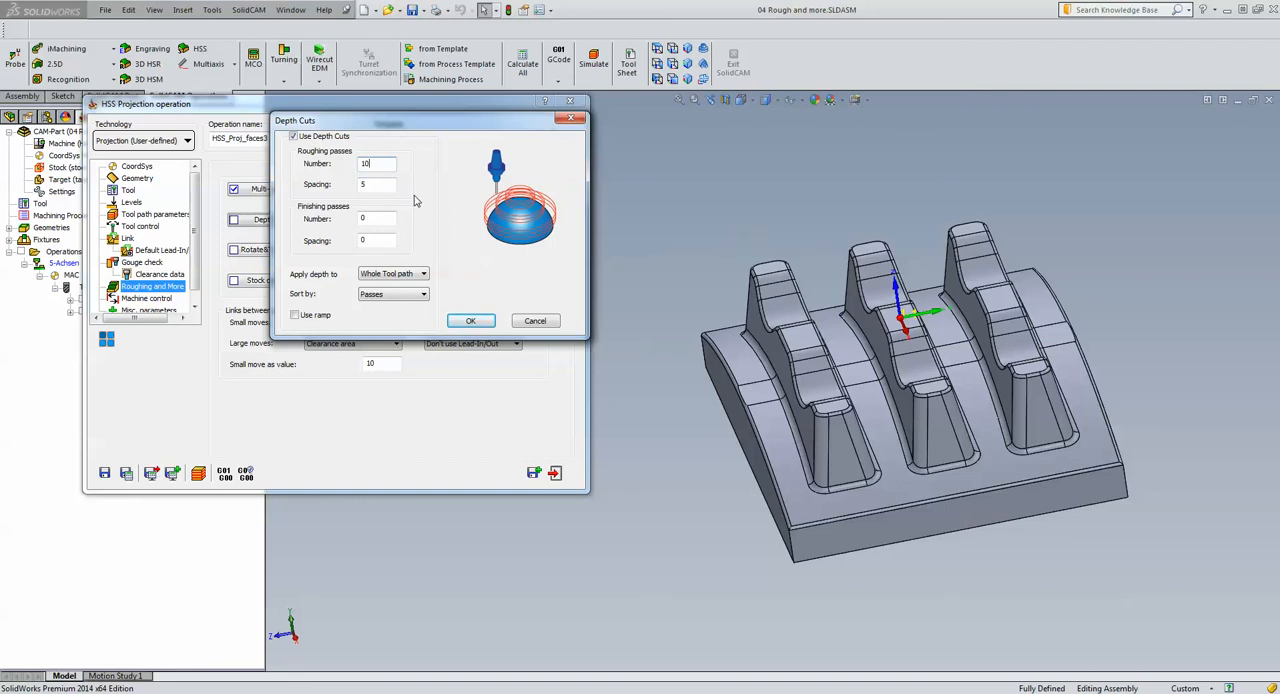
left_click(390, 186)
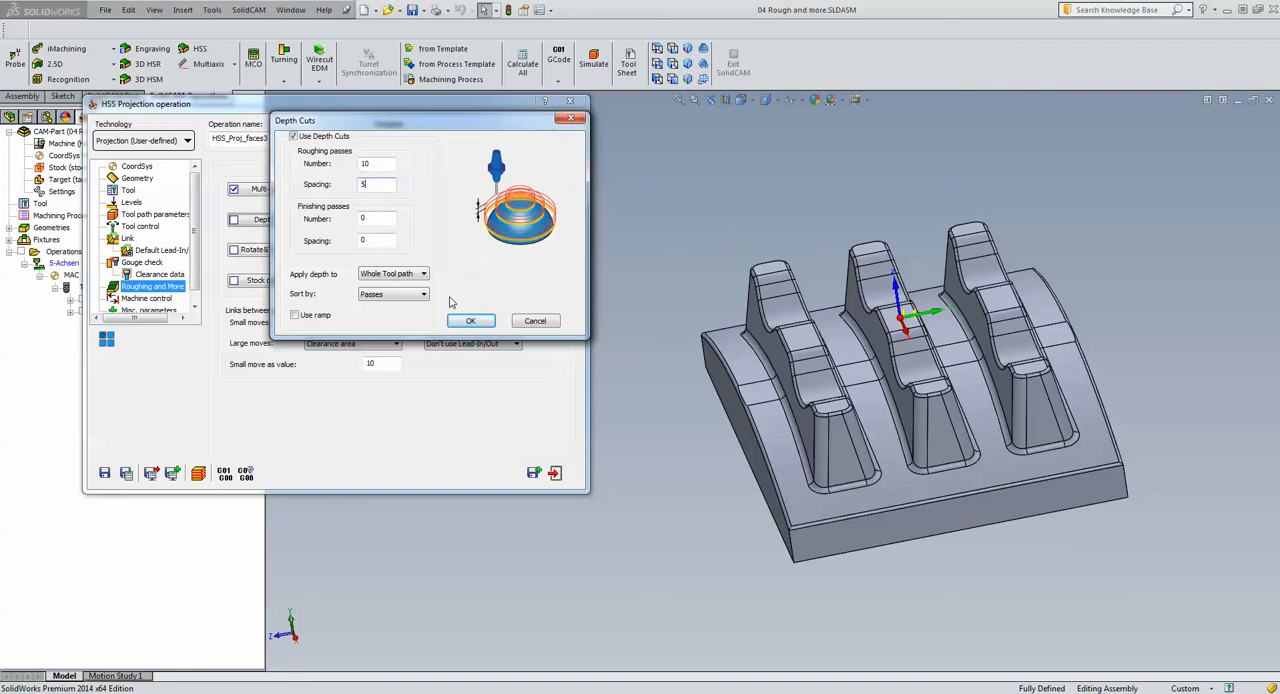
left_click(470, 320)
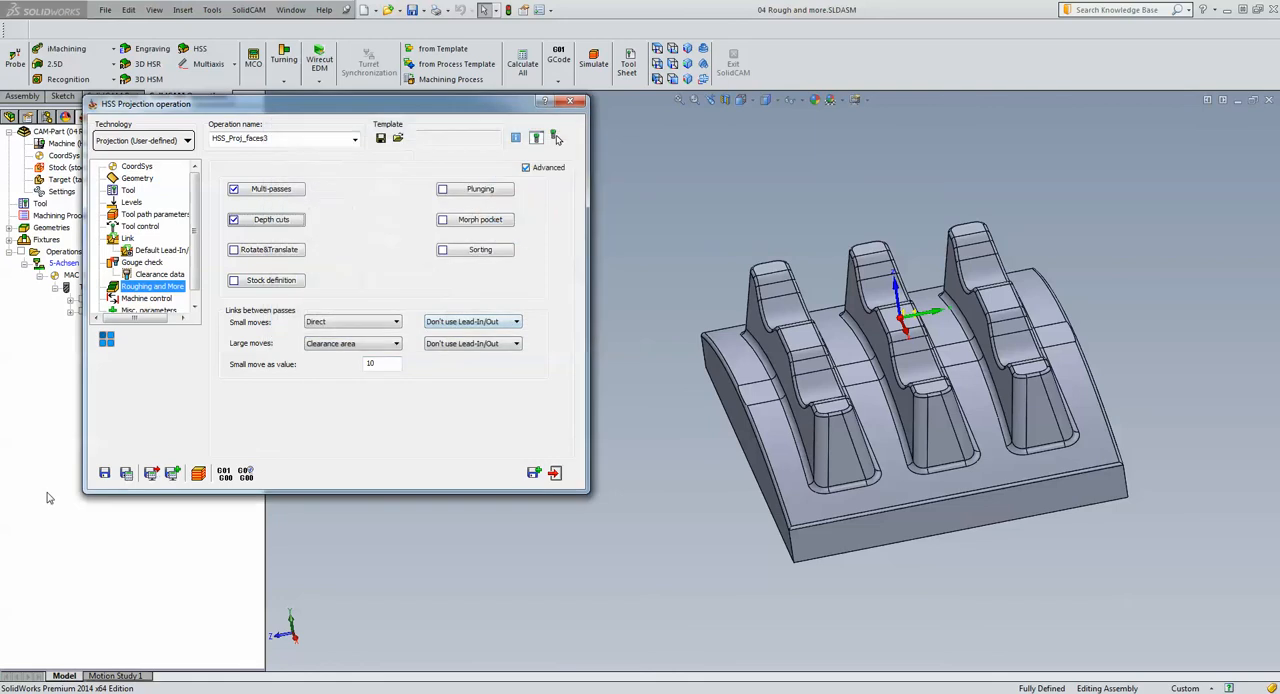
left_click(125, 474)
Add 2 finishing passes with a spacing of .2 to the projection operation's depth cuts
left_click(271, 220)
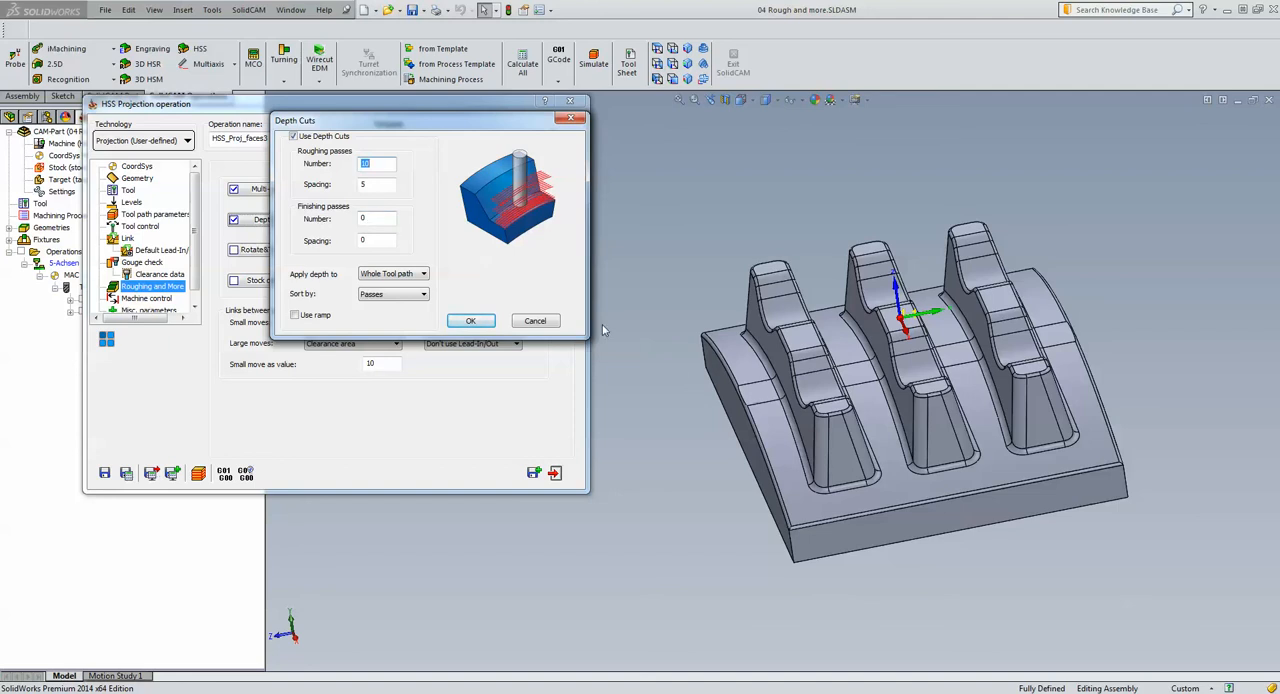
left_click(374, 219)
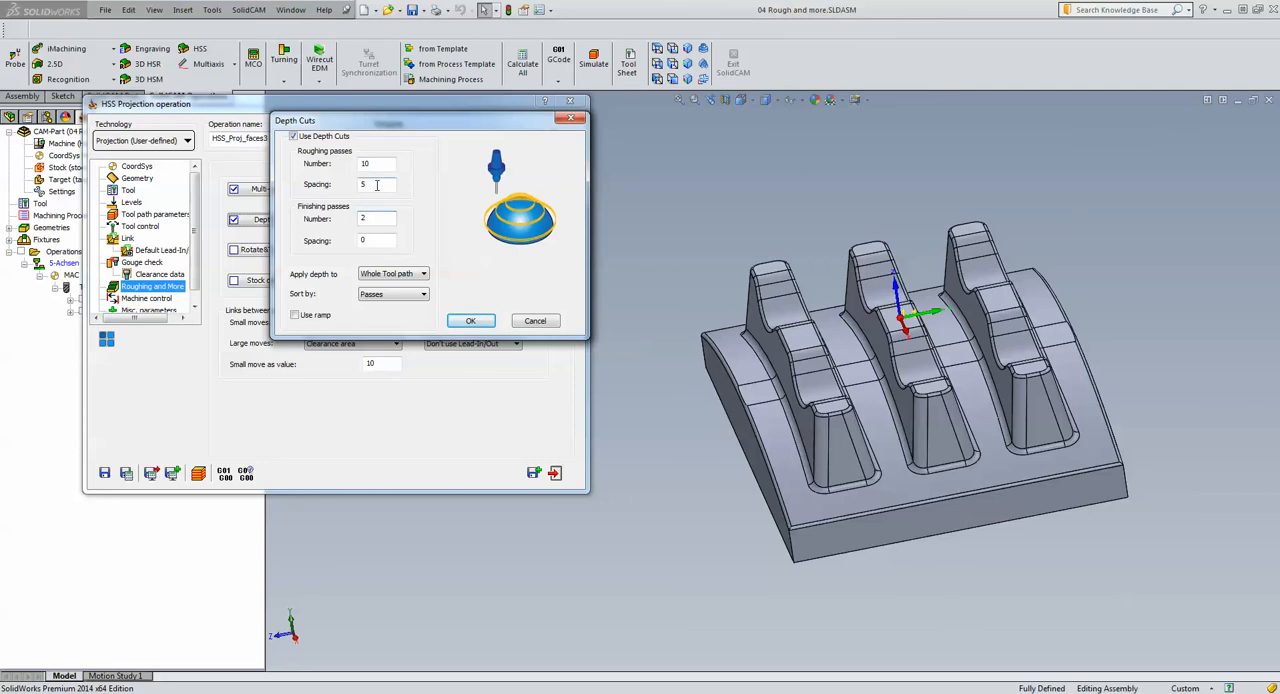
double_click(370, 238)
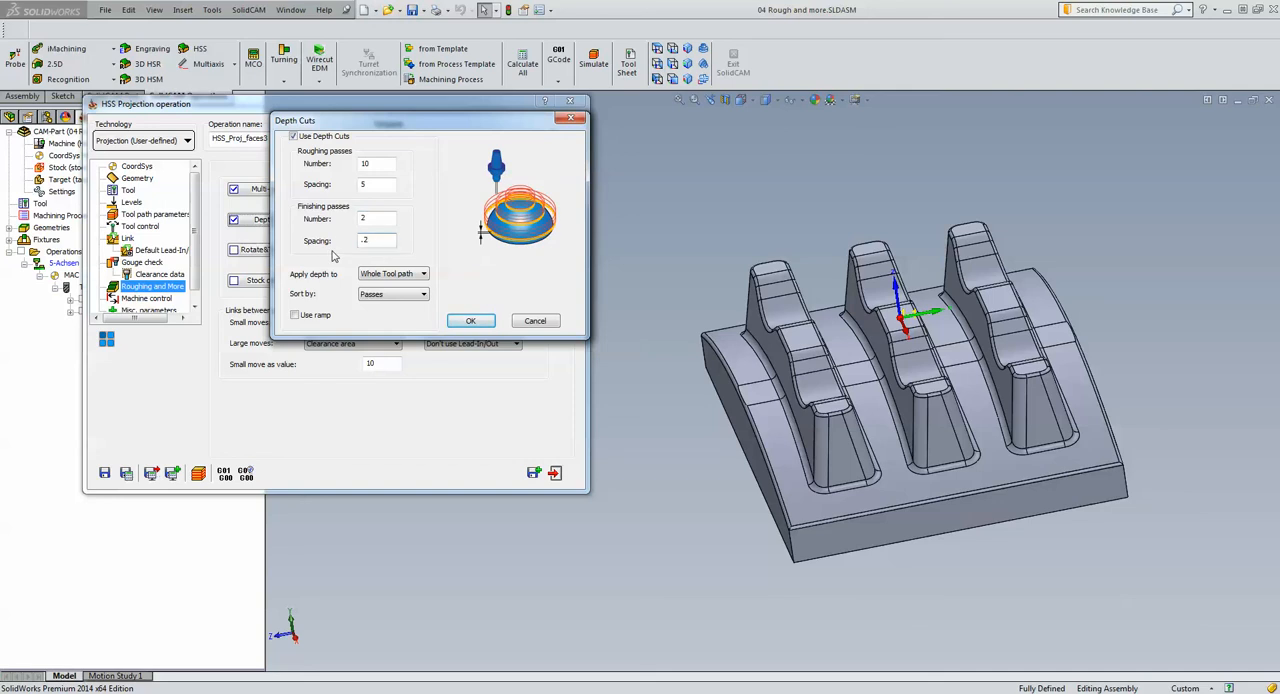
left_click(482, 321)
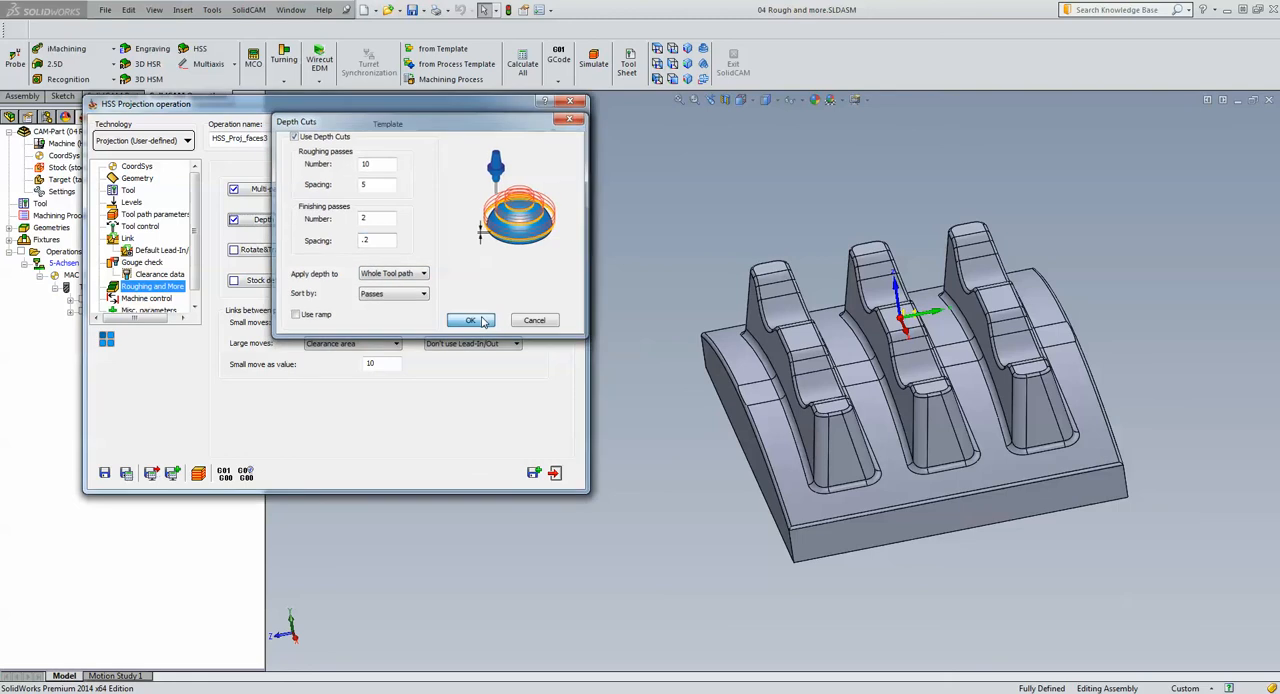
Save and calculate the projection operation, and simulate its depth cuts at reduced speed in a side view of the ribs
left_click(126, 474)
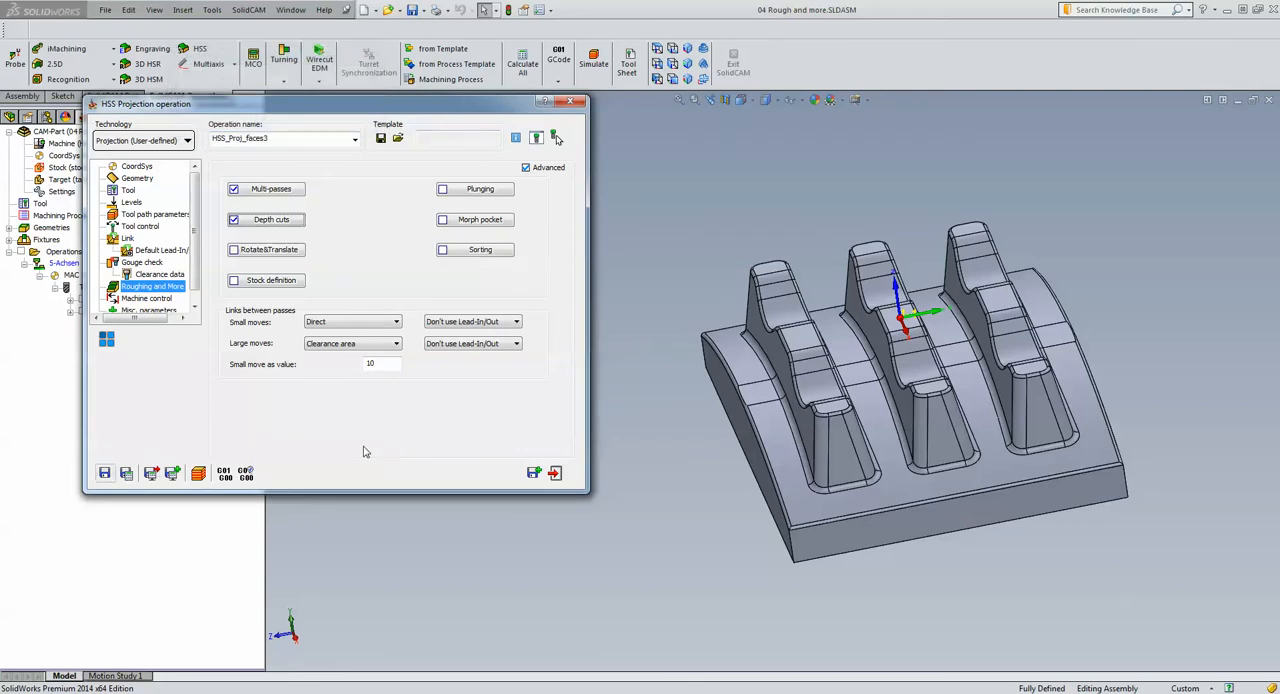
left_click(198, 475)
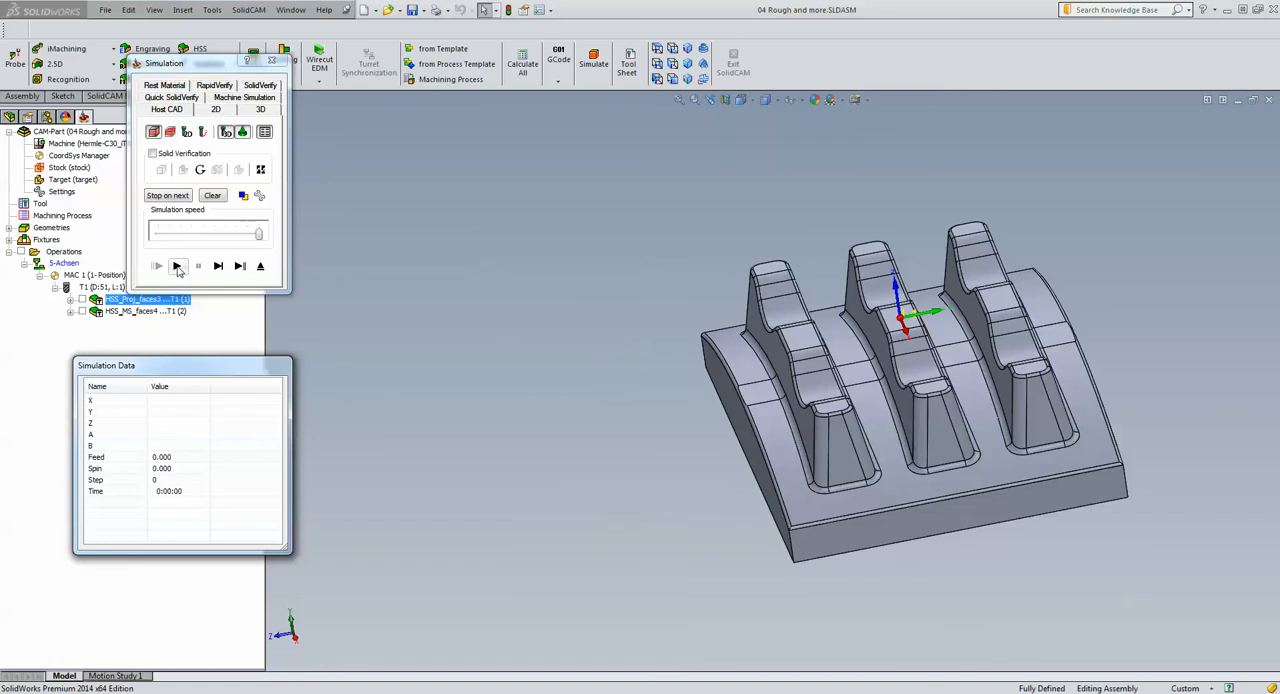
left_click(181, 235)
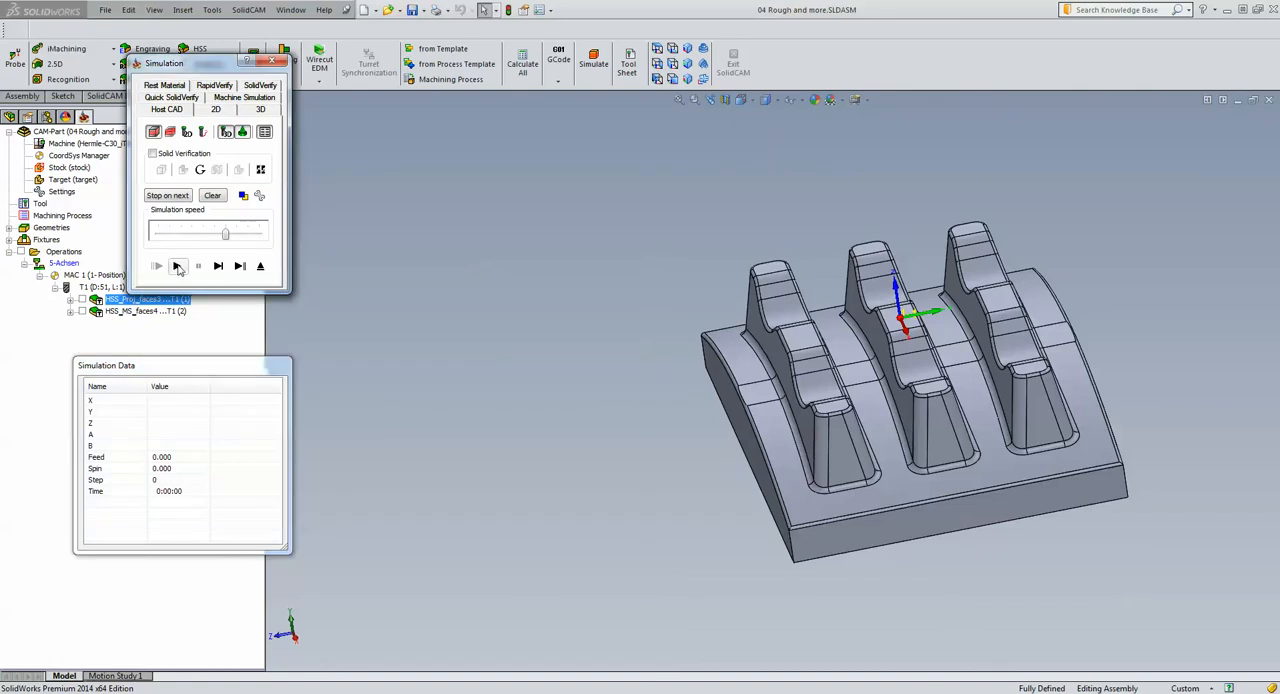
left_click(176, 266)
left_click(198, 267)
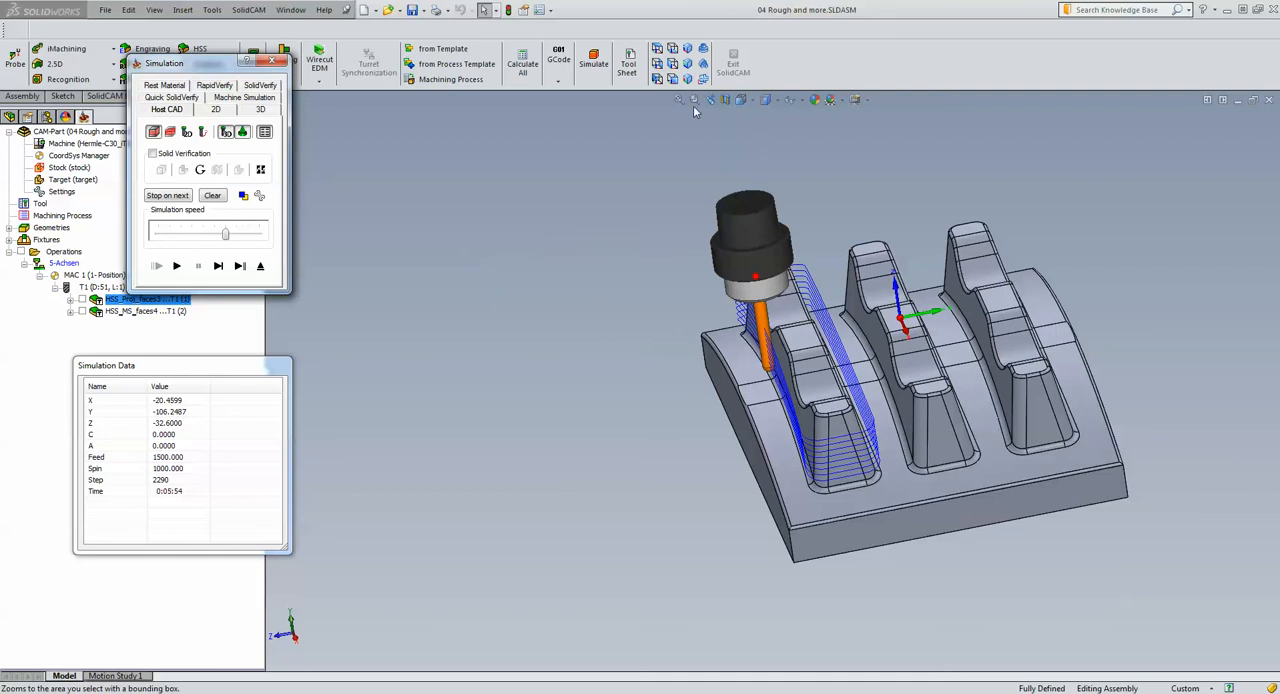
left_click(657, 79)
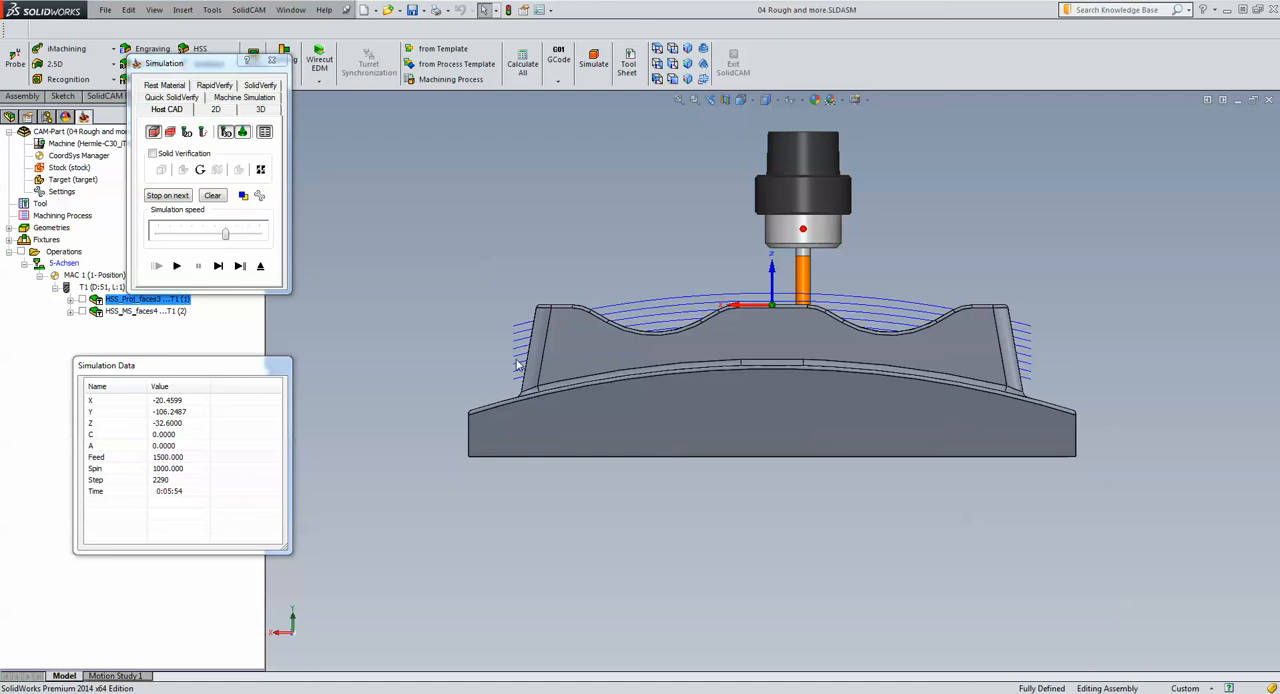
left_click(177, 266)
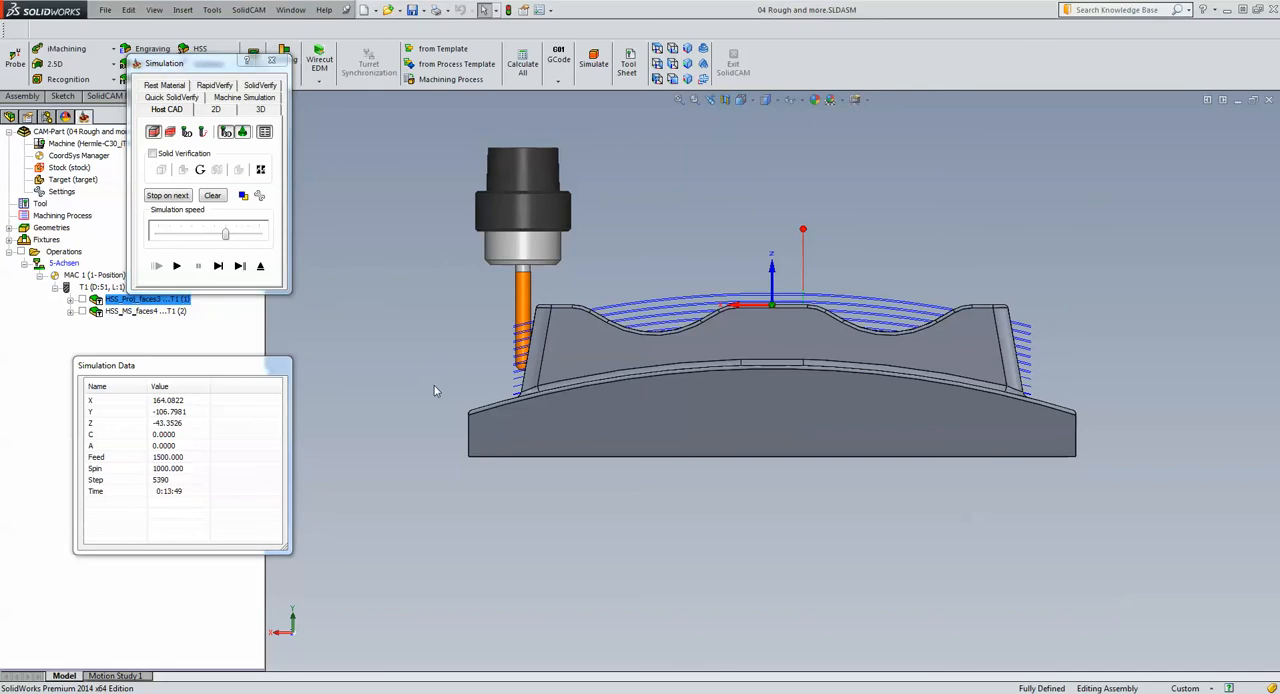
Examine the spacing of the roughing and finishing depth cuts near the fillet at the rib's end, and leave the simulation
scroll(470, 435, "down", 3)
scroll(575, 335, "down", 5)
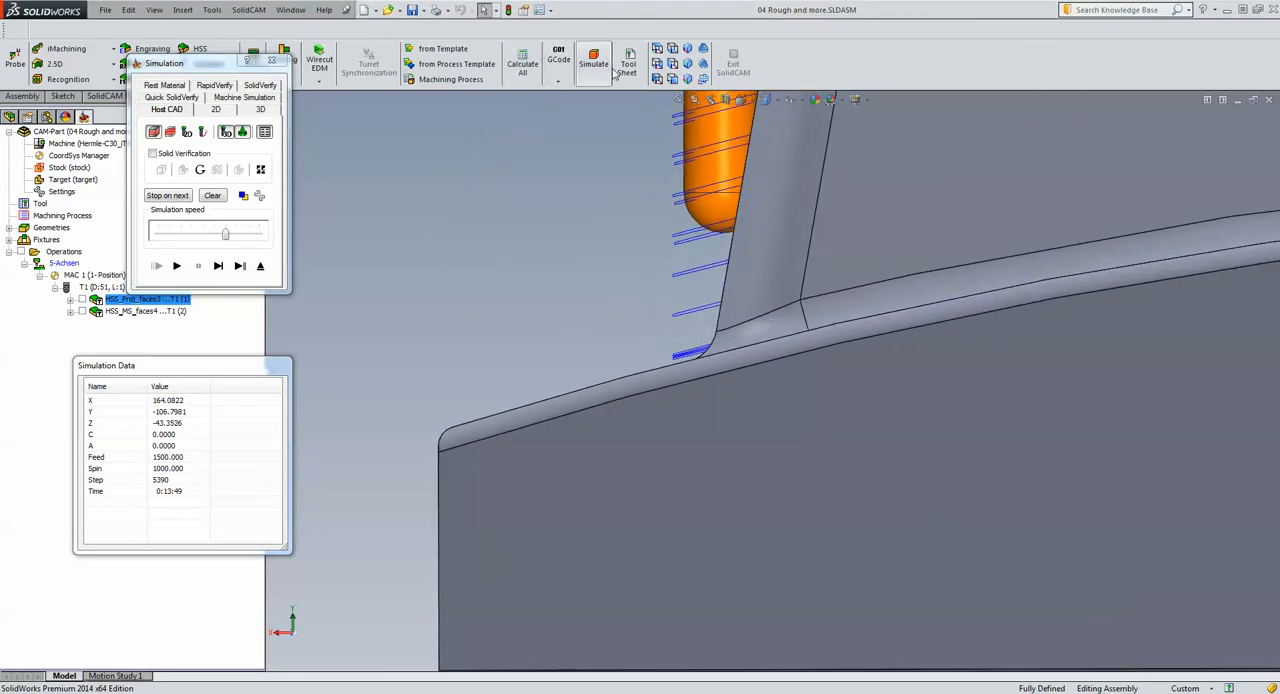
left_click(656, 78)
scroll(496, 445, "down", 5)
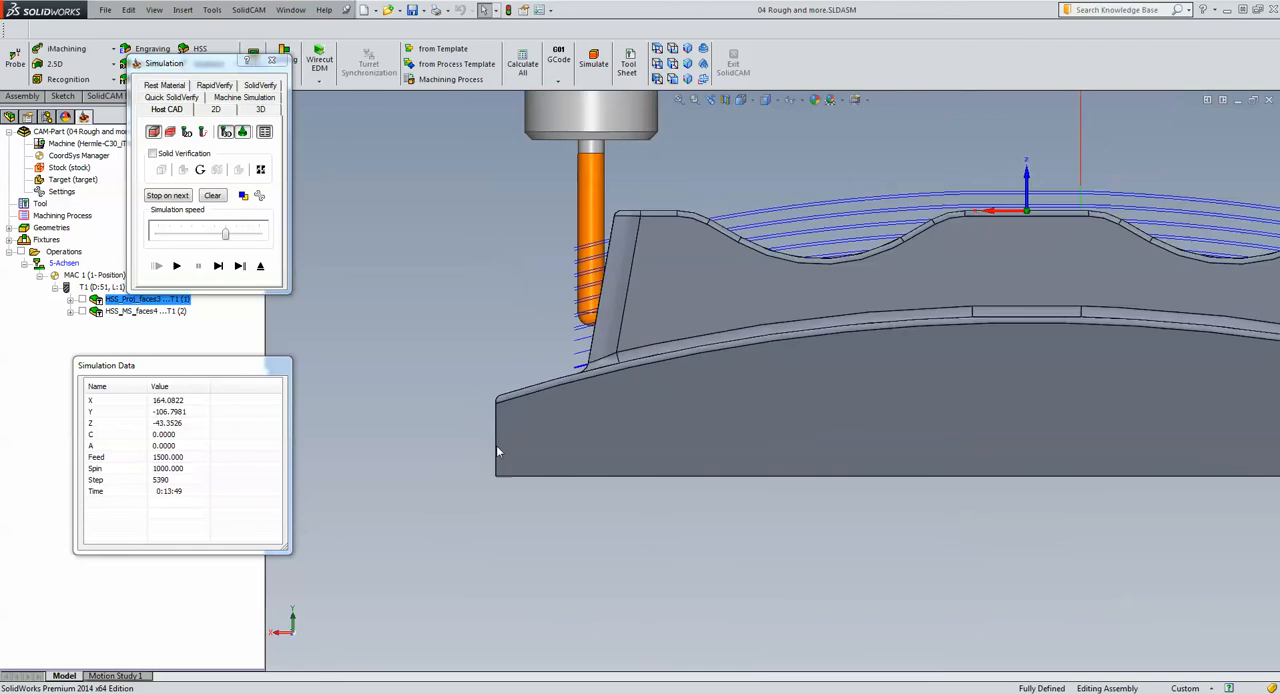
scroll(528, 369, "down", 3)
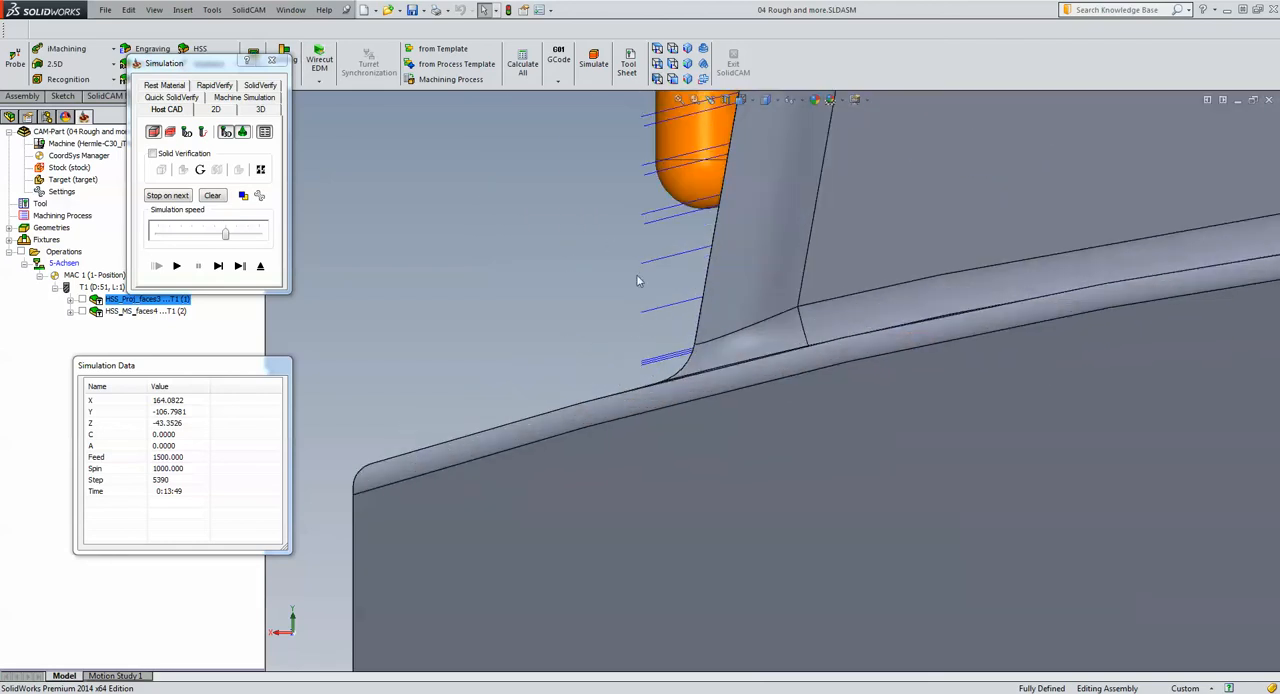
scroll(630, 374, "down", 5)
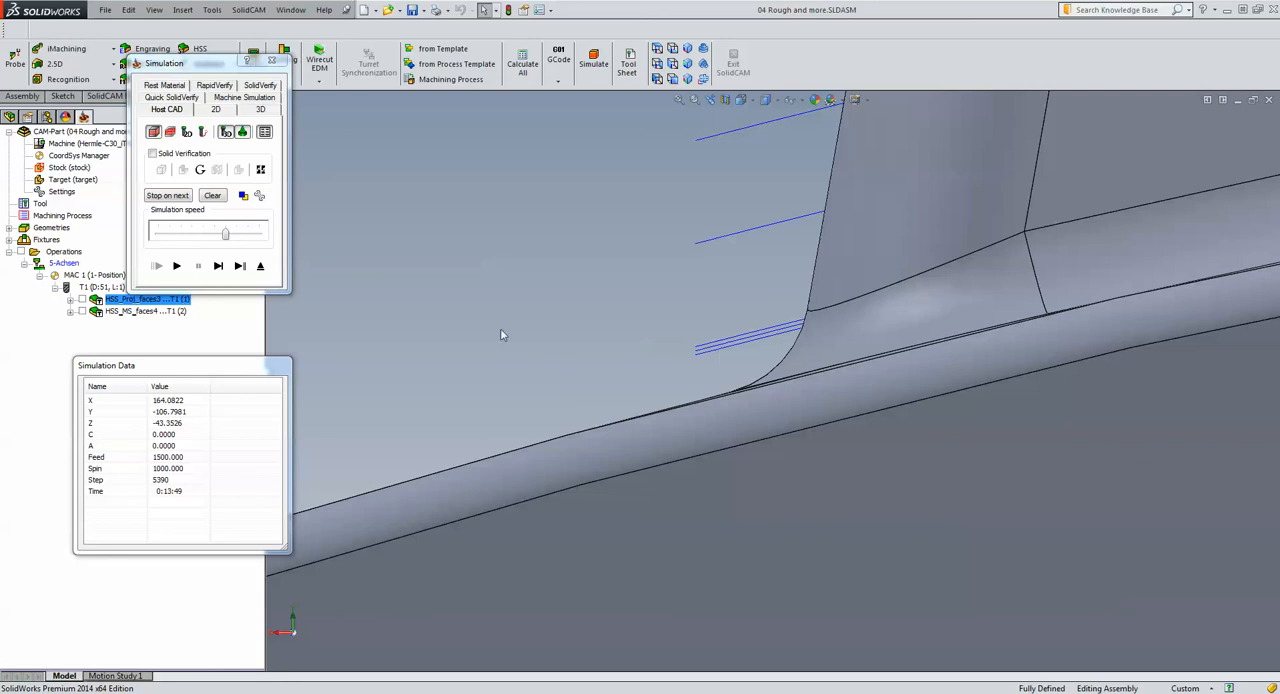
left_click(260, 266)
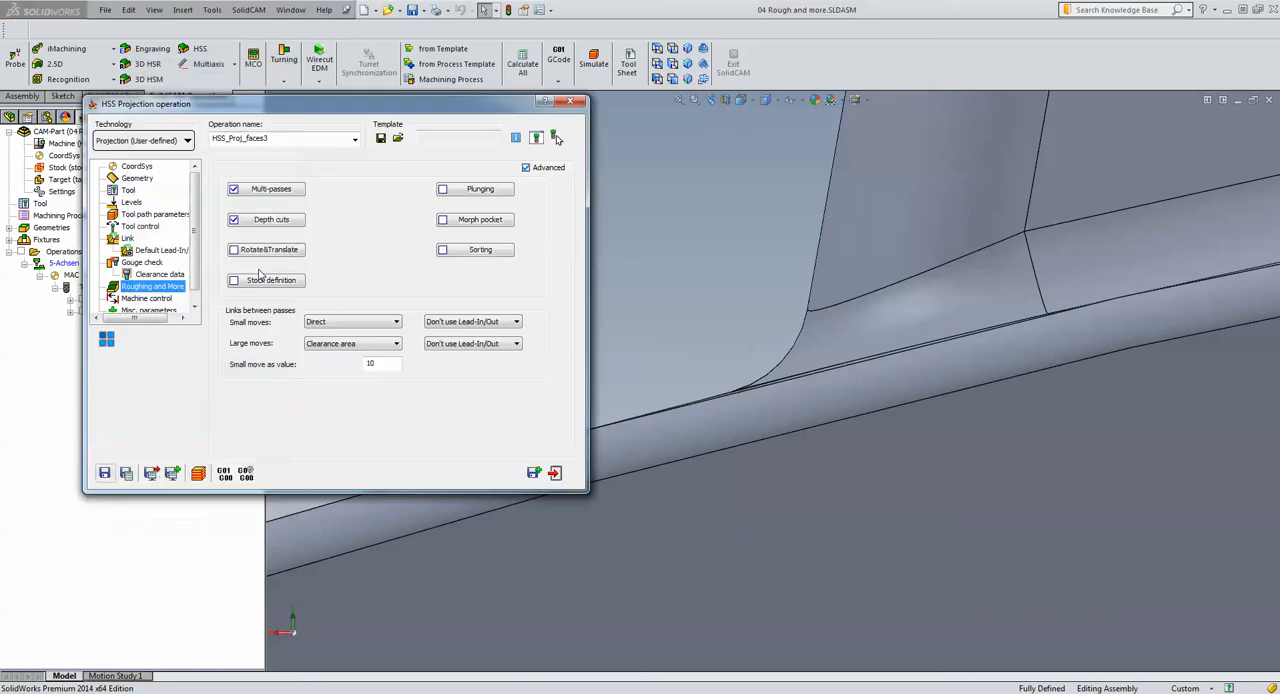
Review the projection operation's geometry, and simulate its full toolpath around all three ribs in isometric view at maximum speed
left_click(137, 179)
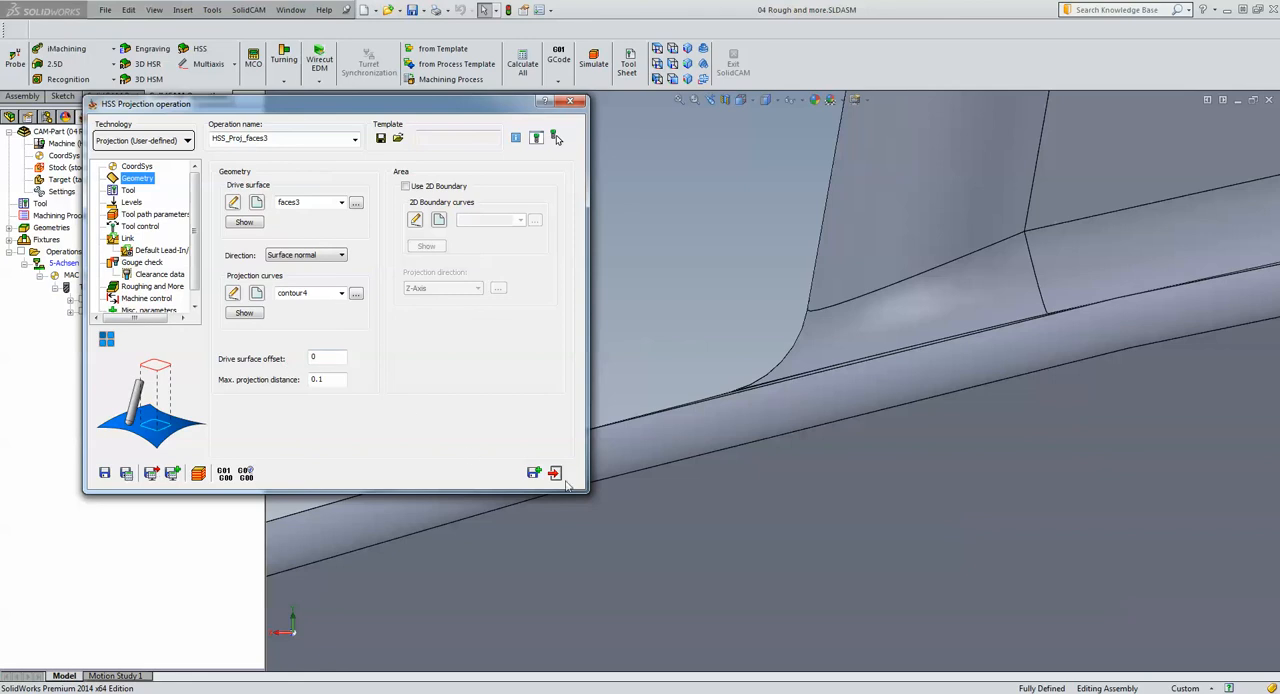
left_click(199, 473)
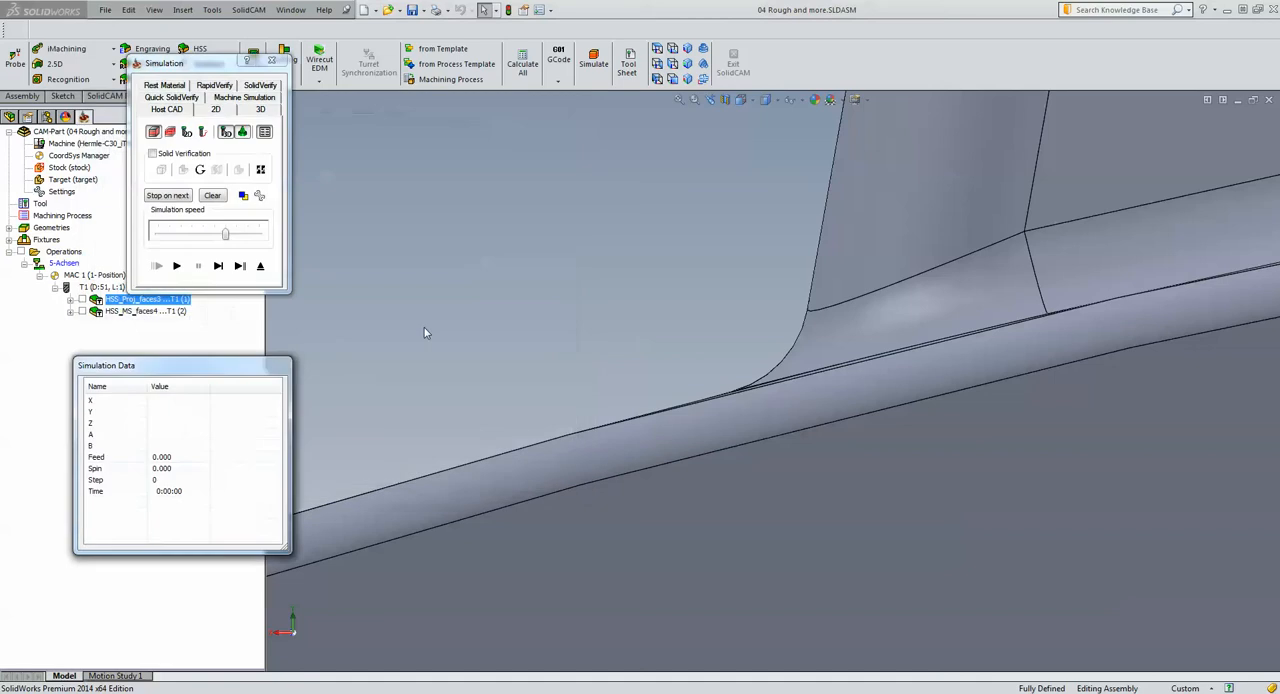
scroll(474, 301, "up", 5)
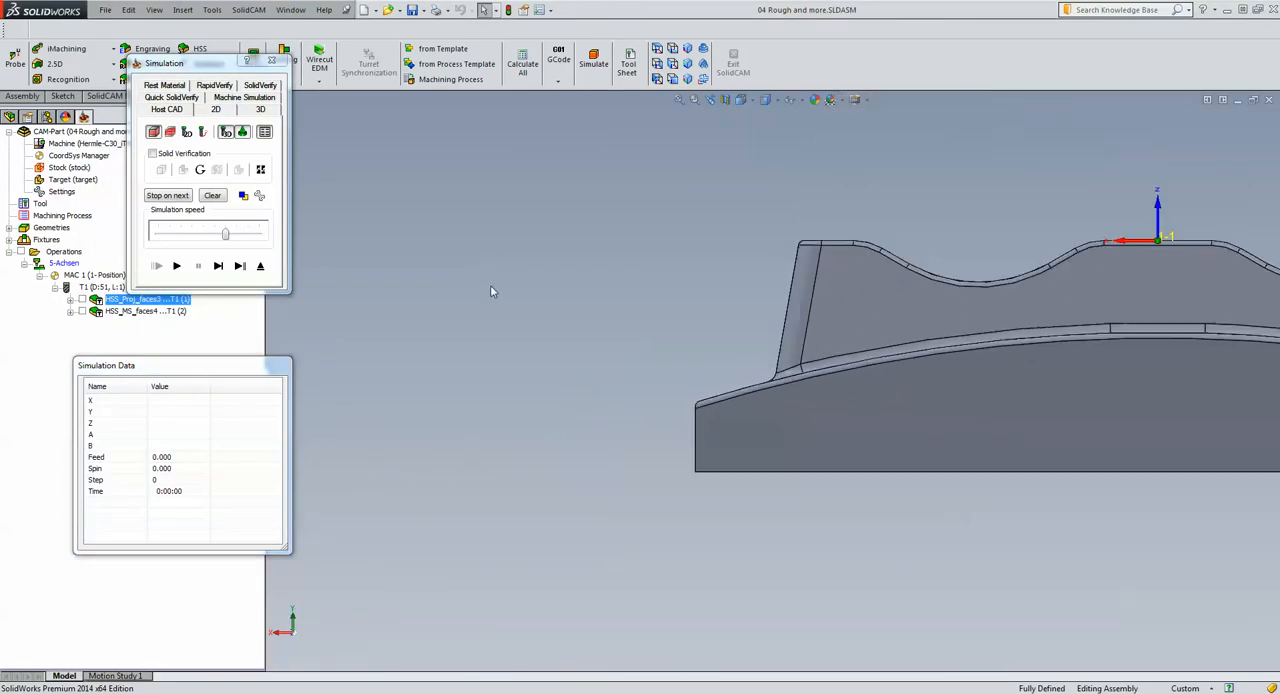
left_click(687, 48)
left_click(176, 265)
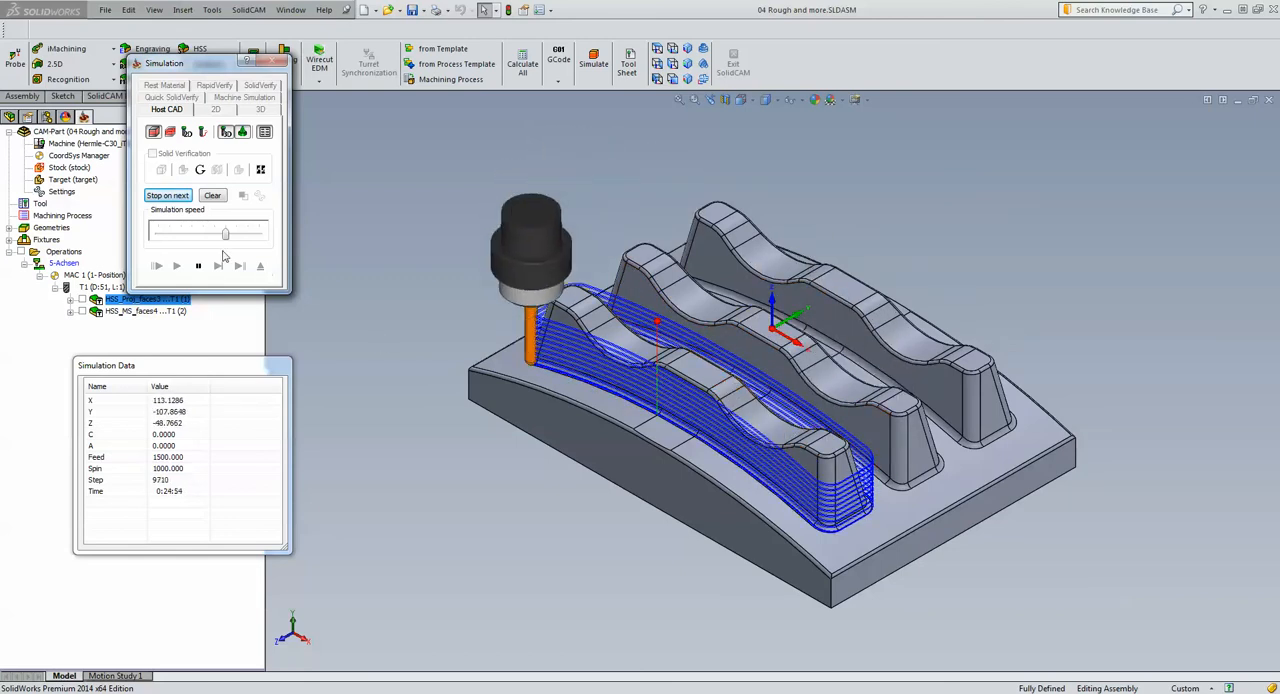
left_click_drag(224, 233, 259, 233)
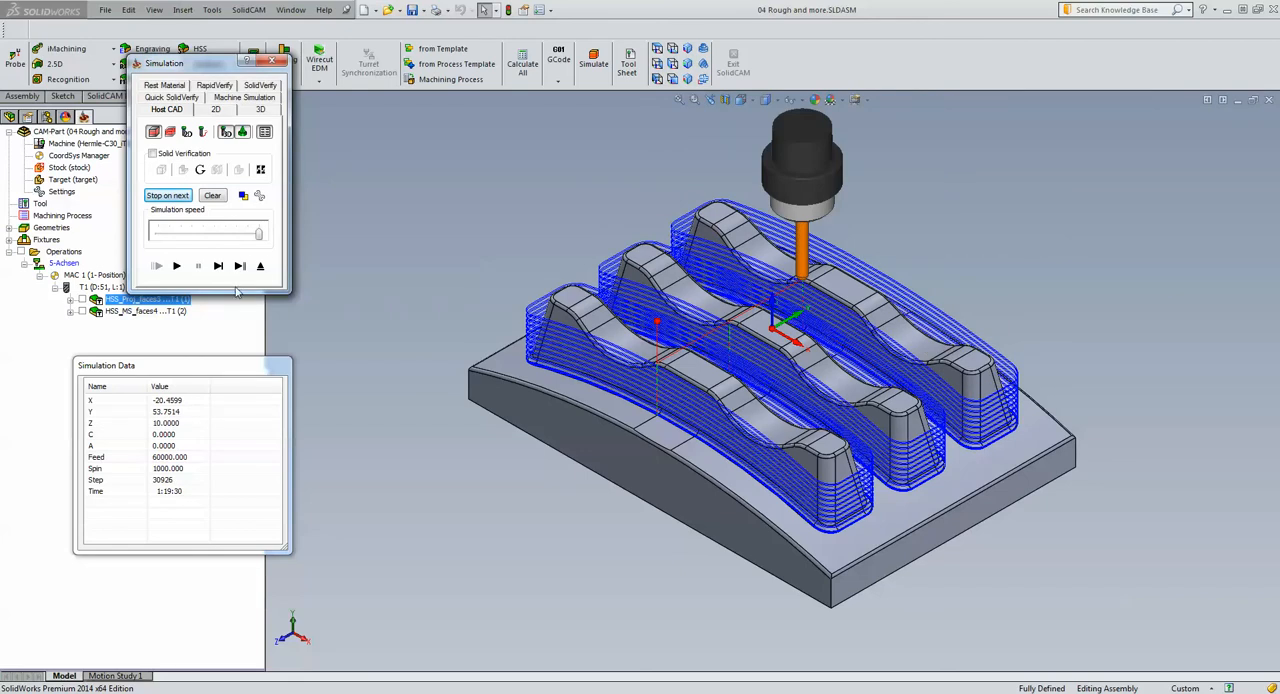
left_click(260, 266)
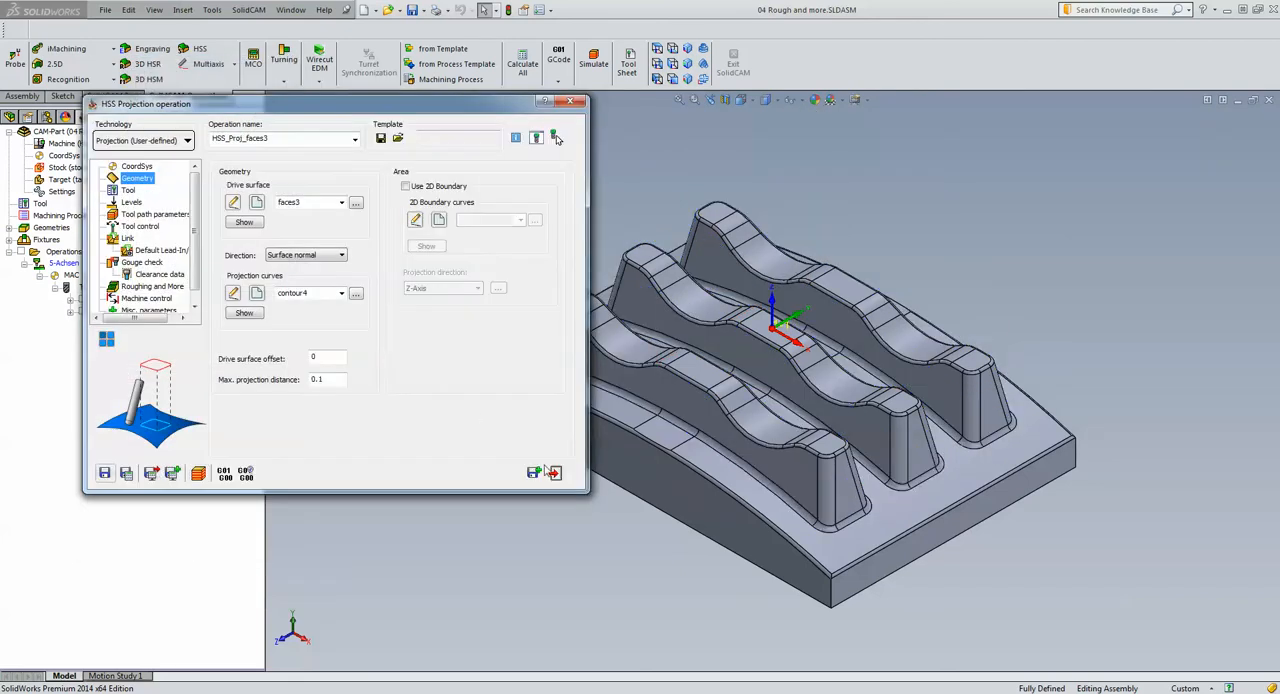
Exit the projection operation, close the CAM-Part, and open the CAM-Part 05 complete part.prz
left_click(555, 472)
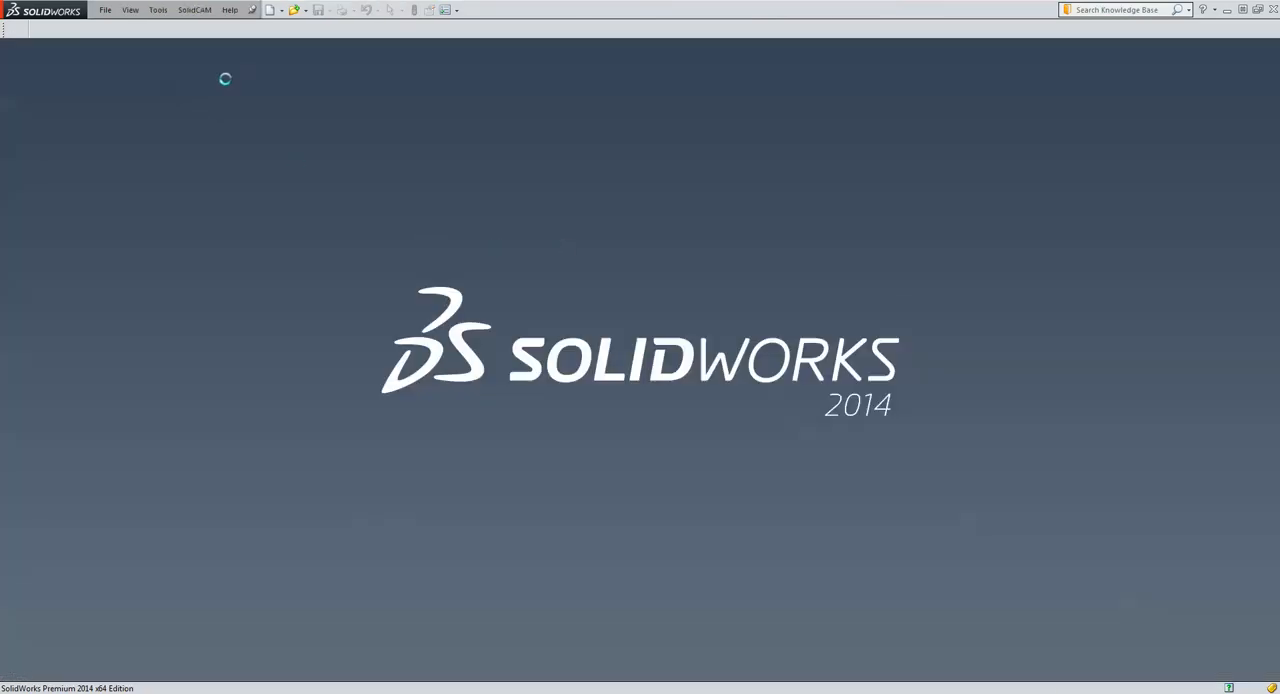
left_click(194, 10)
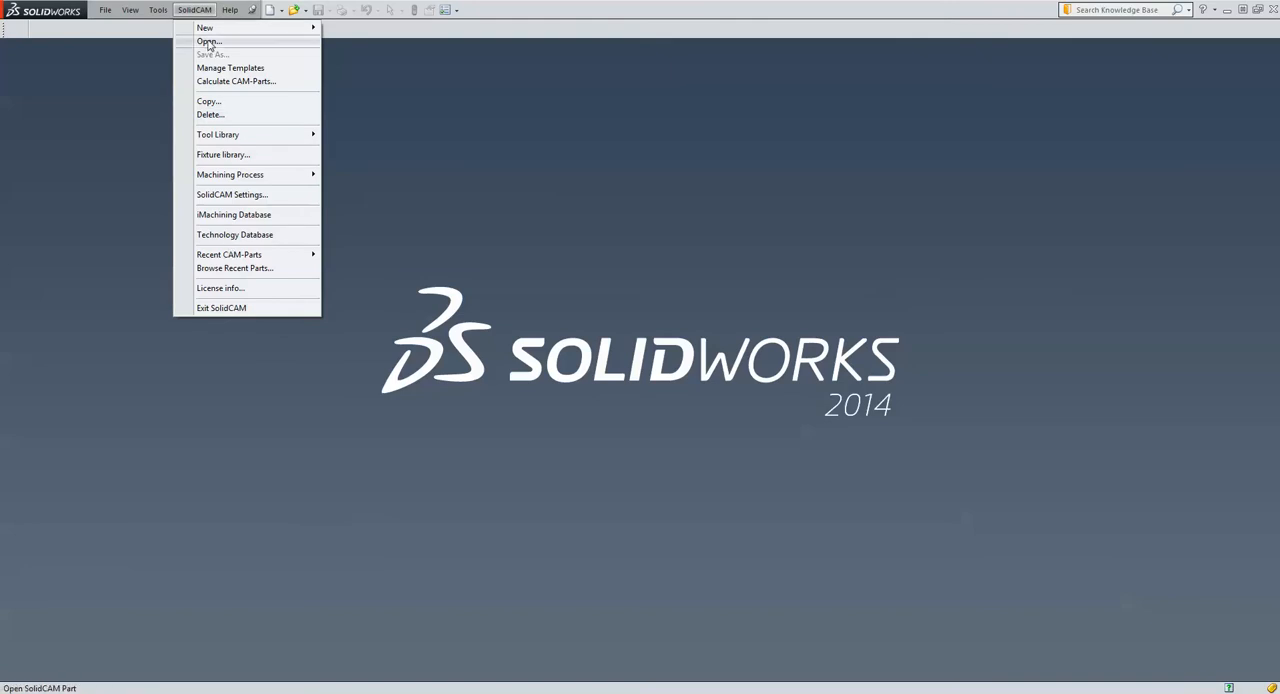
left_click(208, 42)
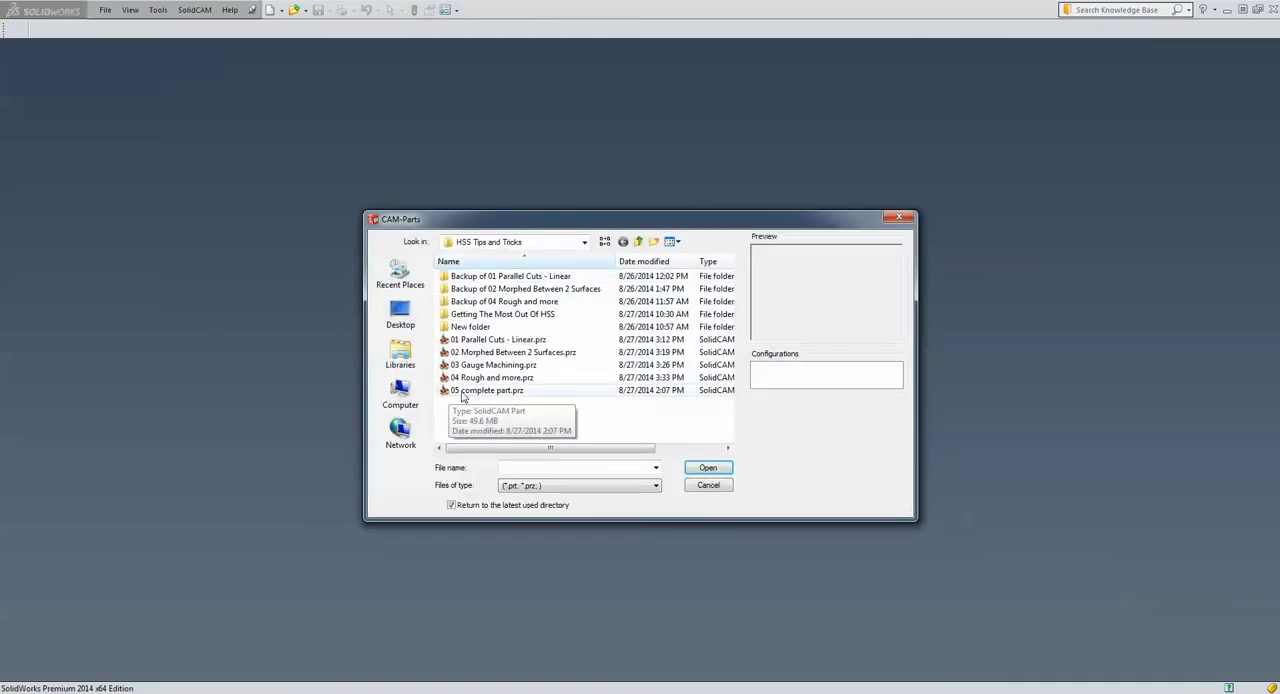
left_click(462, 392)
left_click(708, 468)
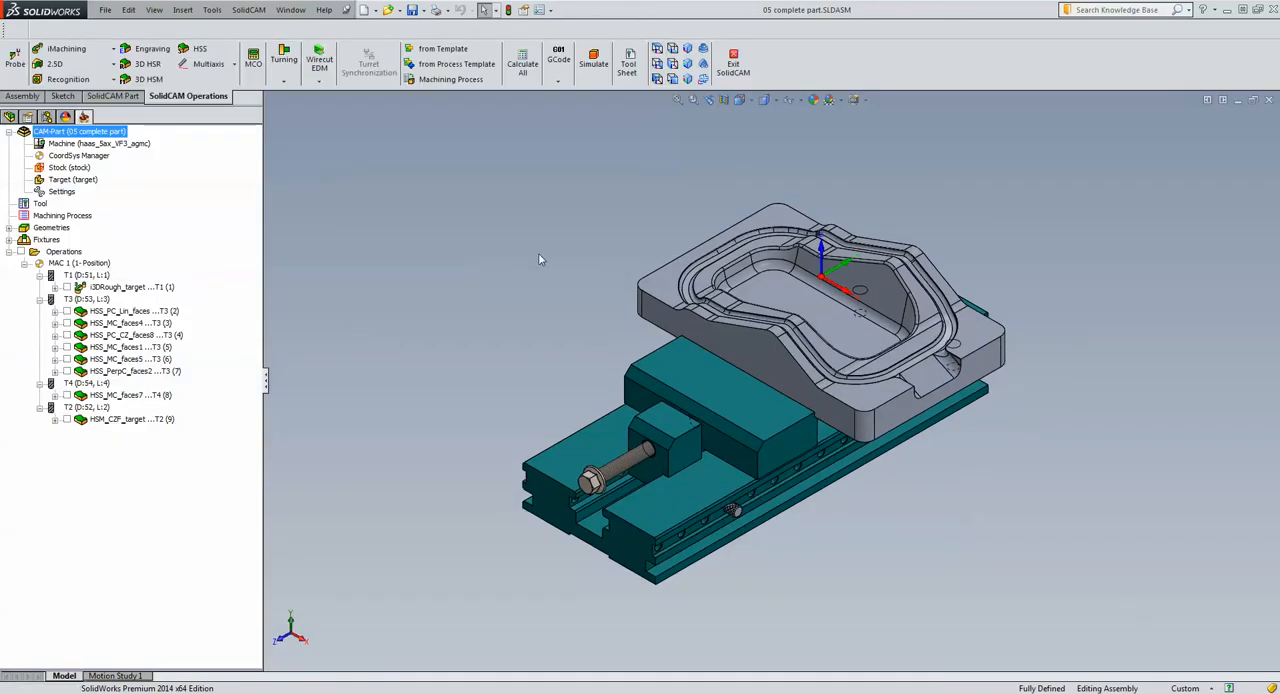
Show the CAM-Part's stock model in its own window, and close it after viewing
left_click(55, 168)
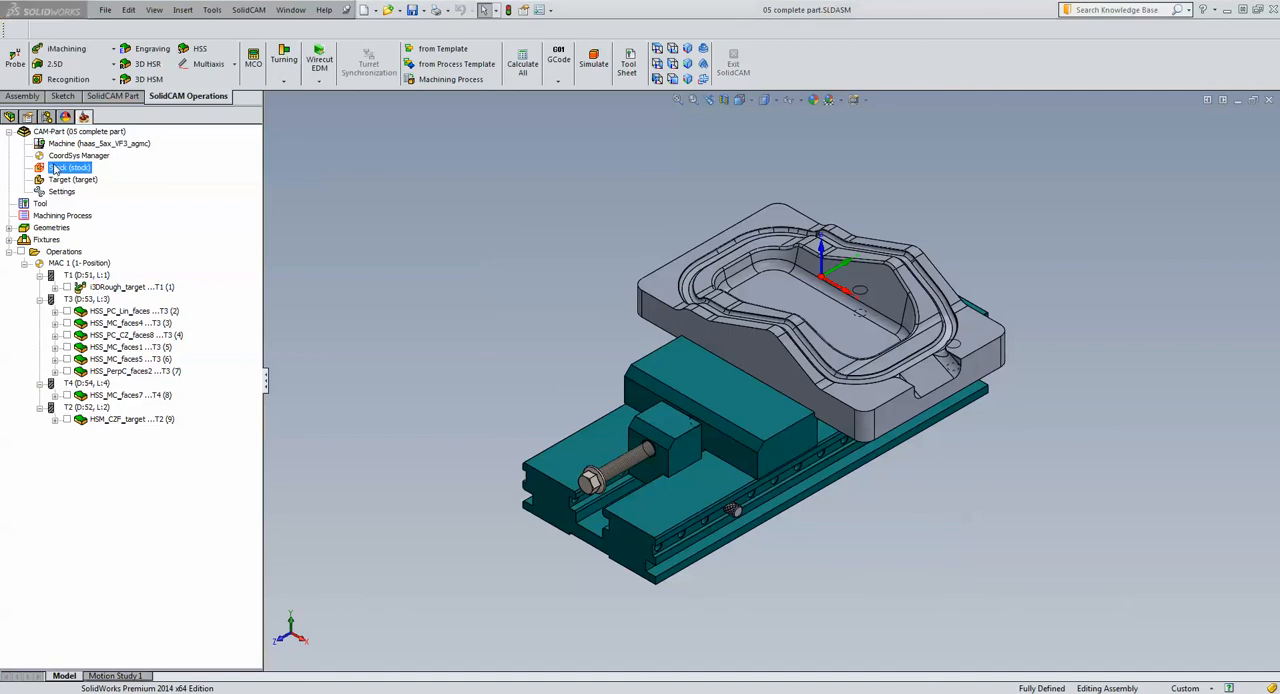
double_click(55, 168)
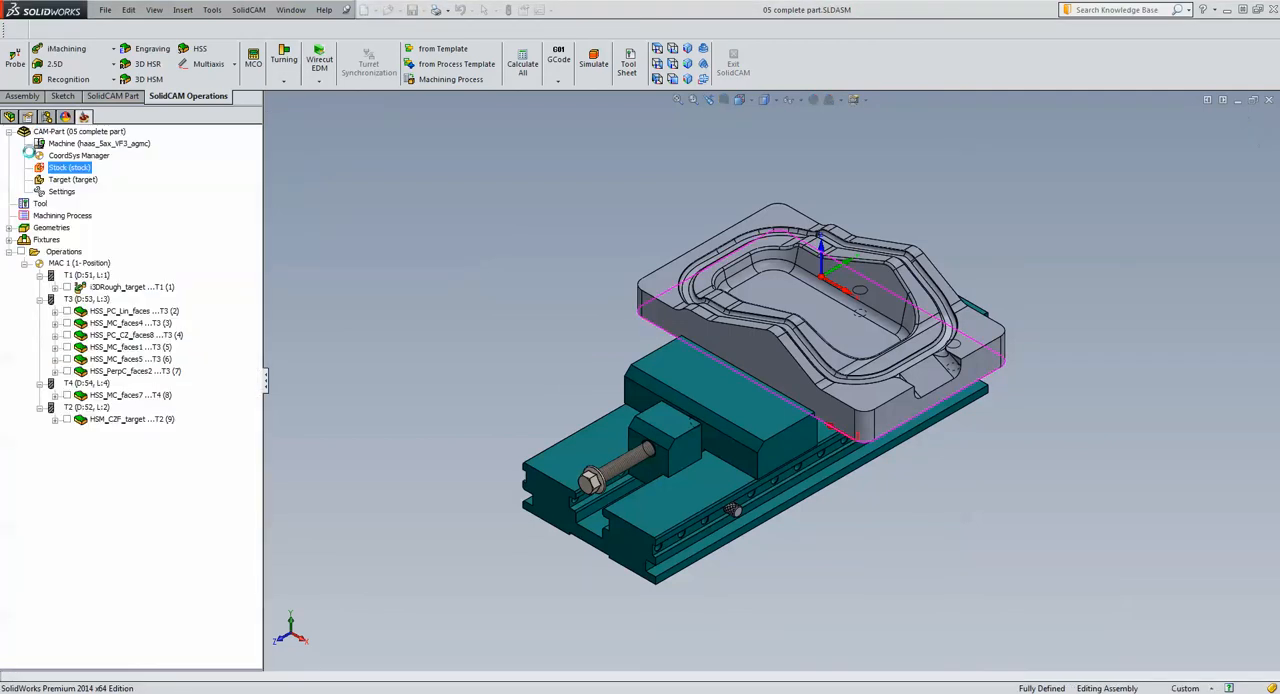
left_click(25, 152)
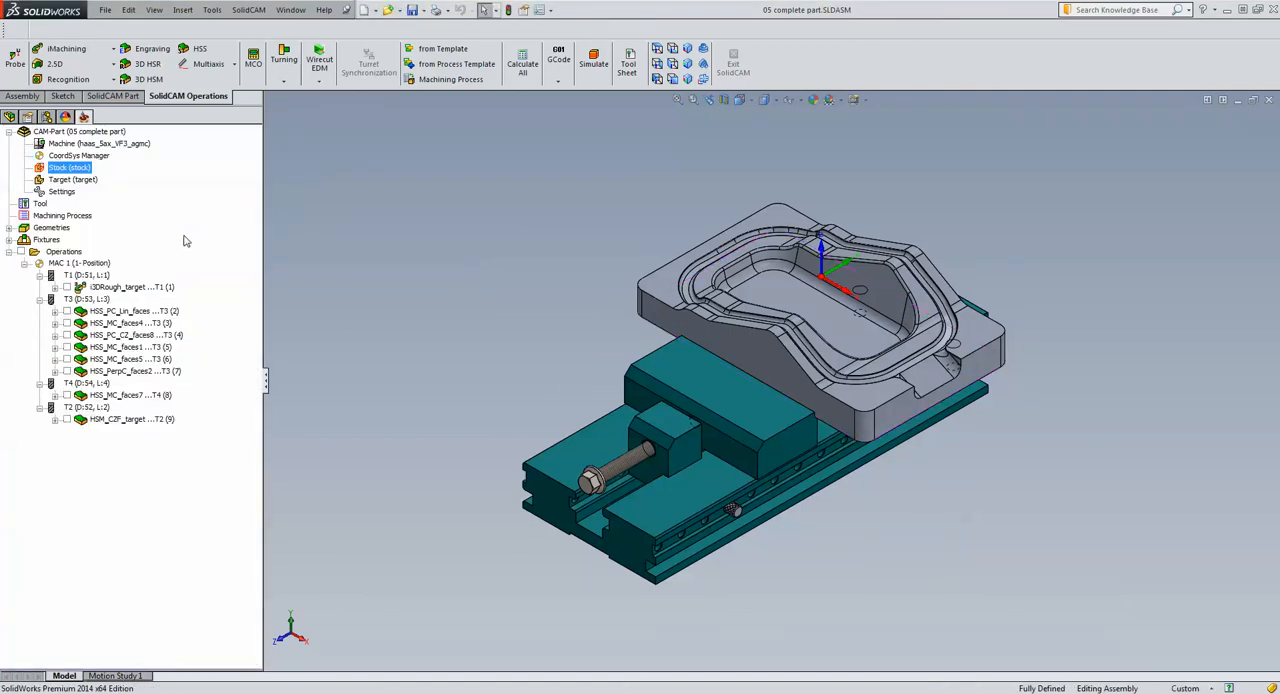
right_click(76, 168)
left_click(110, 188)
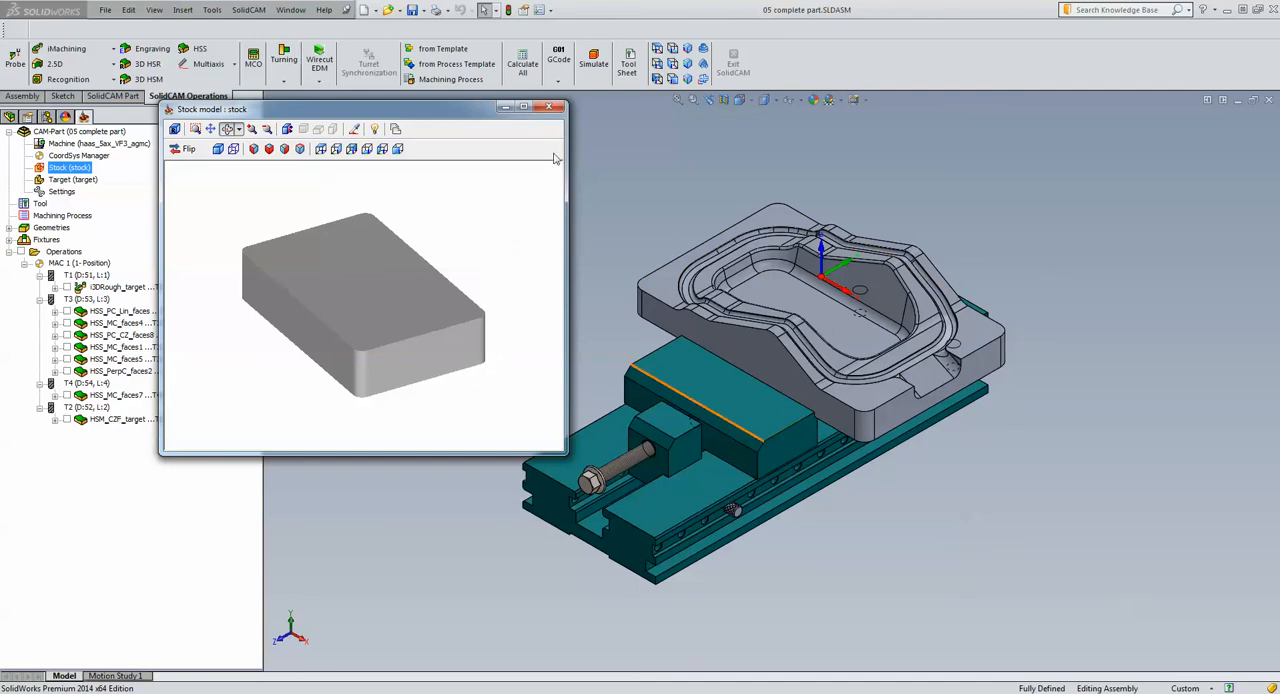
left_click(548, 107)
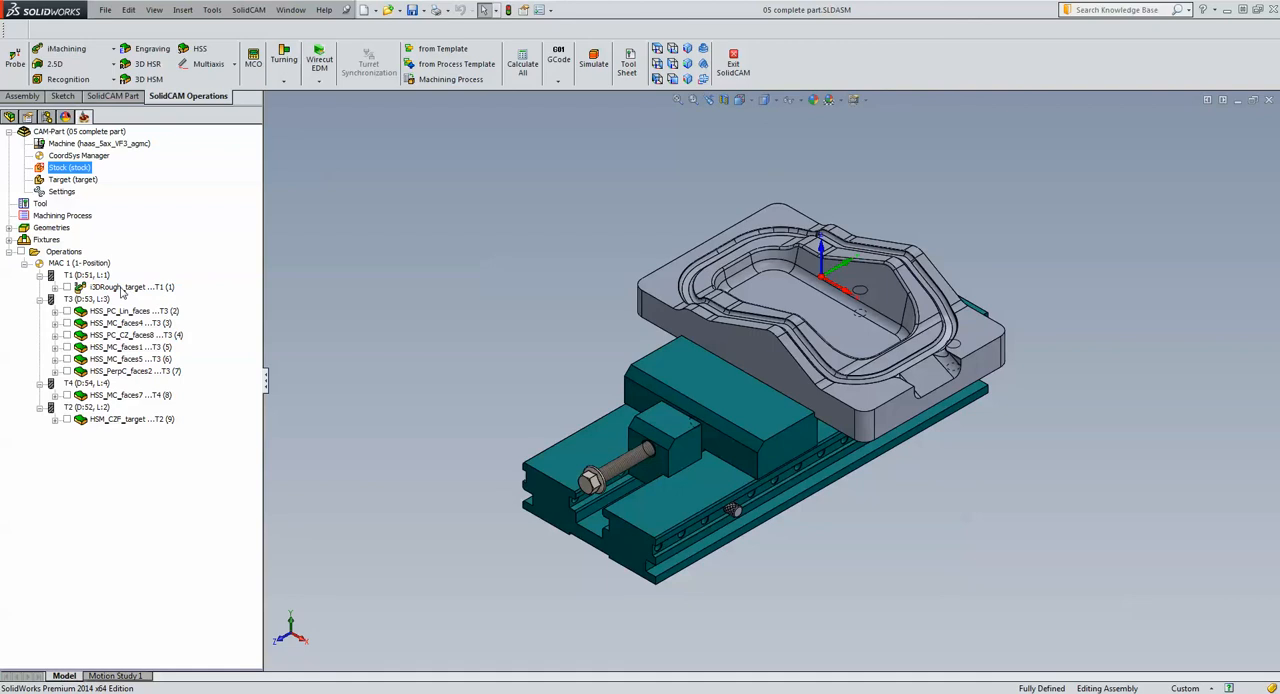
Open the i3DRough_target iMachining operation, and review its target geometry and end mill data beside the model
double_click(122, 289)
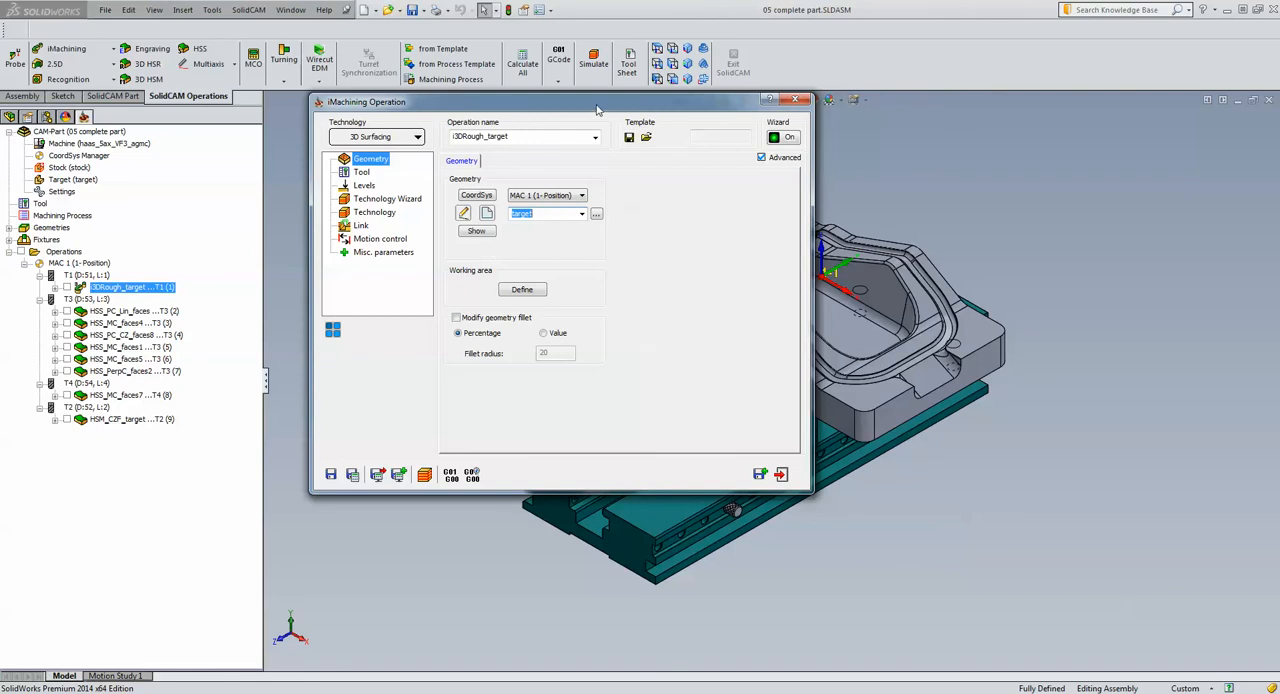
left_click_drag(610, 106, 469, 133)
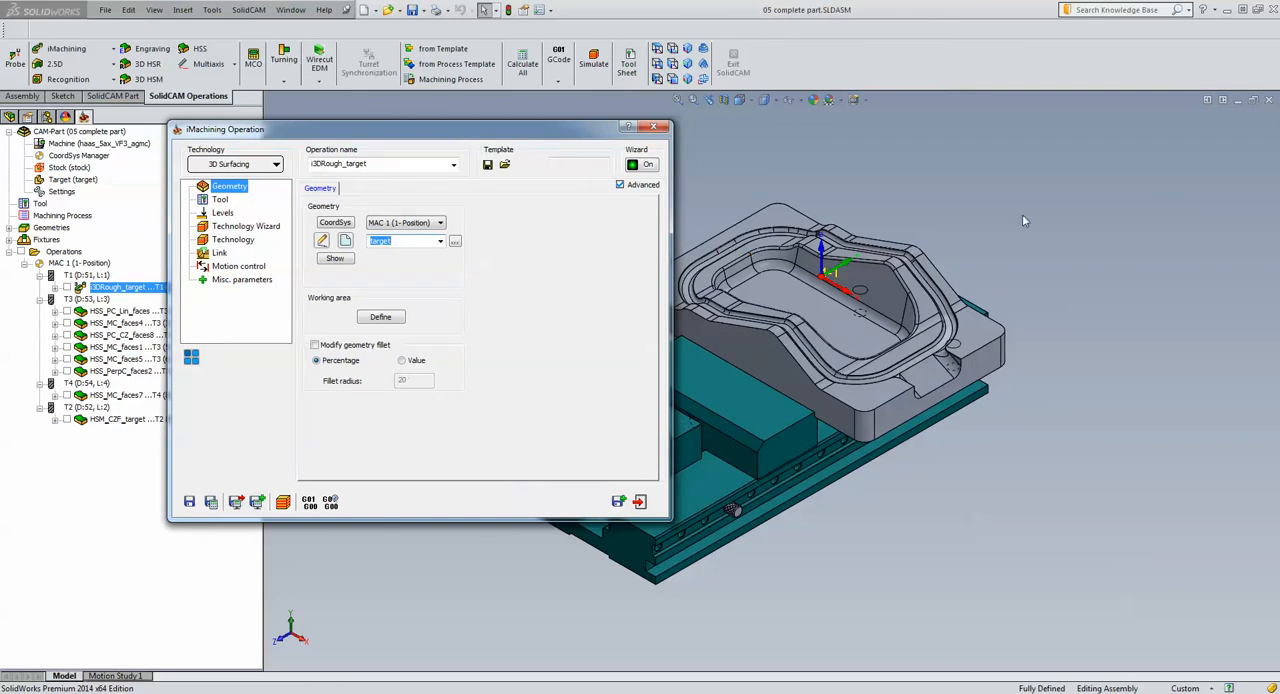
left_click_drag(531, 134, 819, 110)
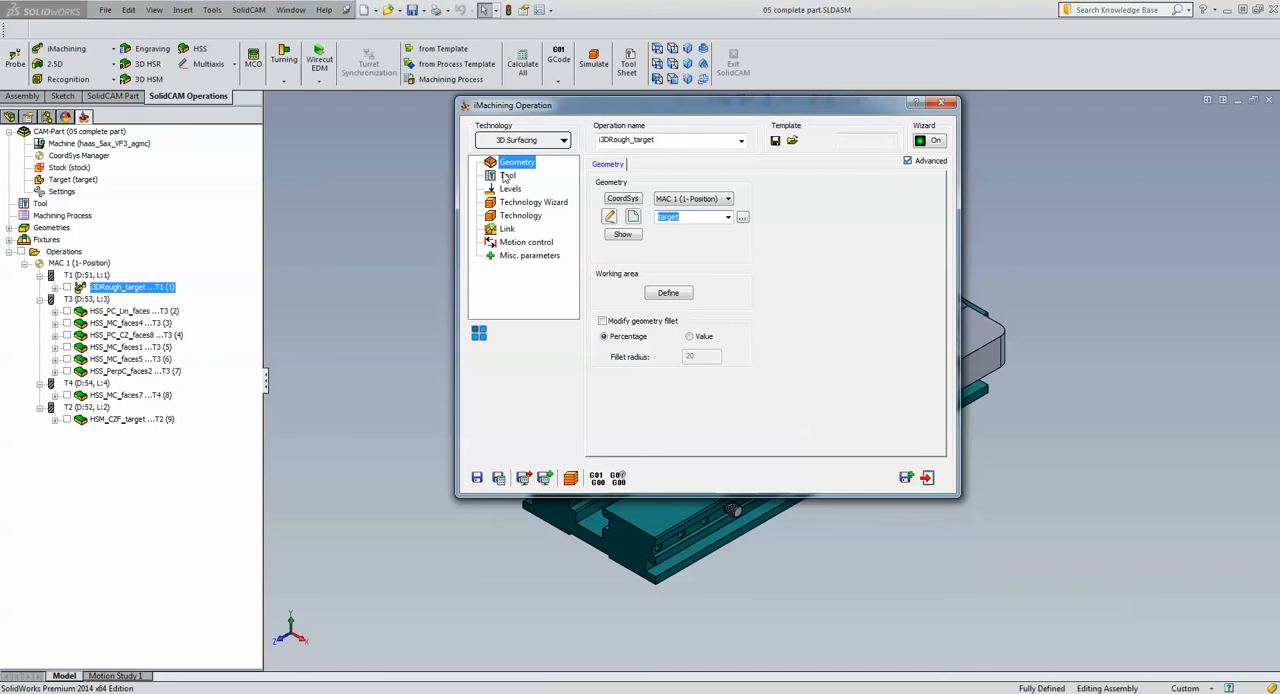
left_click(692, 217)
left_click(508, 176)
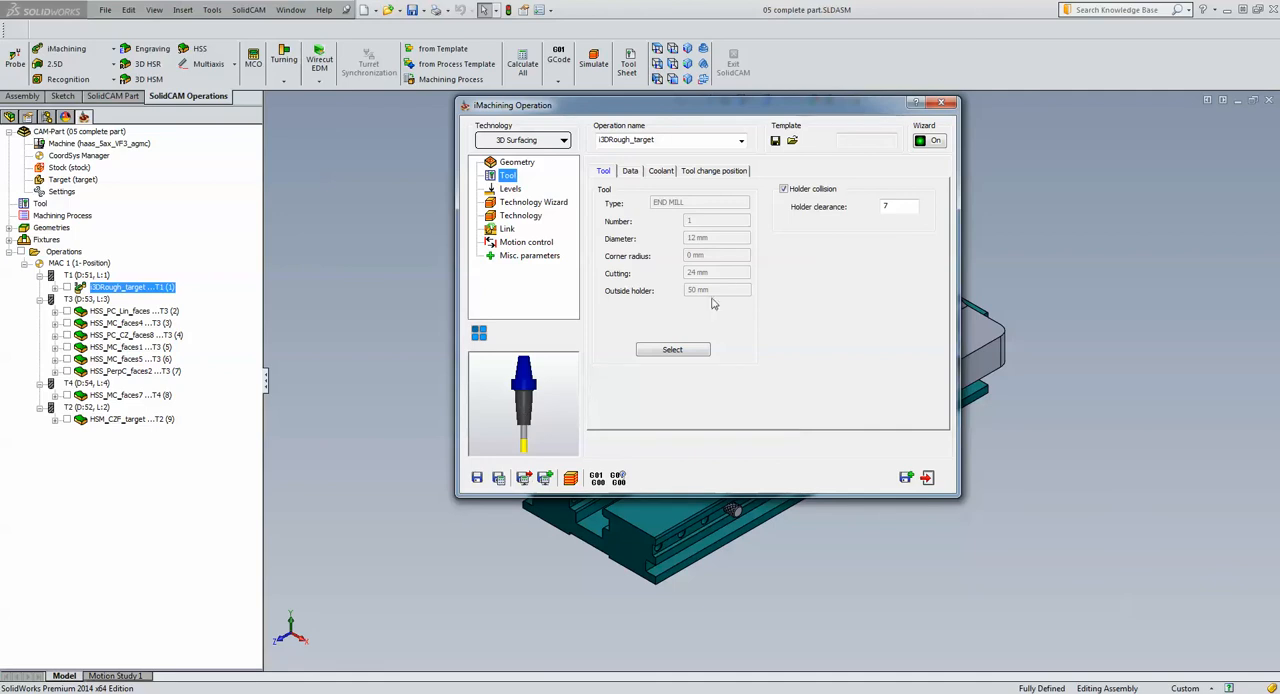
left_click_drag(814, 104, 440, 130)
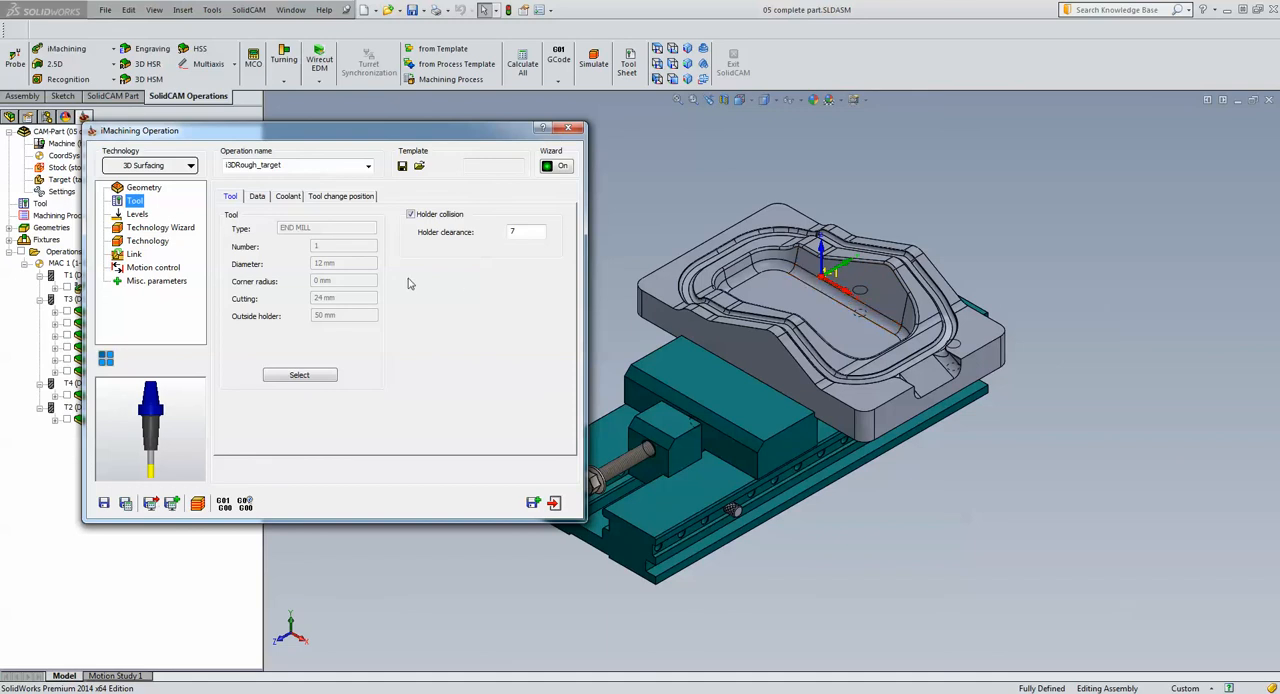
Review the roughing operation's milling levels, automatic step-down cutting conditions, and rest rough and offset settings
left_click(138, 214)
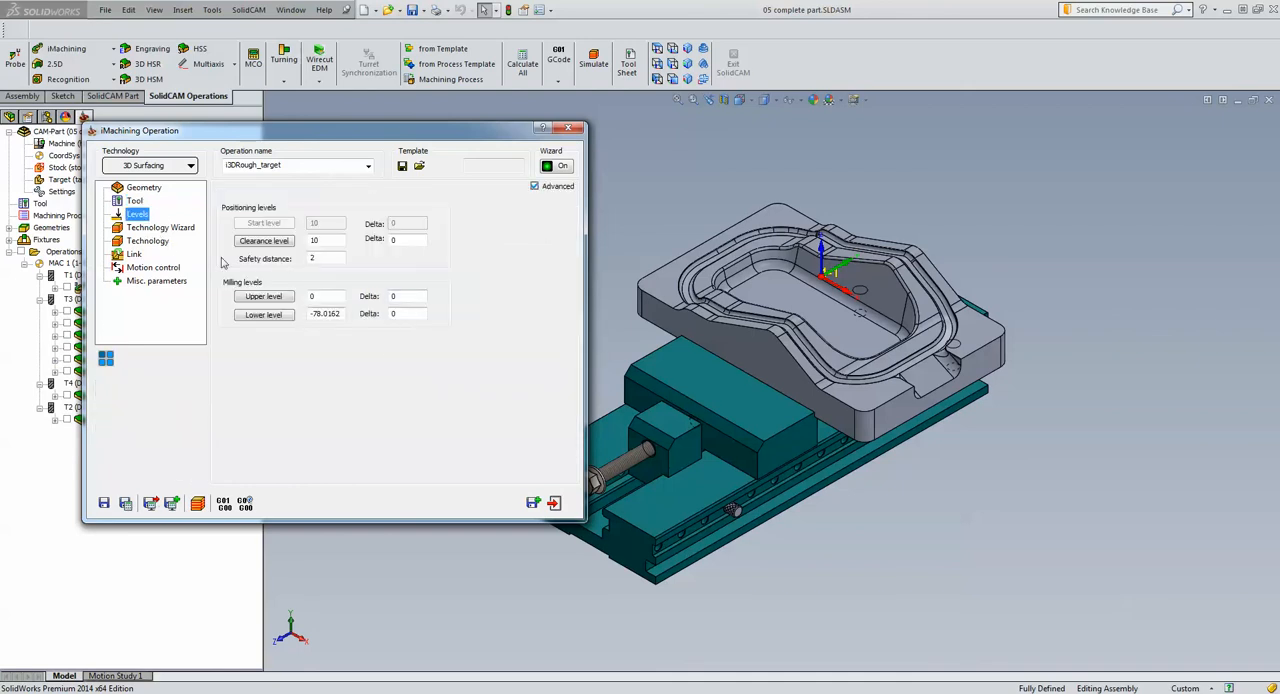
left_click(159, 229)
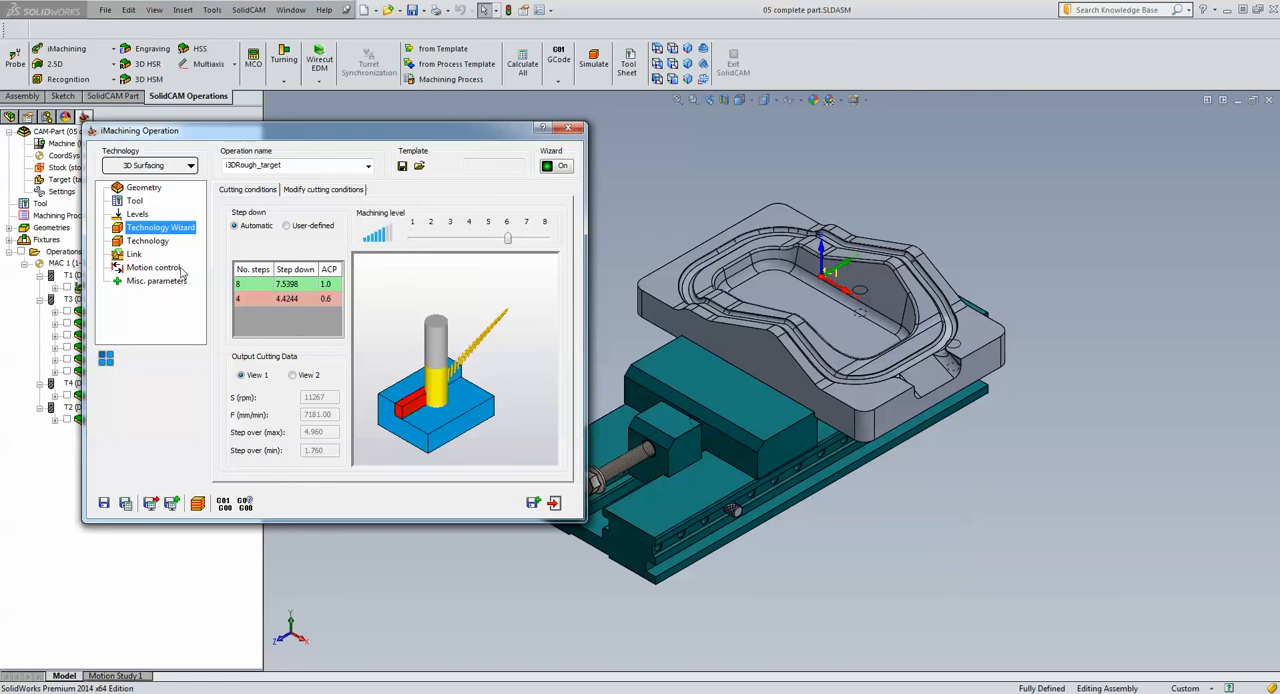
left_click(148, 241)
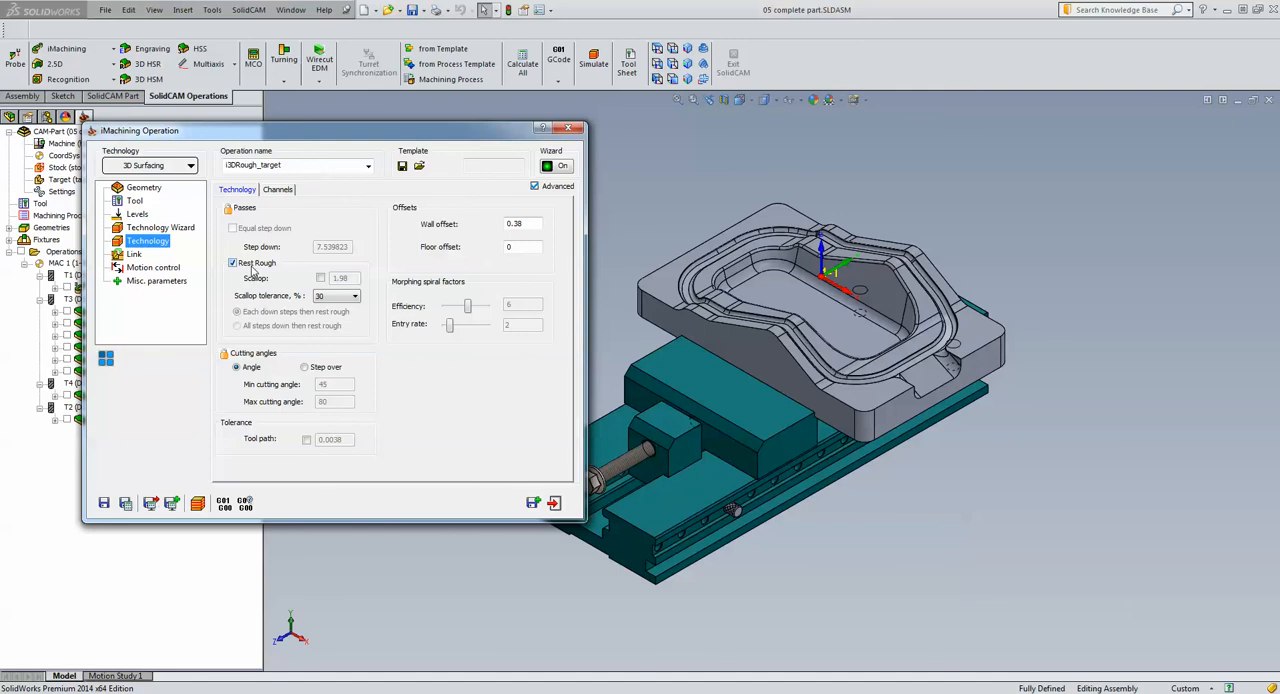
Try the manual scallop override for rest roughing, restore the automatic scallop value, and calculate the i3DRough_target toolpath for simulation
left_click(320, 278)
left_click(320, 278)
left_click(320, 278)
left_click(351, 279)
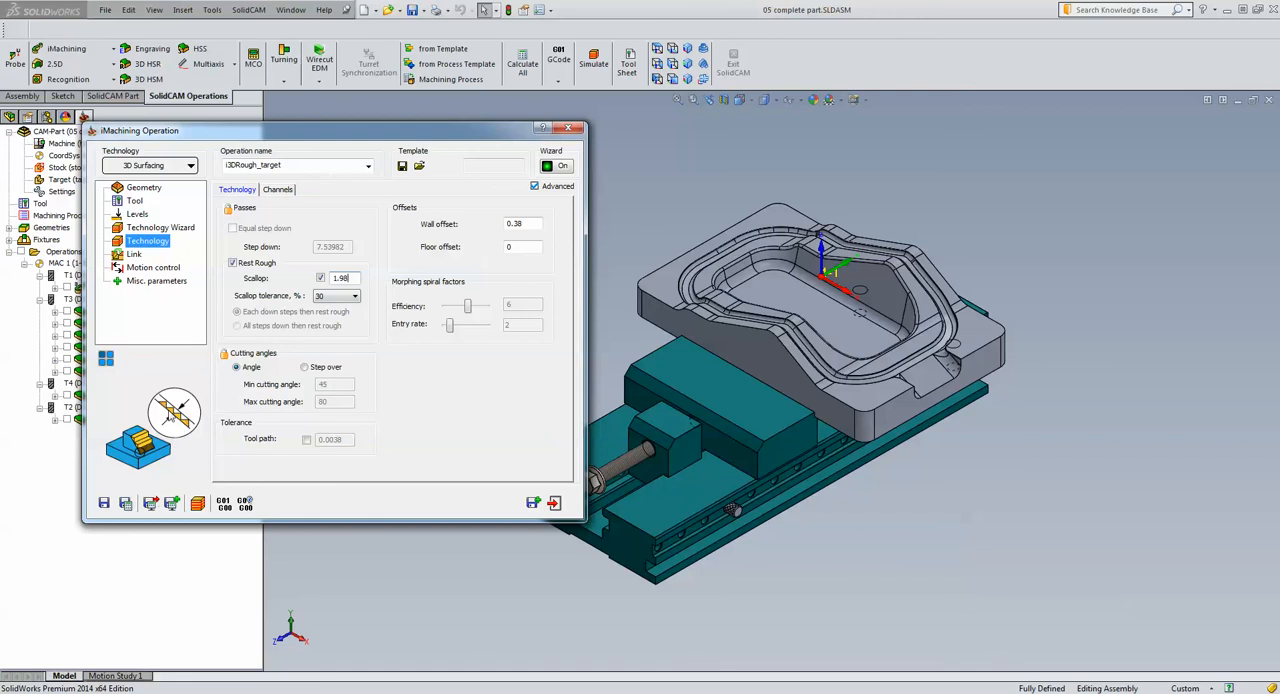
left_click(320, 278)
left_click(199, 505)
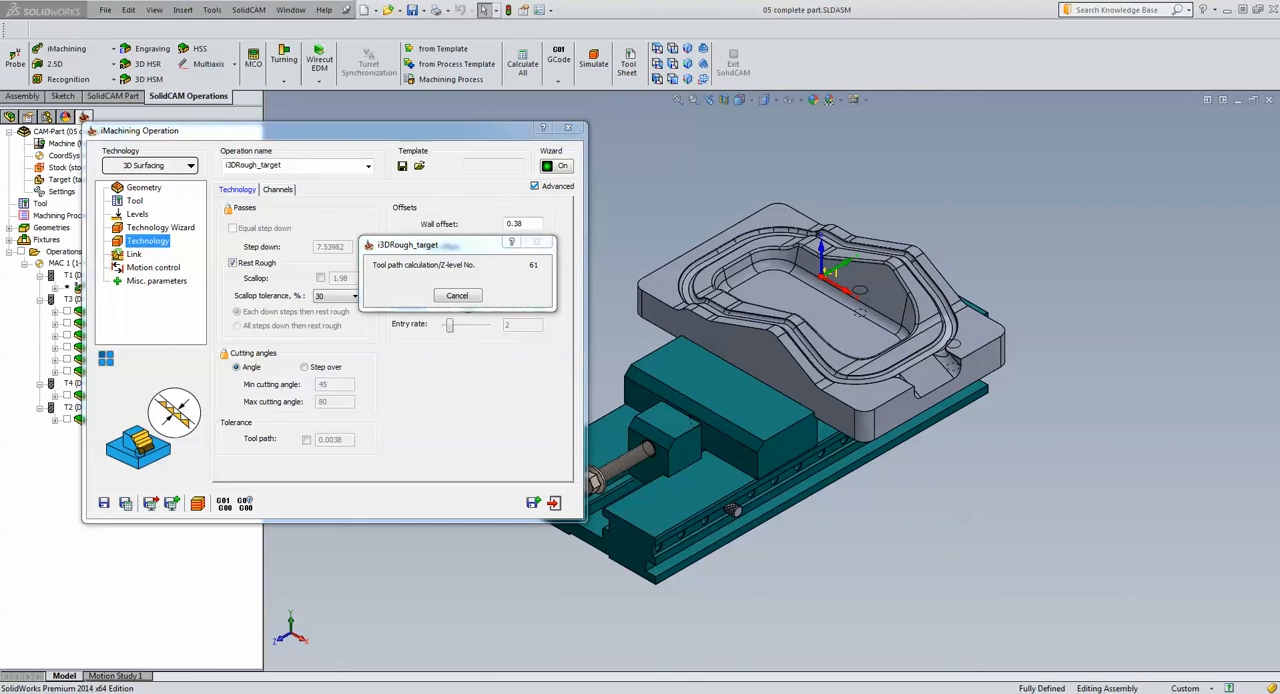
Switch to the web browser, open the SolidCAM 2014 HSR/HSM page from the SolidCAM webinar recordings, and close the browser
left_click_drag(1041, 87, 490, 4)
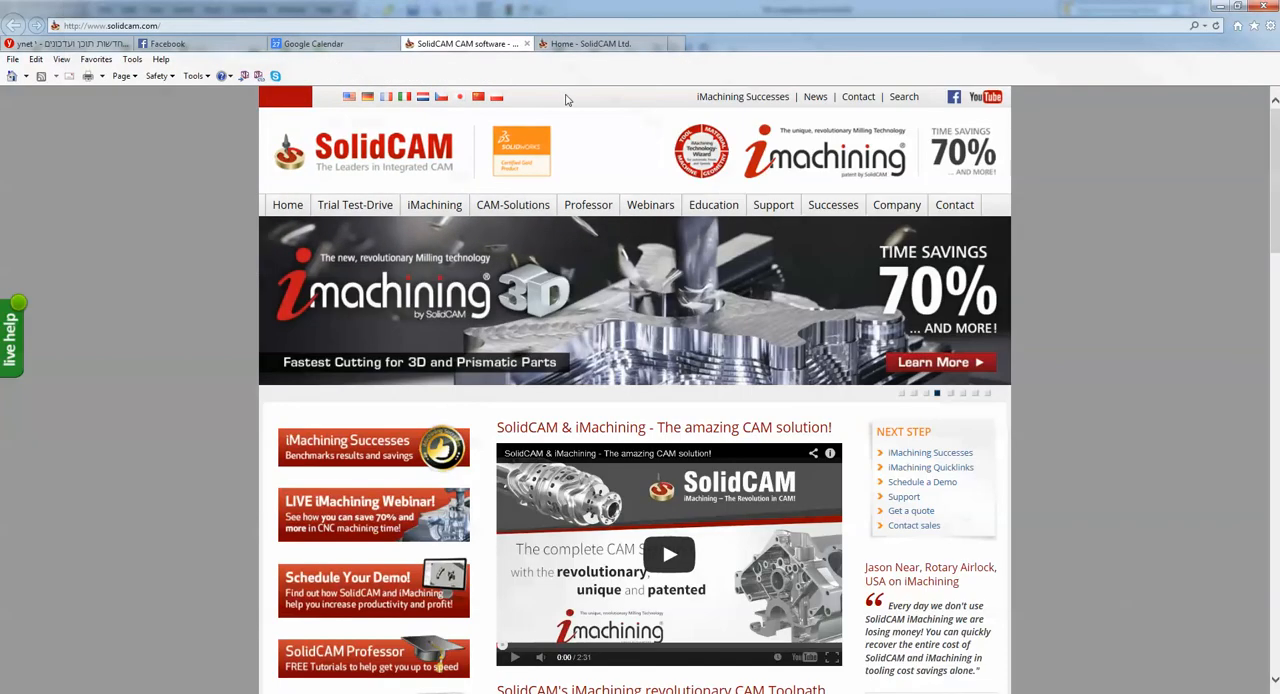
mouse_move(648, 210)
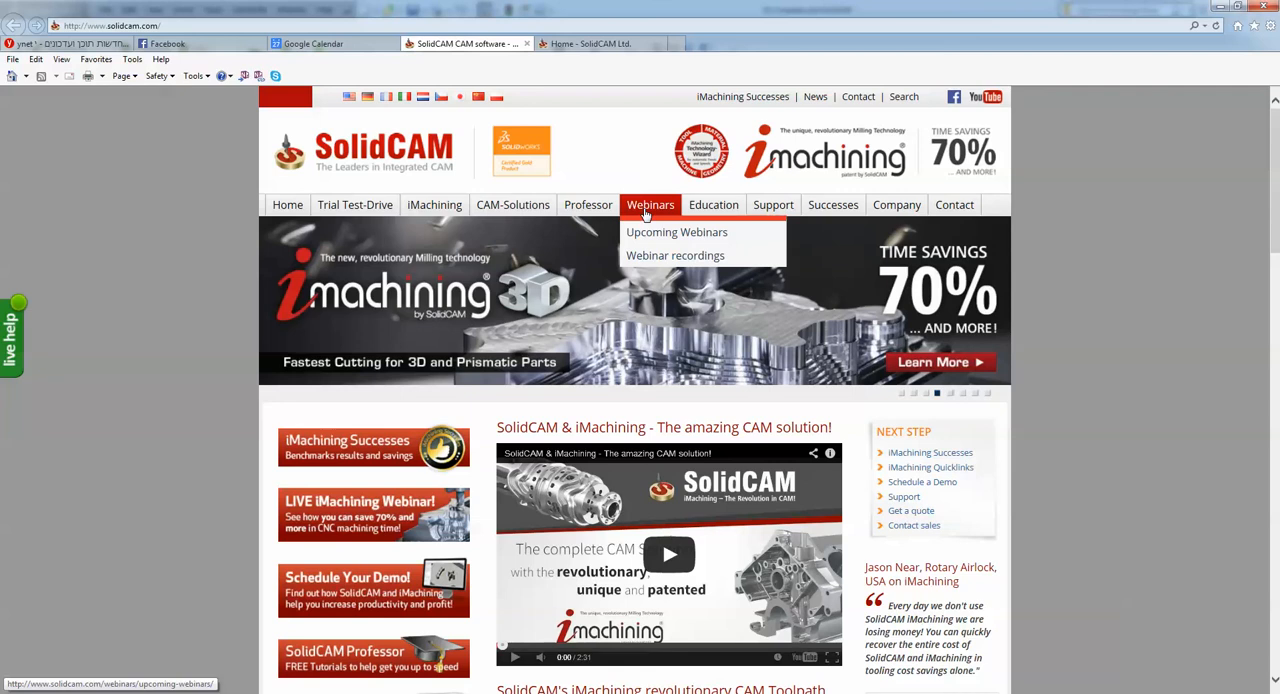
left_click(663, 261)
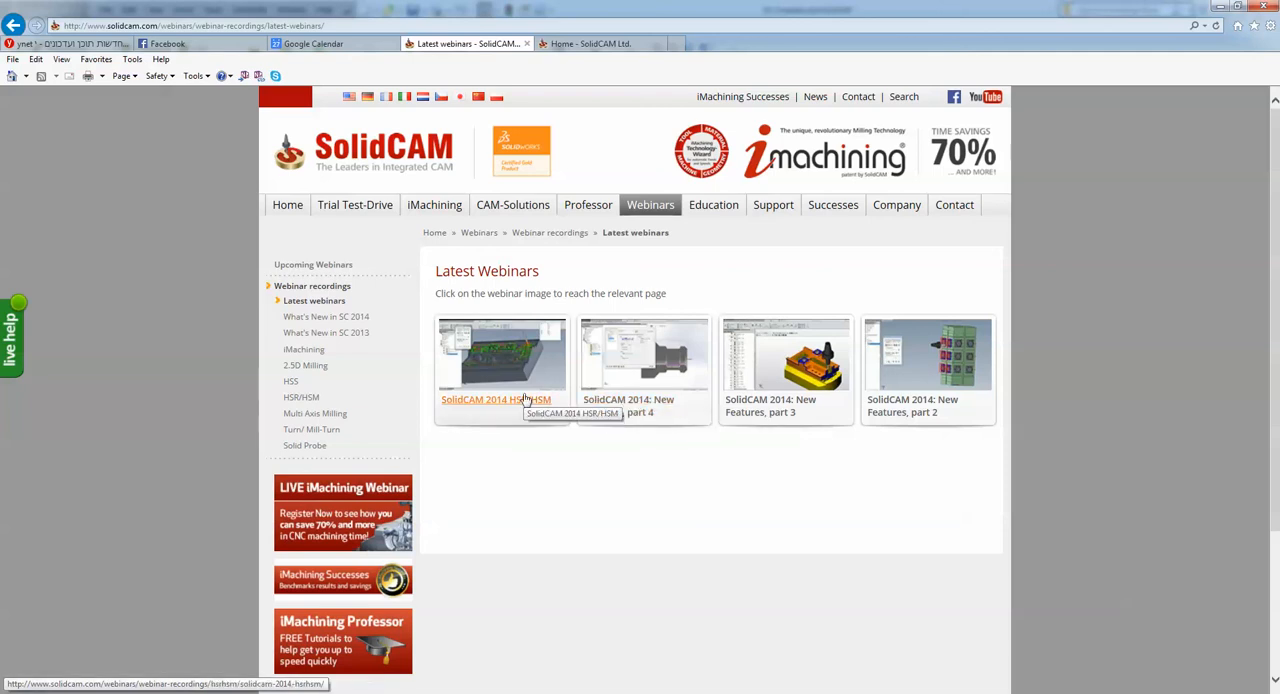
left_click(524, 400)
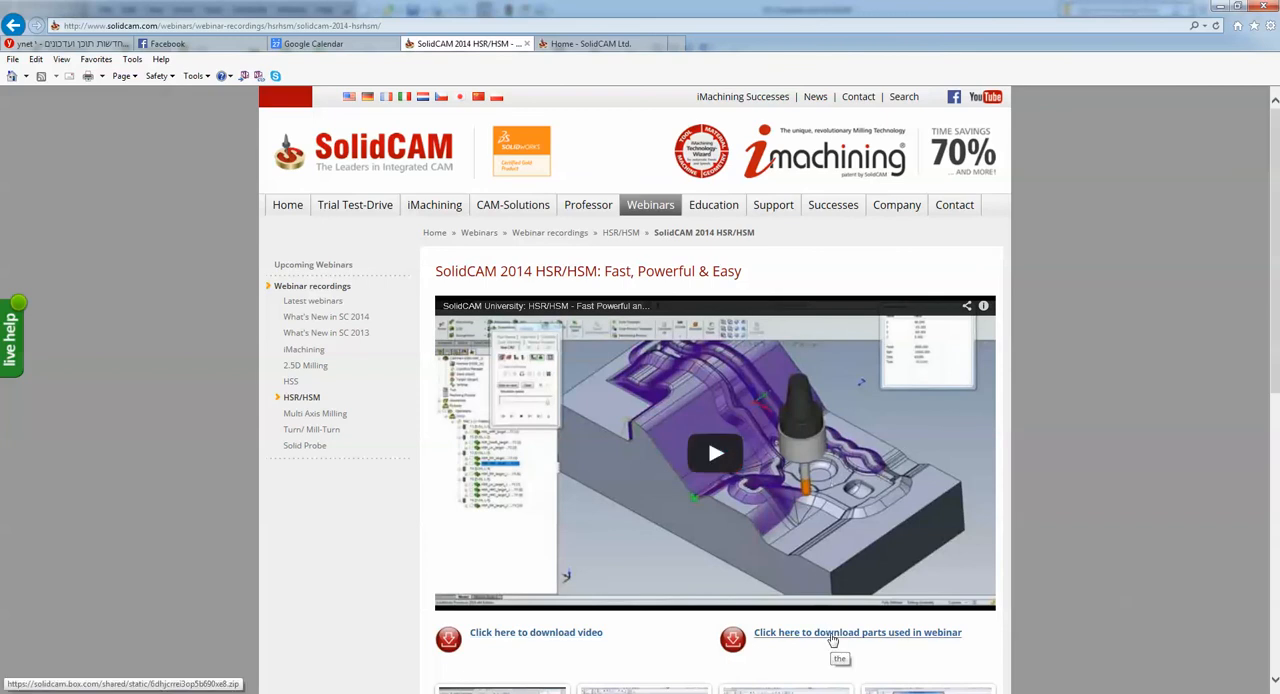
left_click(1262, 6)
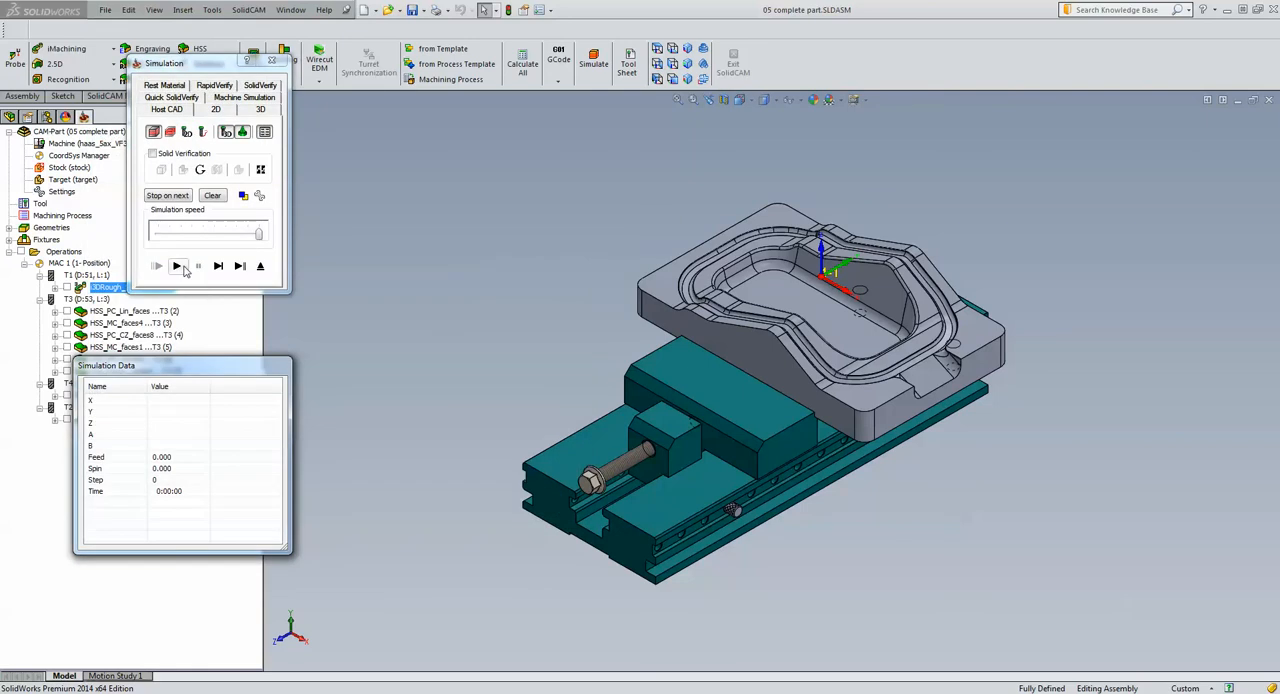
Simulate the i3DRough_target roughing in Quick SolidVerify, and review the end mill's holder collision setting before closing the operation
left_click(172, 97)
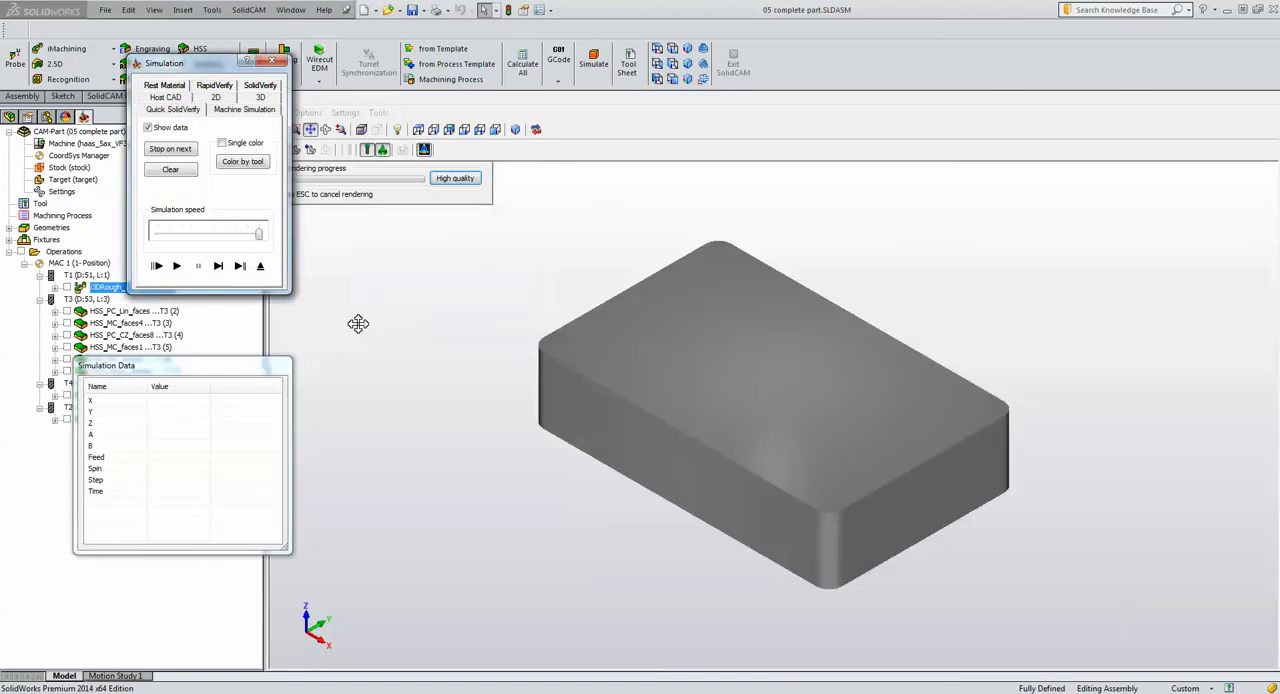
left_click(177, 266)
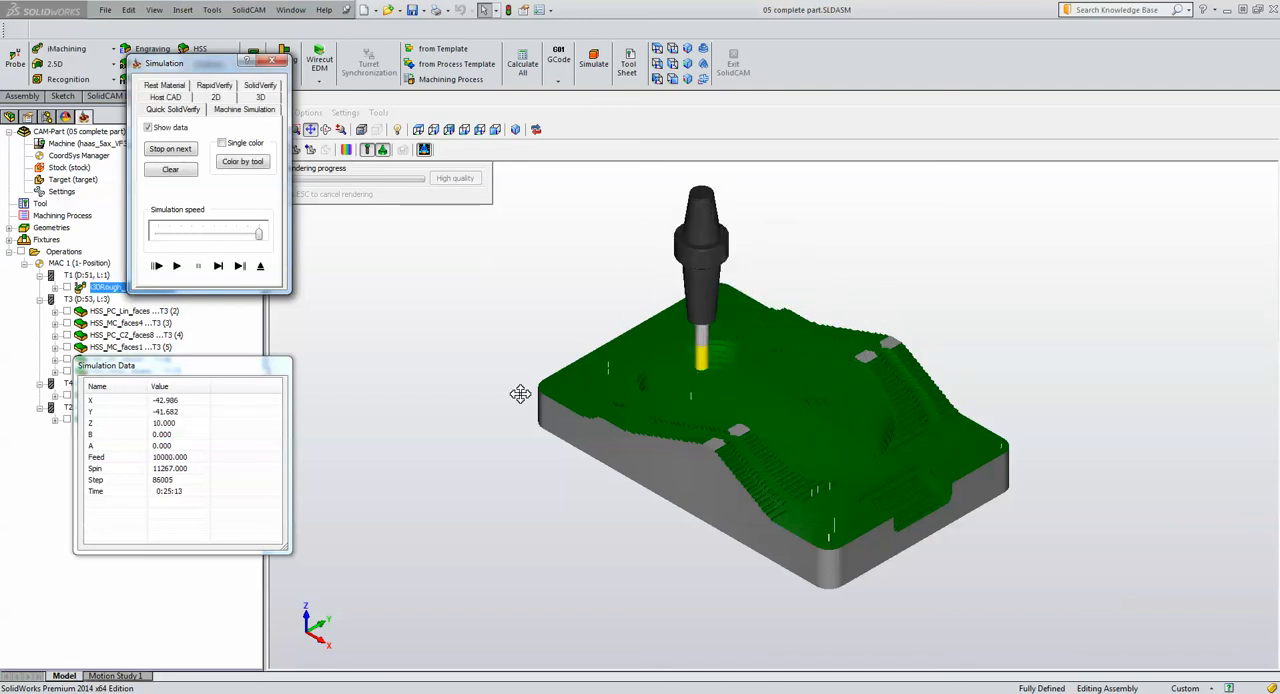
left_click(260, 266)
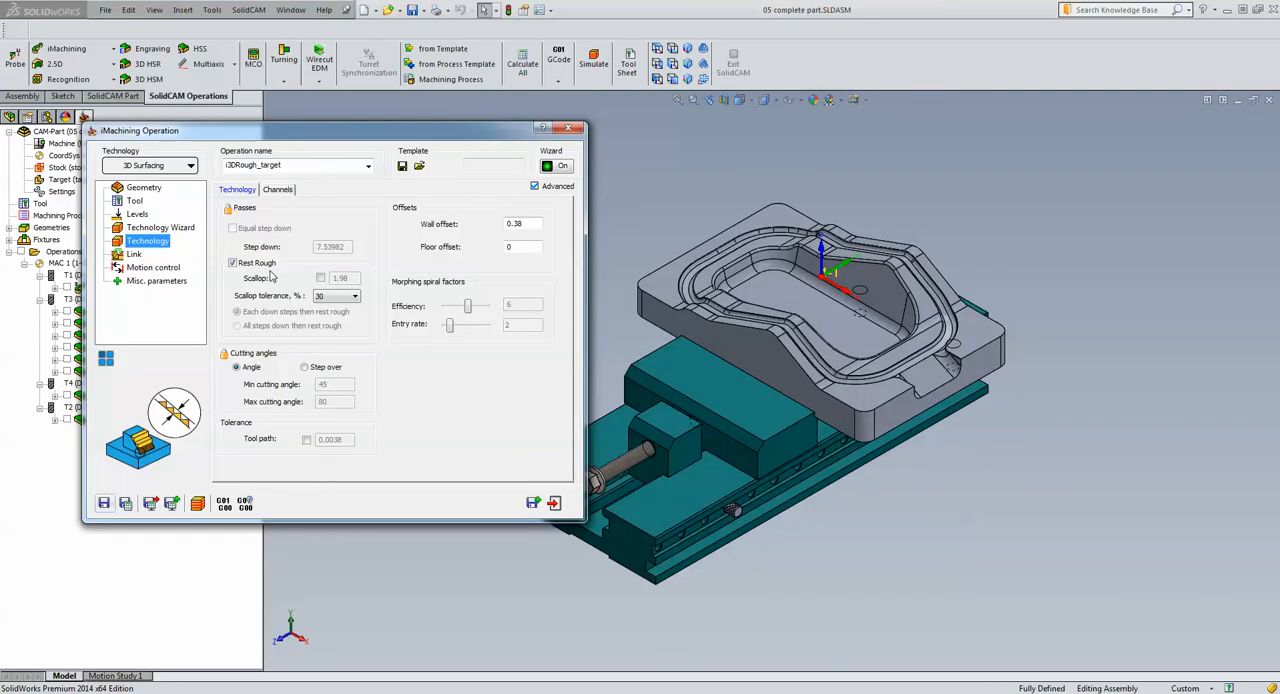
left_click(136, 201)
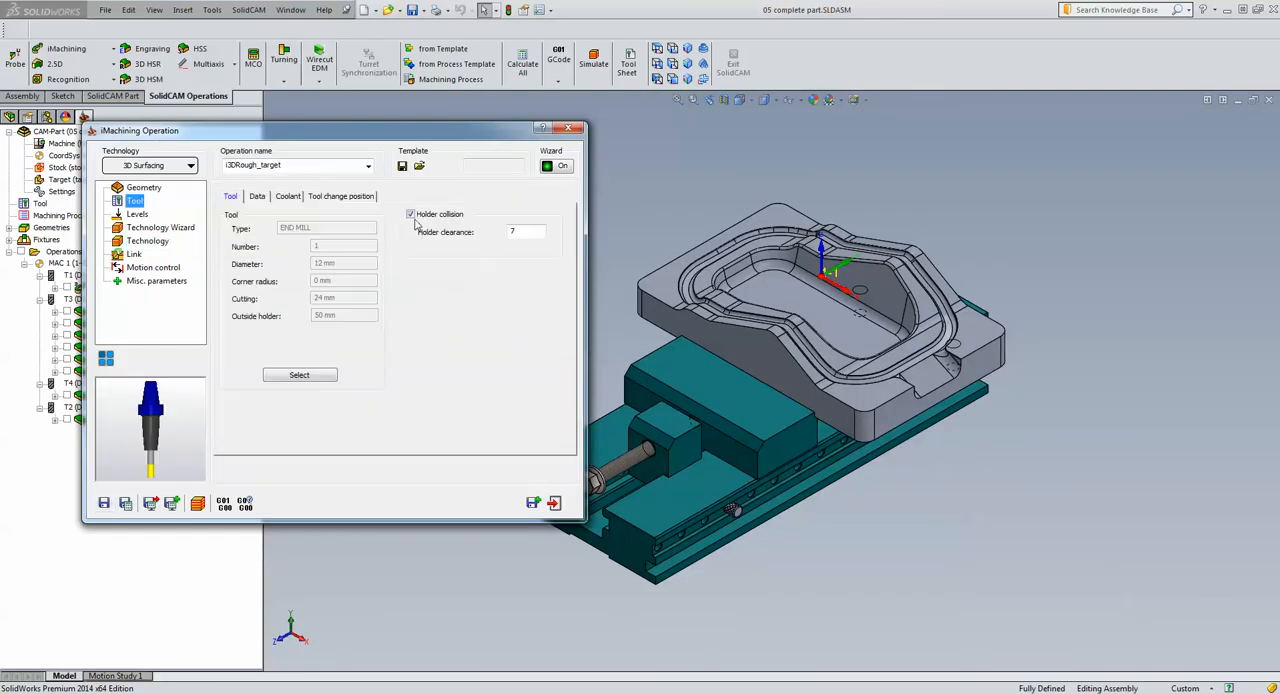
left_click(568, 128)
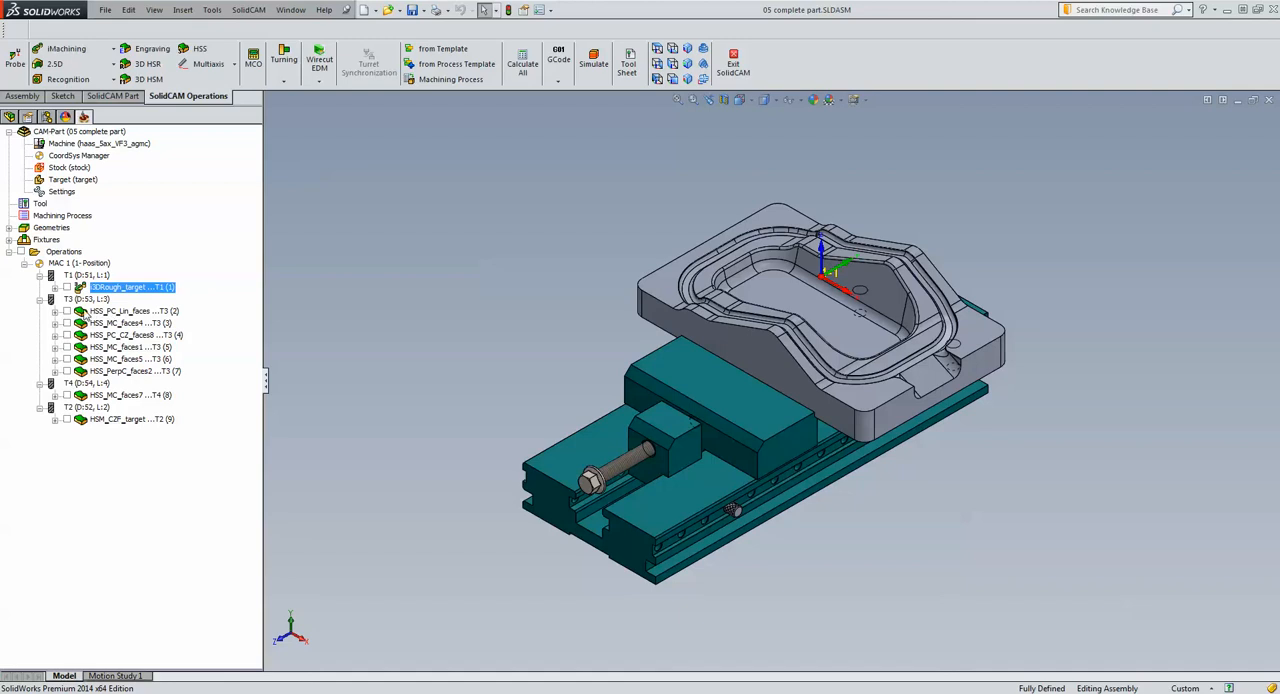
Open the HSS_PC_Lin_faces parallel cuts operation, and show its drive surface on the model
left_click(66, 312)
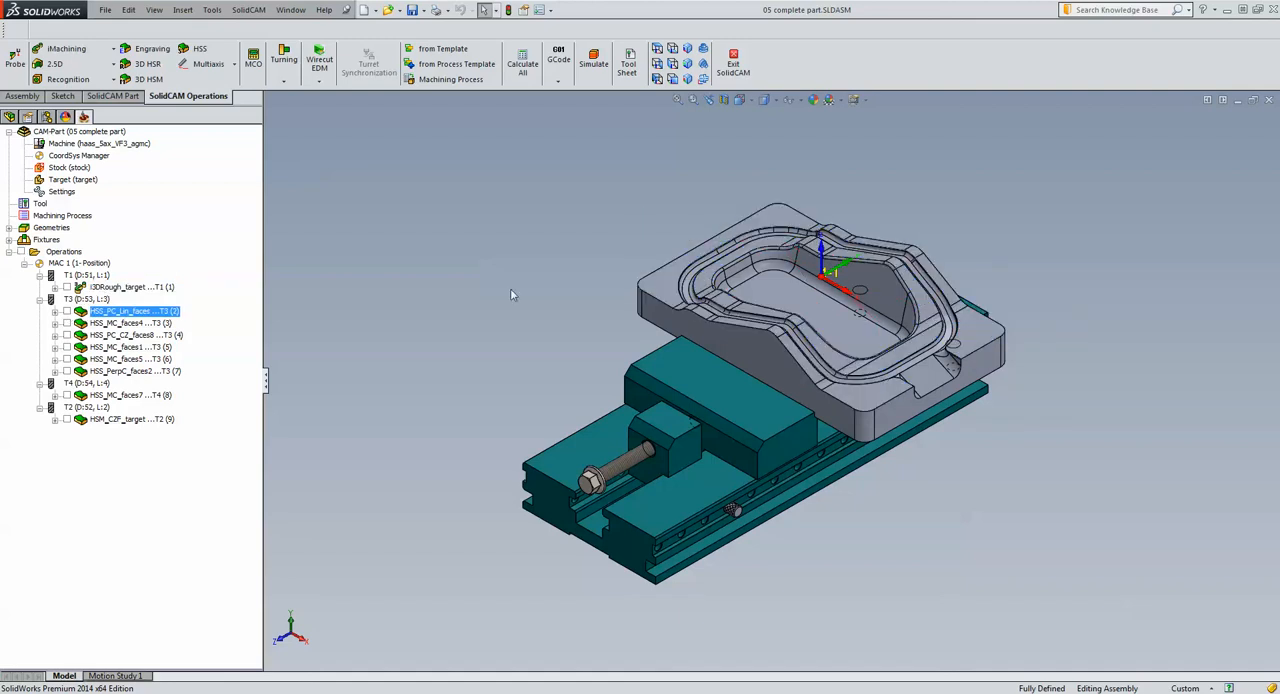
scroll(884, 390, "down", 3)
scroll(868, 389, "down", 2)
scroll(834, 399, "up", 4)
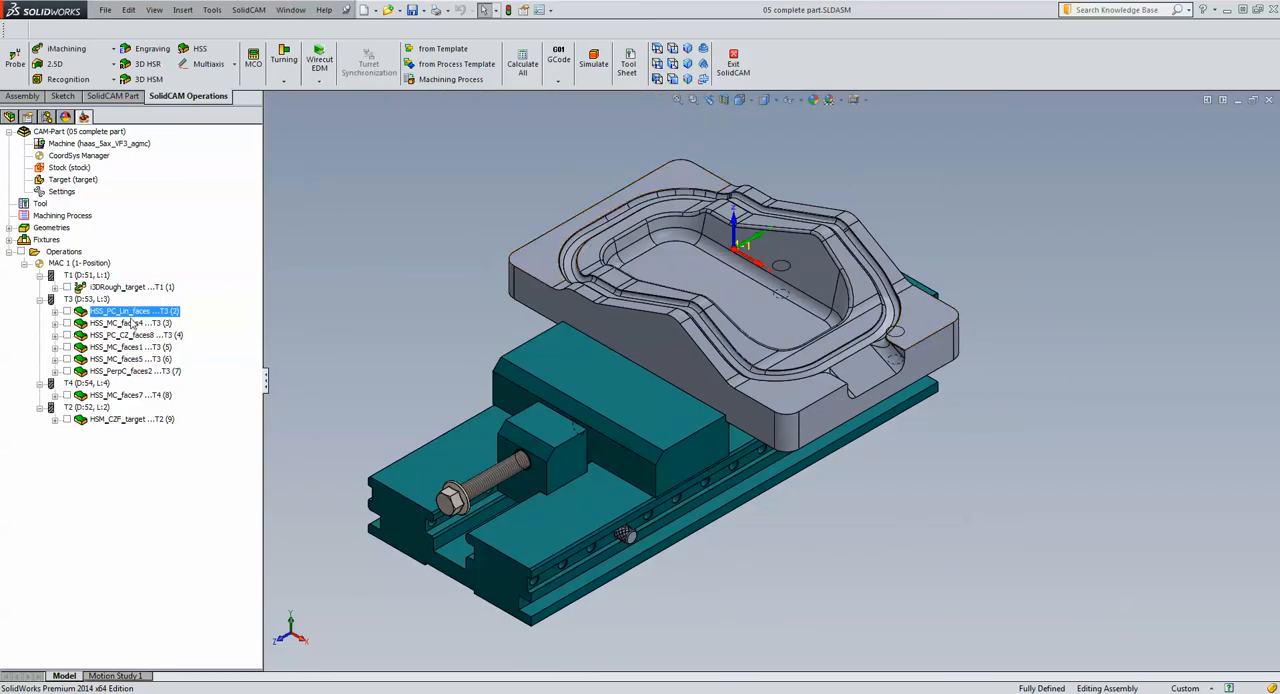
double_click(123, 313)
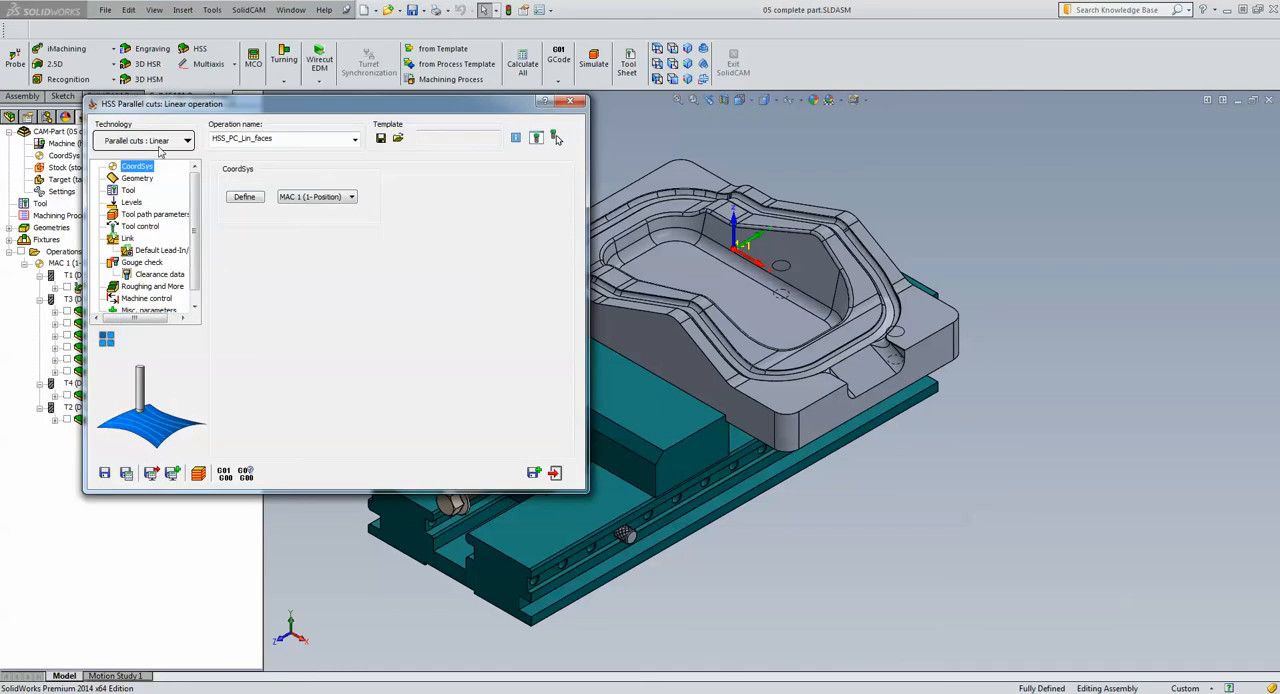
left_click(141, 180)
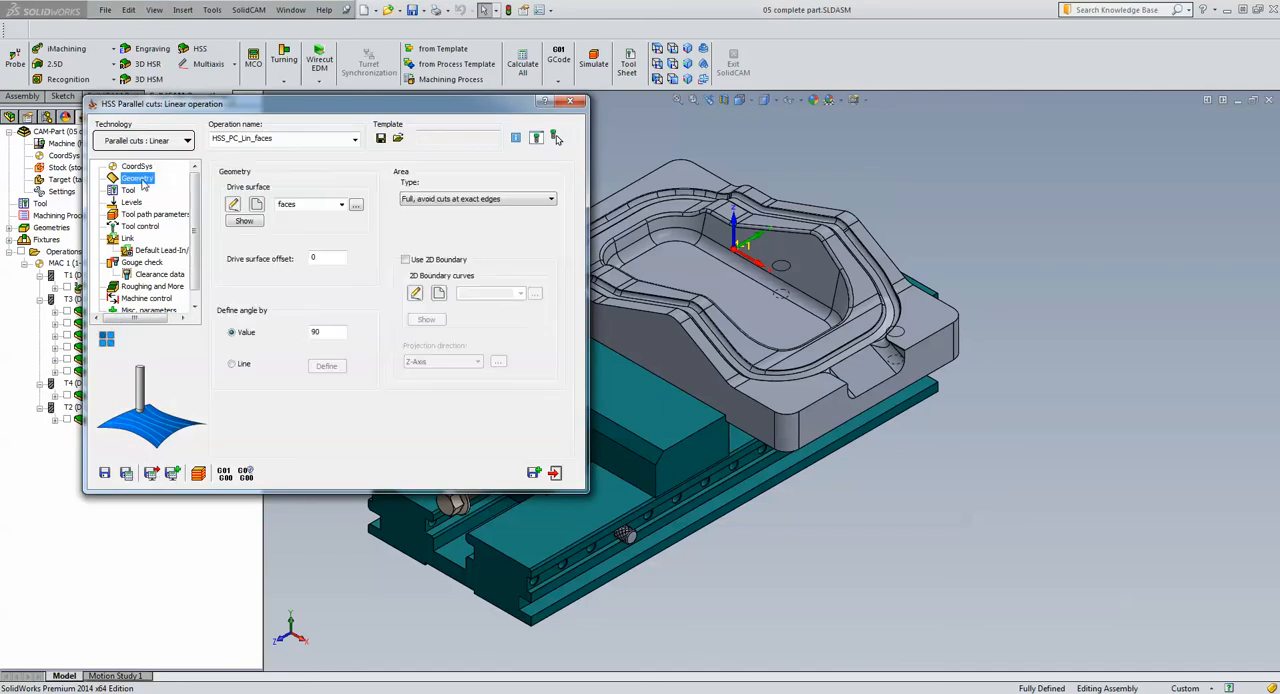
left_click(245, 222)
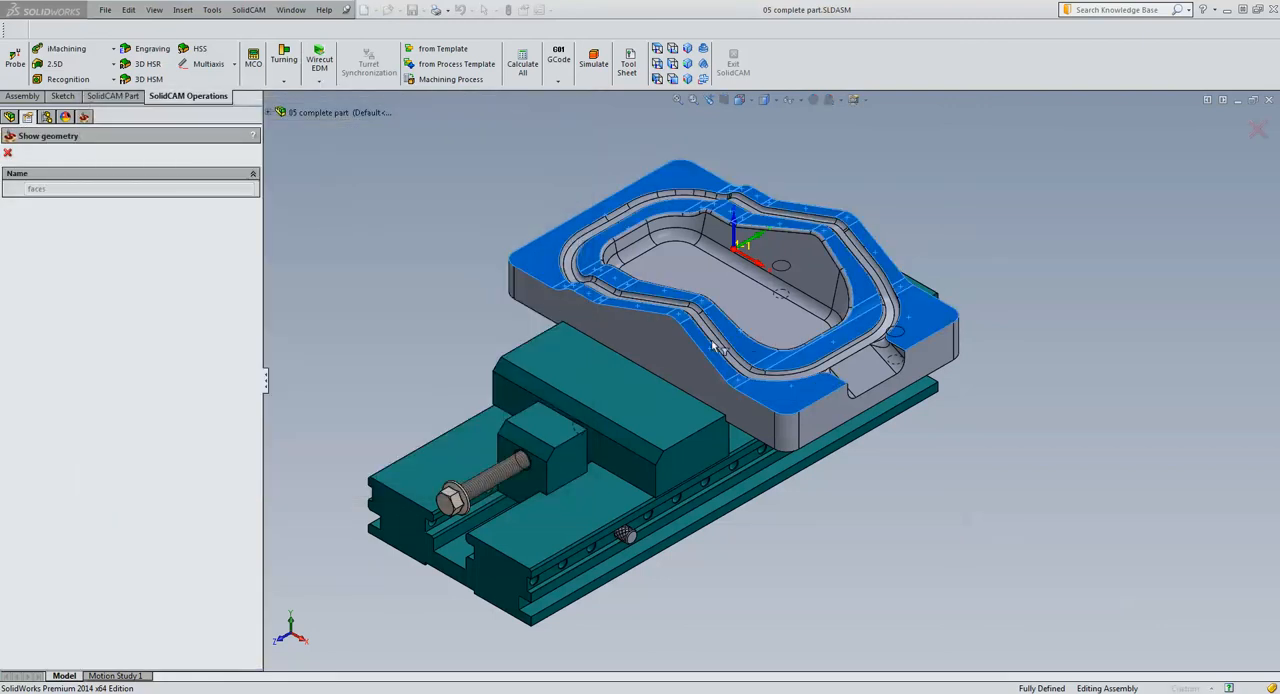
left_click(8, 153)
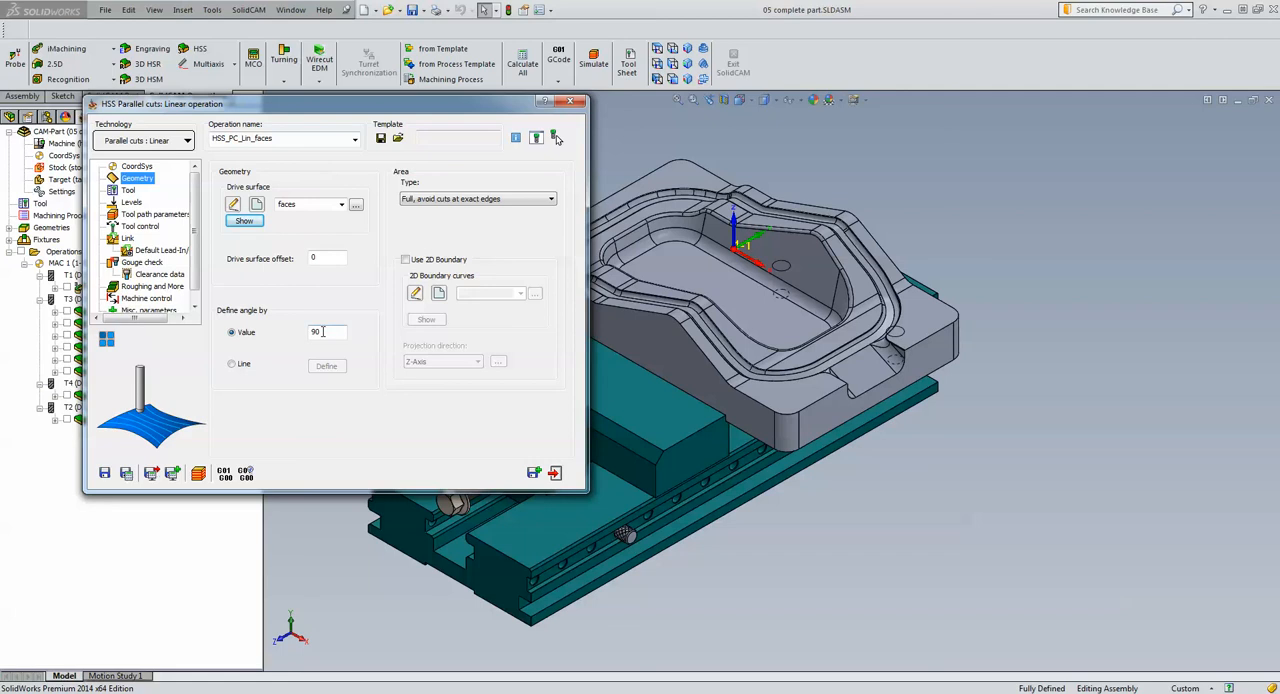
Simulate the linear parallel cuts toolpath in Host CAD at a reduced simulation speed, and close the operation
left_click(198, 472)
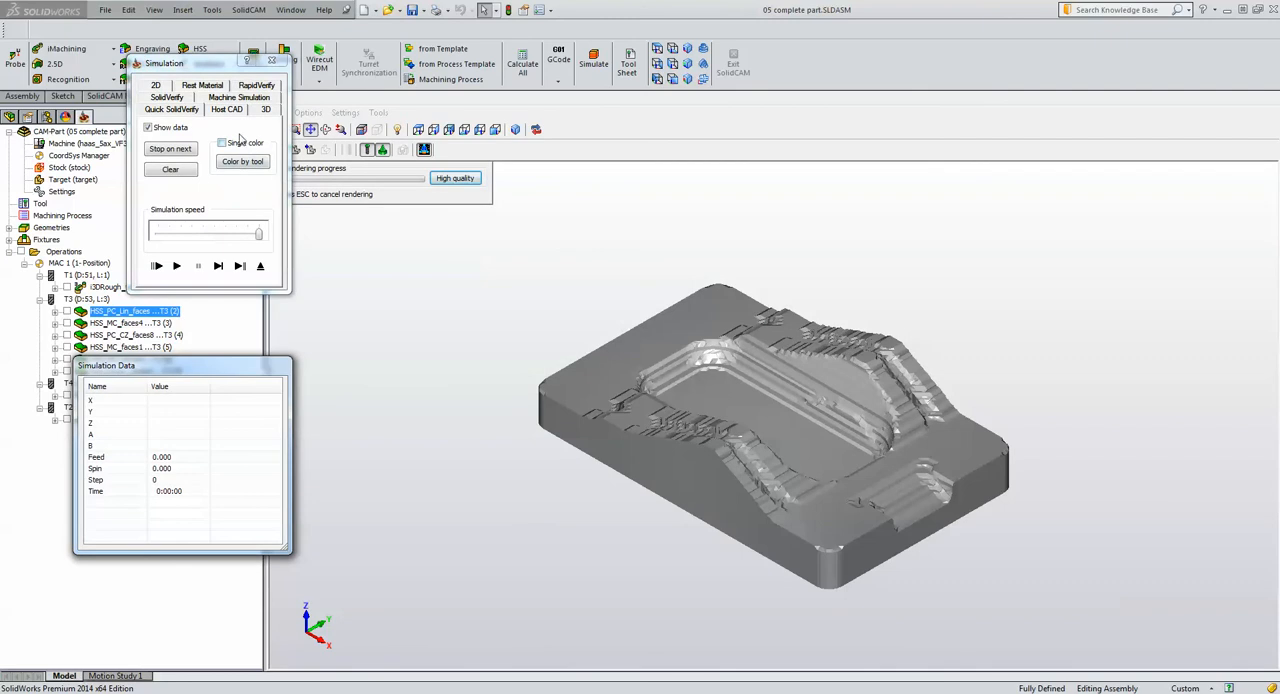
left_click(228, 110)
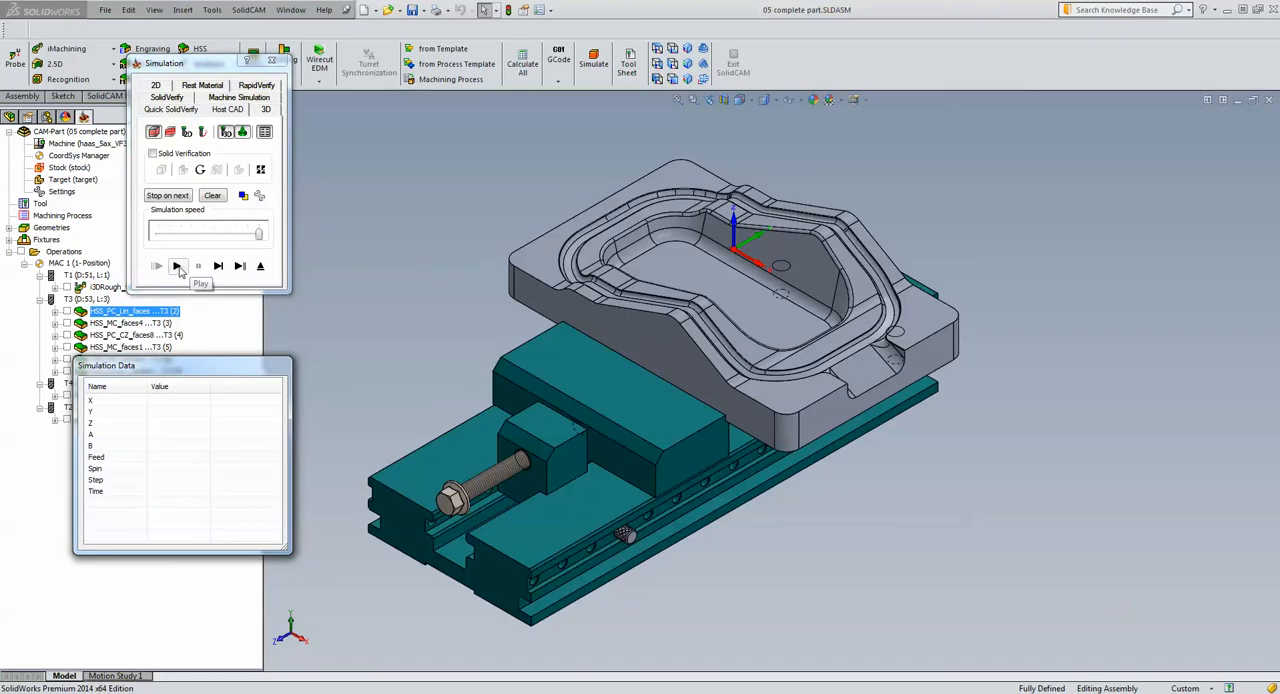
left_click_drag(258, 233, 225, 233)
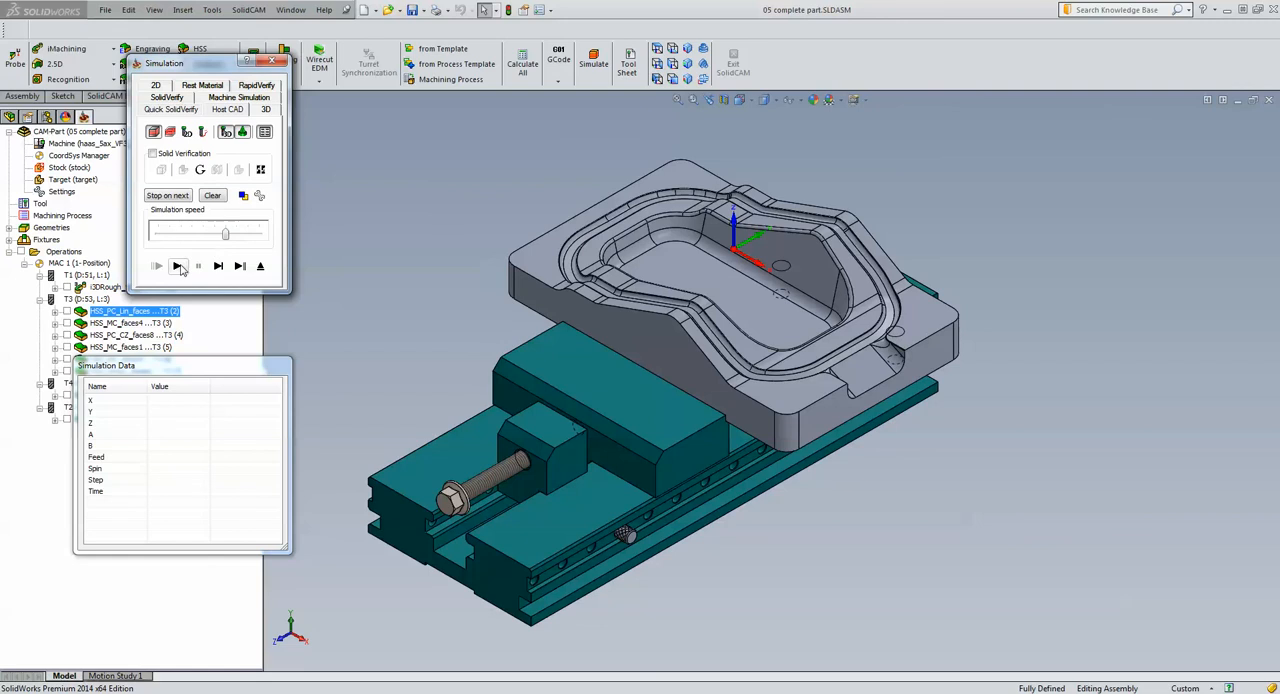
left_click(178, 266)
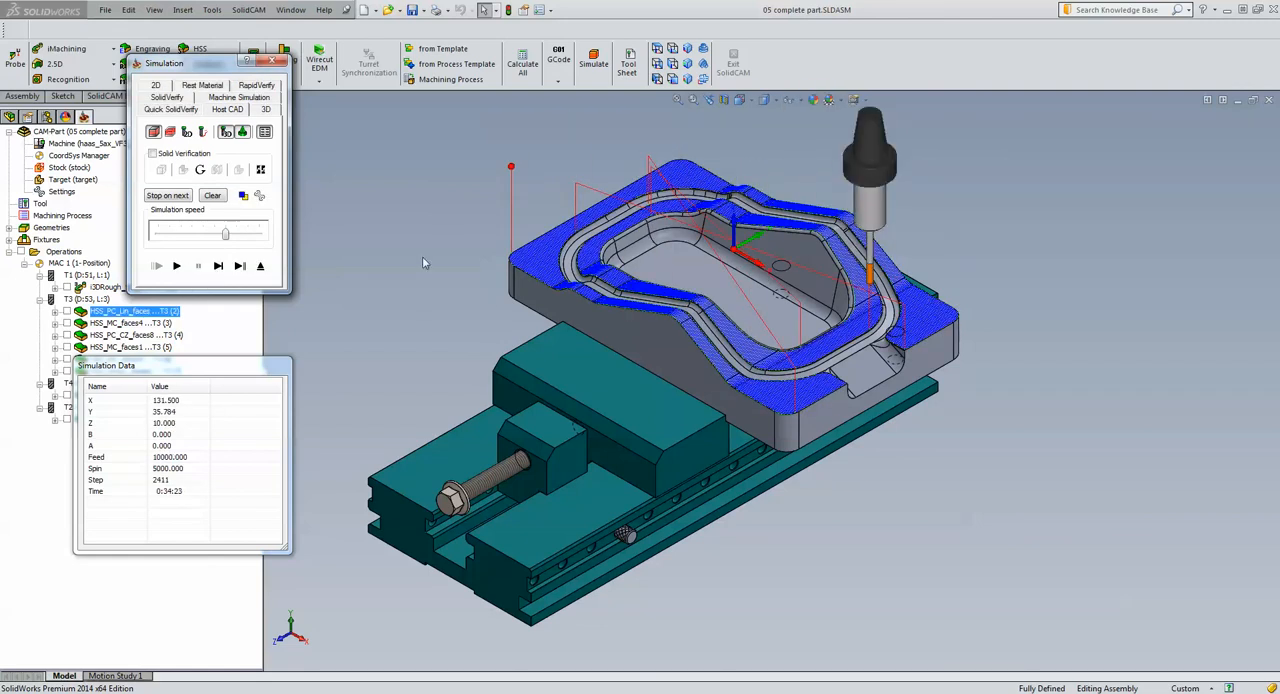
left_click(260, 266)
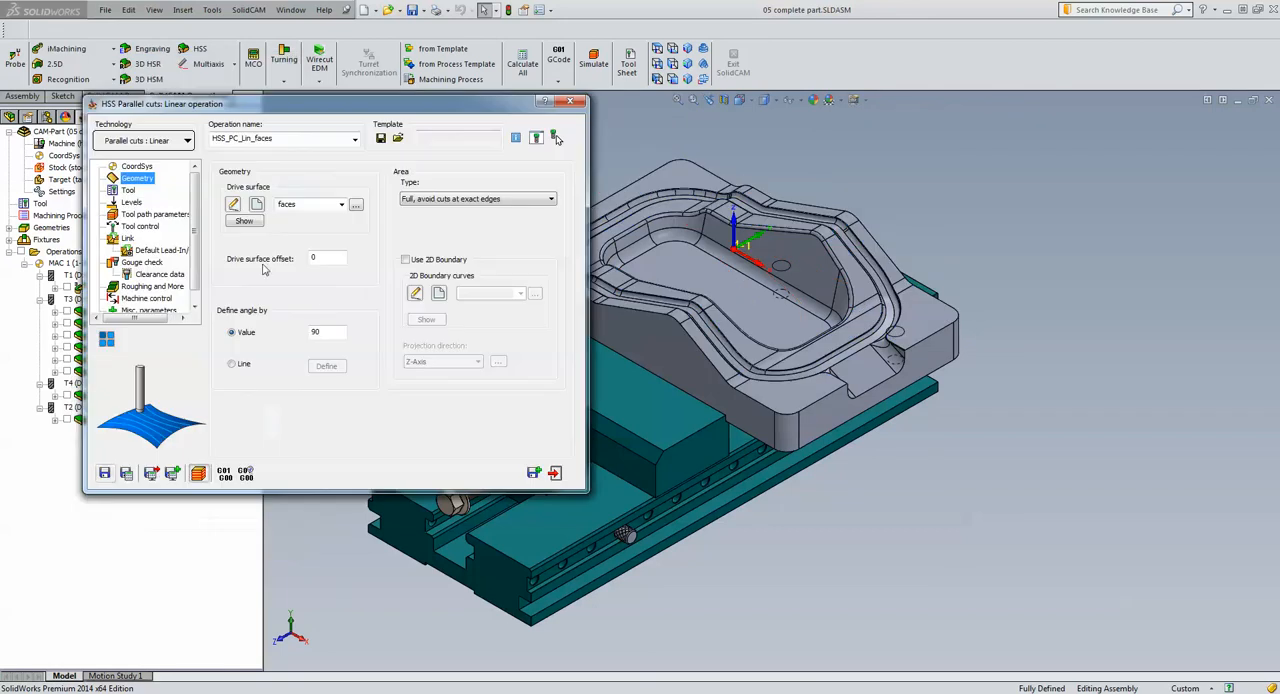
left_click(555, 472)
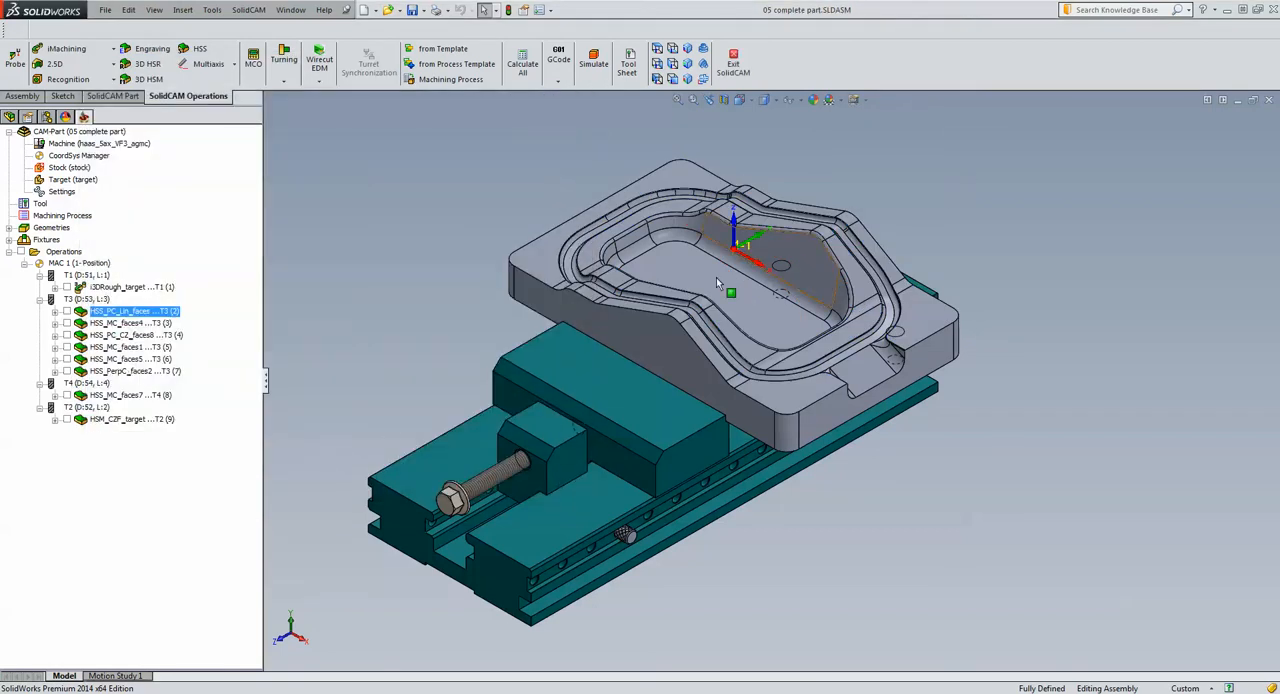
Open the HSS_MC_faces4 morph between two boundary curves operation, and show its faces4 drive surface on the pocket's rim fillet
scroll(855, 219, "down", 10)
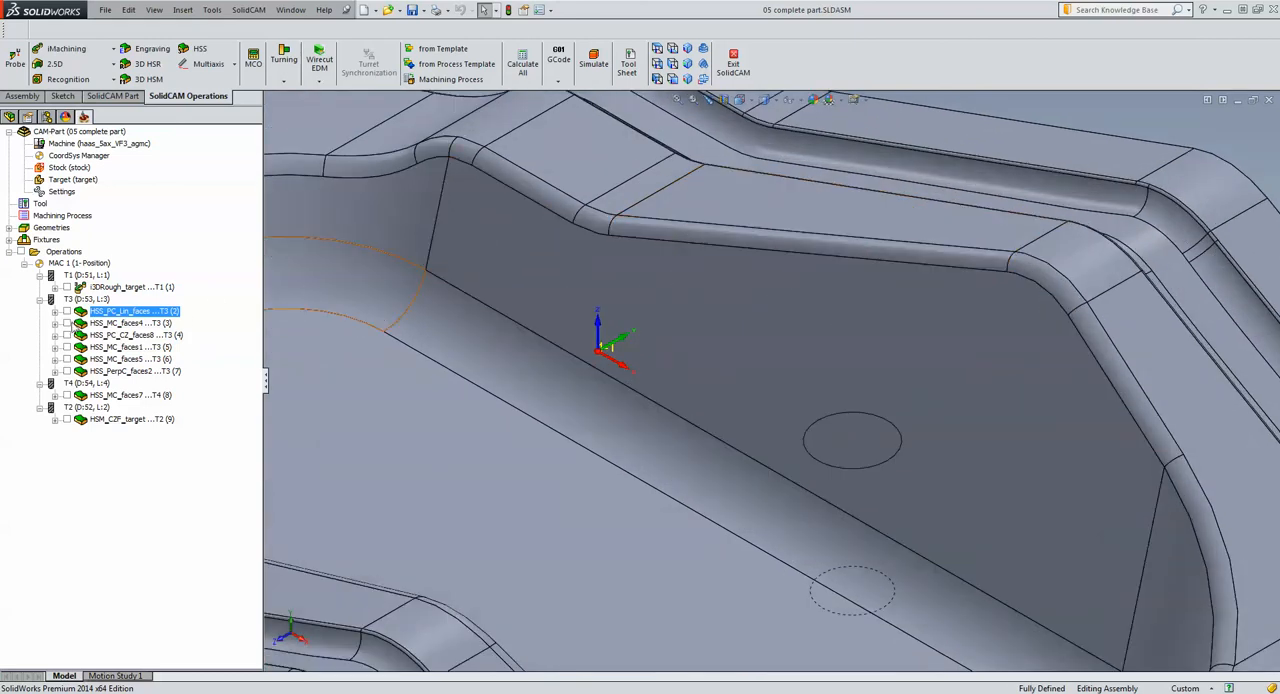
left_click(66, 324)
left_click(66, 324)
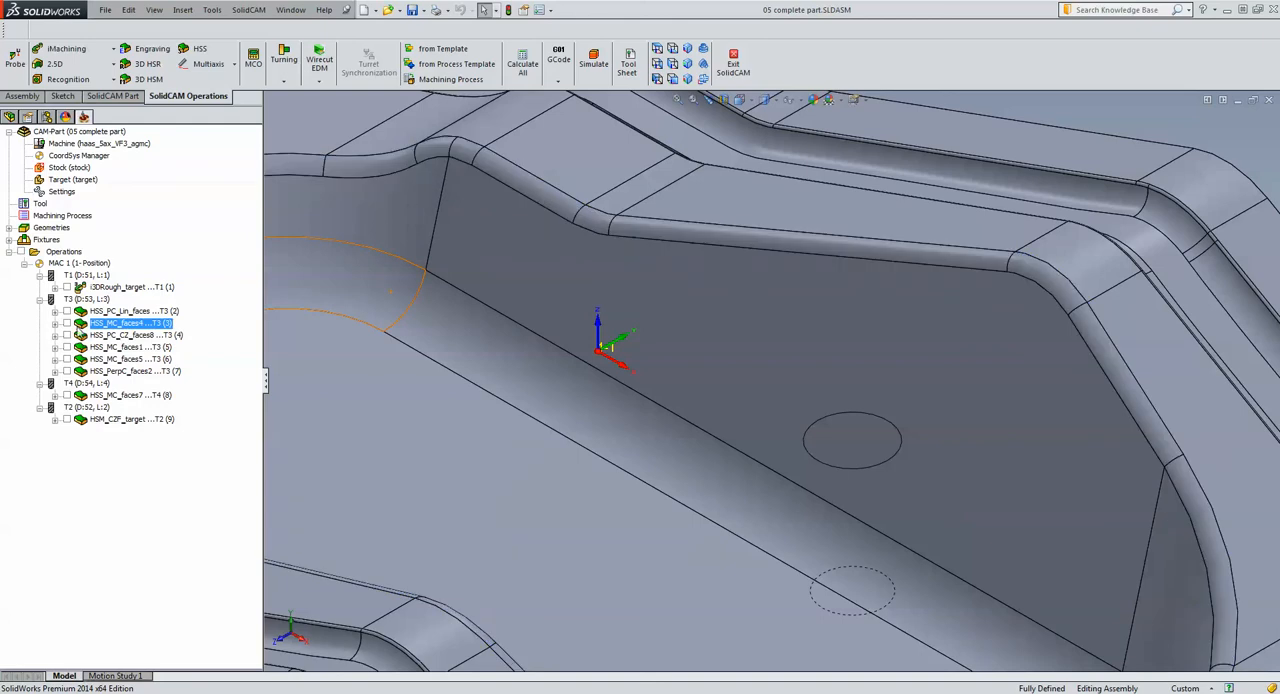
double_click(101, 324)
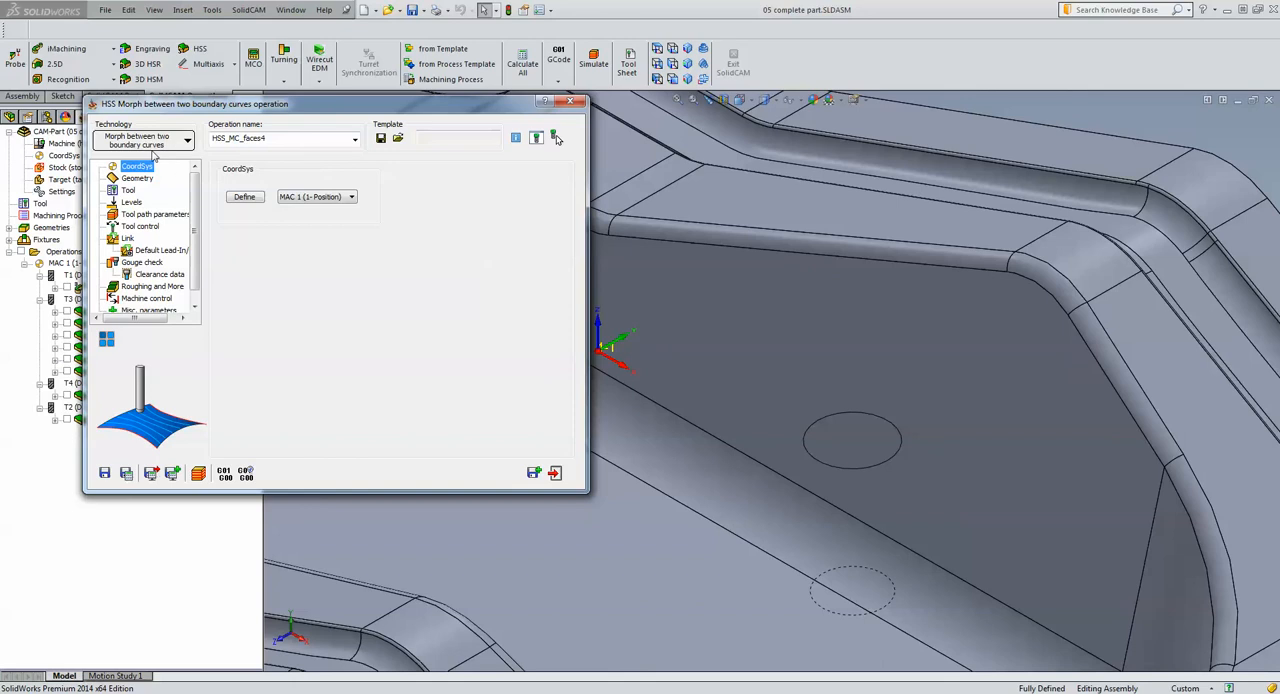
left_click(142, 181)
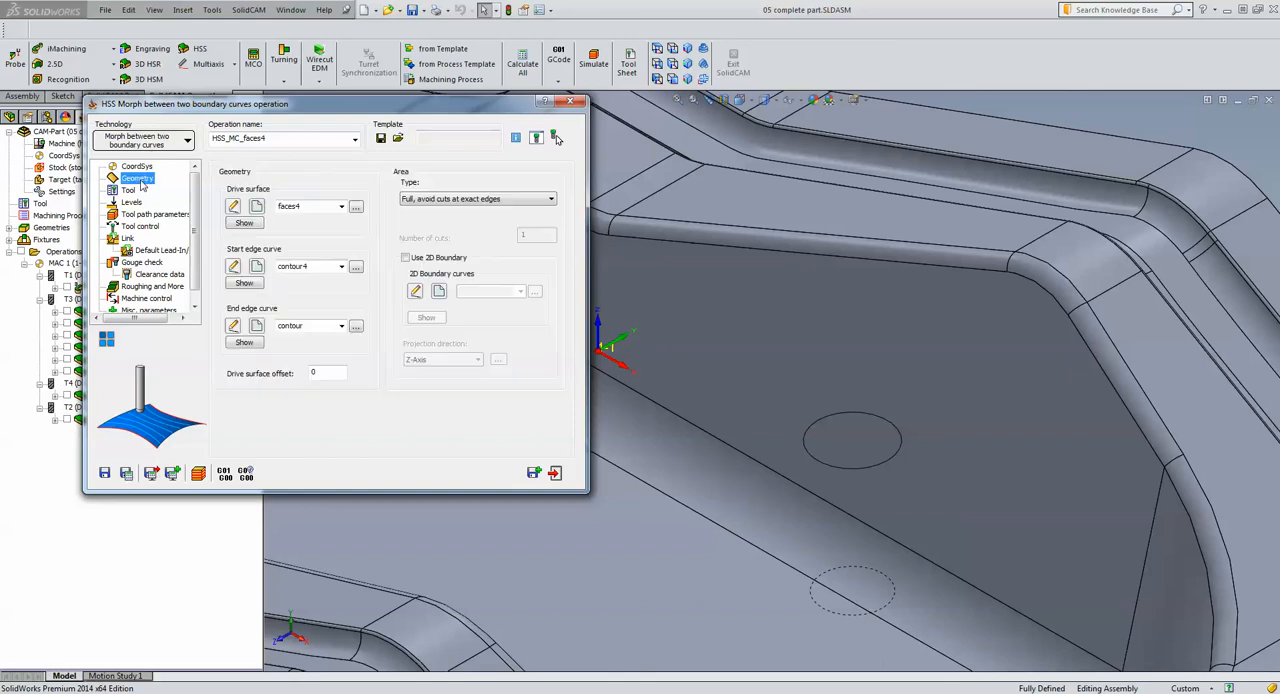
left_click(243, 223)
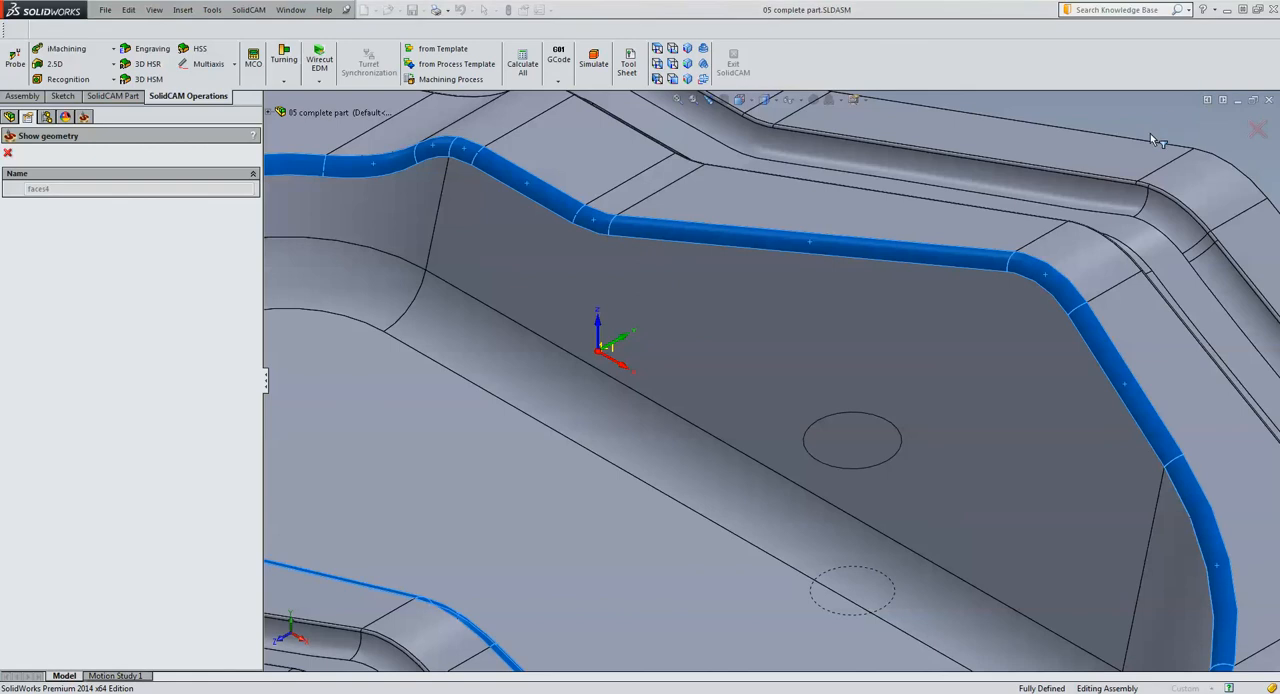
scroll(1138, 151, "up", 5)
scroll(657, 351, "down", 2)
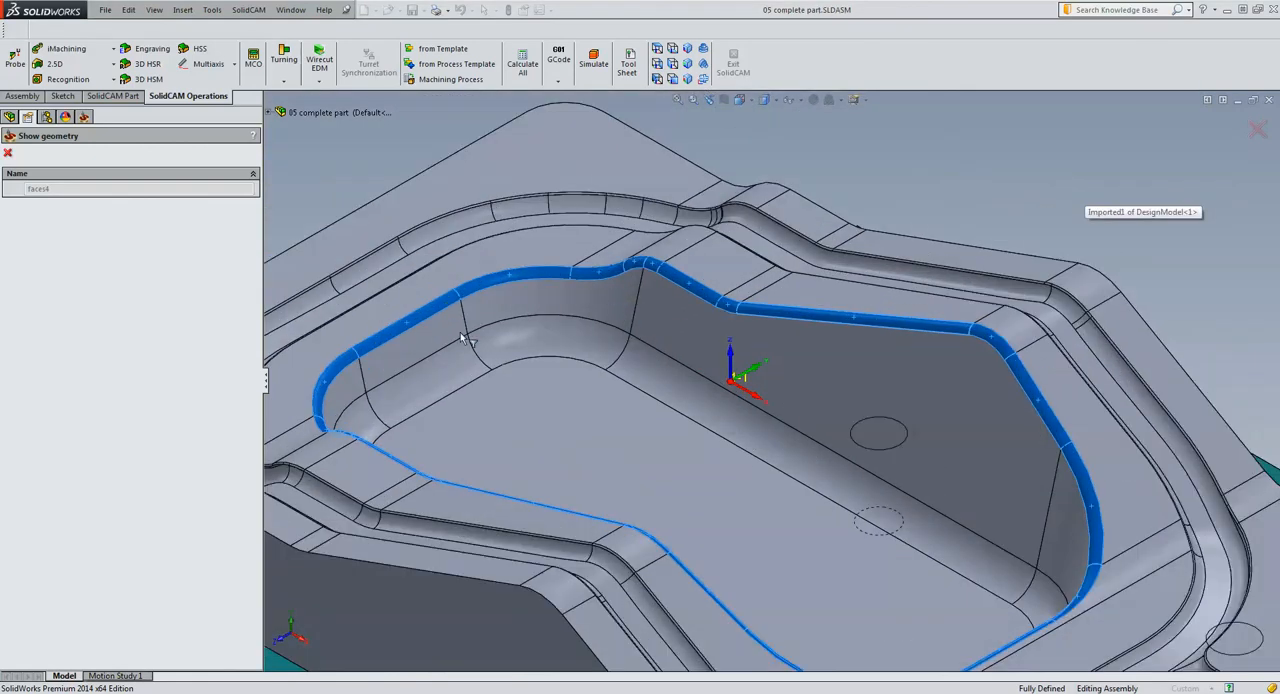
left_click(9, 153)
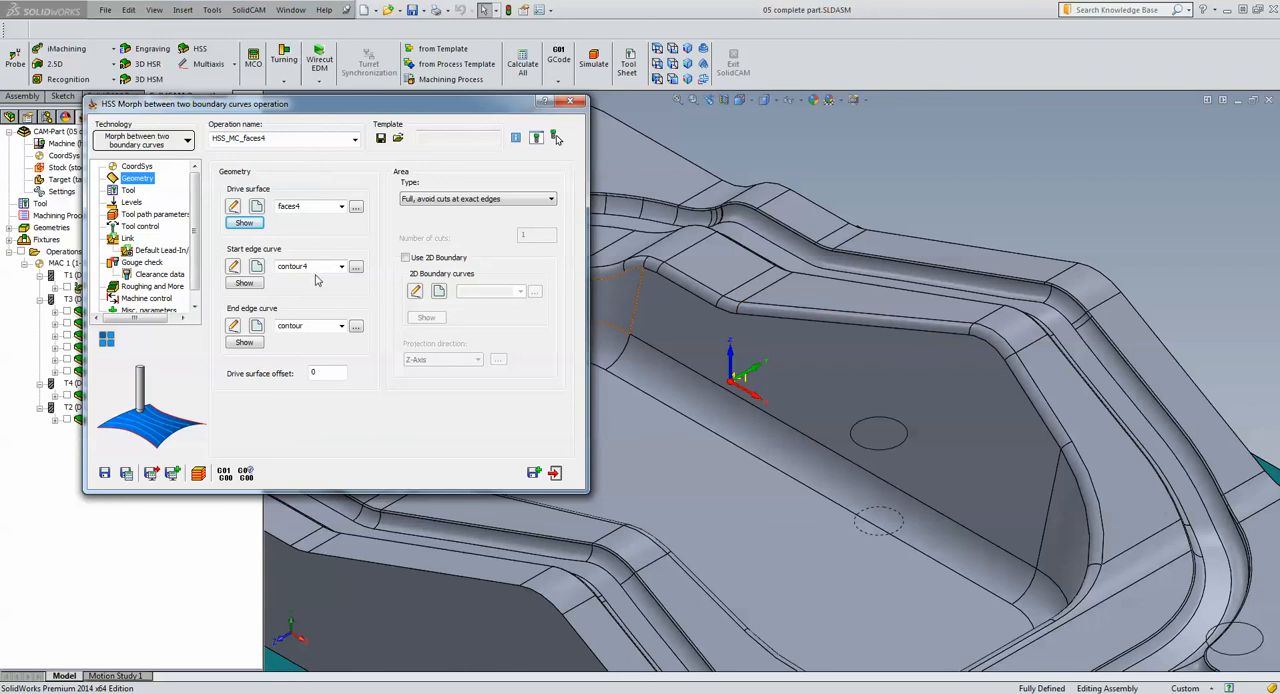
Show the morph operation's start edge curve contour4 and end edge curve contour on the model
left_click(255, 284)
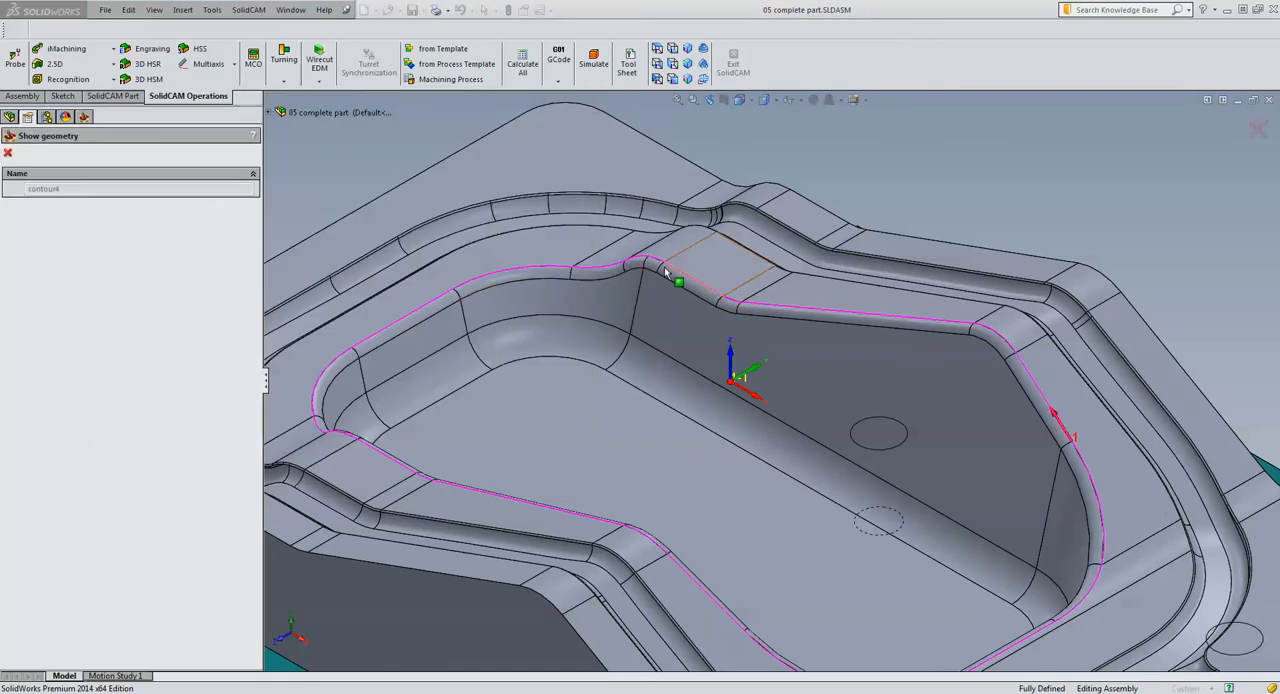
left_click(7, 155)
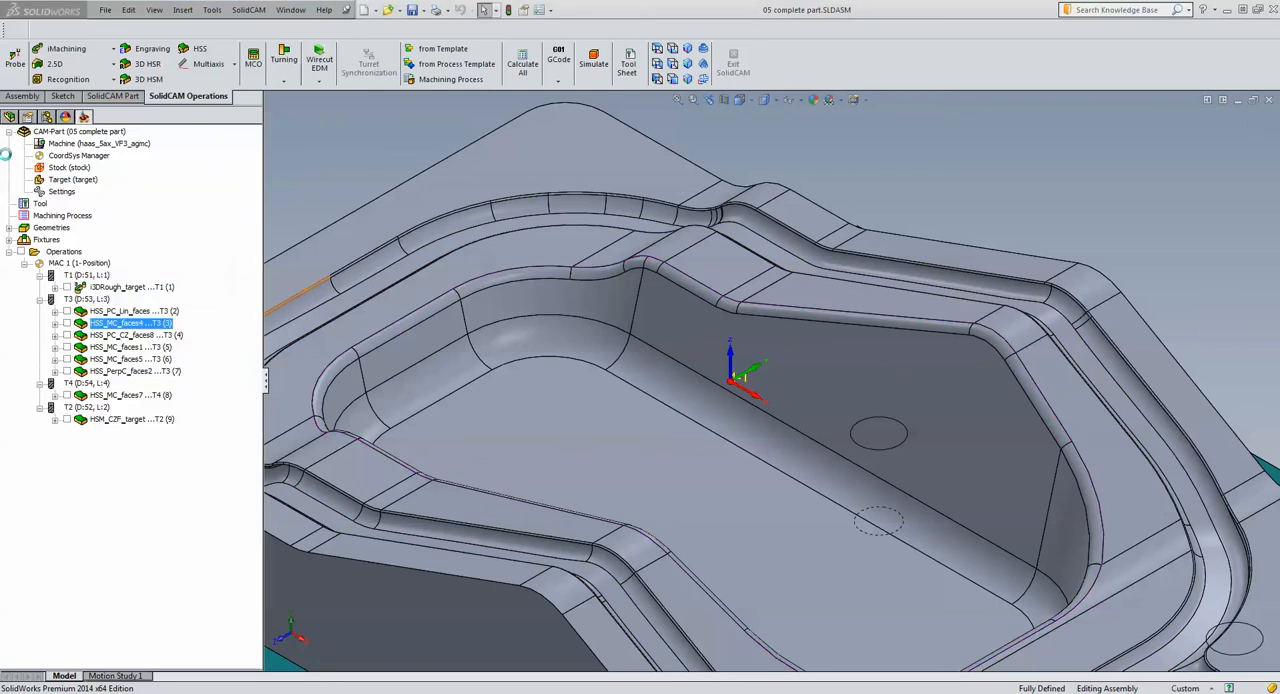
left_click(244, 343)
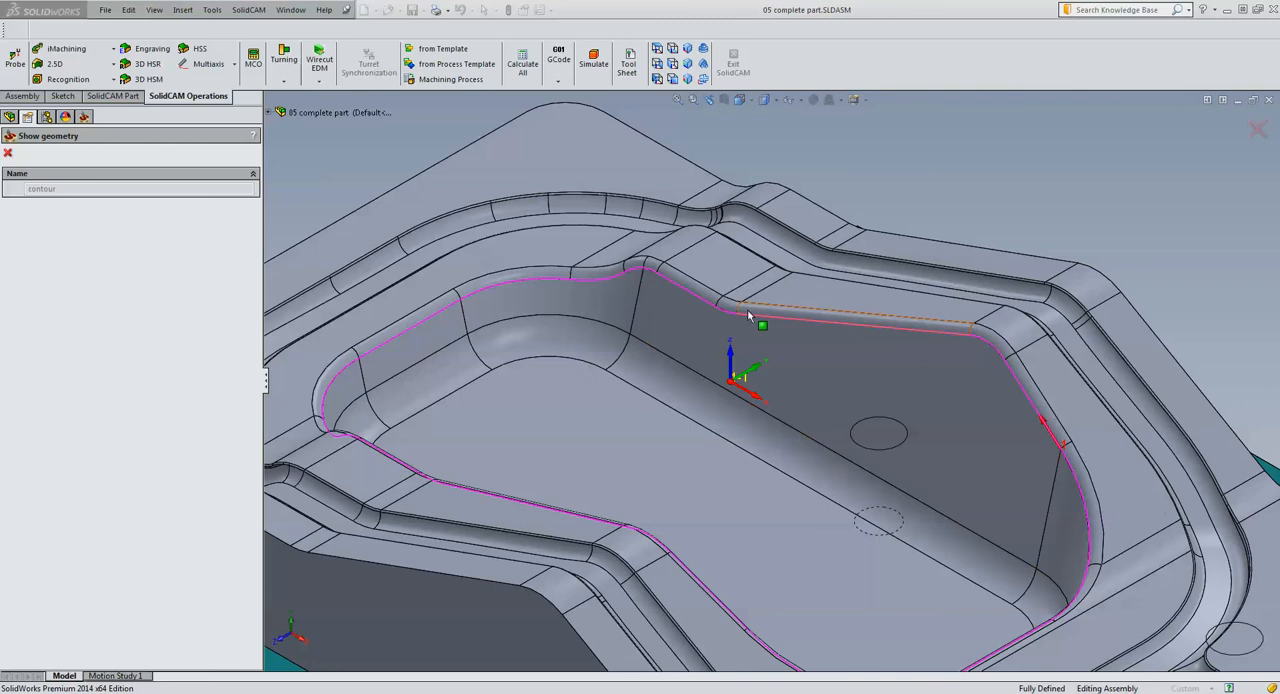
left_click(8, 154)
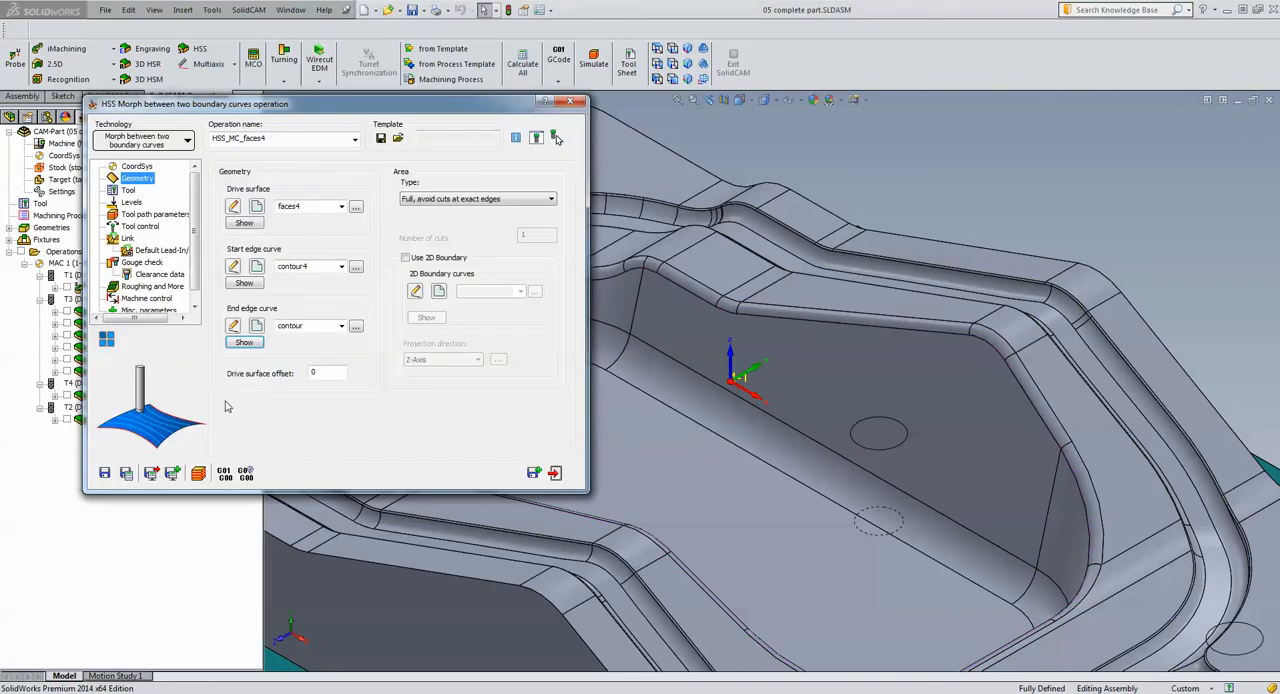
Review the morph operation's ball nose tool, surface quality and sorting parameters, and close the operation
left_click(128, 191)
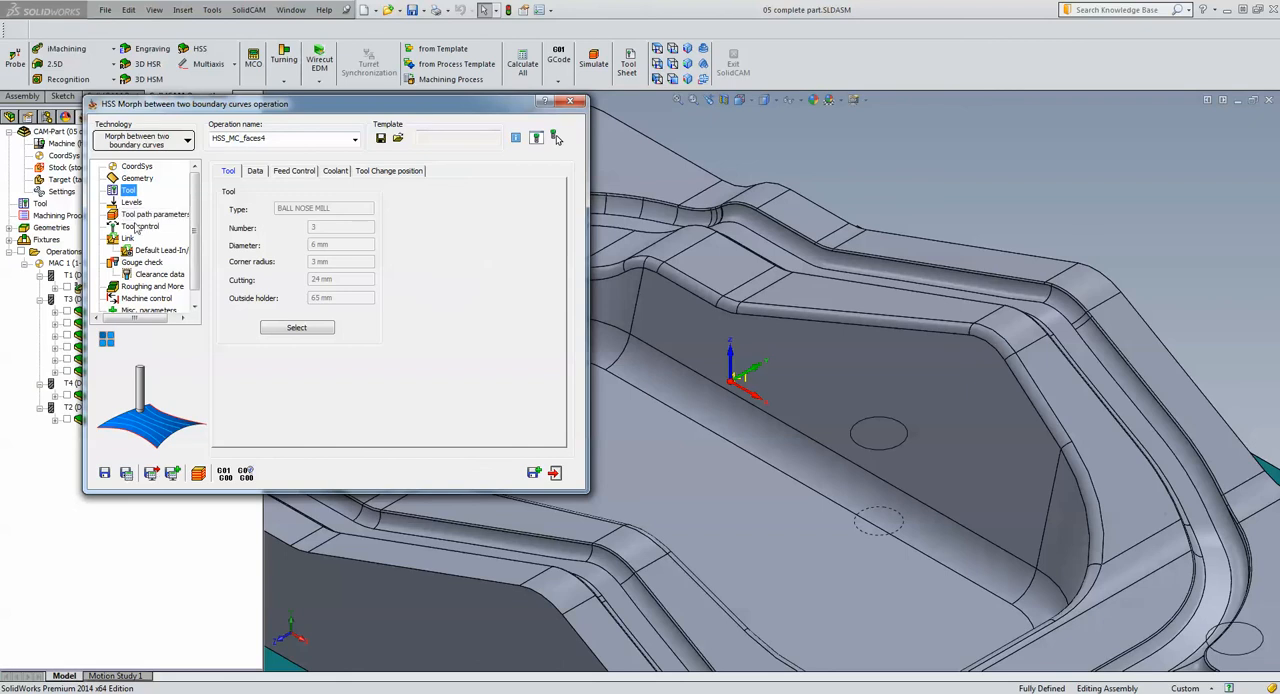
left_click(152, 216)
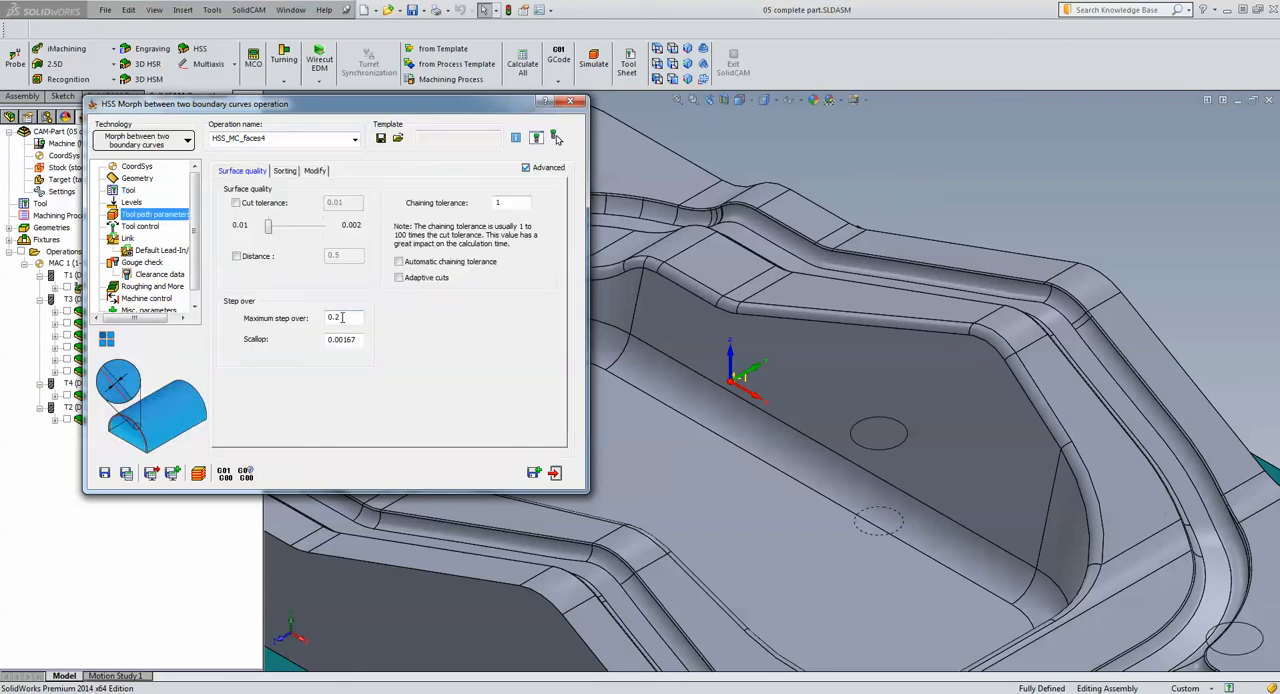
left_click(286, 171)
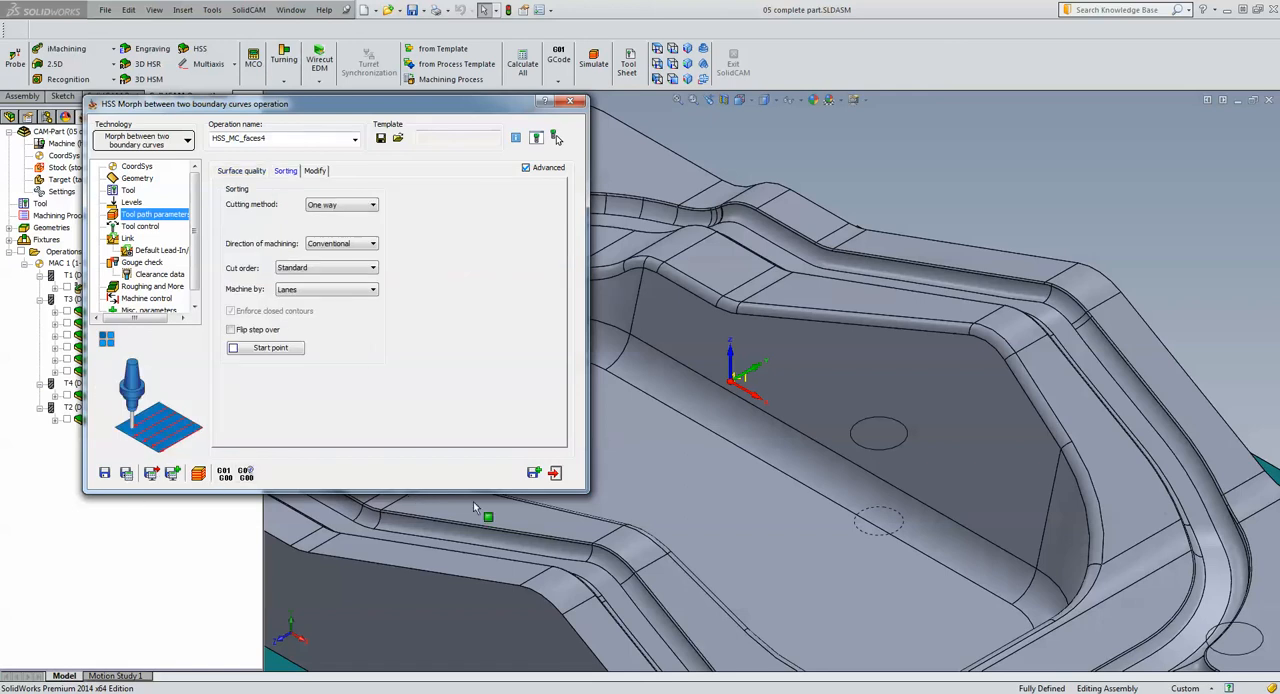
left_click(555, 472)
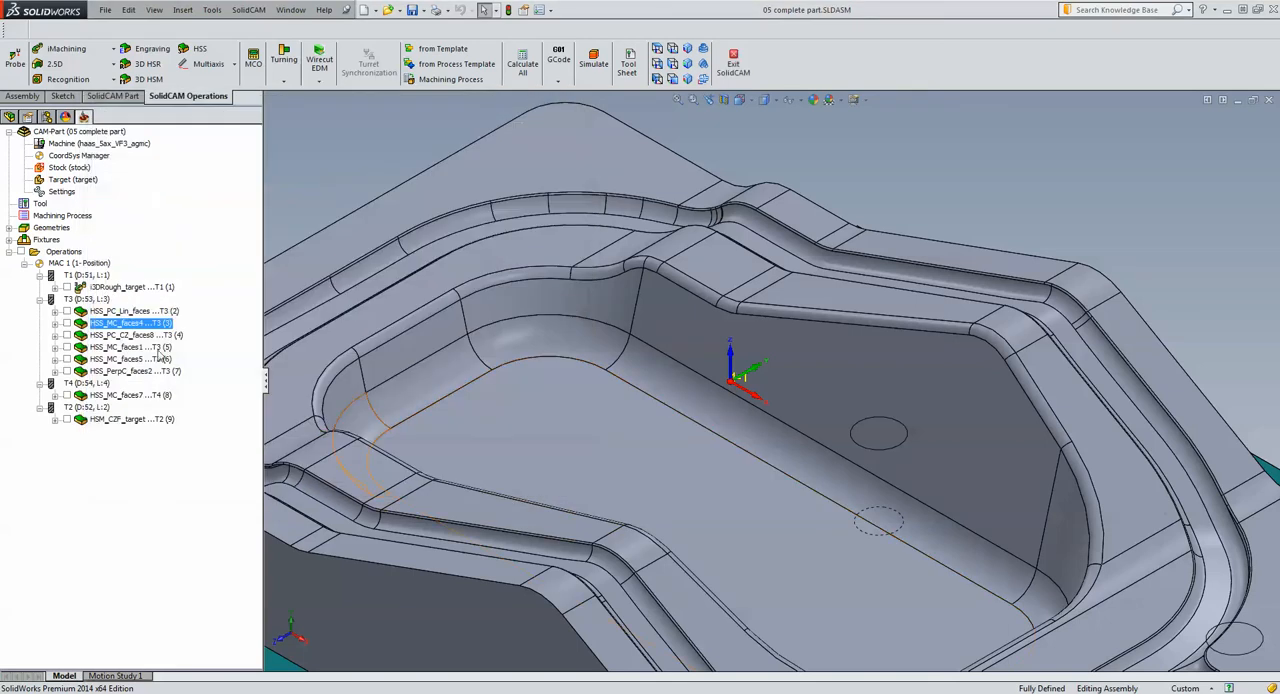
Simulate the HSS_MC_faces4 toolpath in Host CAD, examine the passes around the pocket rim, and end the simulation
left_click(584, 66)
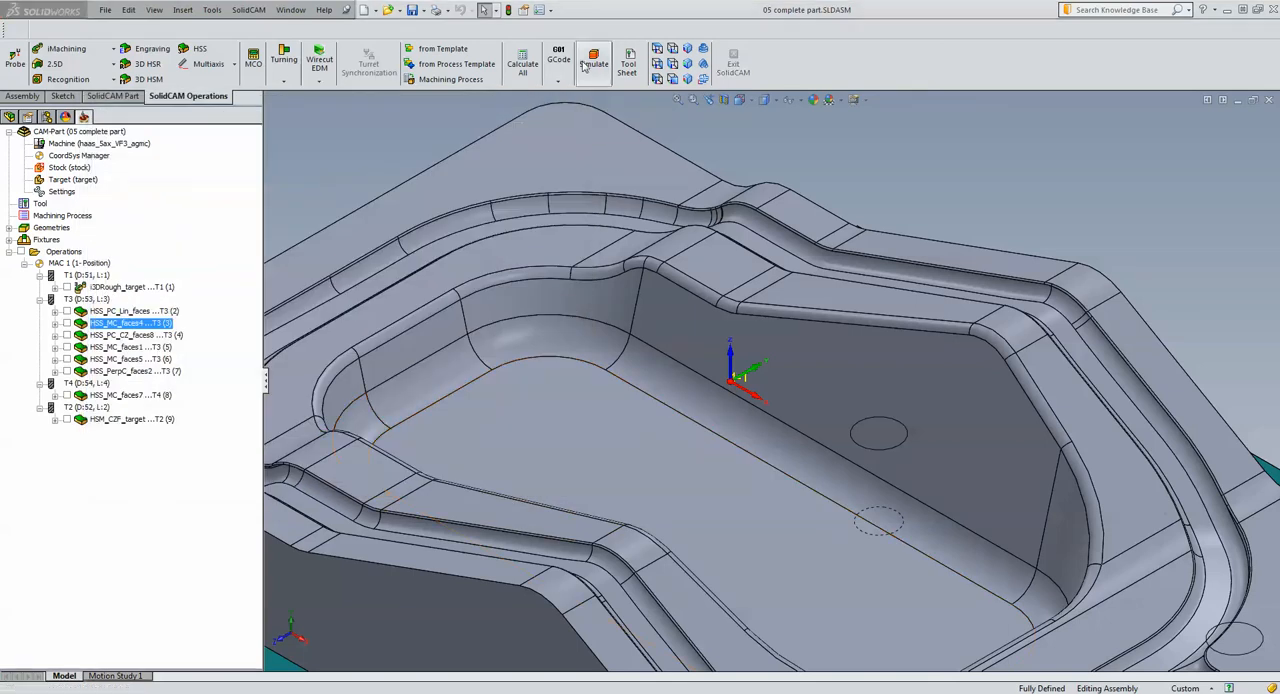
left_click(177, 269)
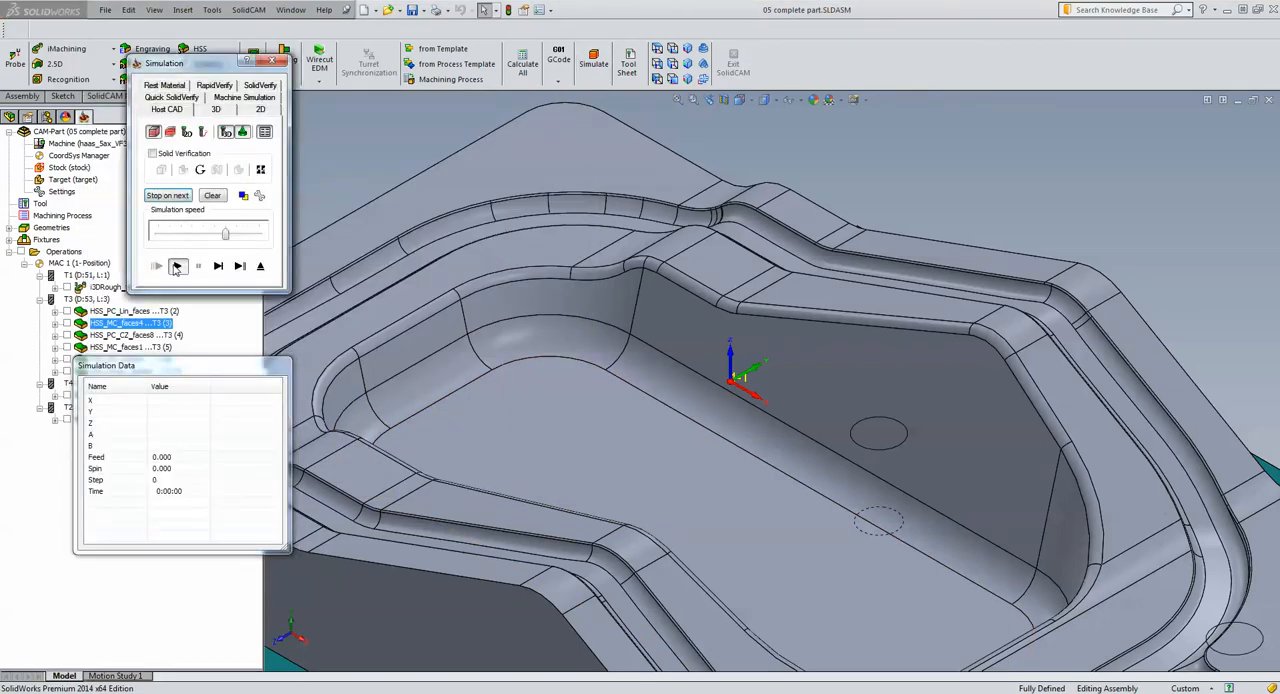
scroll(1146, 311, "up", 5)
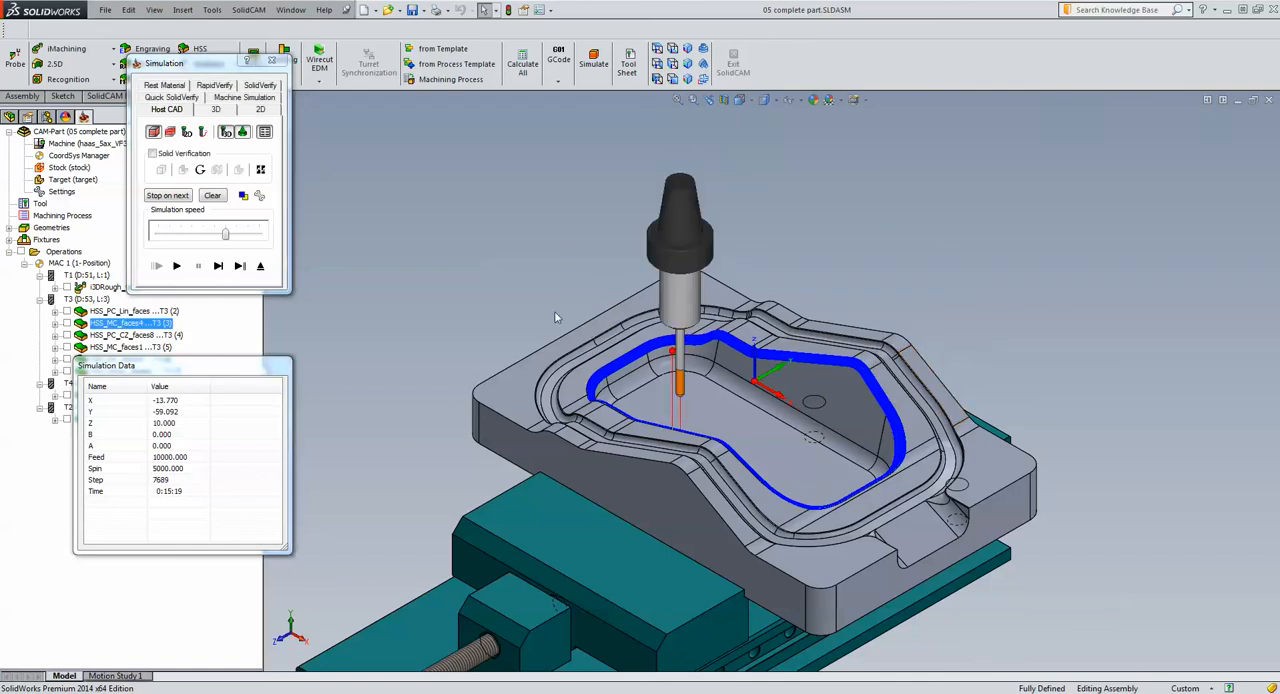
scroll(827, 382, "down", 5)
scroll(827, 375, "down", 2)
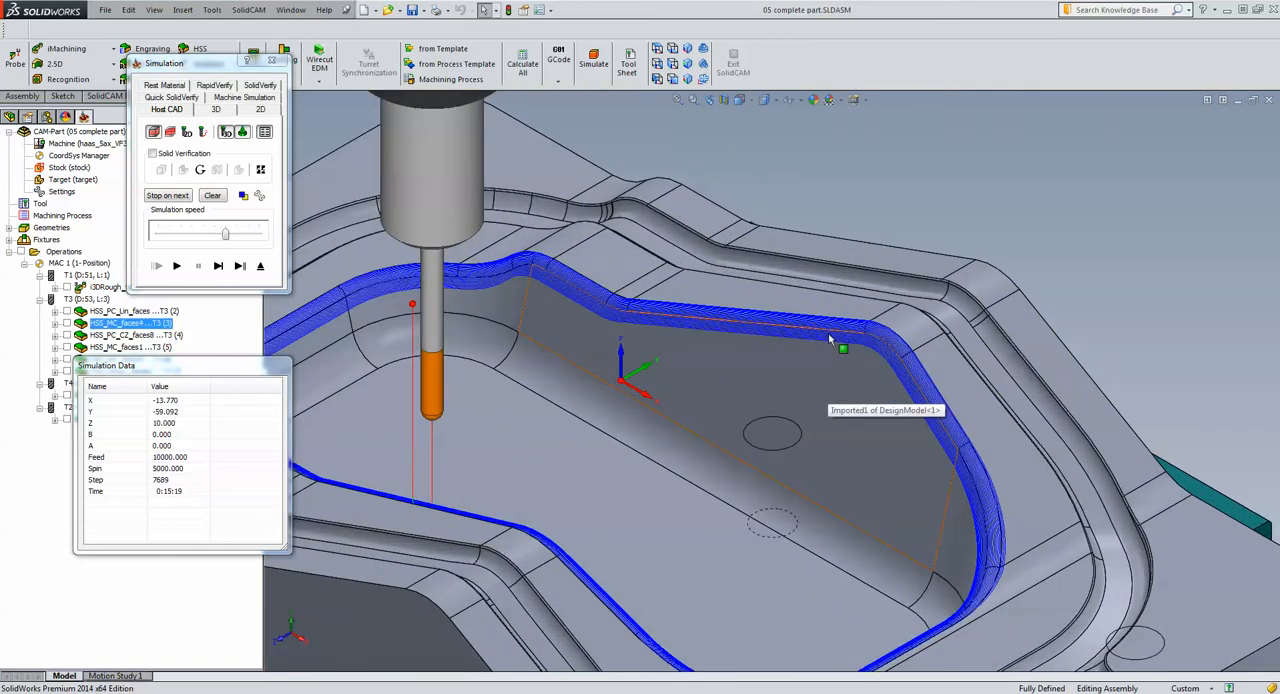
left_click(260, 265)
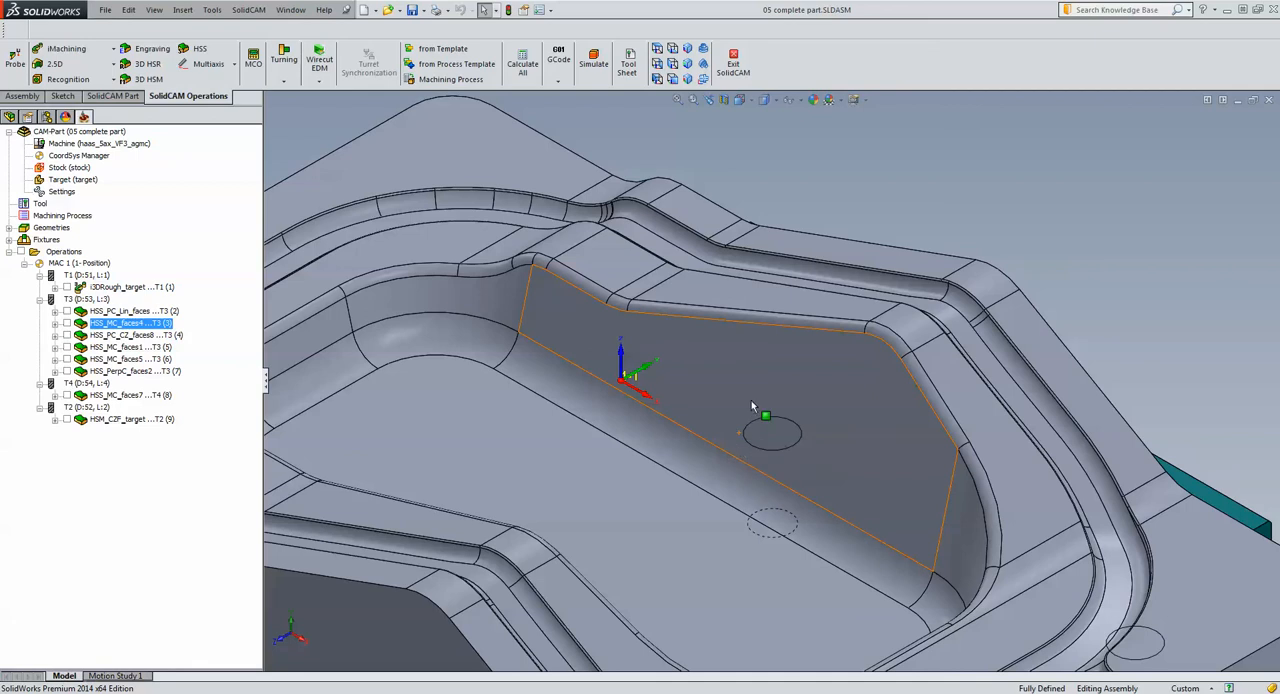
Examine the flat side wall of the pocket and the wall opposite it on the model
left_click(694, 409)
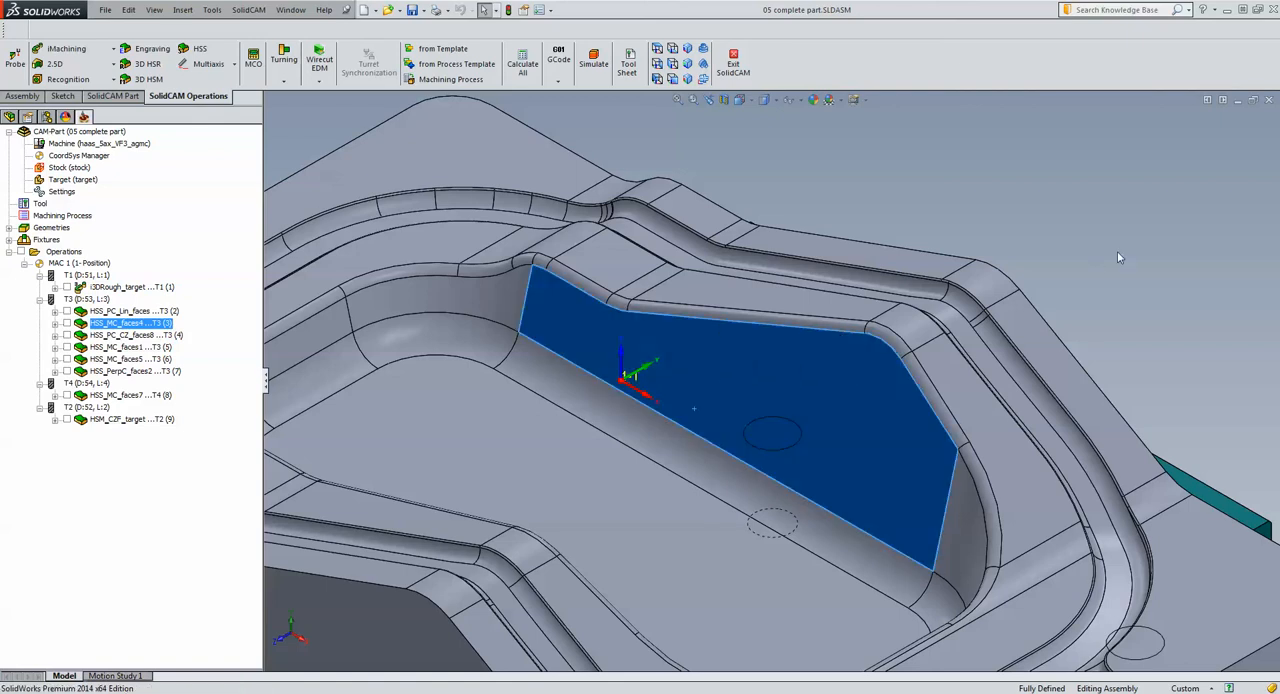
middle_click_drag(1117, 251, 587, 510)
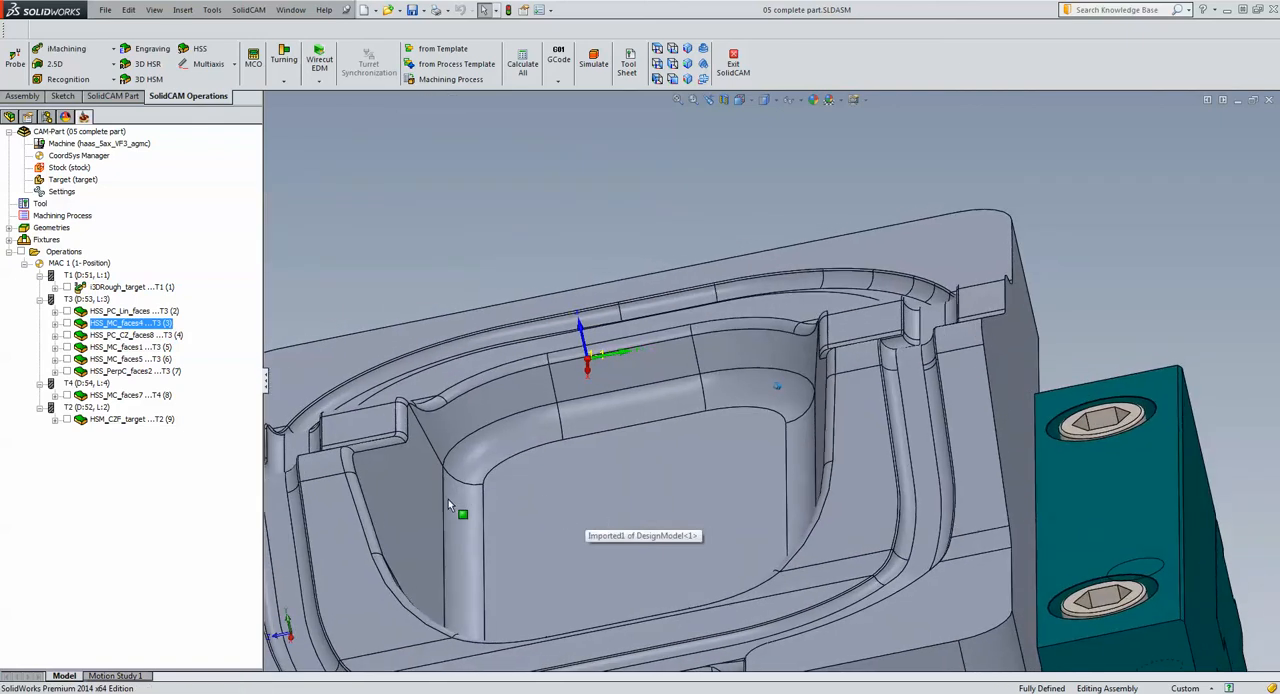
middle_click_drag(448, 502, 417, 513)
left_click(418, 513)
middle_click_drag(777, 511, 1115, 241)
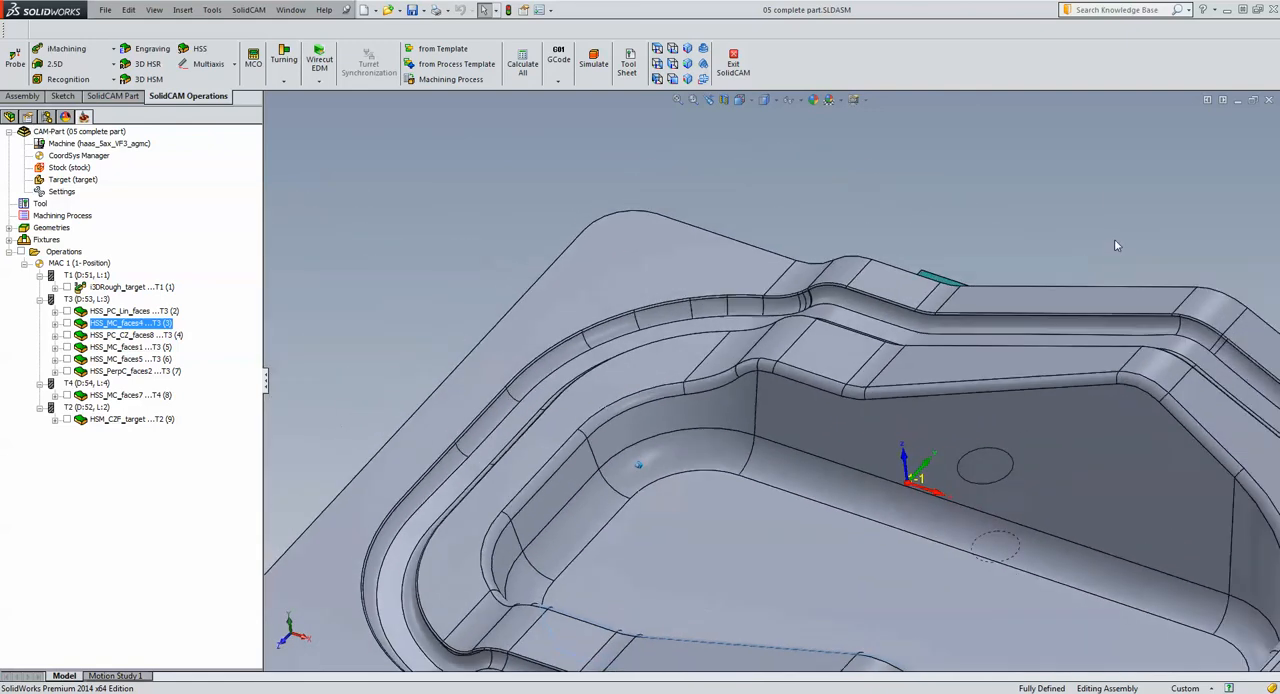
key("f")
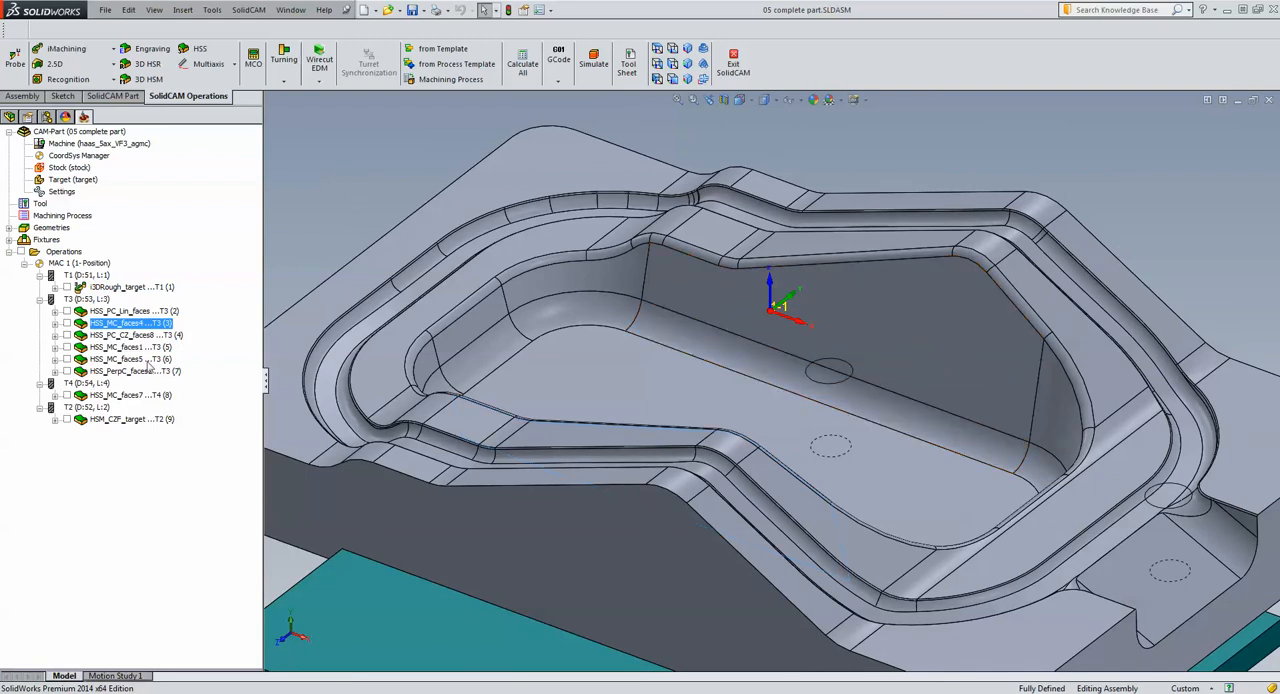
Open the HSS_PC_CZ_faces8 constant Z parallel cuts operation, and show its faces8 drive surface on the model
left_click(104, 336)
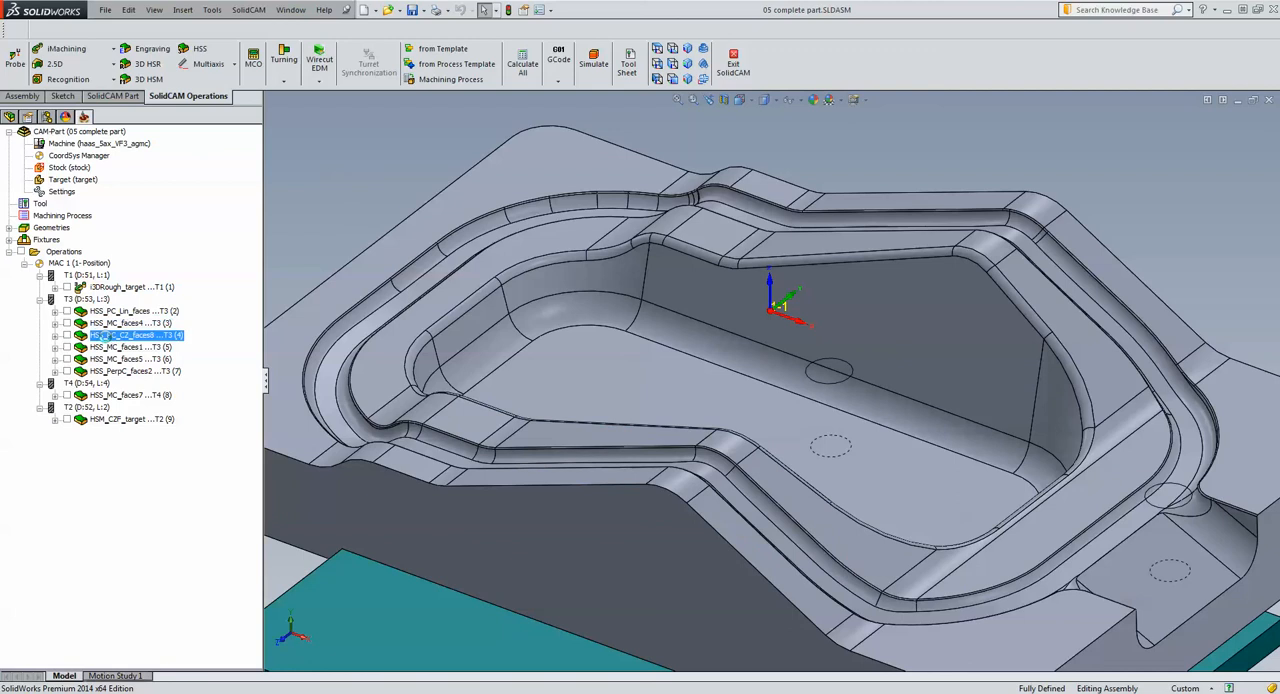
double_click(104, 336)
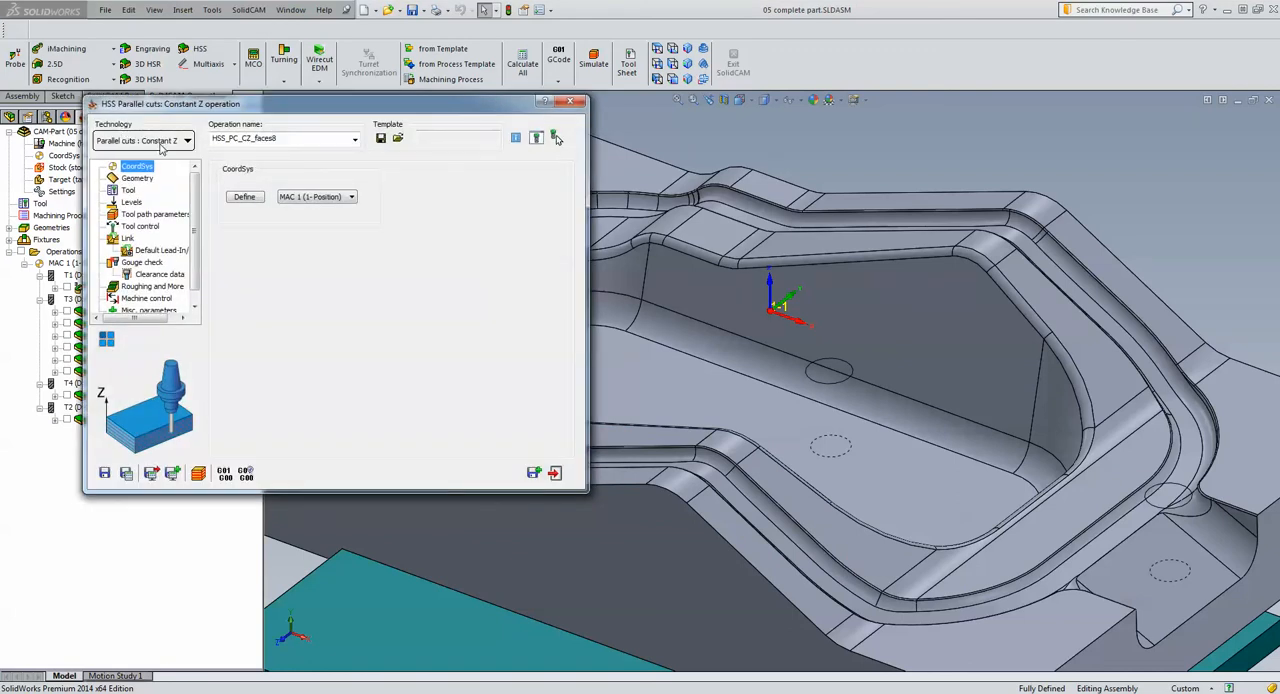
left_click(138, 178)
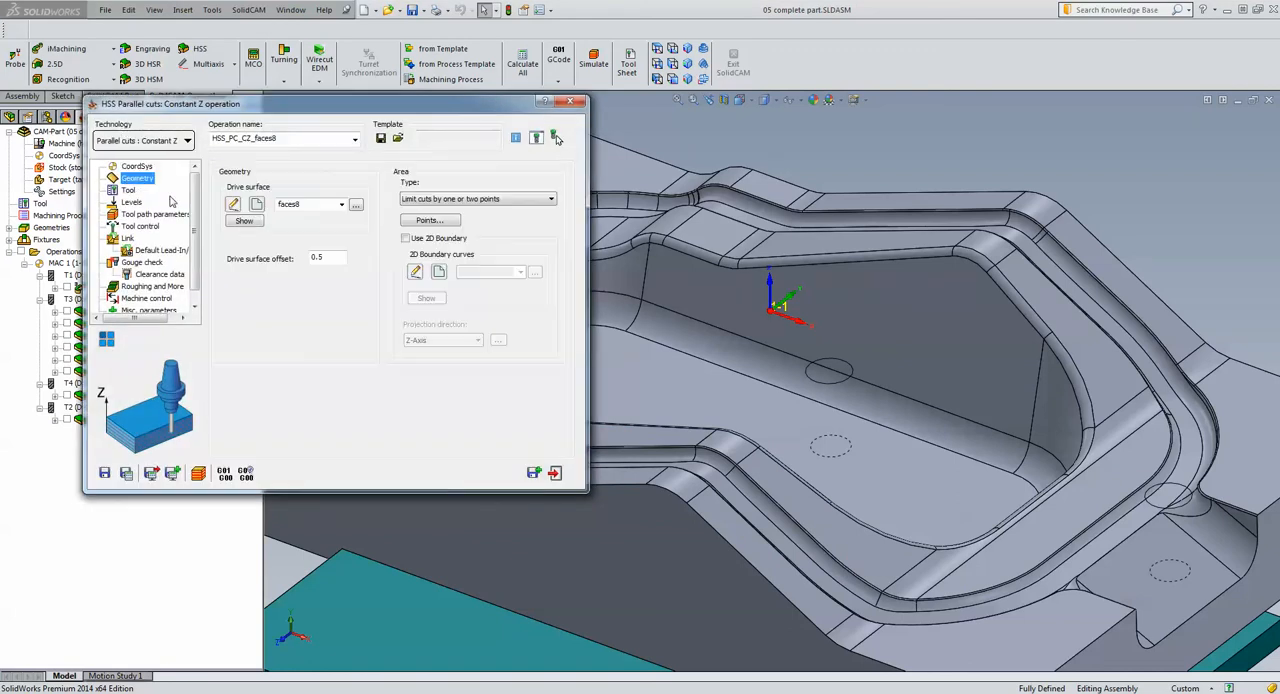
left_click(245, 221)
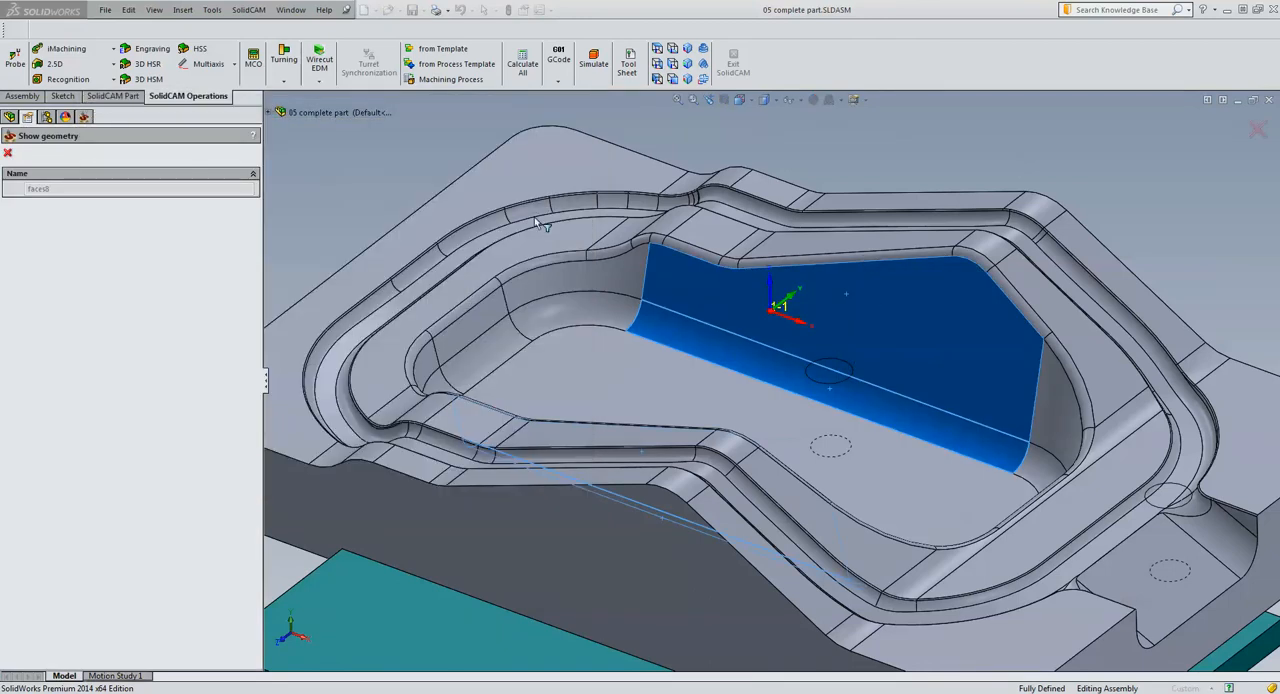
middle_click_drag(869, 171, 250, 160)
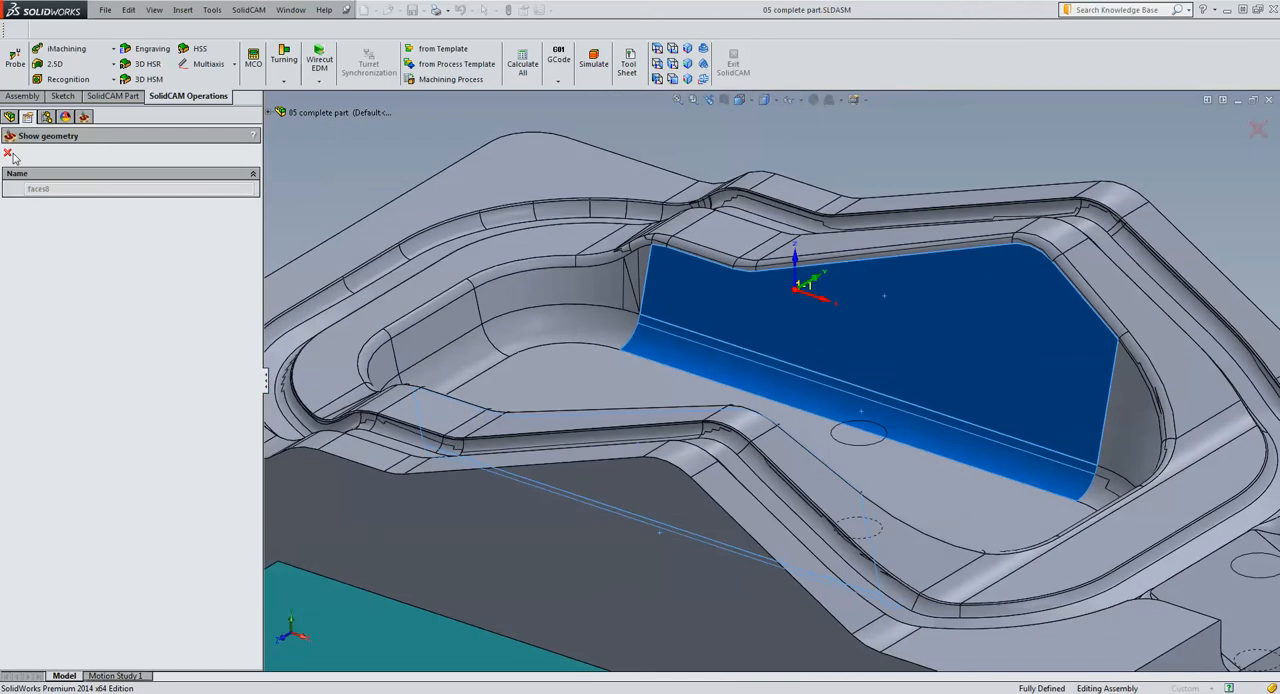
left_click(8, 153)
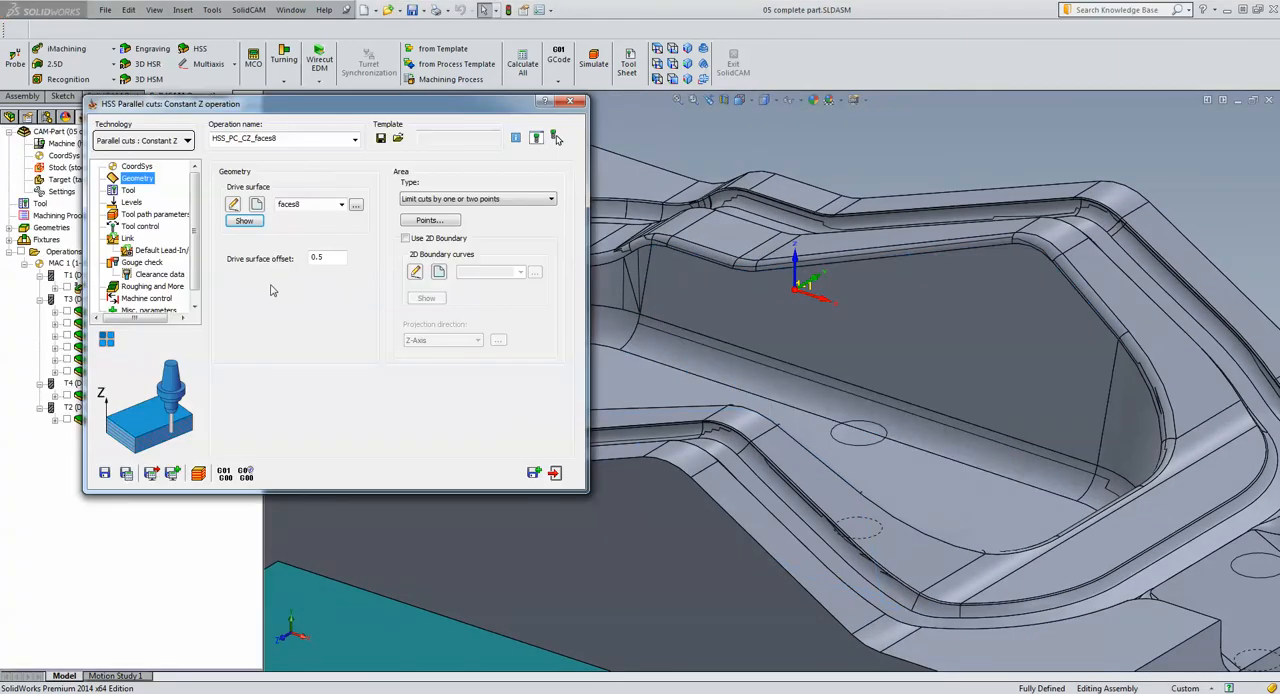
Review the two points limiting the constant Z cuts, and the operation's Roughing and More settings
left_click(429, 220)
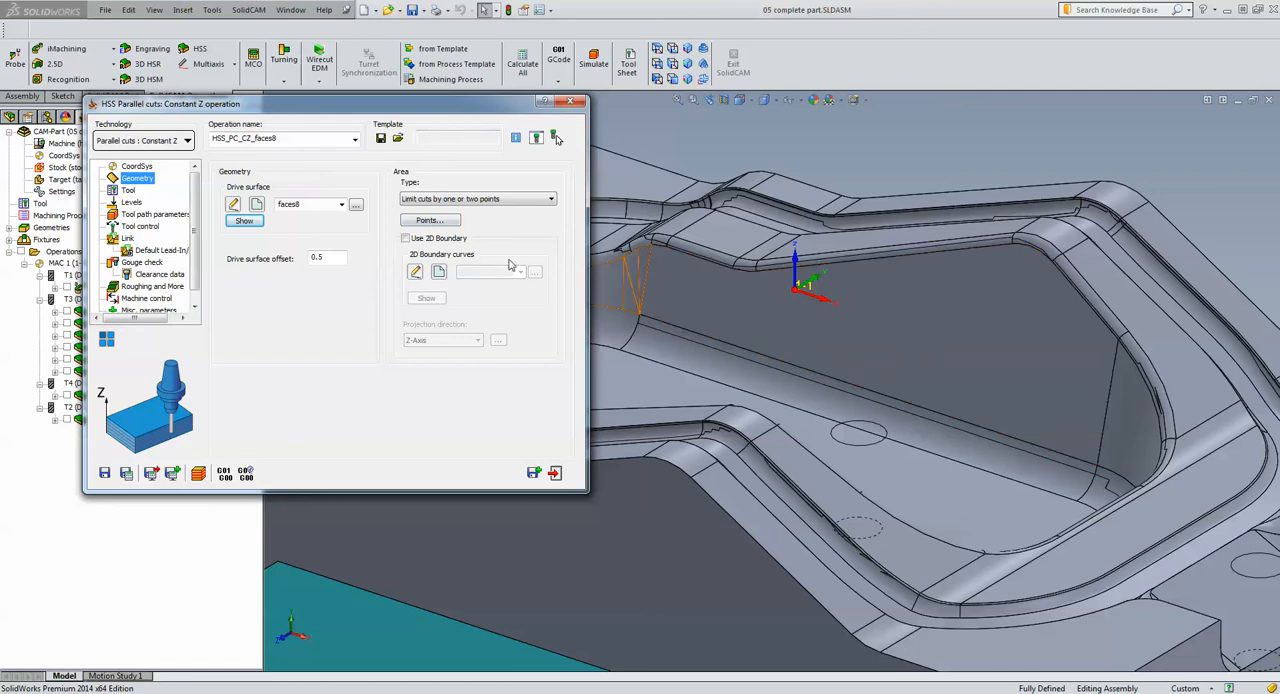
left_click(429, 220)
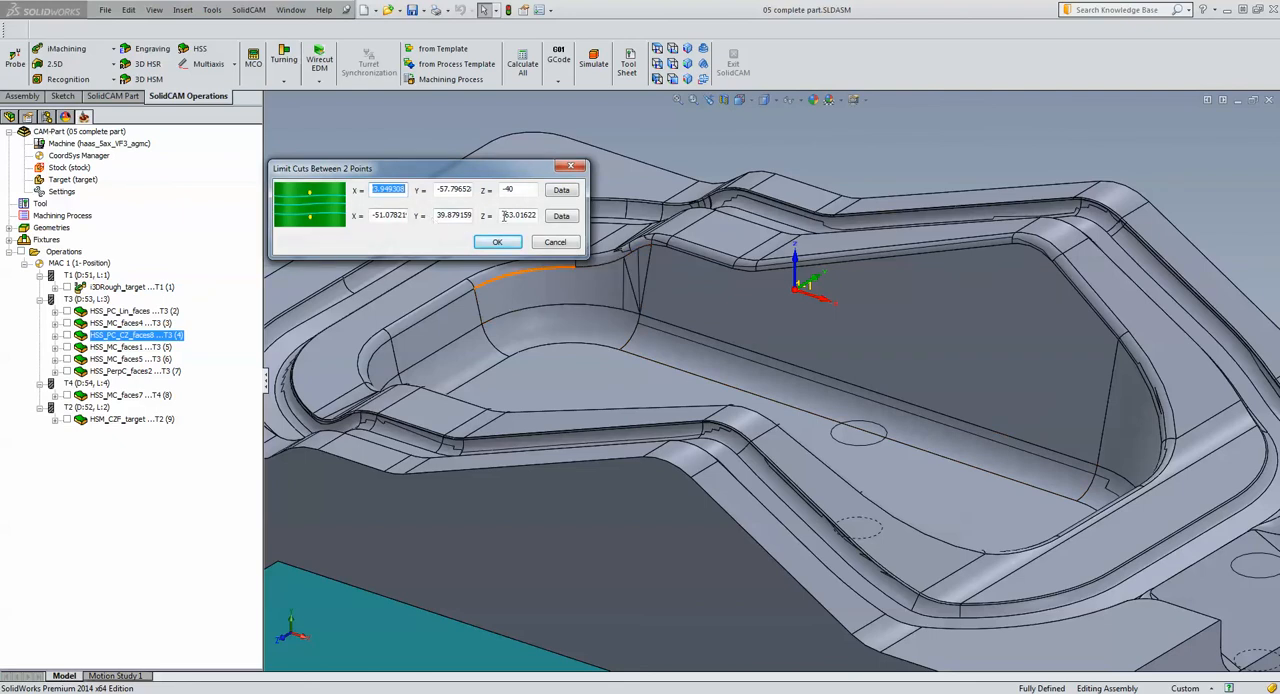
left_click(521, 190)
left_click(499, 243)
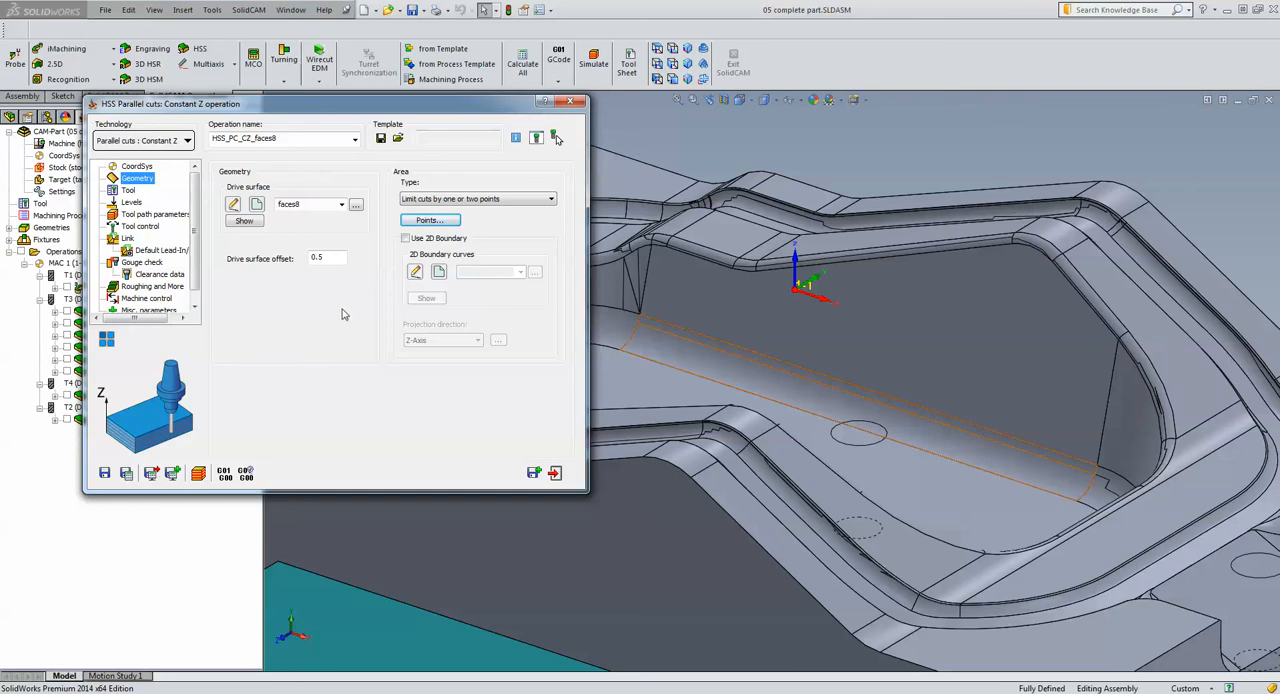
left_click(155, 287)
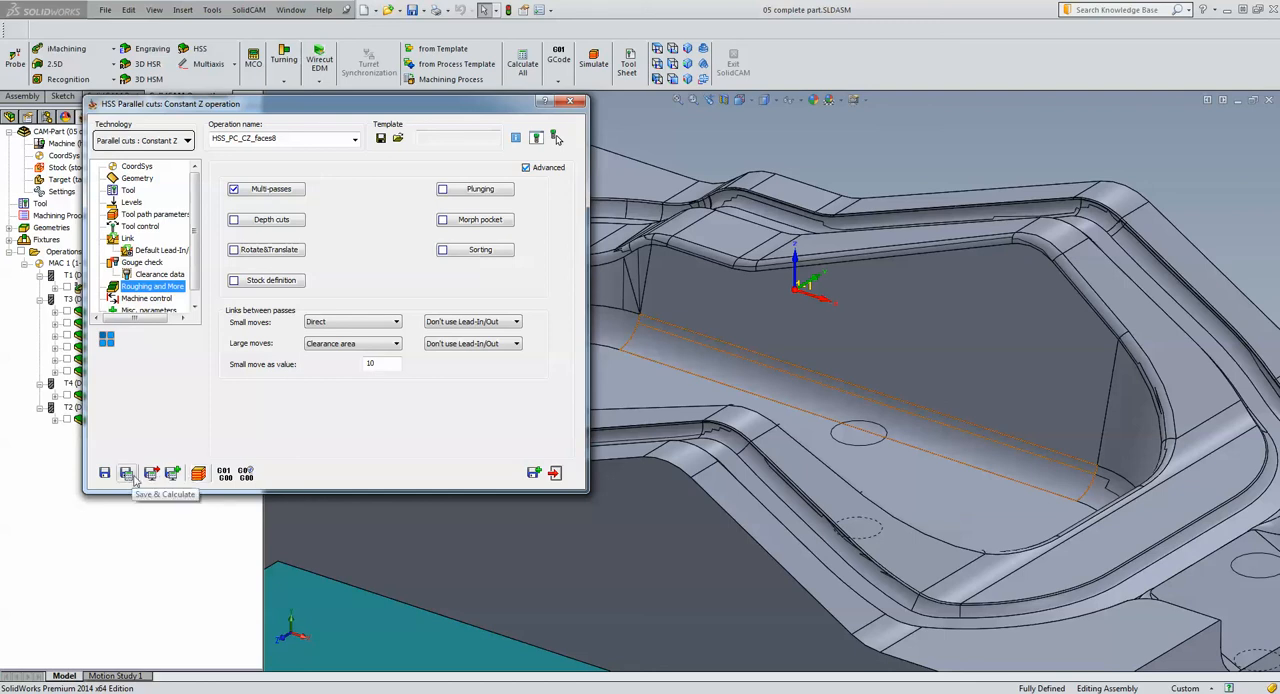
Simulate the constant Z operation in Quick SolidVerify, and examine the material removed along the pocket wall
left_click(199, 473)
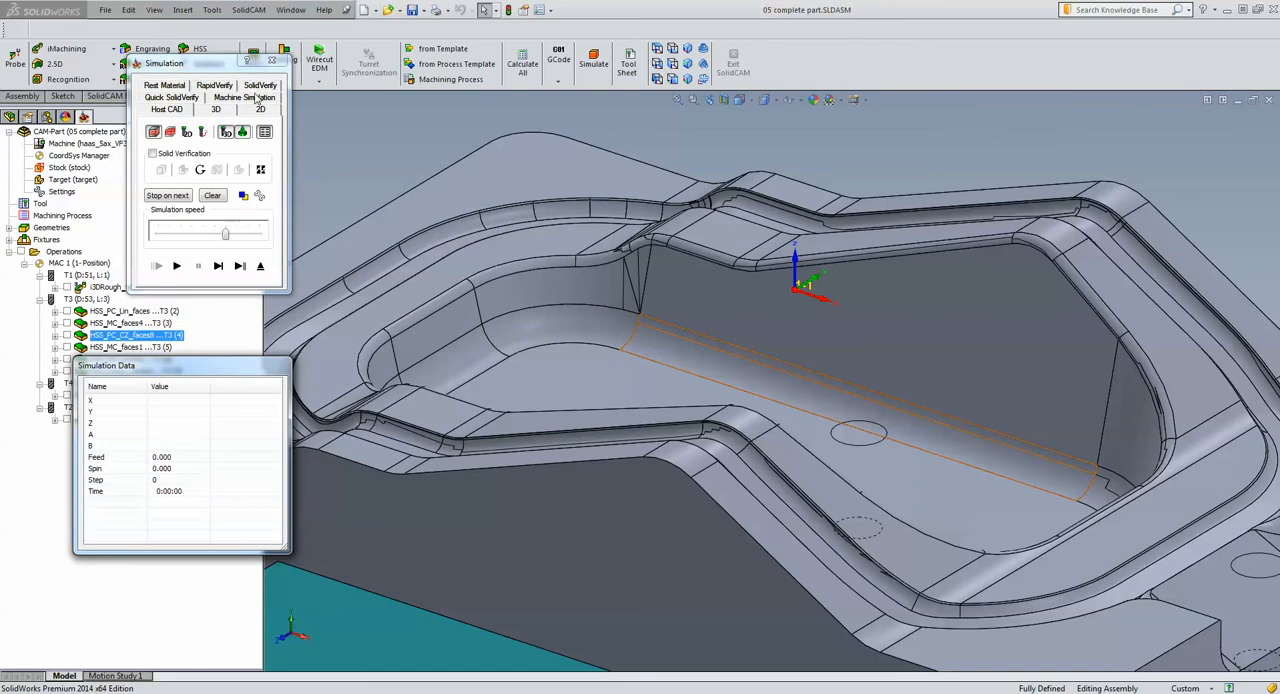
left_click(190, 98)
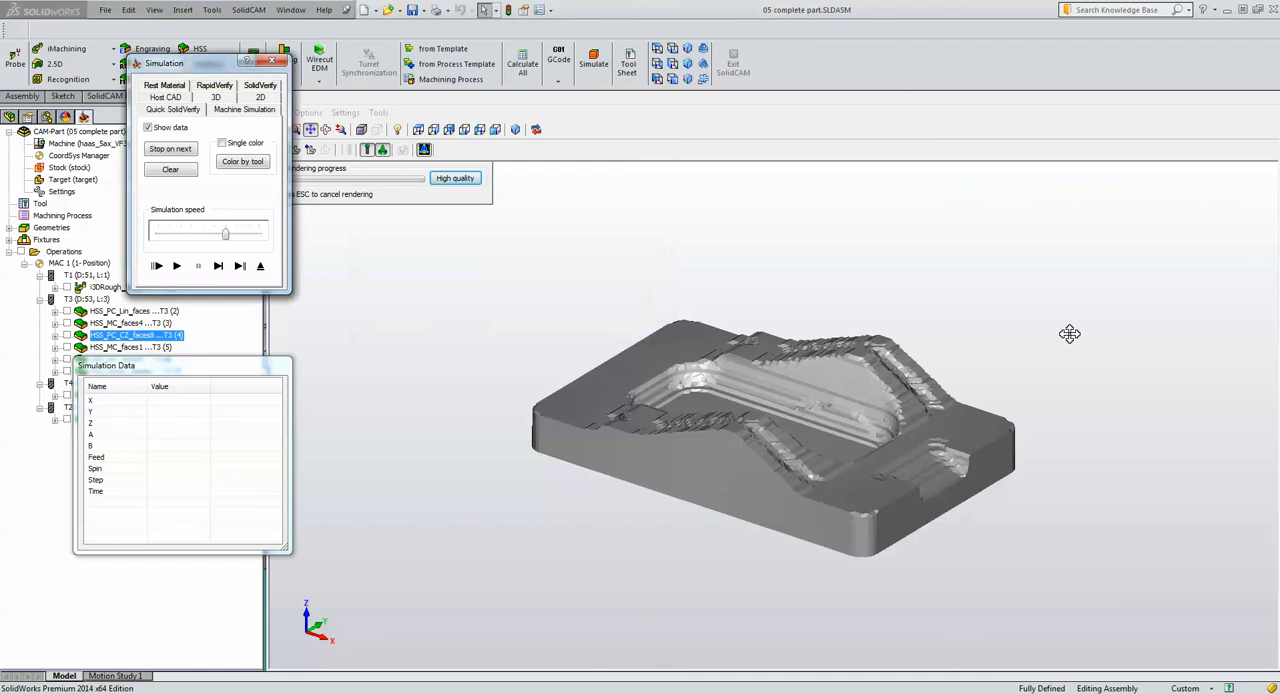
left_click_drag(1018, 334, 988, 354)
left_click(176, 266)
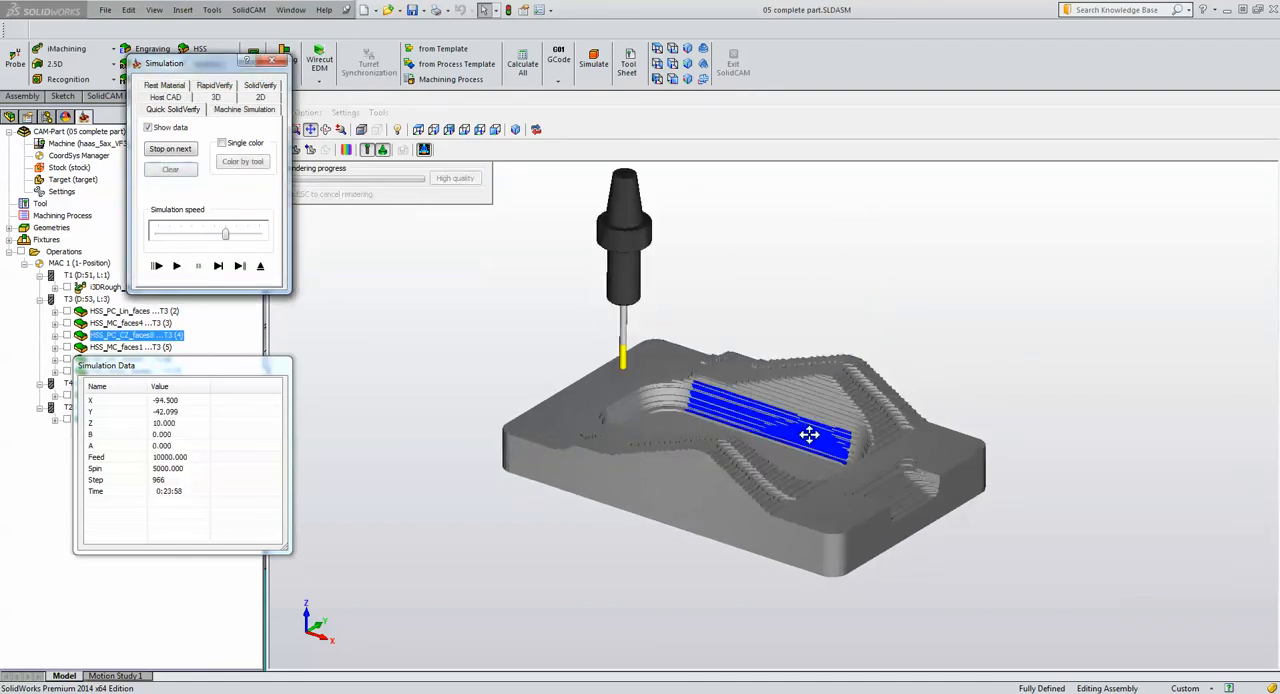
middle_click_drag(1019, 334, 1019, 334)
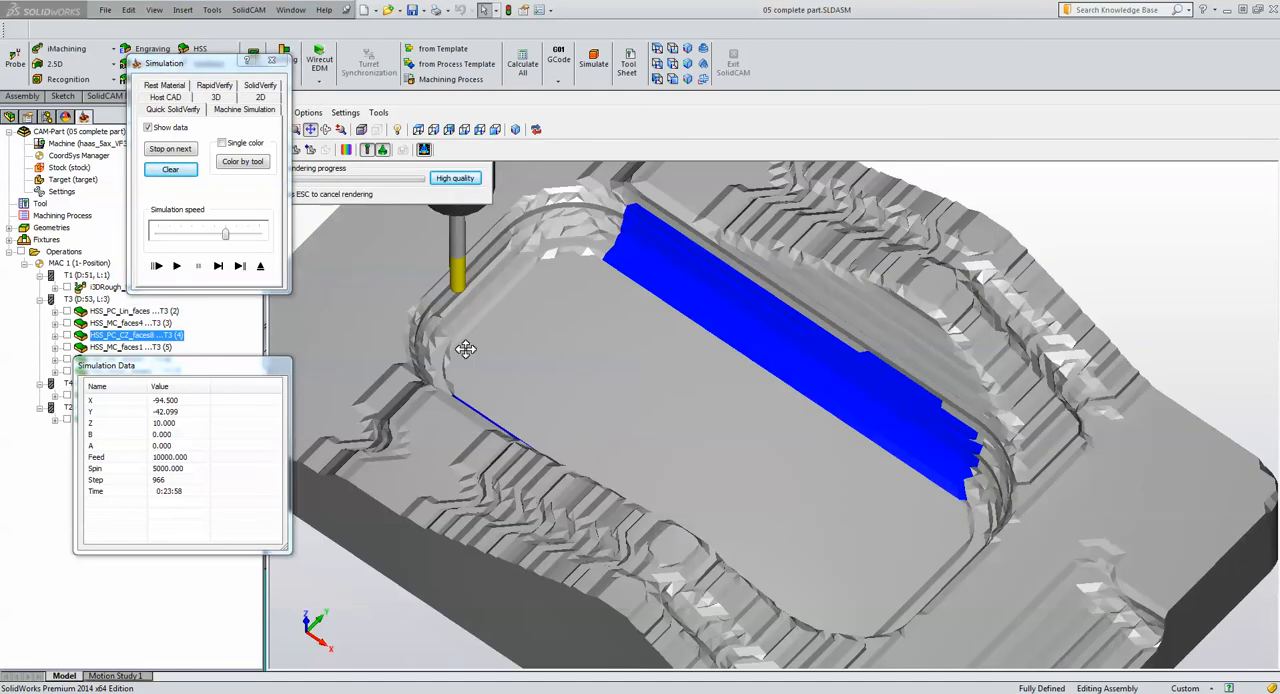
left_click(180, 267)
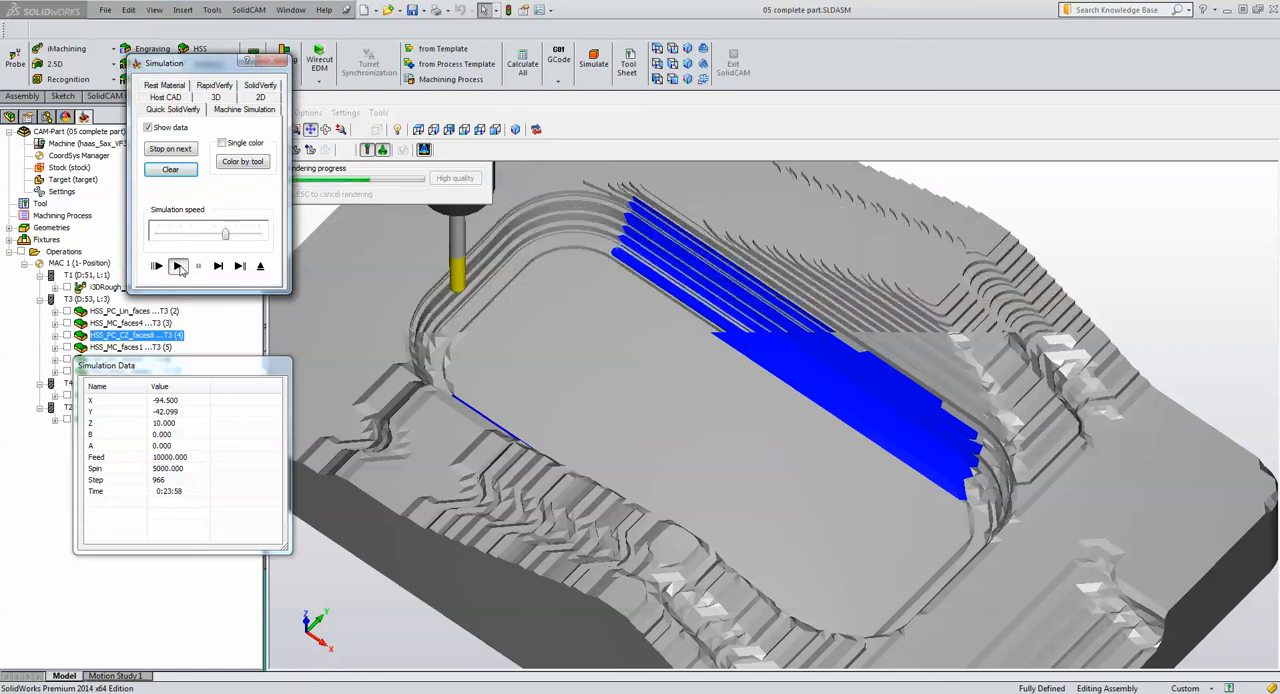
left_click(180, 268)
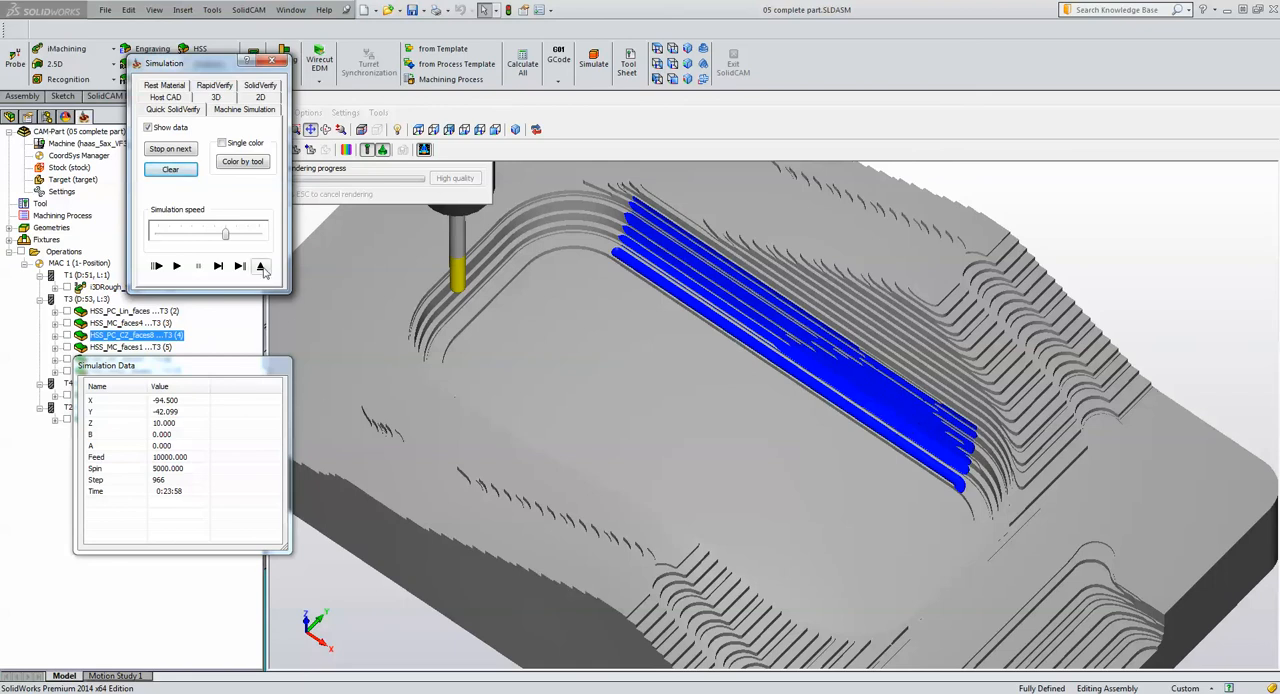
Simulate the constant Z toolpath in Host CAD, examine its passes along the wall and bottom fillet, and close the operation
left_click(180, 98)
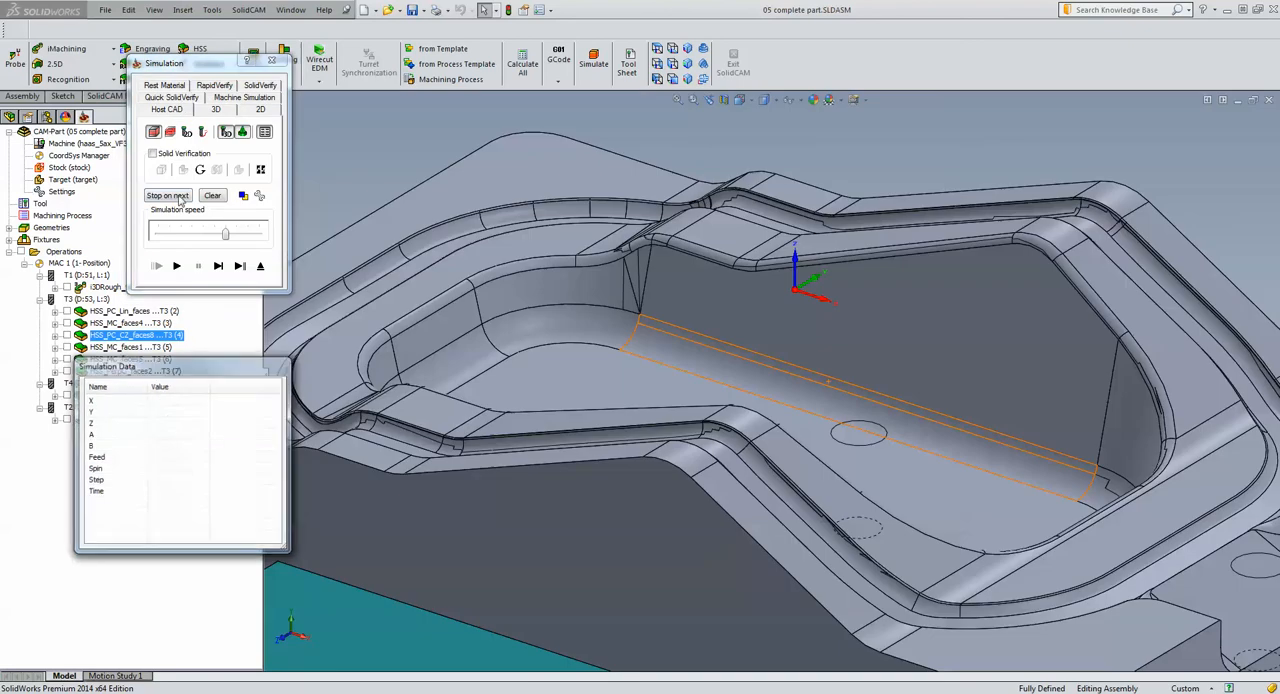
left_click(178, 267)
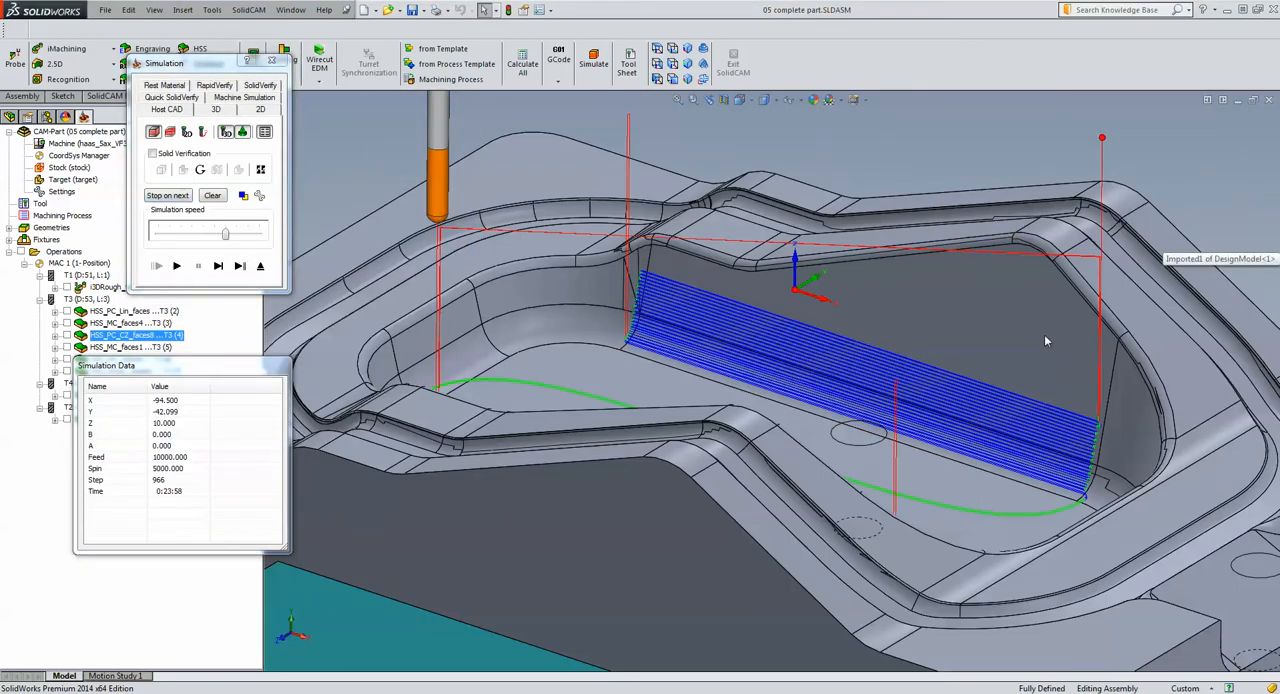
middle_click_drag(1043, 334, 999, 400)
scroll(999, 407, "down", 8)
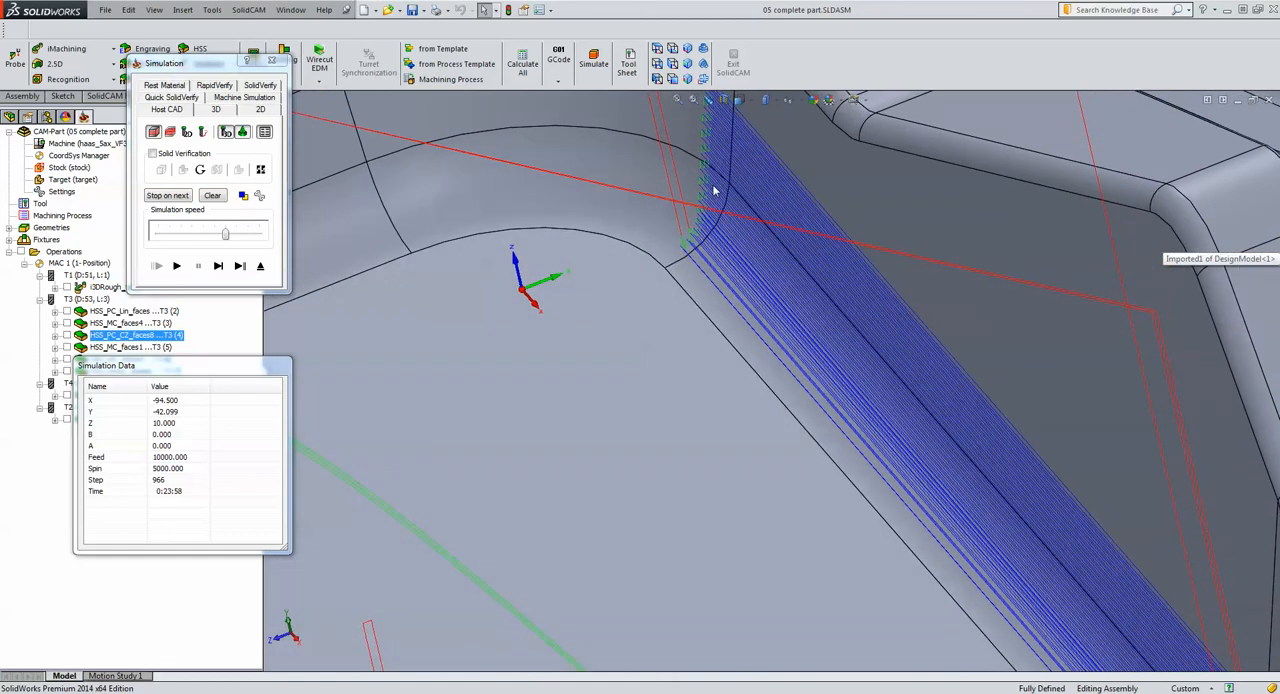
left_click(260, 266)
left_click(555, 473)
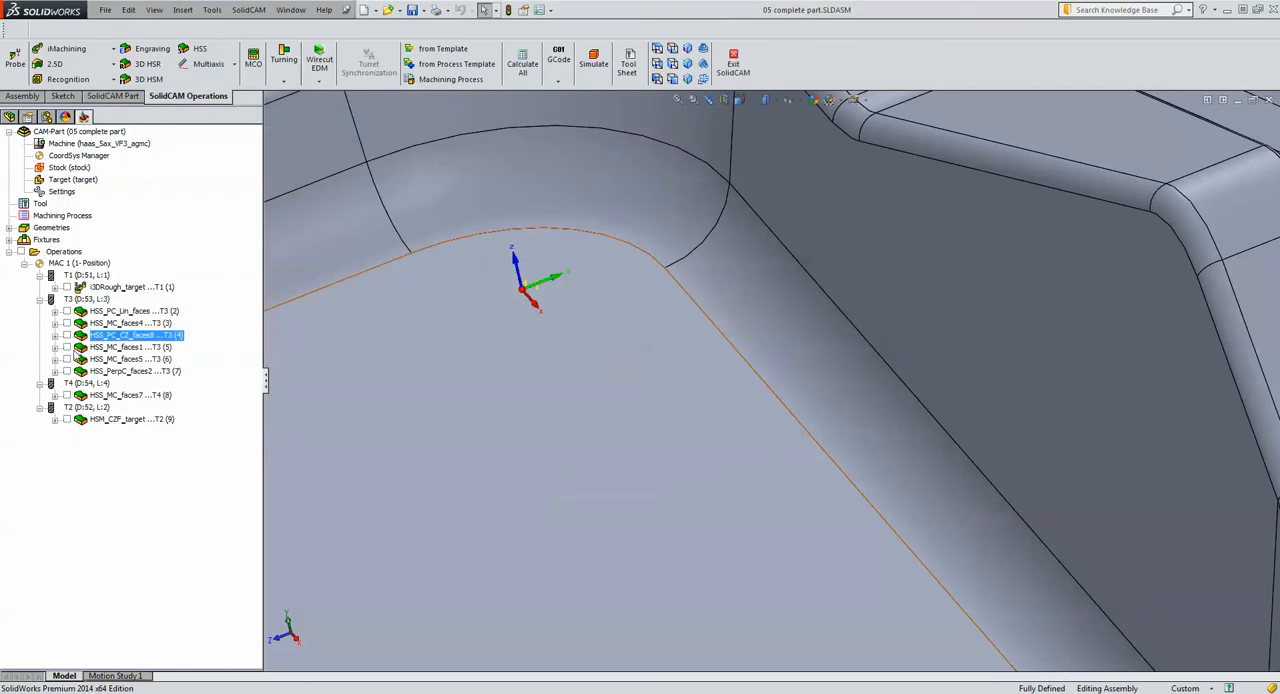
Open the HSS_MC_faces1 morph operation, and show its faces1 drive surface, contour start edge curve and contour5 end edge curve on the model
left_click(80, 348)
double_click(82, 347)
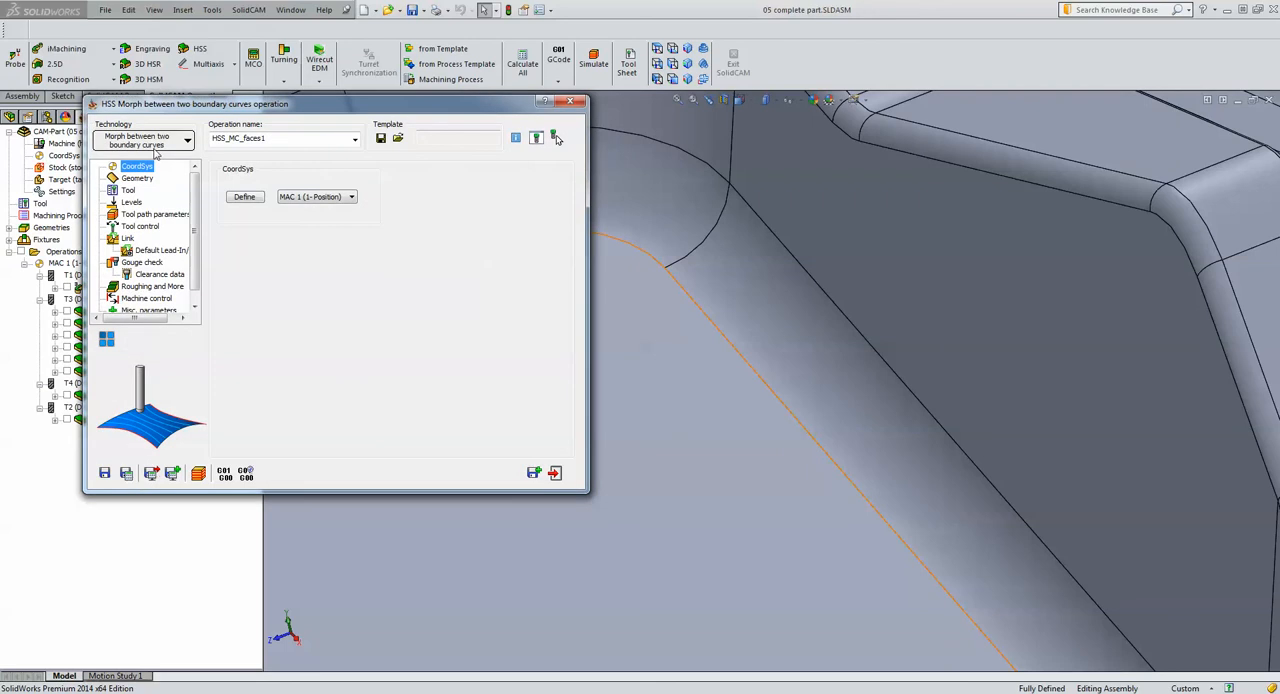
left_click(139, 179)
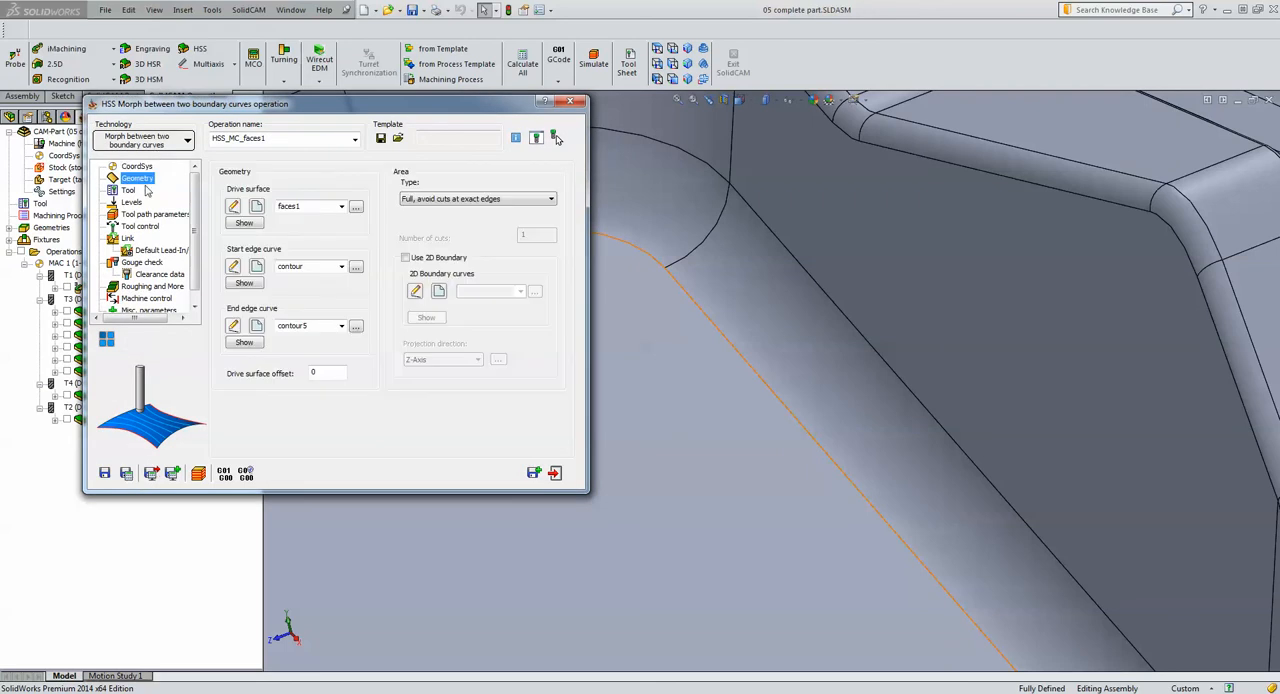
left_click(243, 224)
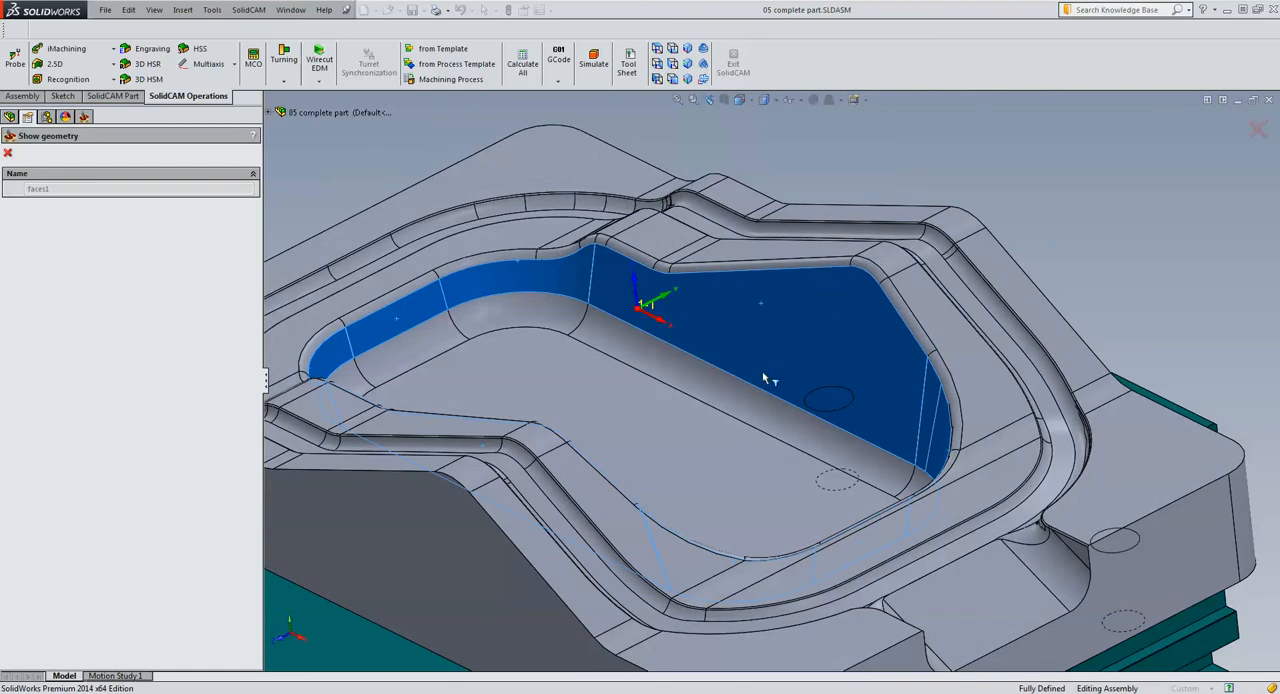
left_click(9, 153)
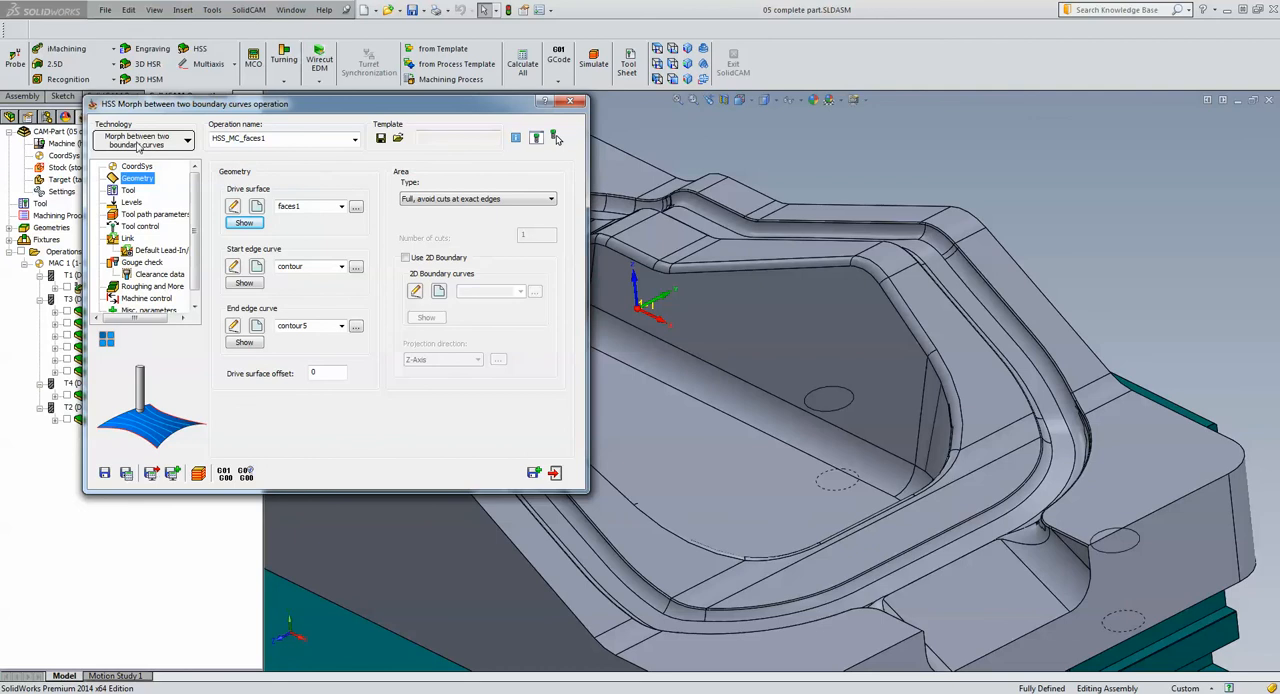
left_click(244, 284)
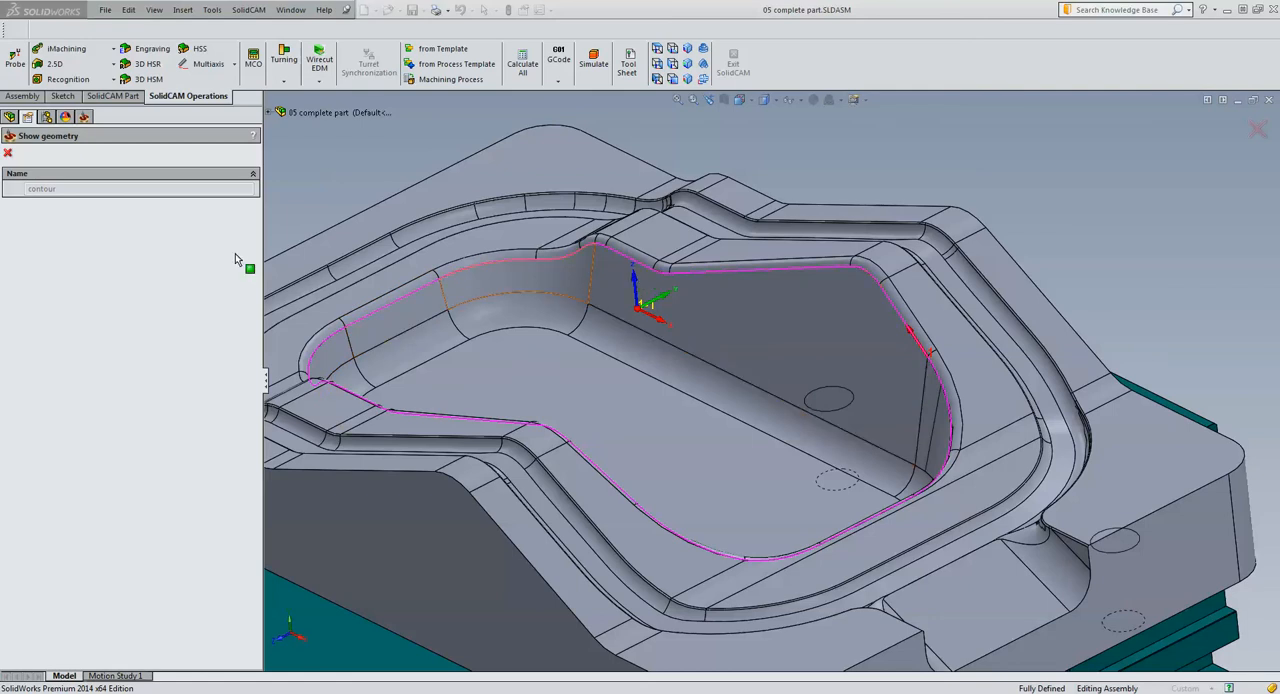
left_click(8, 152)
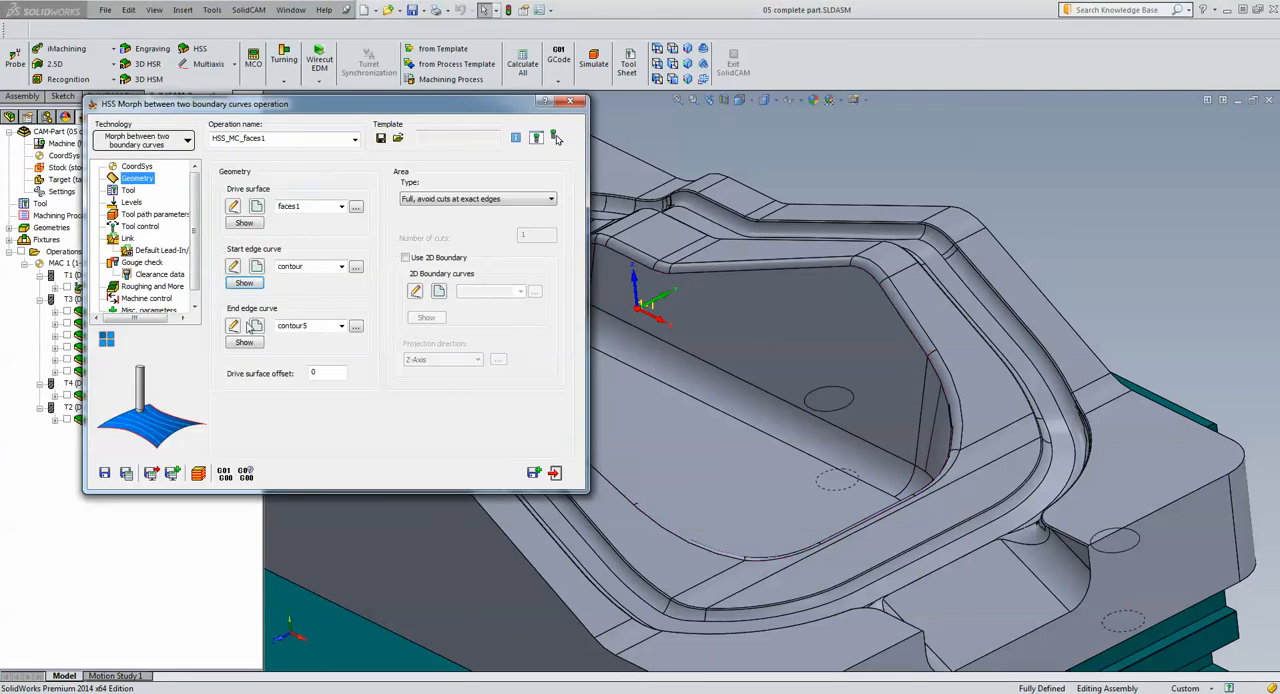
left_click(244, 342)
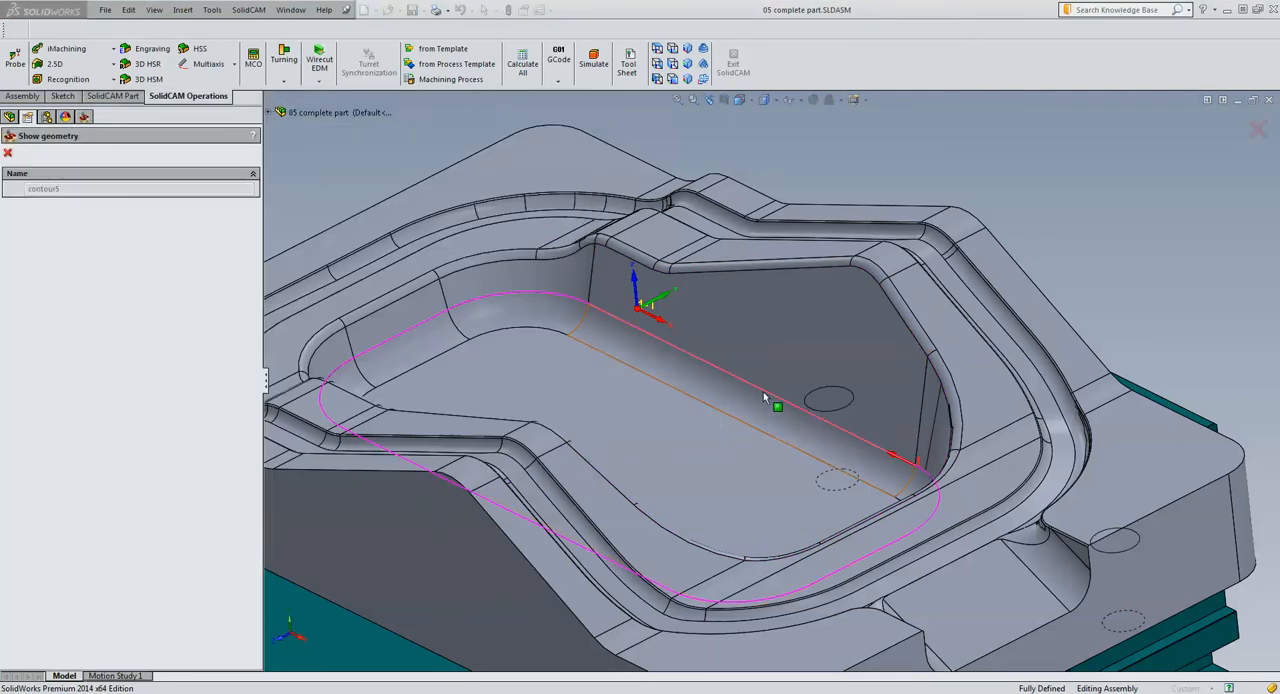
left_click(8, 153)
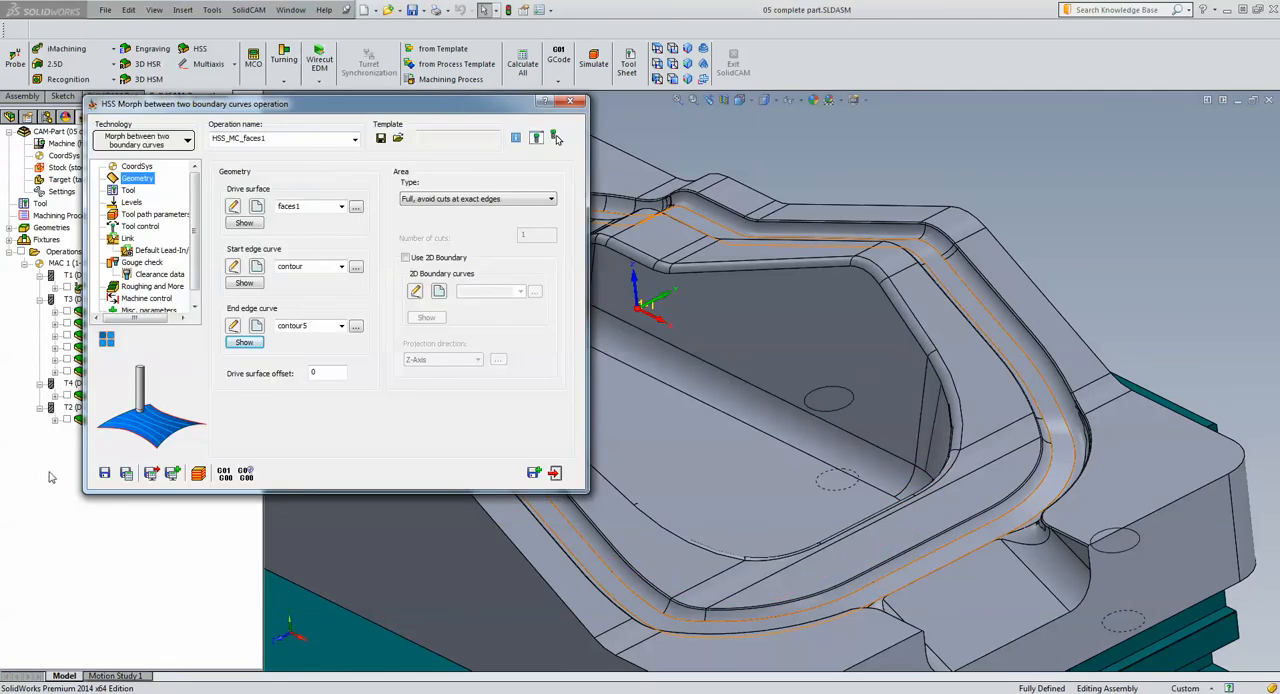
Review the faces1 morph operation's tool, simulate its toolpath along the pocket wall in Host CAD, and close the operation
left_click(128, 191)
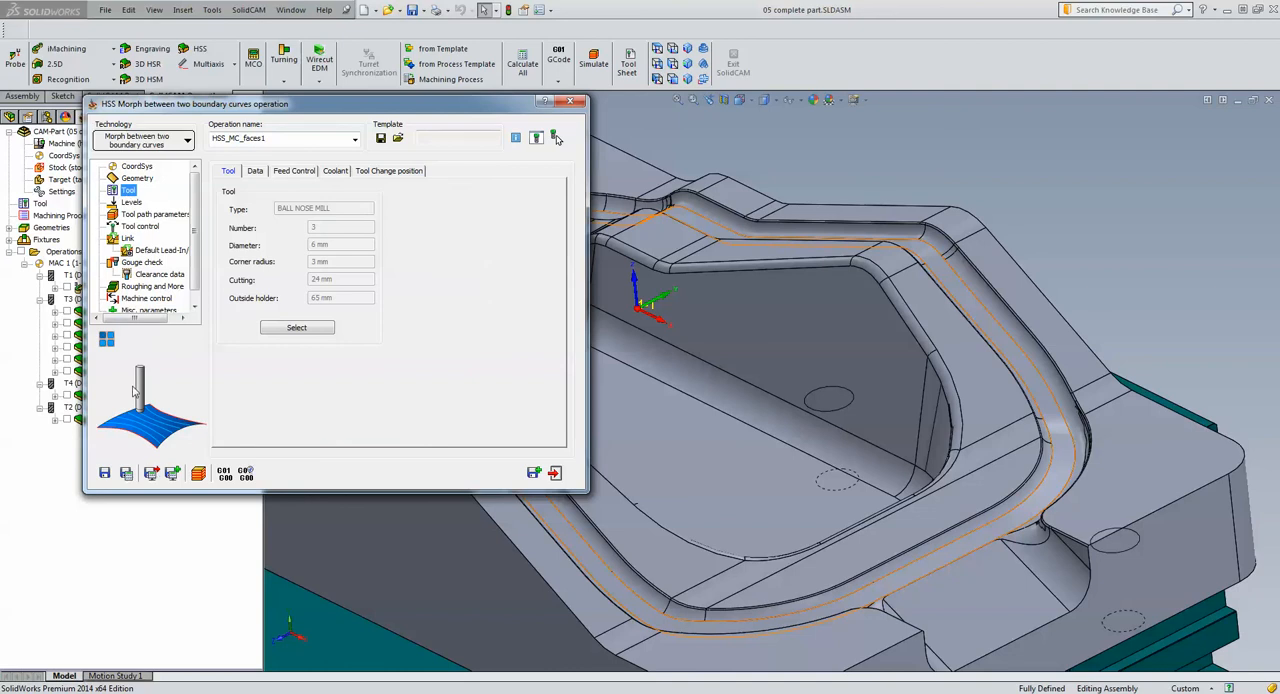
left_click(197, 473)
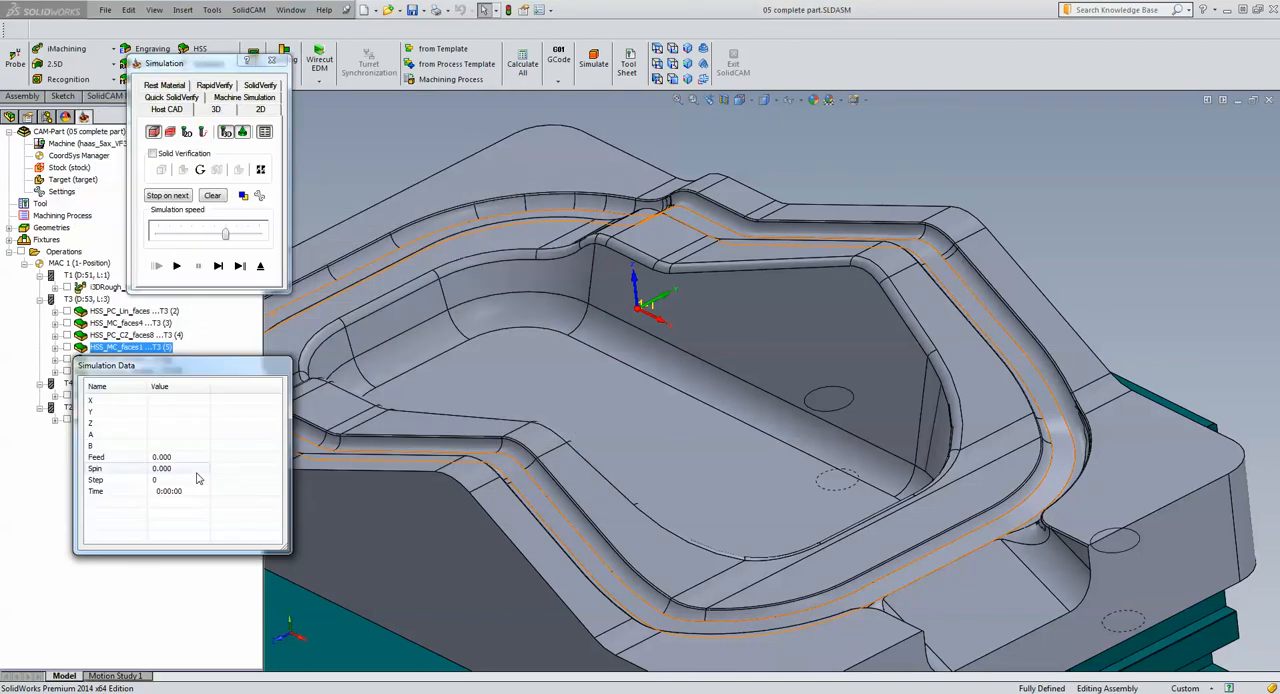
left_click(177, 266)
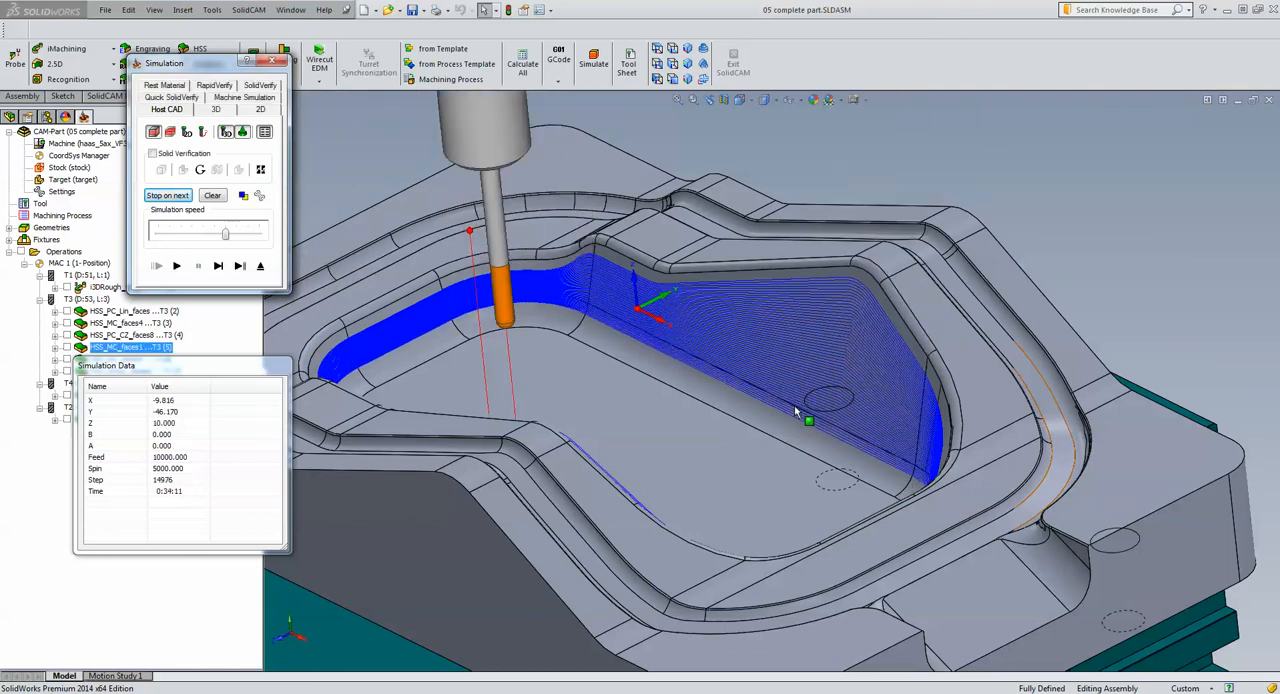
left_click(259, 266)
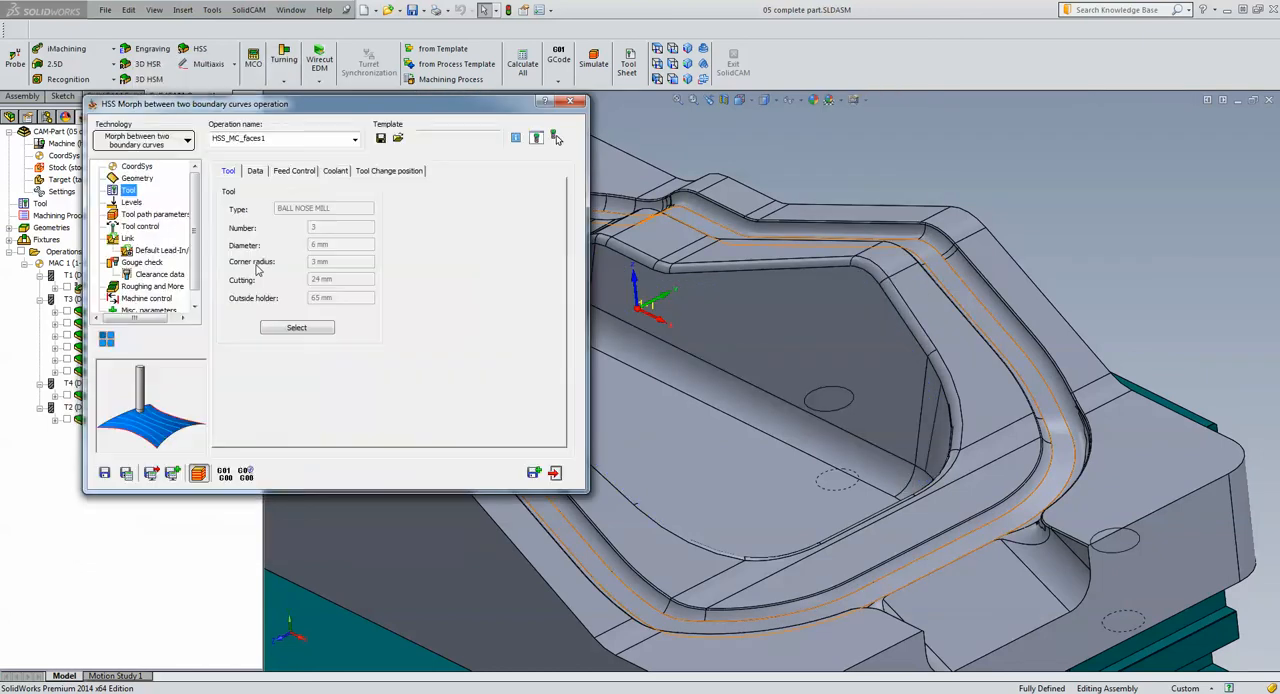
left_click(555, 473)
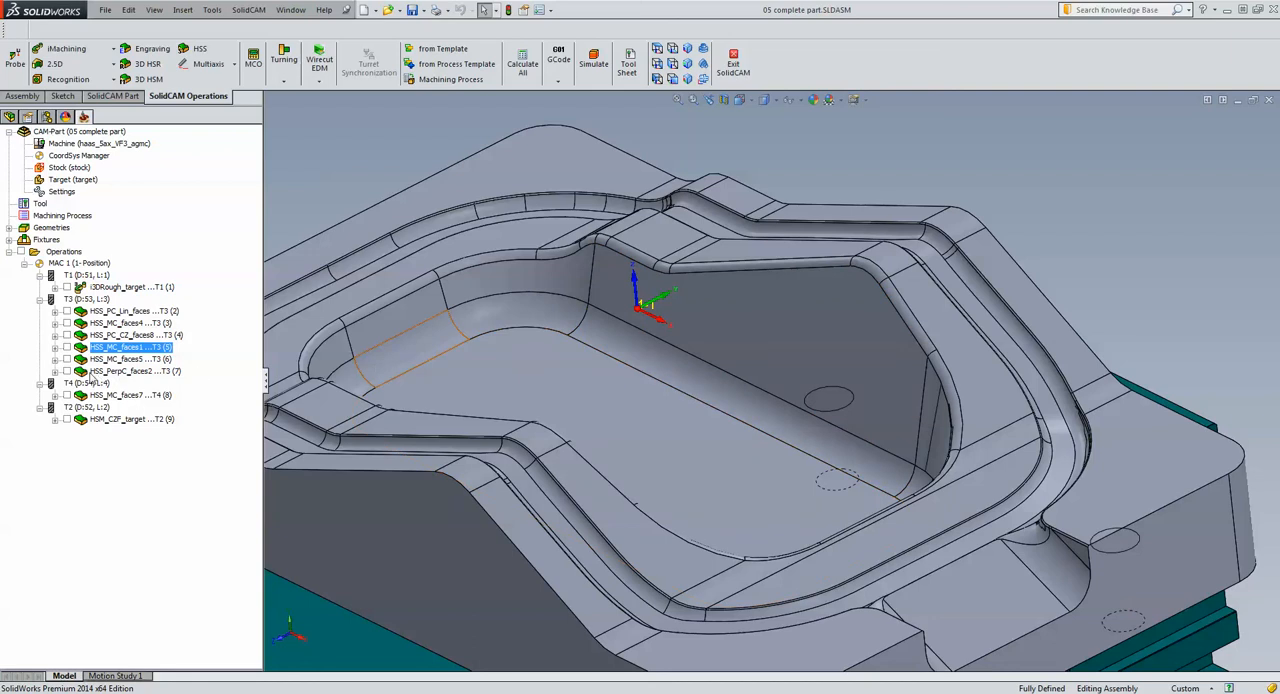
Open the HSS_MC_faces5 morph operation, and show its faces5 drive surface, contour5 start edge curve and contour6 end edge curve on the model
left_click(106, 359)
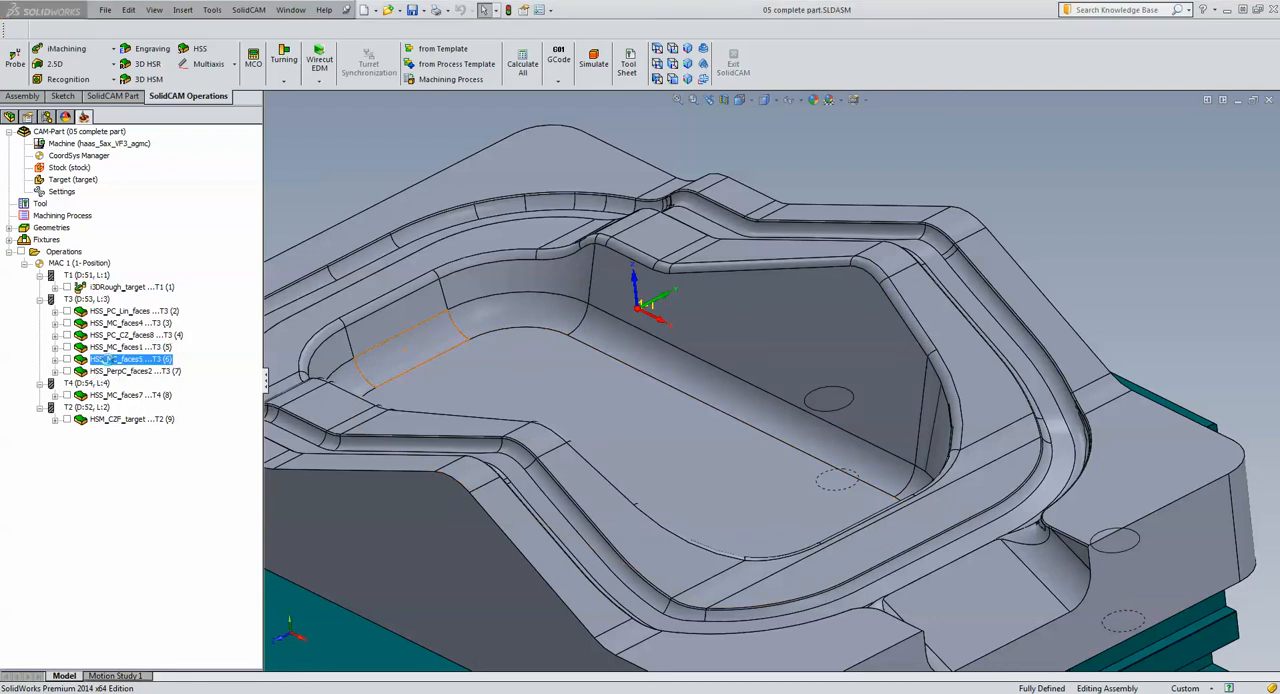
double_click(106, 359)
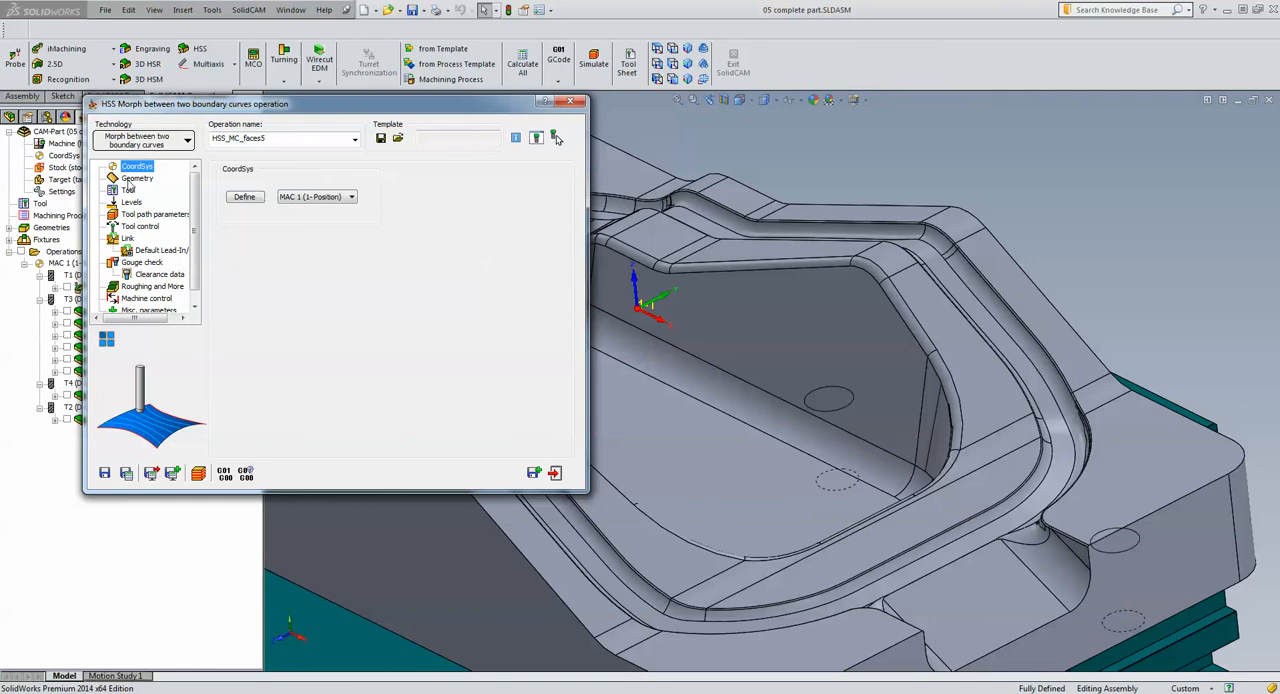
left_click(131, 179)
left_click(234, 223)
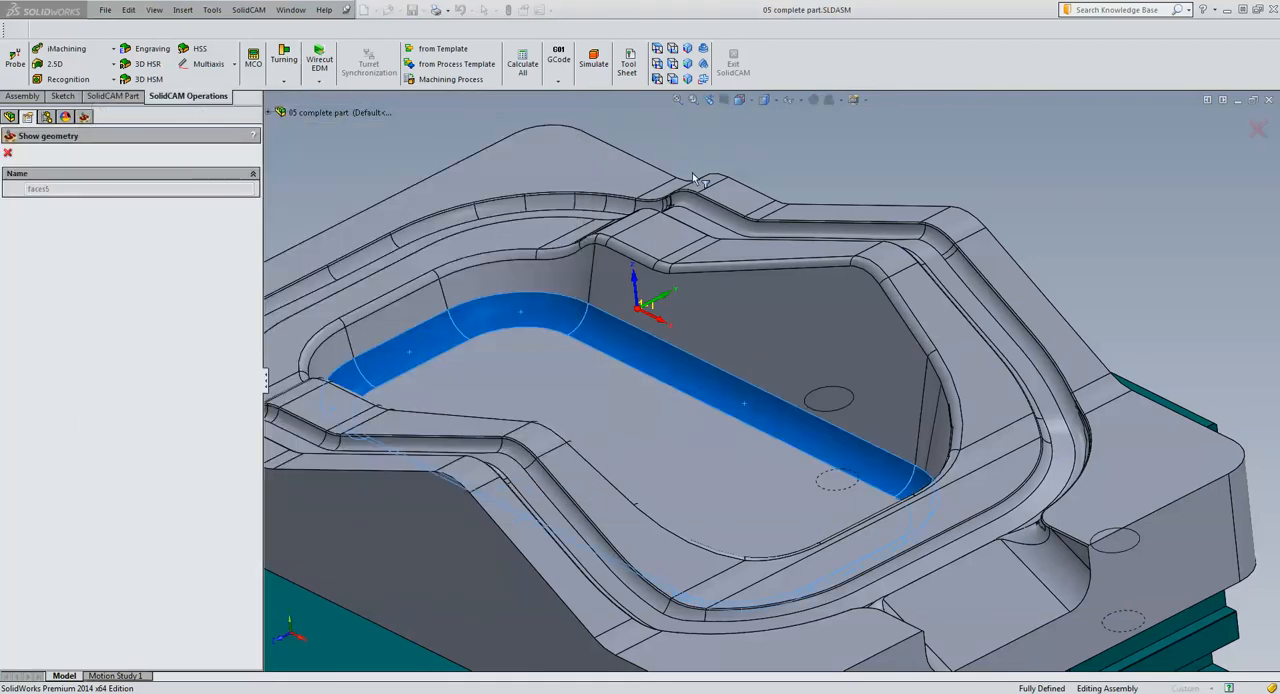
middle_click_drag(1125, 190, 900, 200)
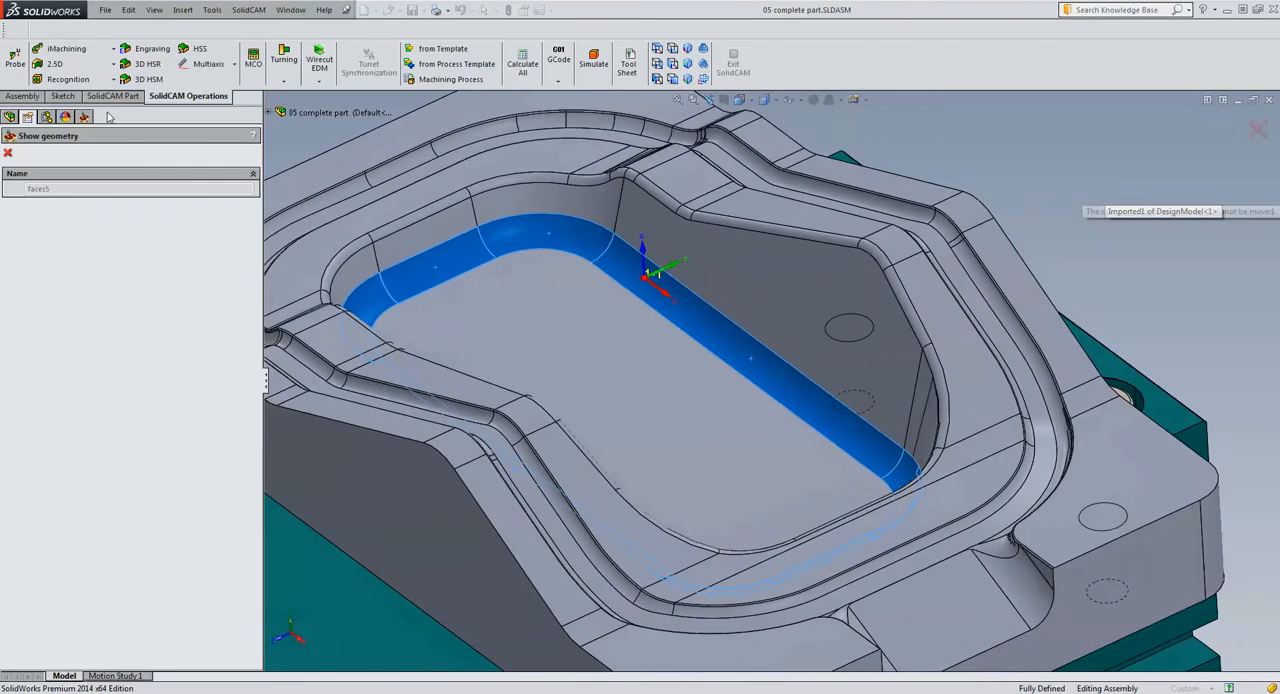
left_click(8, 155)
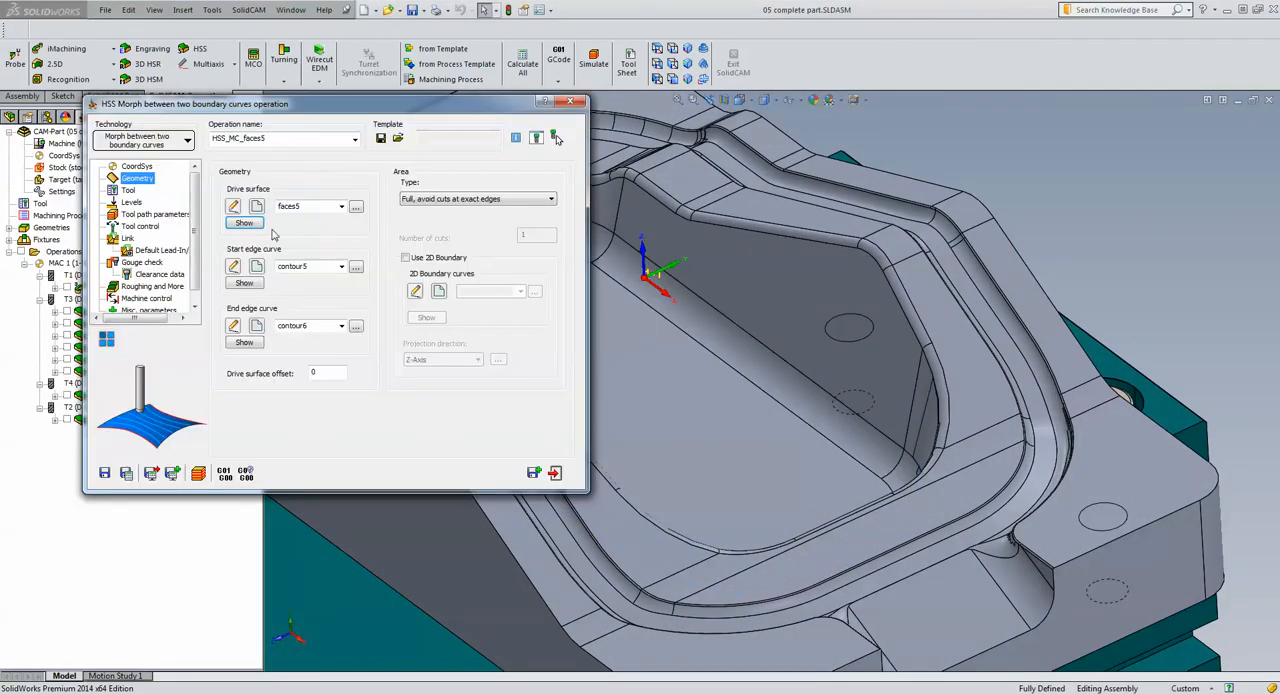
left_click(245, 283)
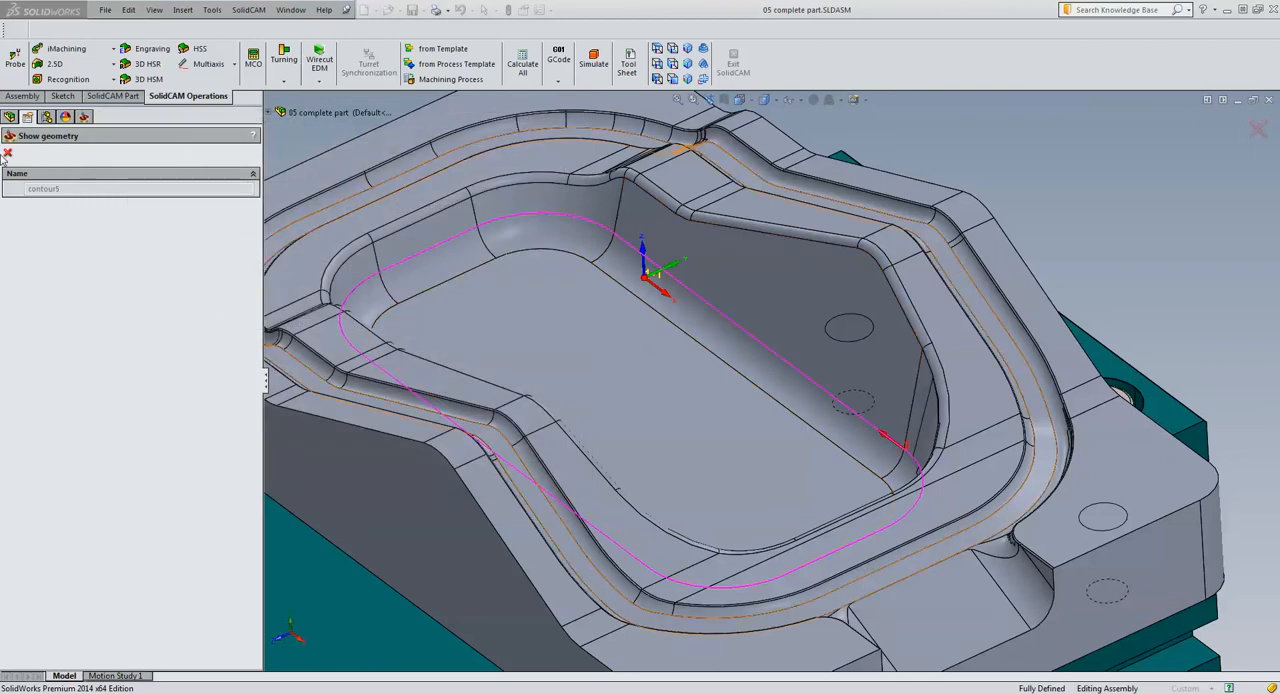
left_click(8, 154)
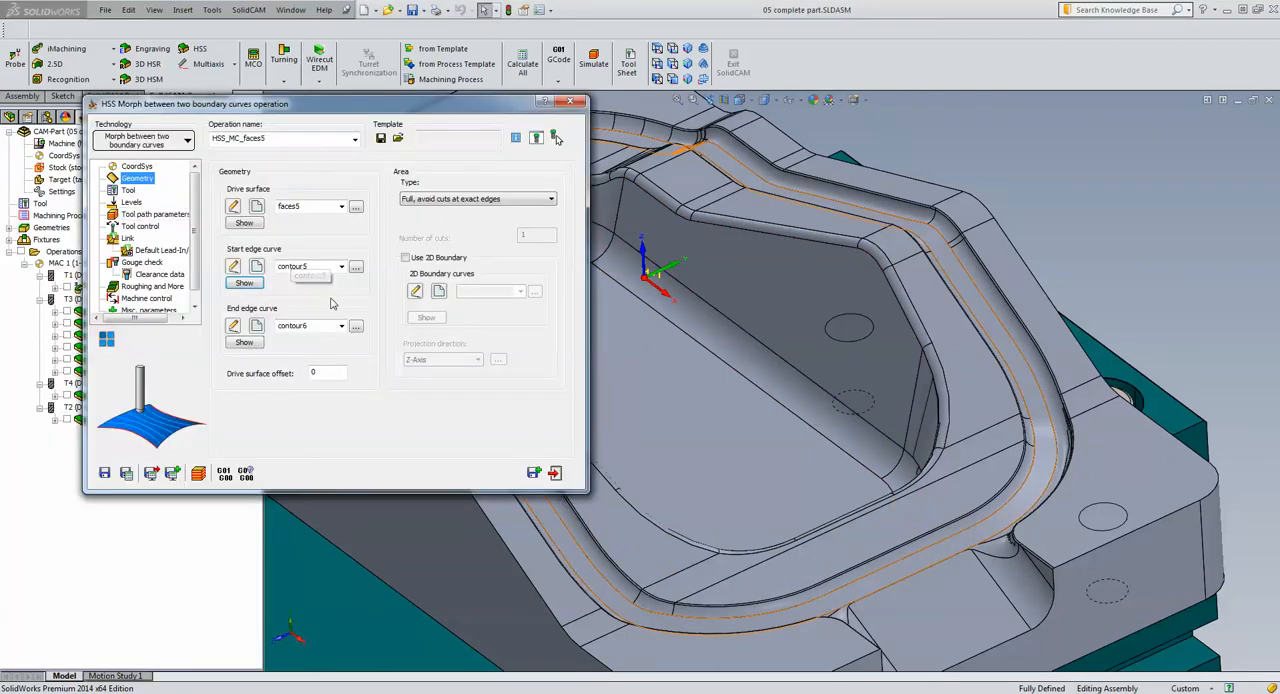
left_click(244, 342)
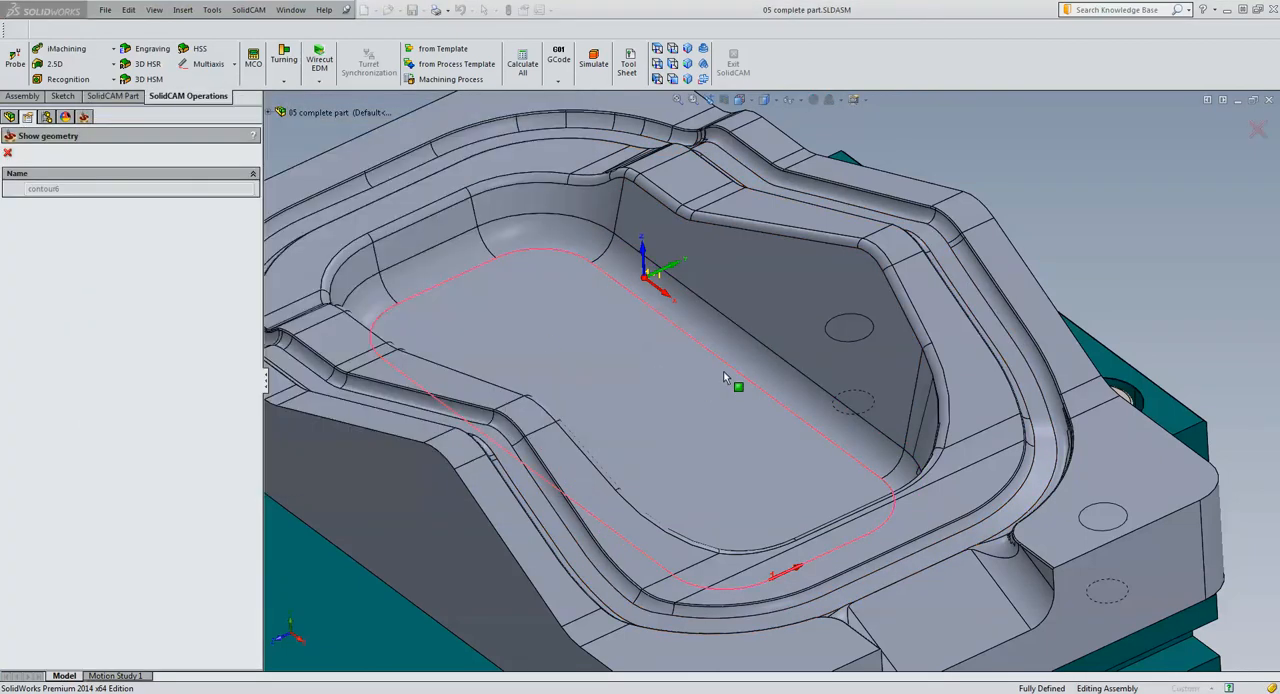
left_click(9, 154)
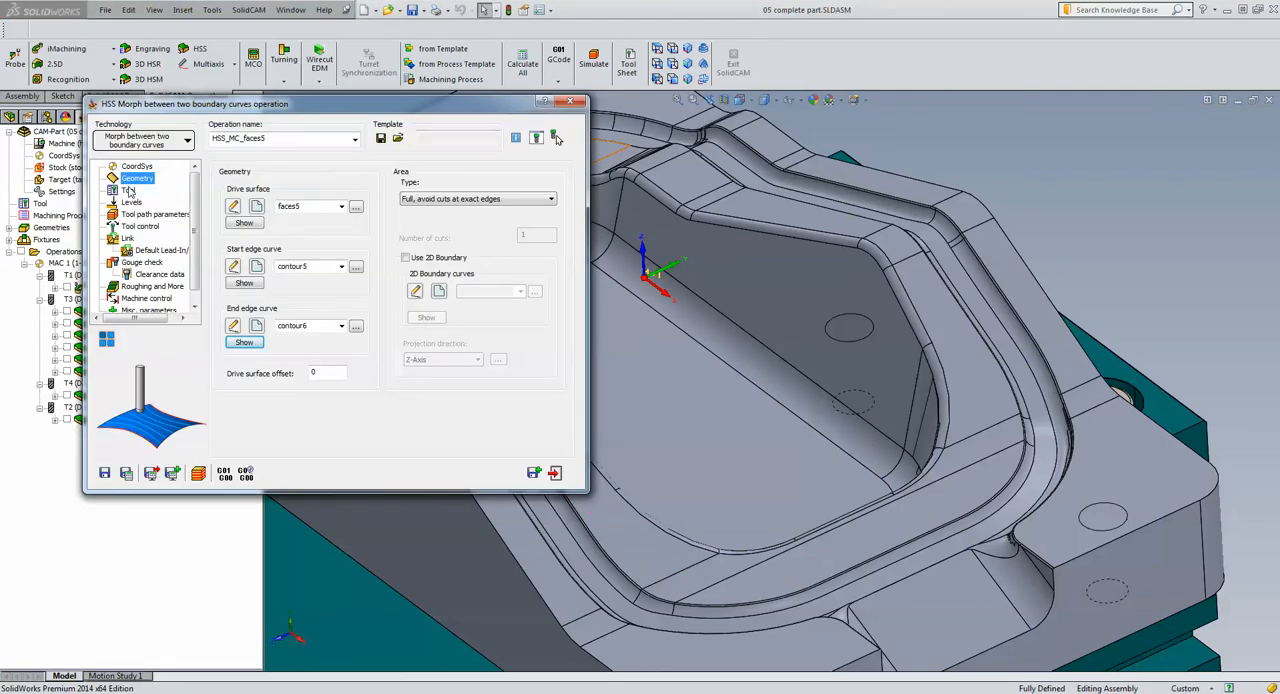
Review the faces5 morph operation's tool, simulate its toolpath along the pocket's bottom fillet in Host CAD, and close the operation
left_click(128, 190)
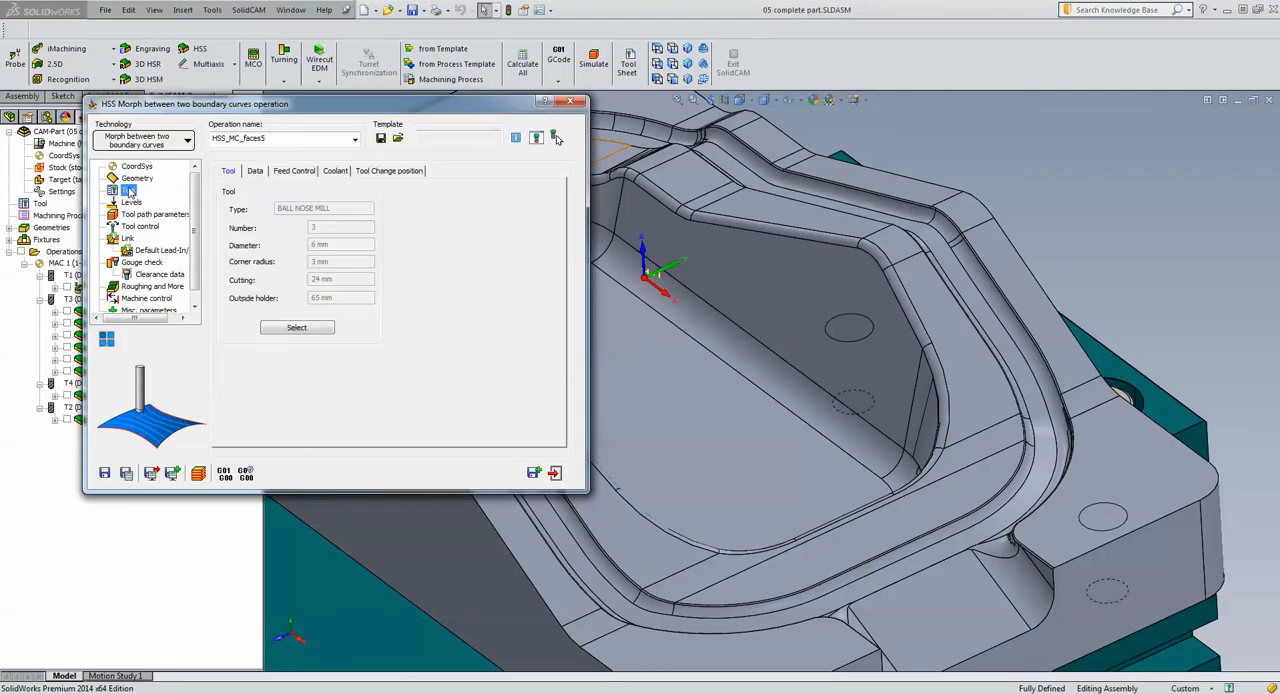
left_click(199, 473)
left_click(177, 266)
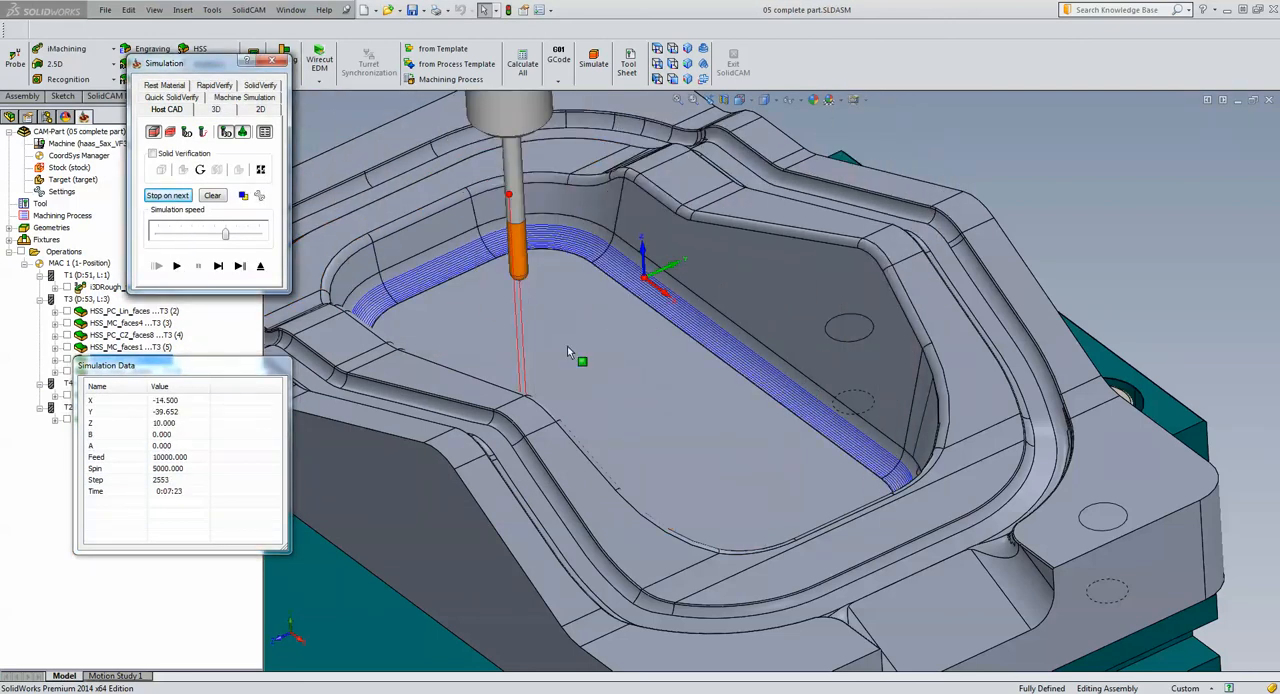
left_click(261, 265)
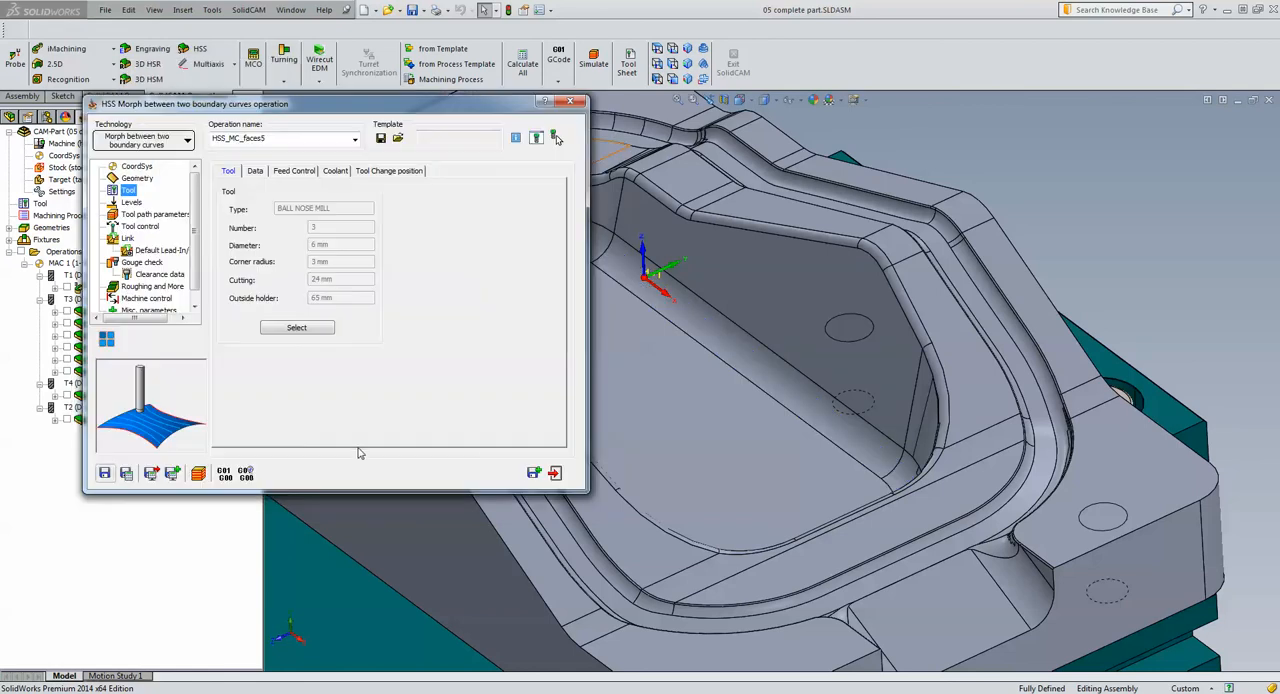
left_click(552, 471)
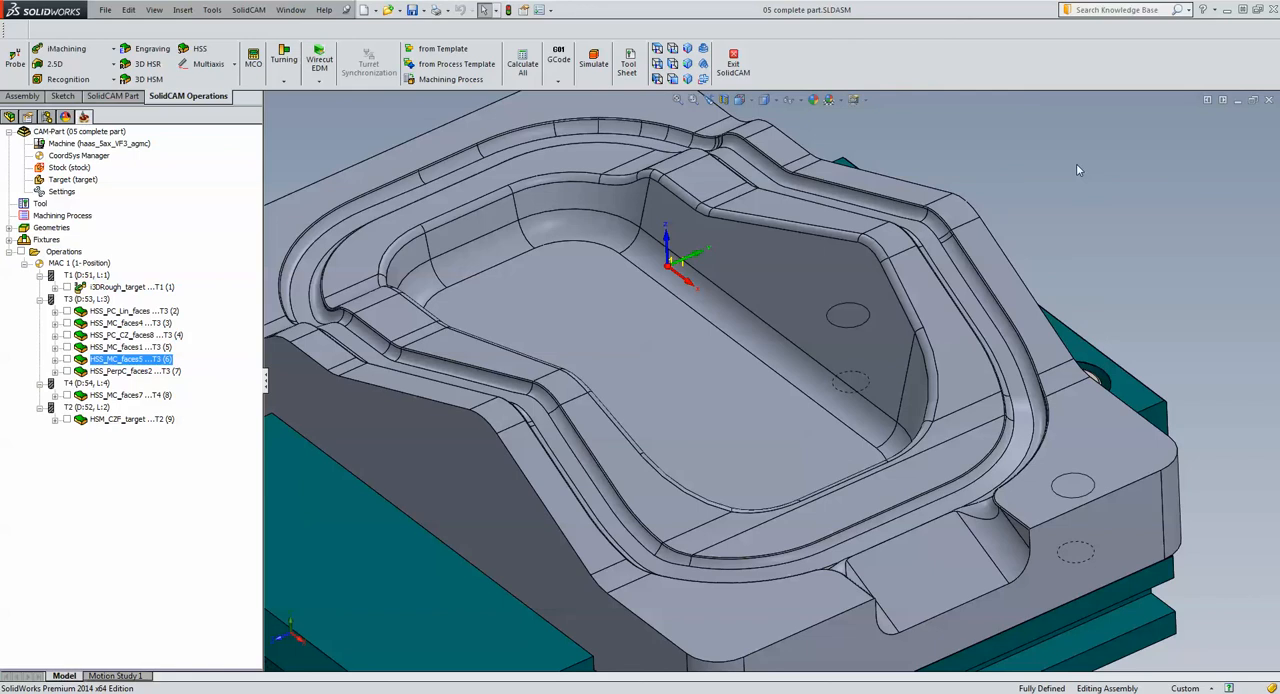
Display the toolpaths of HSS_MC_faces4, HSS_MC_faces1 and HSS_MC_faces5 together on the whole part
left_click(857, 240)
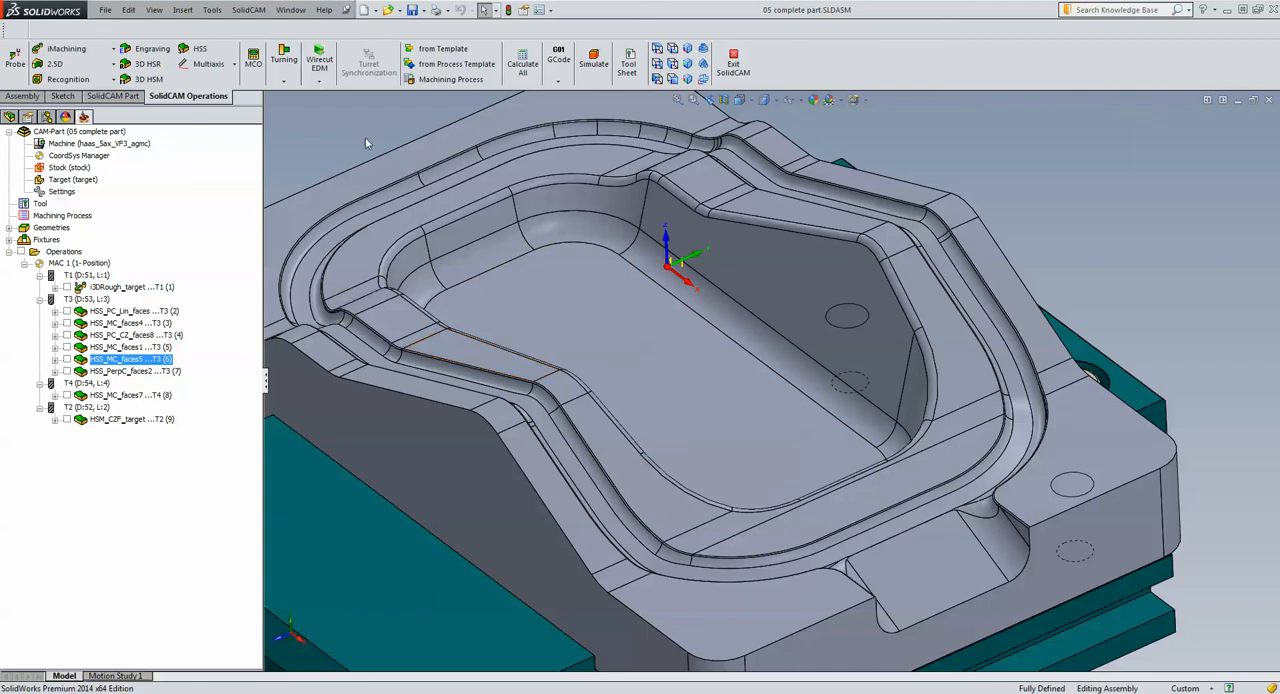
scroll(1092, 153, "up", 3)
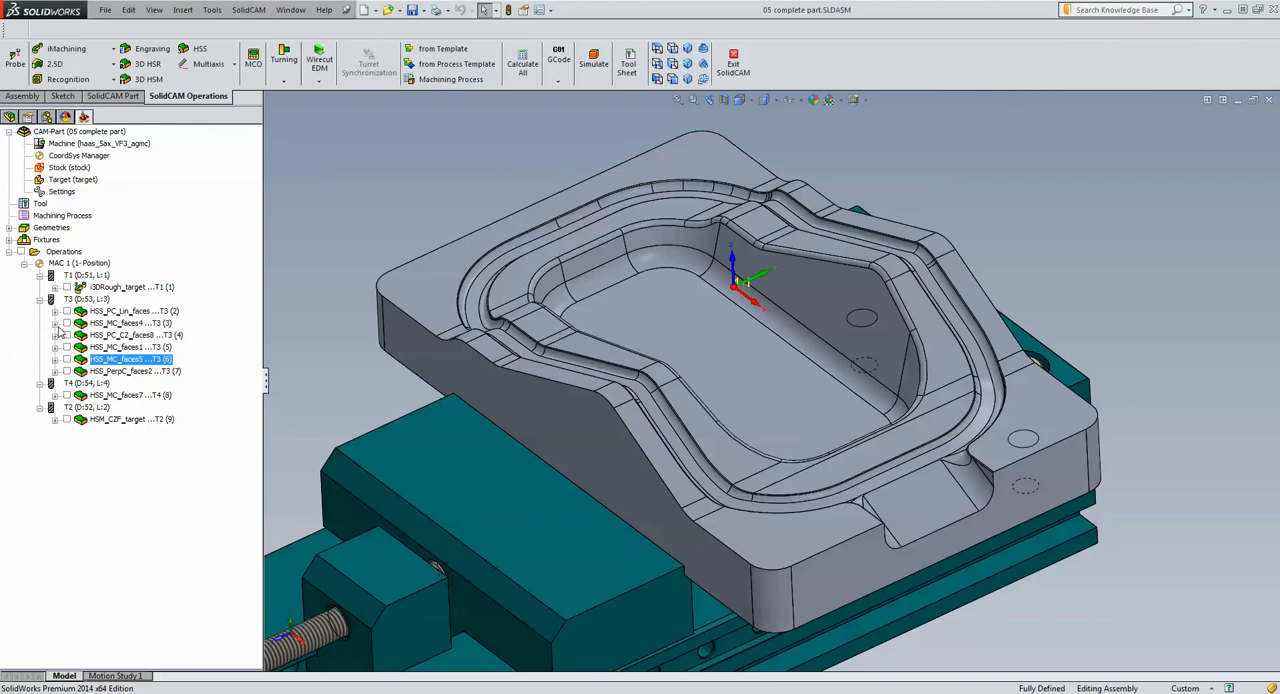
left_click(66, 324)
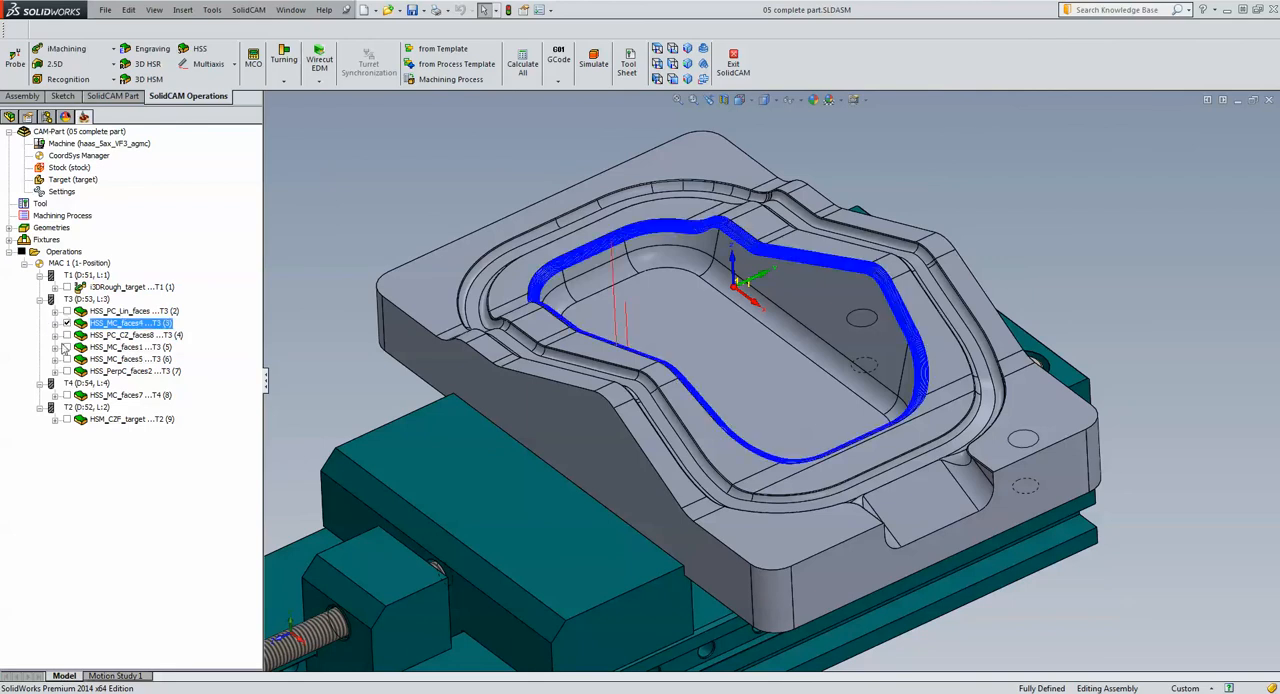
left_click(66, 347)
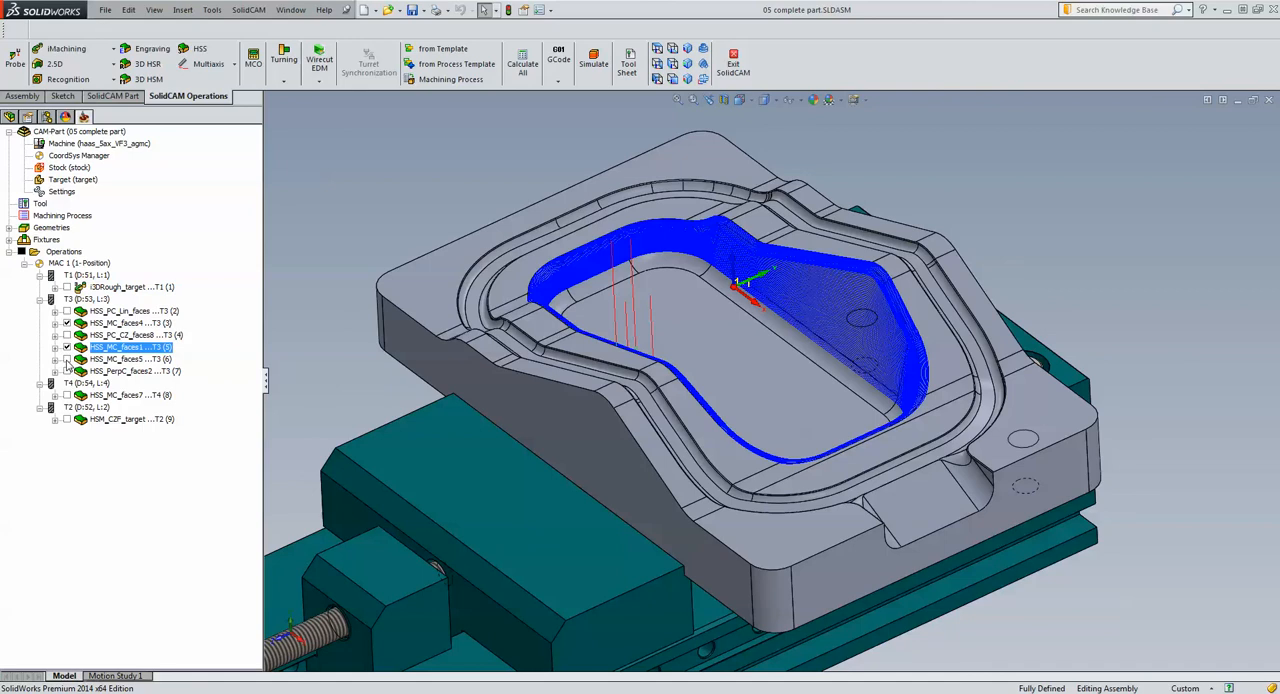
left_click(66, 359)
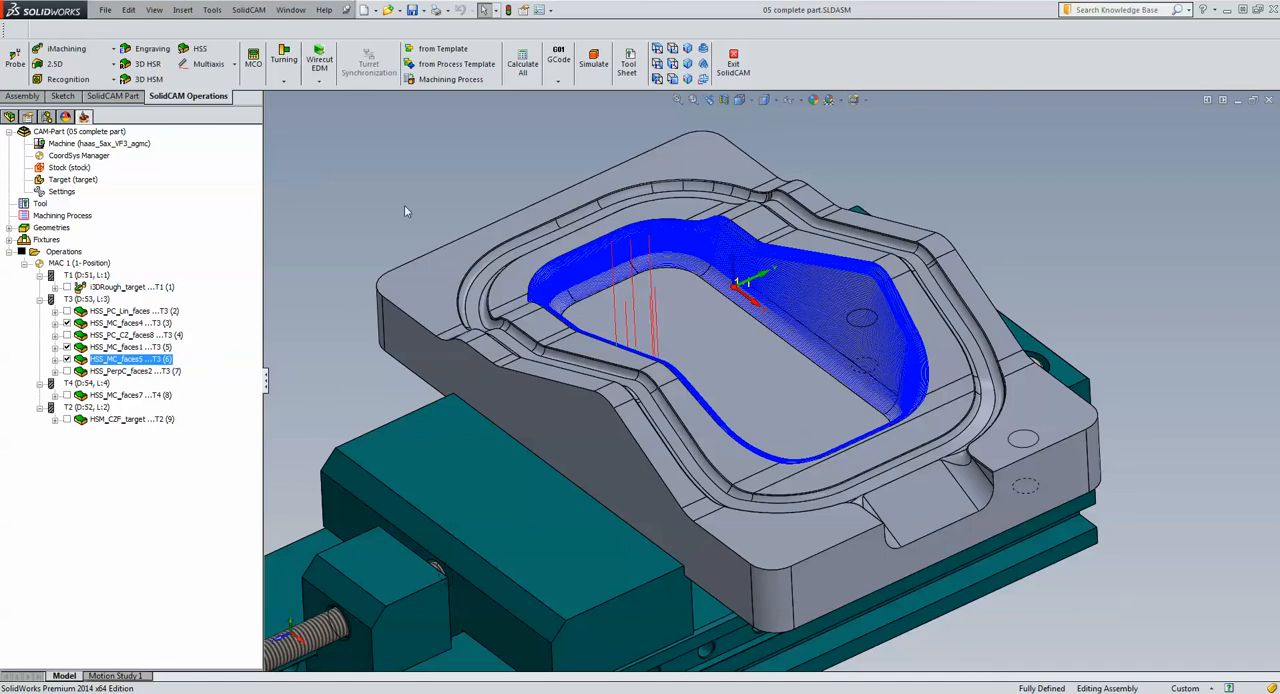
Hide the three morph toolpaths, and display the HSS_PerpC_faces2 toolpath on the model instead
left_click(67, 359)
left_click(67, 348)
left_click(55, 323)
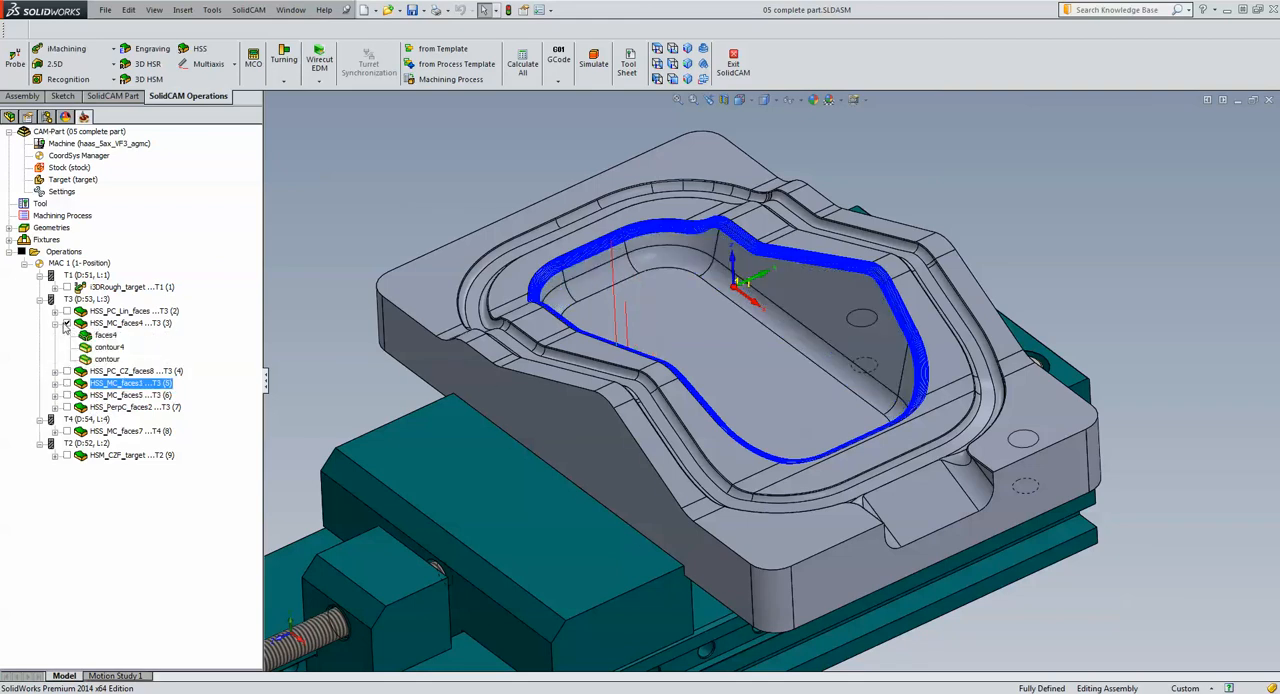
left_click(55, 323)
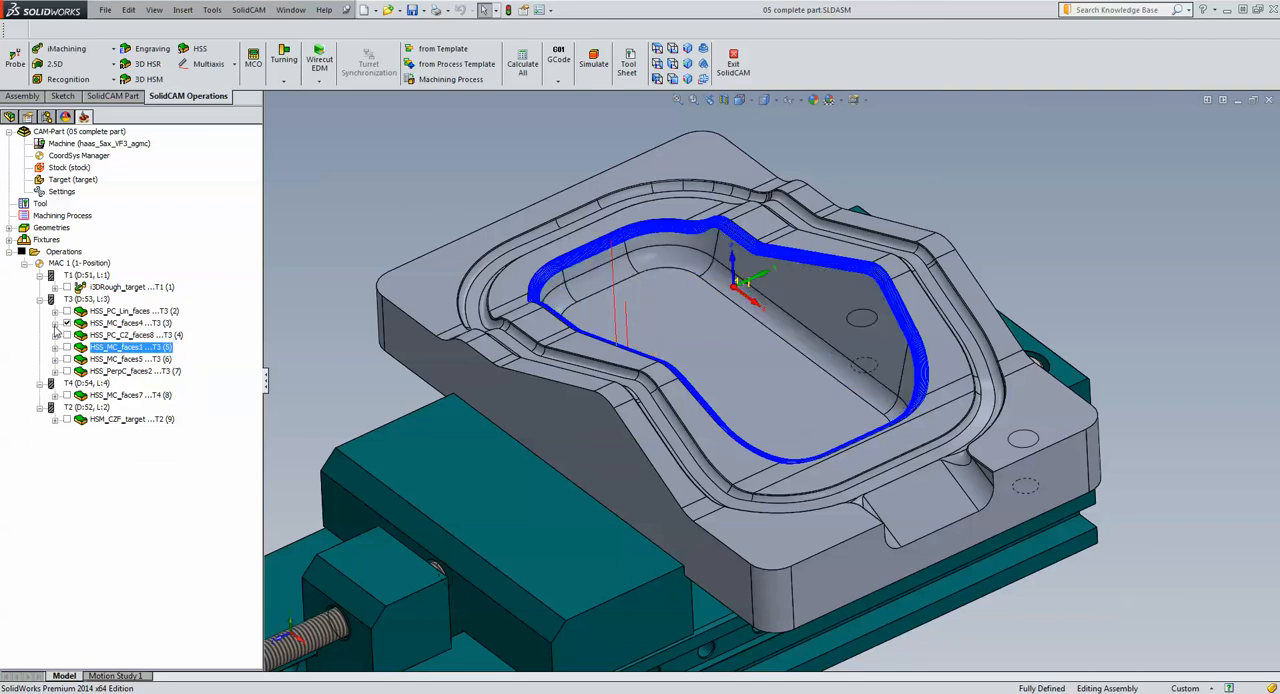
left_click(67, 323)
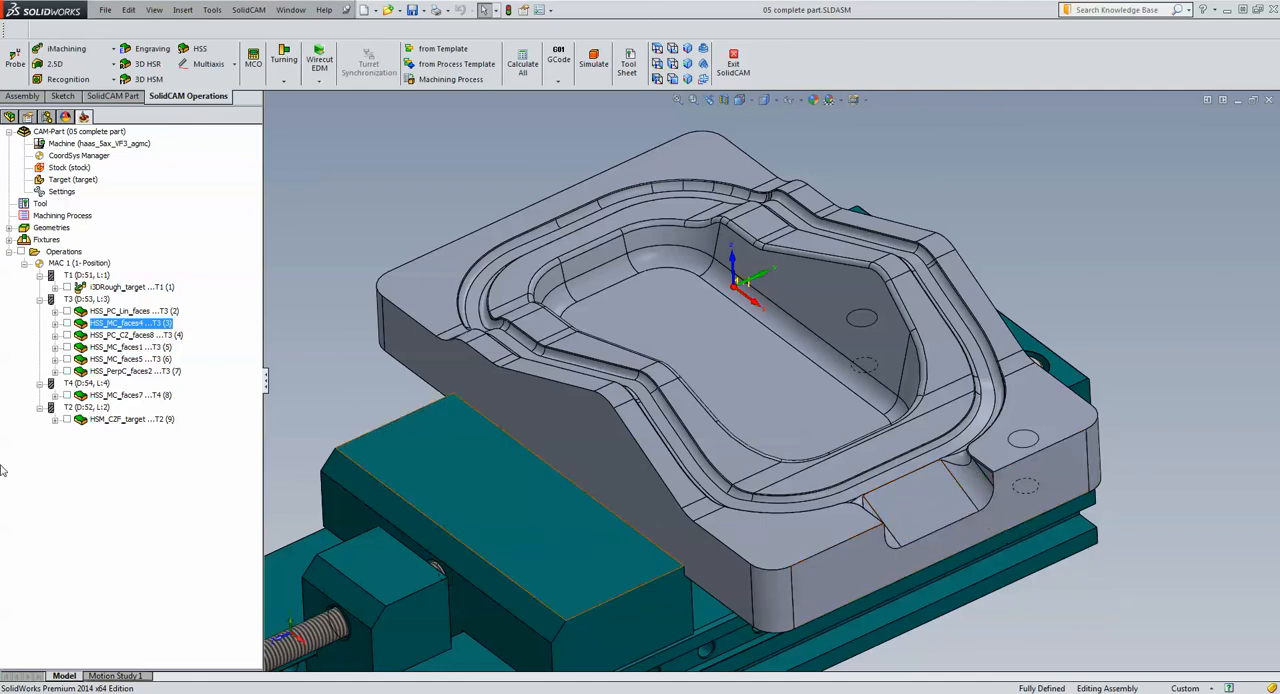
left_click(66, 372)
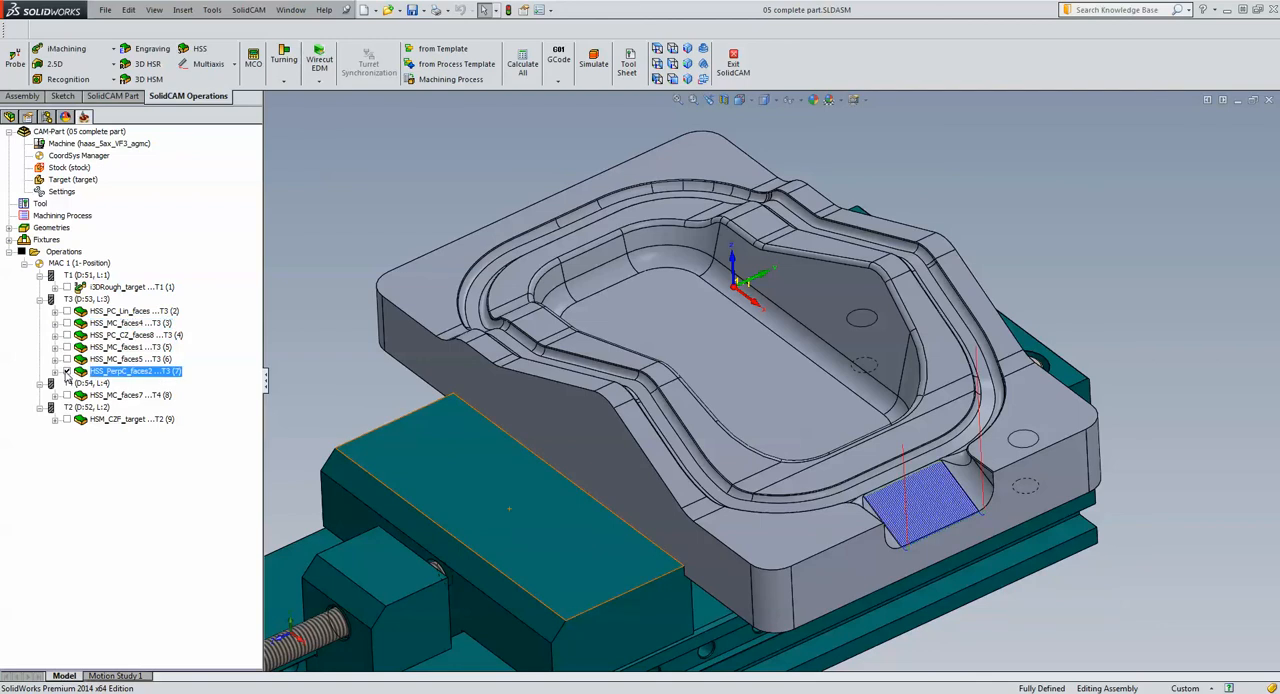
Open the HSS_PerpC_faces2 operation, show its faces2 drive surface and contour1 lead curve on the model, and close the operation
left_click(67, 372)
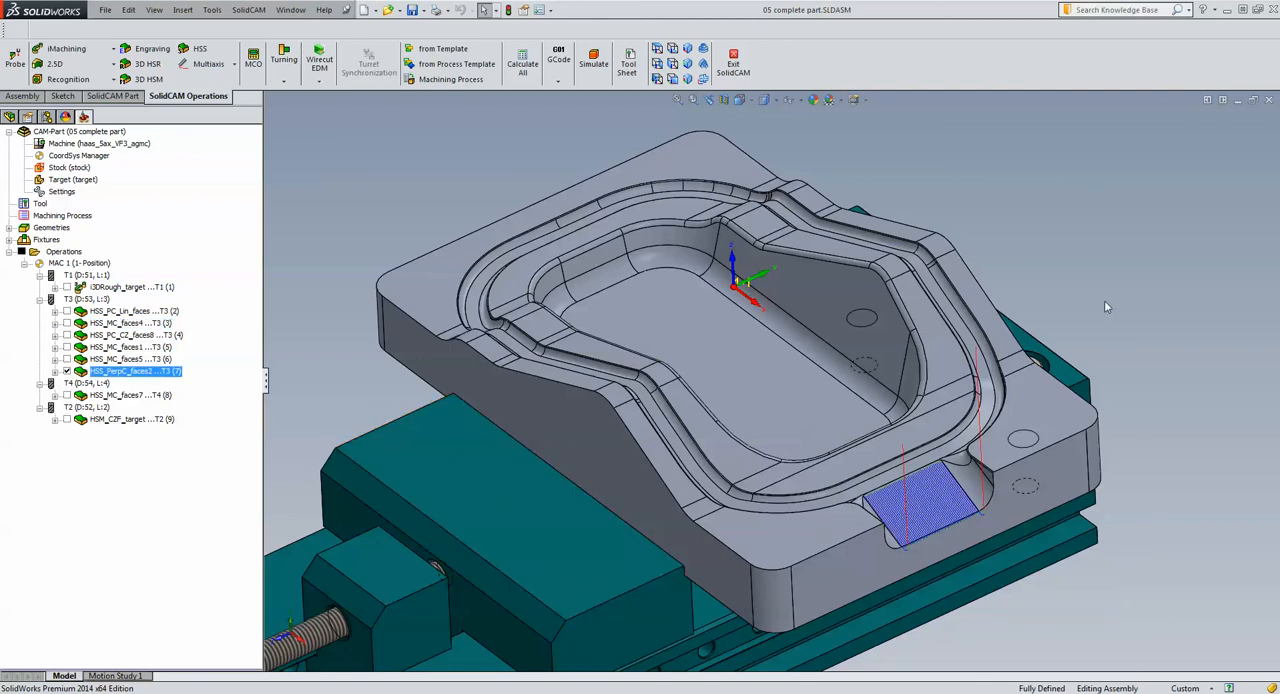
scroll(908, 518, "down", 3)
scroll(908, 518, "down", 3)
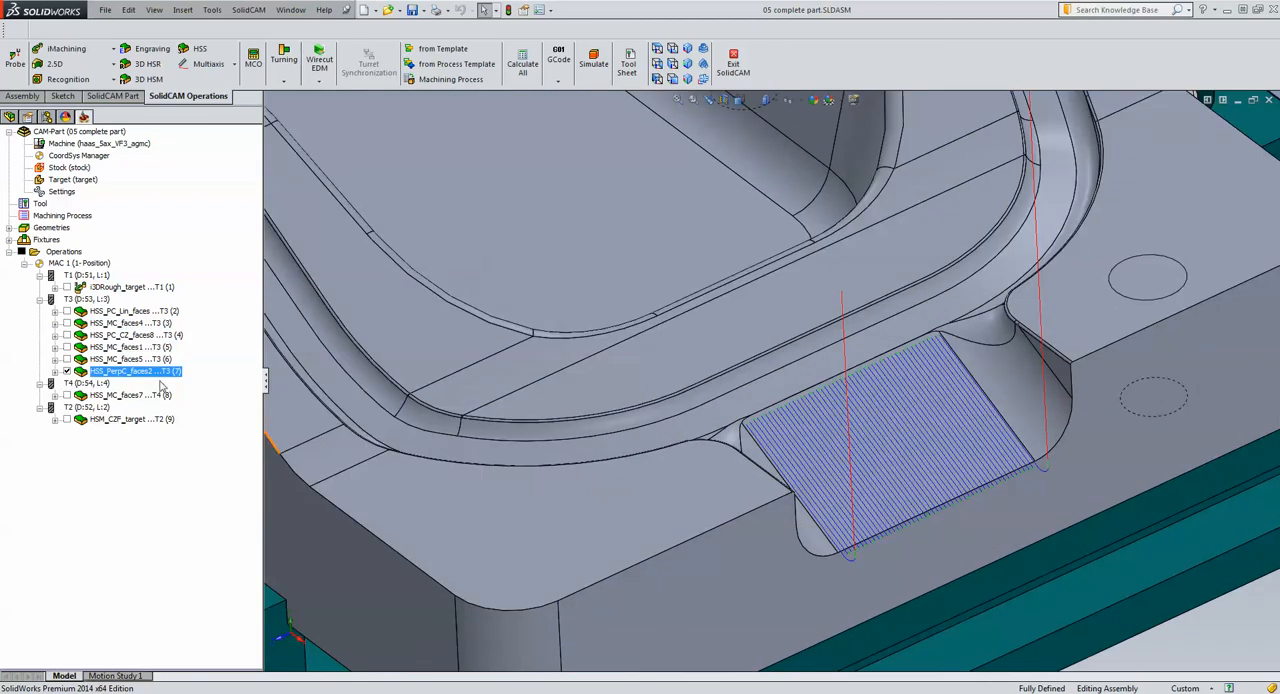
double_click(157, 372)
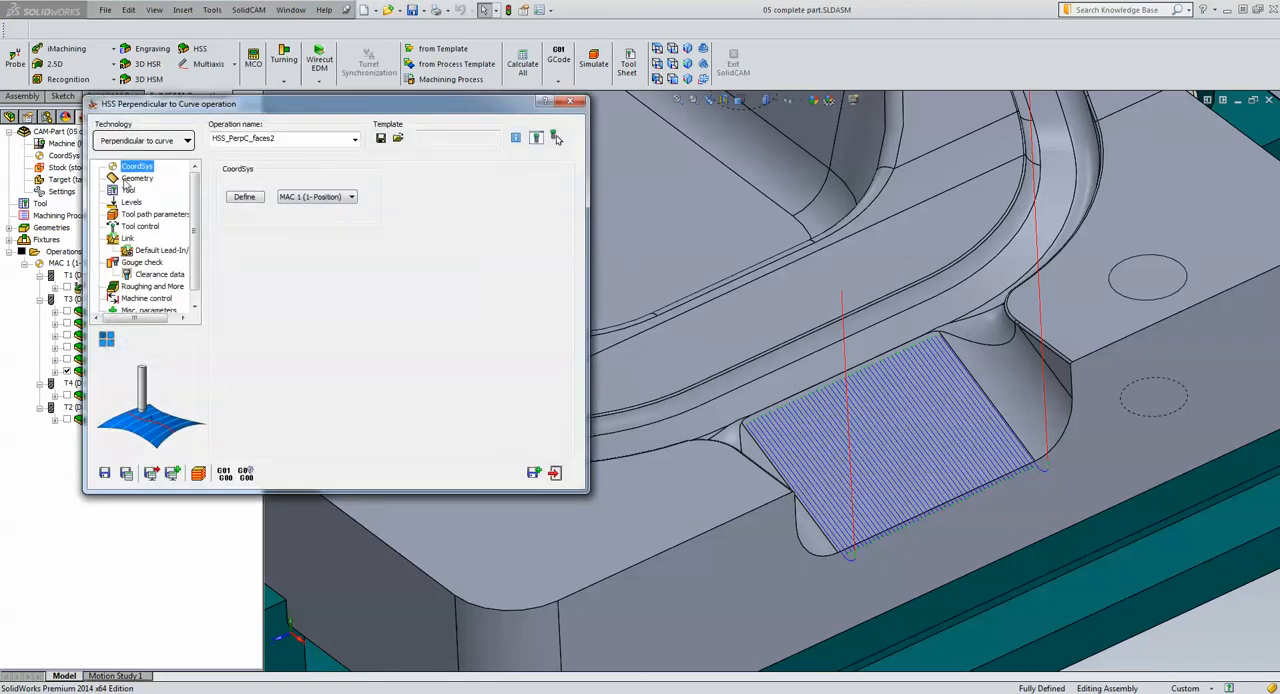
left_click(137, 178)
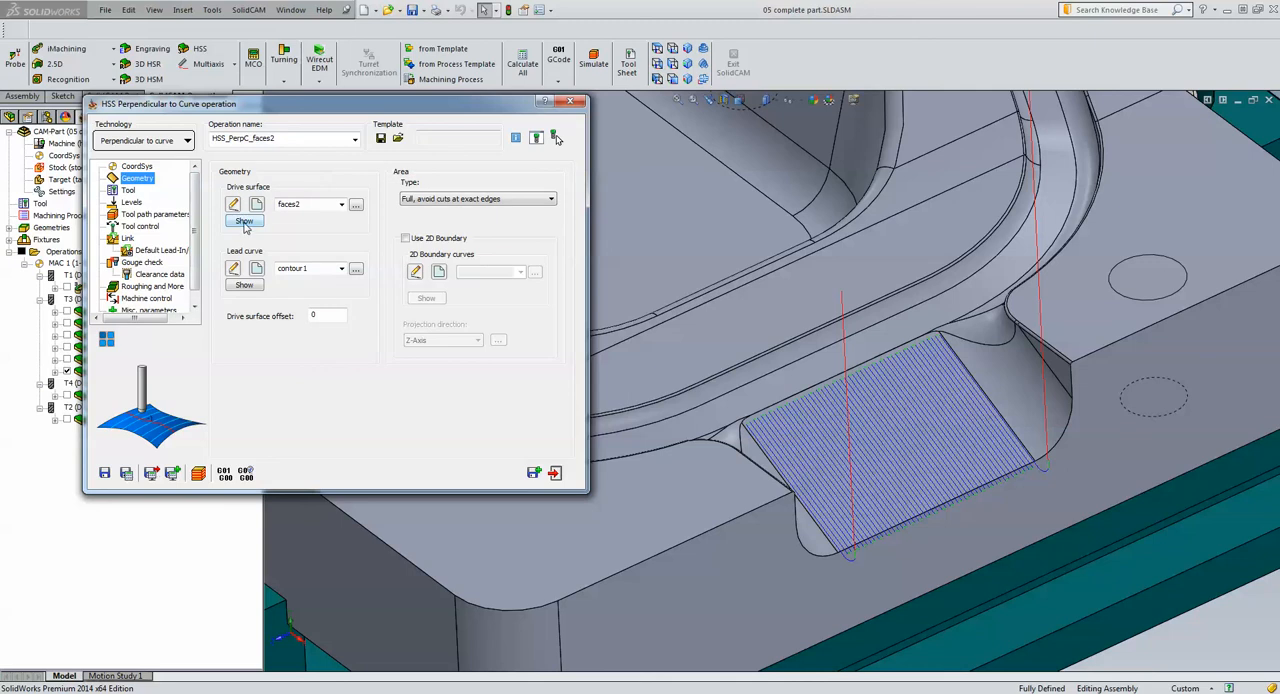
left_click(245, 223)
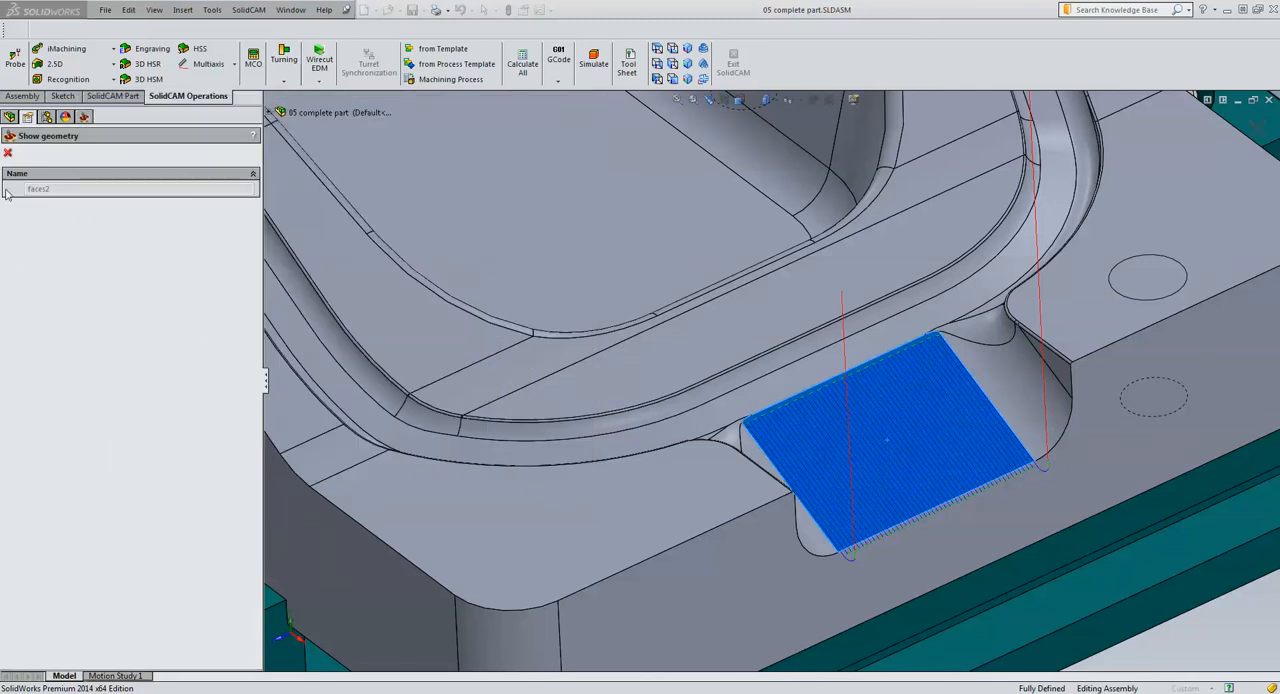
left_click(8, 153)
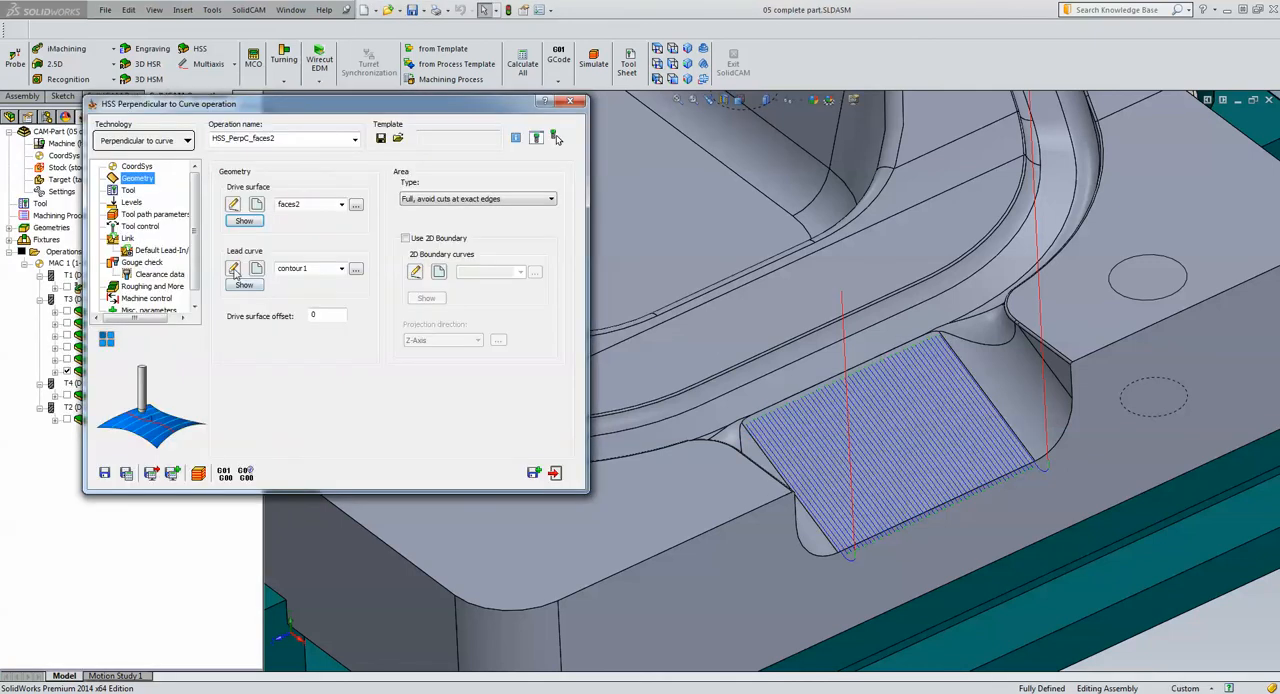
left_click(245, 286)
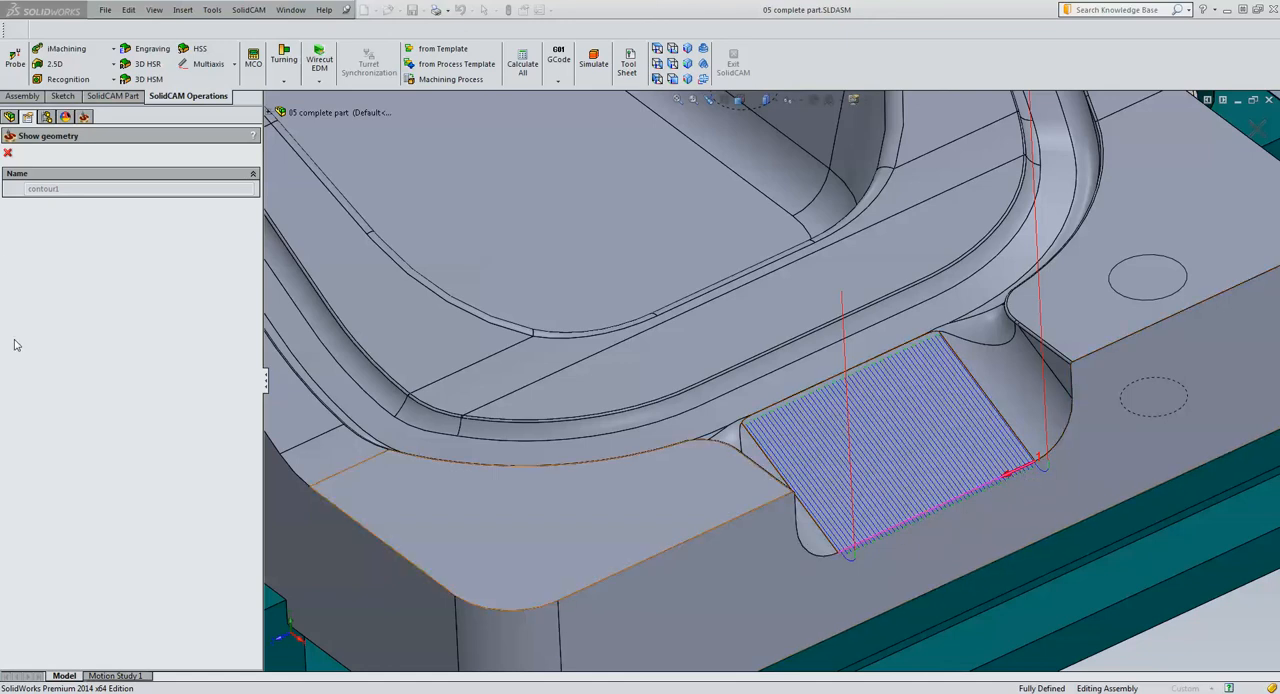
left_click(8, 153)
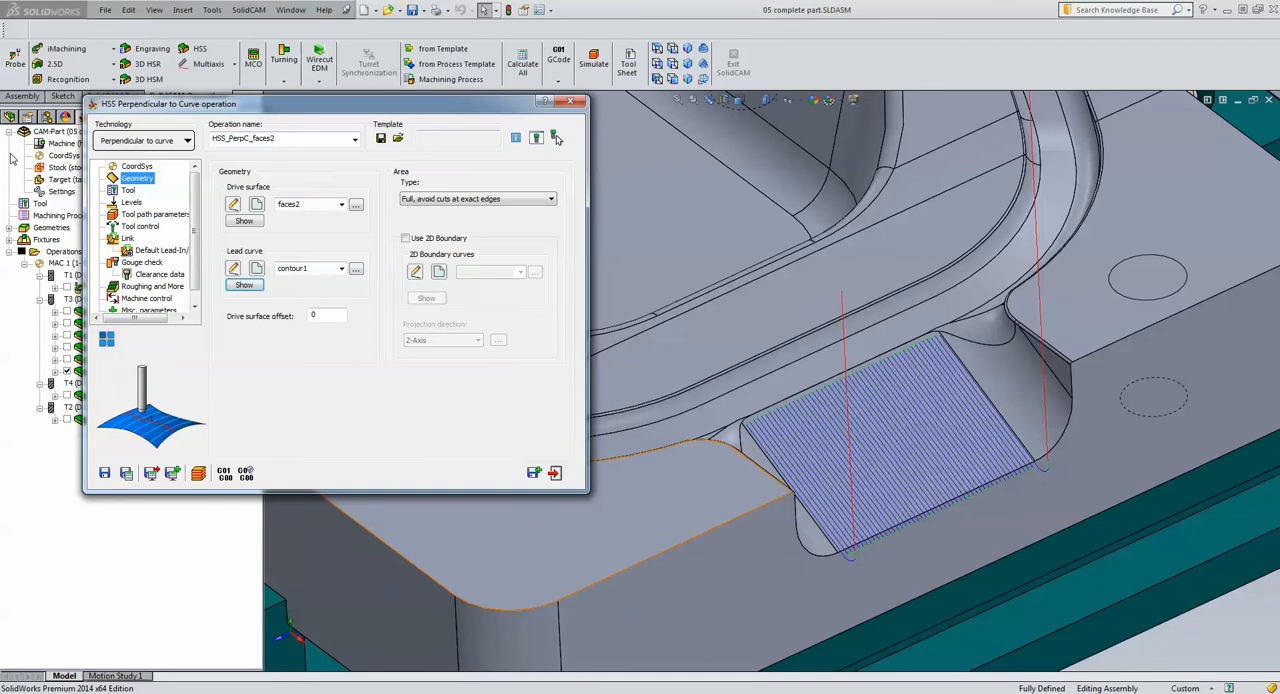
left_click(555, 473)
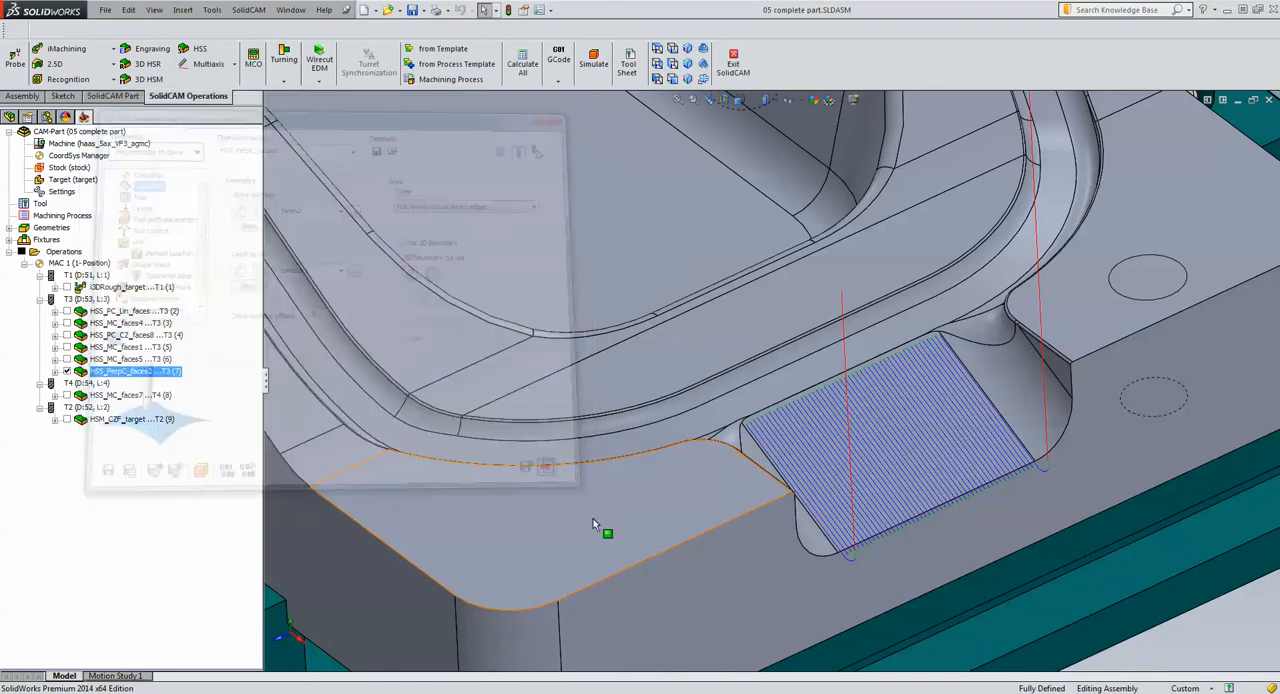
Highlight the floor face of the groove running around the pocket, and clear the selection
scroll(319, 569, "up", 5)
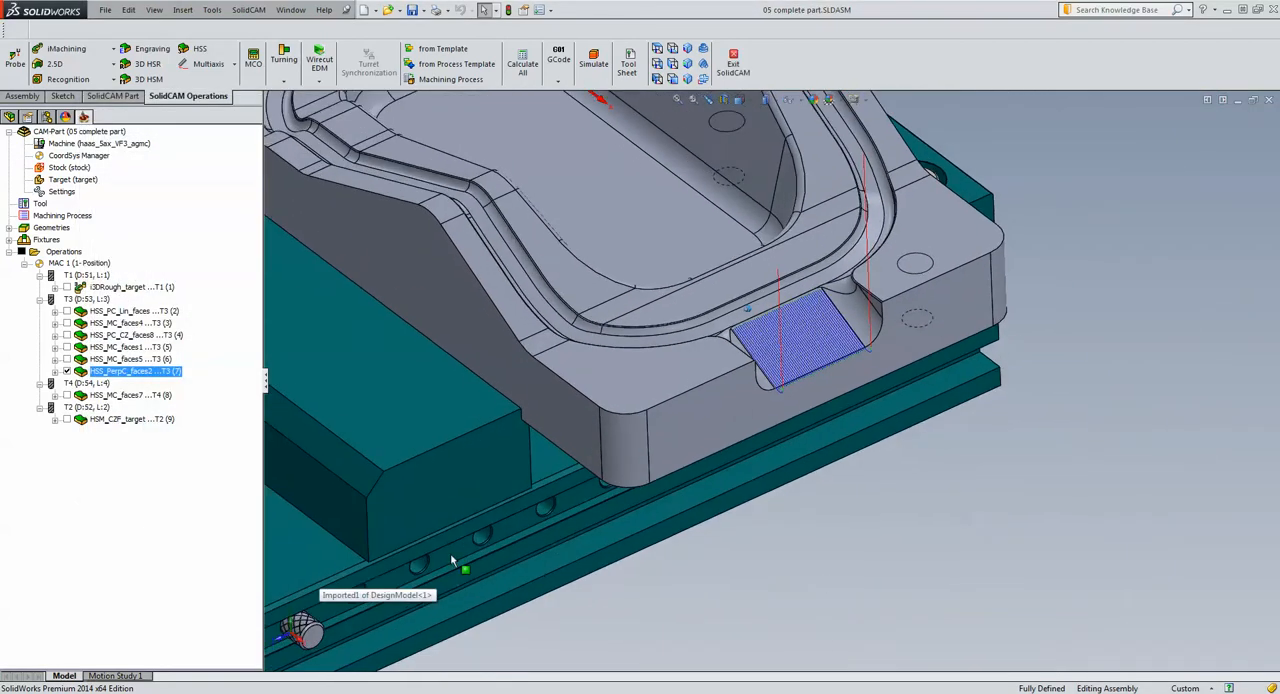
middle_click_drag(825, 578, 834, 351)
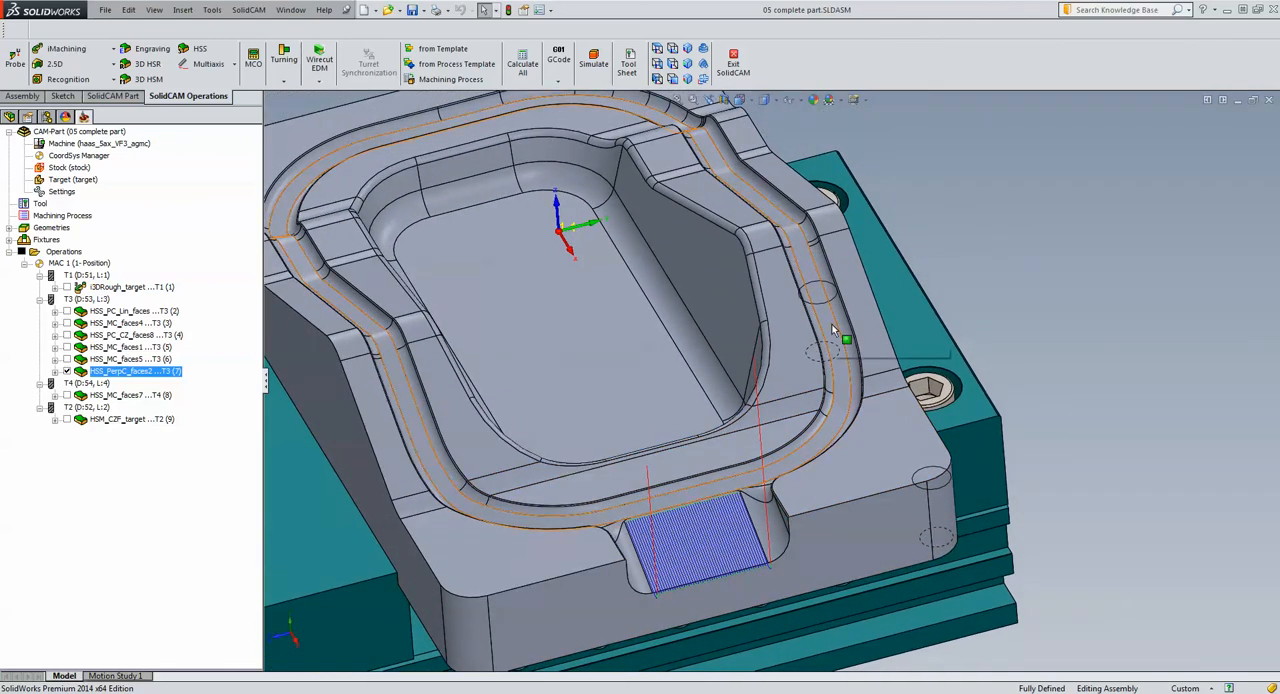
left_click(832, 324)
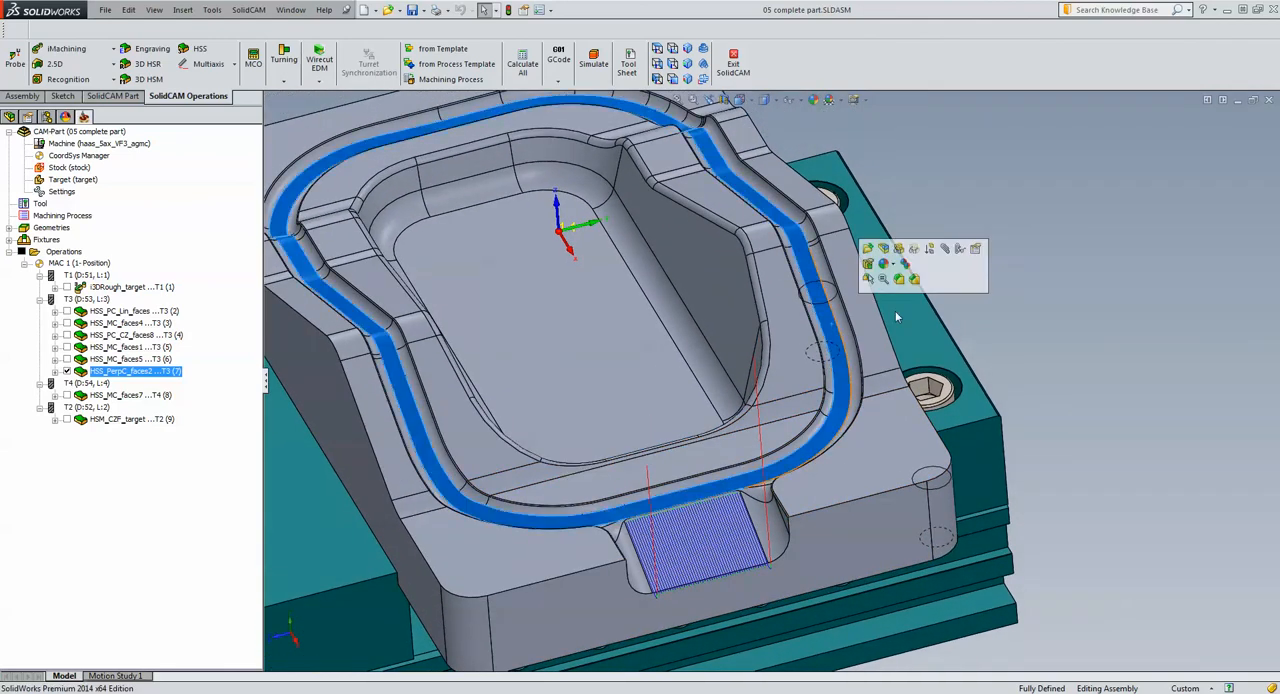
left_click(1127, 305)
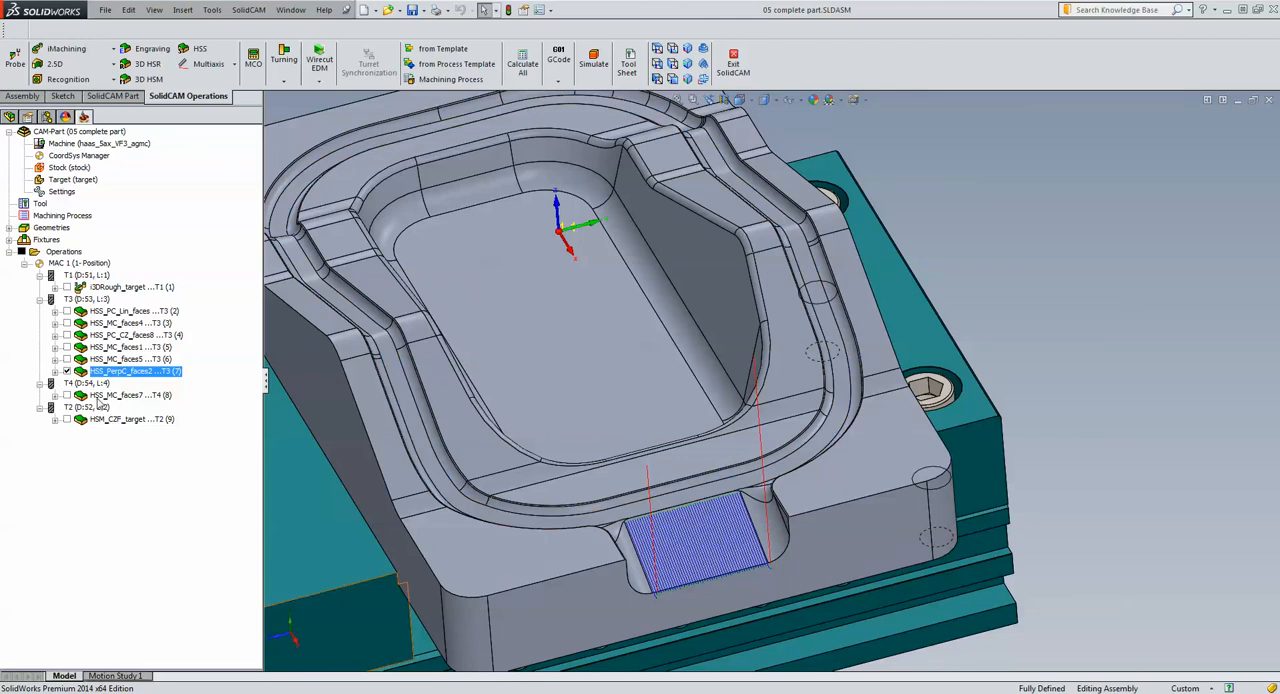
Open the HSS_MC_faces7 morph operation, and show its faces7 drive surface, contour7 start edge curve and contour8 end edge curve on the model
left_click(98, 396)
double_click(98, 396)
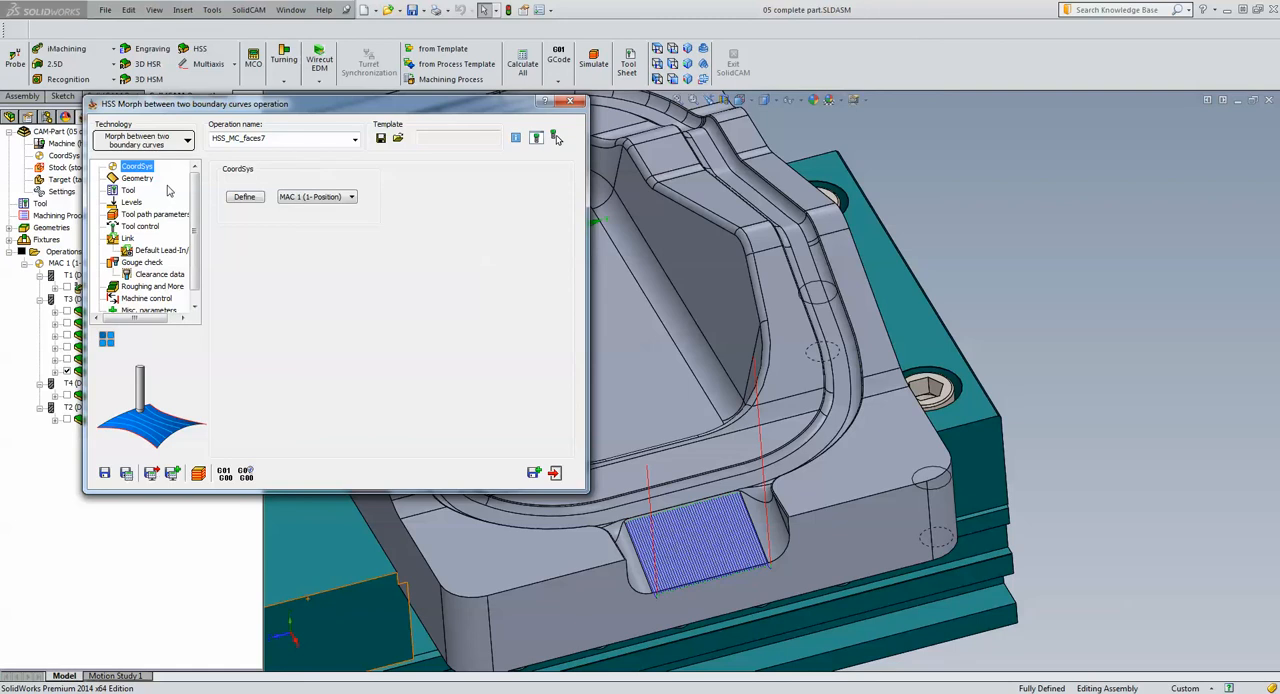
left_click(138, 181)
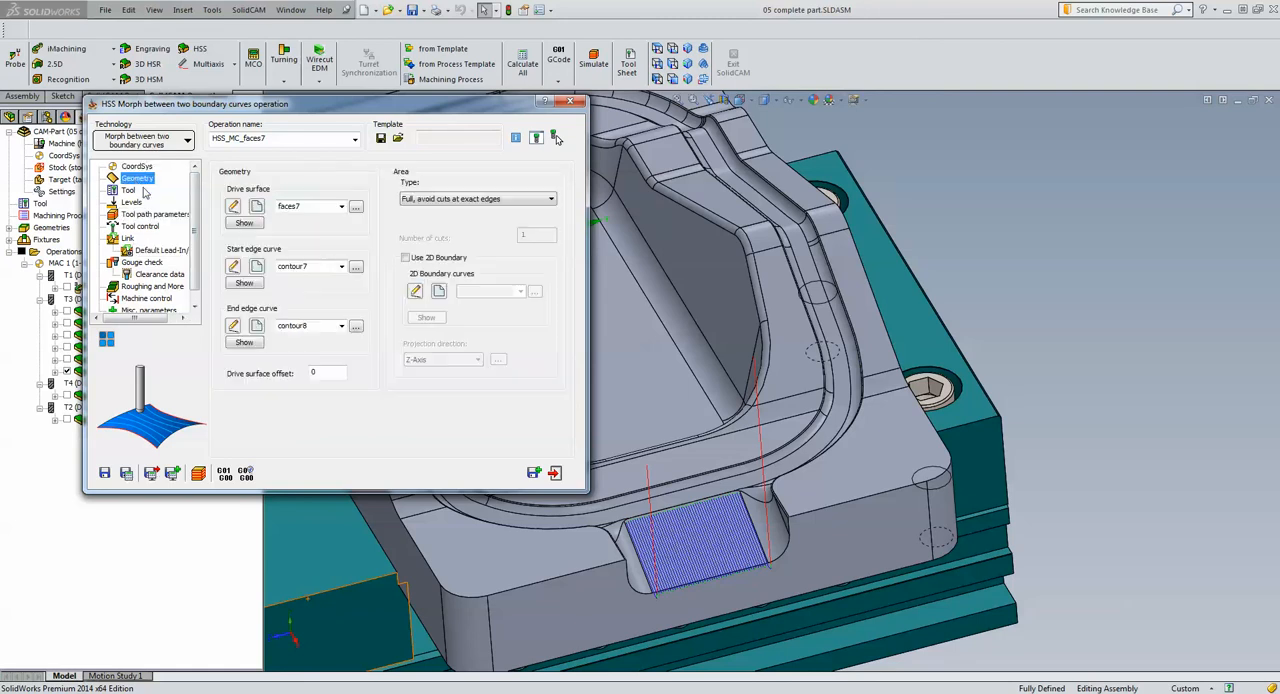
left_click(244, 223)
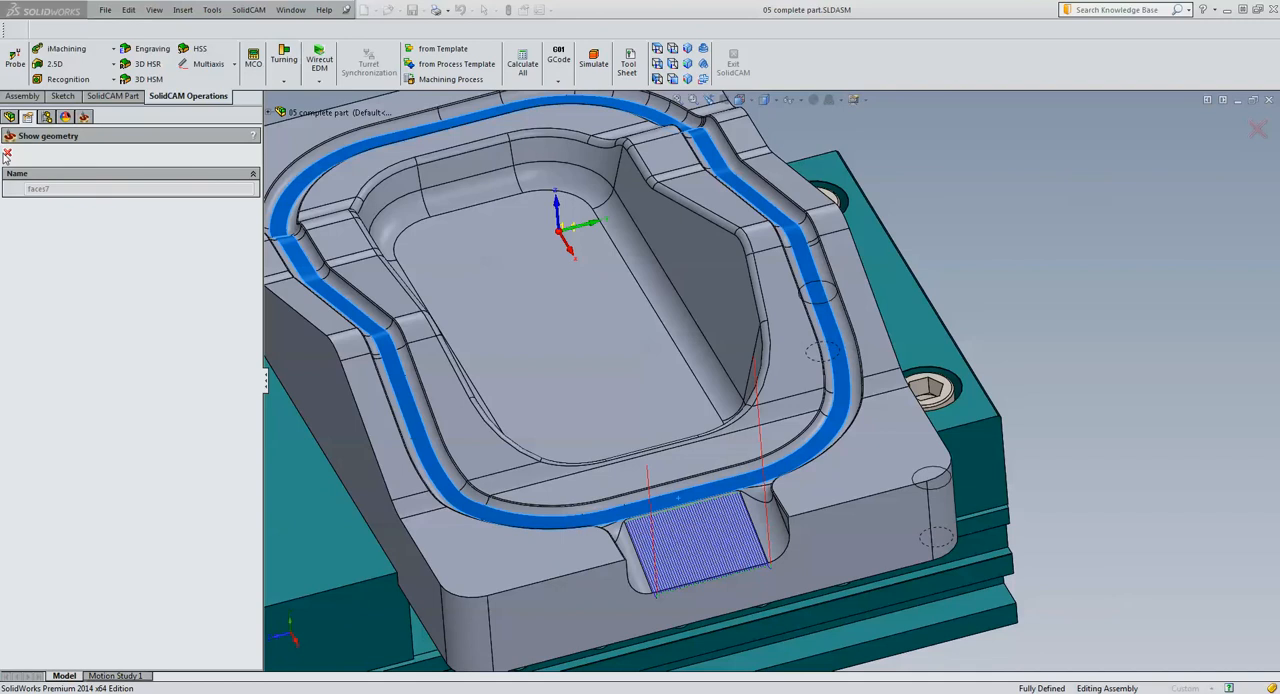
left_click(6, 153)
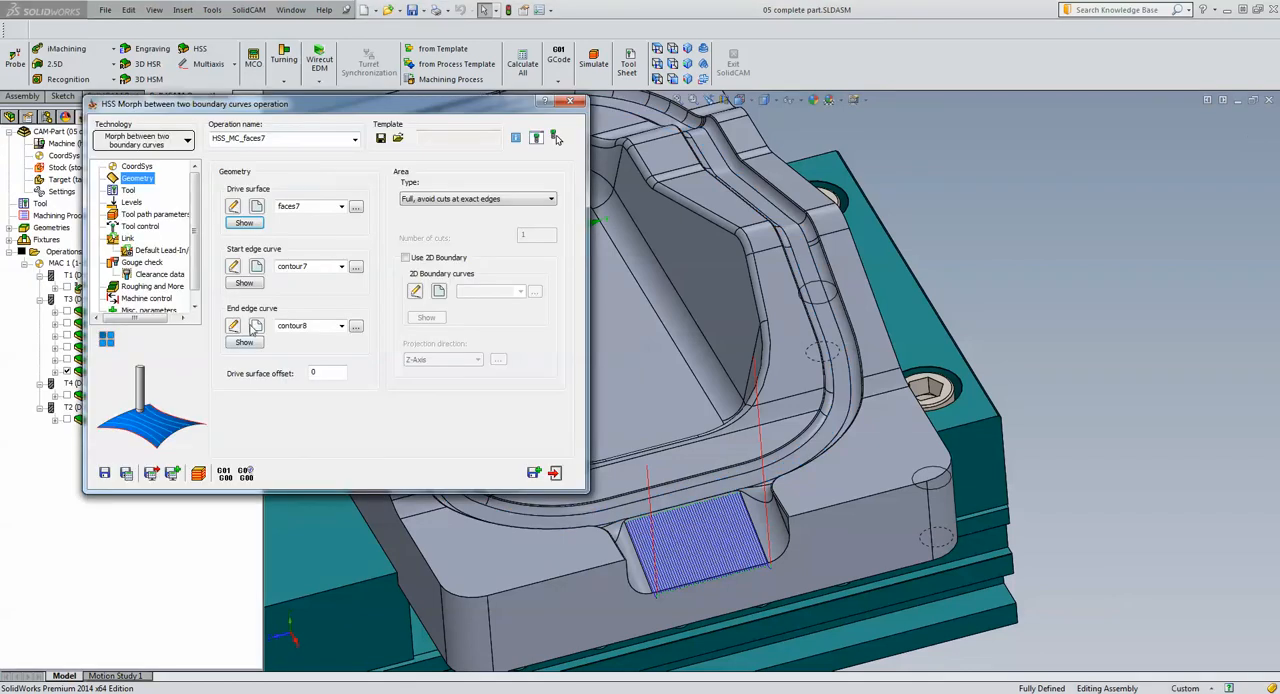
left_click(244, 283)
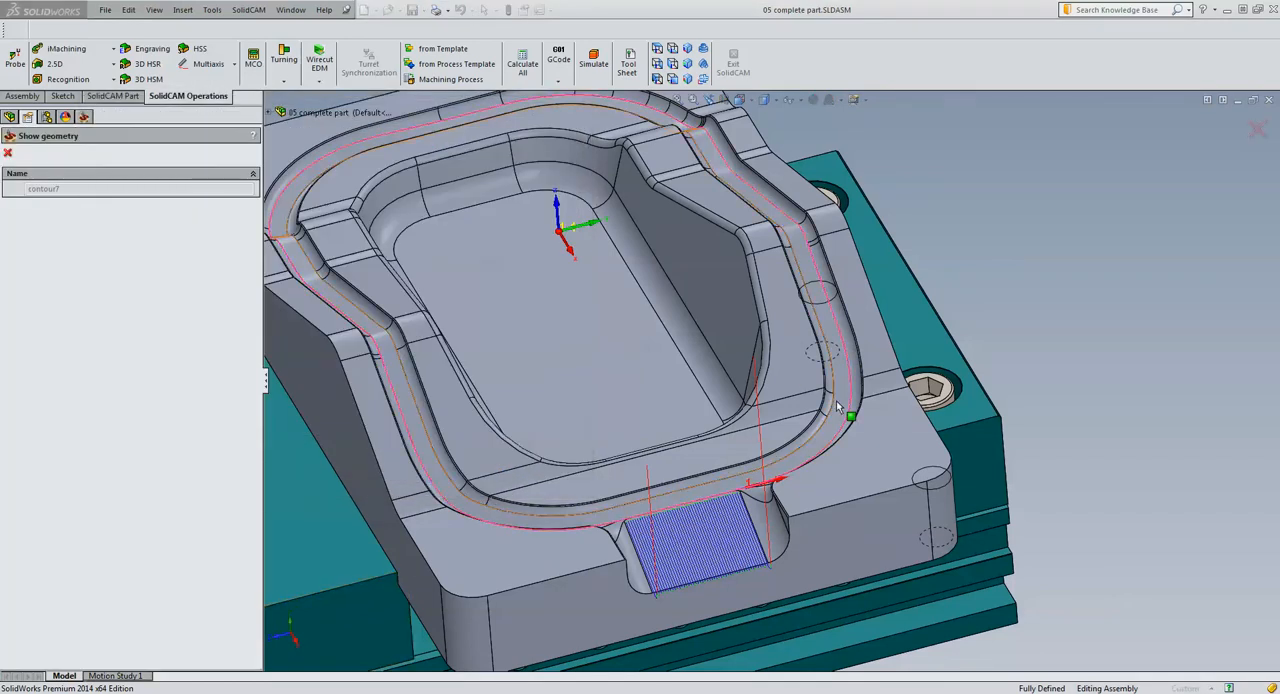
left_click(7, 153)
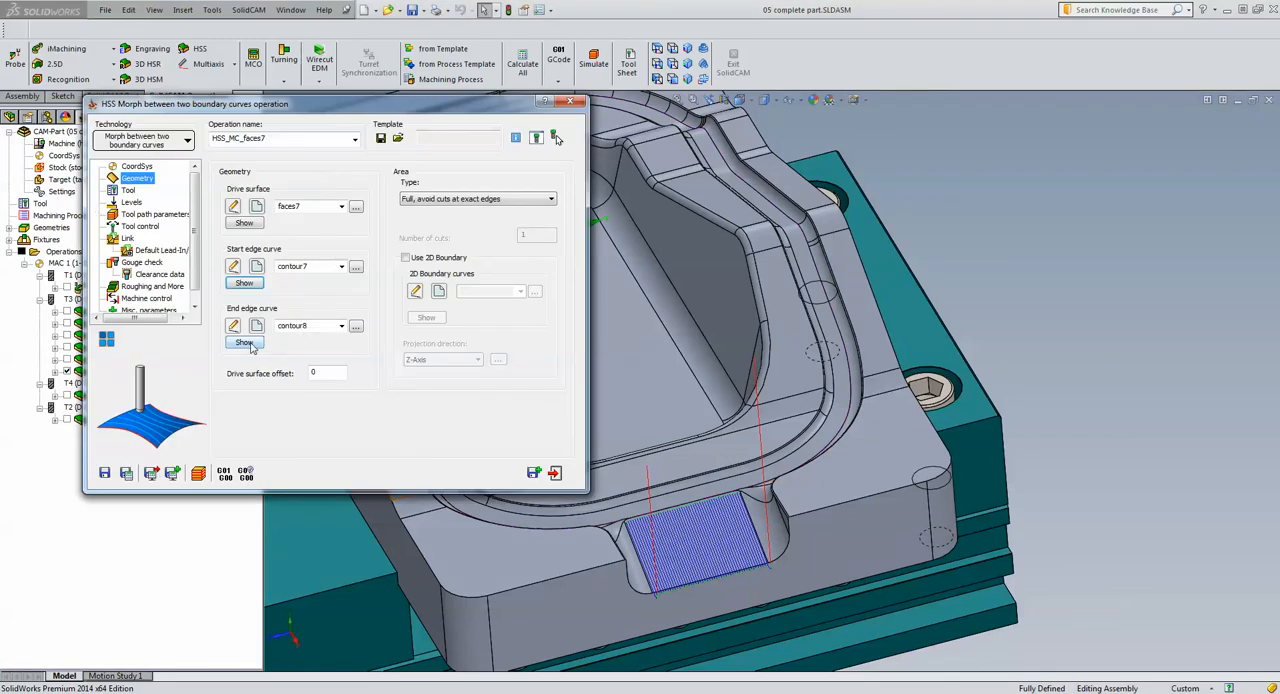
left_click(244, 342)
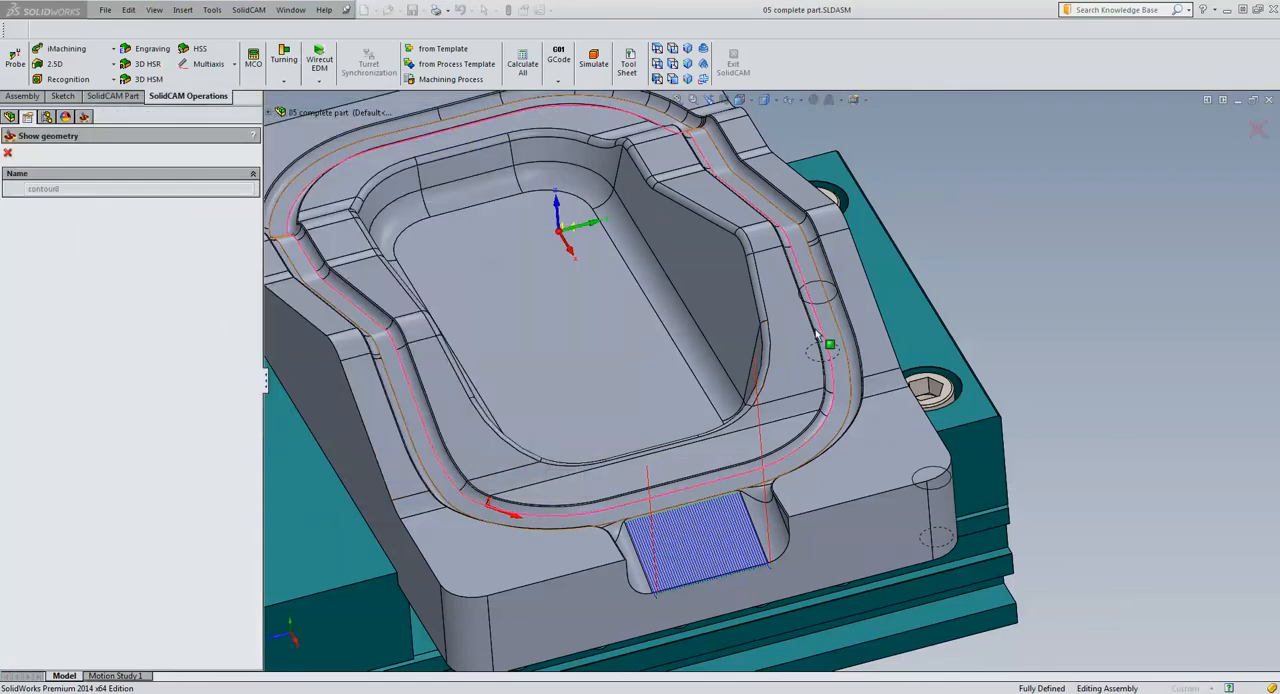
left_click(7, 154)
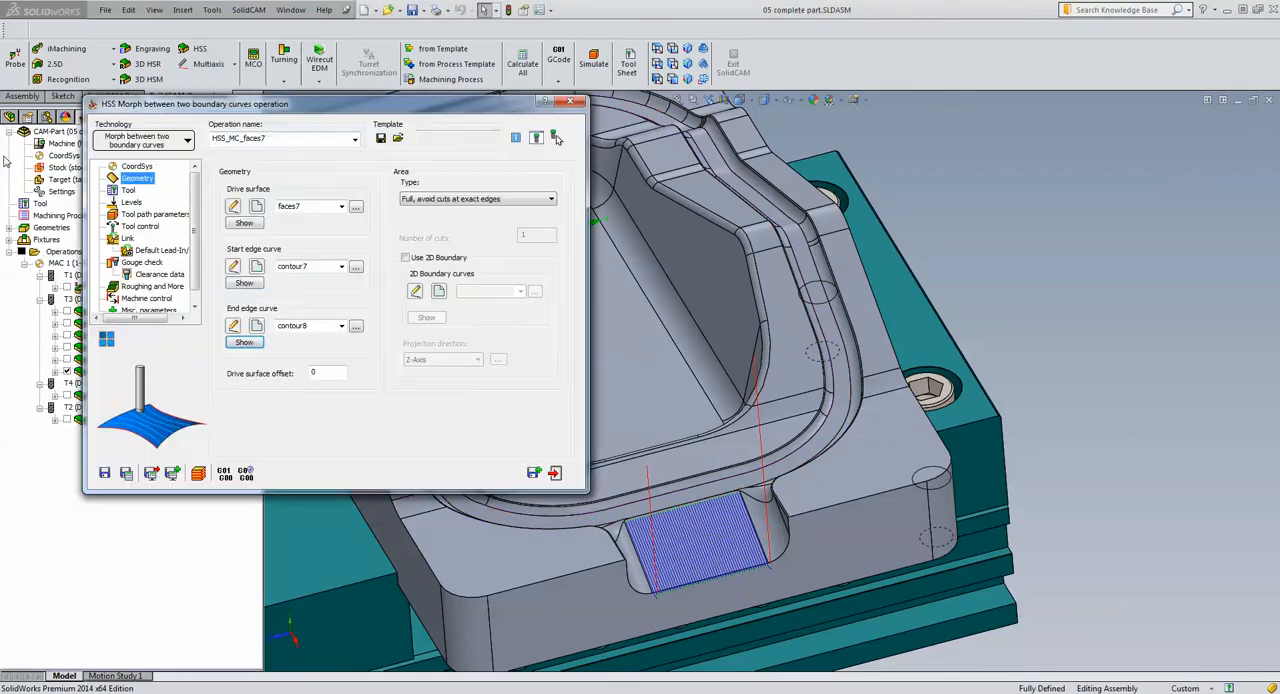
Review the faces7 morph operation's tool, simulate its toolpath along the groove floor in Host CAD at a faster speed, and close the operation
left_click(127, 190)
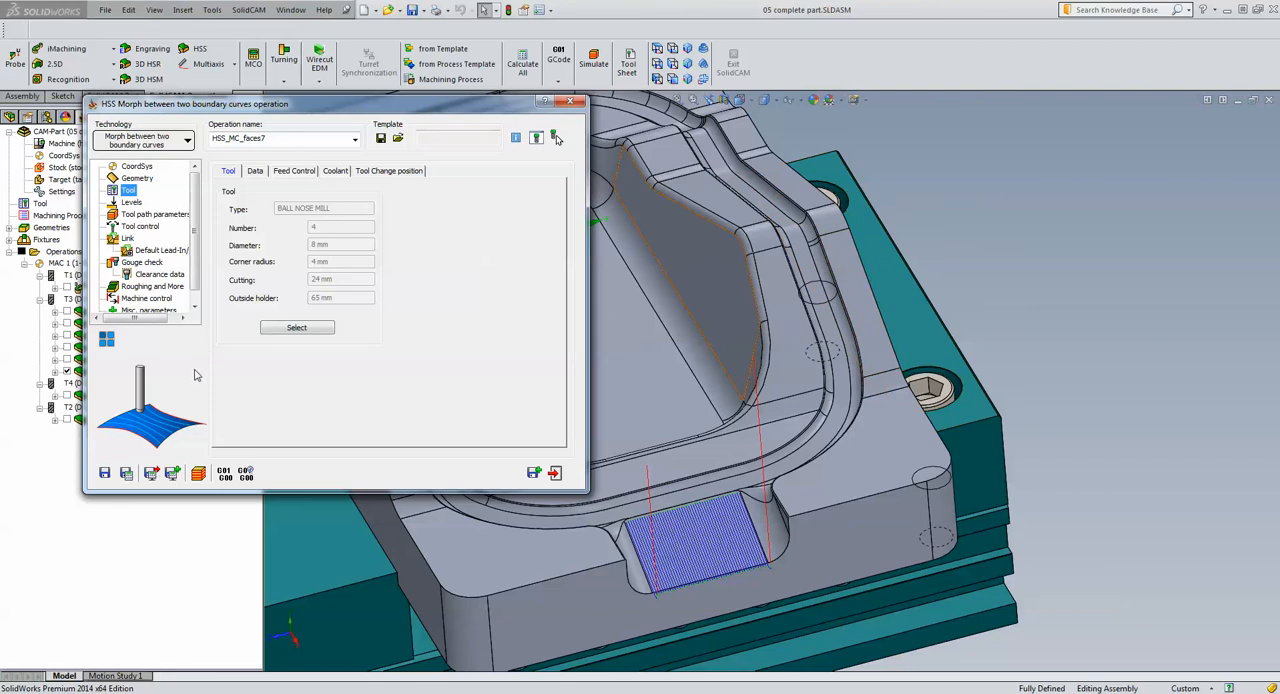
left_click(198, 473)
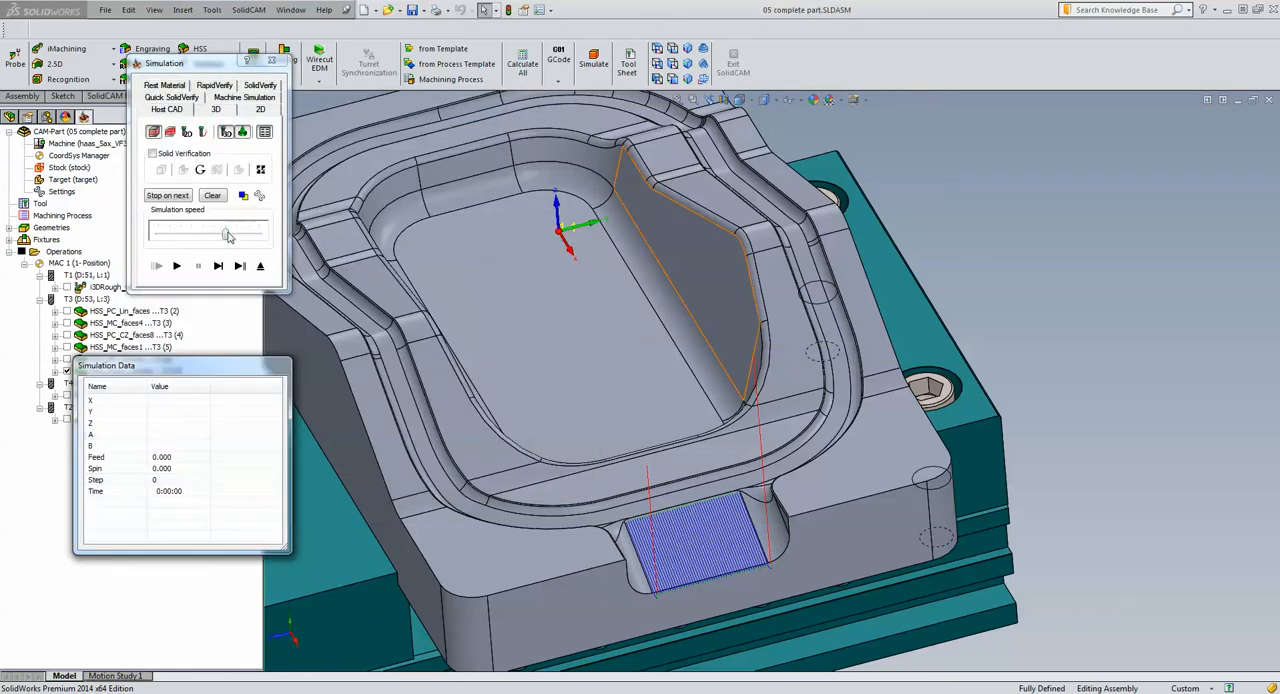
left_click_drag(225, 233, 258, 233)
left_click(176, 265)
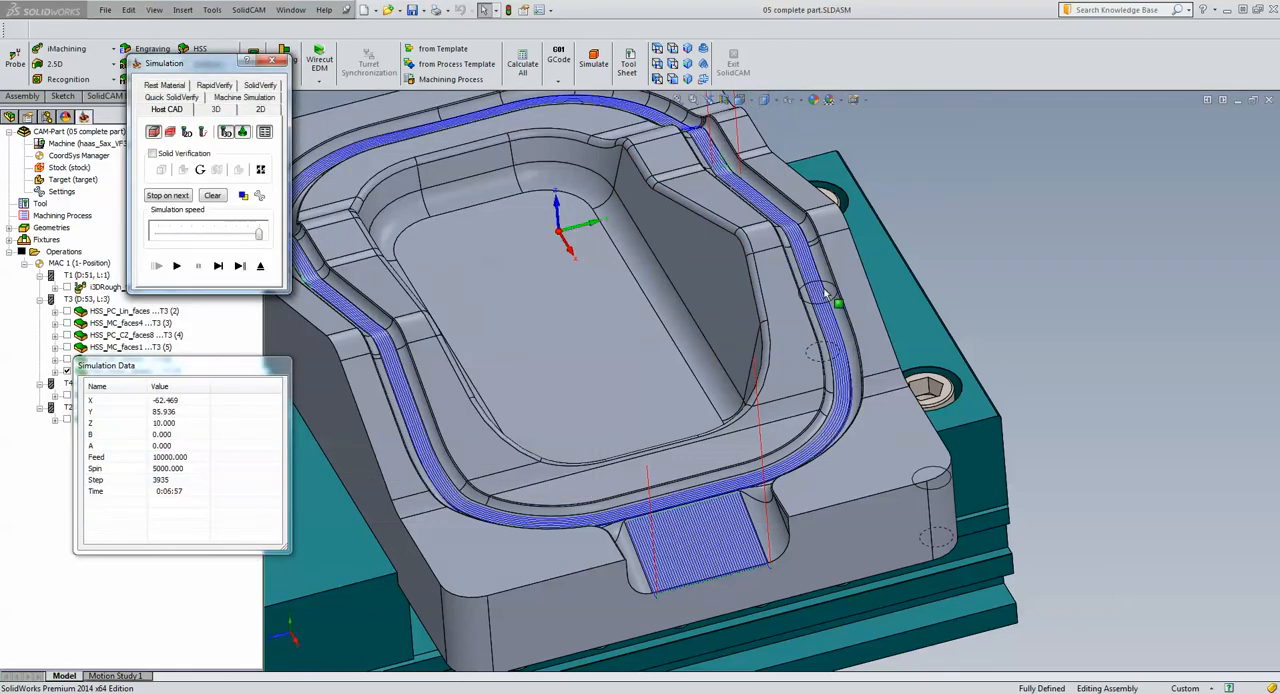
left_click(261, 268)
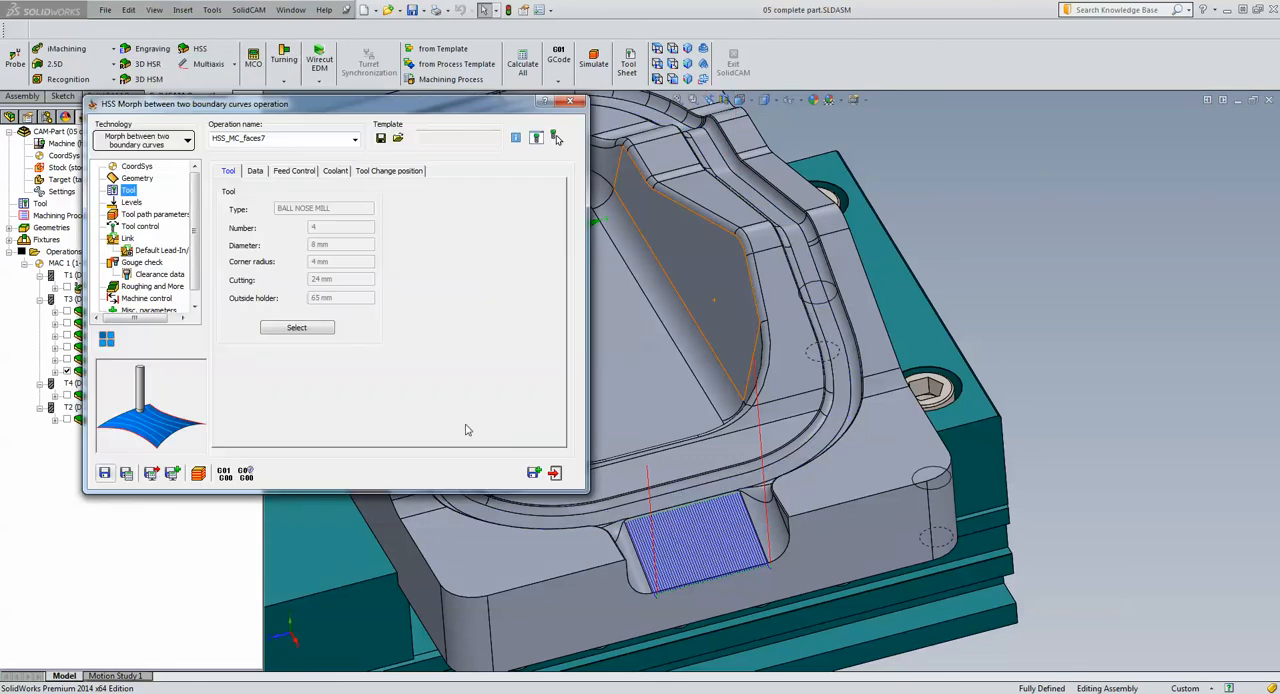
left_click(555, 474)
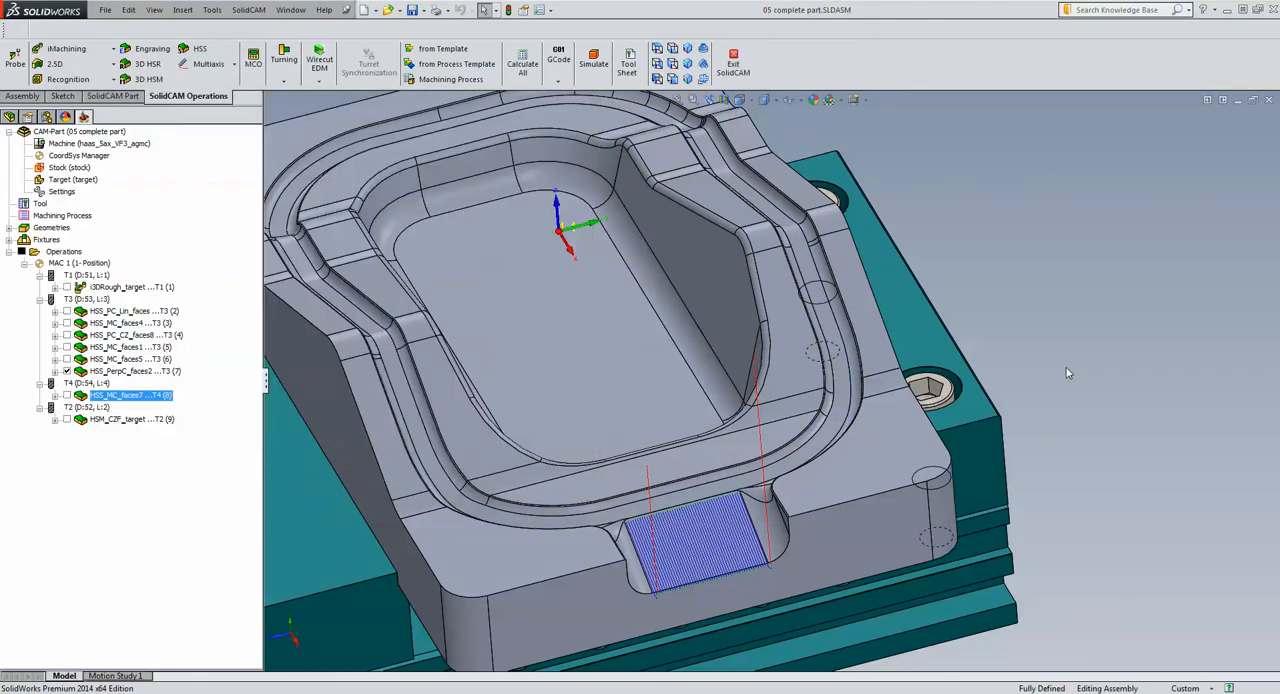
Highlight the flat floor face of the central pocket, and clear the selection
middle_click_drag(1068, 373, 1078, 382)
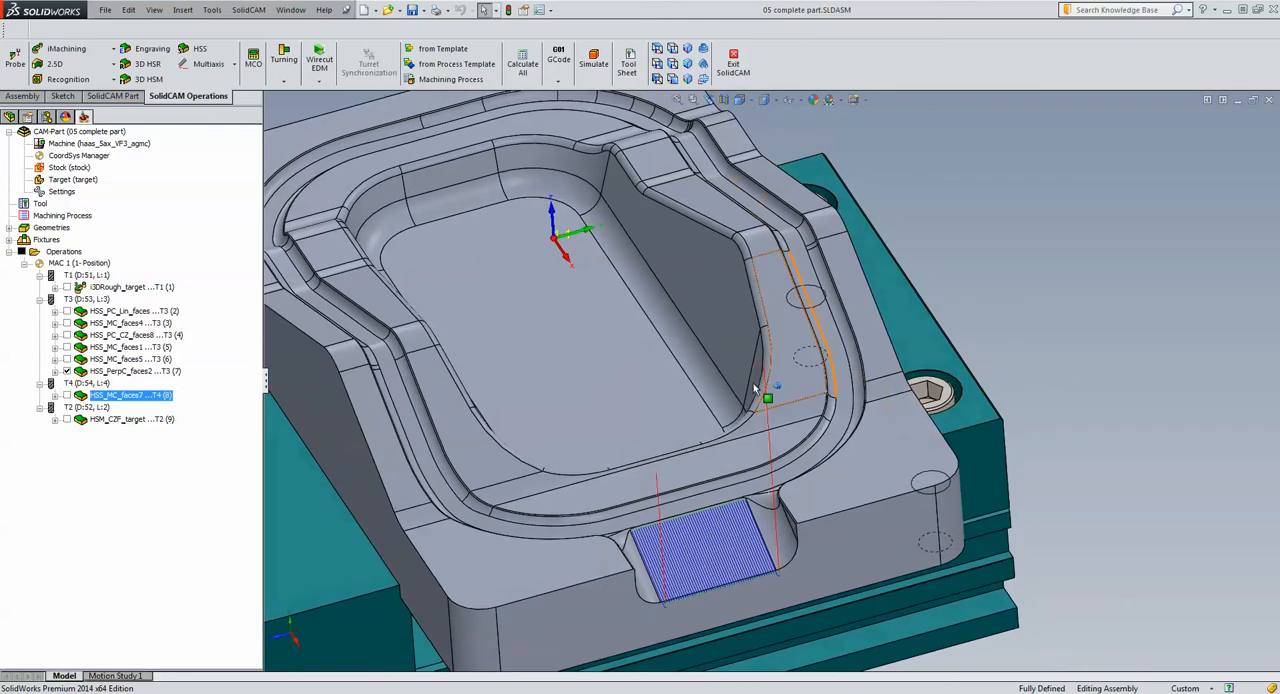
left_click(582, 375)
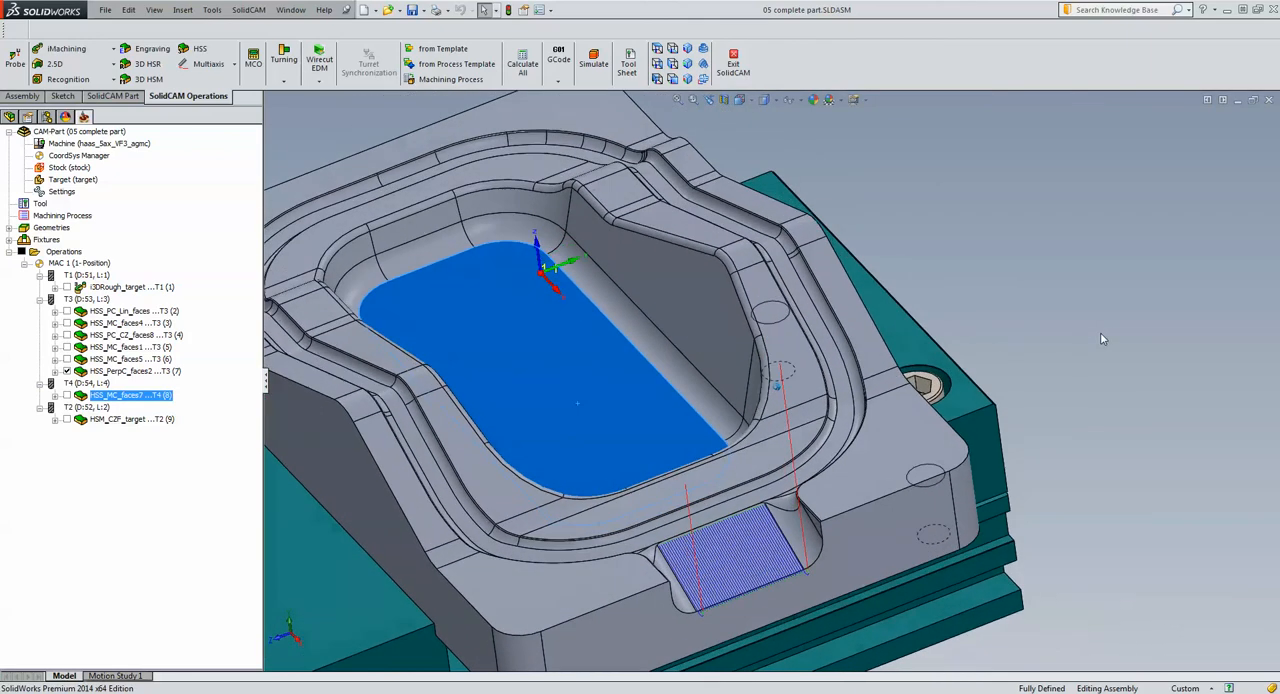
left_click(562, 391)
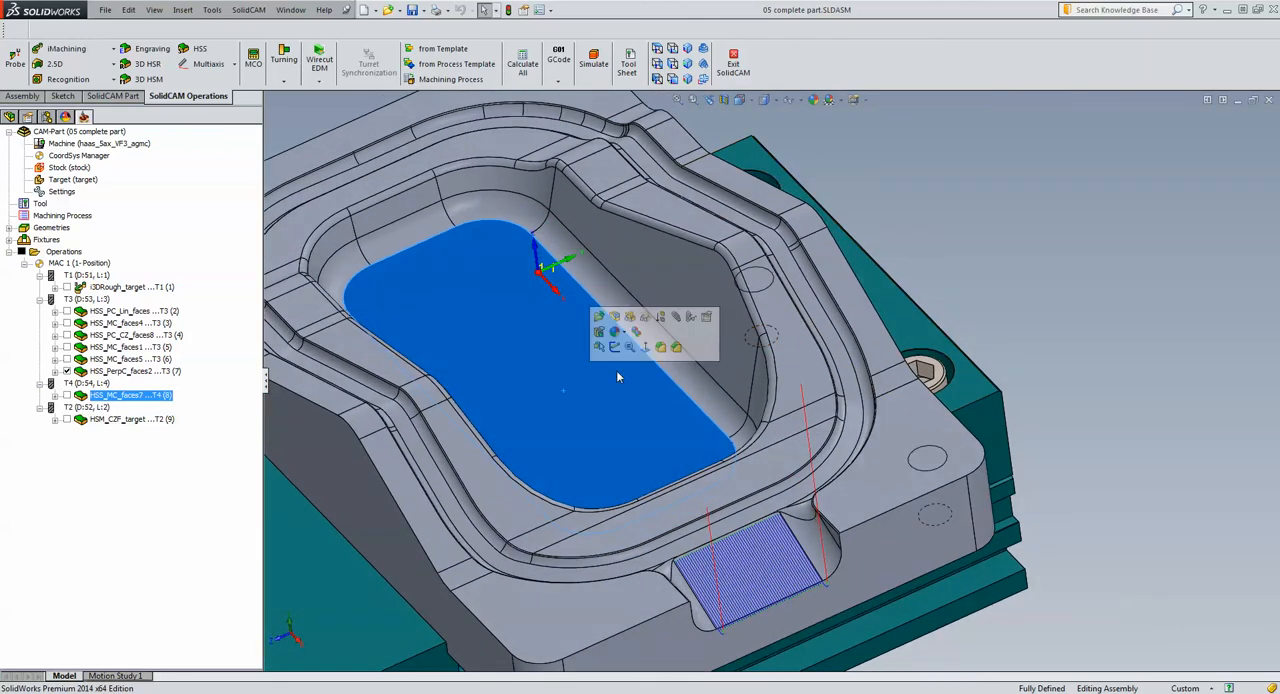
left_click(1086, 304)
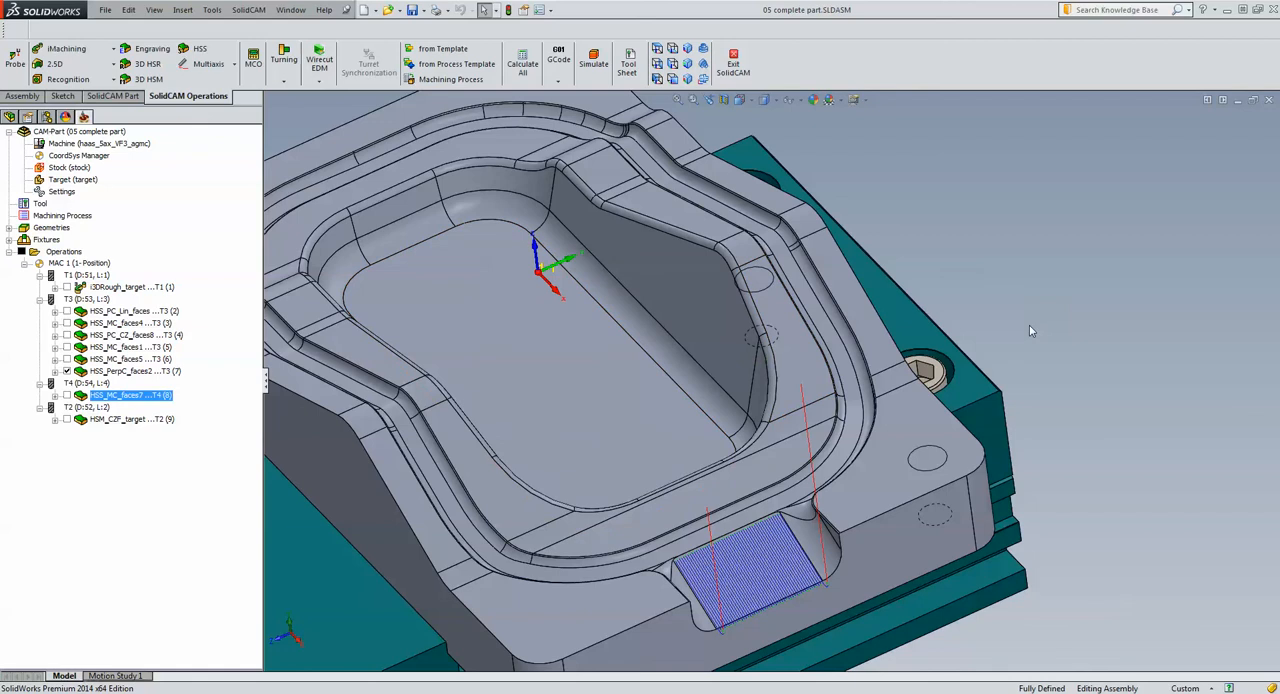
Open the HSM_CZF_target horizontal machining operation, and review its tool and its constraint boundary settings
scroll(1028, 321, "up", 1)
scroll(1028, 321, "up", 1)
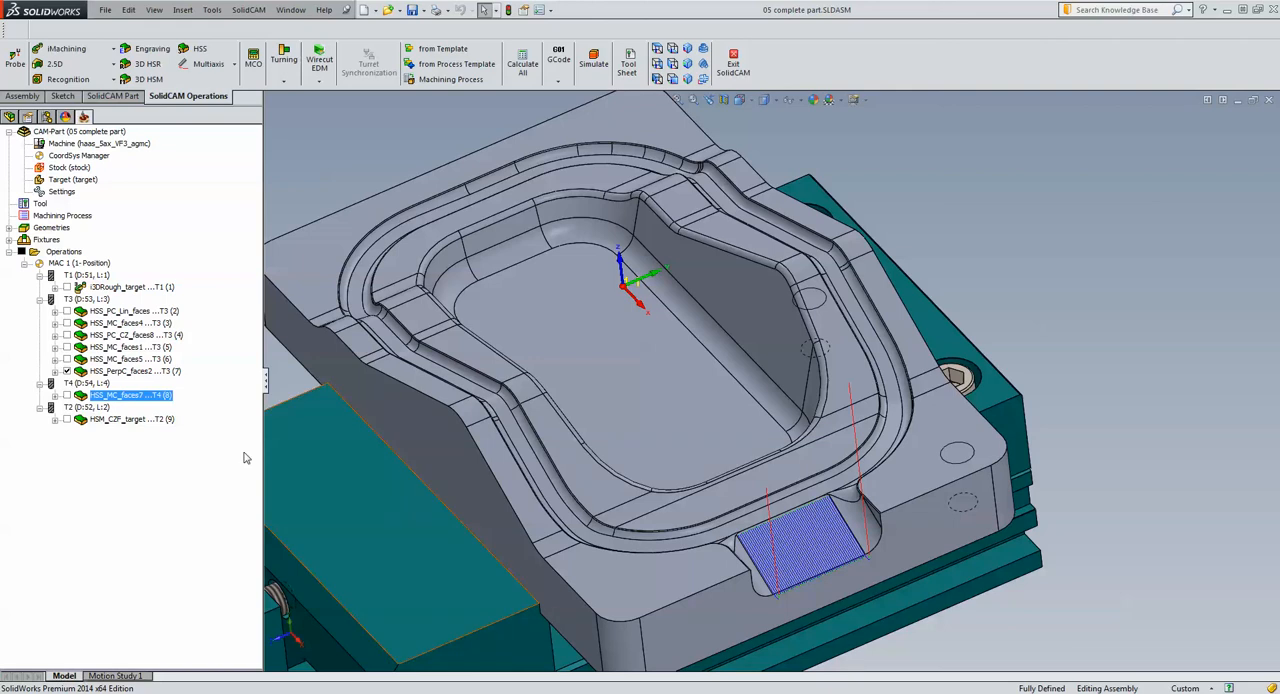
left_click(119, 420)
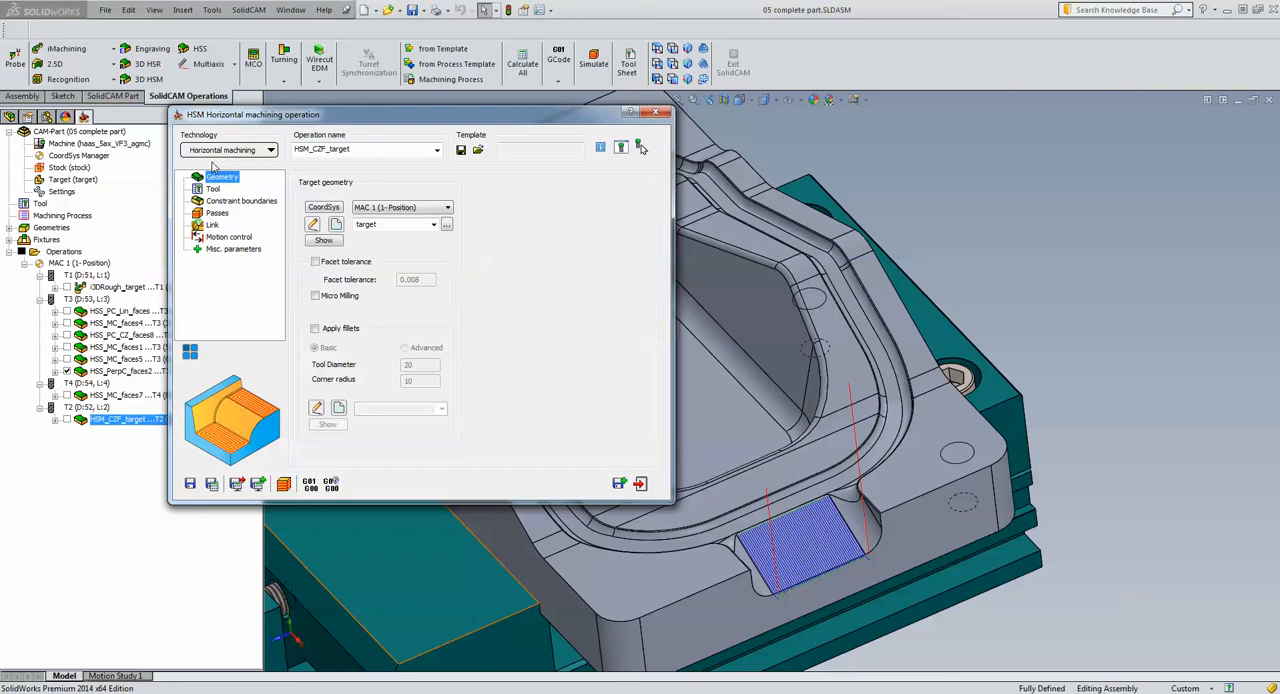
left_click(209, 200)
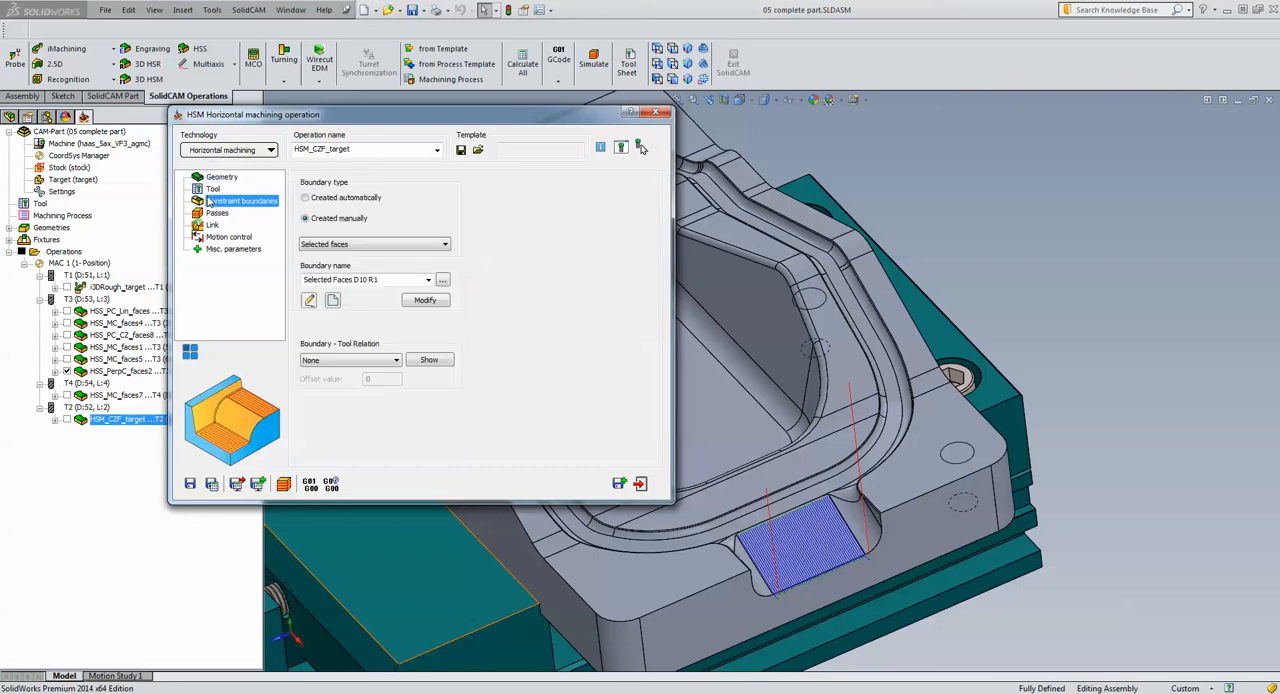
left_click(214, 189)
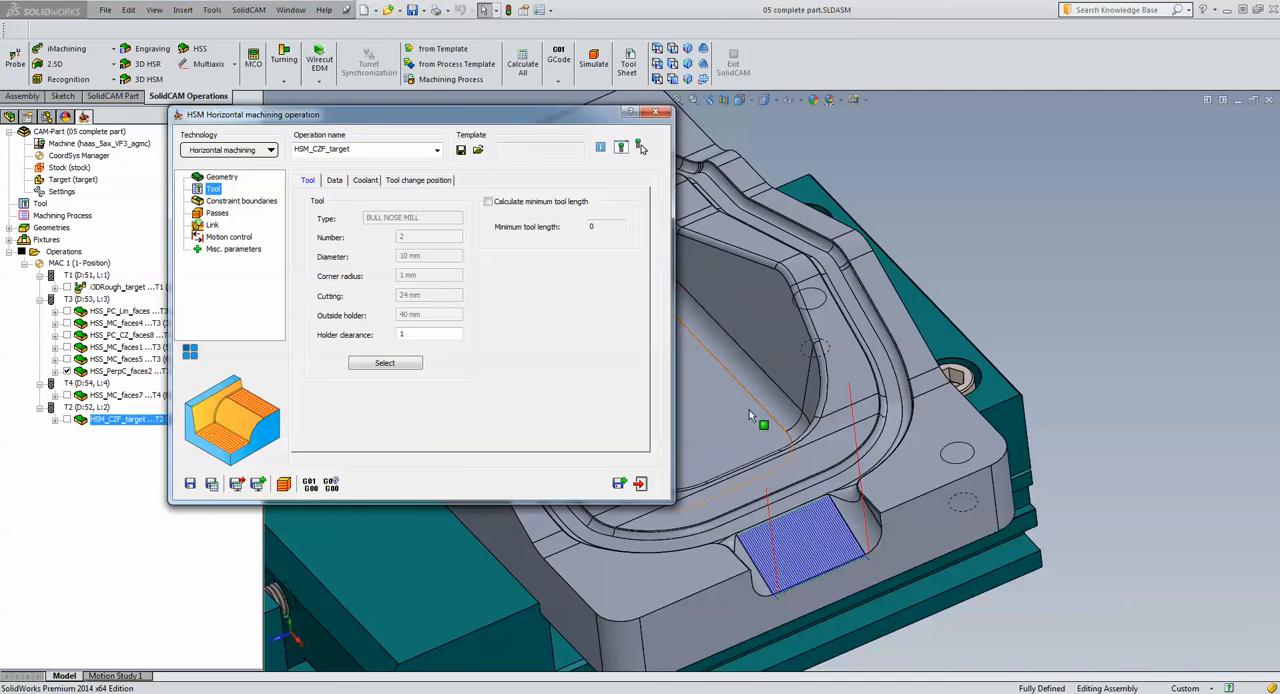
left_click(247, 202)
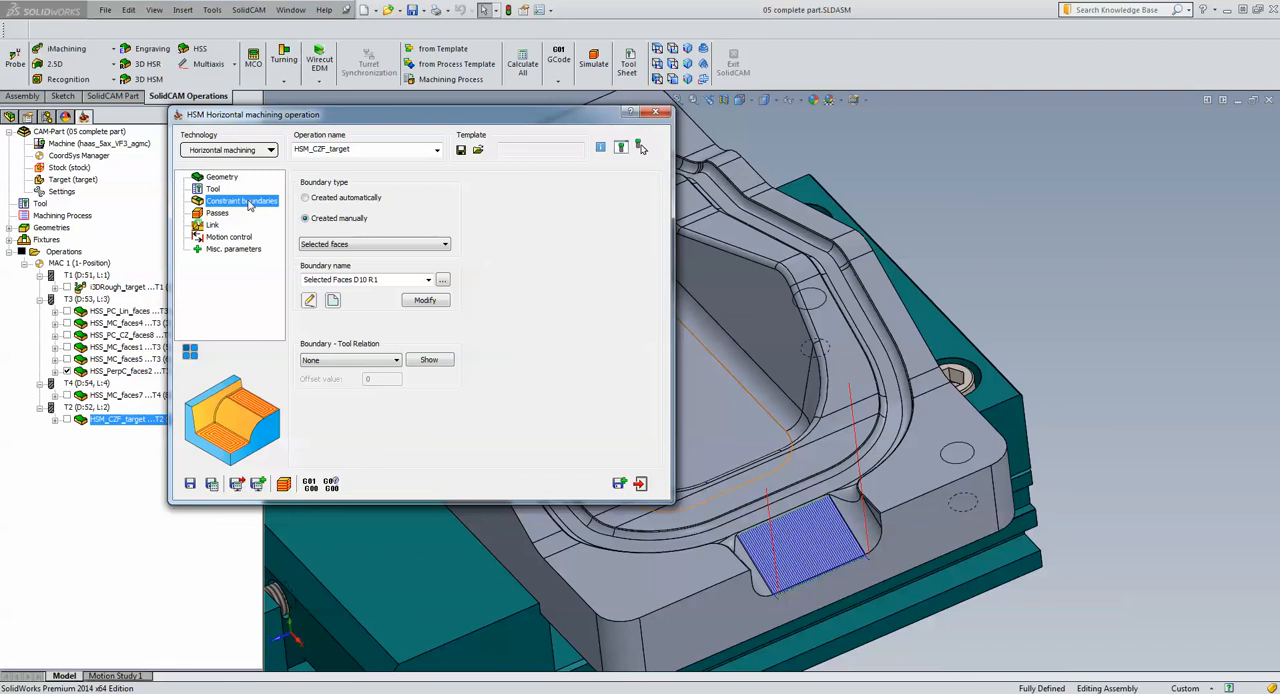
Show the faces6 drive faces of the Selected Faces D10 R1 constraint boundary on the model, and leave the boundary definition without changes
left_click(310, 302)
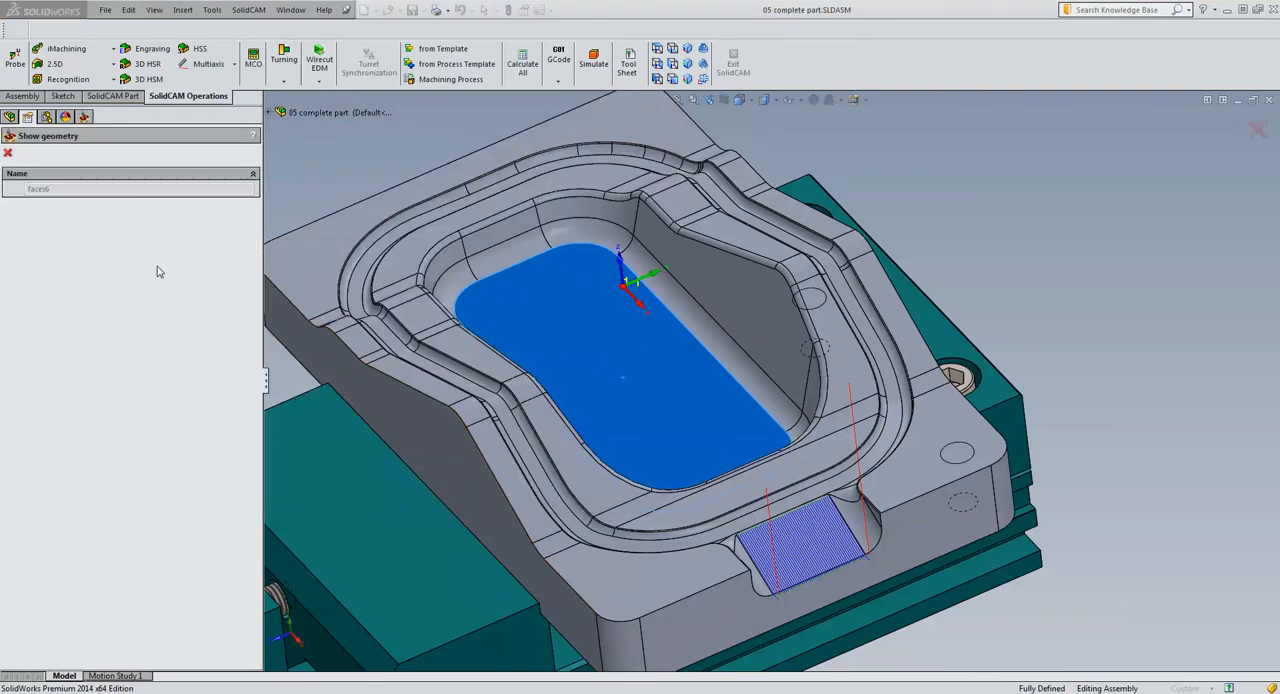
left_click(9, 154)
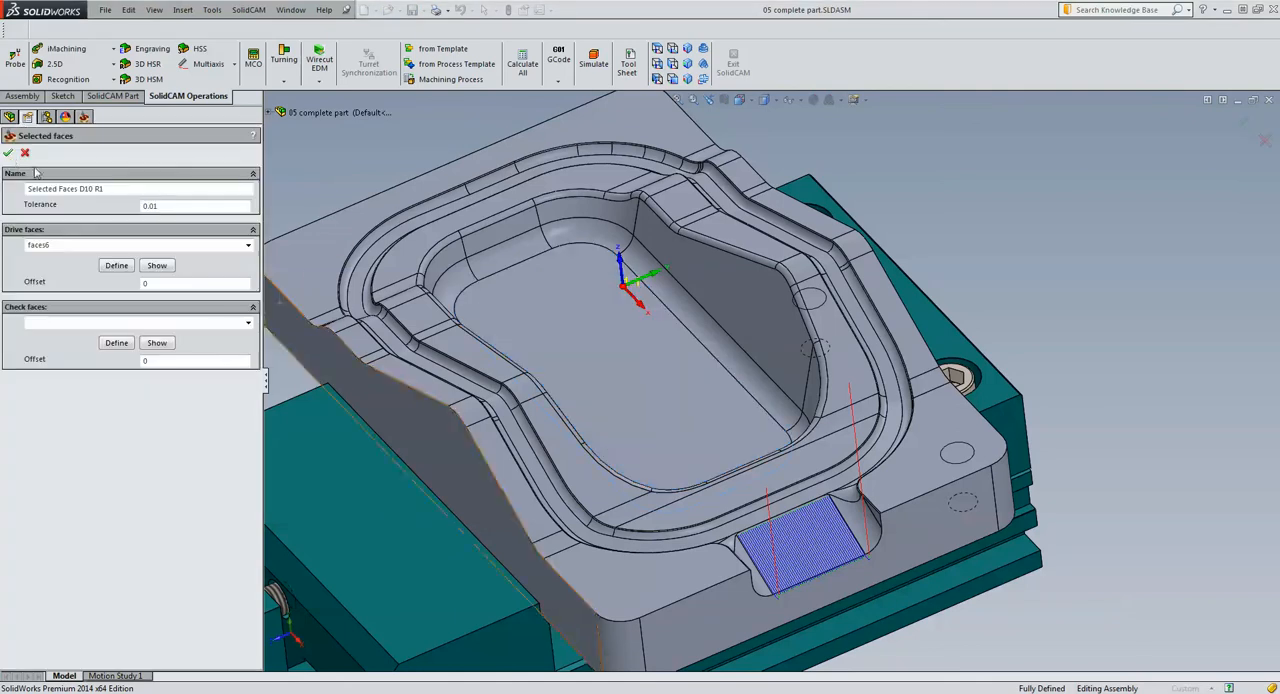
left_click(25, 154)
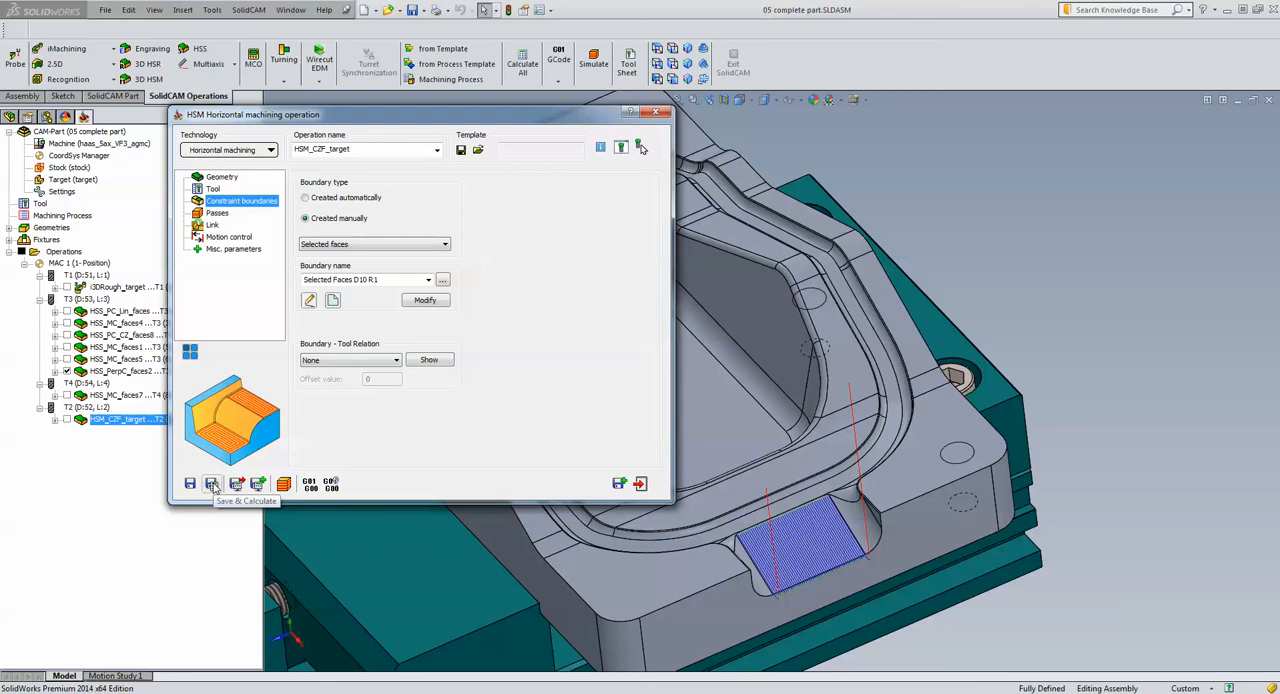
Simulate the HSM_CZF_target toolpath on the pocket floor in Host CAD at medium speed, and close the simulation and the operation
left_click(284, 484)
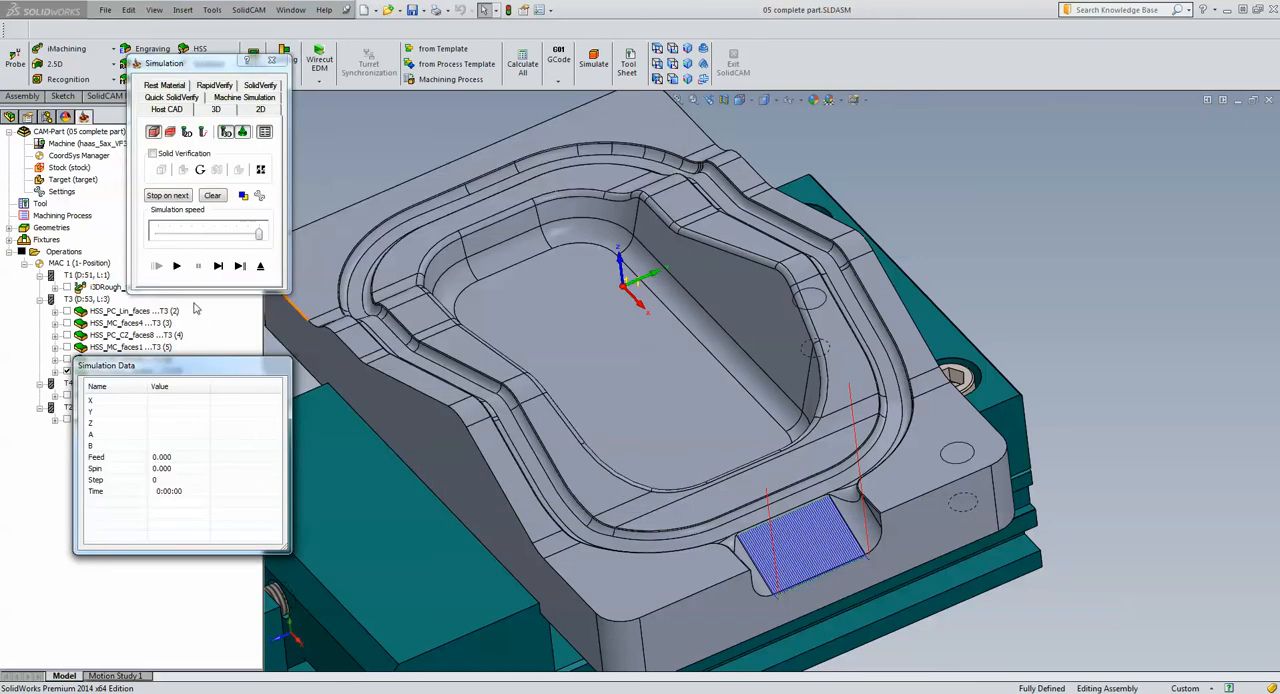
left_click(204, 233)
left_click(178, 265)
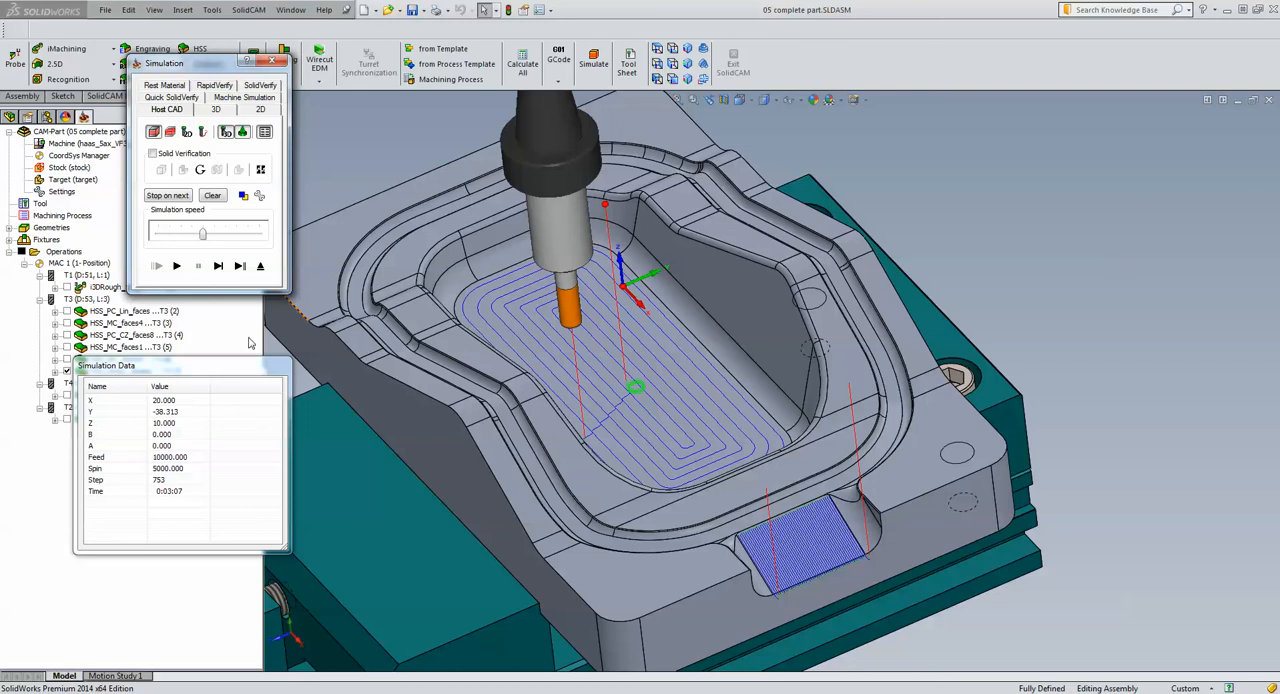
left_click(261, 267)
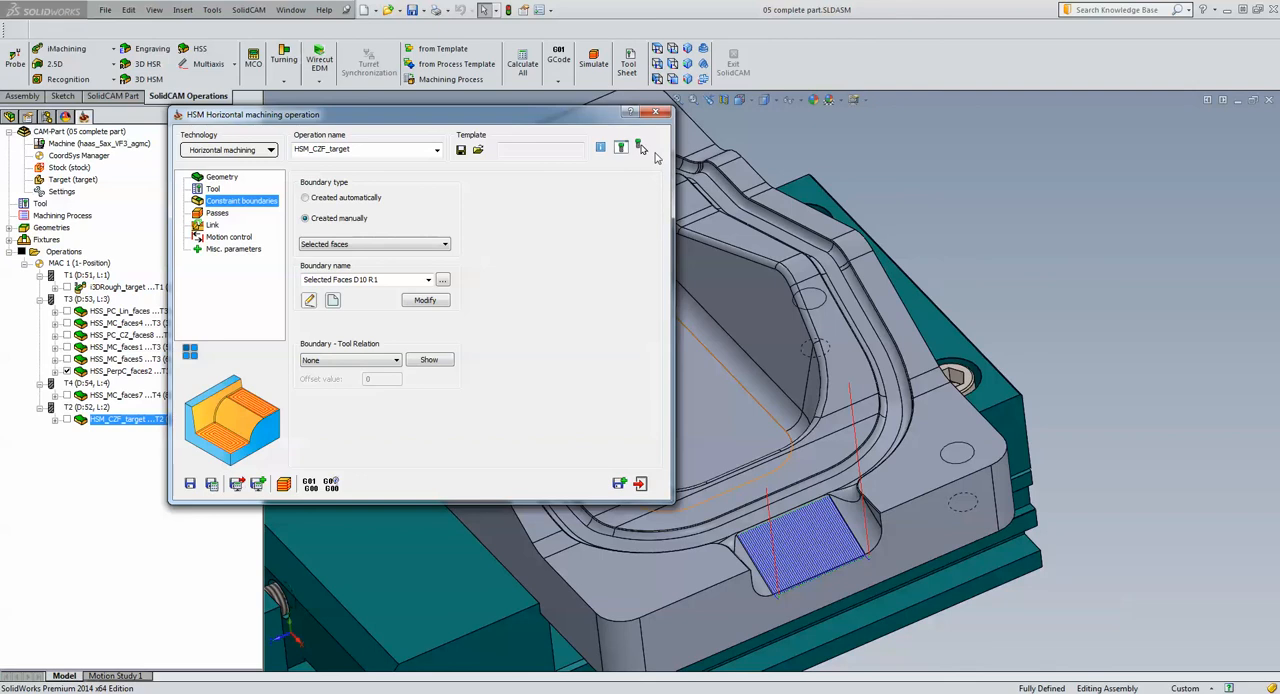
left_click(661, 113)
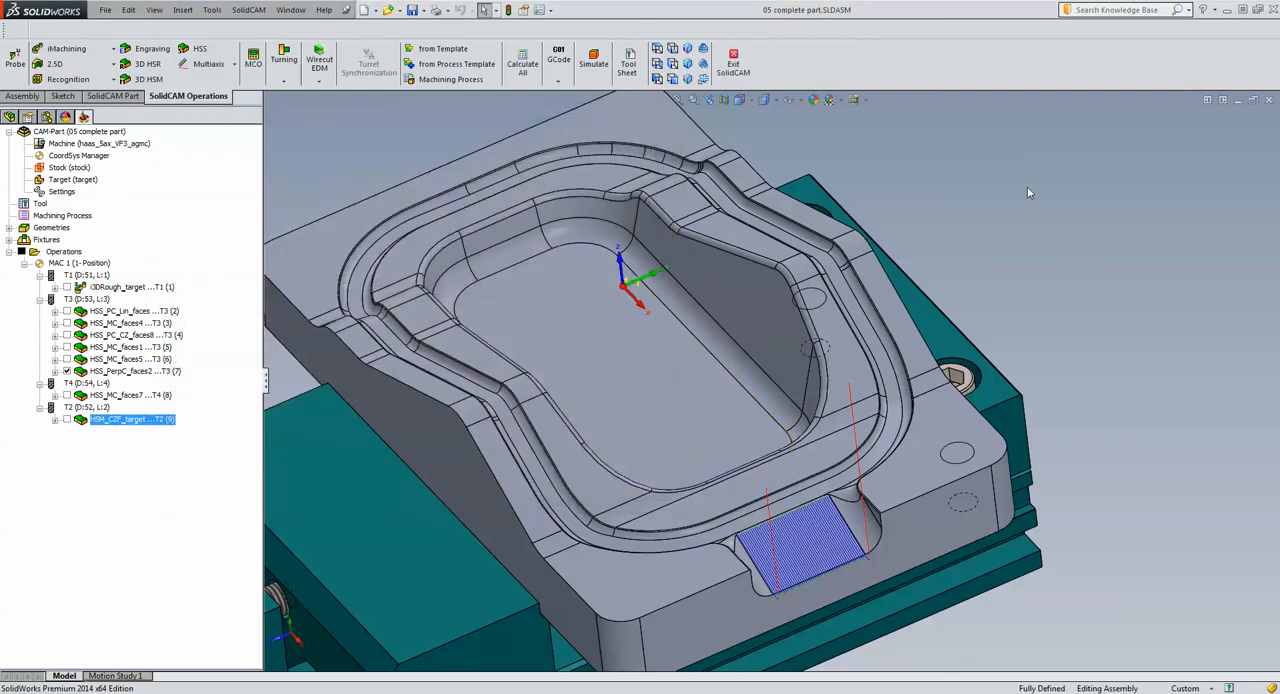
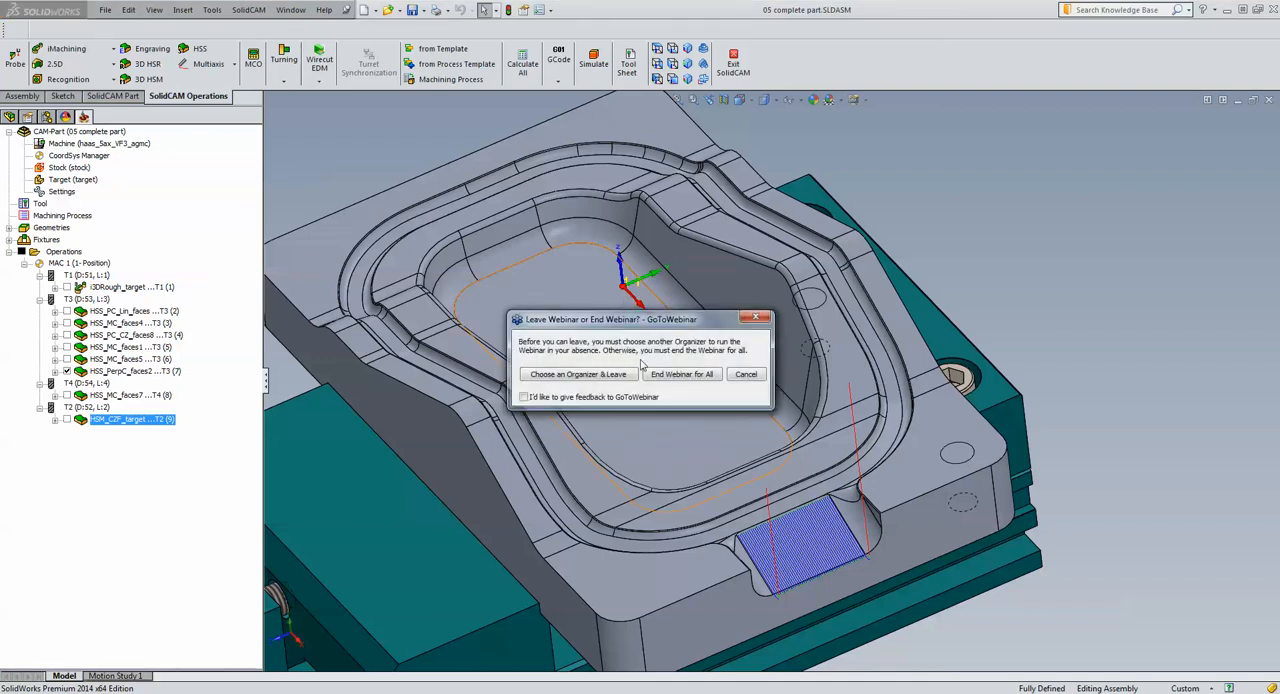
End the GoToWebinar session for all participants instead of choosing another organizer
left_click(668, 377)
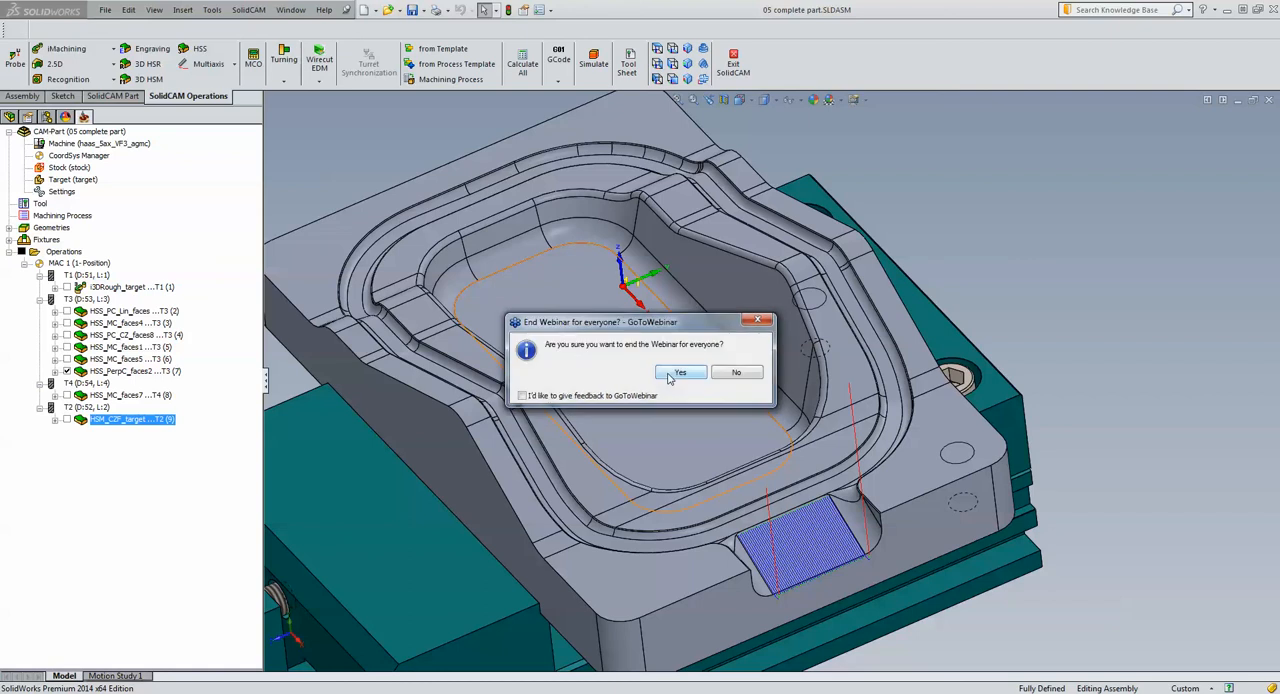